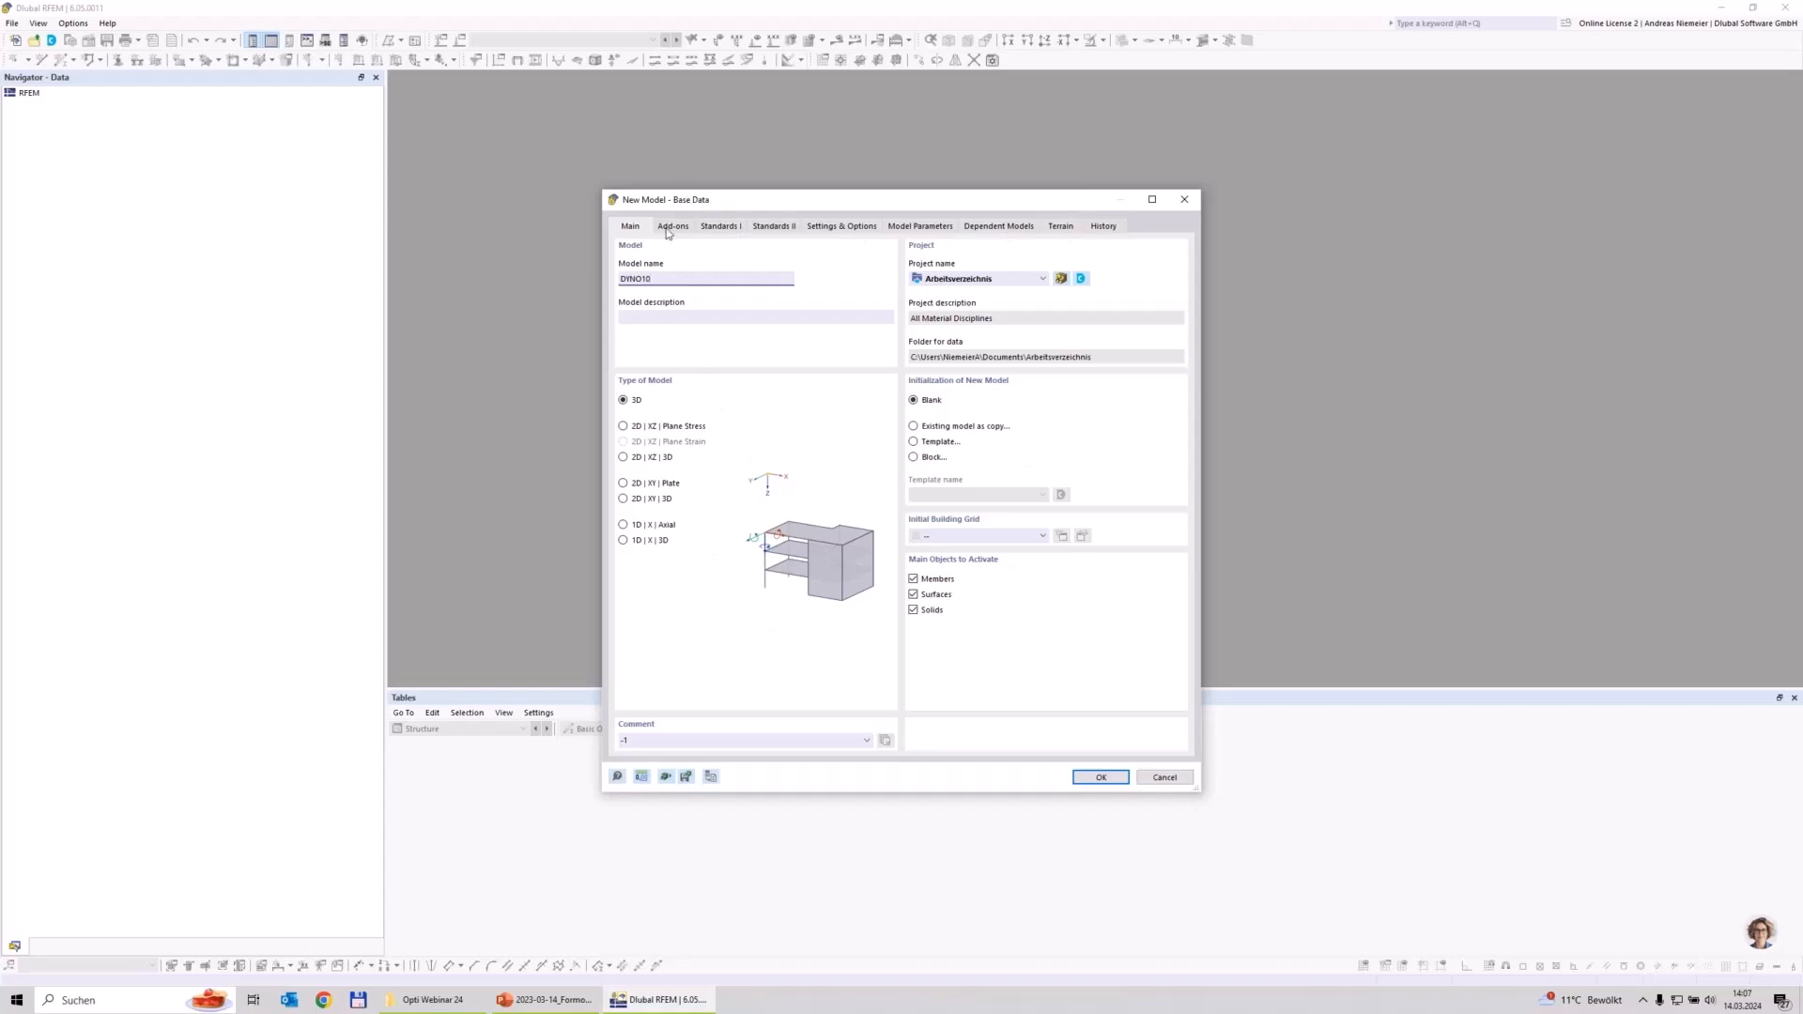
Step: Activate the Time History Analysis and Steel Design add-ons for the new model
left_click(674, 227)
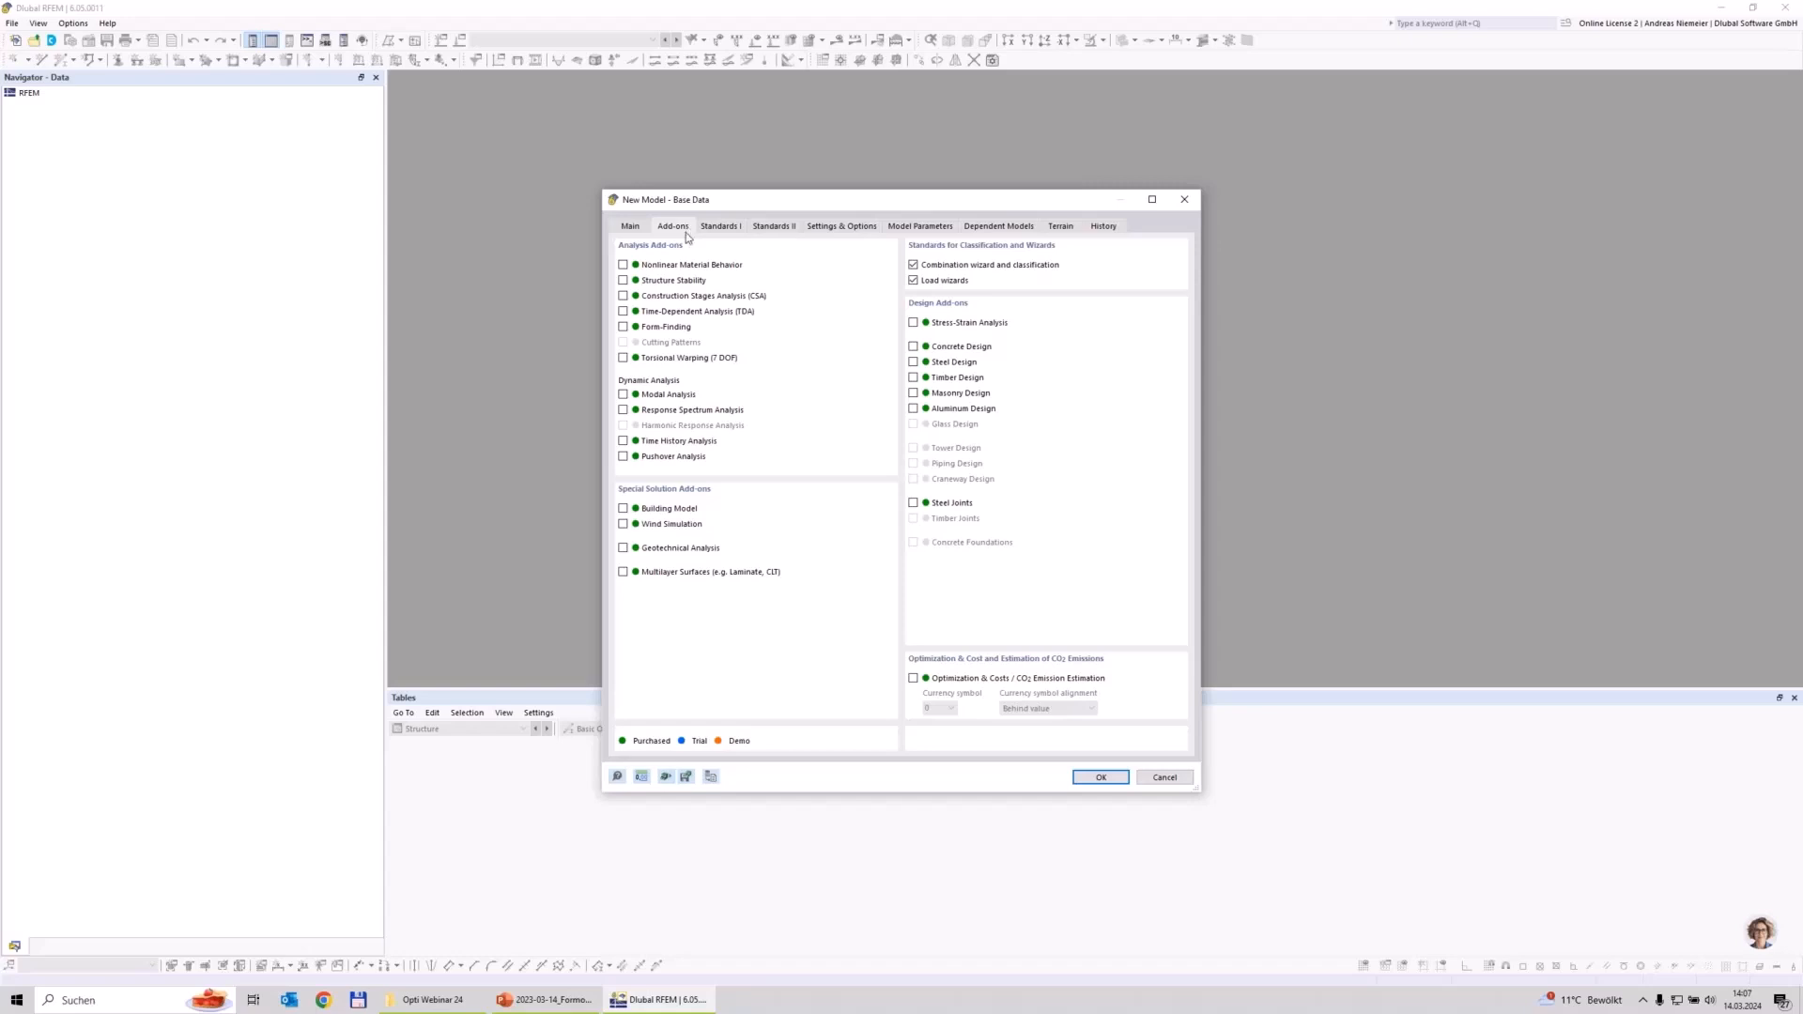
left_click(623, 441)
left_click(913, 362)
Step: Select EN 1993 as the steel design standard and create the model
left_click(720, 227)
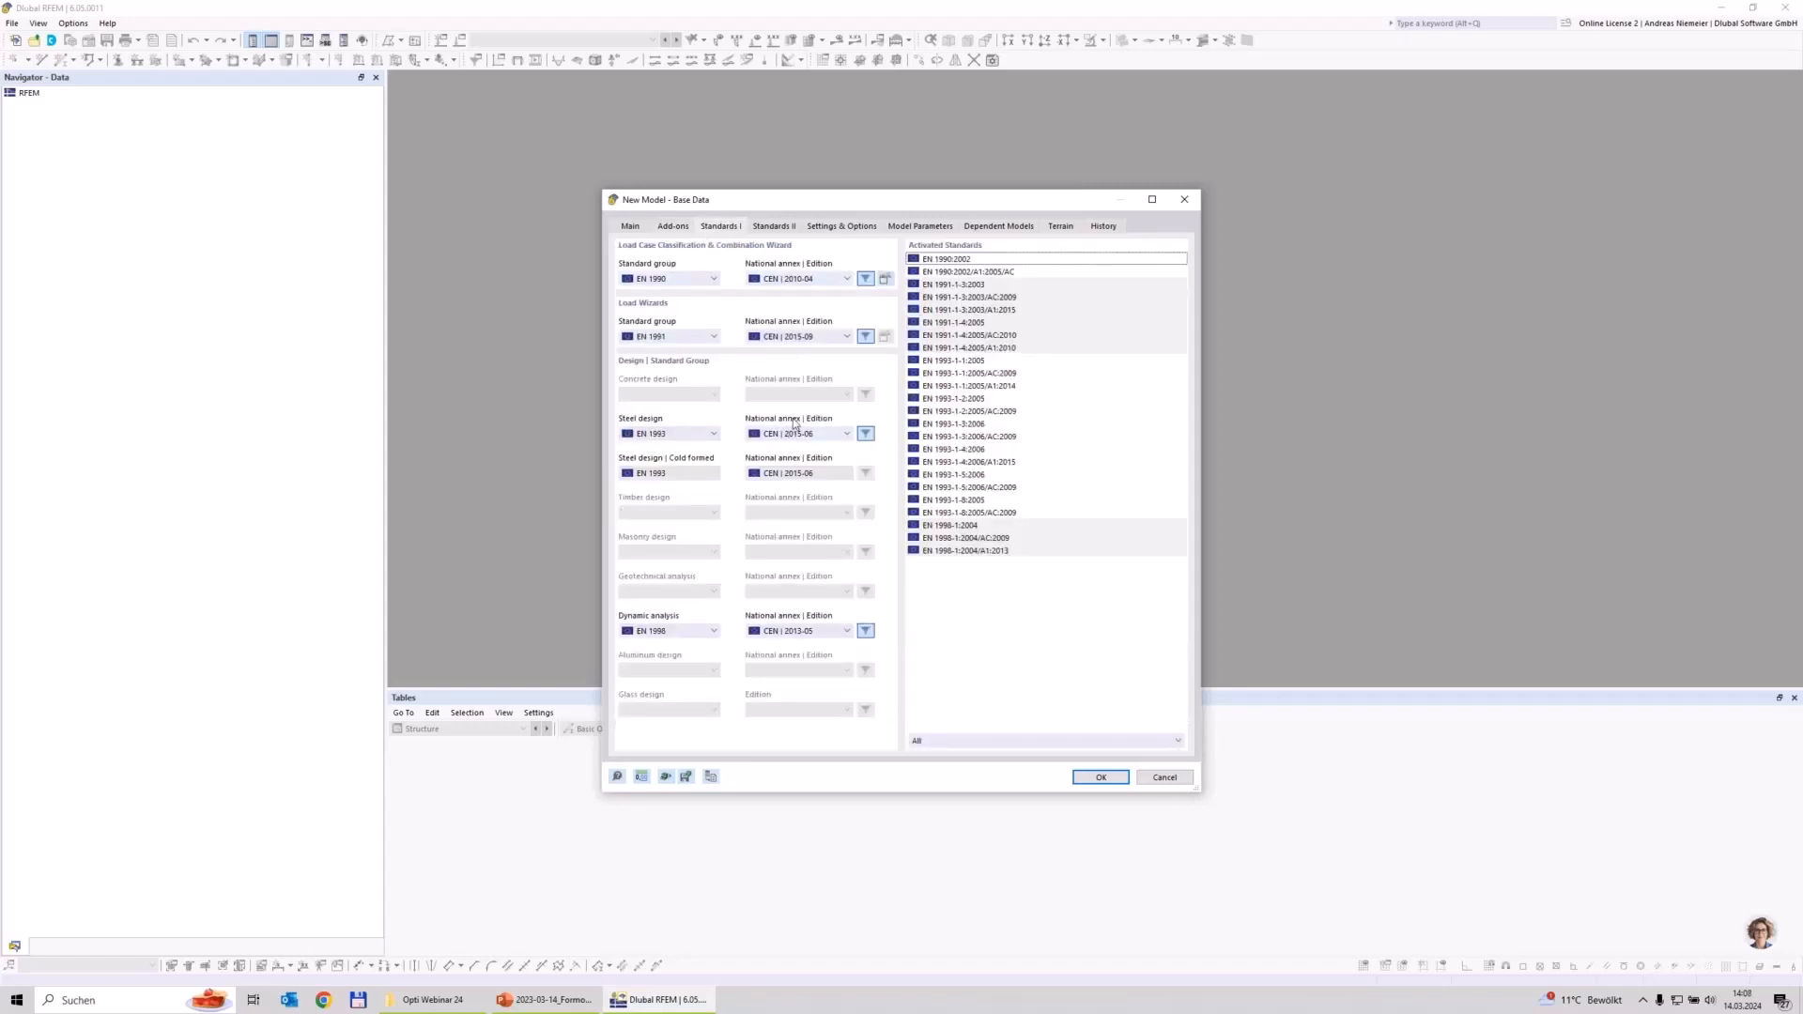
left_click(663, 435)
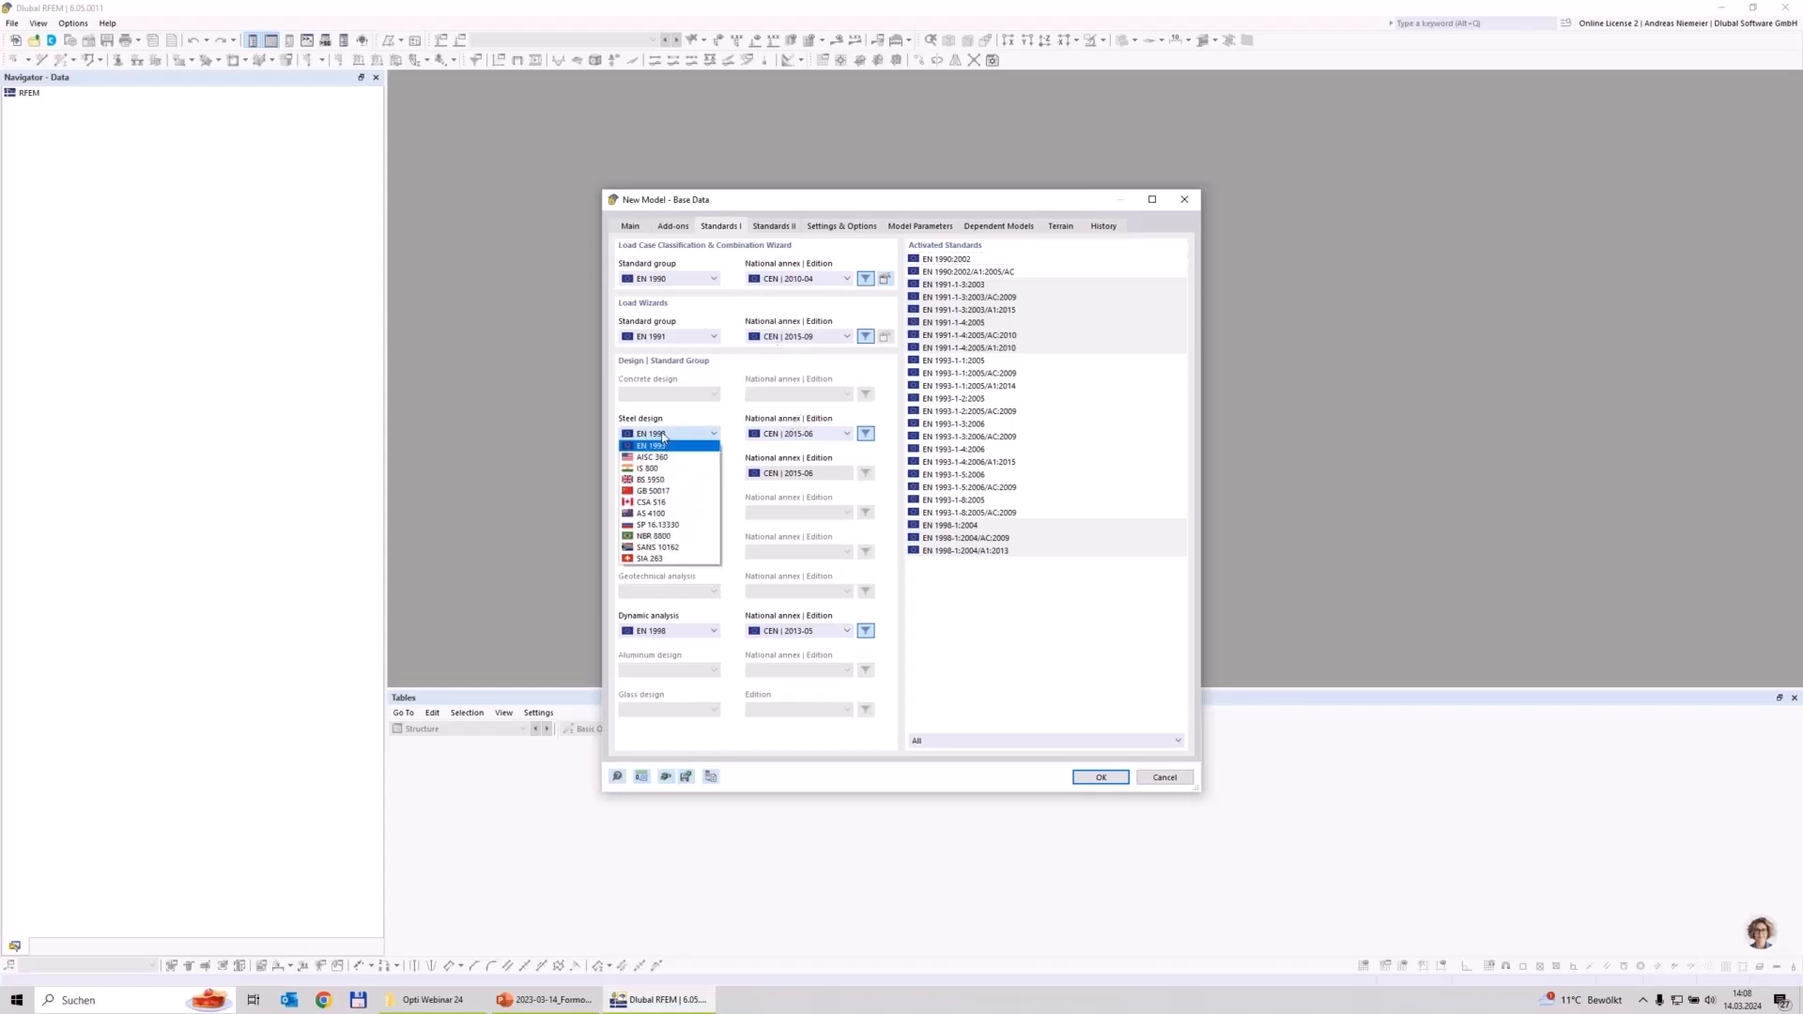
left_click(662, 445)
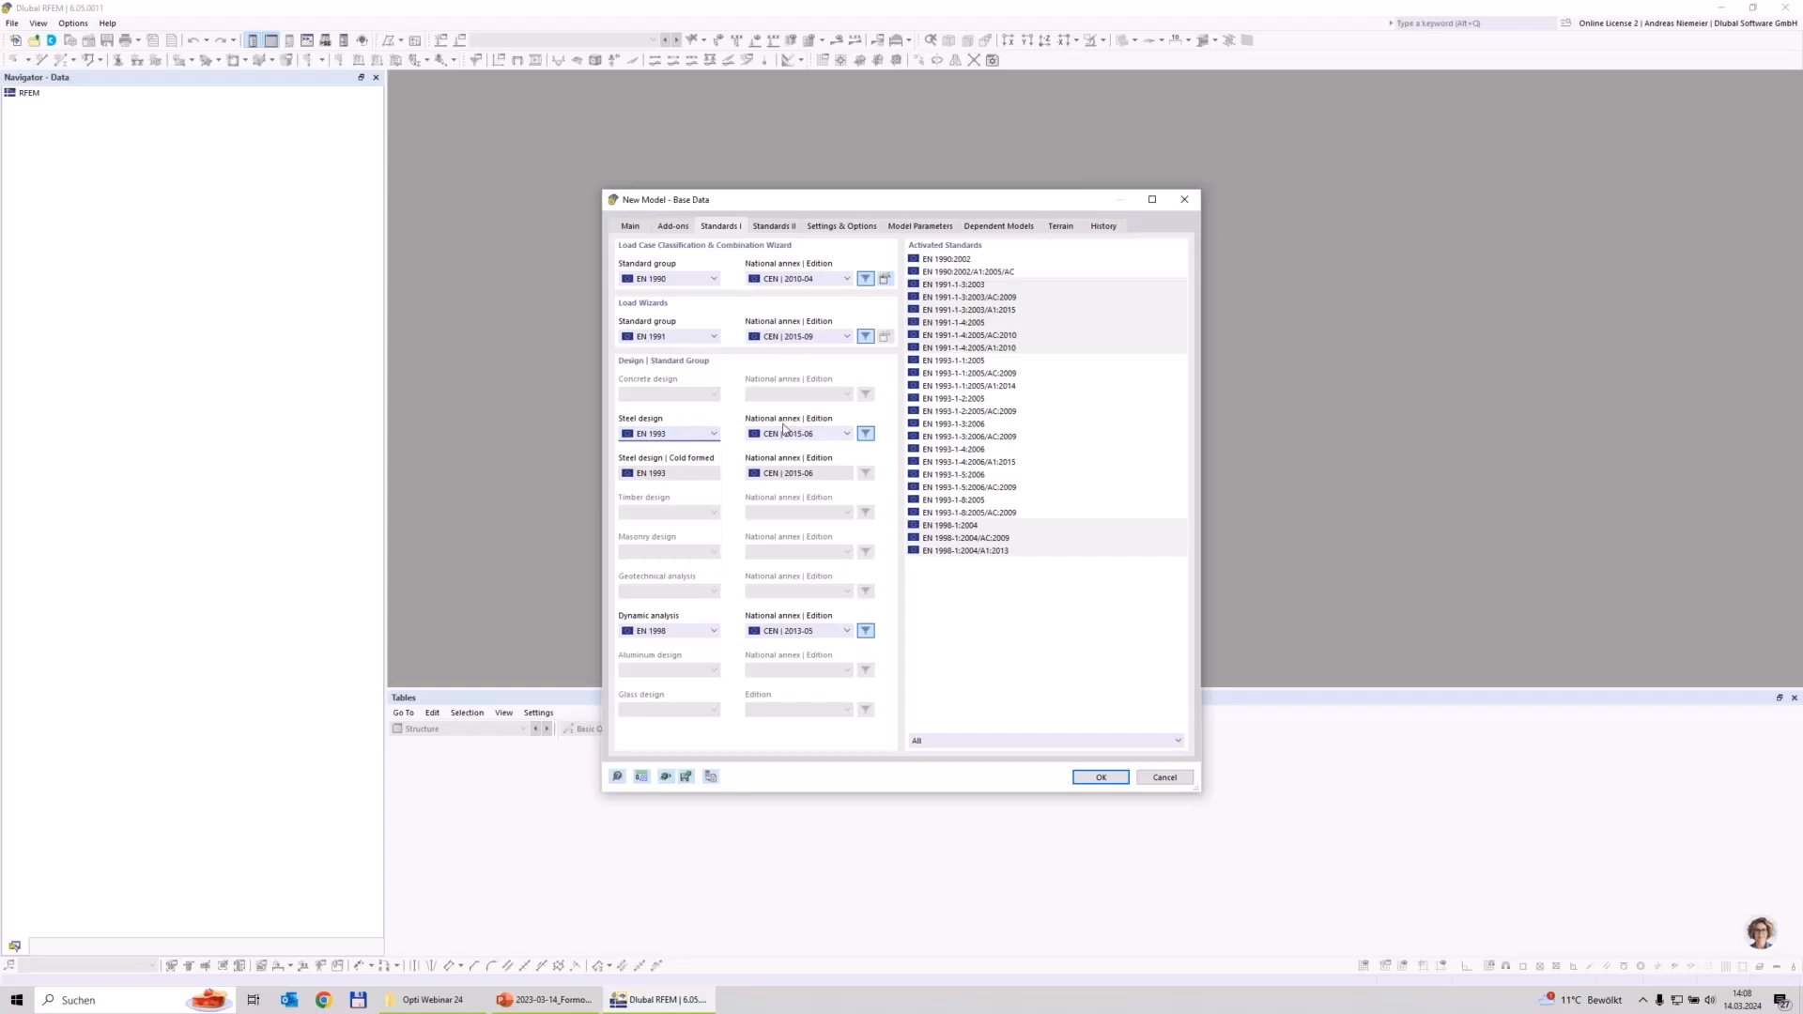
left_click(1106, 777)
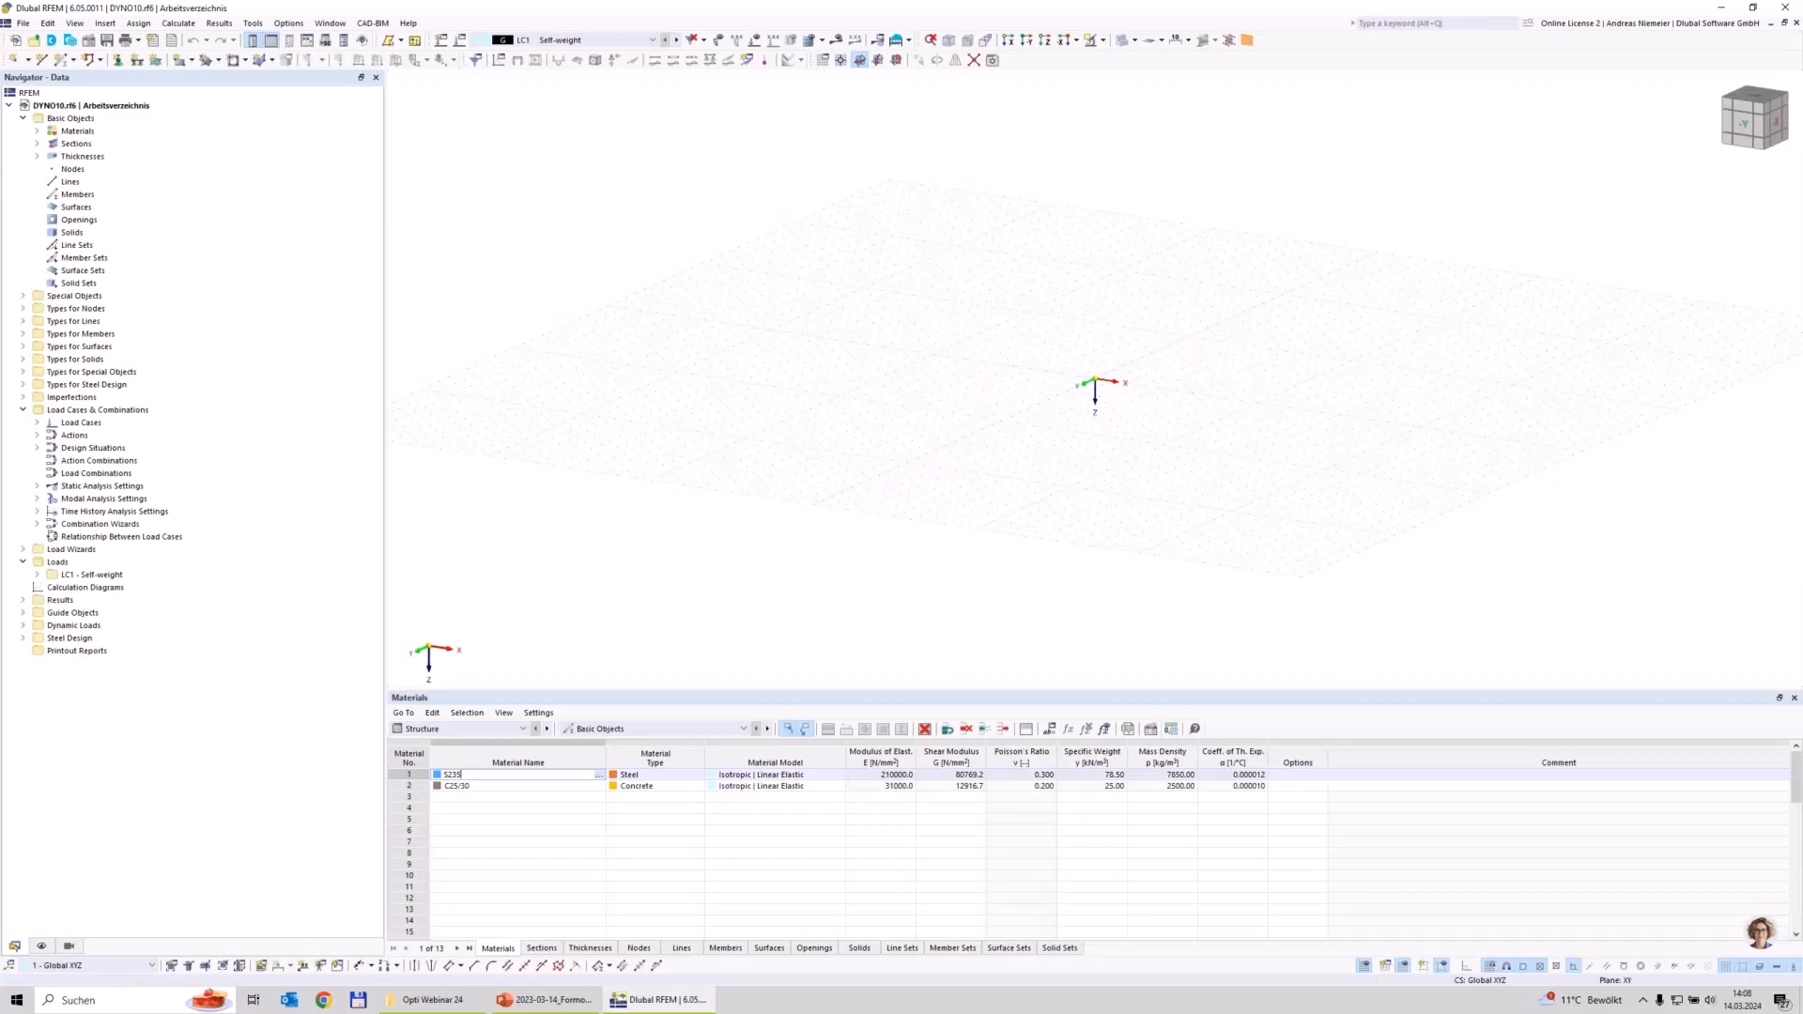
Step: Define a new beam member with the standardized IPE 360 section of the EN 10365:2017 ArcelorMittal (2018) series
middle_click_drag(949, 398, 862, 416)
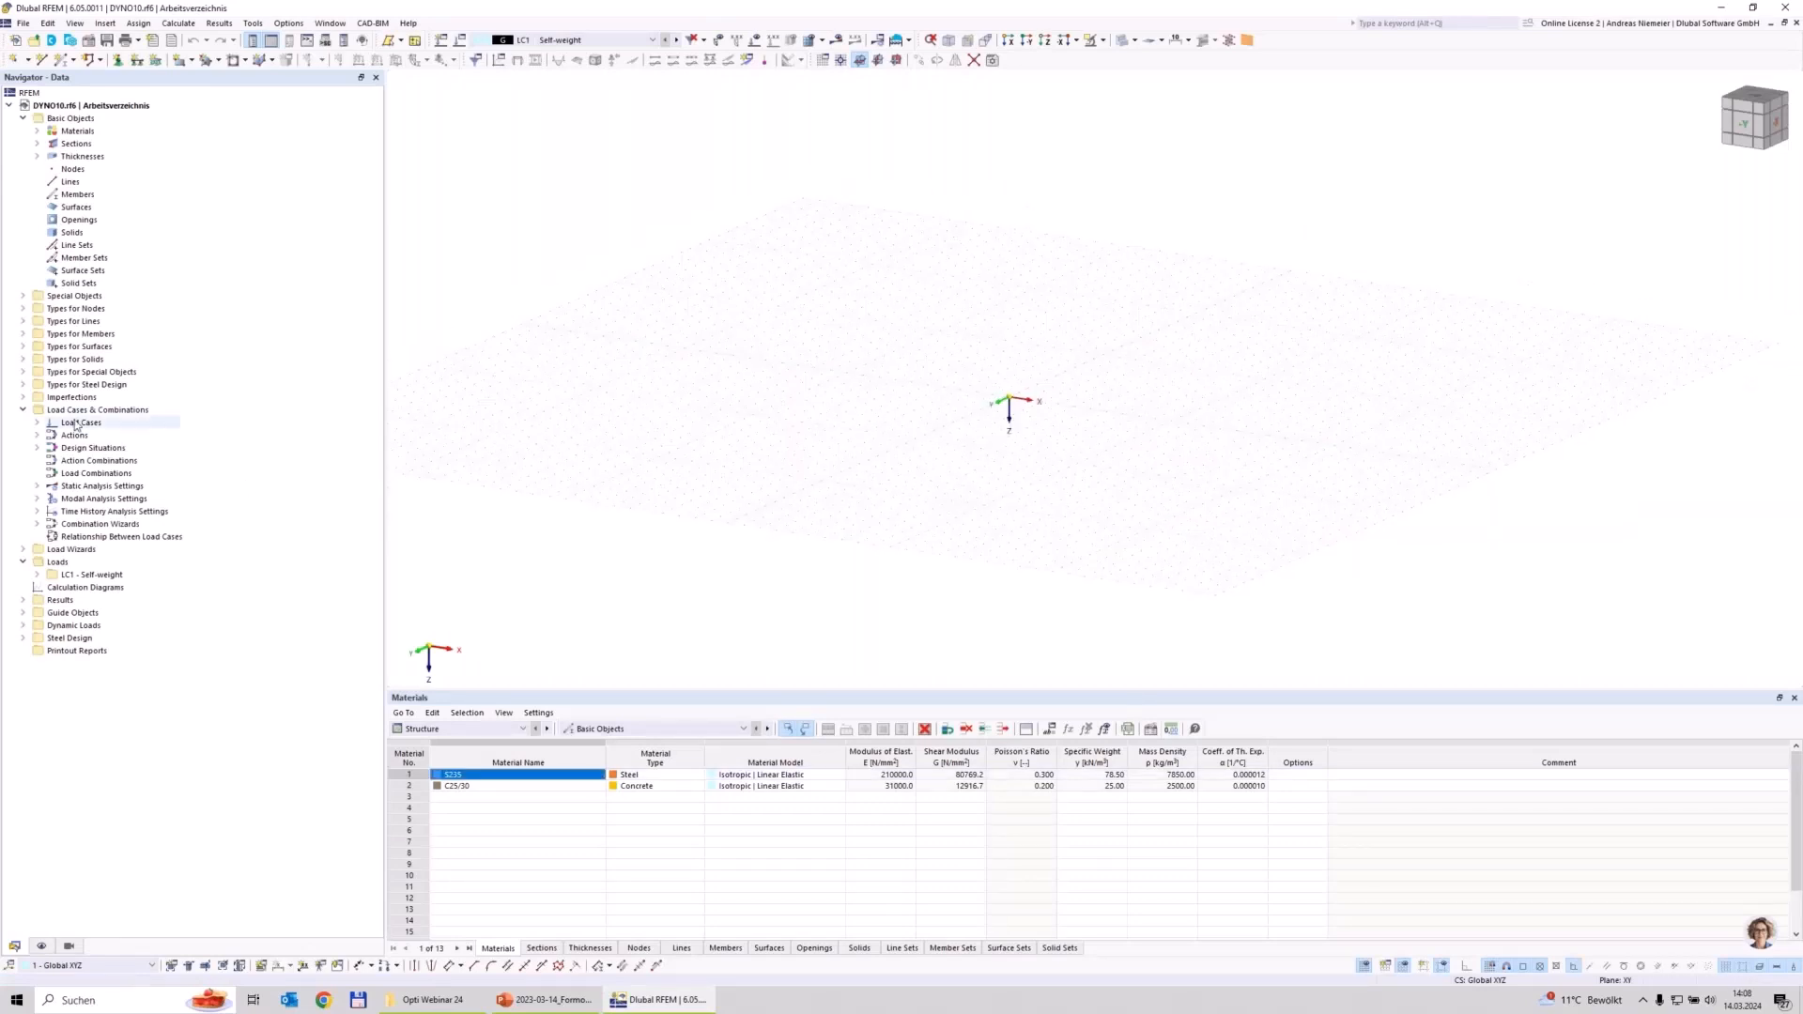
middle_click_drag(919, 483, 784, 466)
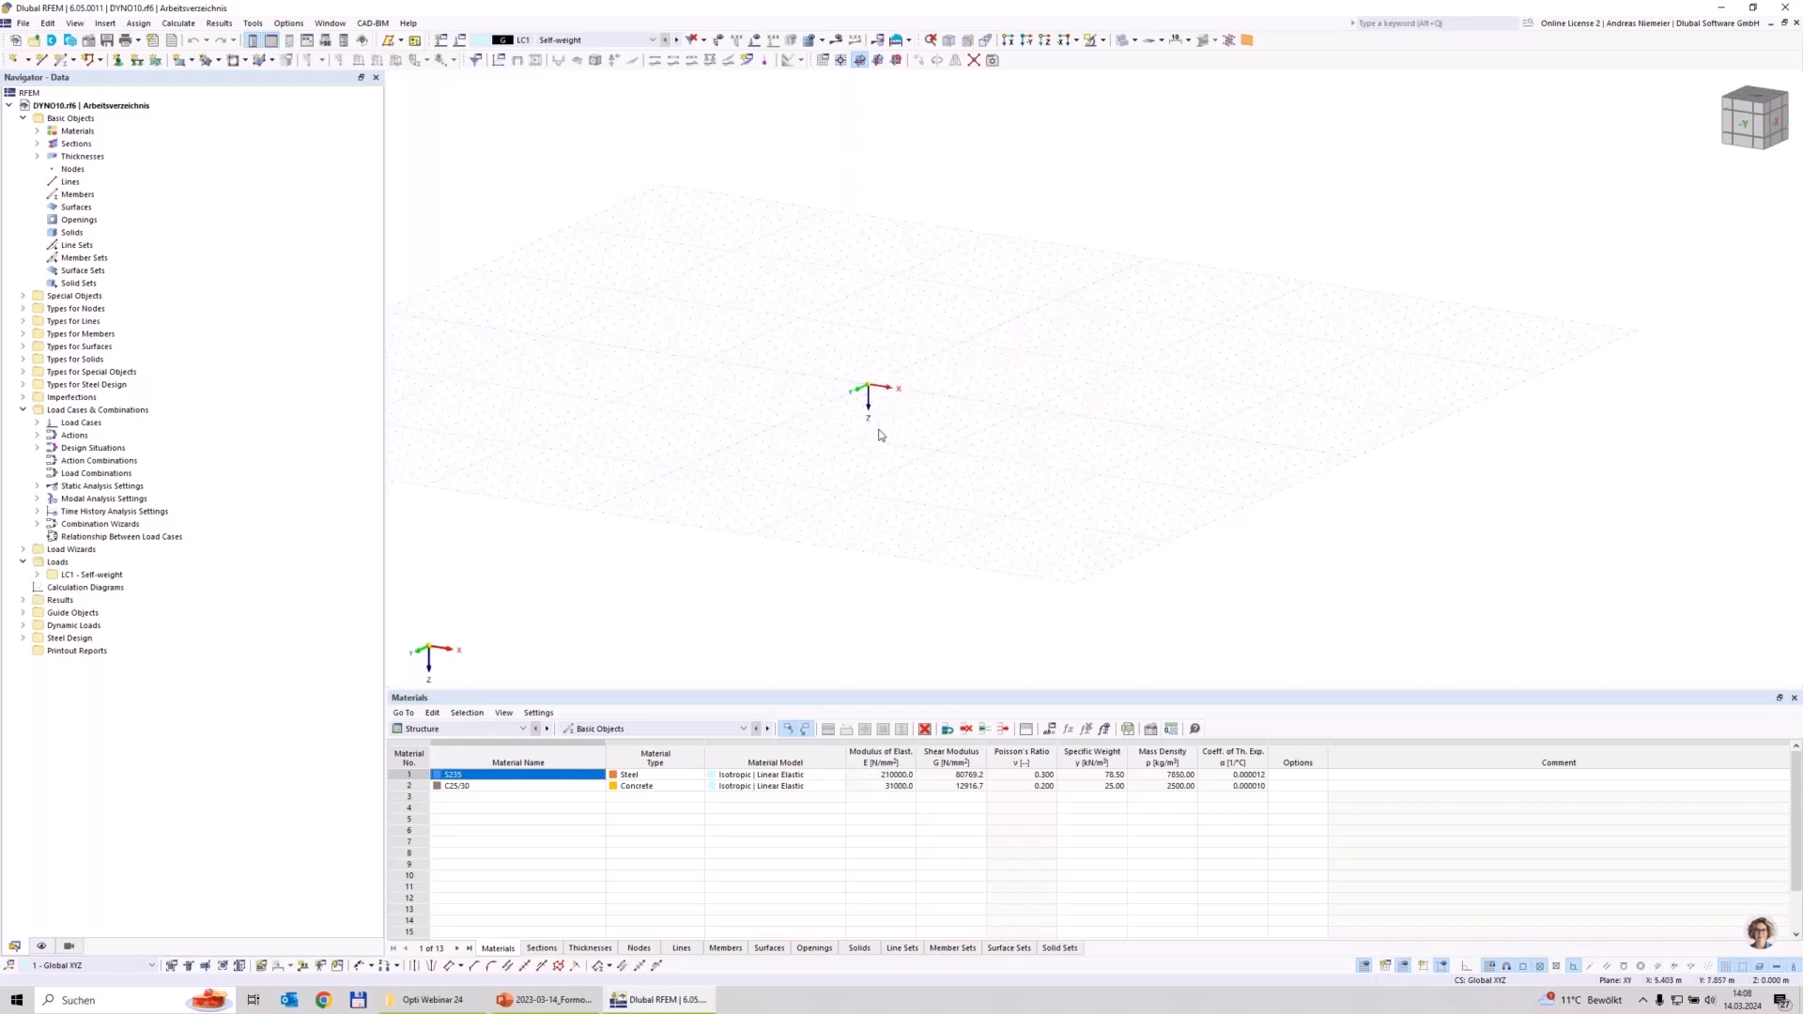
middle_click_drag(855, 444, 900, 426)
scroll(900, 426, "up", 3)
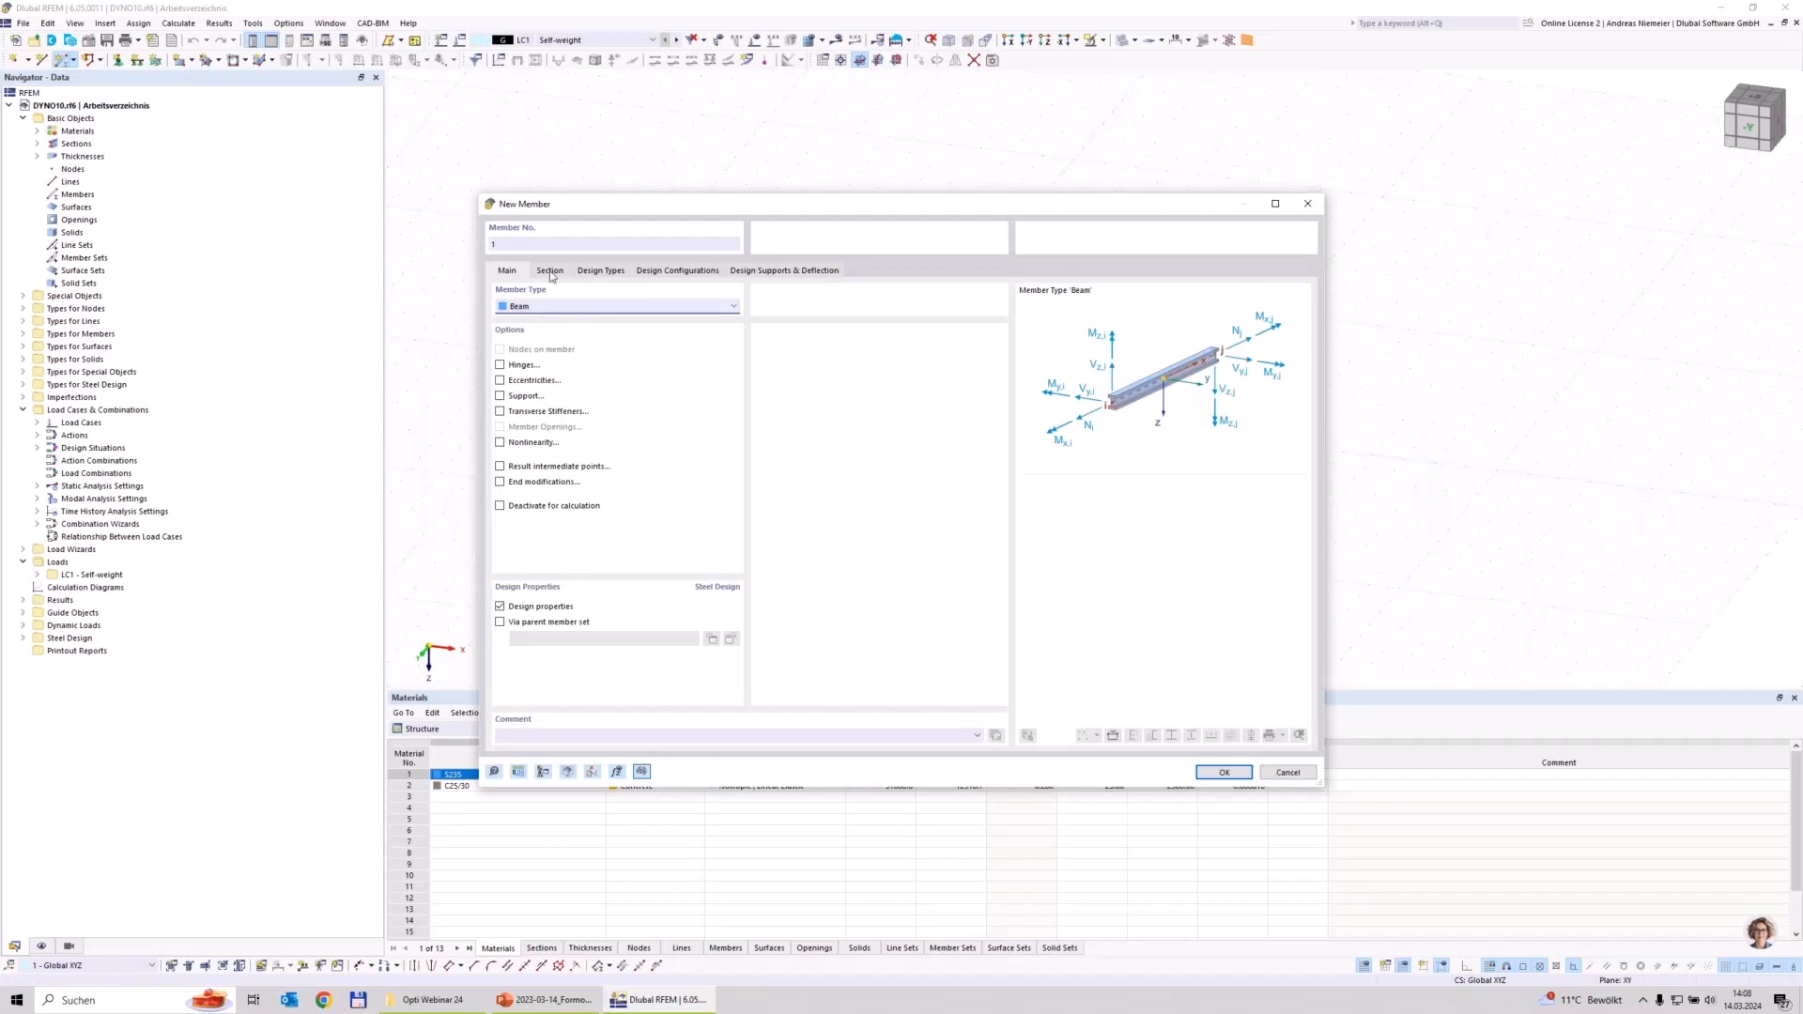
left_click(551, 272)
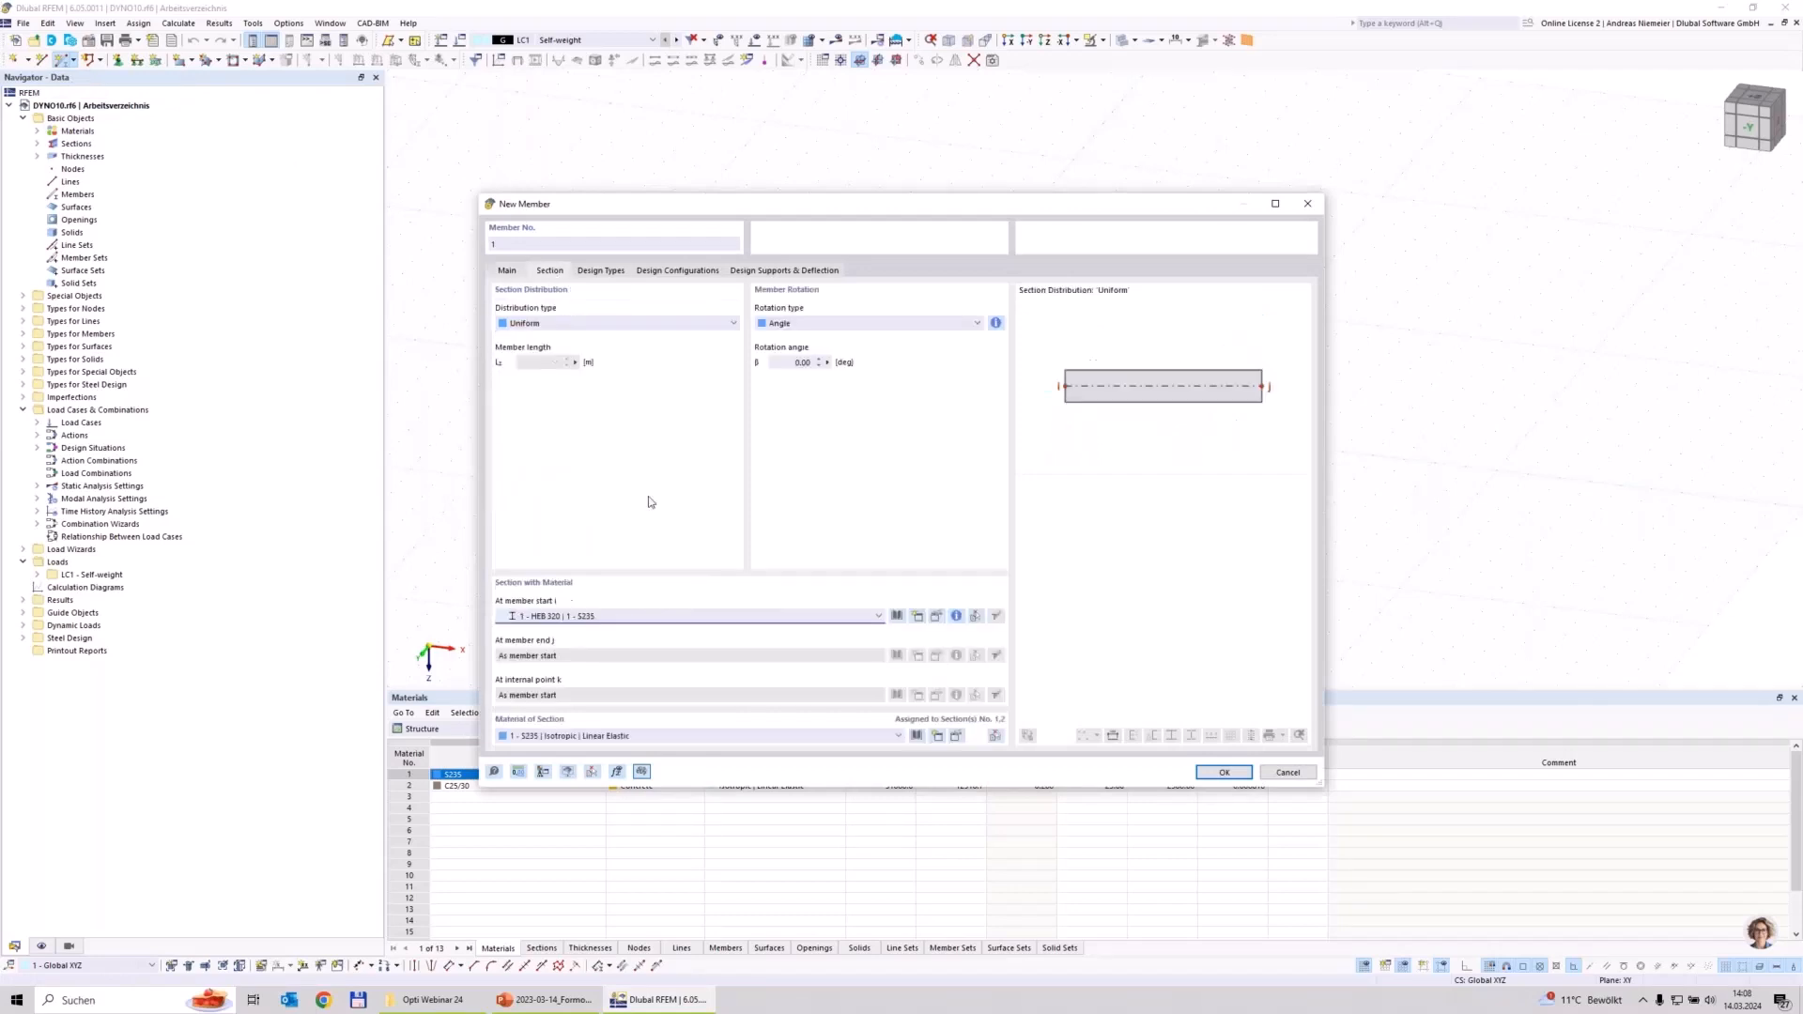
left_click(897, 616)
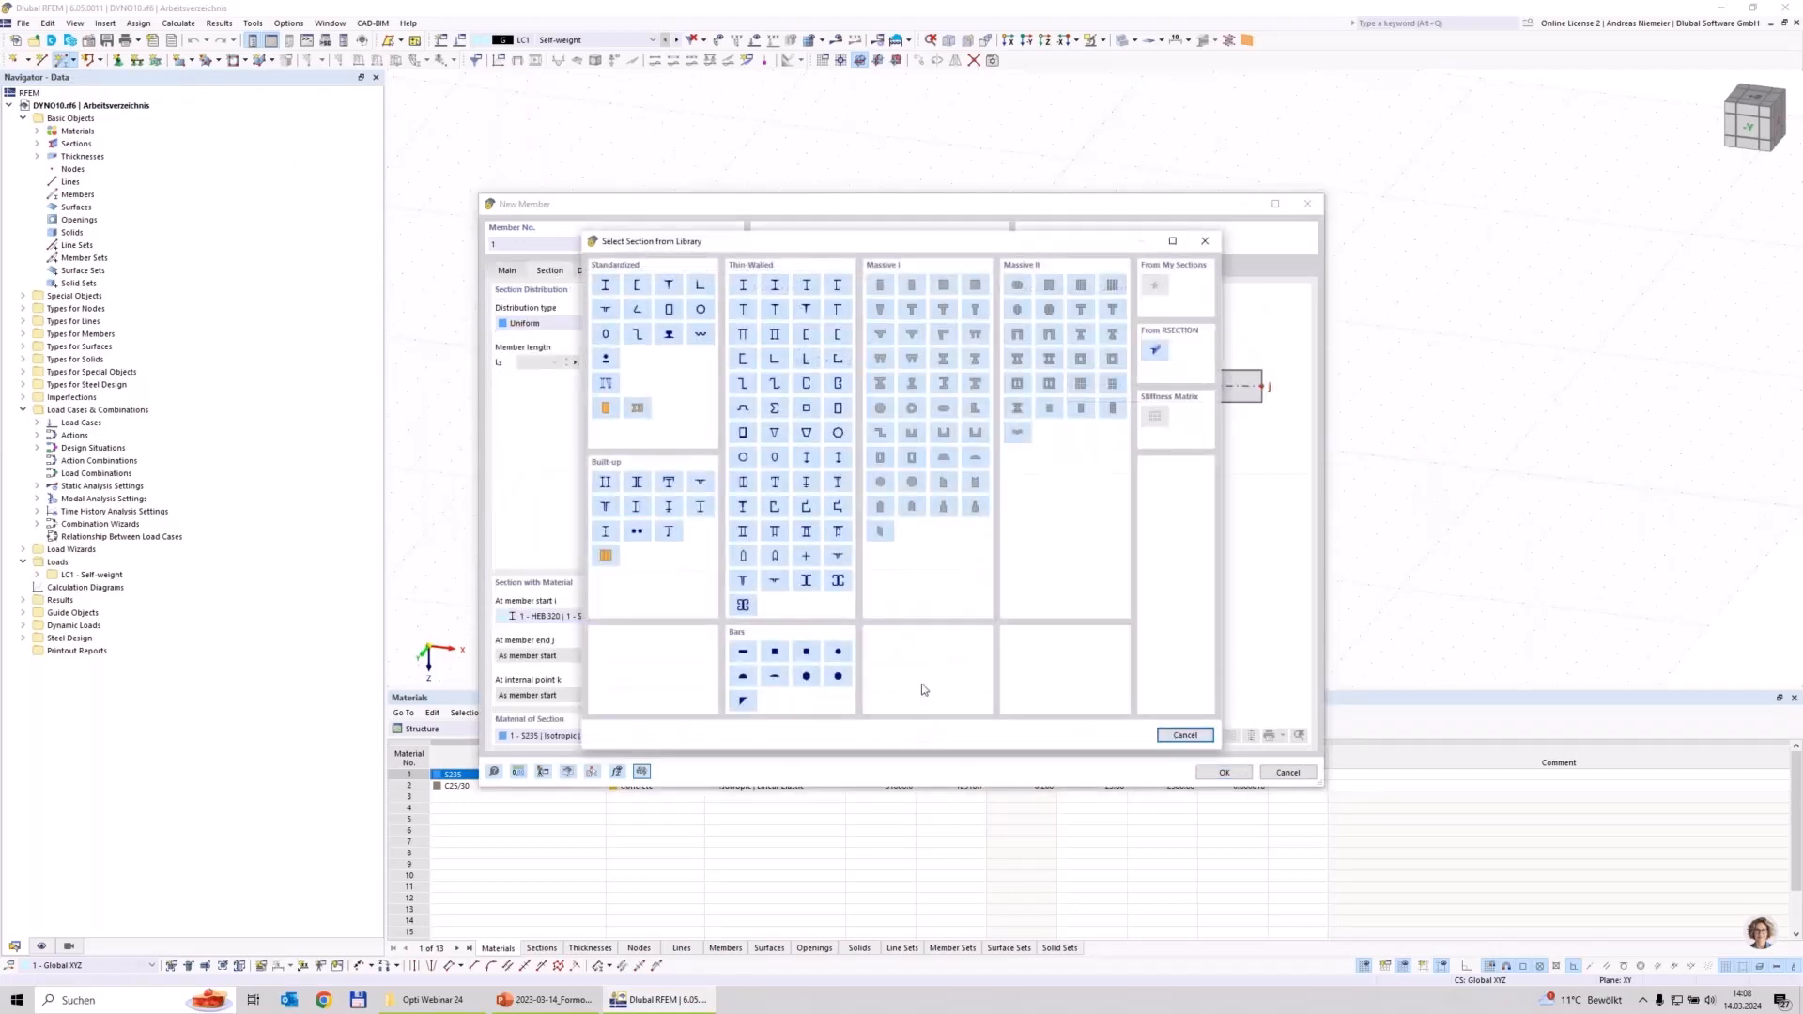
left_click(612, 283)
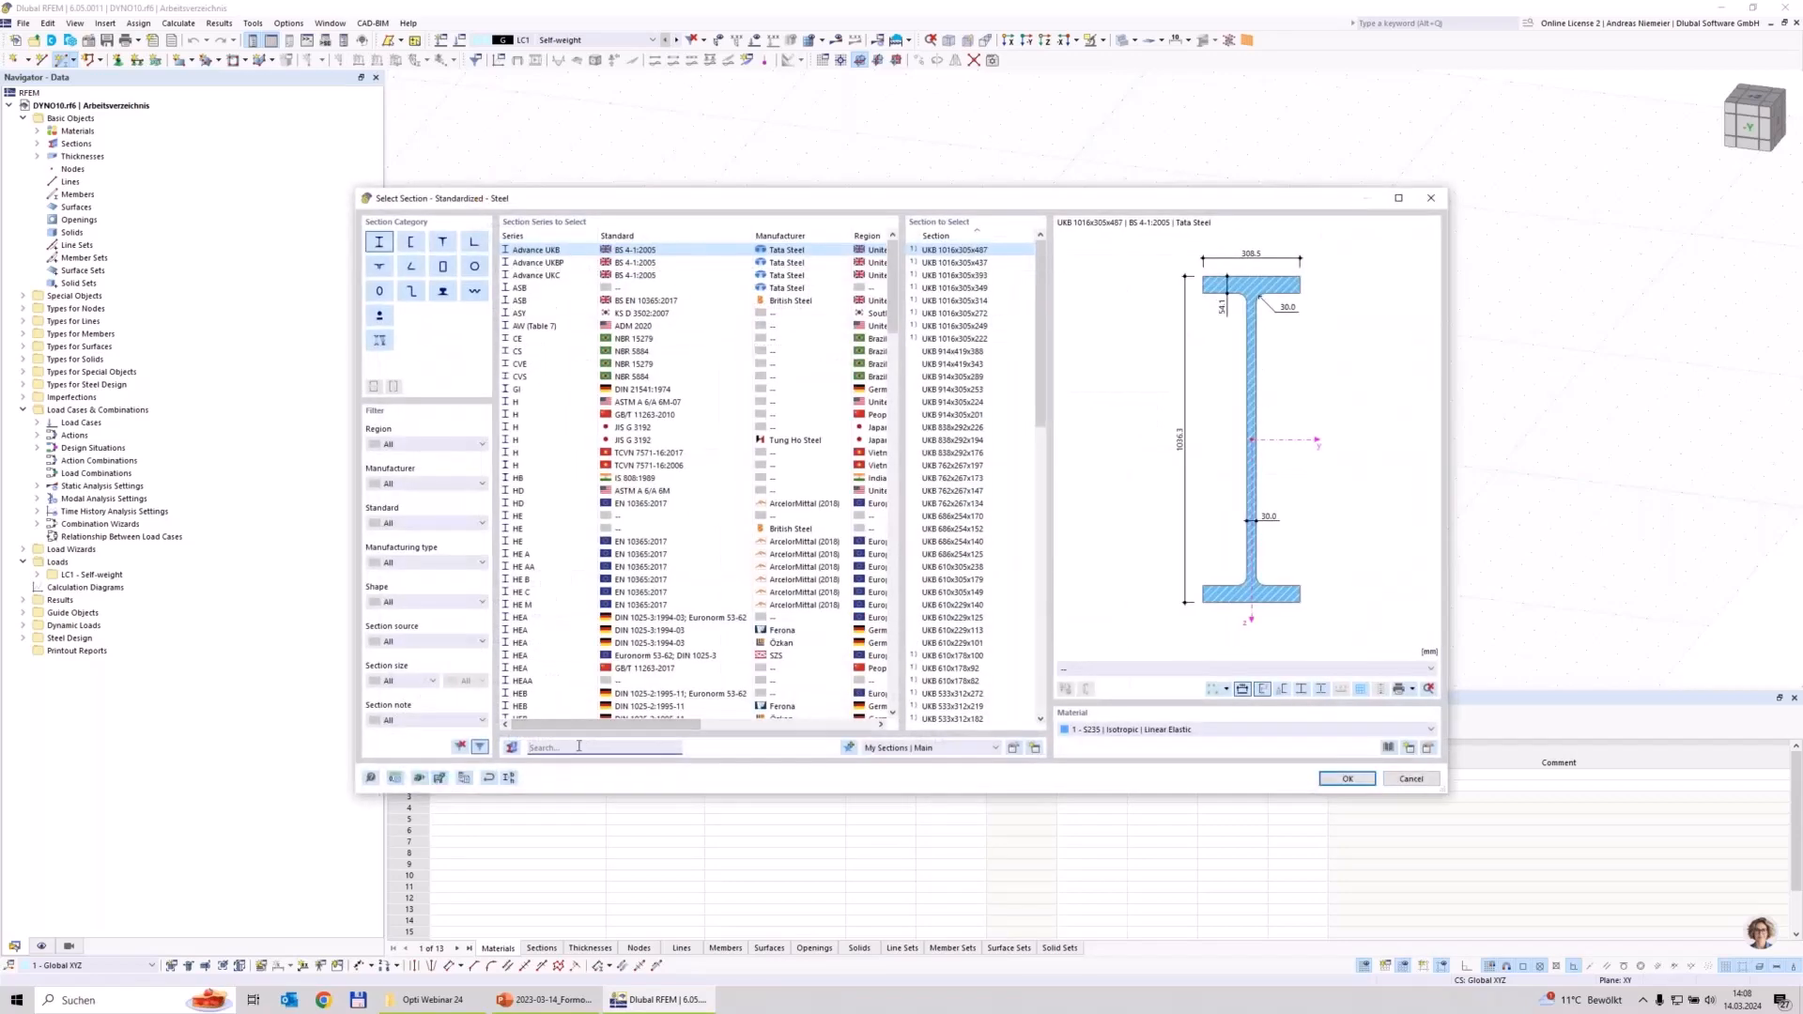
type("i")
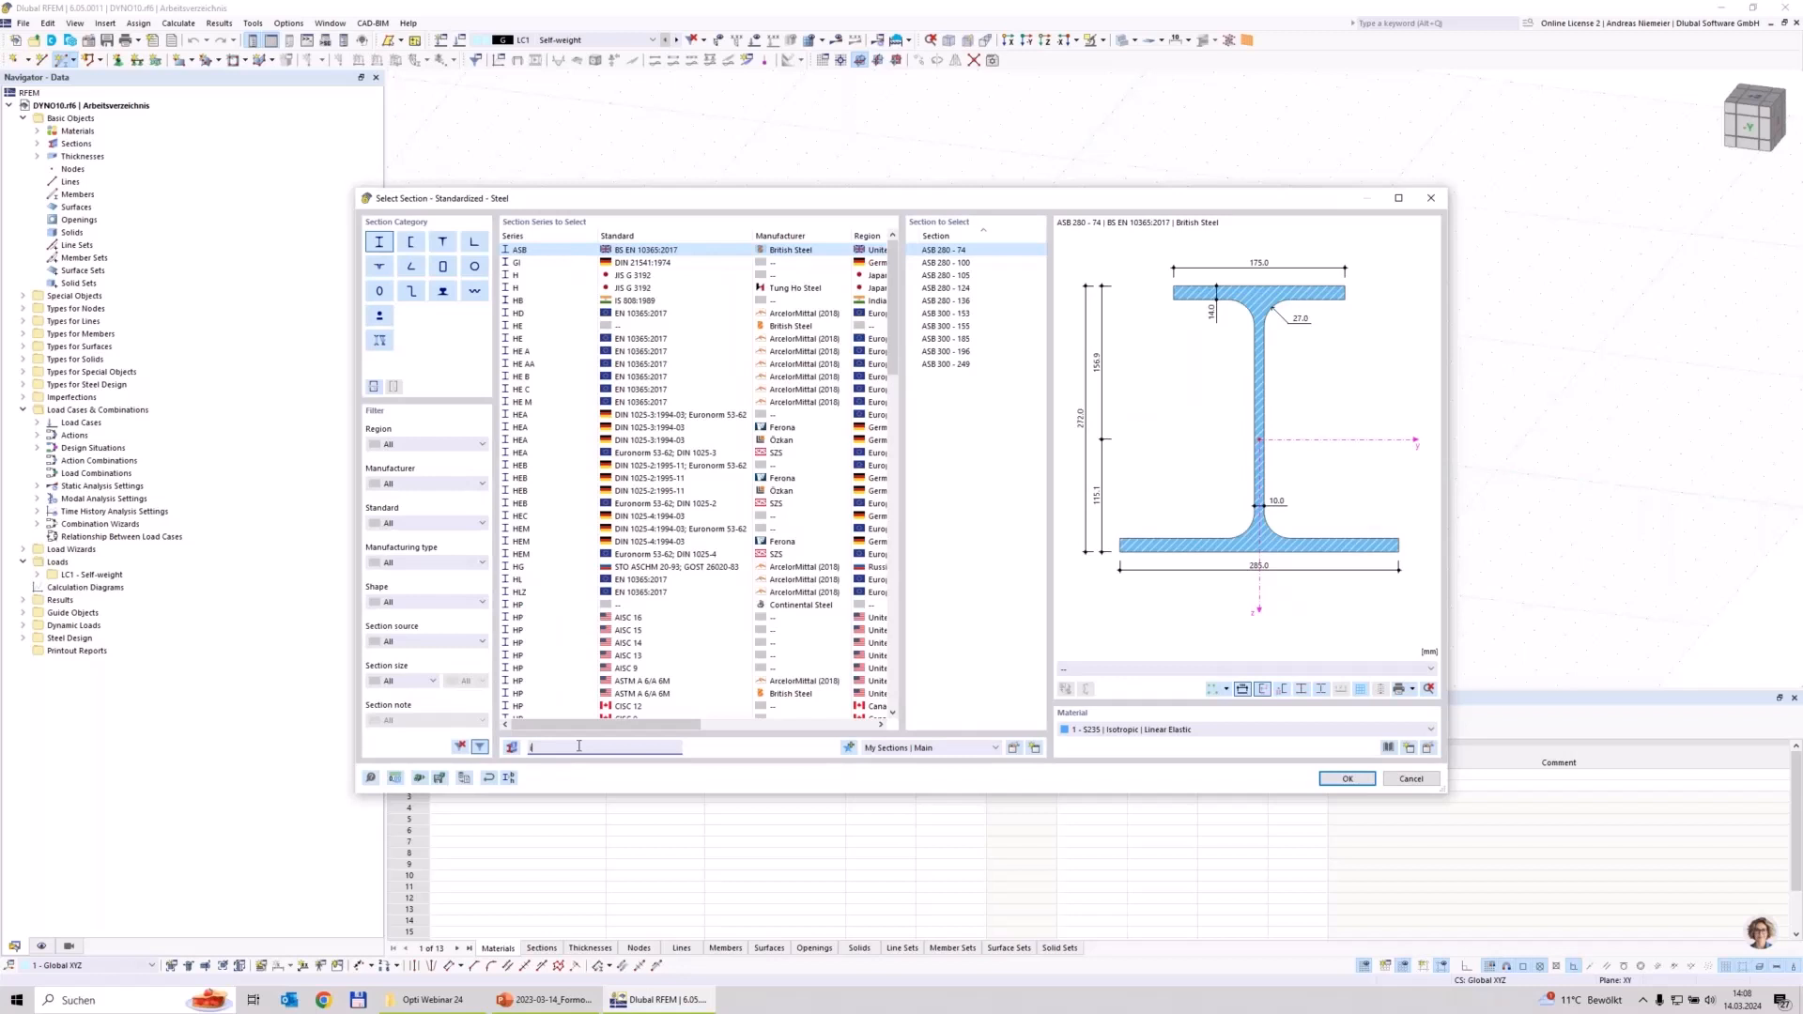
type("pe")
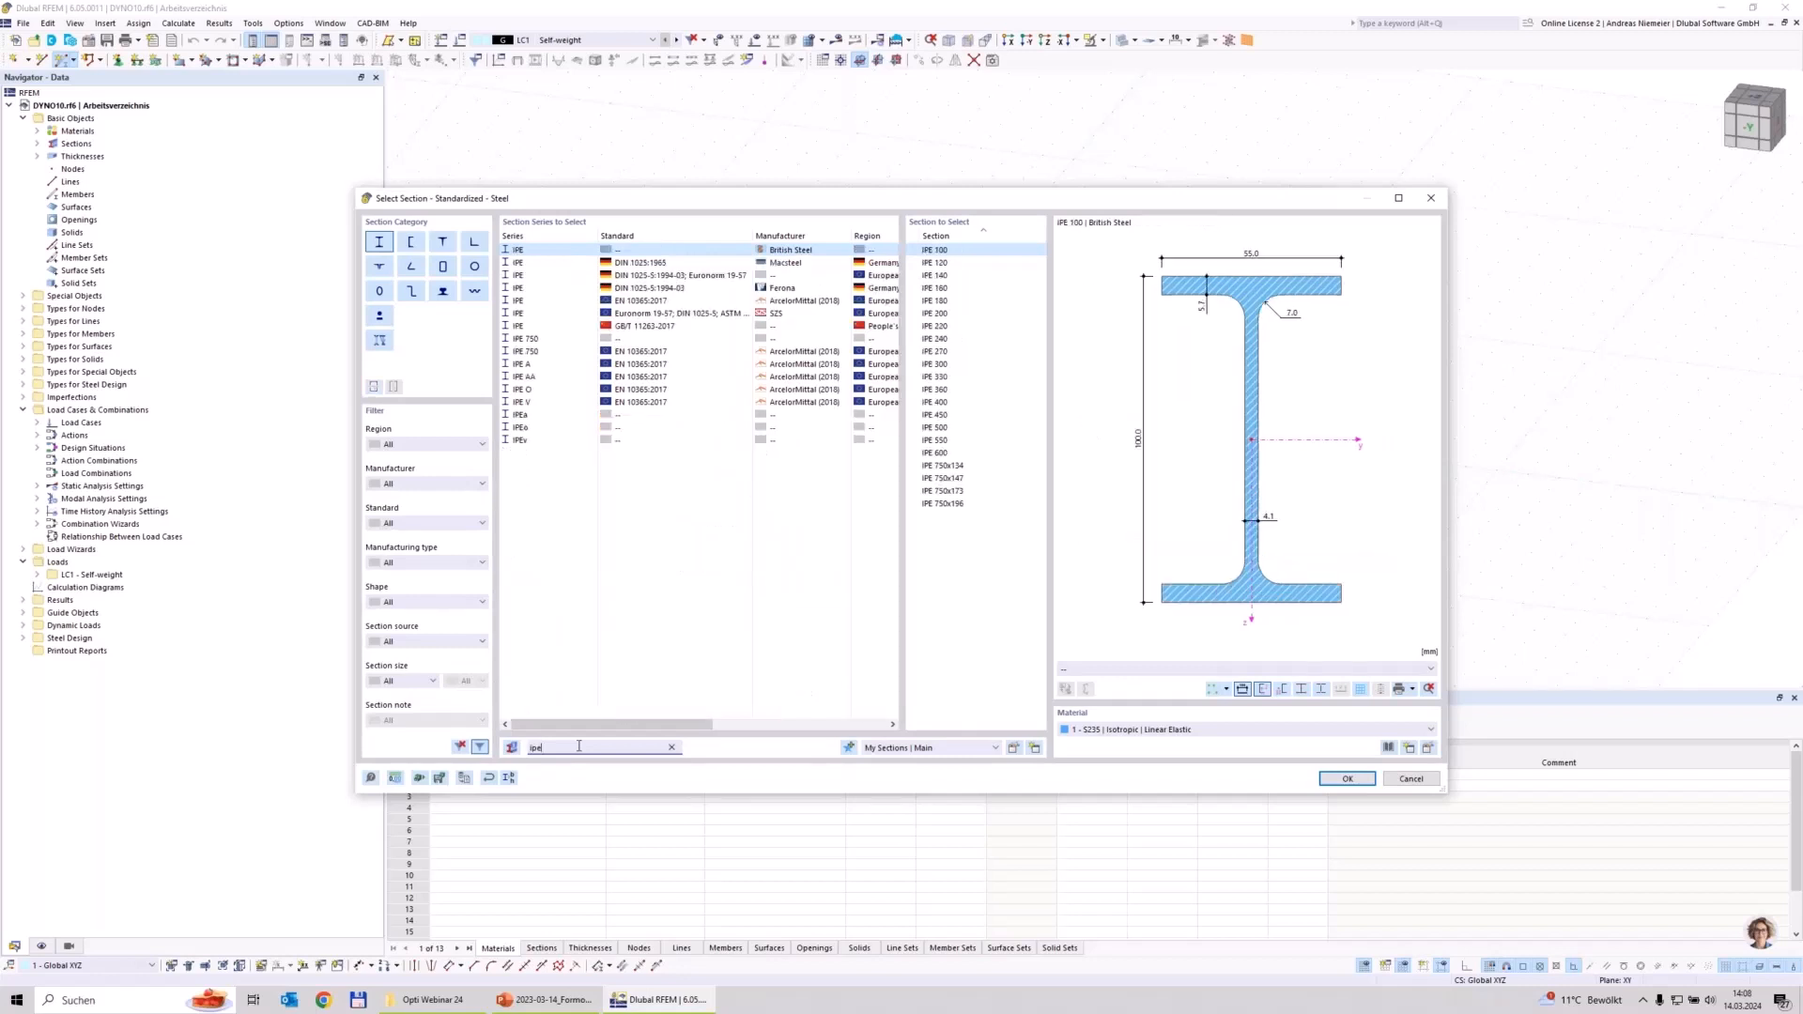
type(" 360")
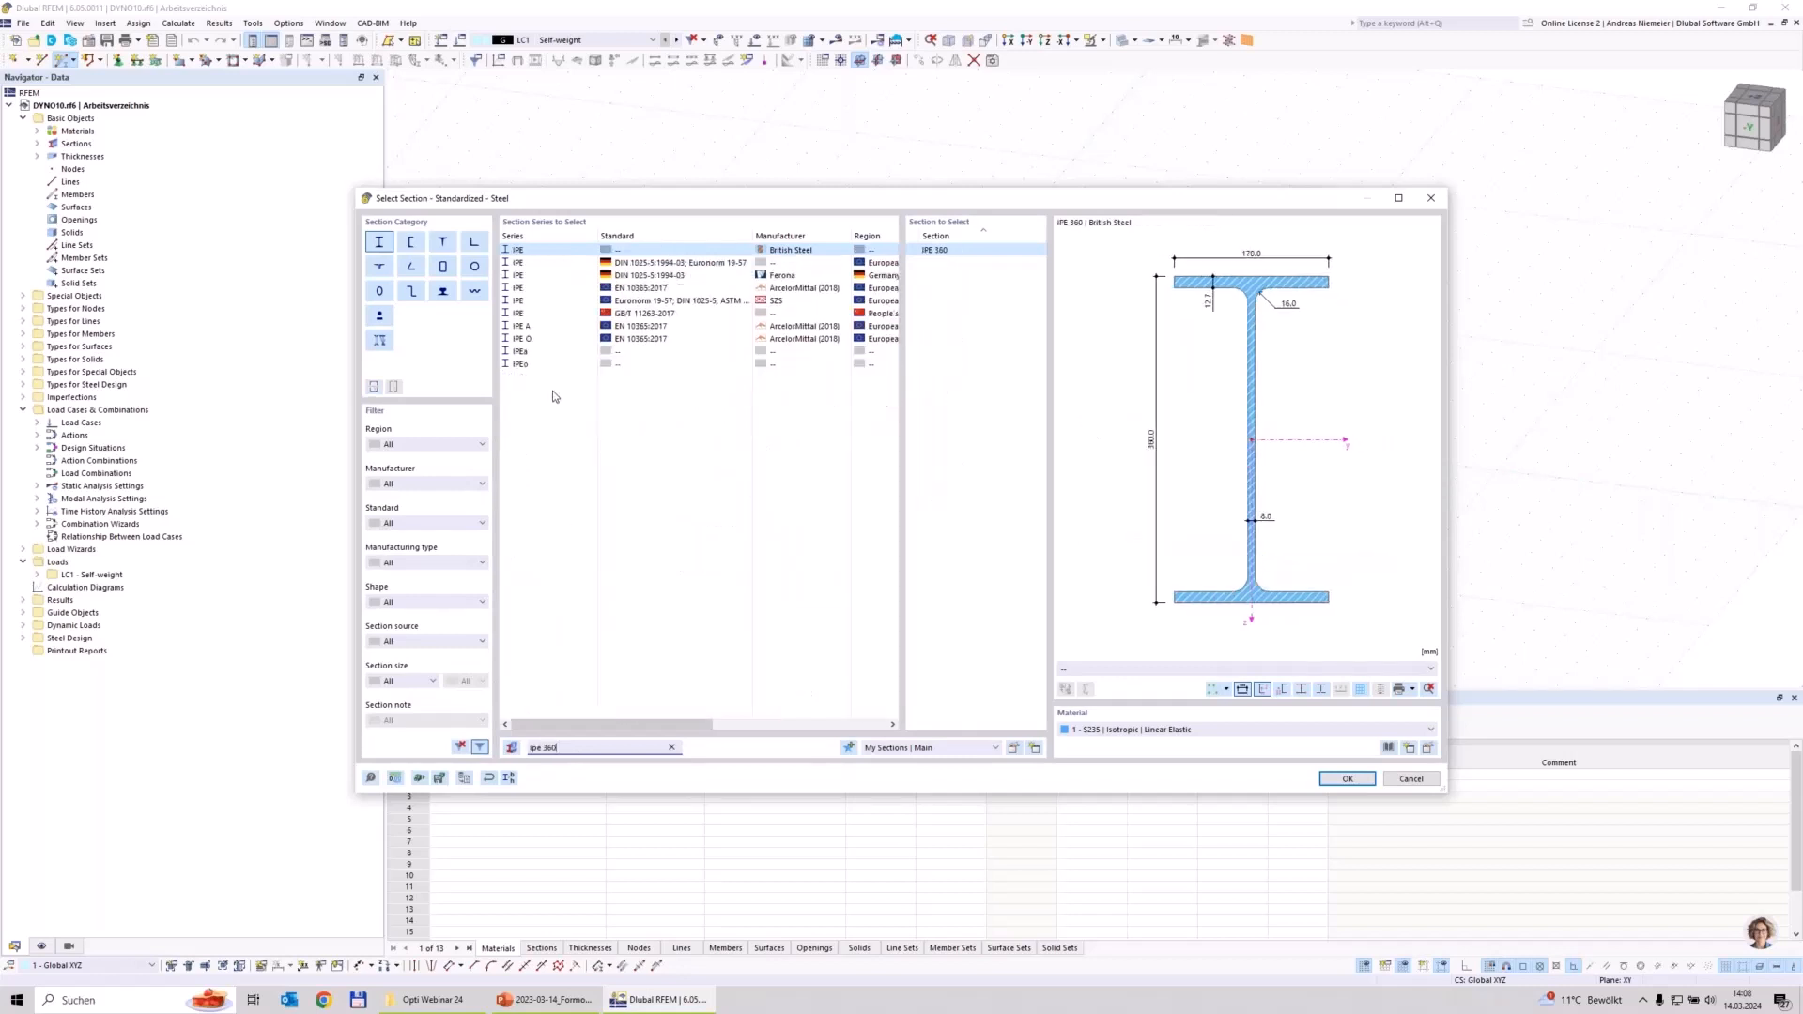
left_click(545, 289)
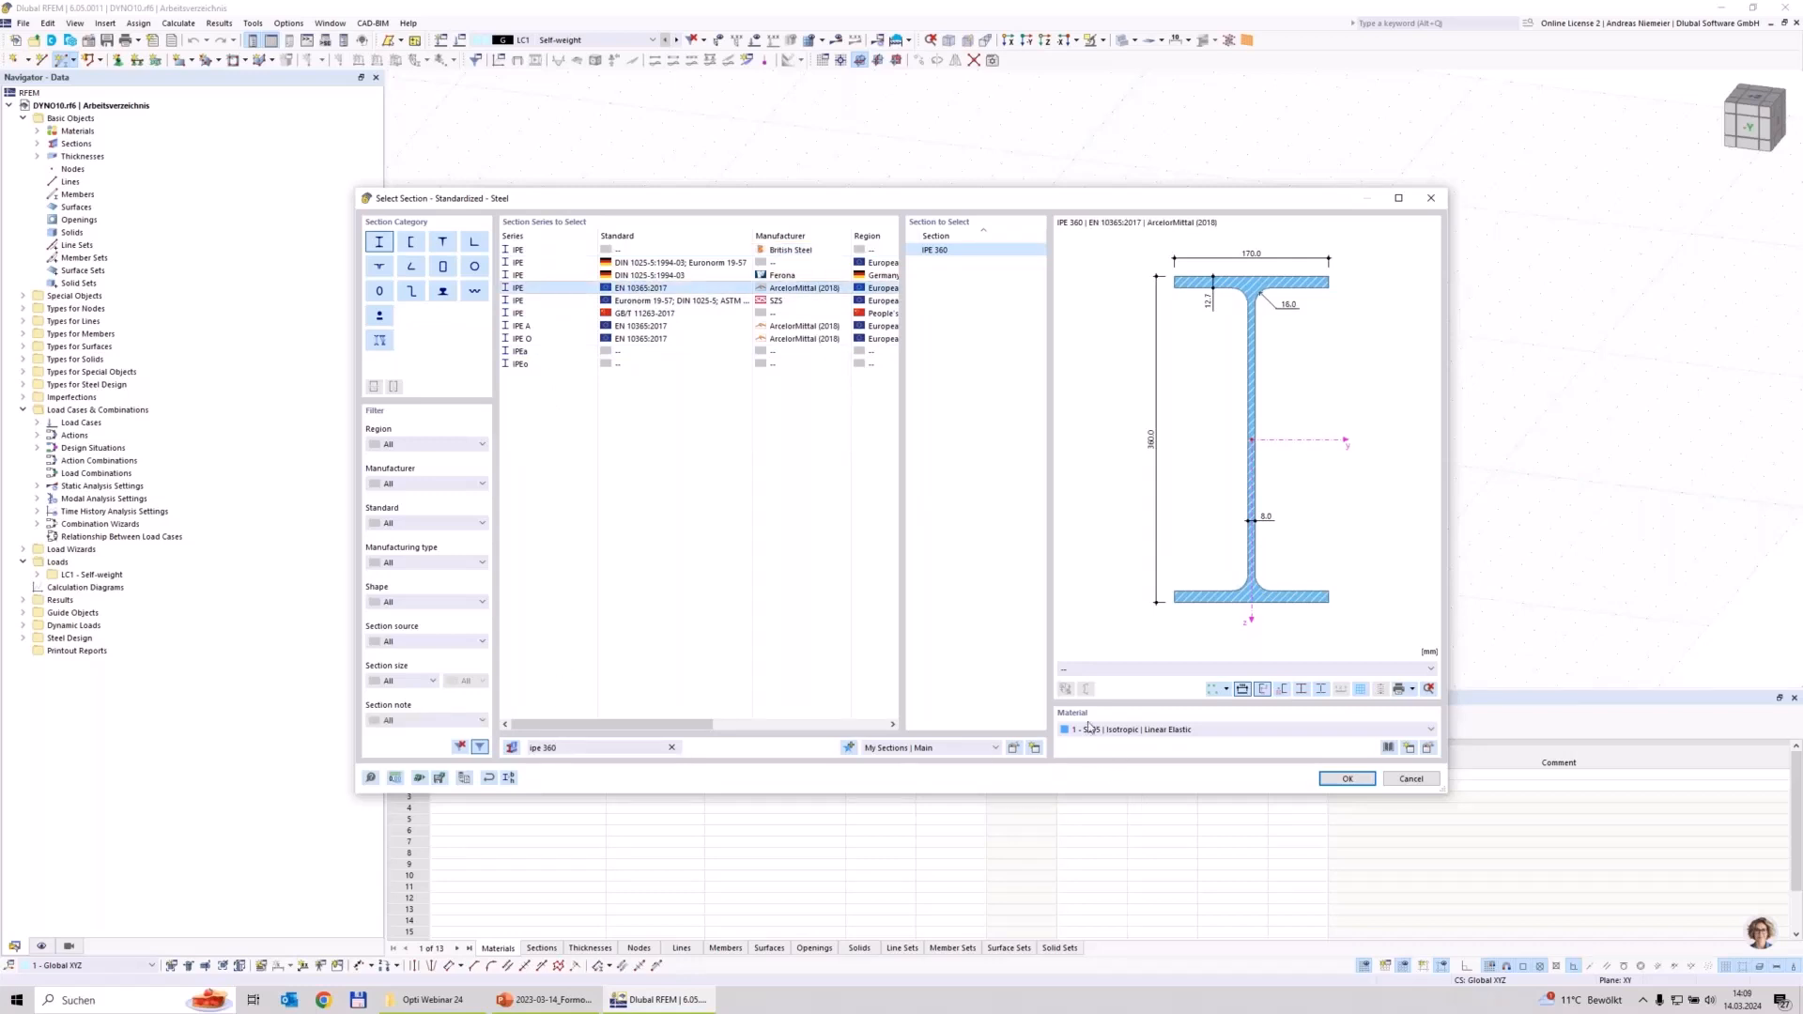
left_click(1346, 779)
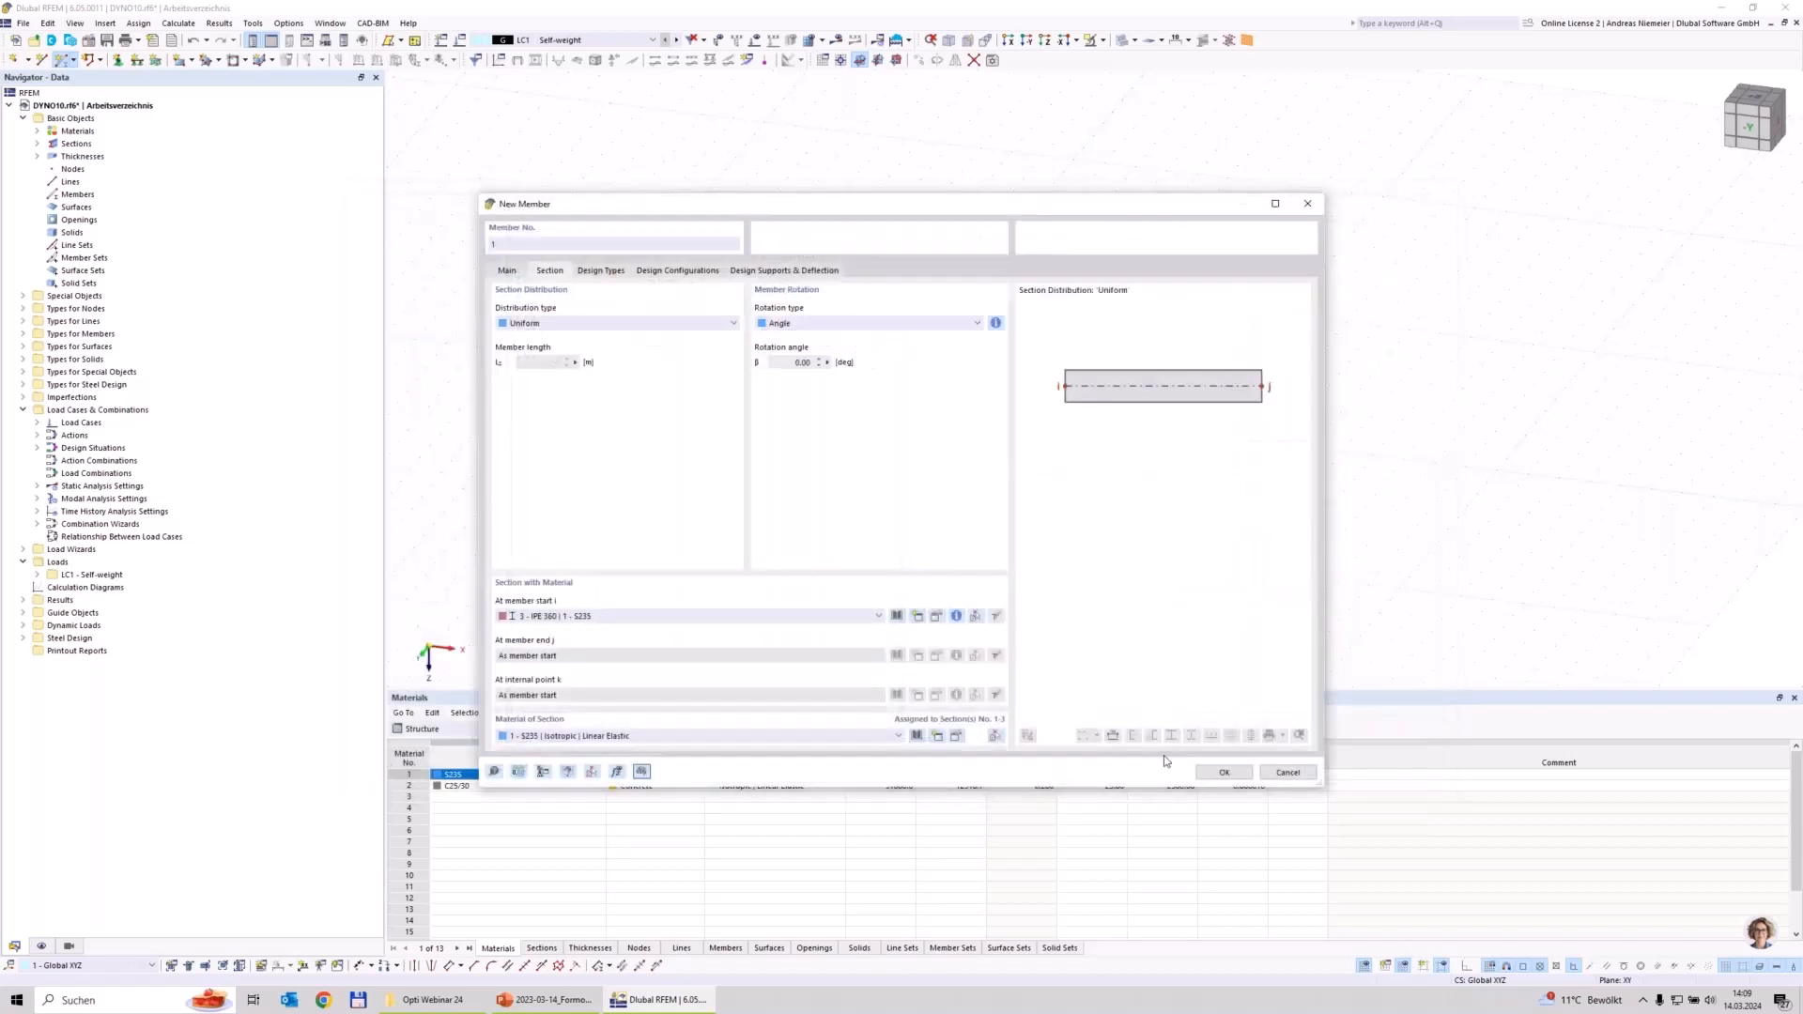
left_click(1222, 772)
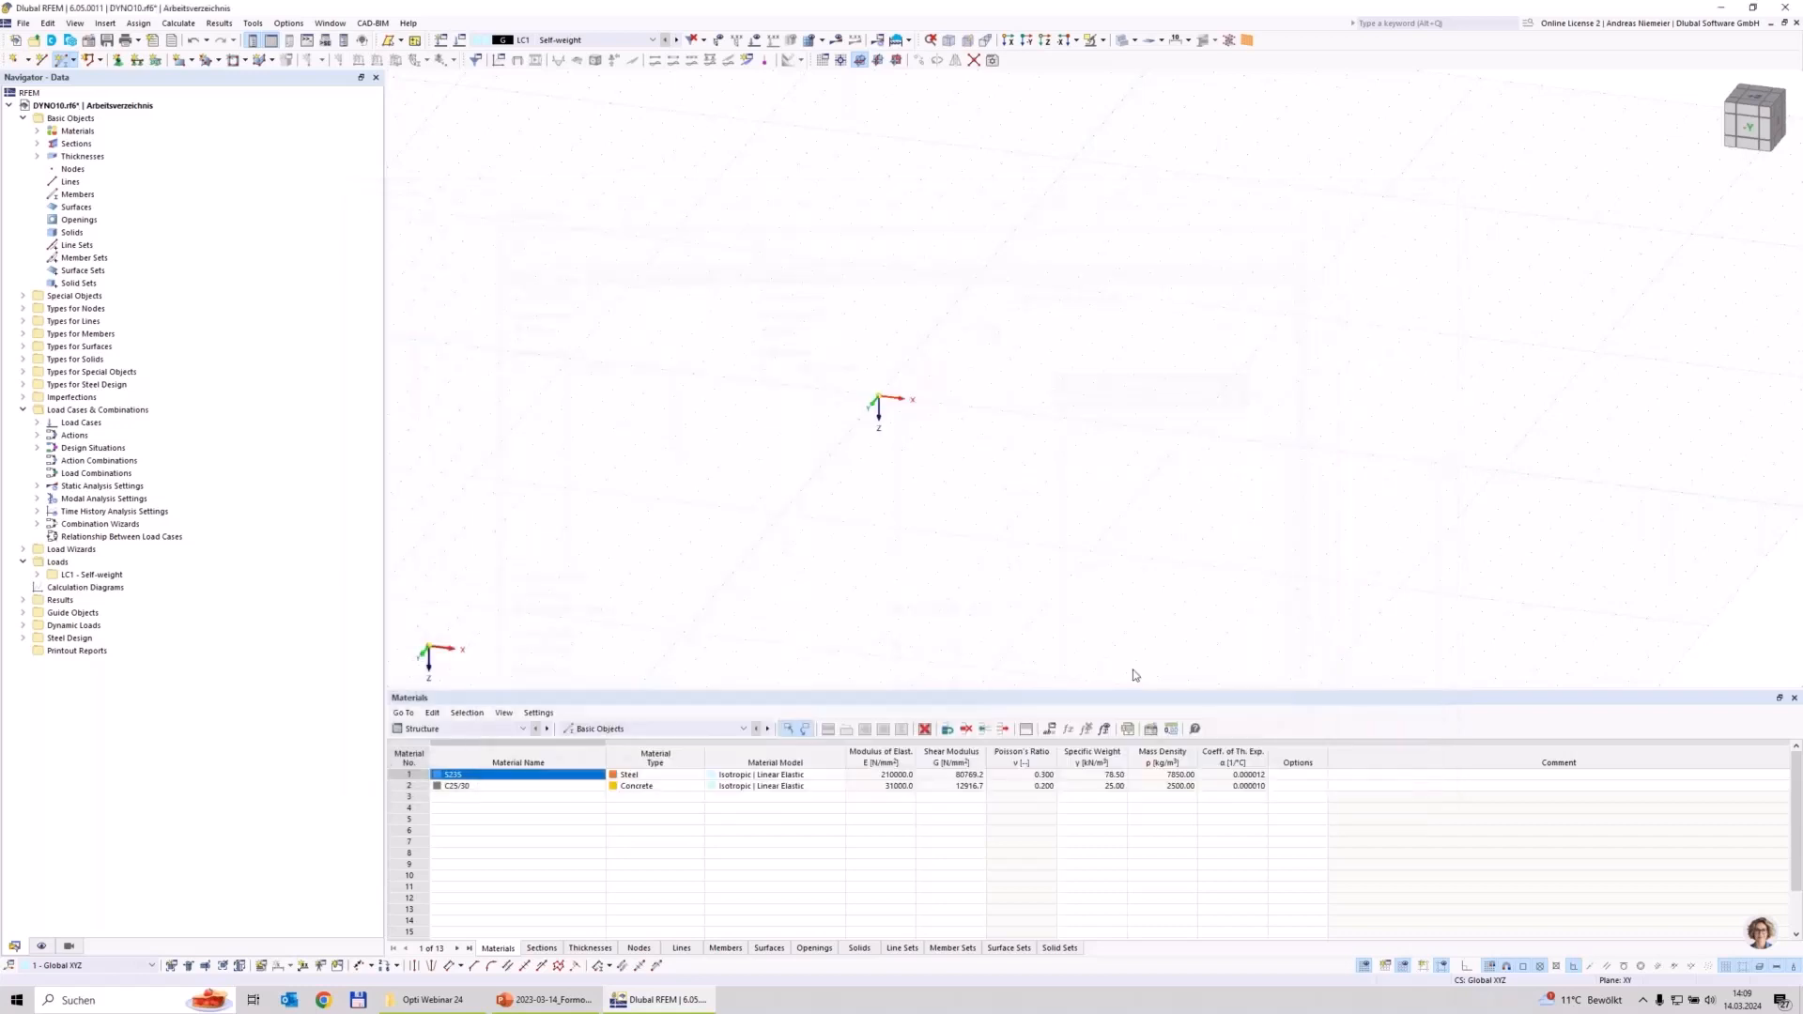
Step: Place a 10 m long beam member along the X axis, starting at the origin
left_click(878, 399)
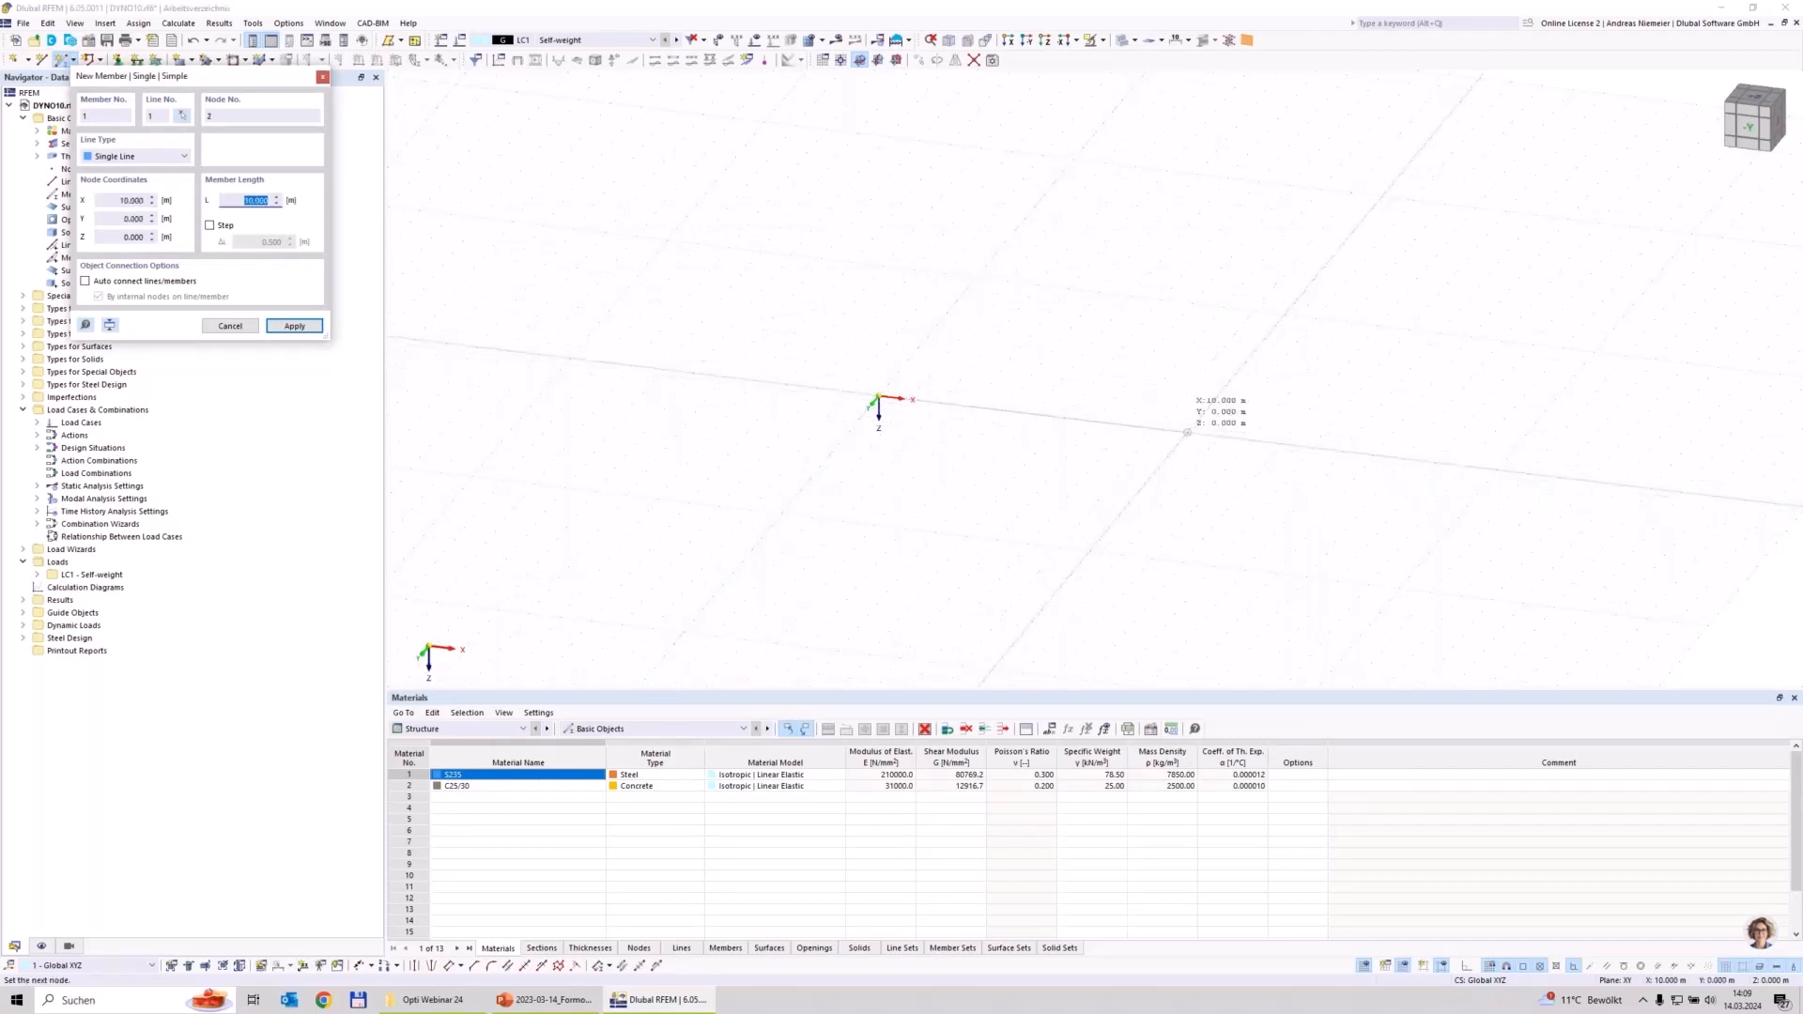
left_click(1187, 433)
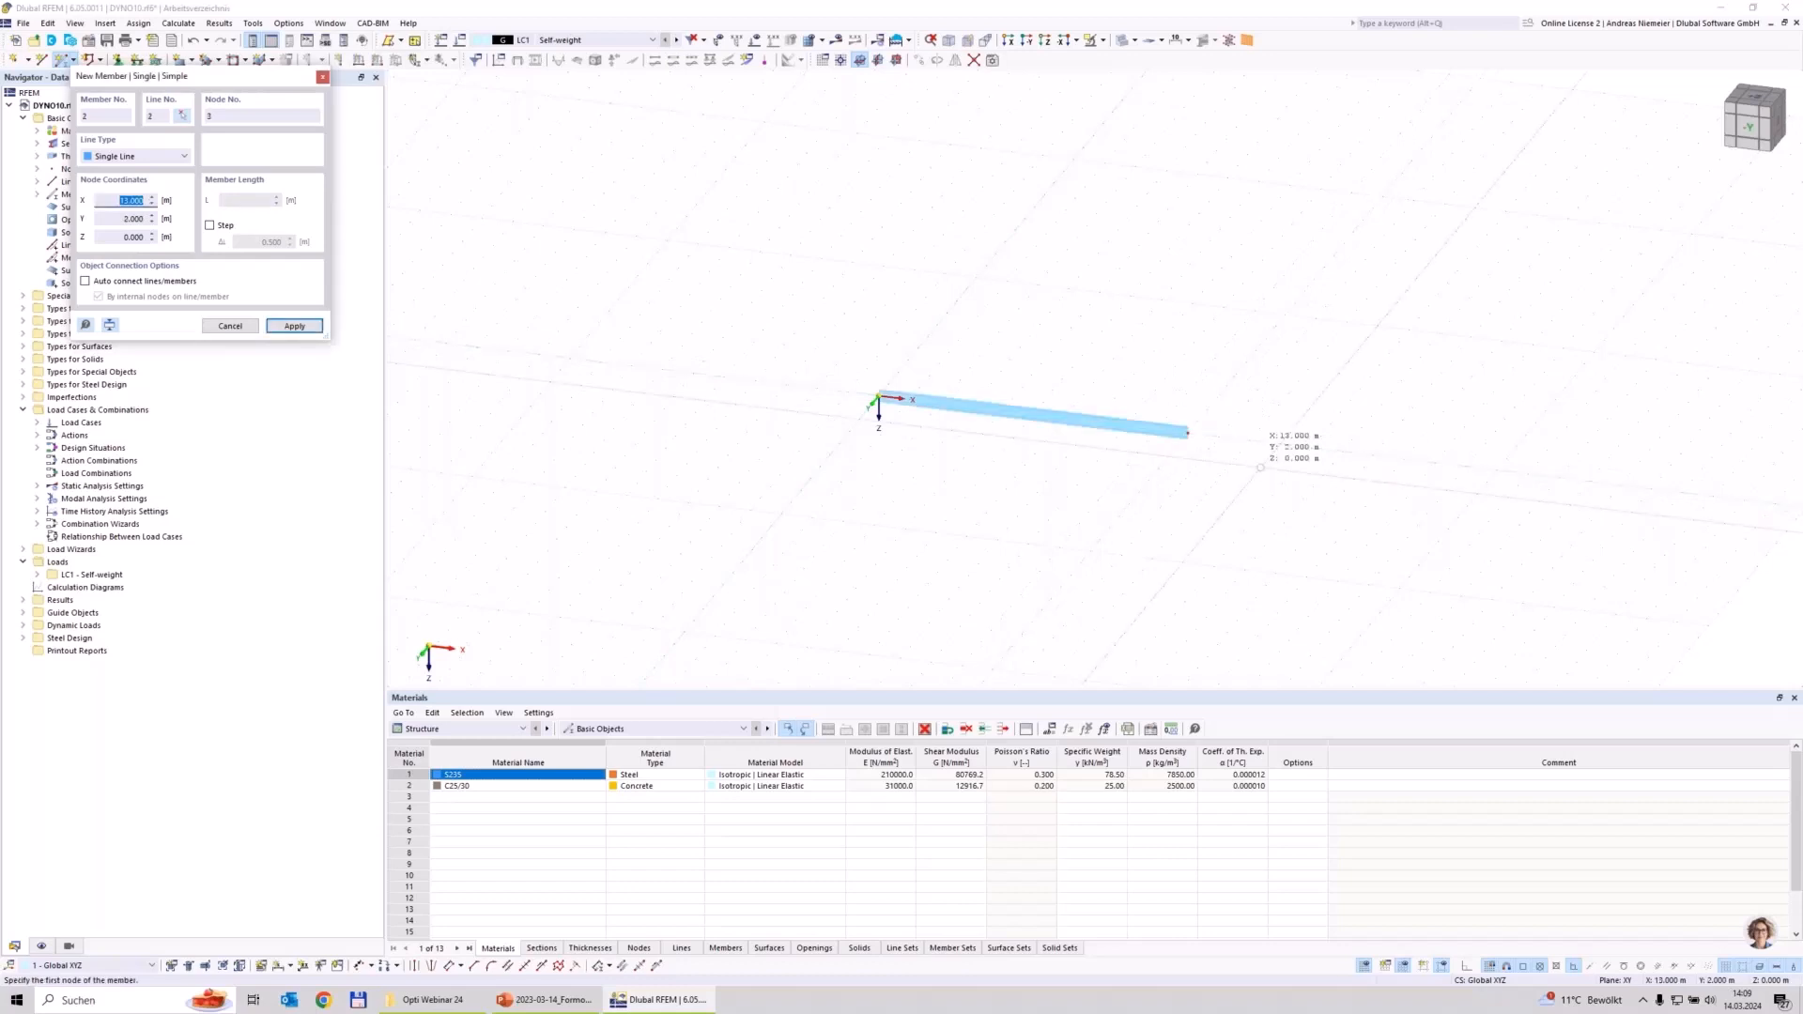
key("Escape")
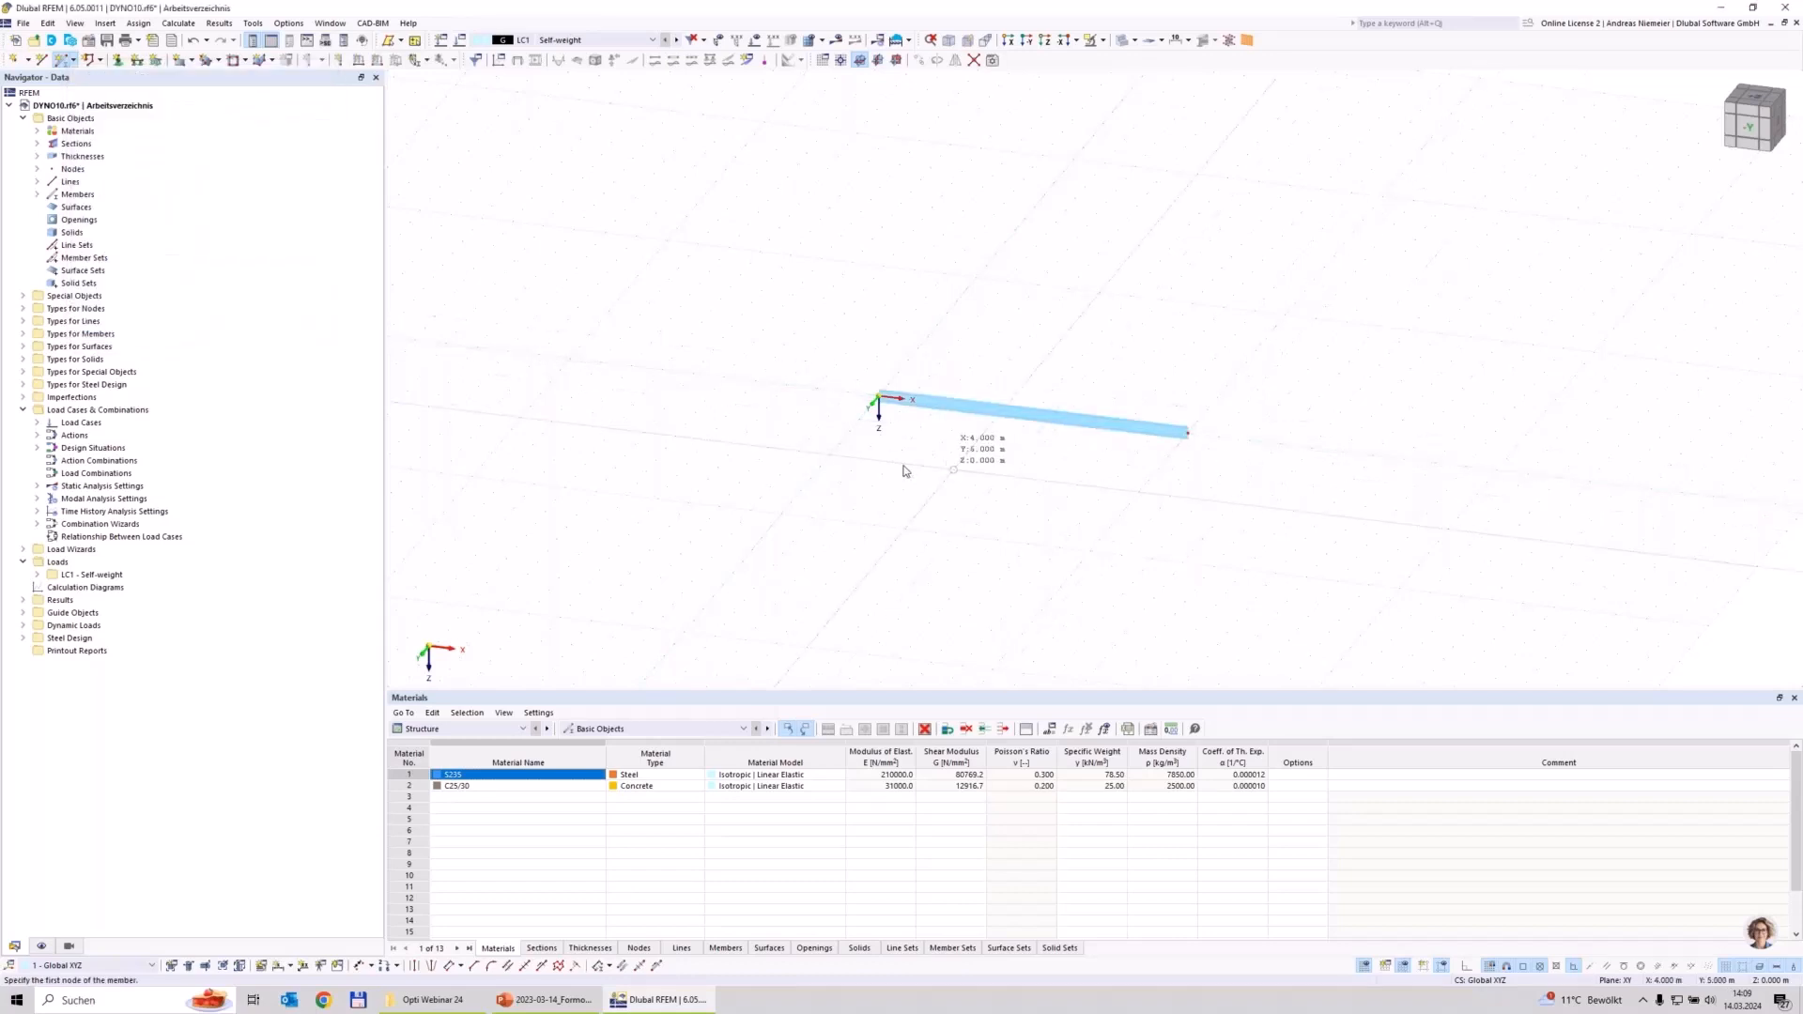
key("Escape")
Step: Assign nodal support 1 to node 1, restraining its rotation about X and releasing its rotation about Z
middle_click_drag(907, 471, 862, 426, "ctrl")
scroll(862, 427, "up", 4)
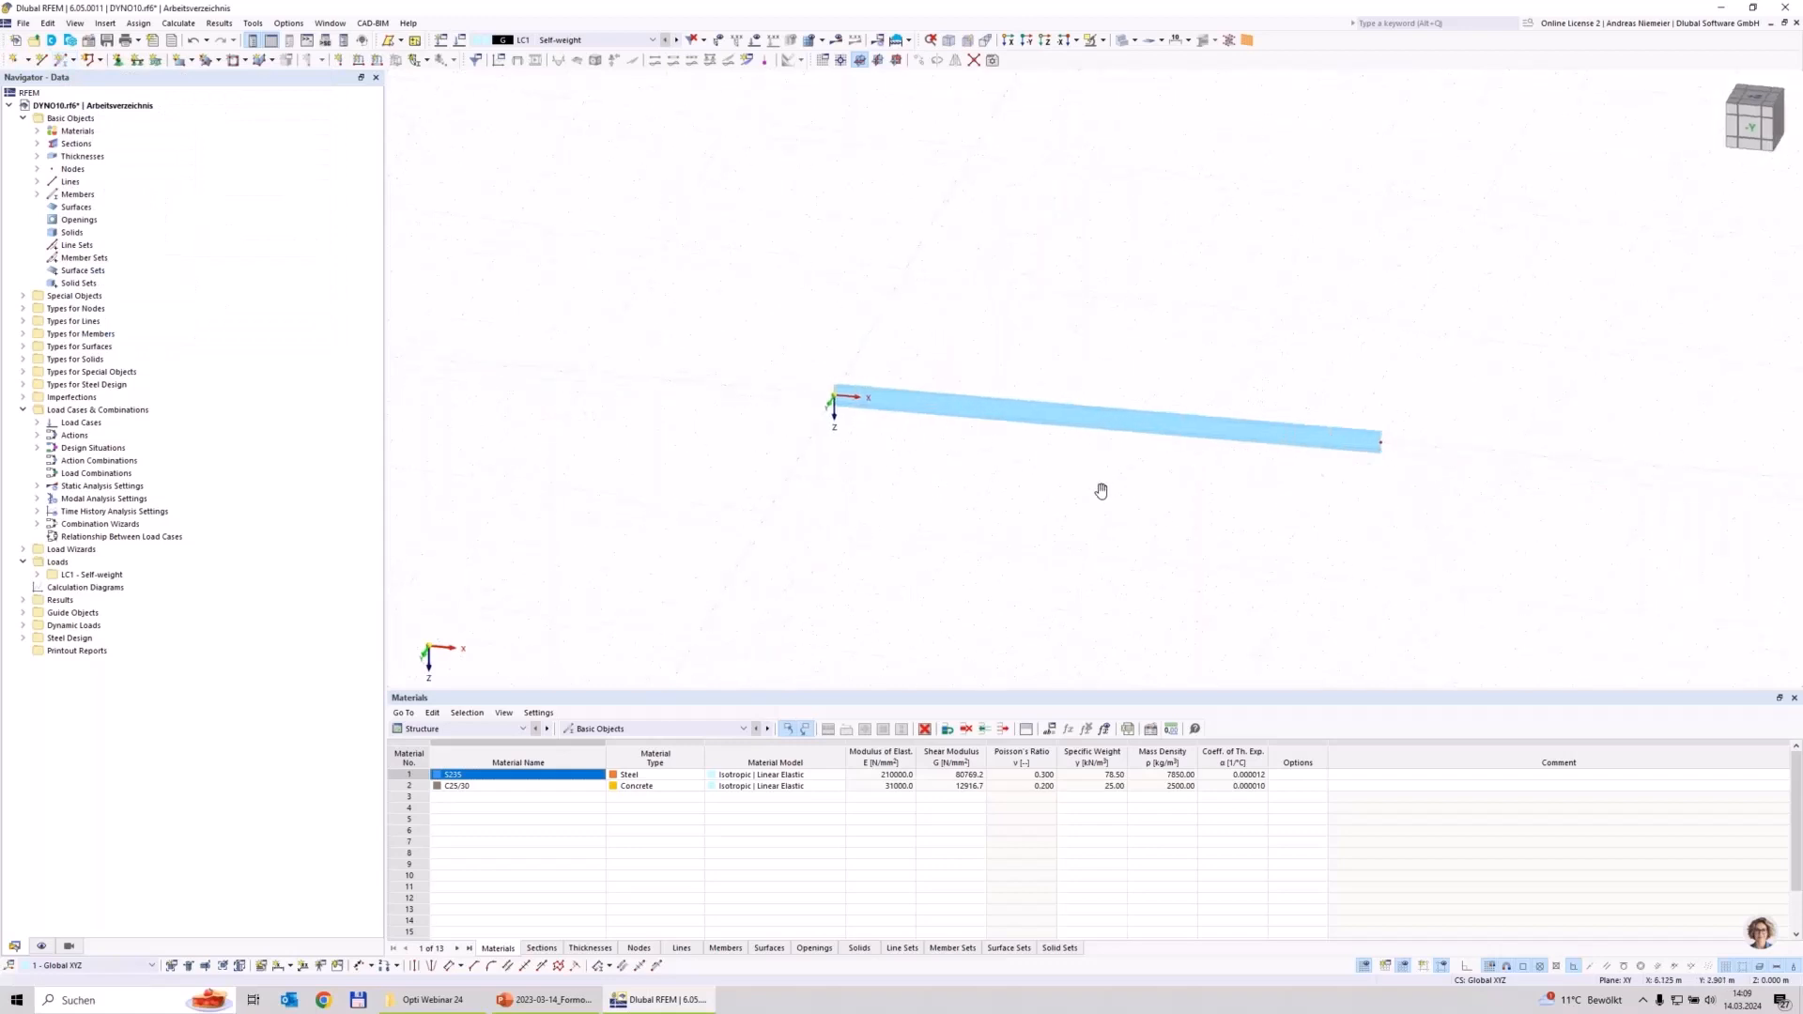
middle_click_drag(1105, 491, 1072, 491)
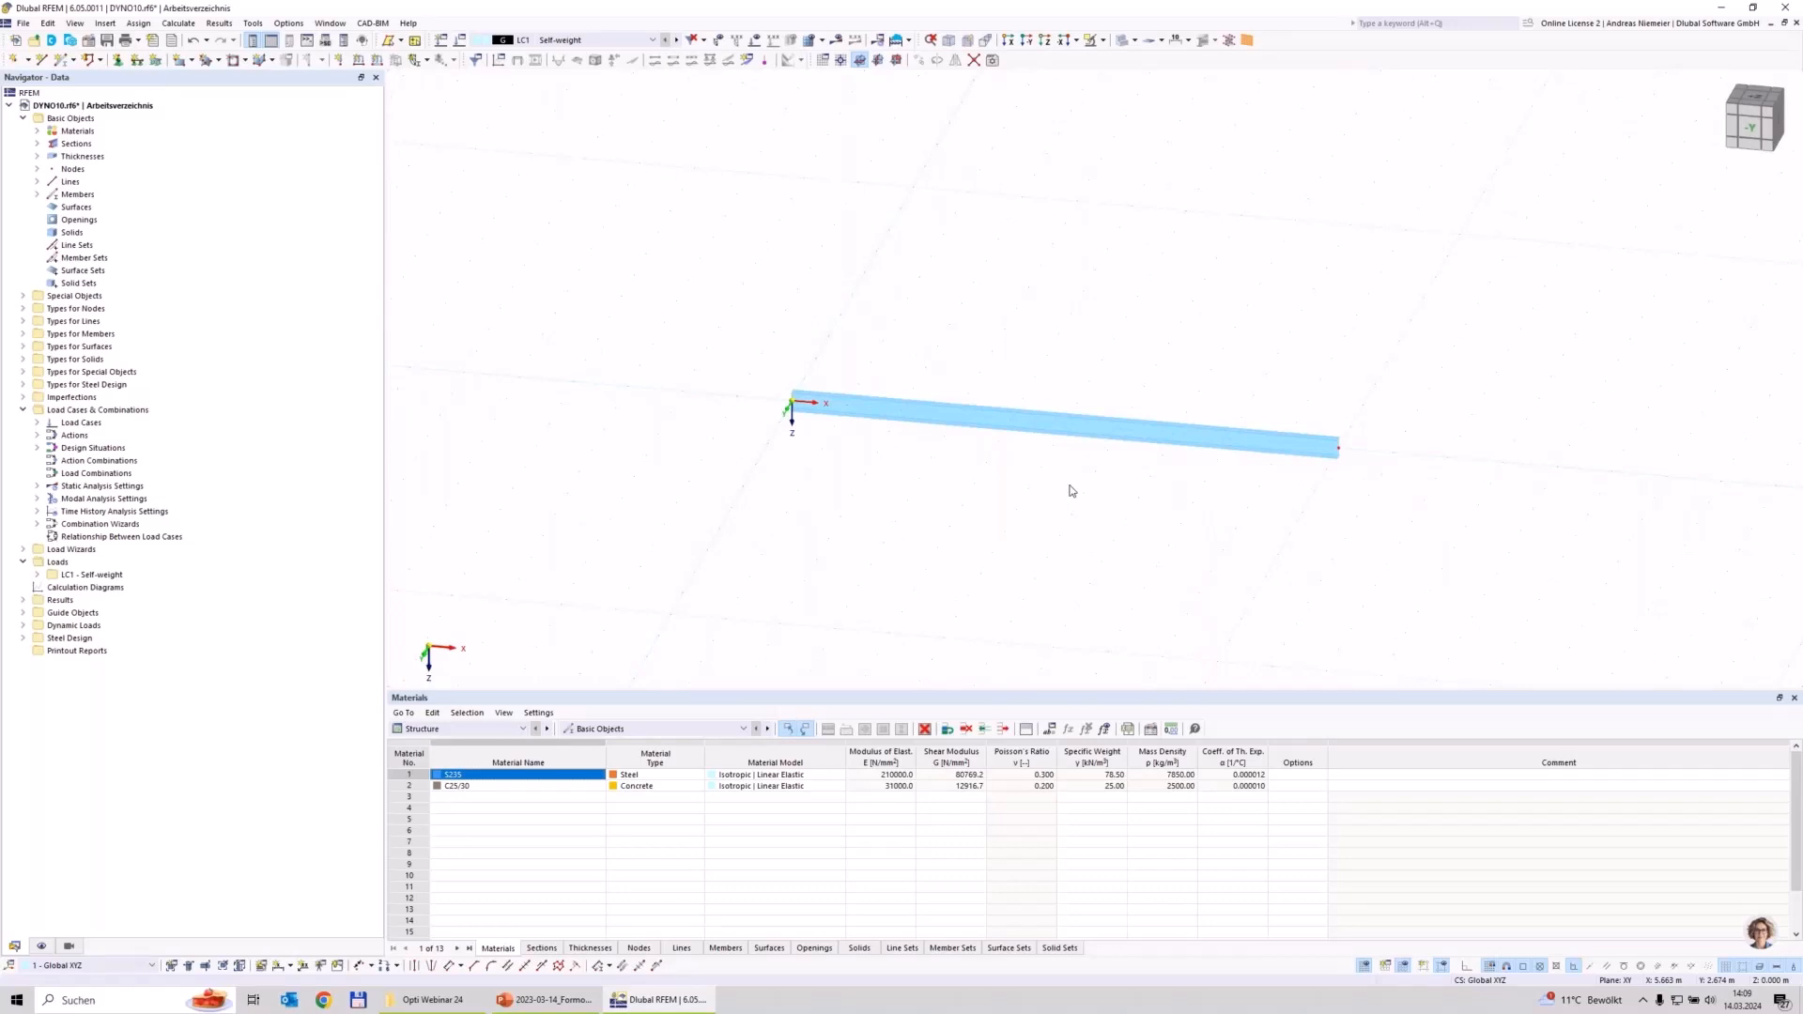
left_click(610, 729)
left_click(606, 763)
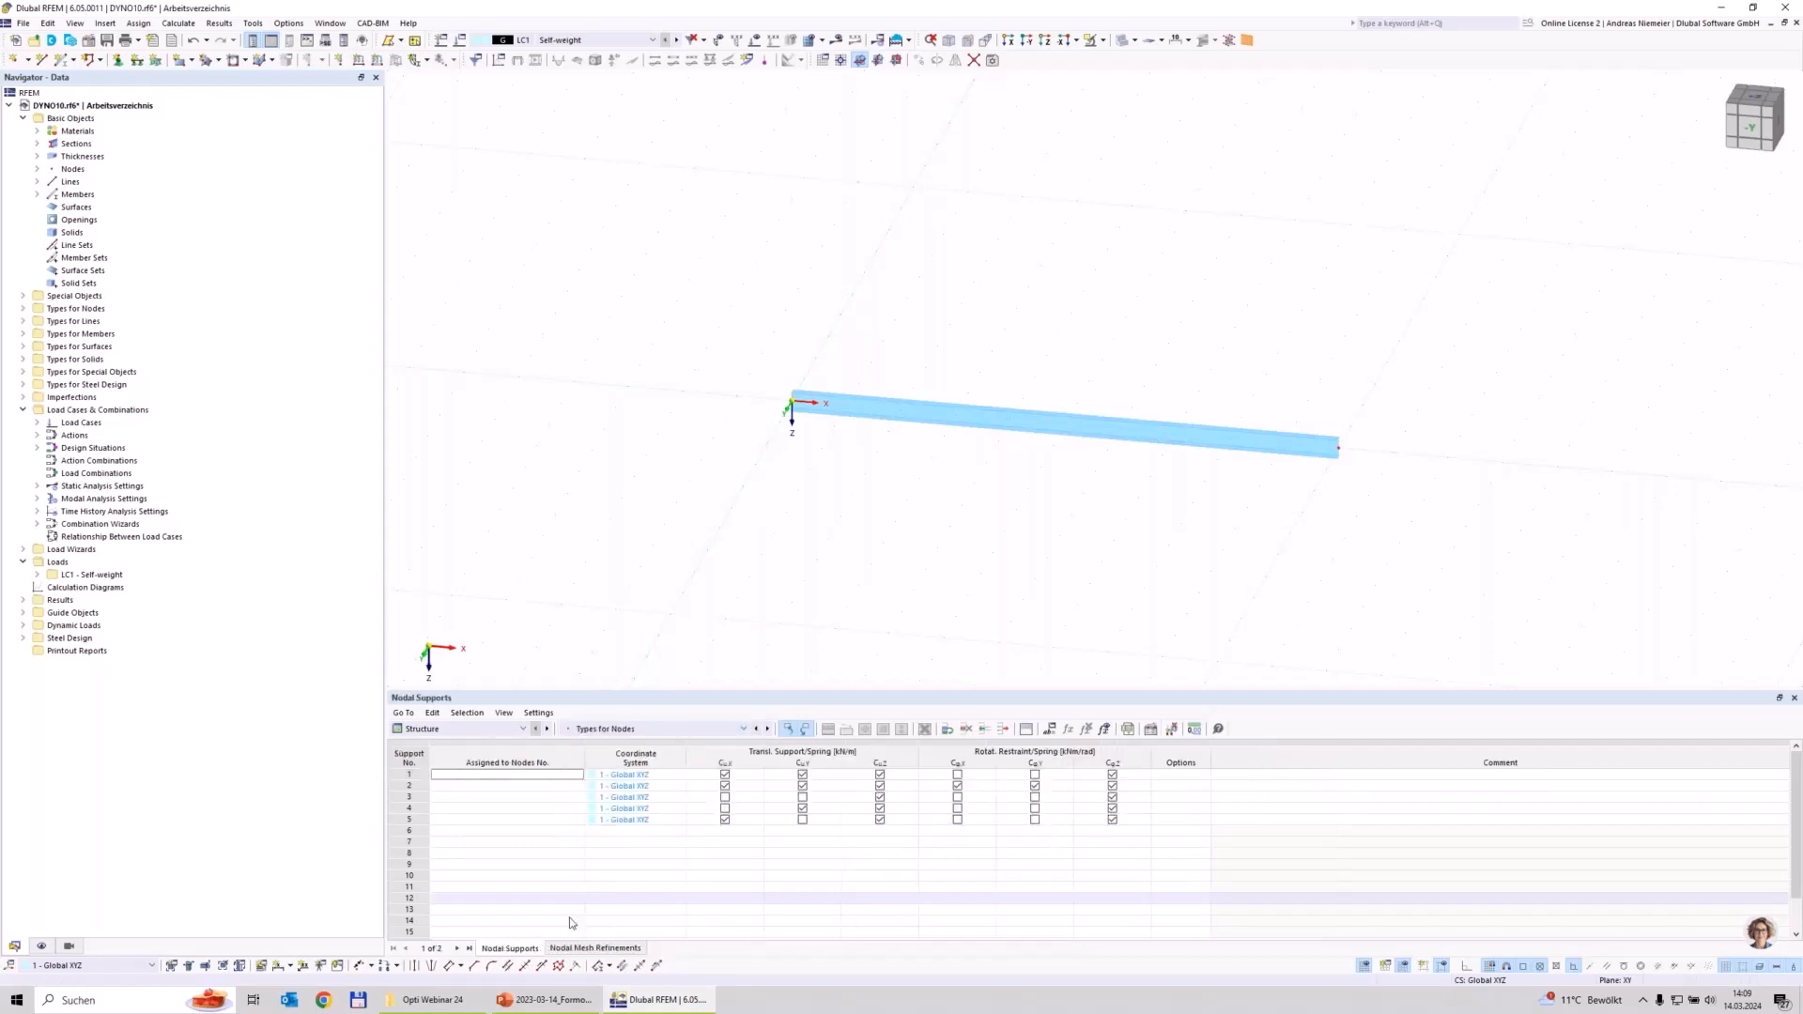
left_click(476, 777)
type("1")
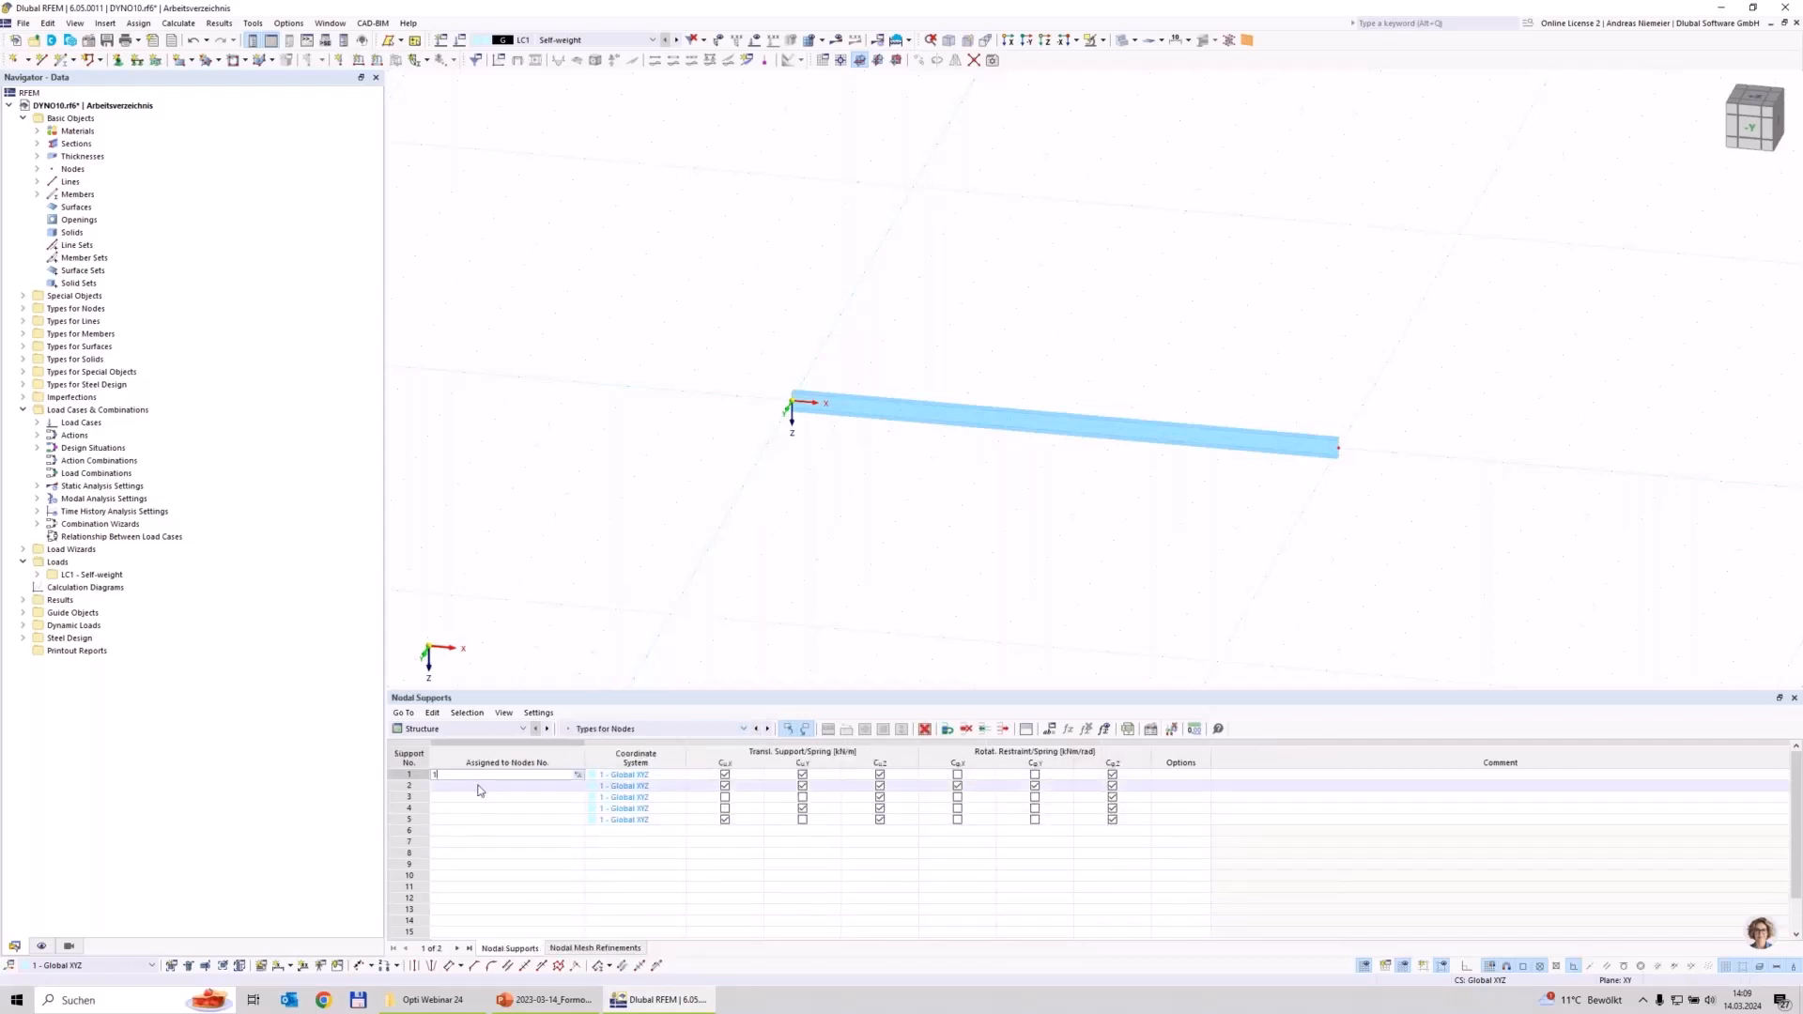
left_click(481, 841)
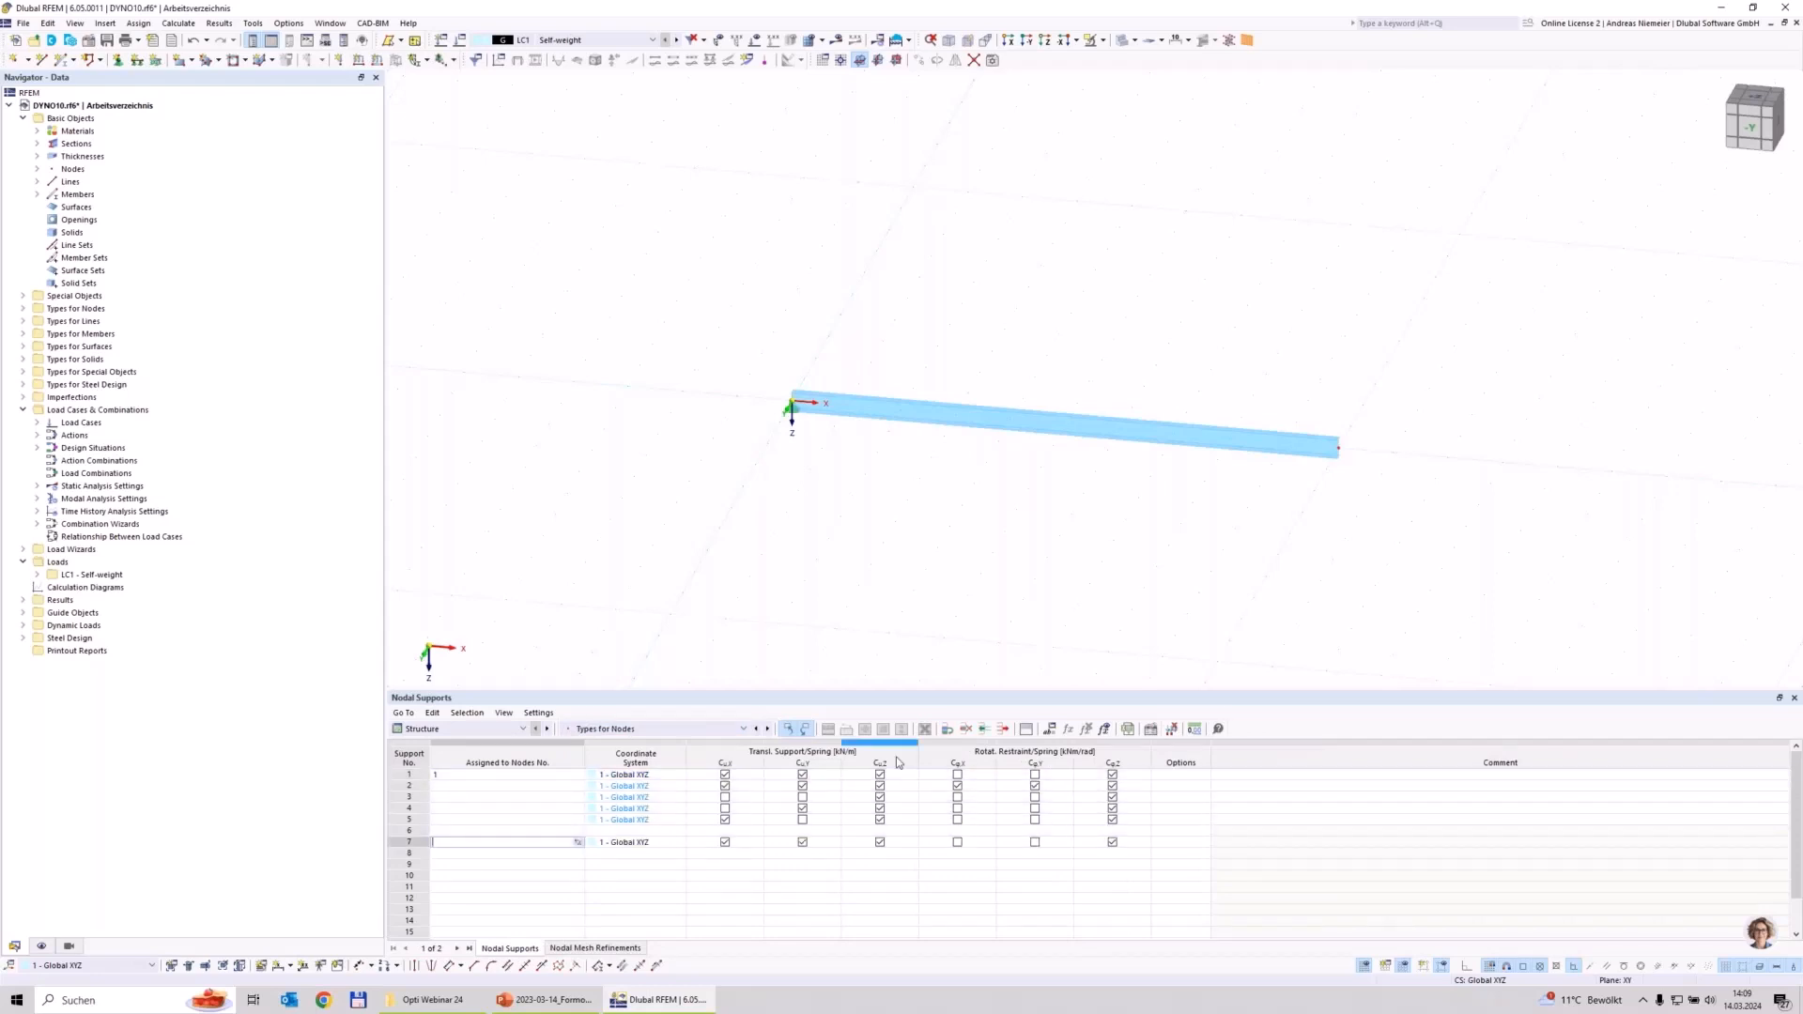
left_click(957, 775)
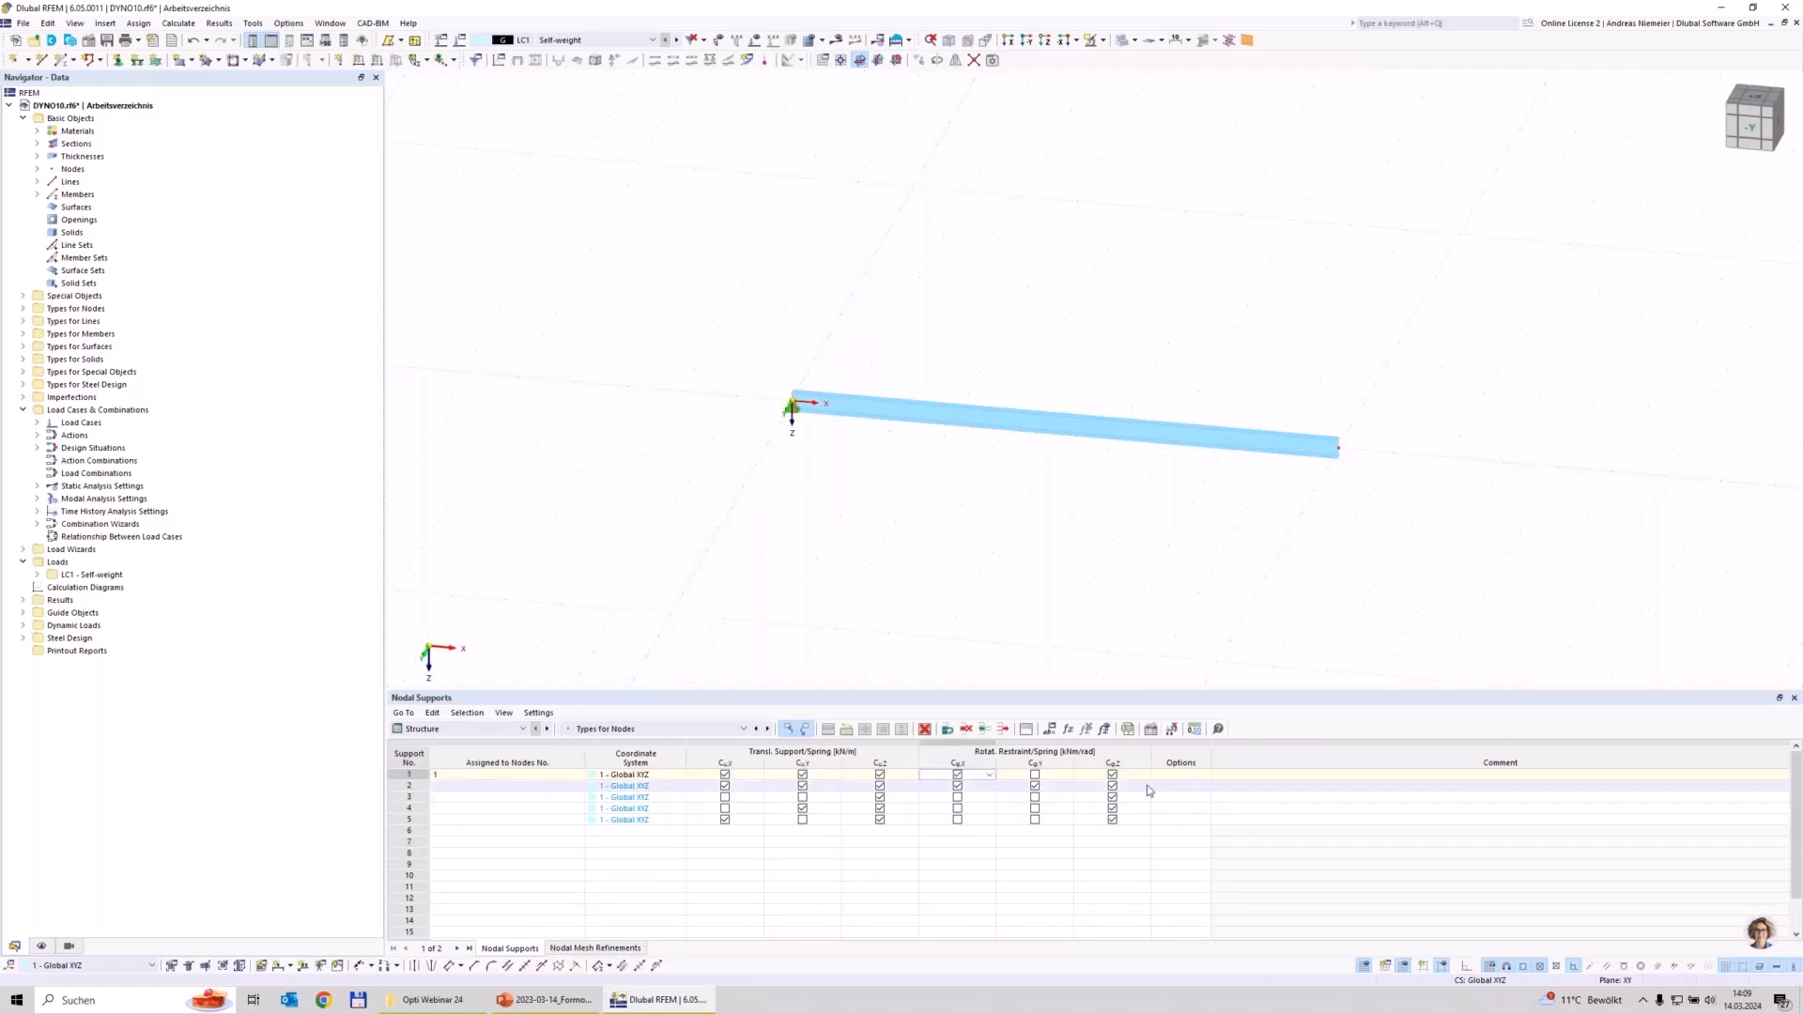
left_click(1111, 776)
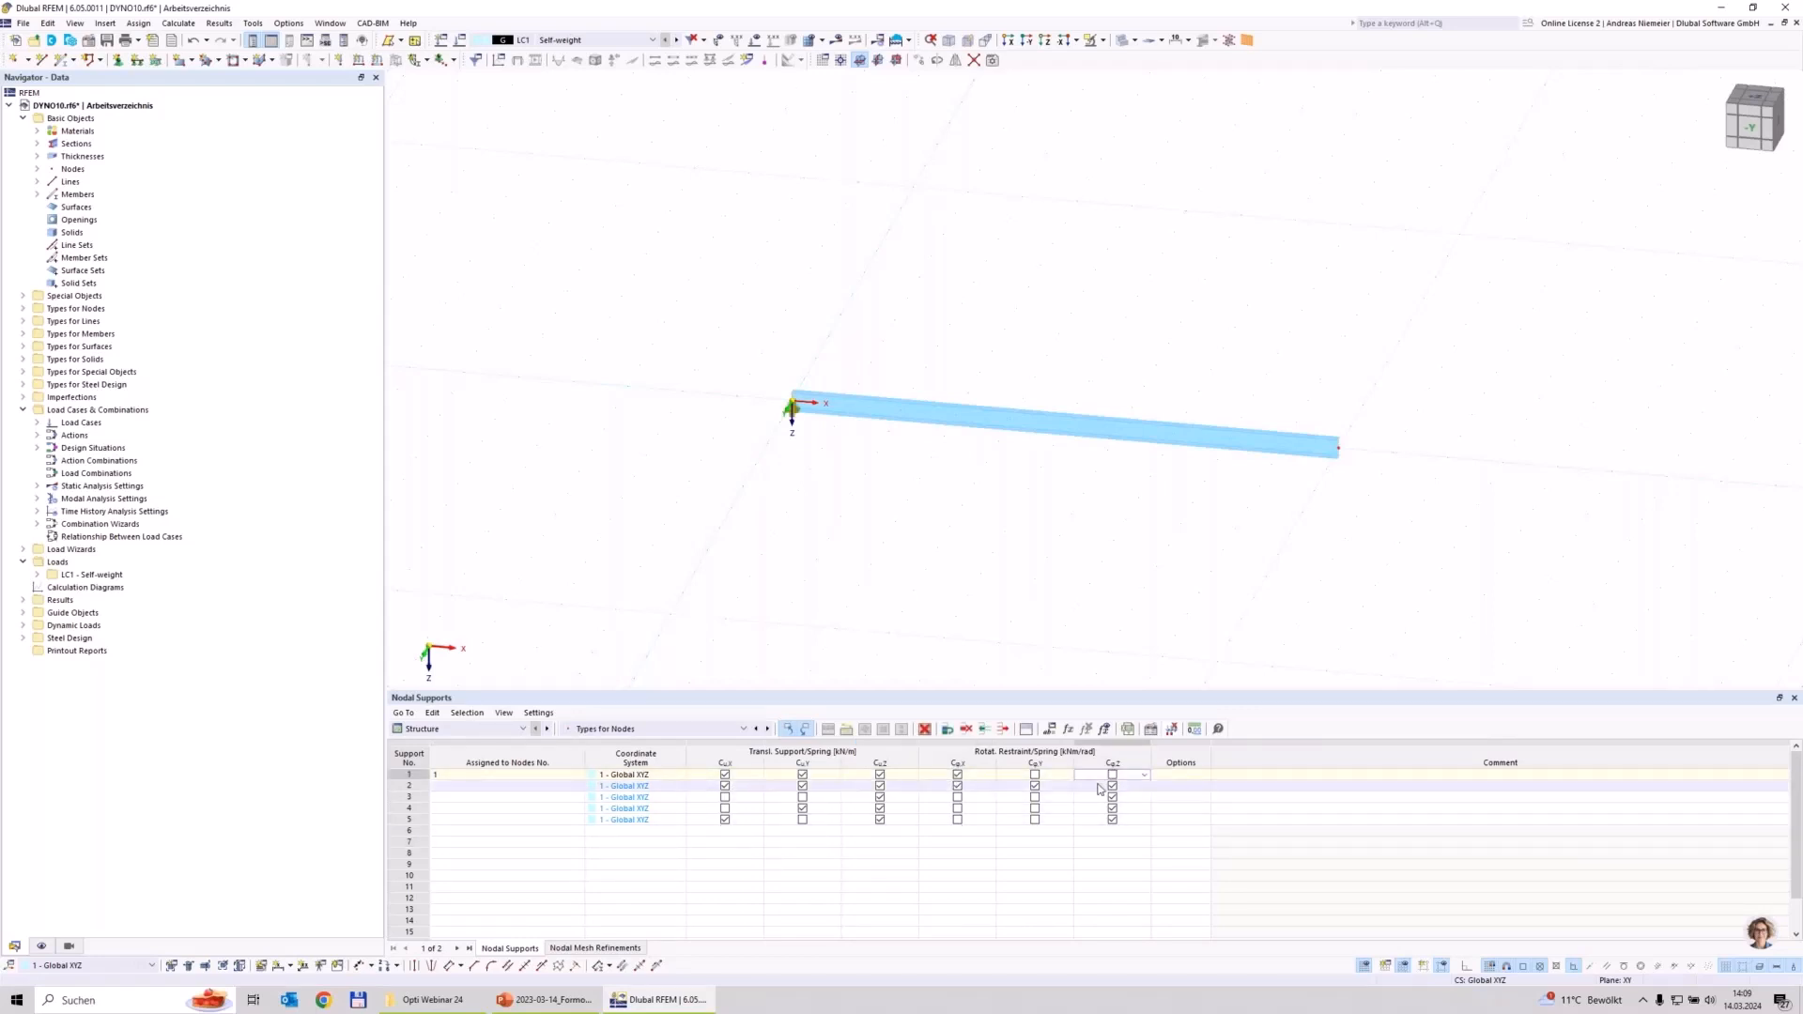
Step: Support node 2 with nodal support 2, free in X translation and Y and Z rotation, and delete the unused support rows below it
left_click(530, 787)
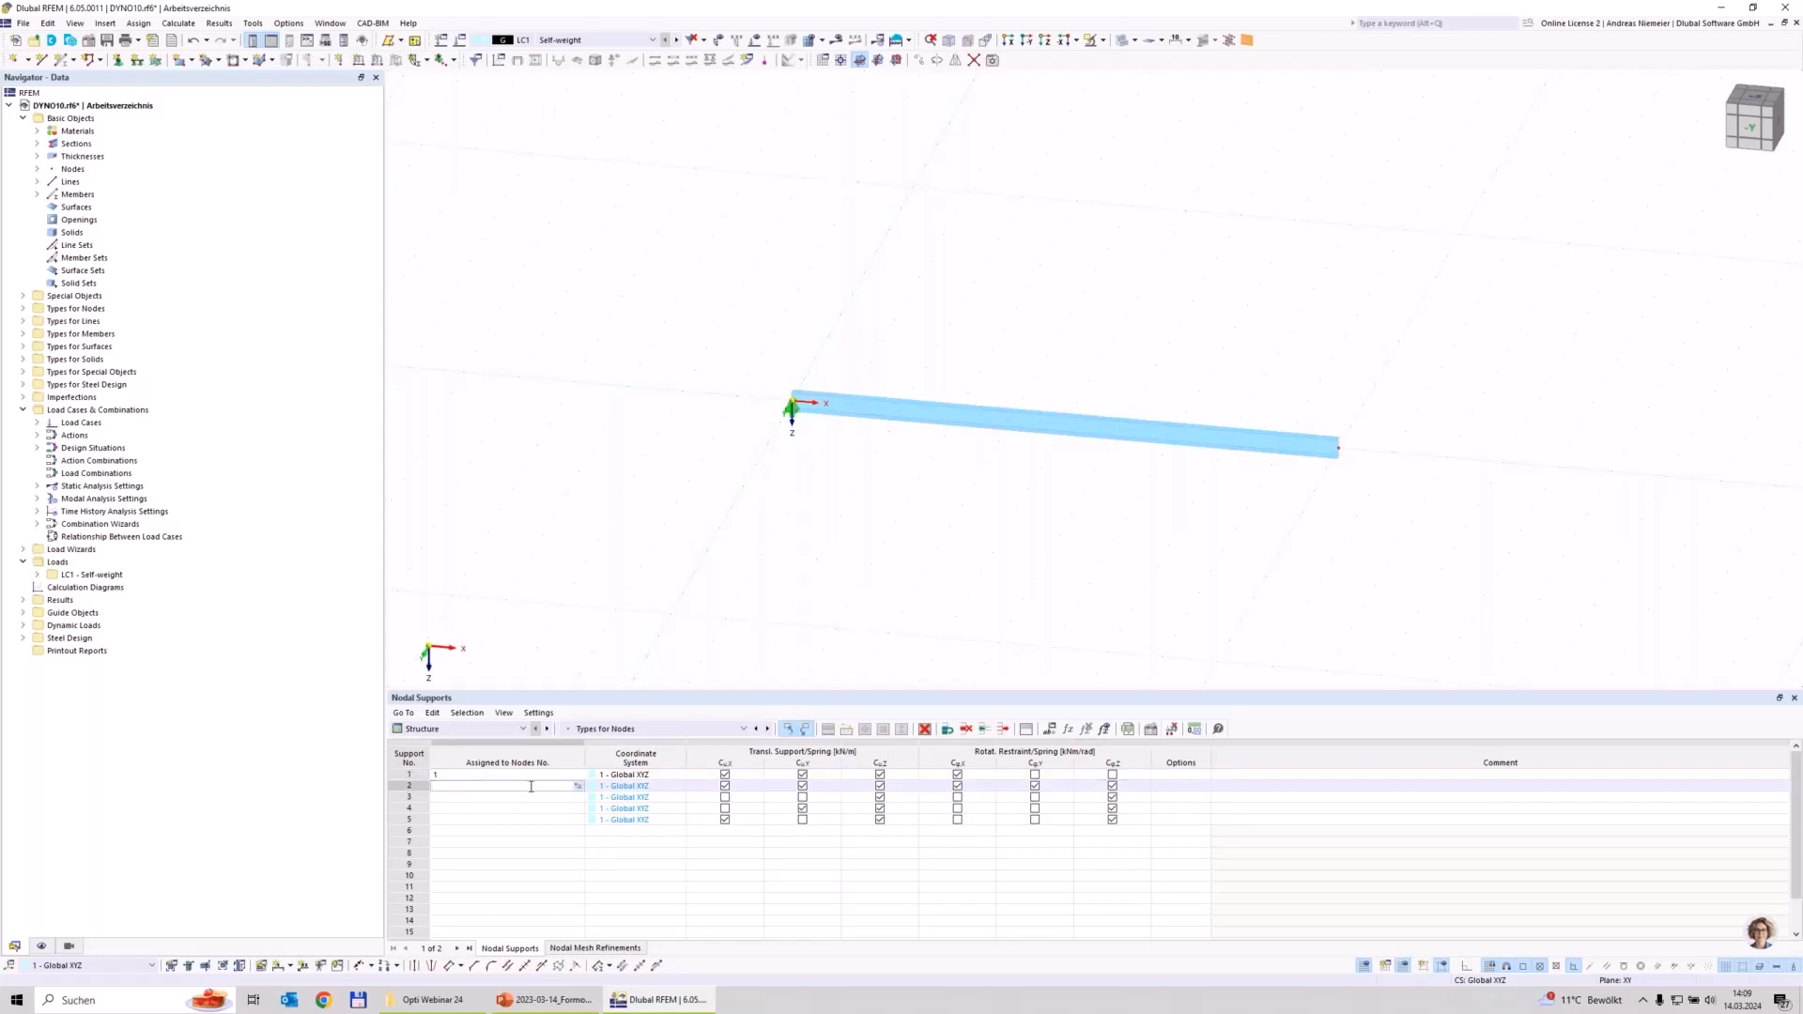
left_click(528, 854)
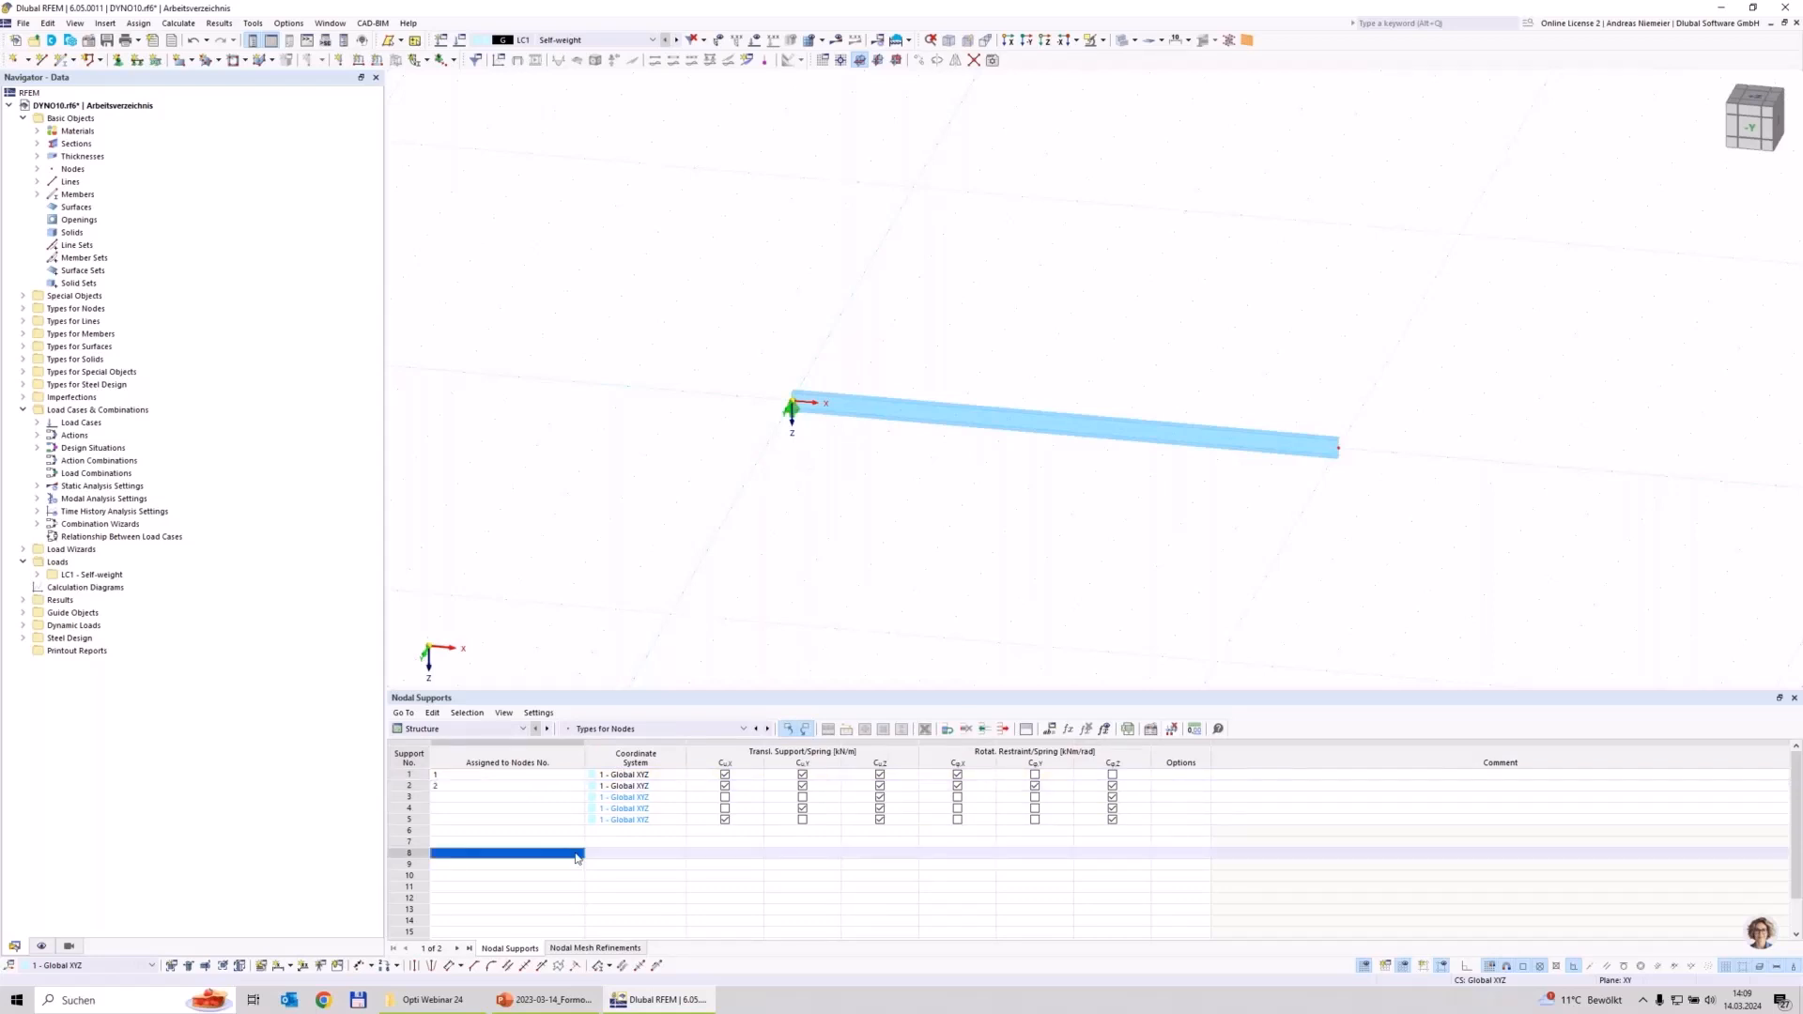
left_click(724, 788)
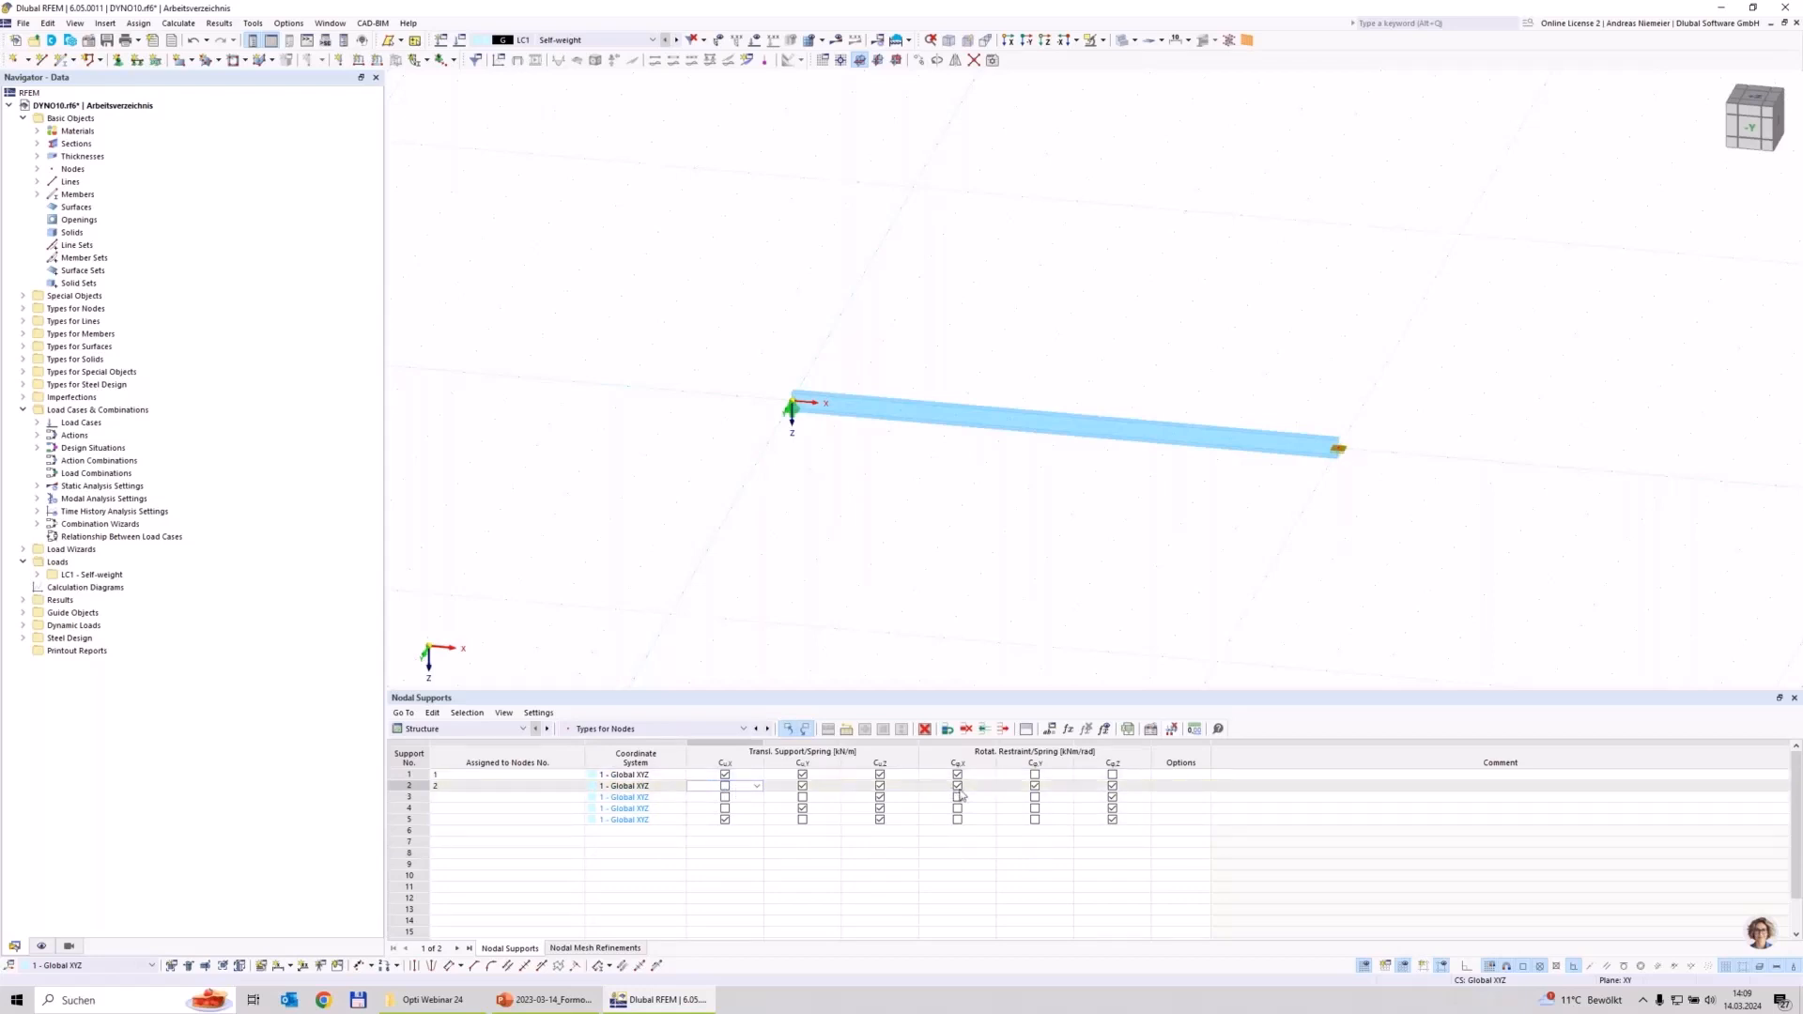
left_click(1035, 788)
left_click(1112, 786)
left_click_drag(409, 797, 408, 831)
left_click(925, 729)
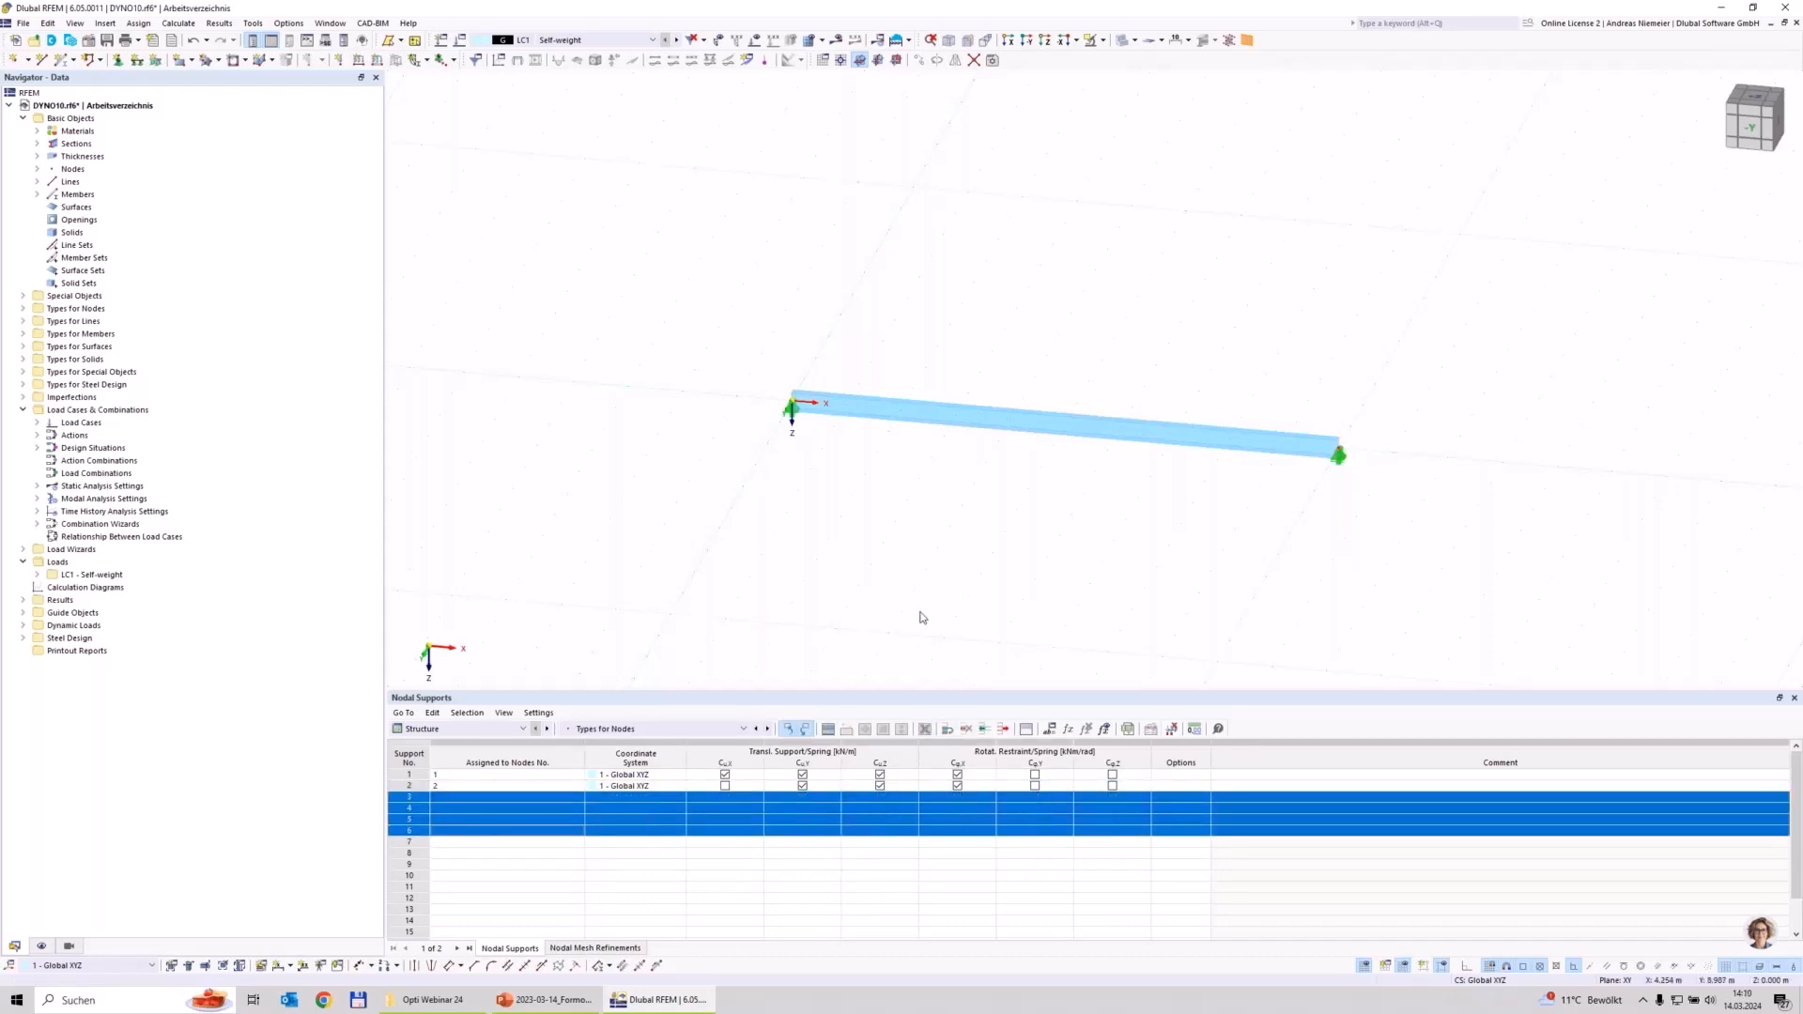
Step: Turn on the load display and show the self-weight load of load case LC1 on the beam
left_click(1750, 128)
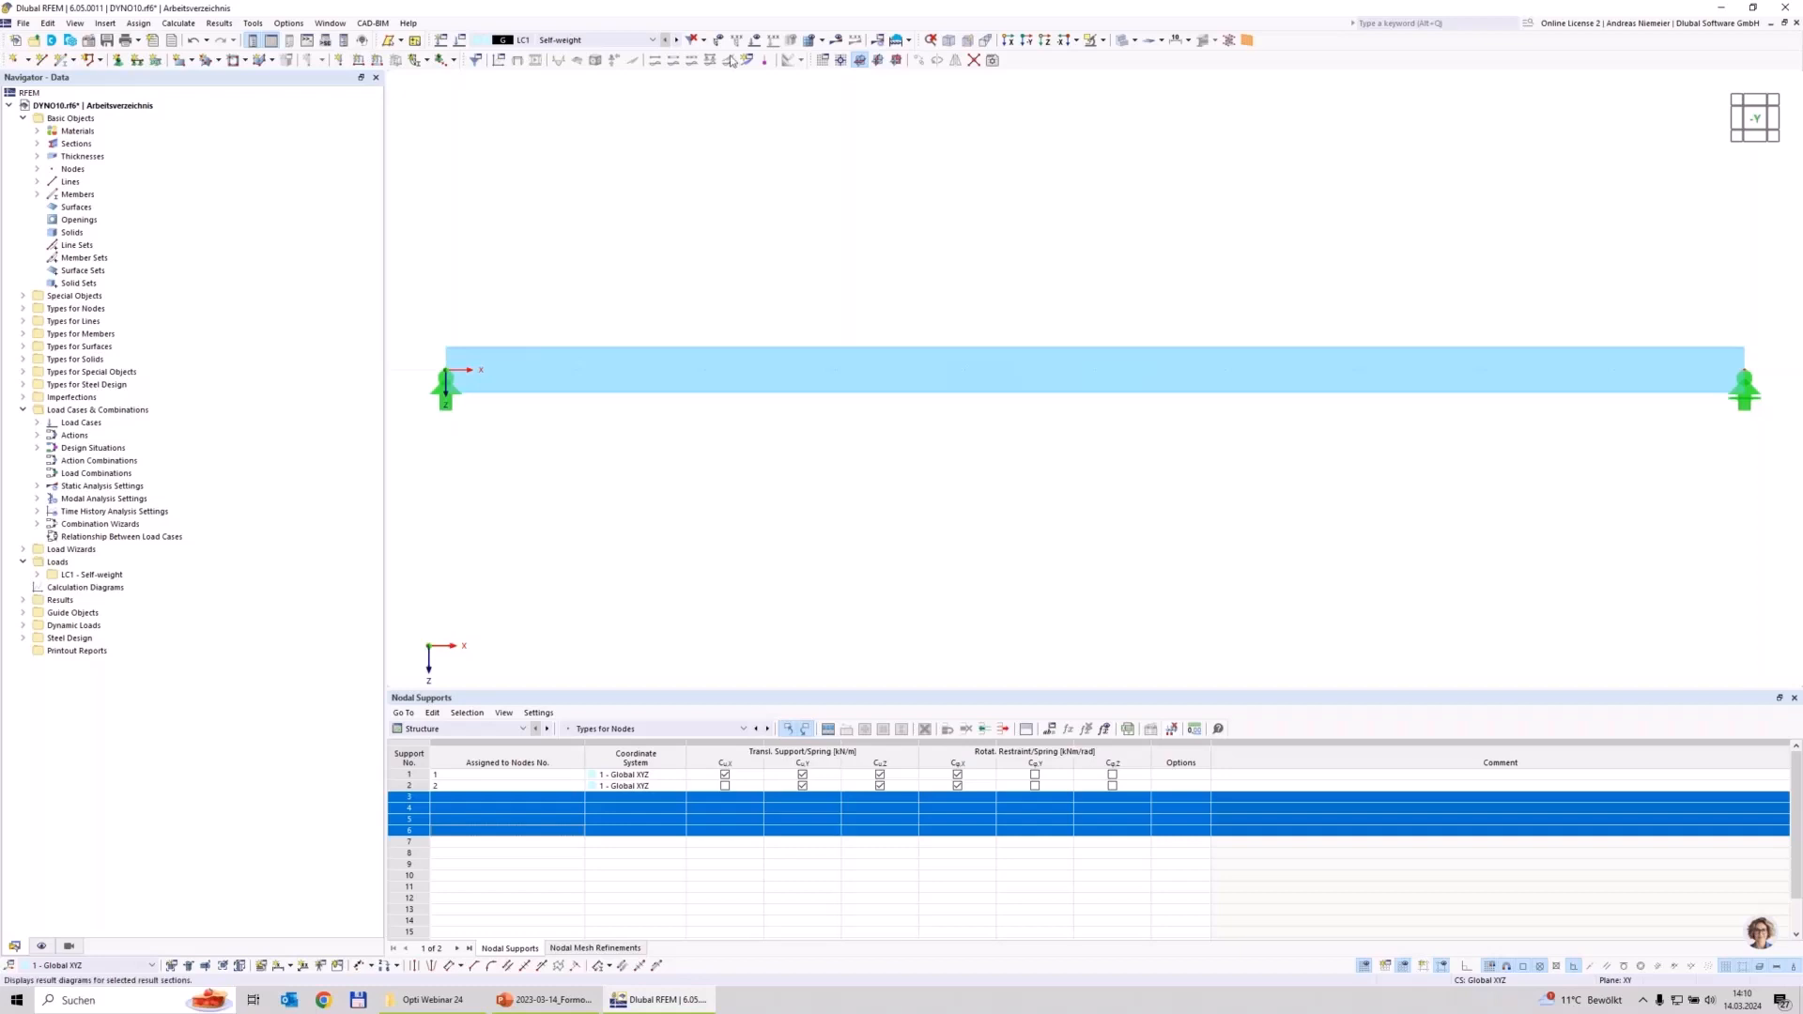
left_click(755, 40)
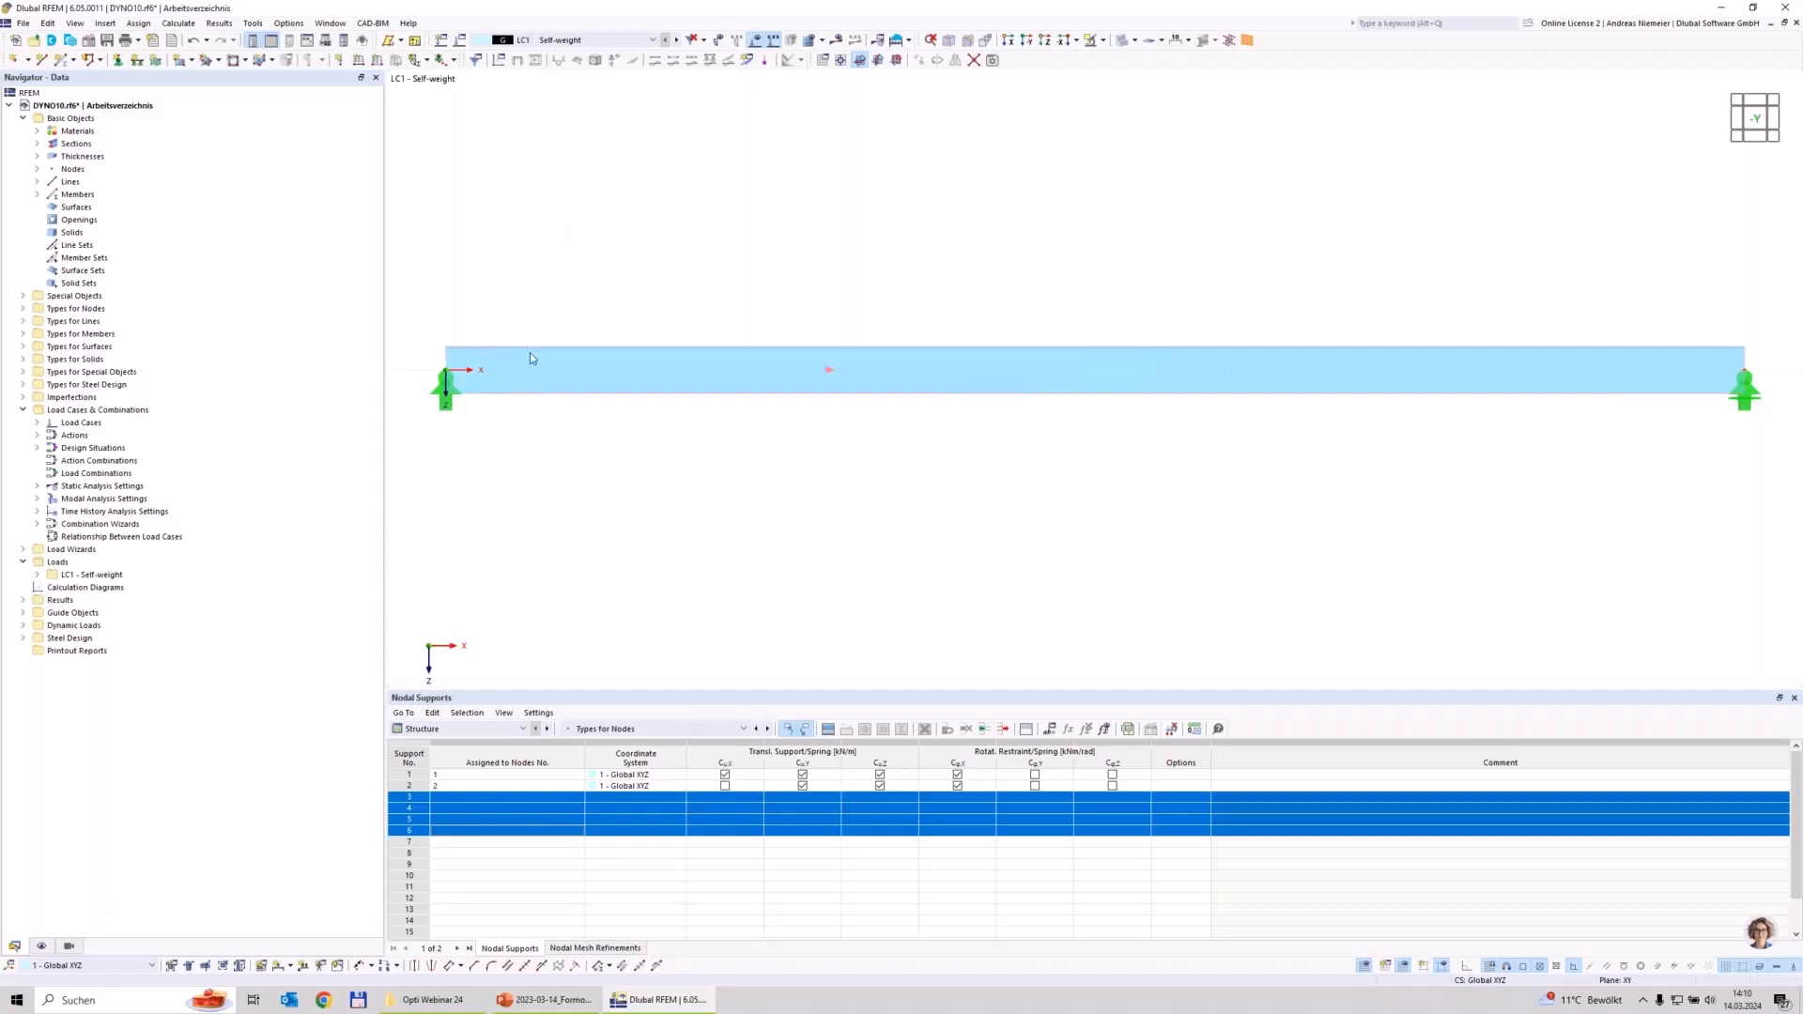
left_click(41, 947)
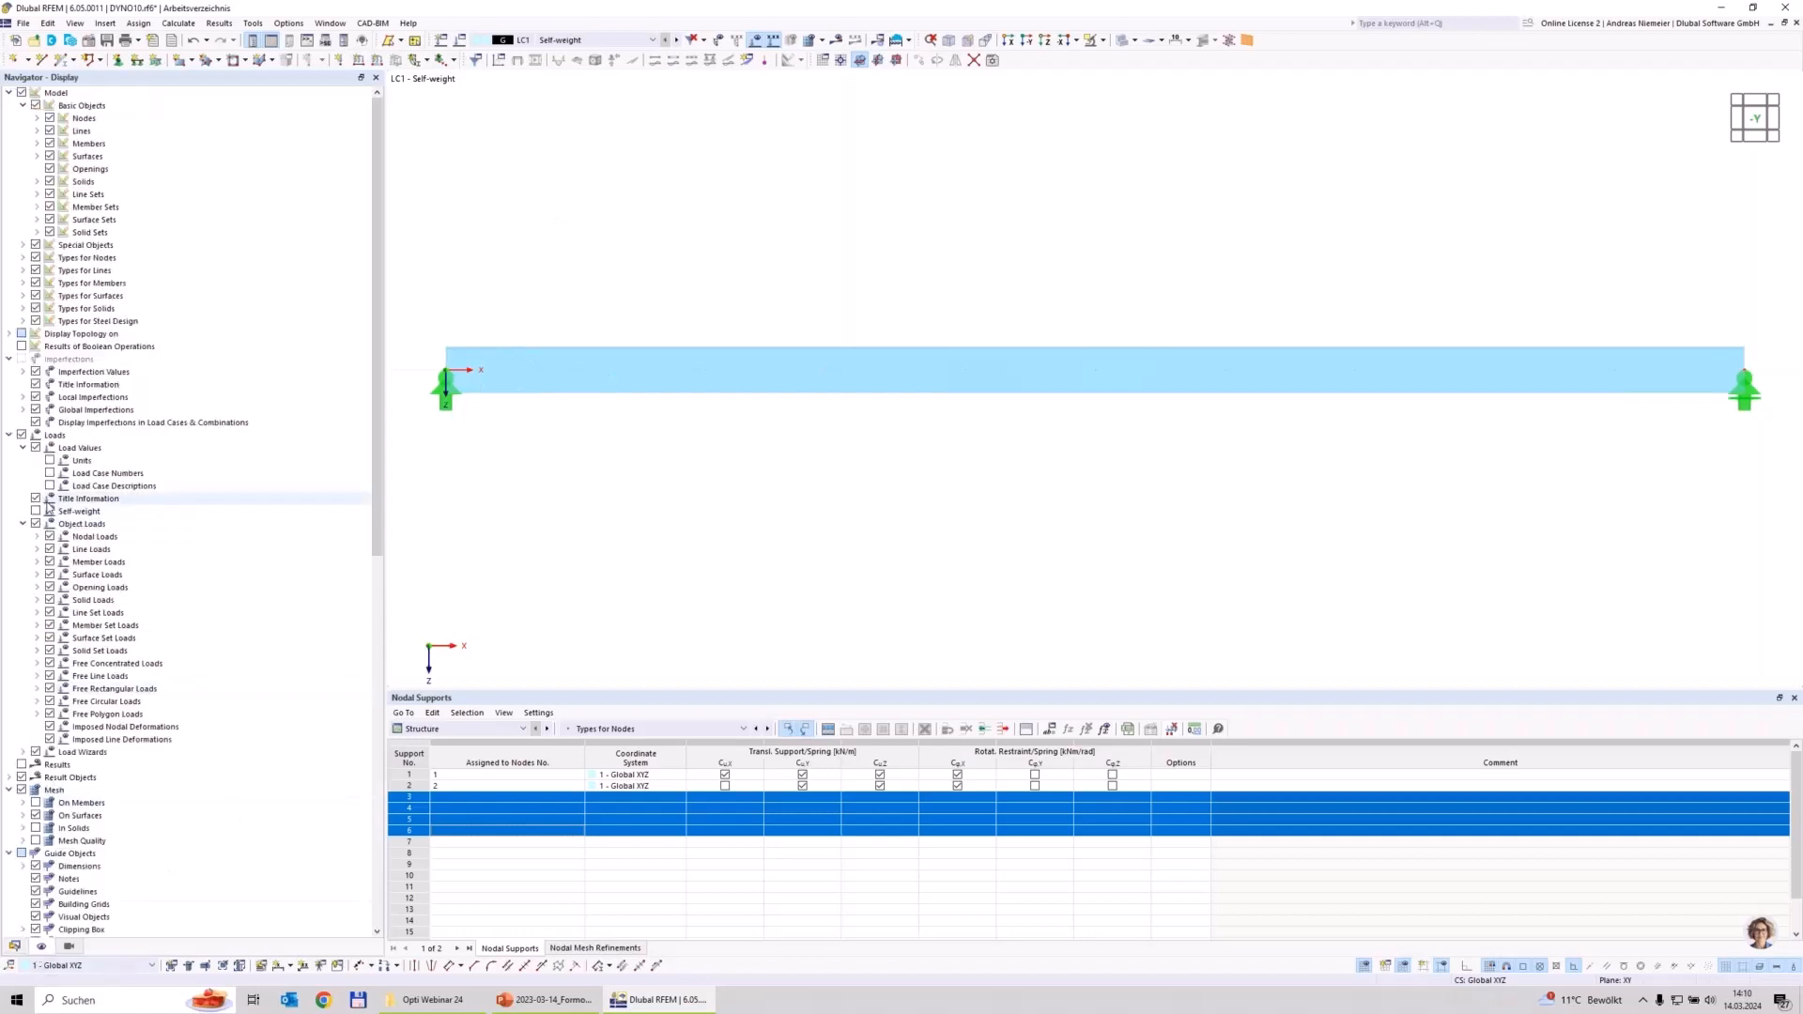
left_click(36, 512)
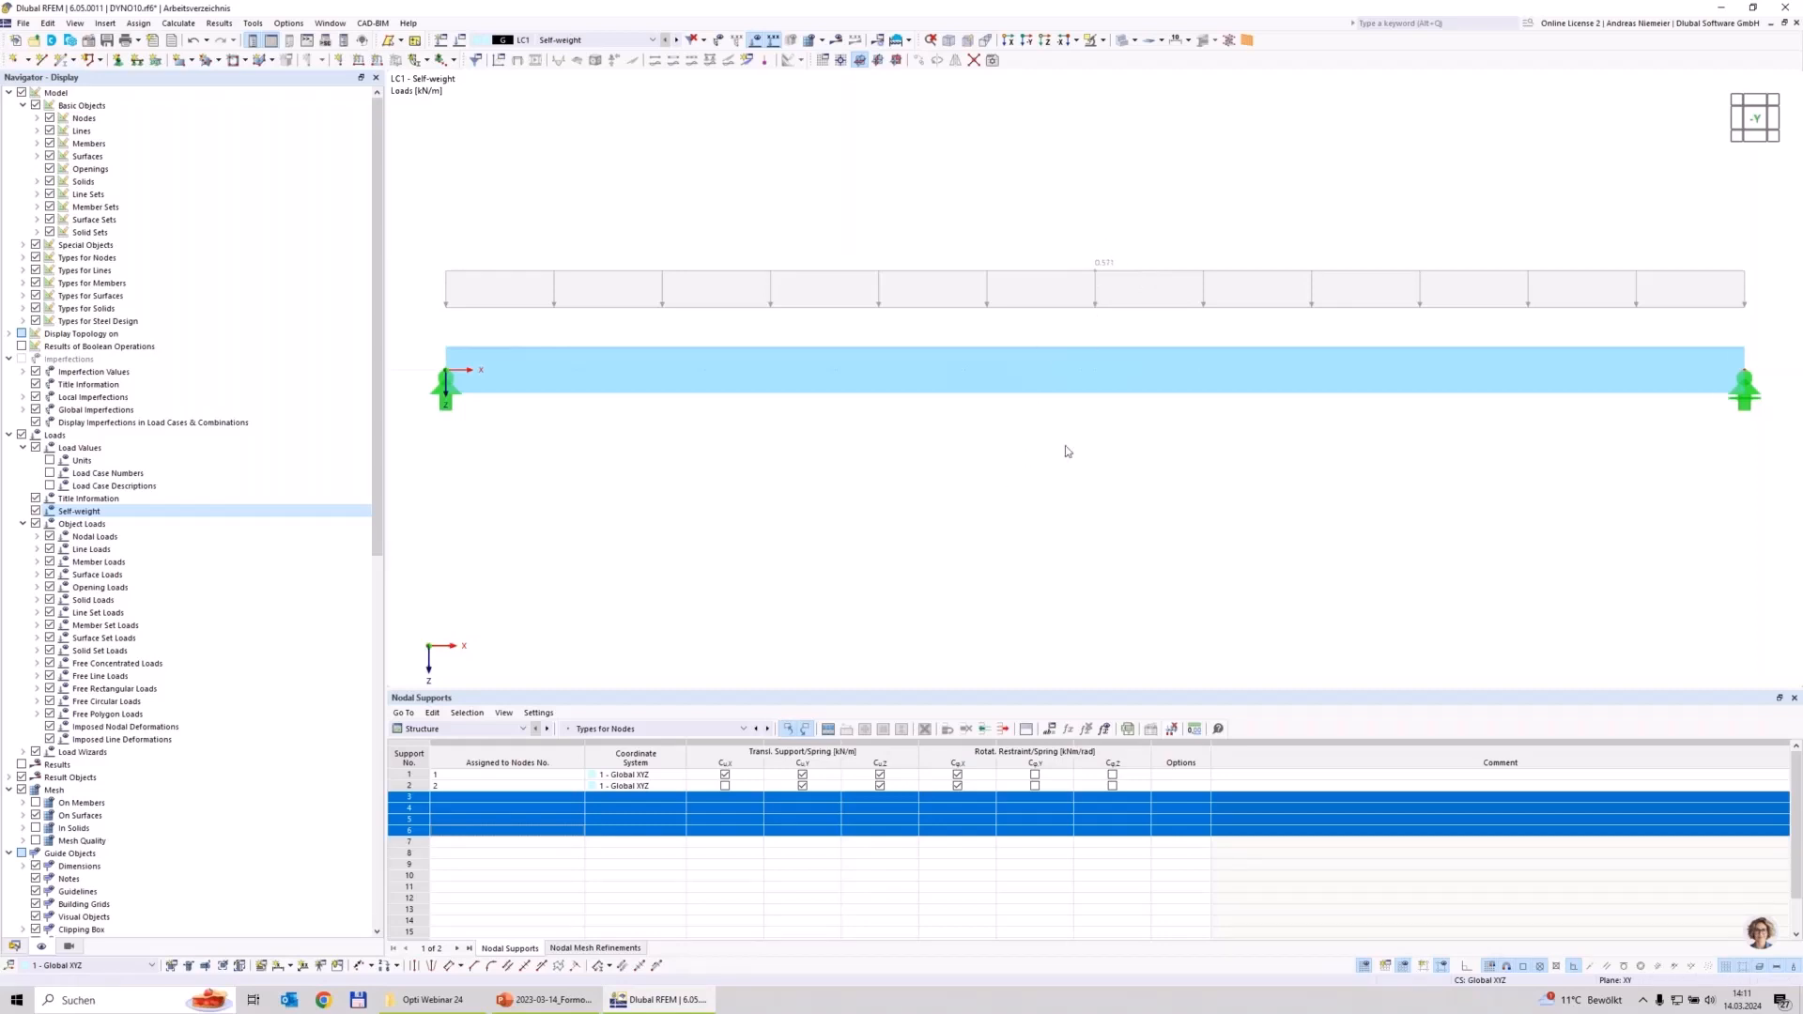
Step: Divide the 10 m beam member at midspan using one intermediate node
middle_click_drag(1092, 518, 1073, 522)
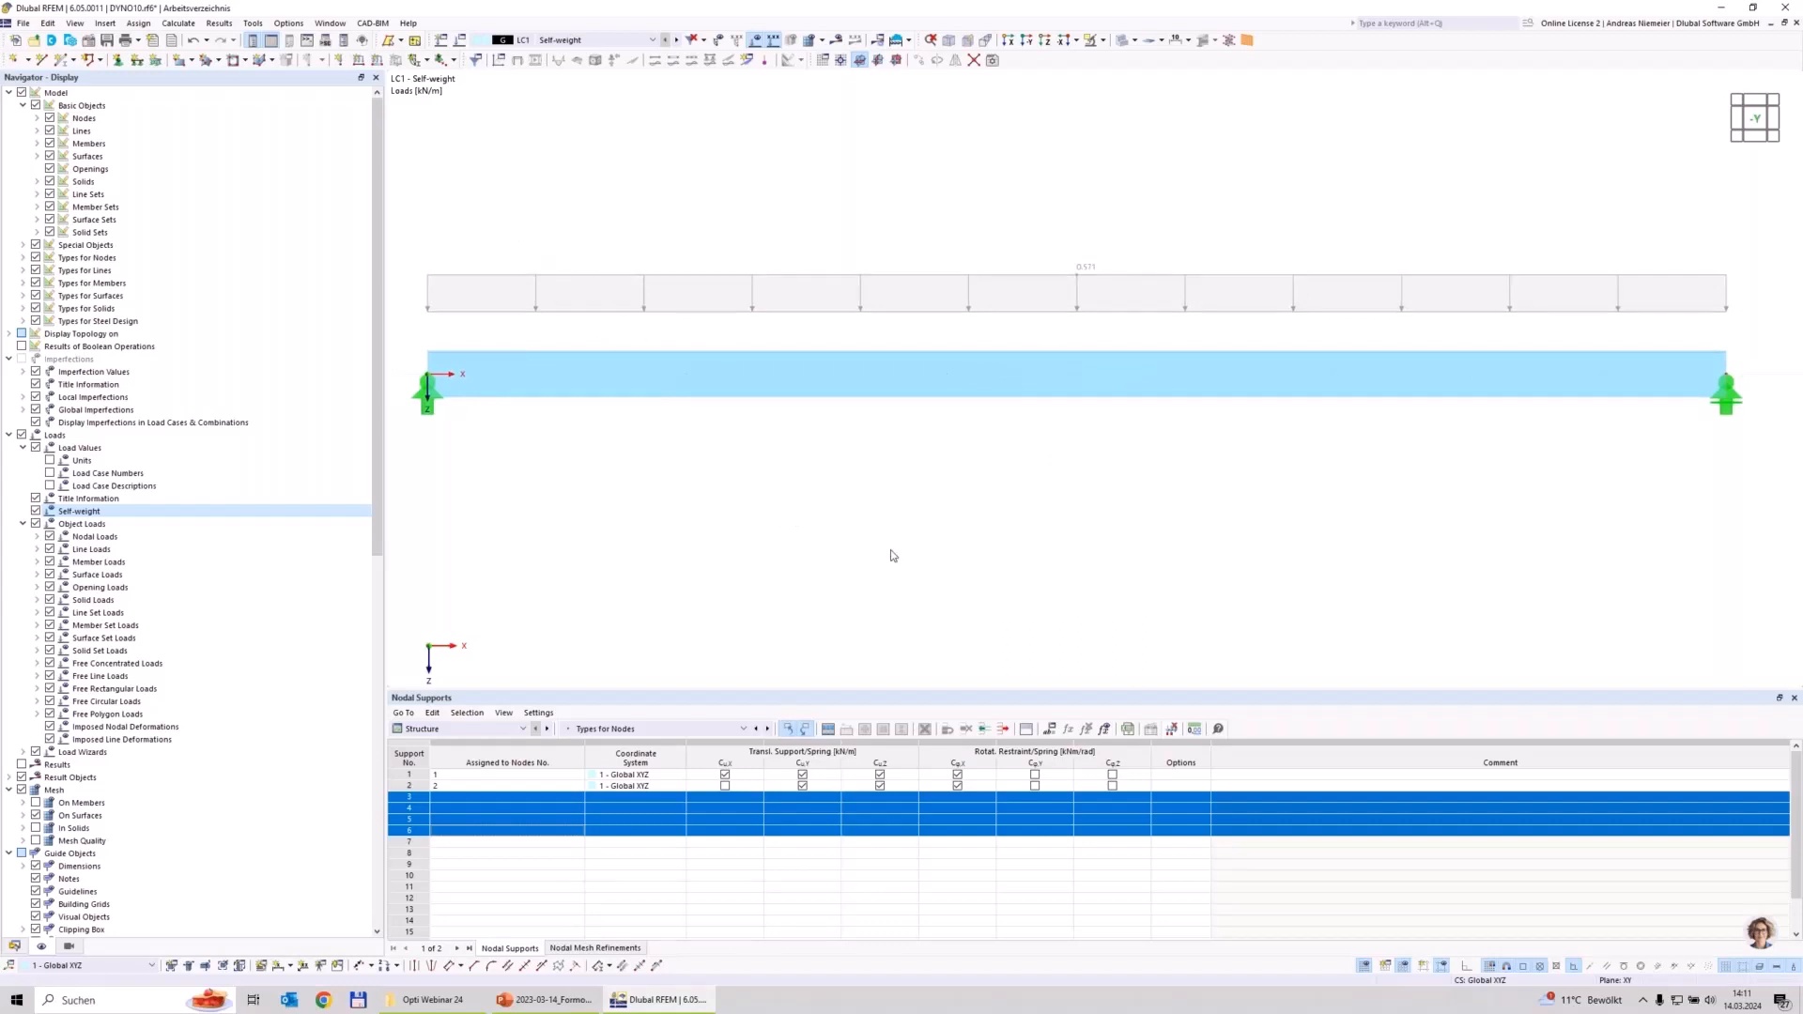
right_click(1144, 386)
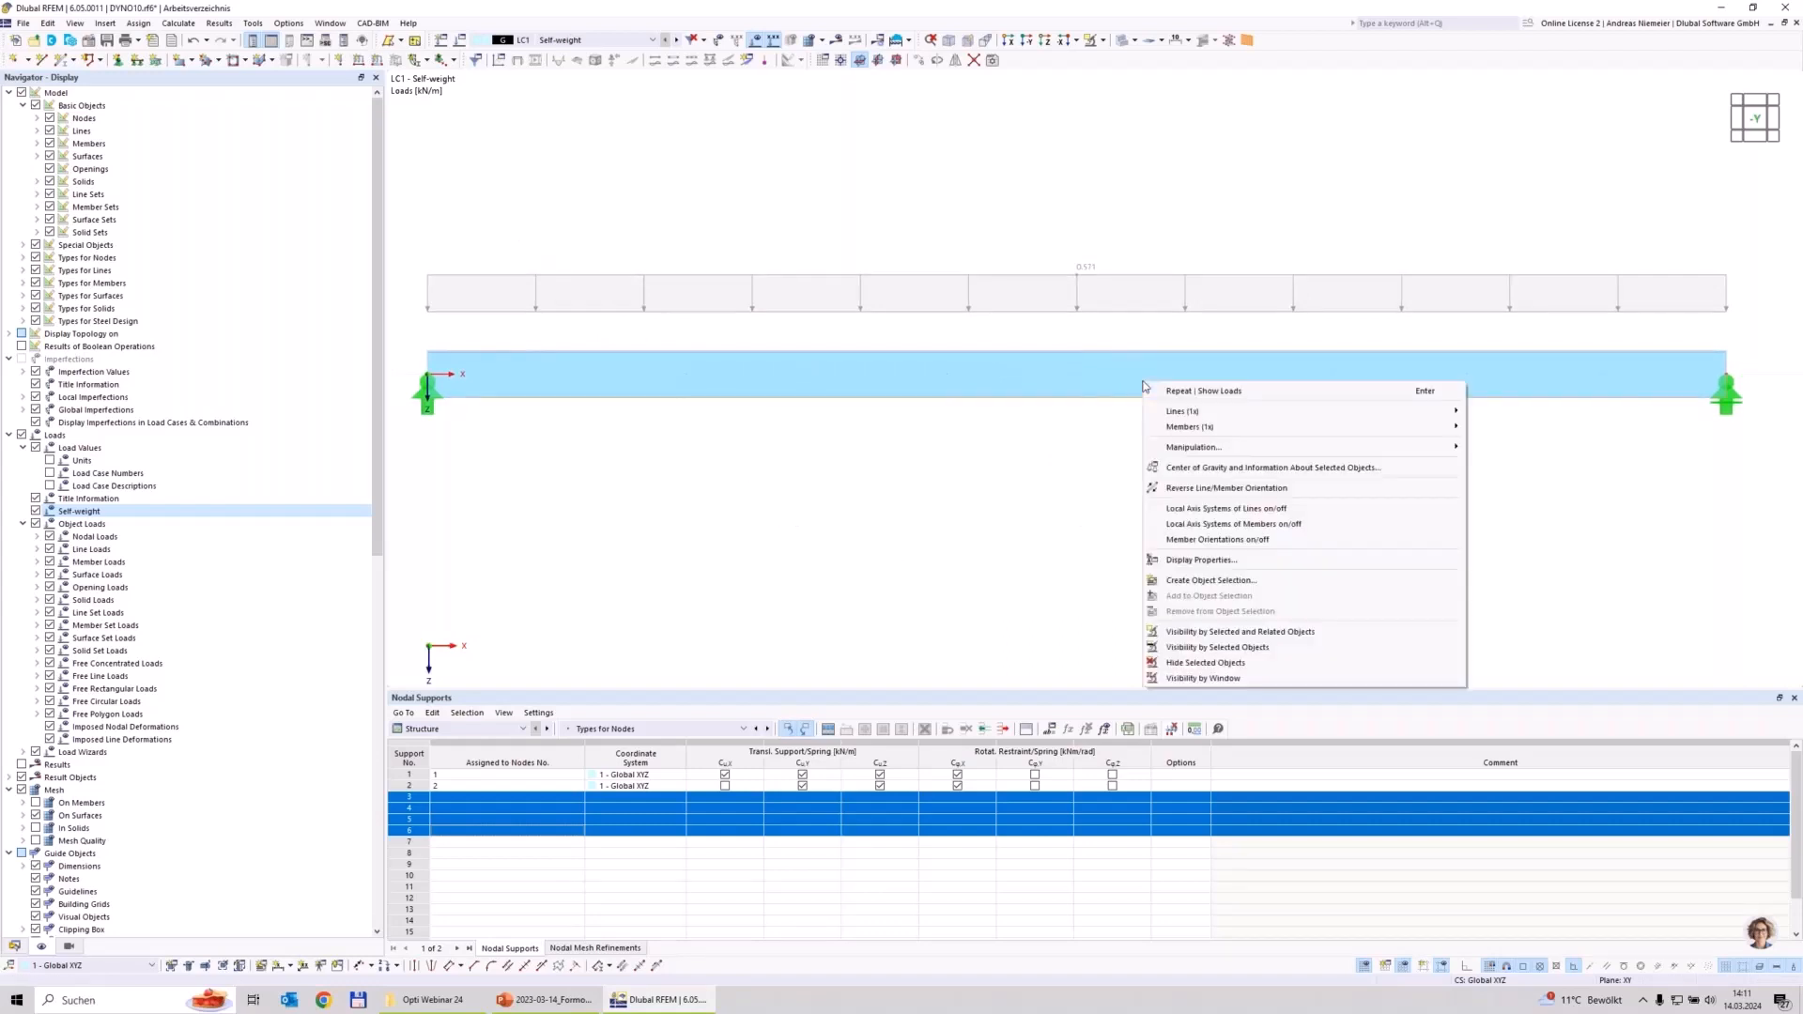
mouse_move(1392, 427)
mouse_move(1541, 537)
left_click(1395, 558)
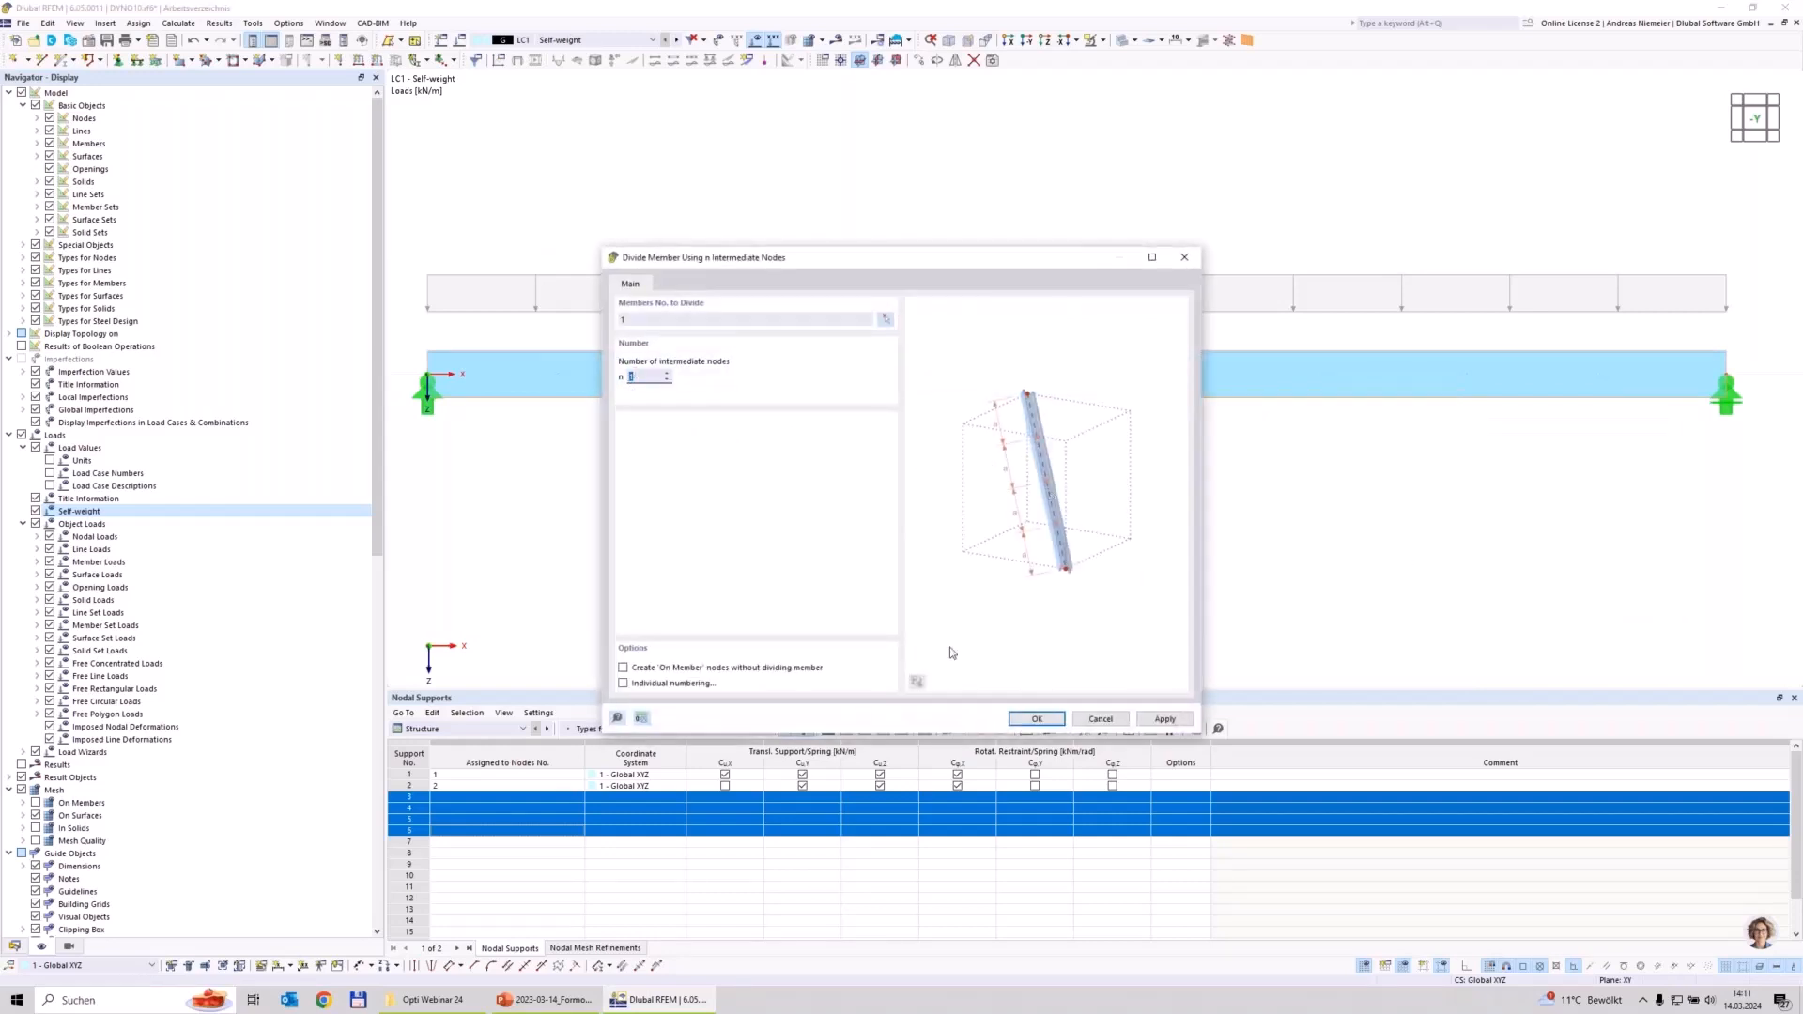
left_click(1037, 718)
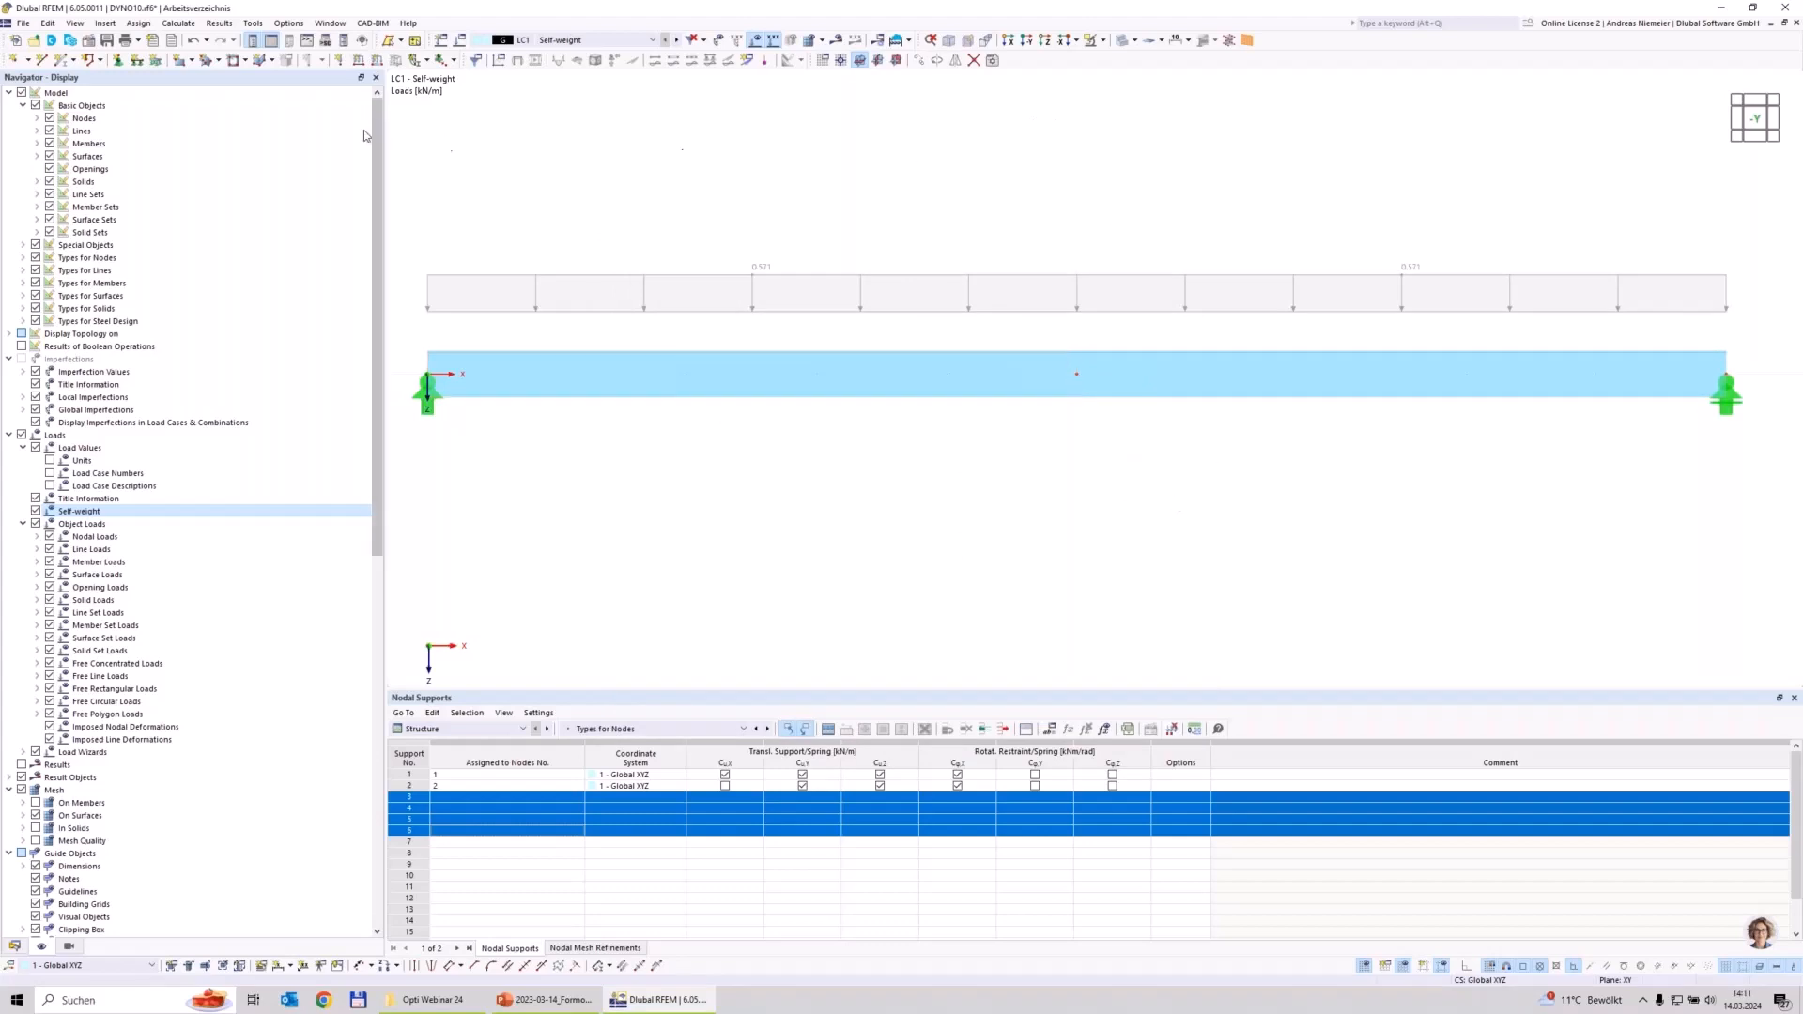
Step: Apply a 1 kN nodal force in global Z to the beam's midspan node in load case LC1
left_click(339, 59)
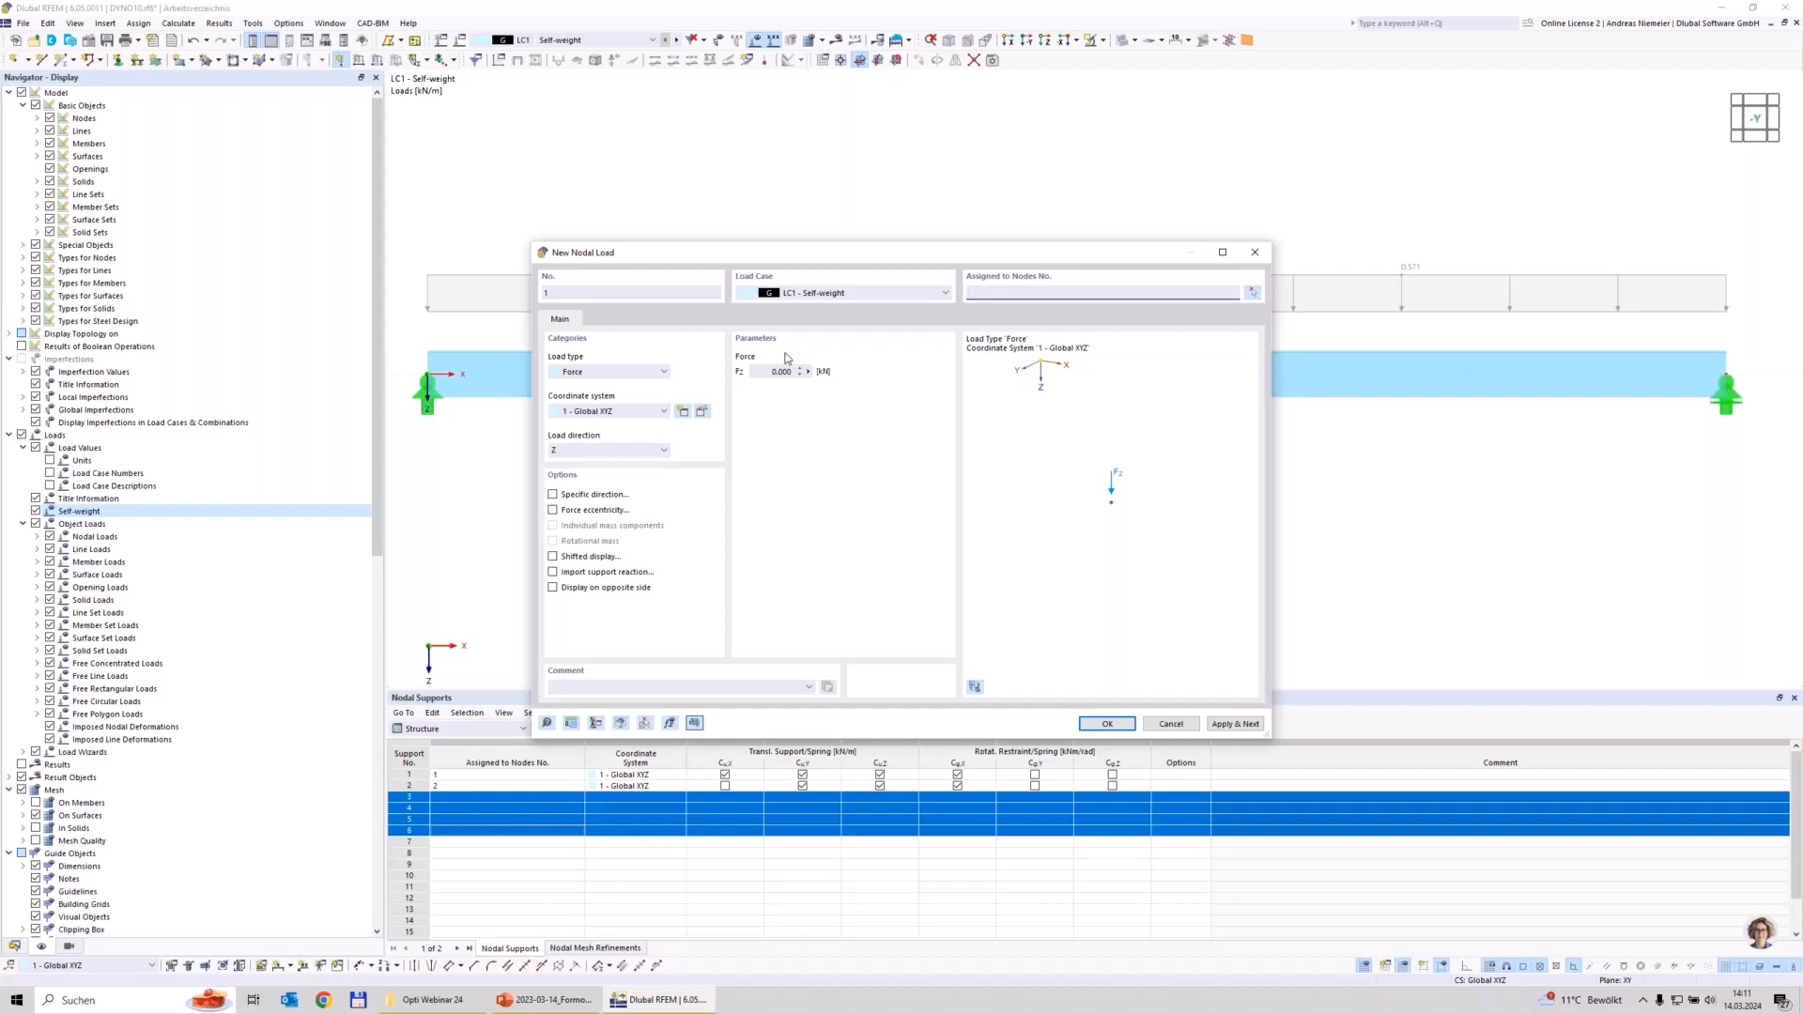
left_click(769, 372)
type("1")
left_click(1108, 723)
left_click_drag(988, 185, 1160, 463)
left_click(210, 206)
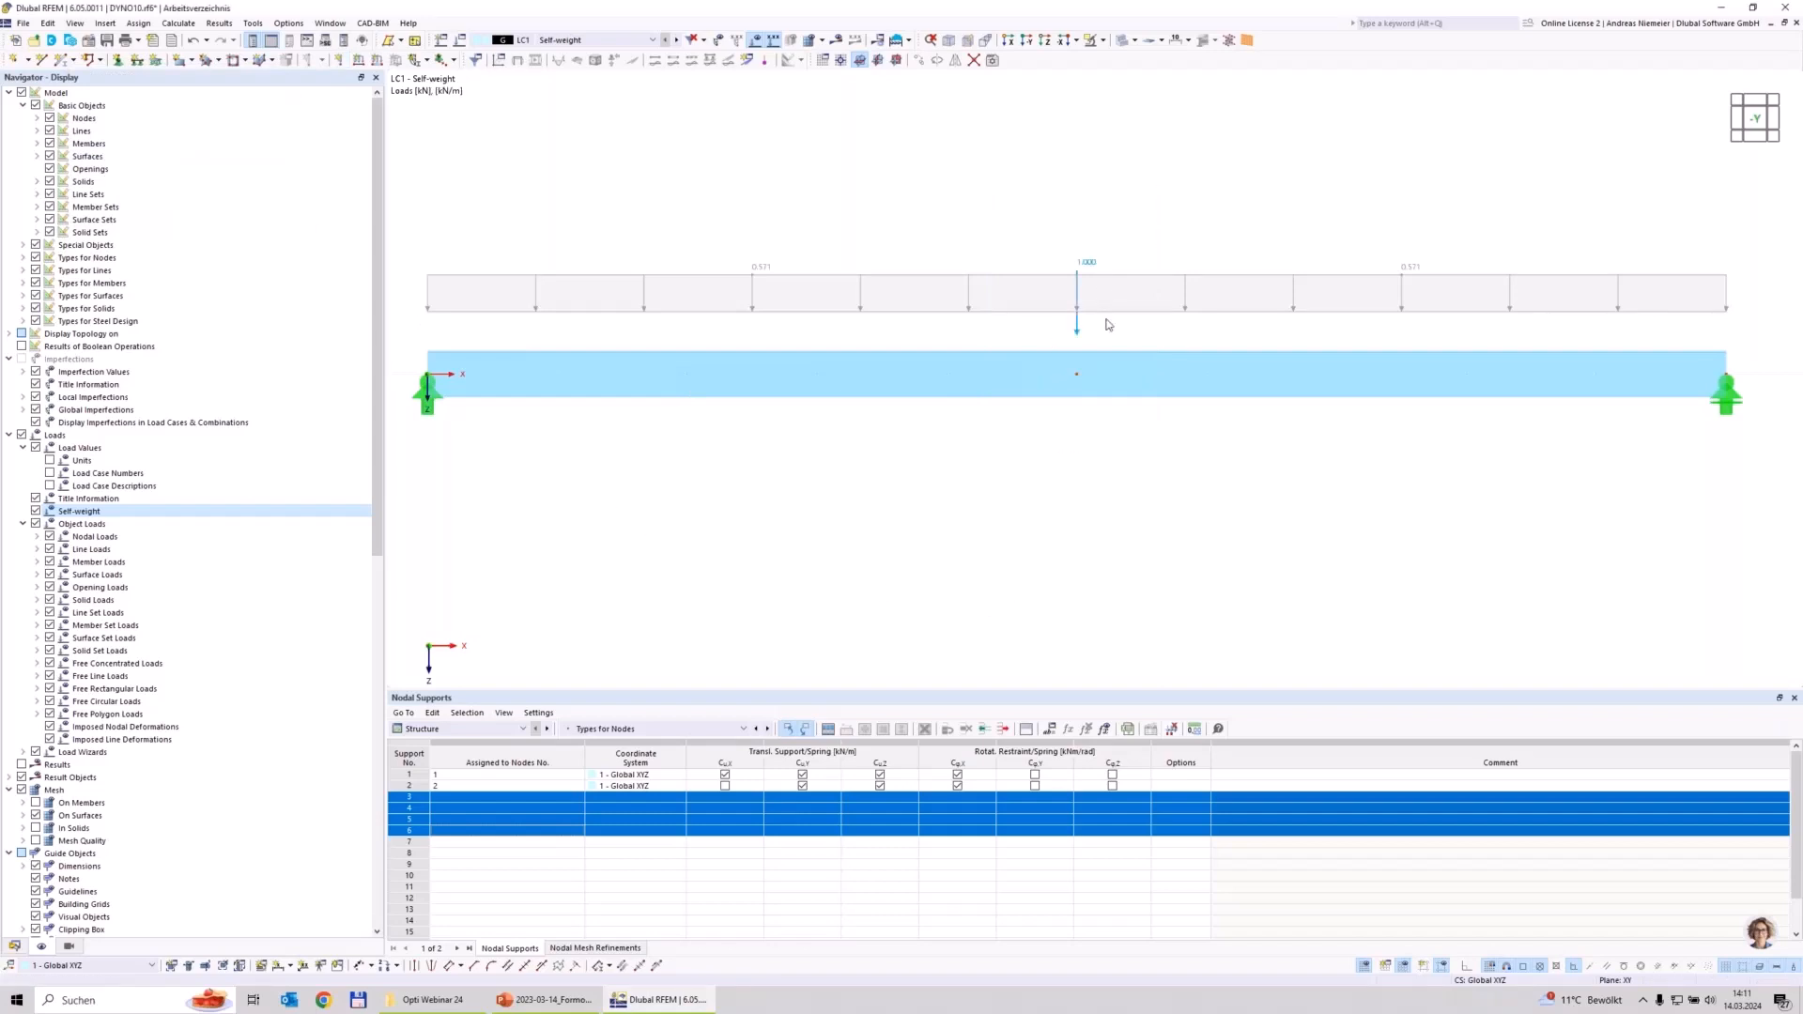
Step: Calculate load case LC1 and display the bending moment diagram My on the beam
left_click(838, 41)
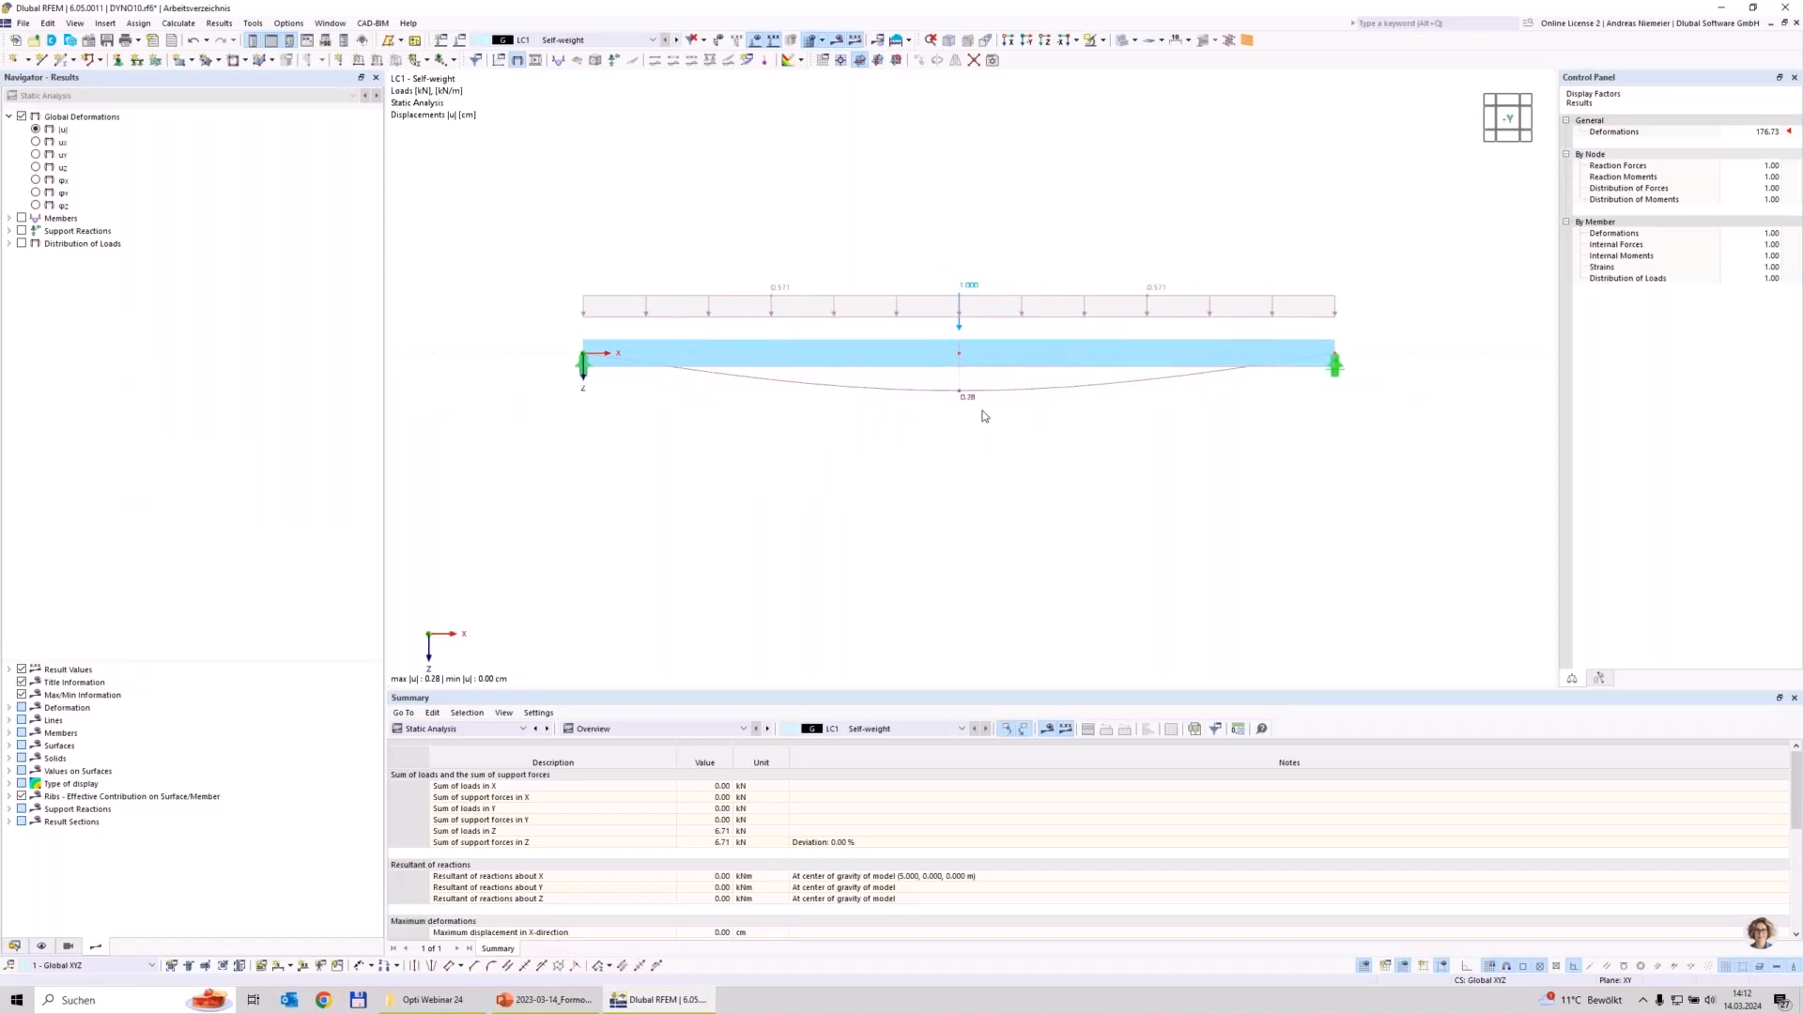
scroll(965, 403, "up", 1)
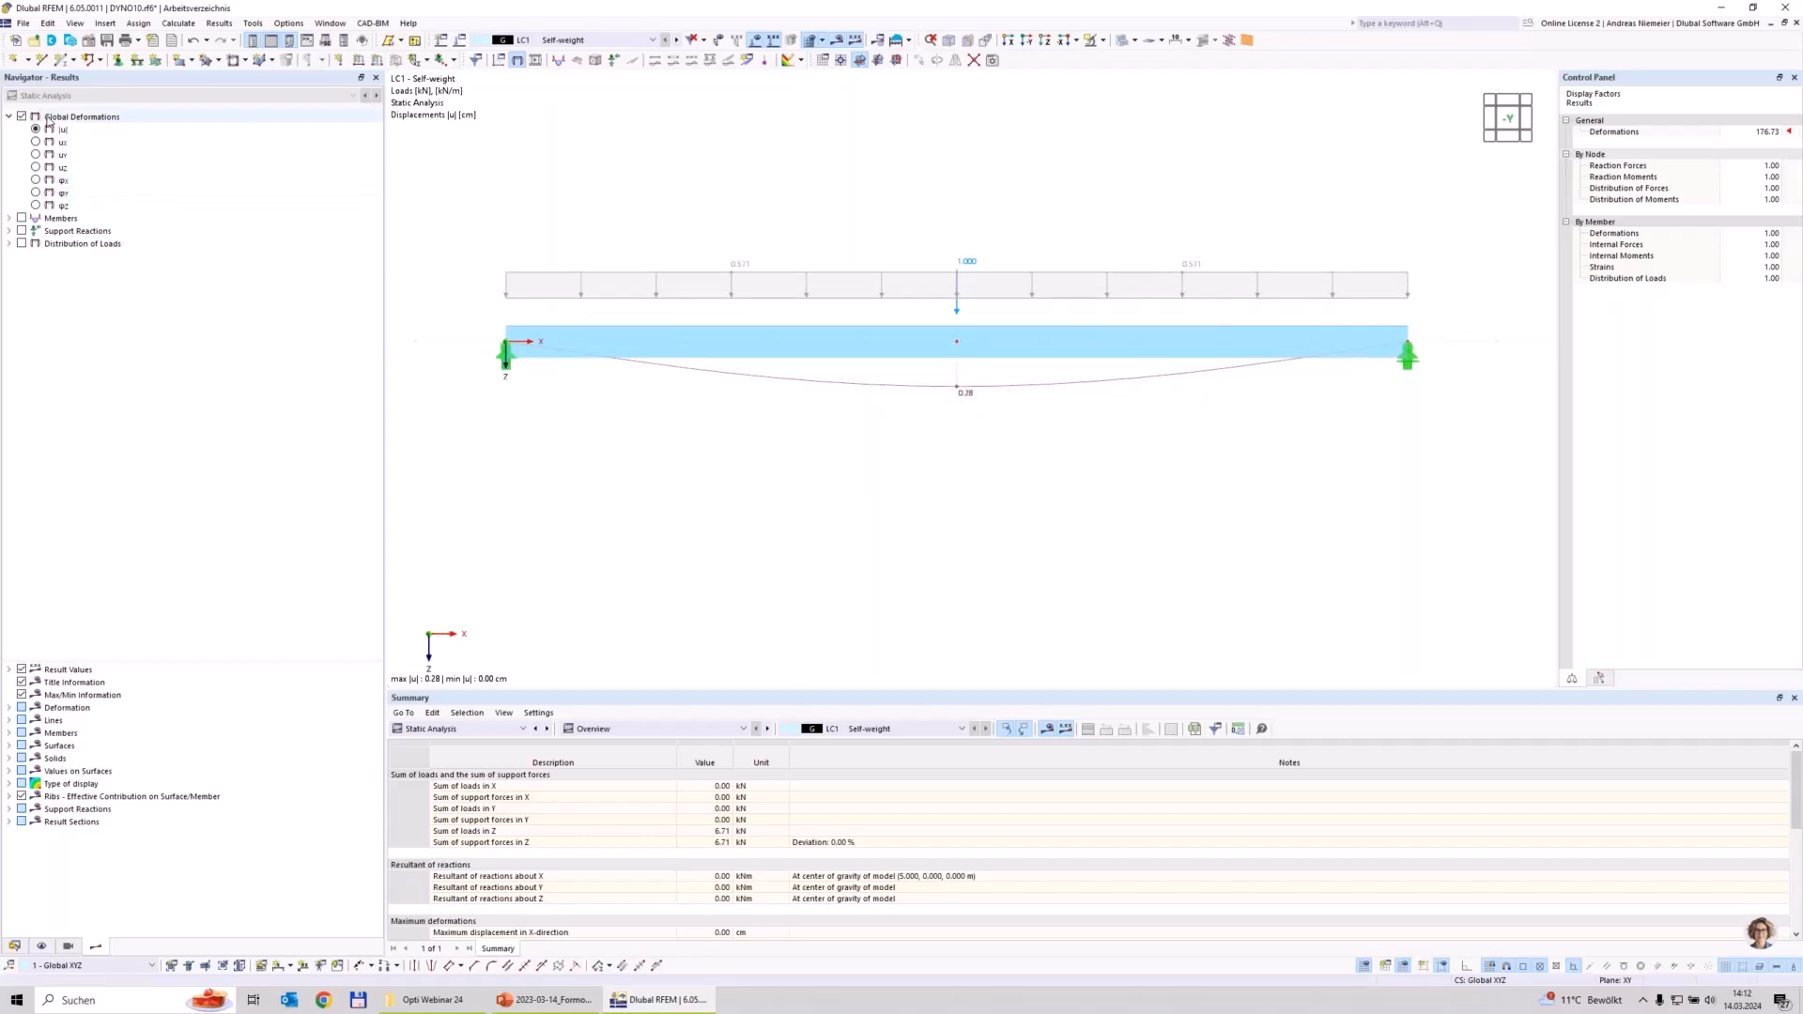
left_click(9, 218)
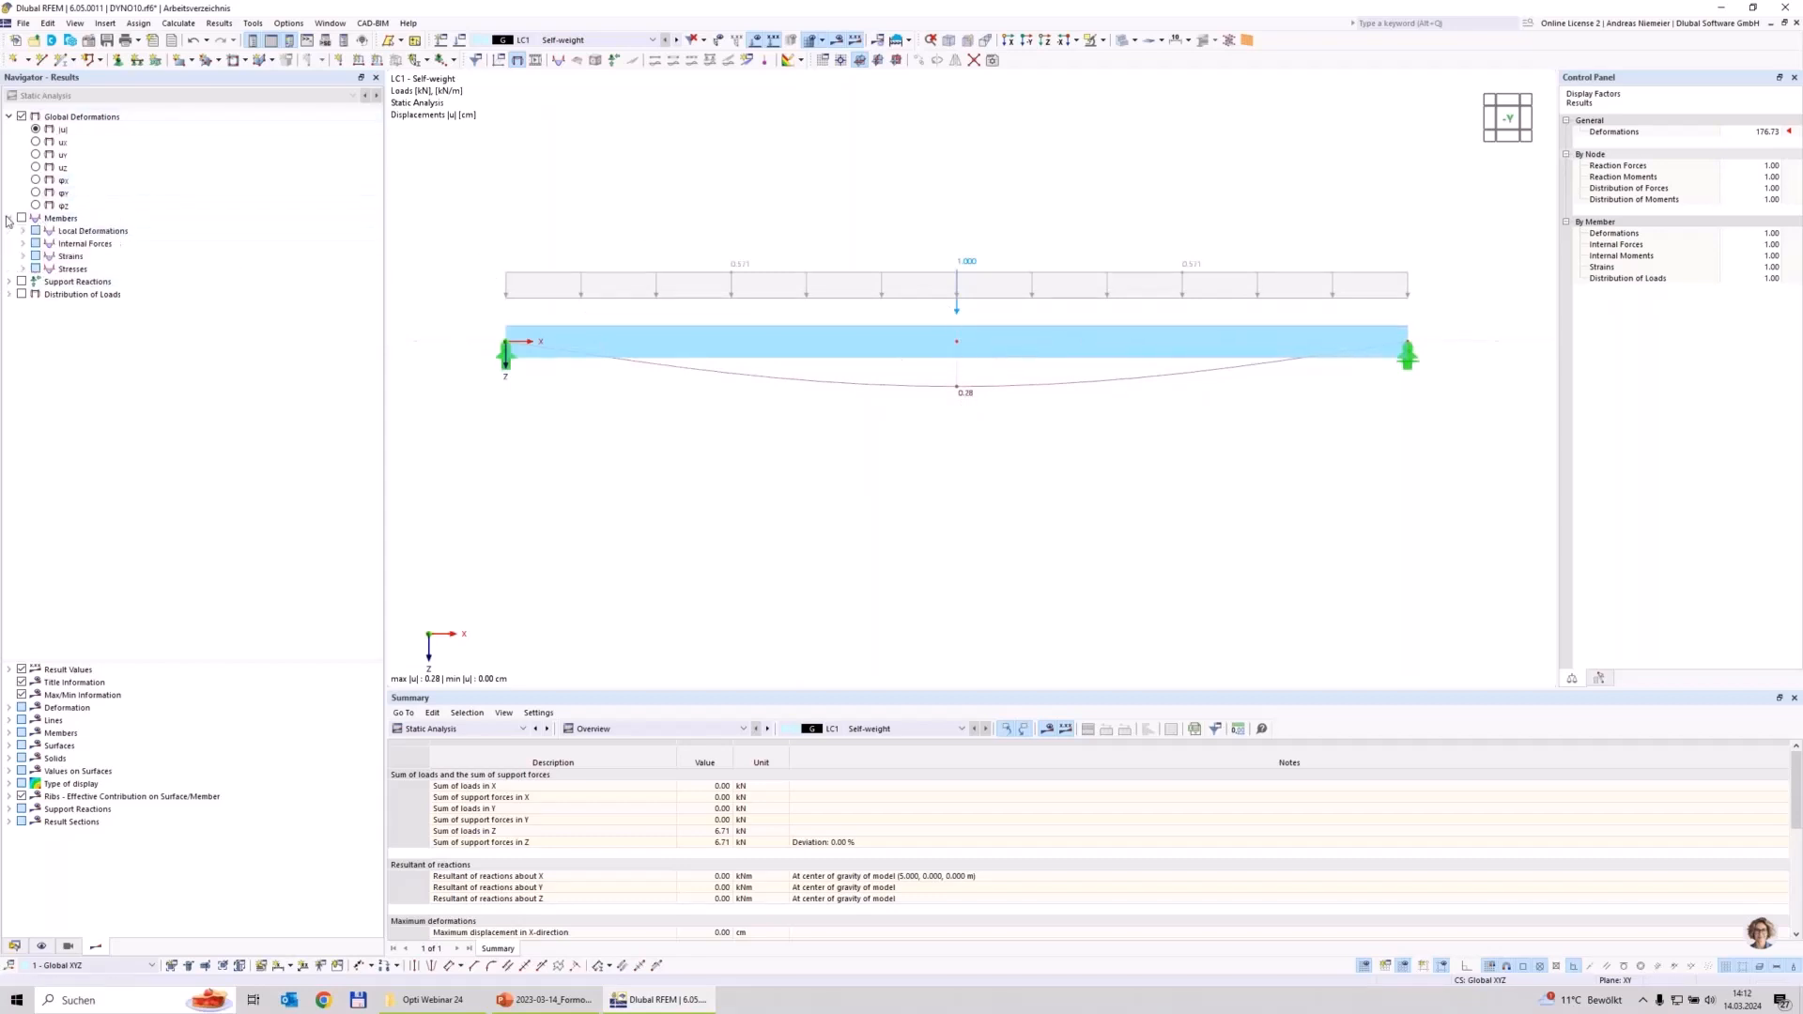
left_click(23, 243)
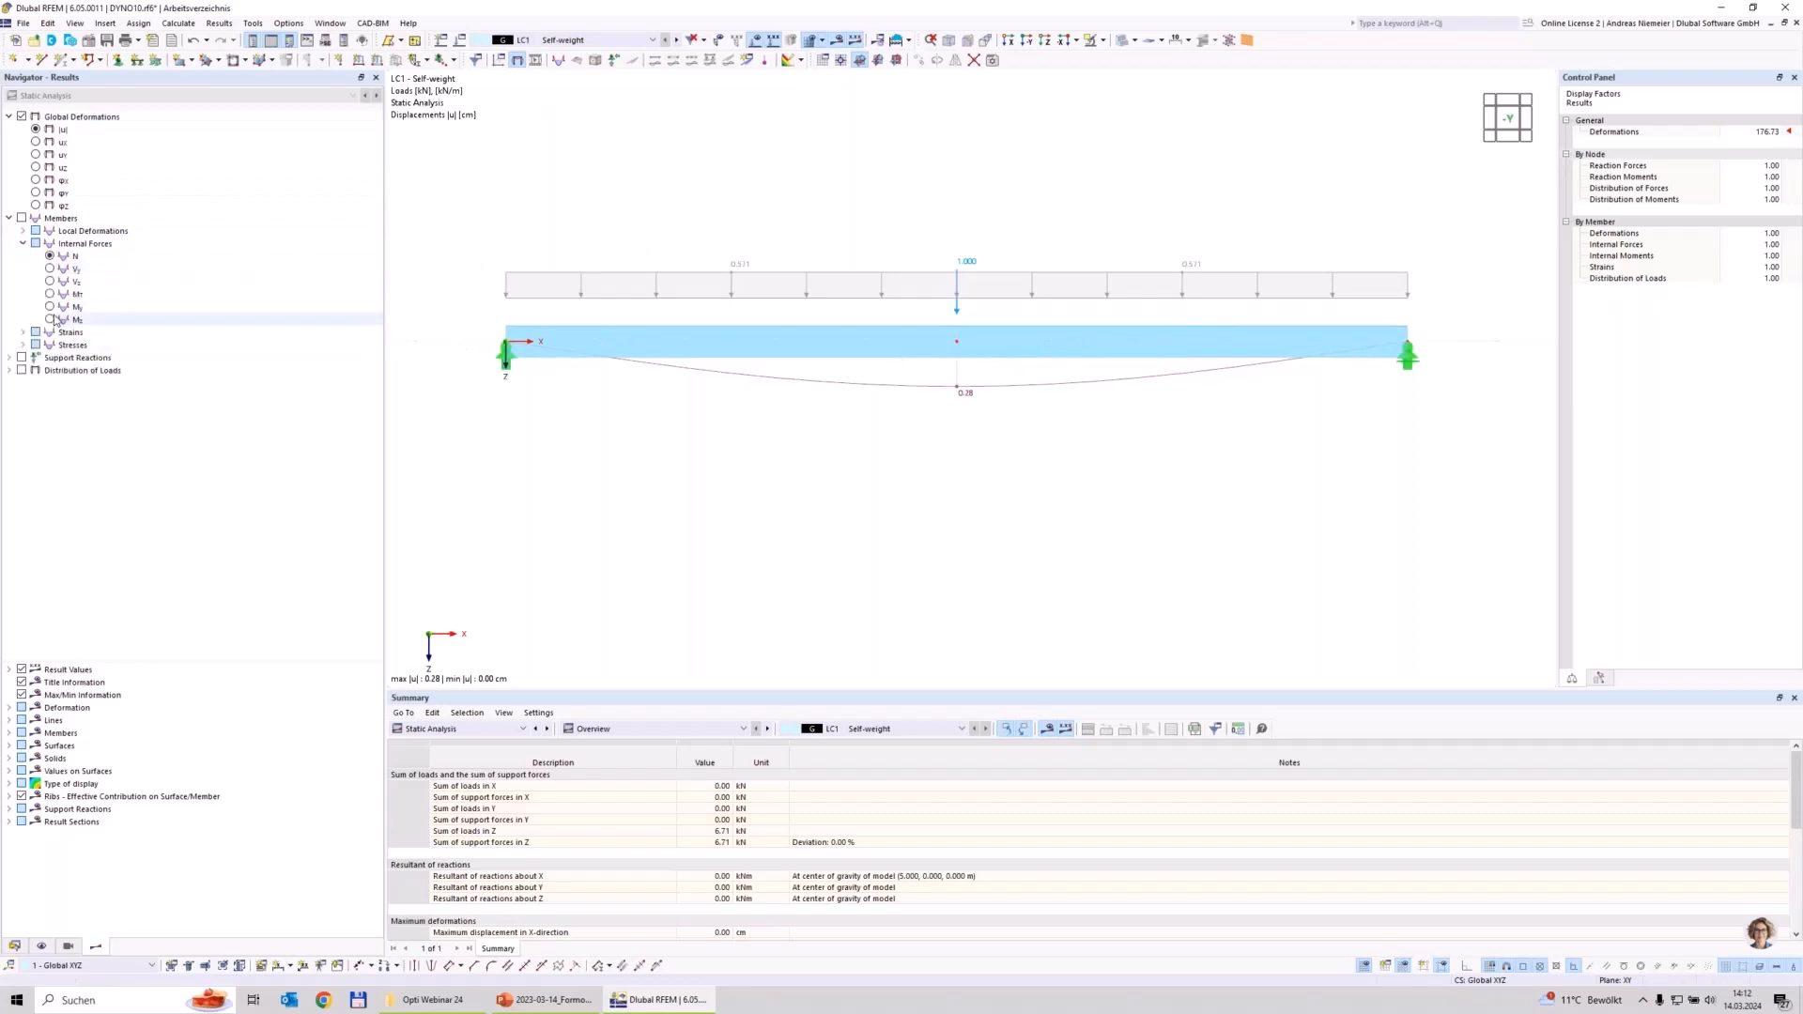
left_click(50, 307)
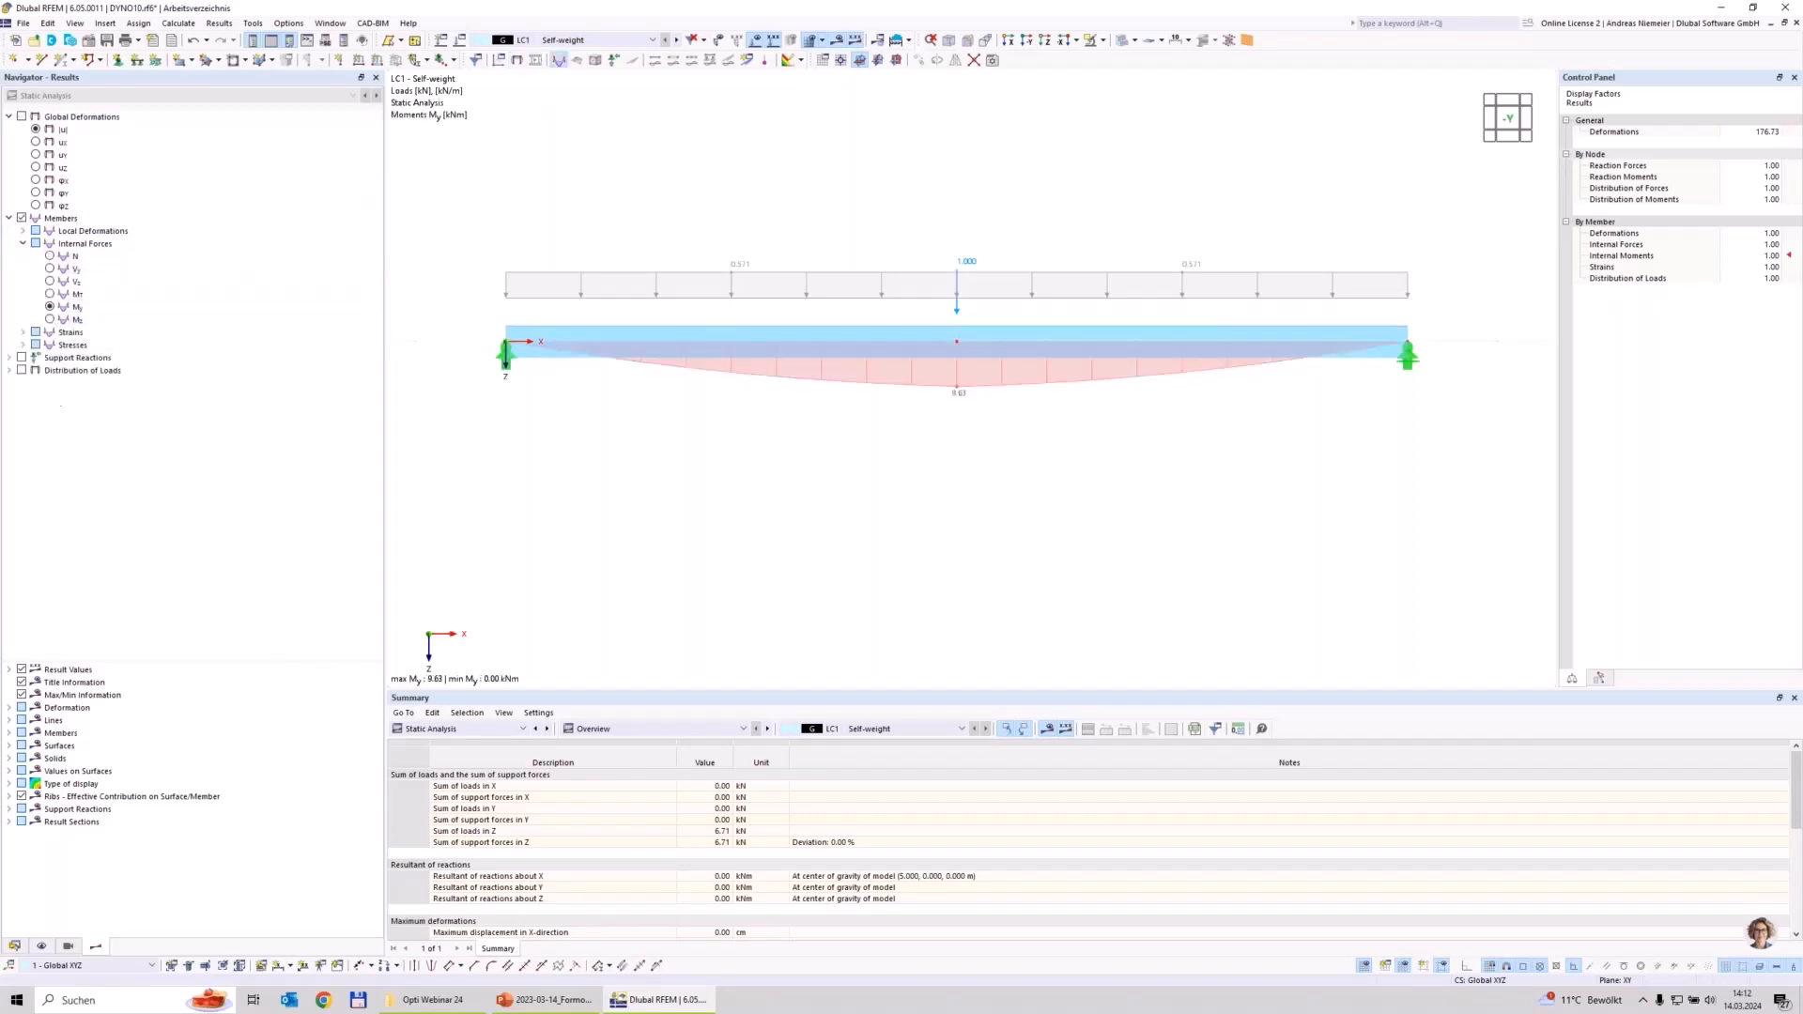
Step: Display the normal stress distribution σx of the members and view the beam in 3D
left_click(22, 344)
left_click(50, 358)
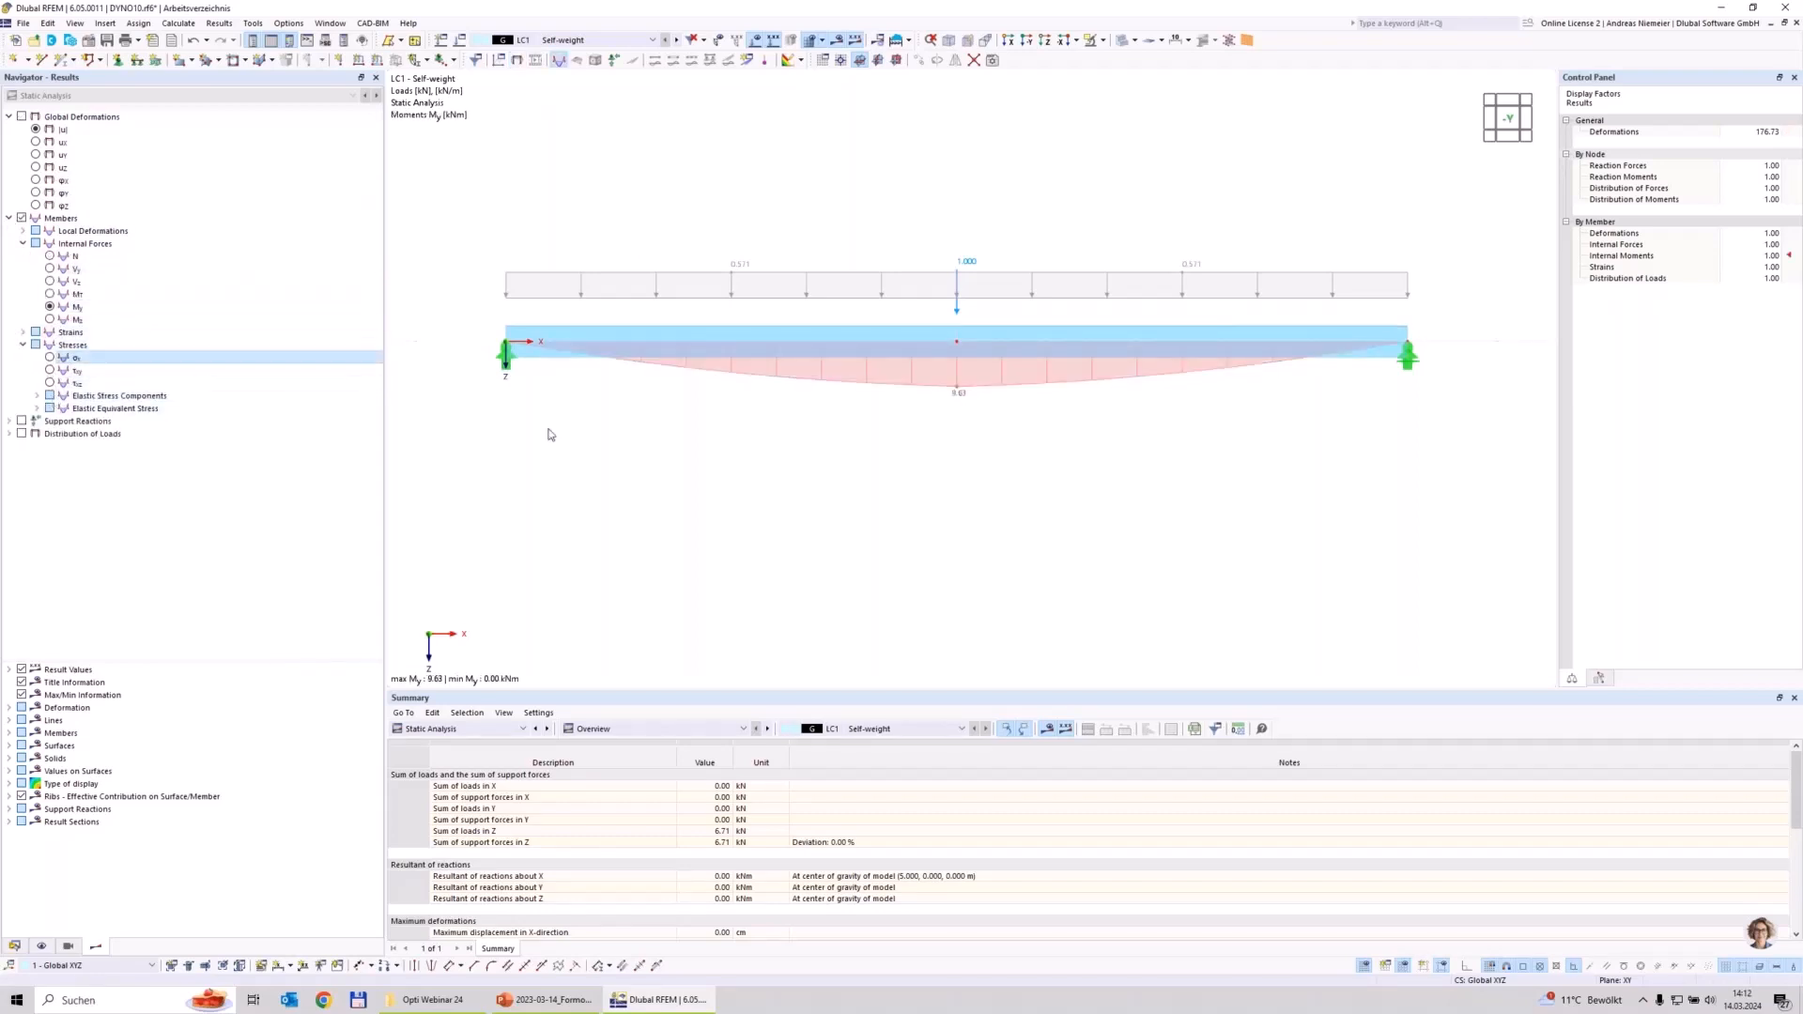
middle_click_drag(1073, 486, 986, 406, "ctrl")
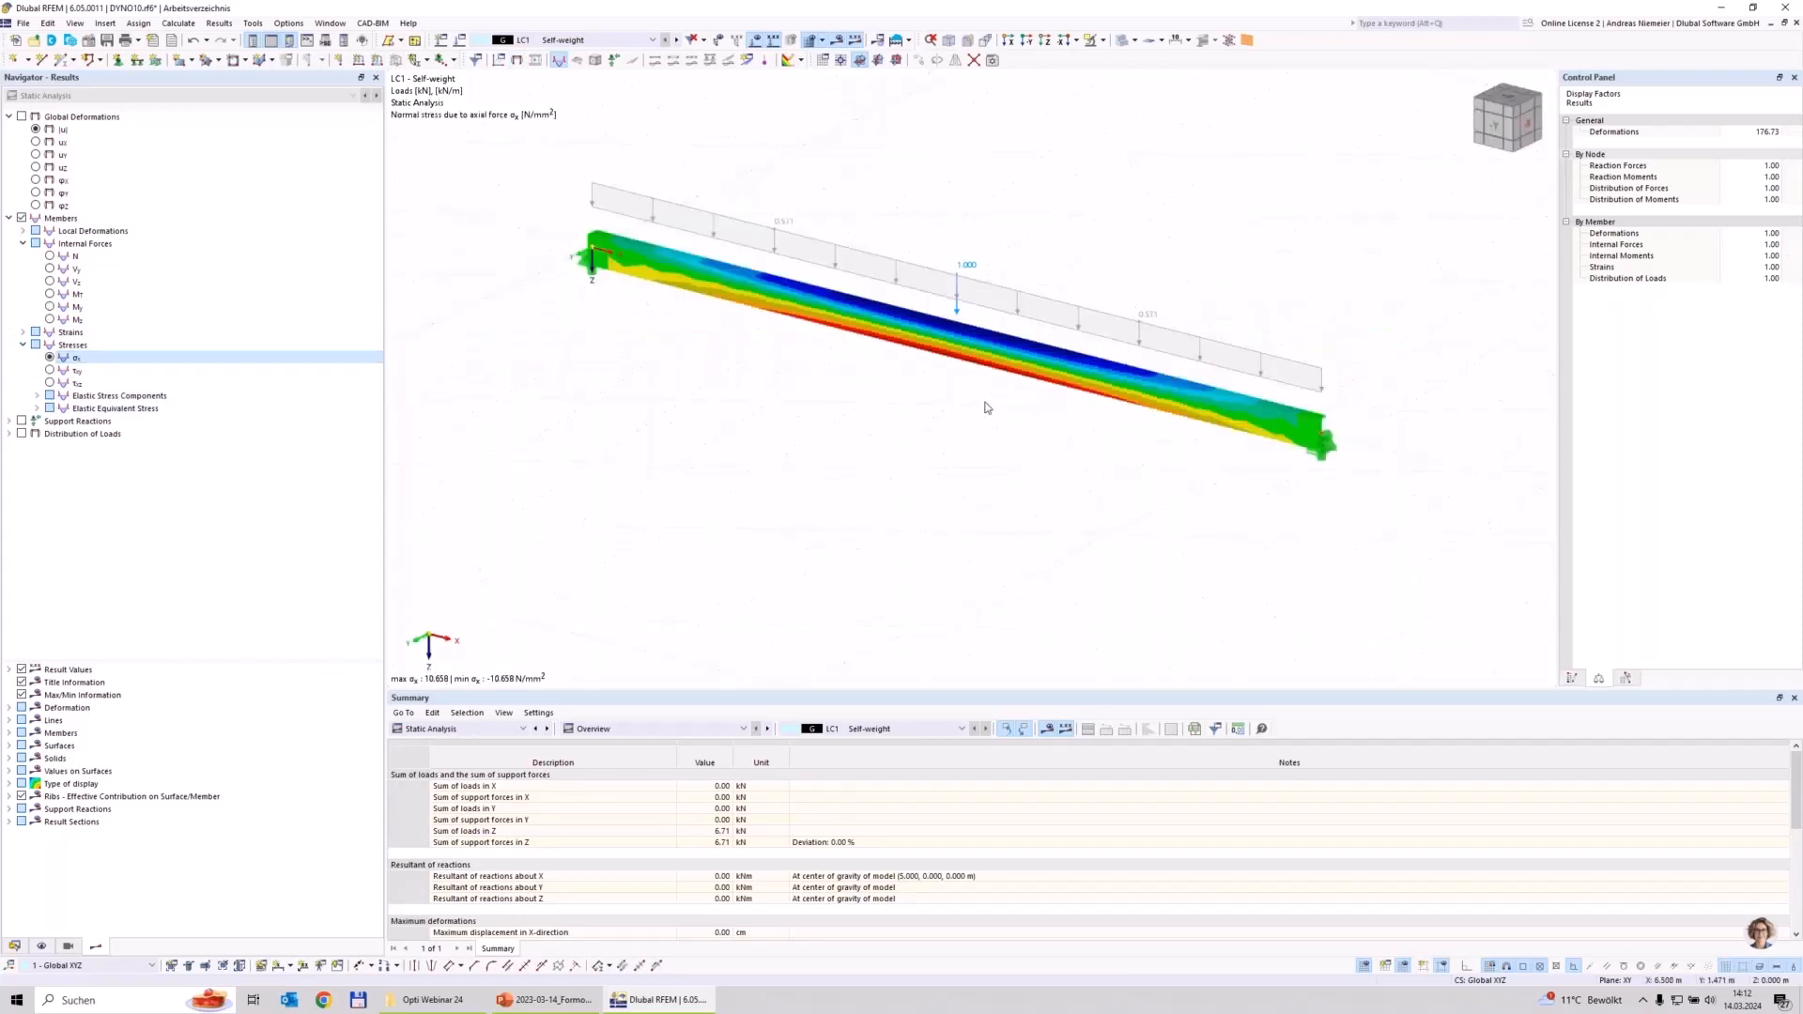
scroll(987, 400, "up", 2)
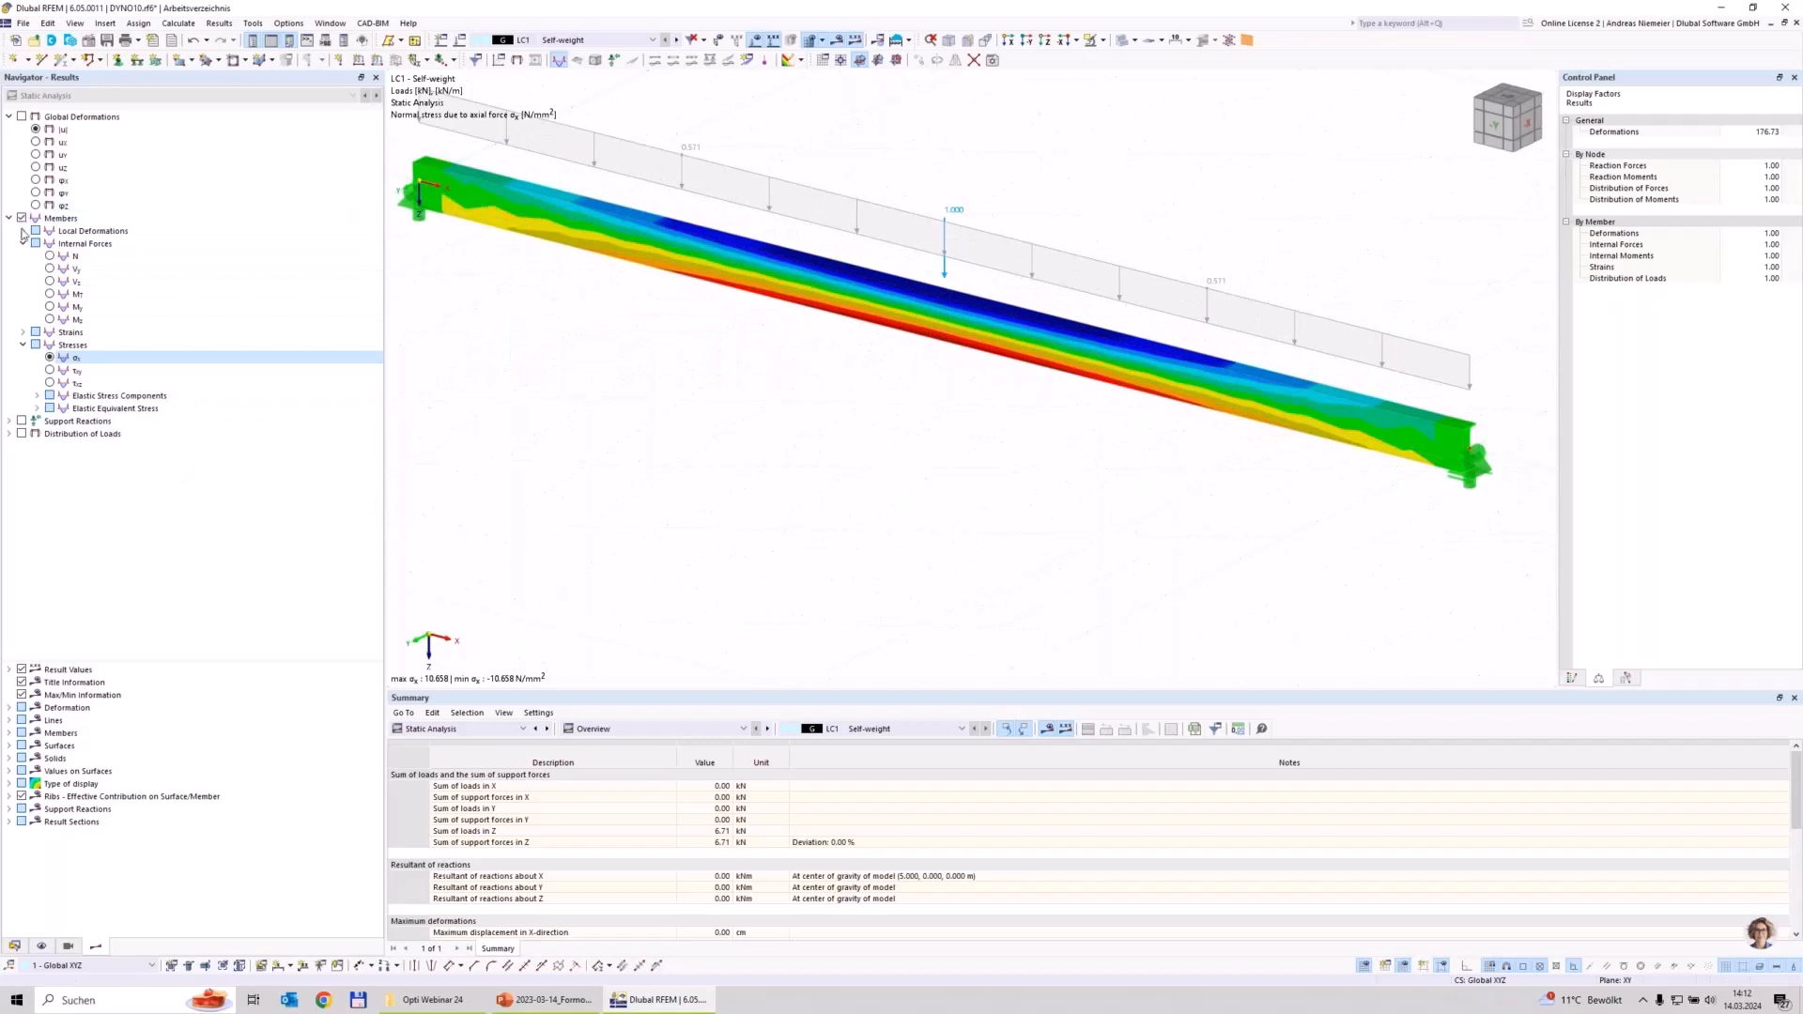
Step: Show the My moment diagram again, then turn off the member results and display the global deformations instead
left_click(50, 306)
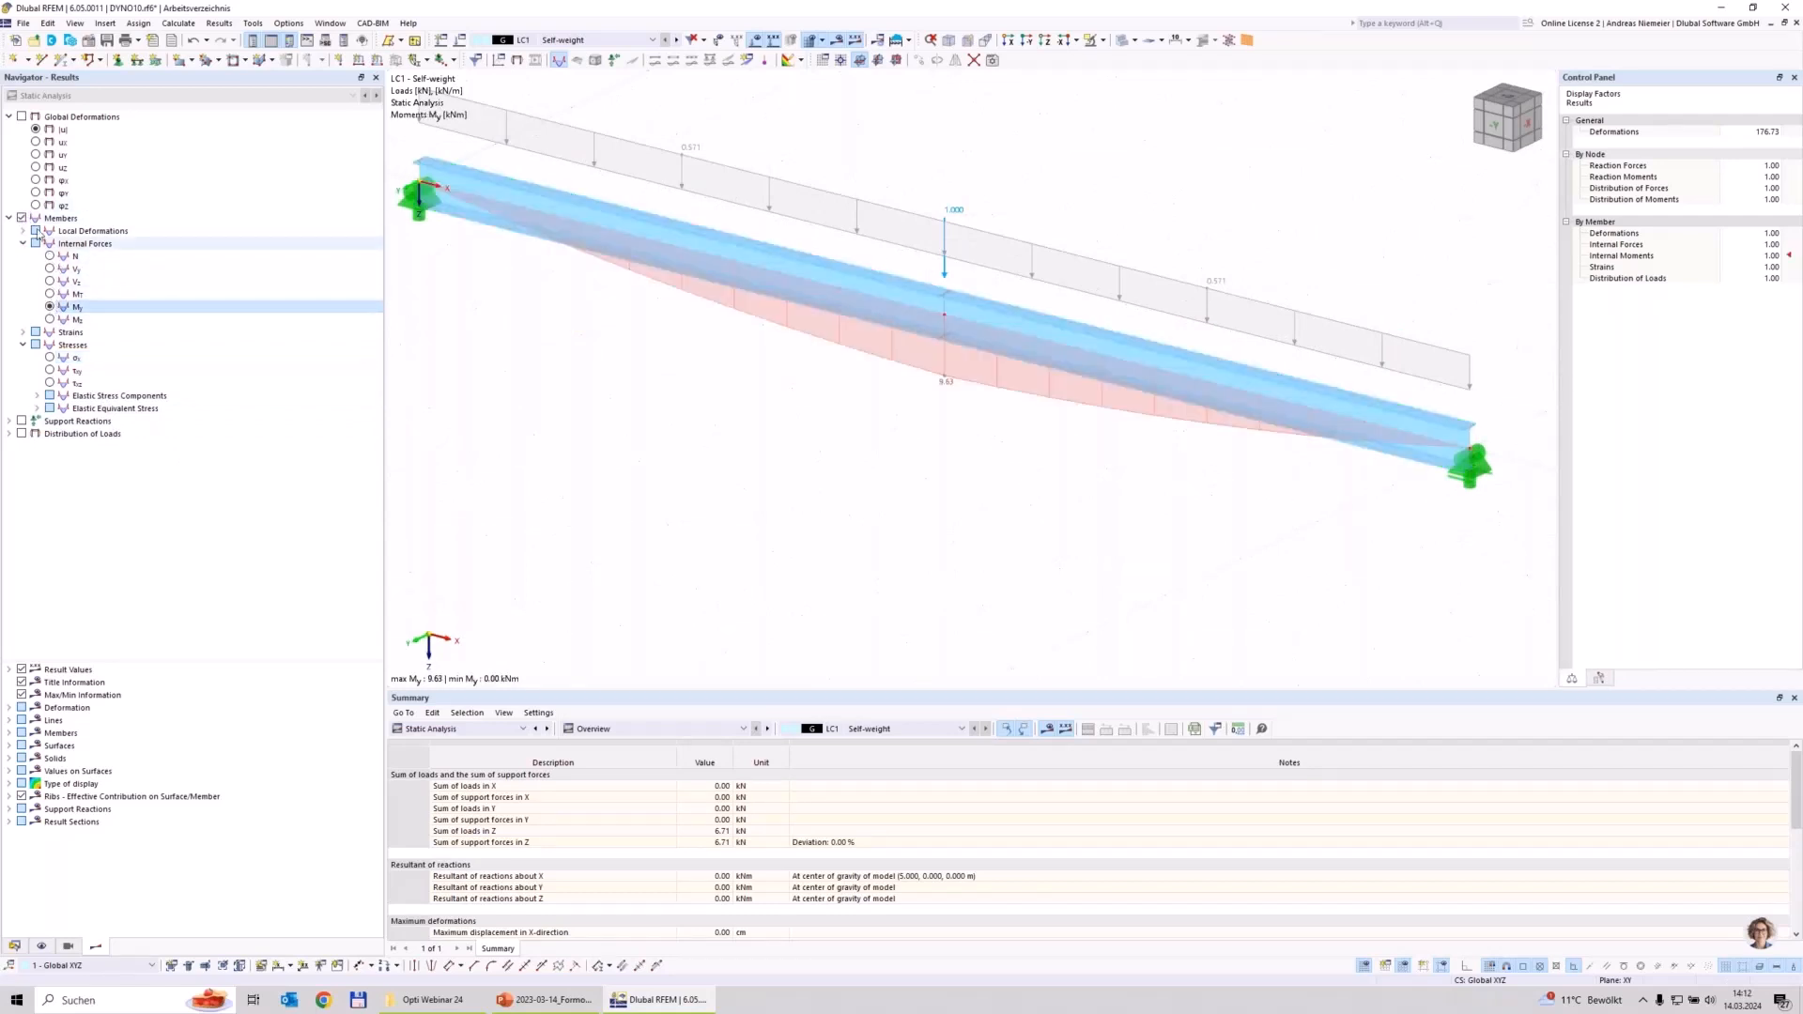
middle_click_drag(750, 387, 876, 431)
scroll(876, 432, "down", 2)
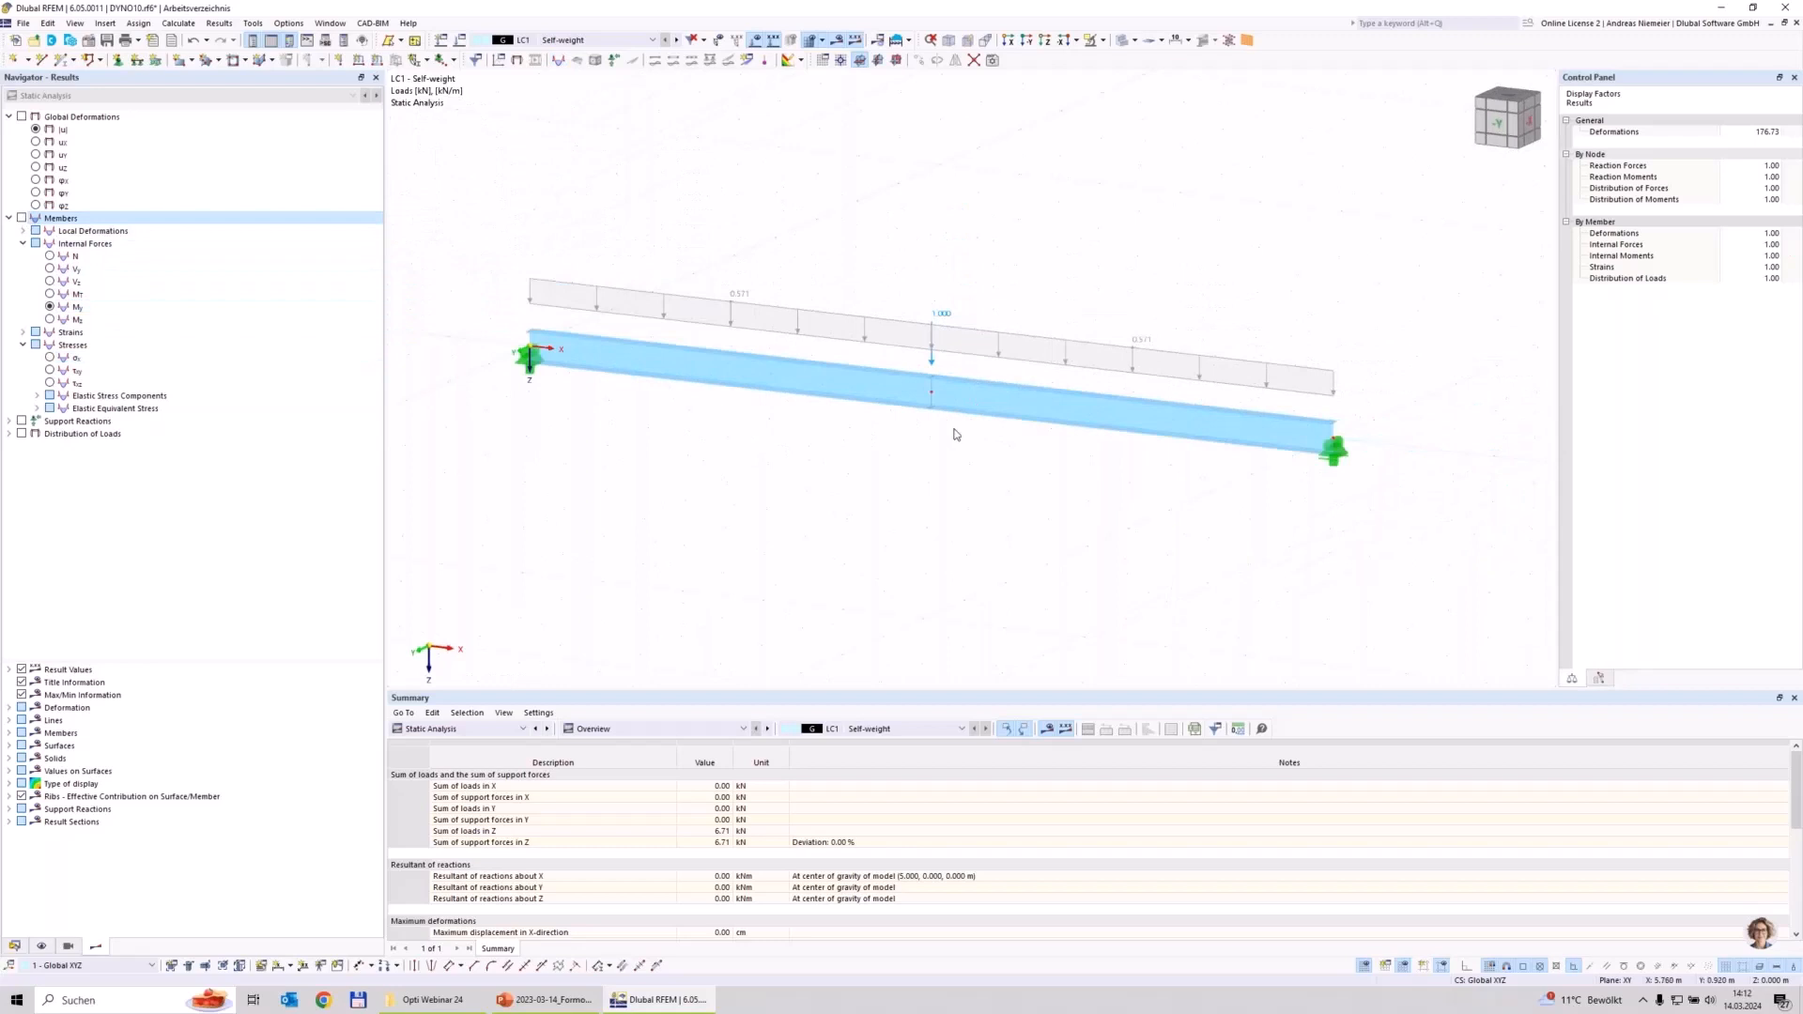
left_click(21, 116)
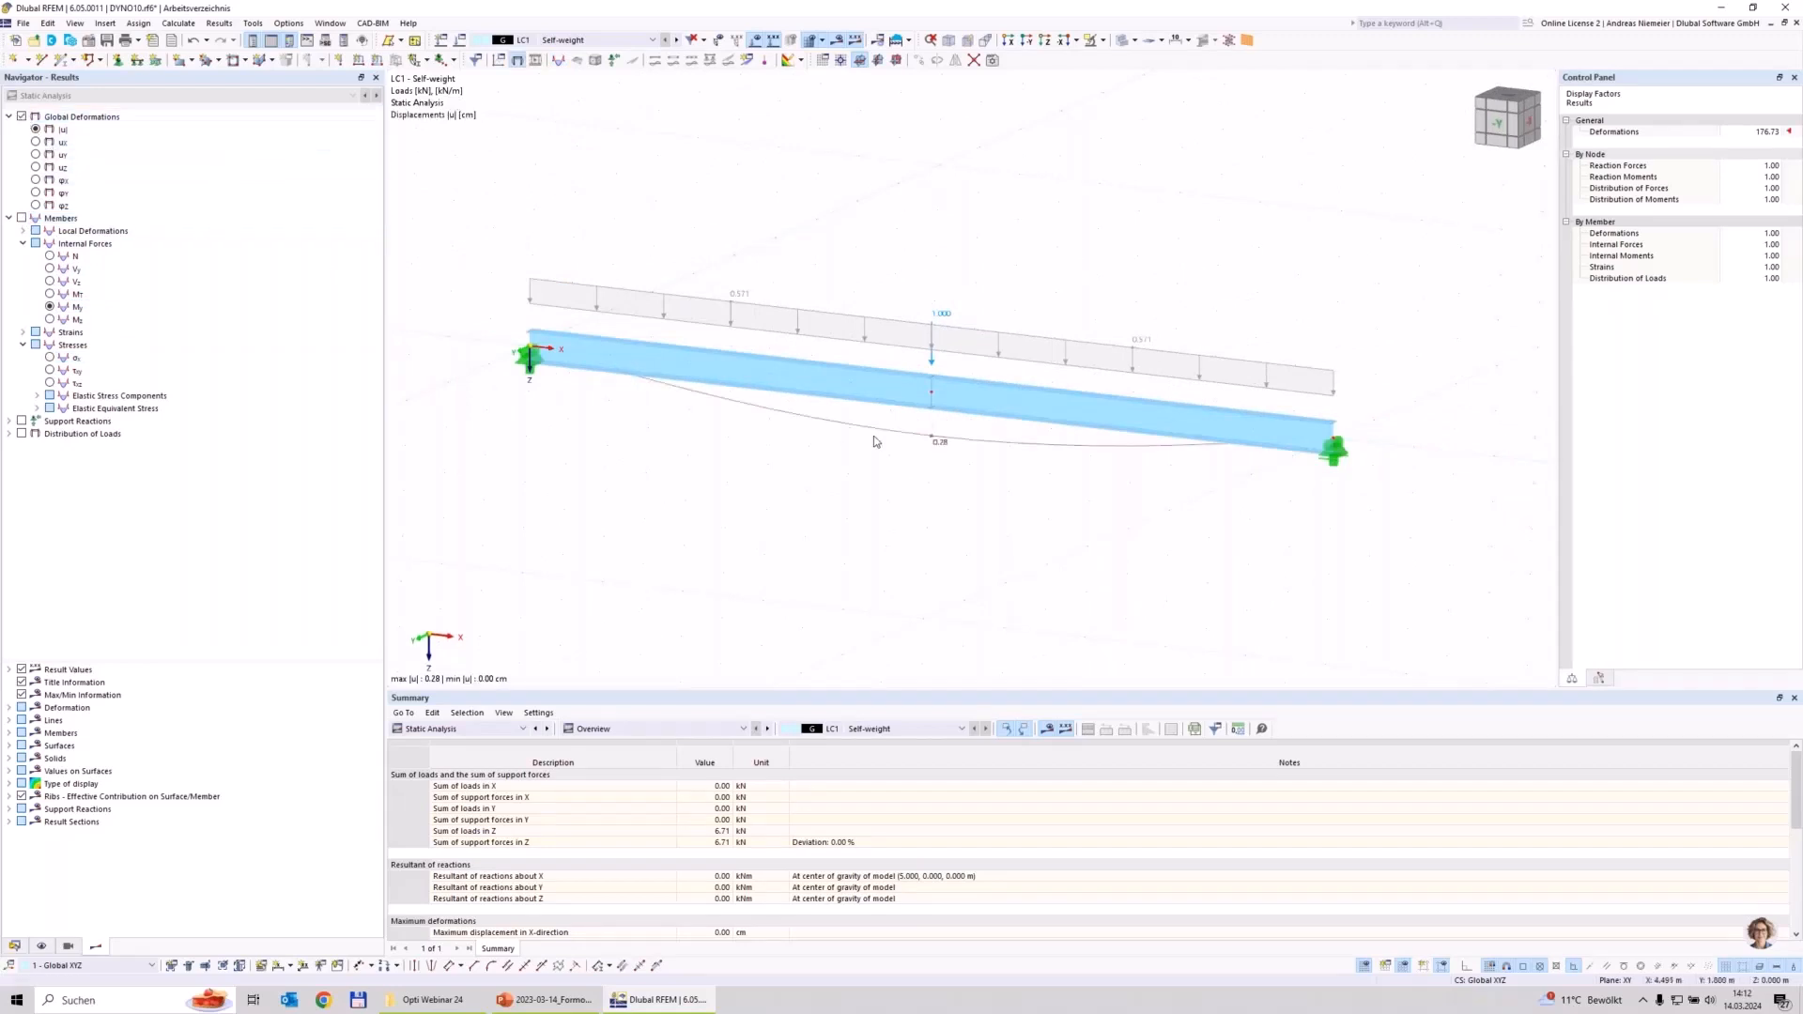
Step: Create a continuous member set from both beam members and activate its steel design properties
mouse_move(872, 408)
right_click(881, 395)
mouse_move(1176, 460)
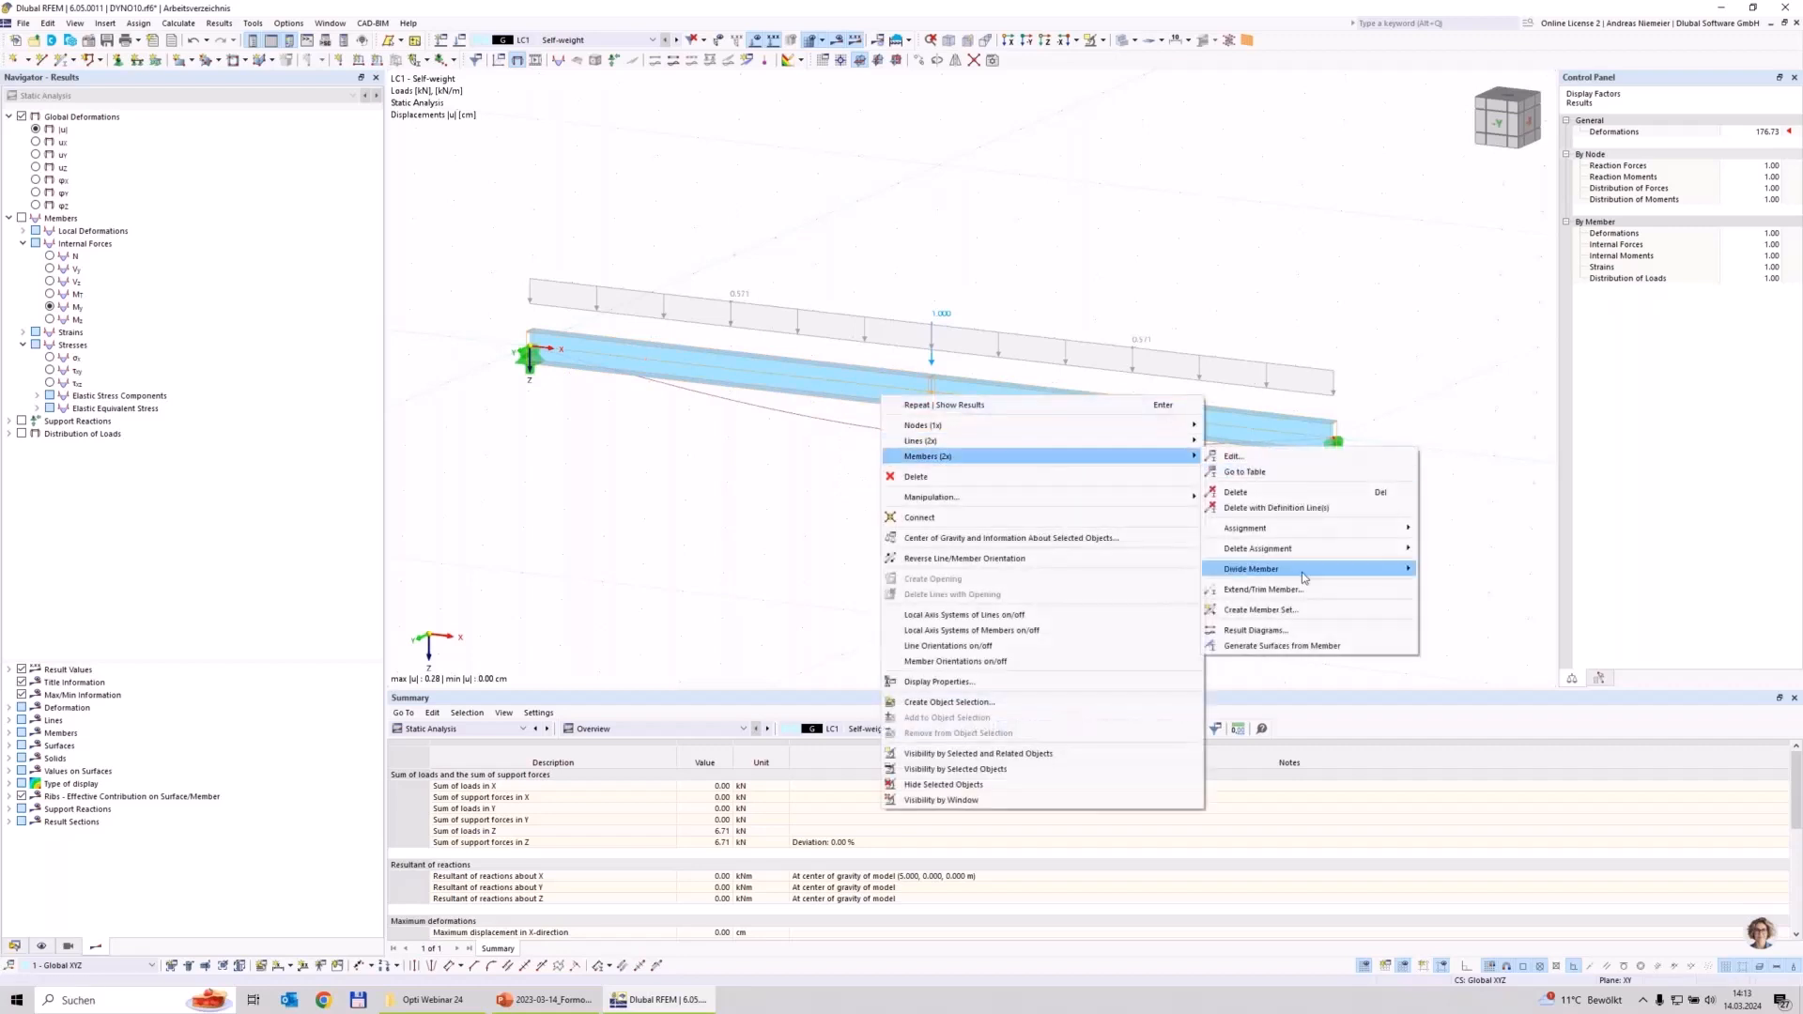
left_click(1299, 612)
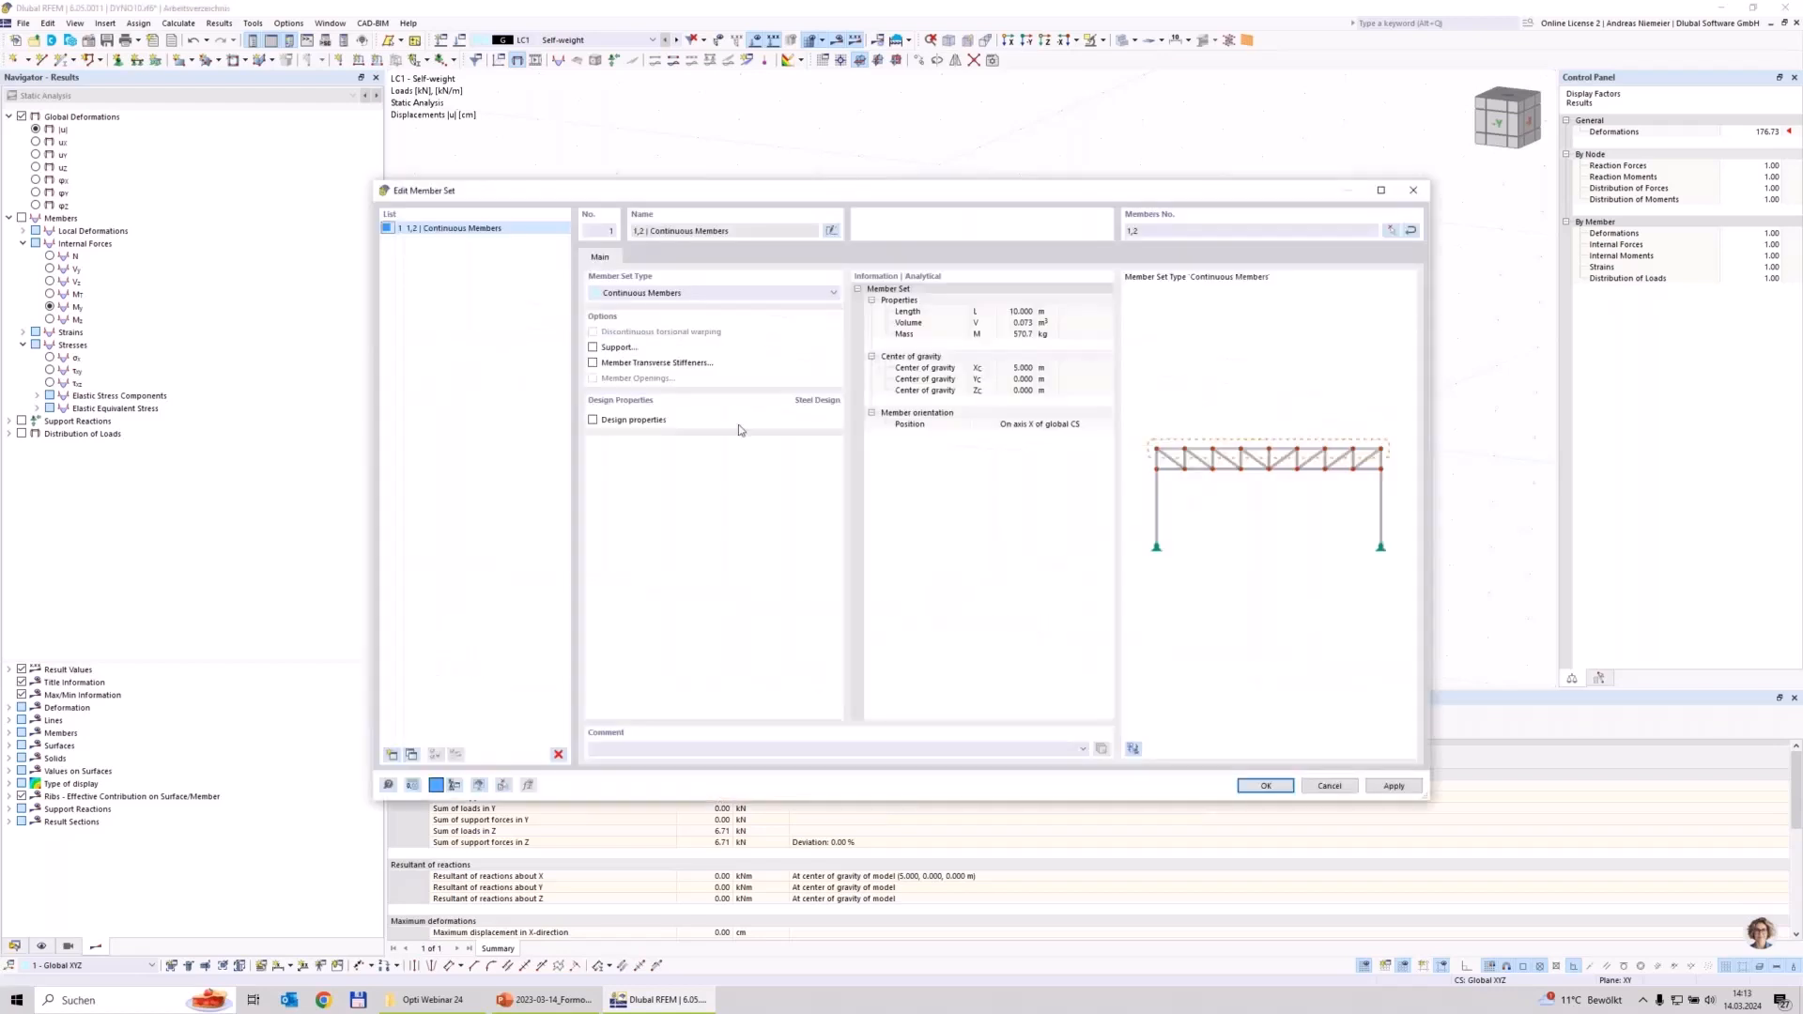
left_click(594, 421)
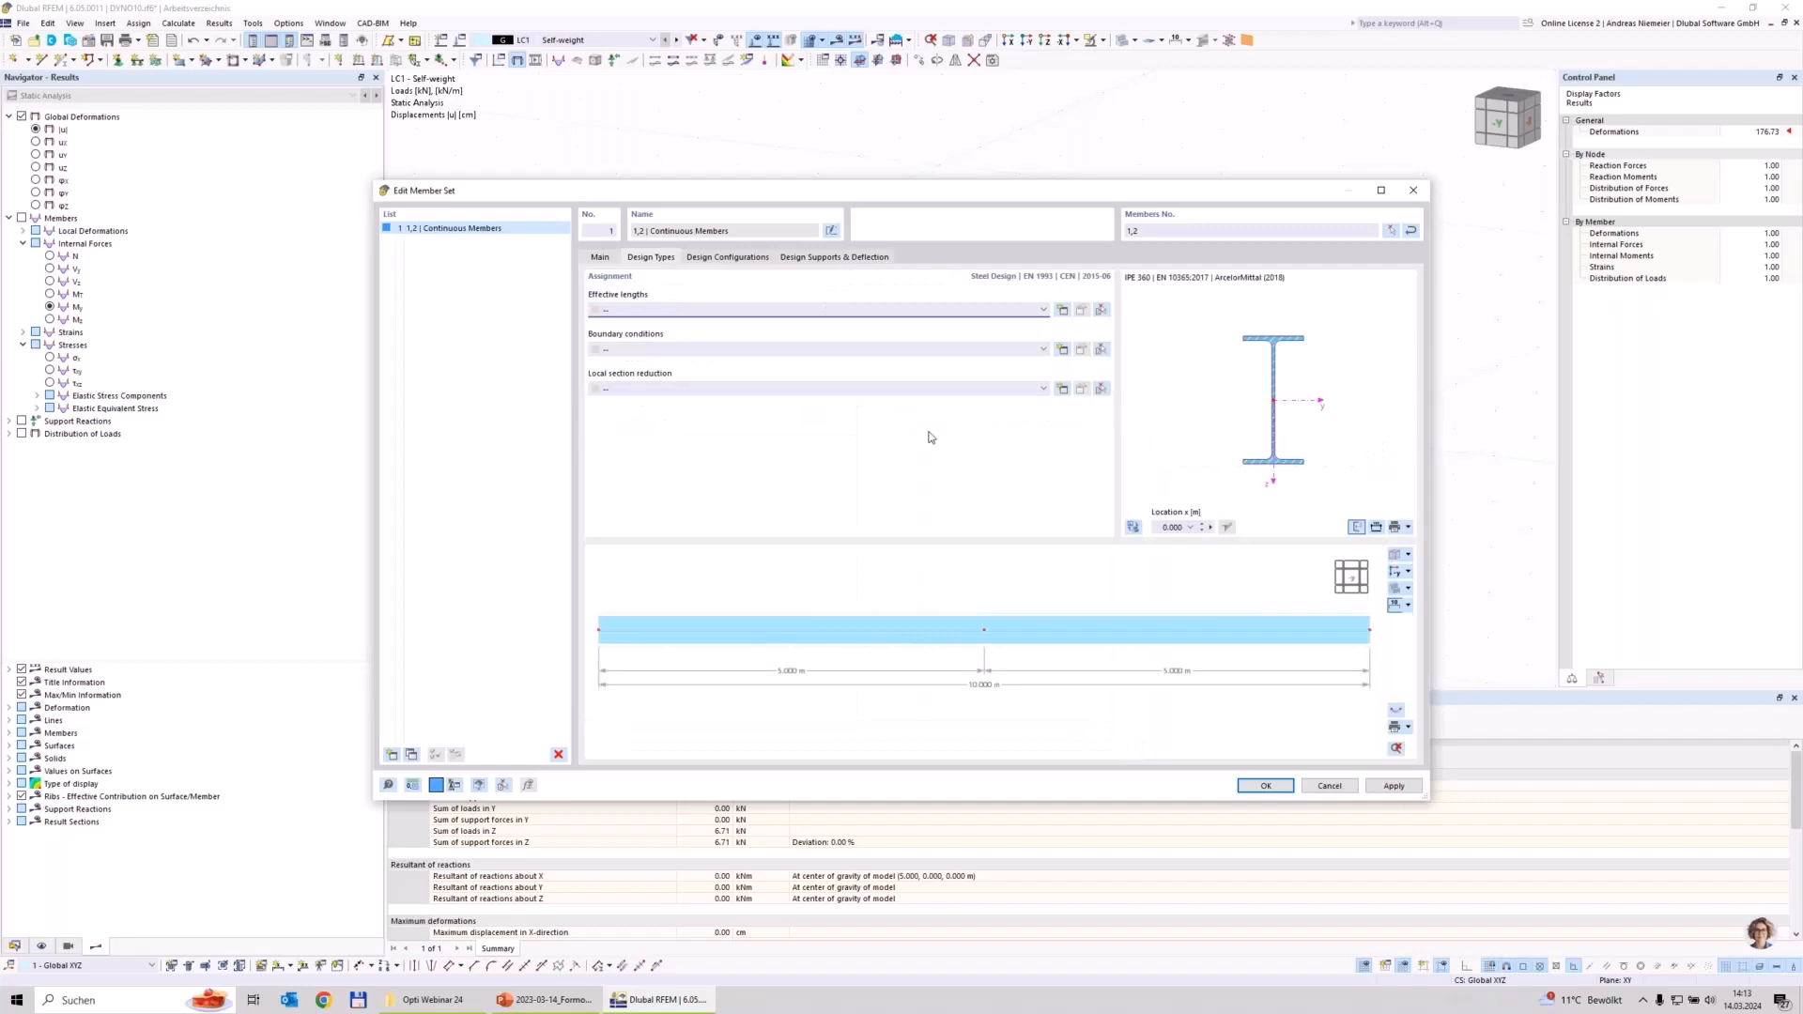
Step: Create standard effective lengths for the member set with supports at its start and end nodes, and accept the member set
left_click(1062, 309)
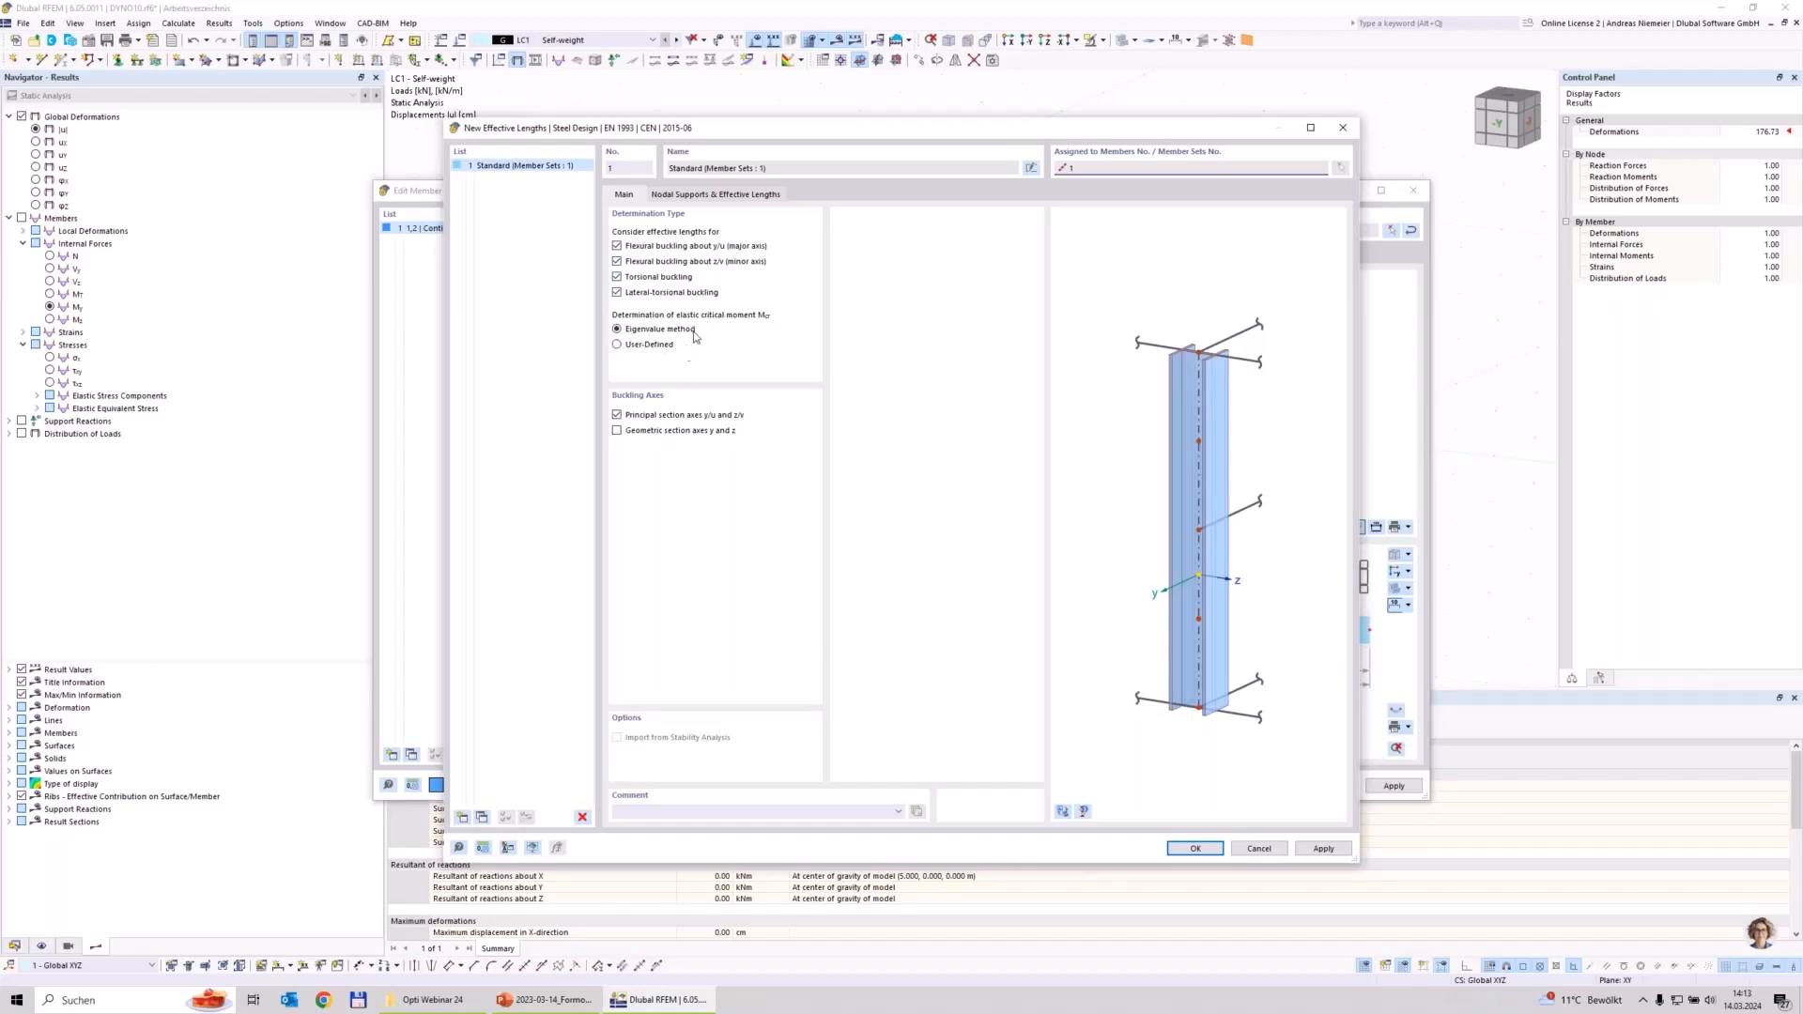
left_click(672, 195)
left_click(631, 258)
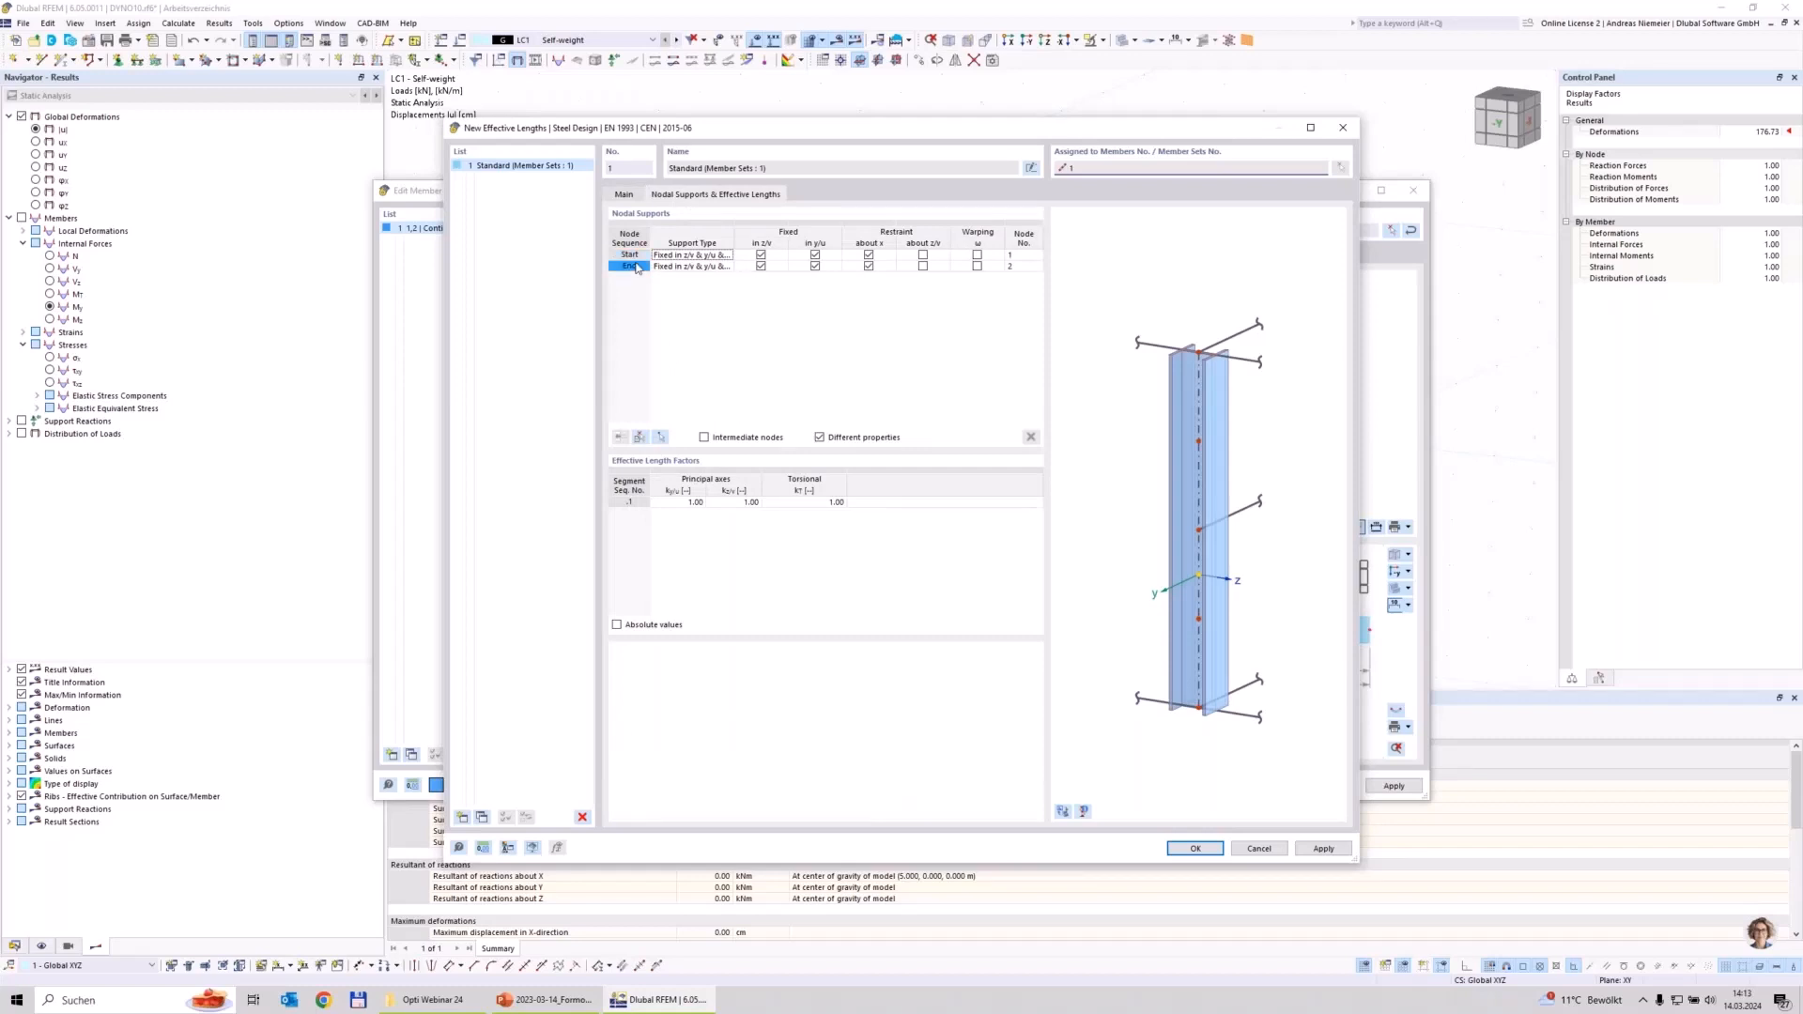
left_click(636, 268)
left_click(1190, 849)
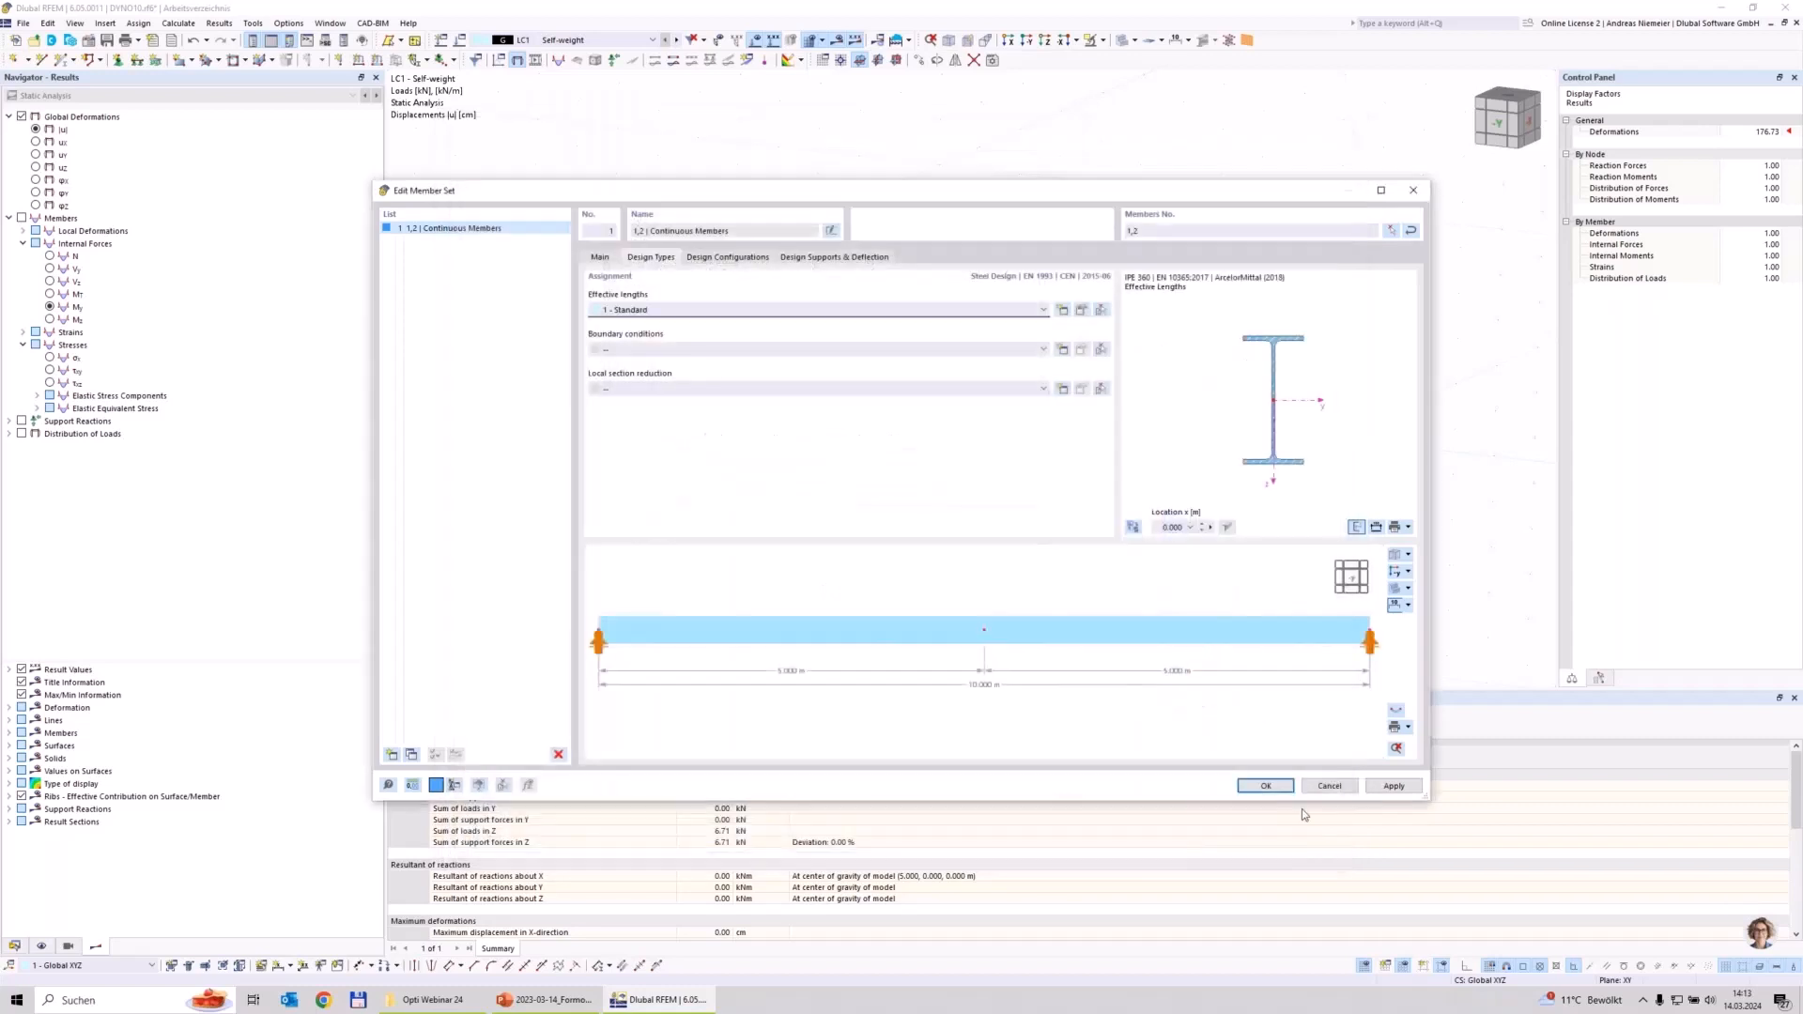
left_click(1257, 790)
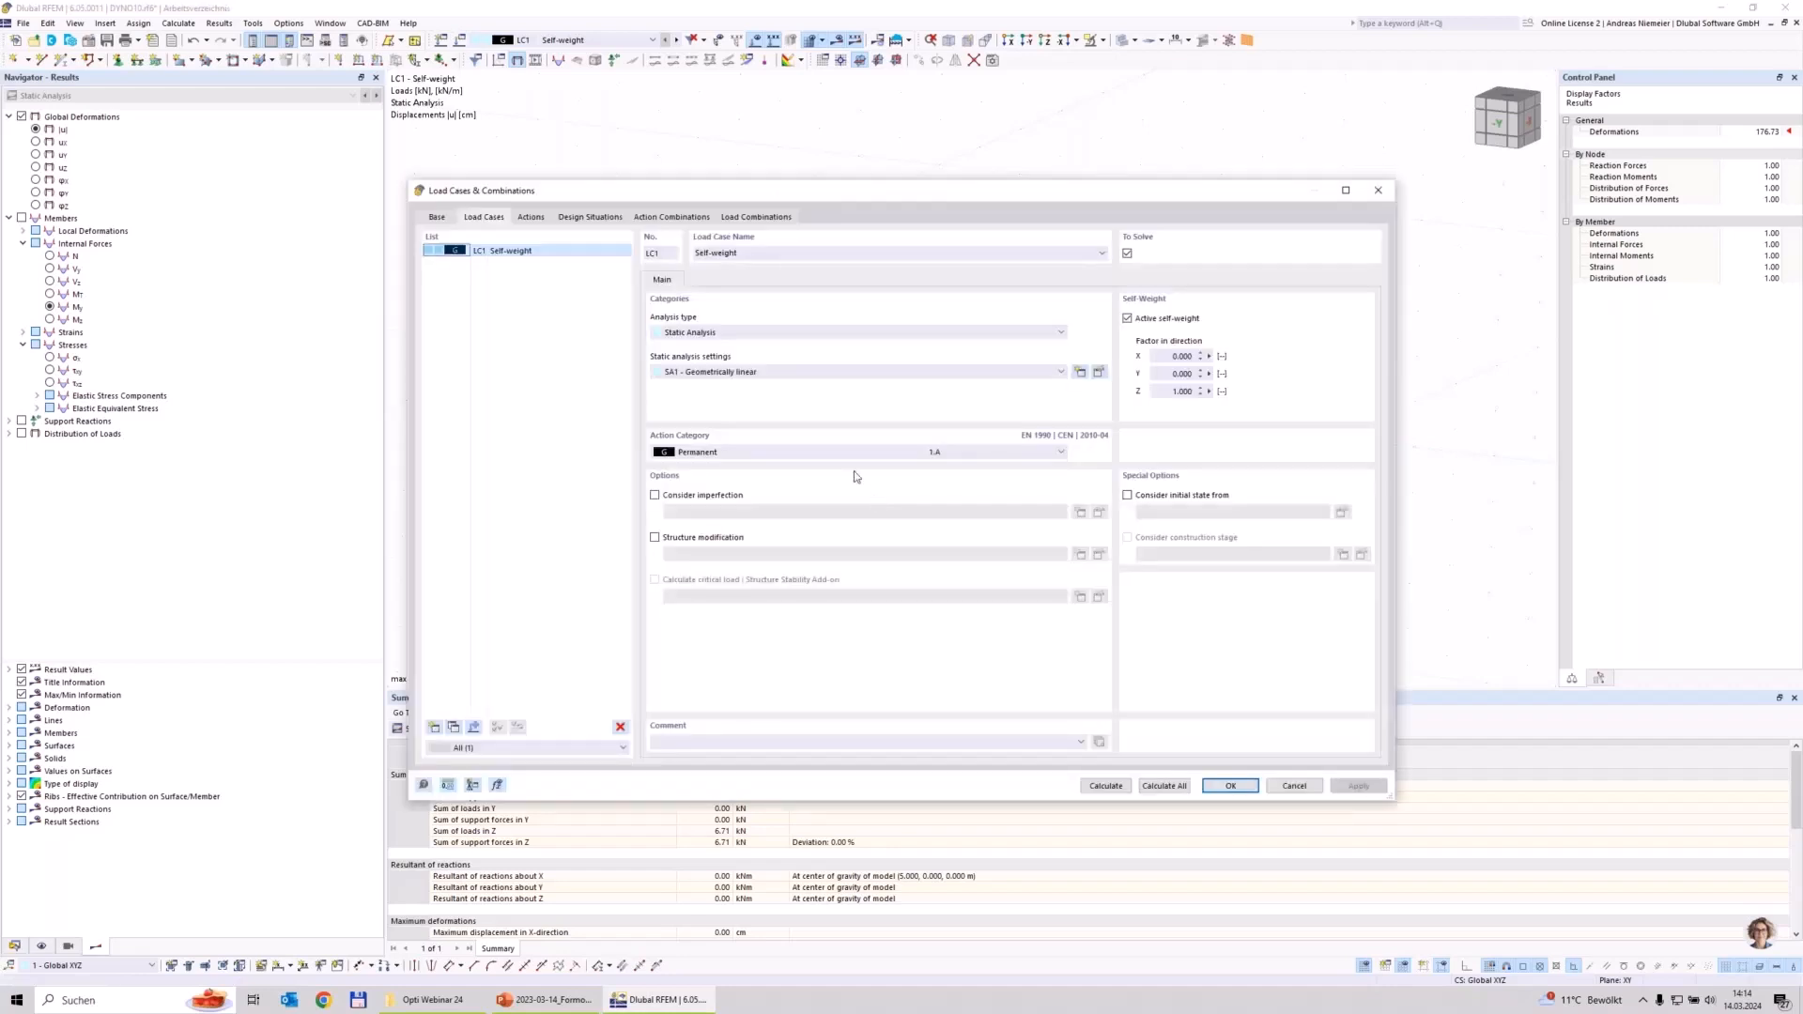
Step: Turn off the combination wizard and delete the automatically generated combinations
left_click(437, 217)
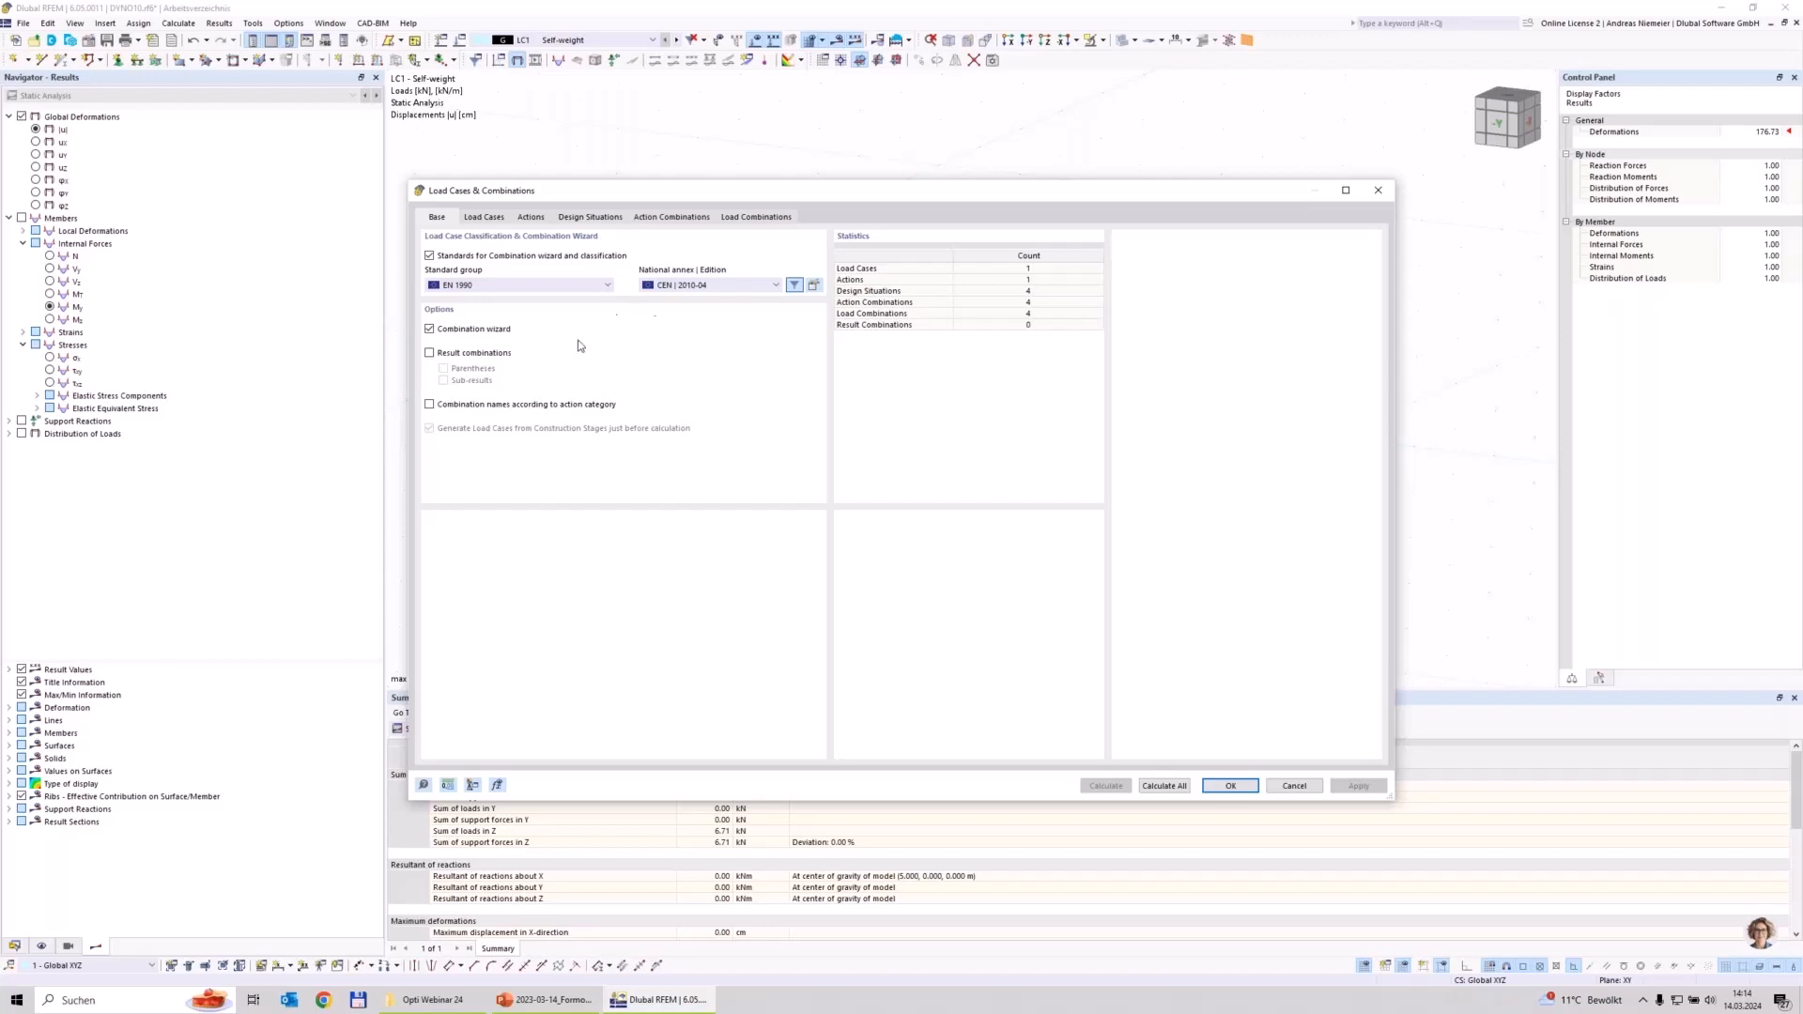
left_click(436, 333)
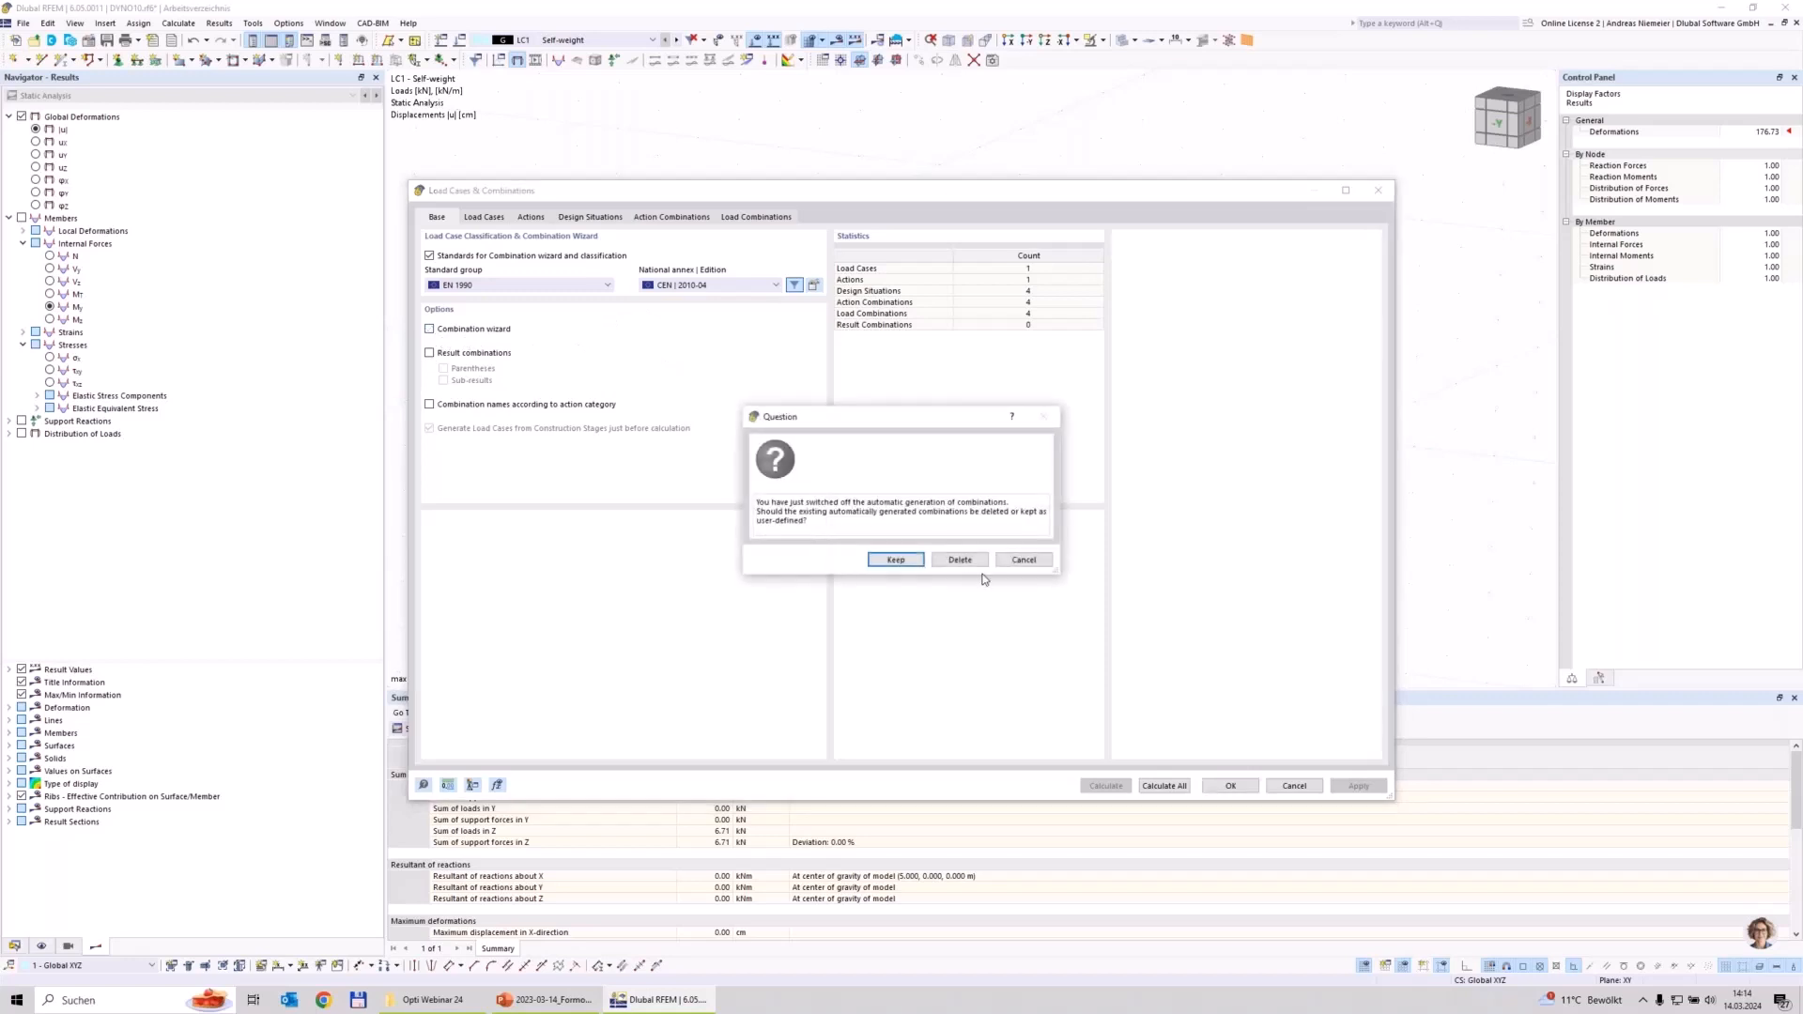
left_click(965, 563)
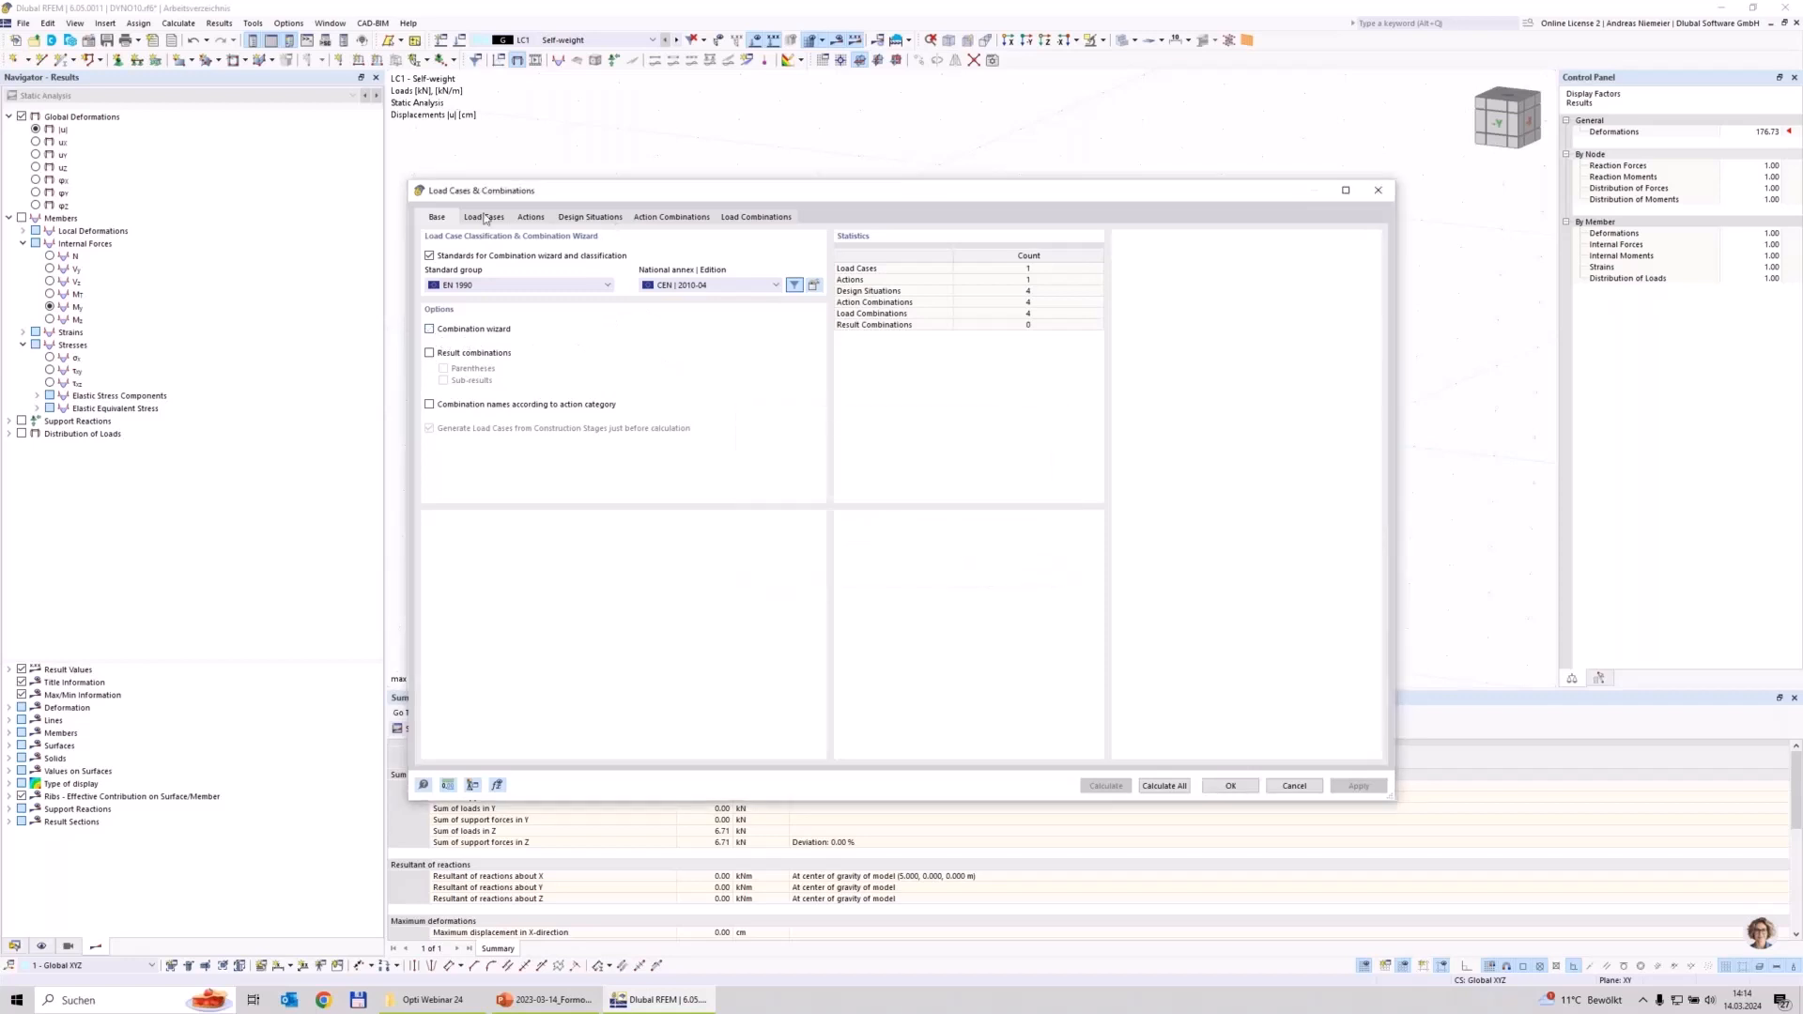
Step: Delete the serviceability design situations DS2 to DS4, keeping only the ULS situation DS1
left_click(485, 219)
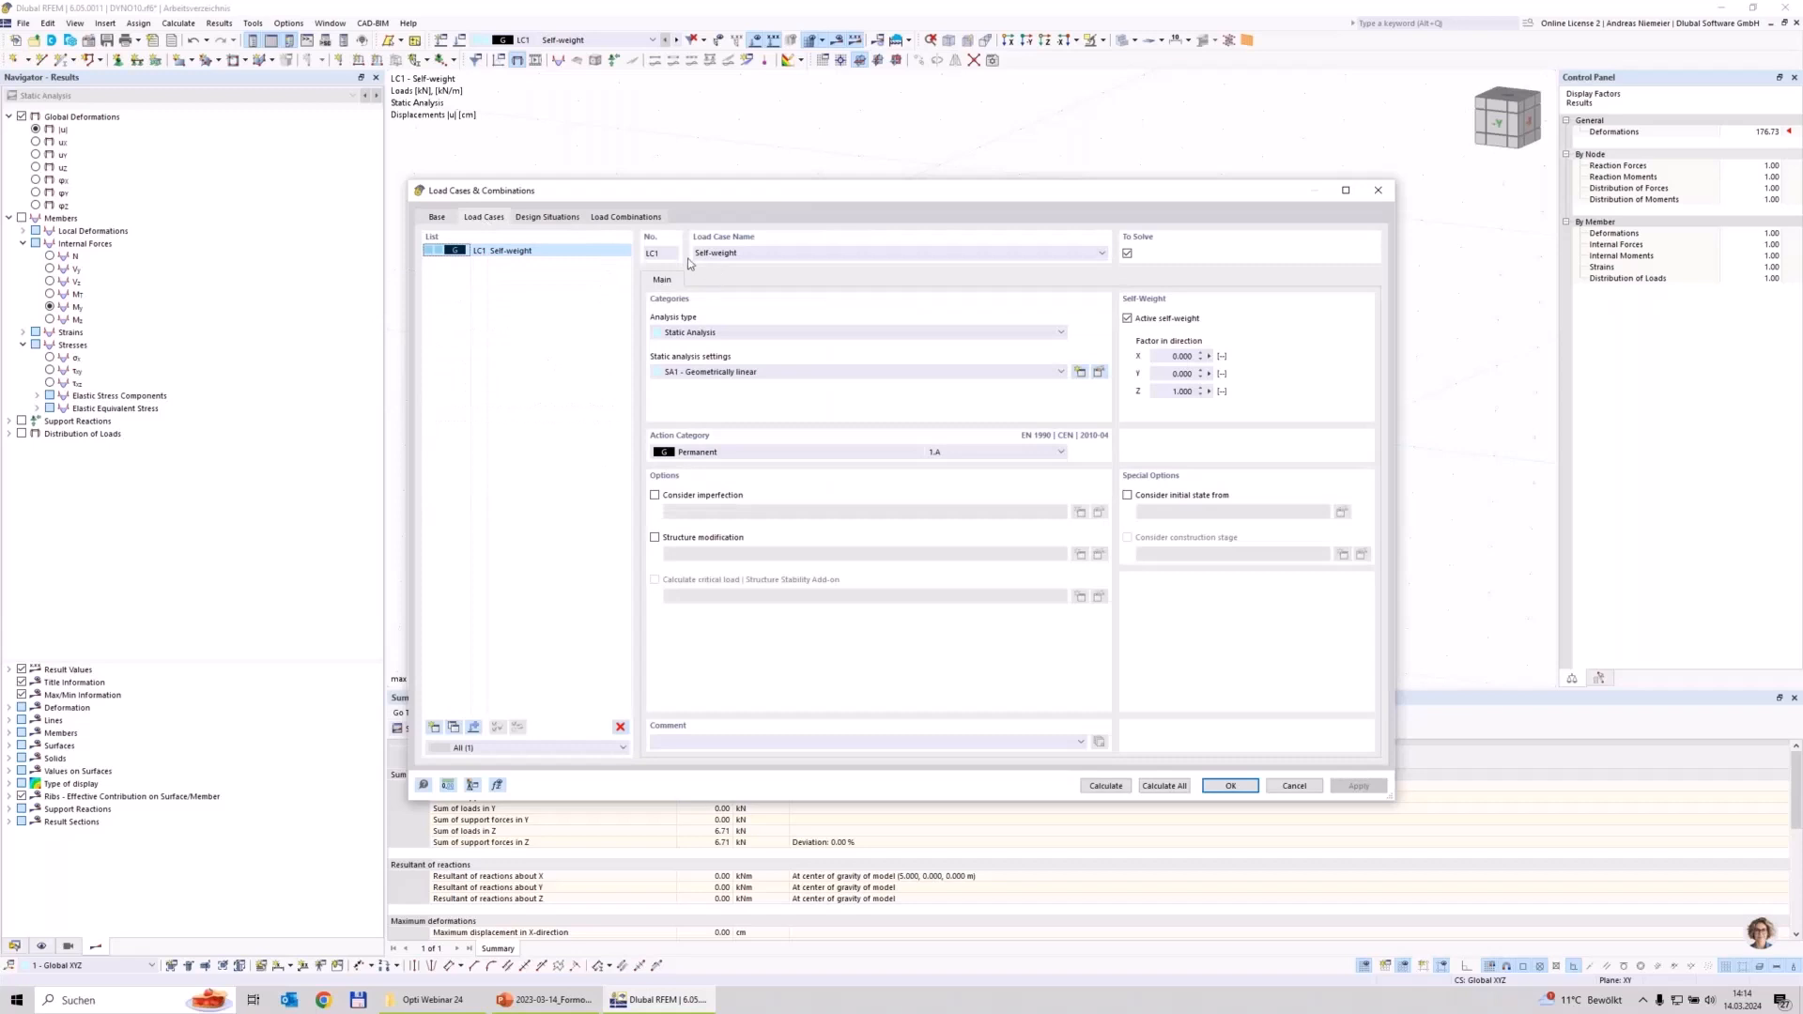
left_click(549, 217)
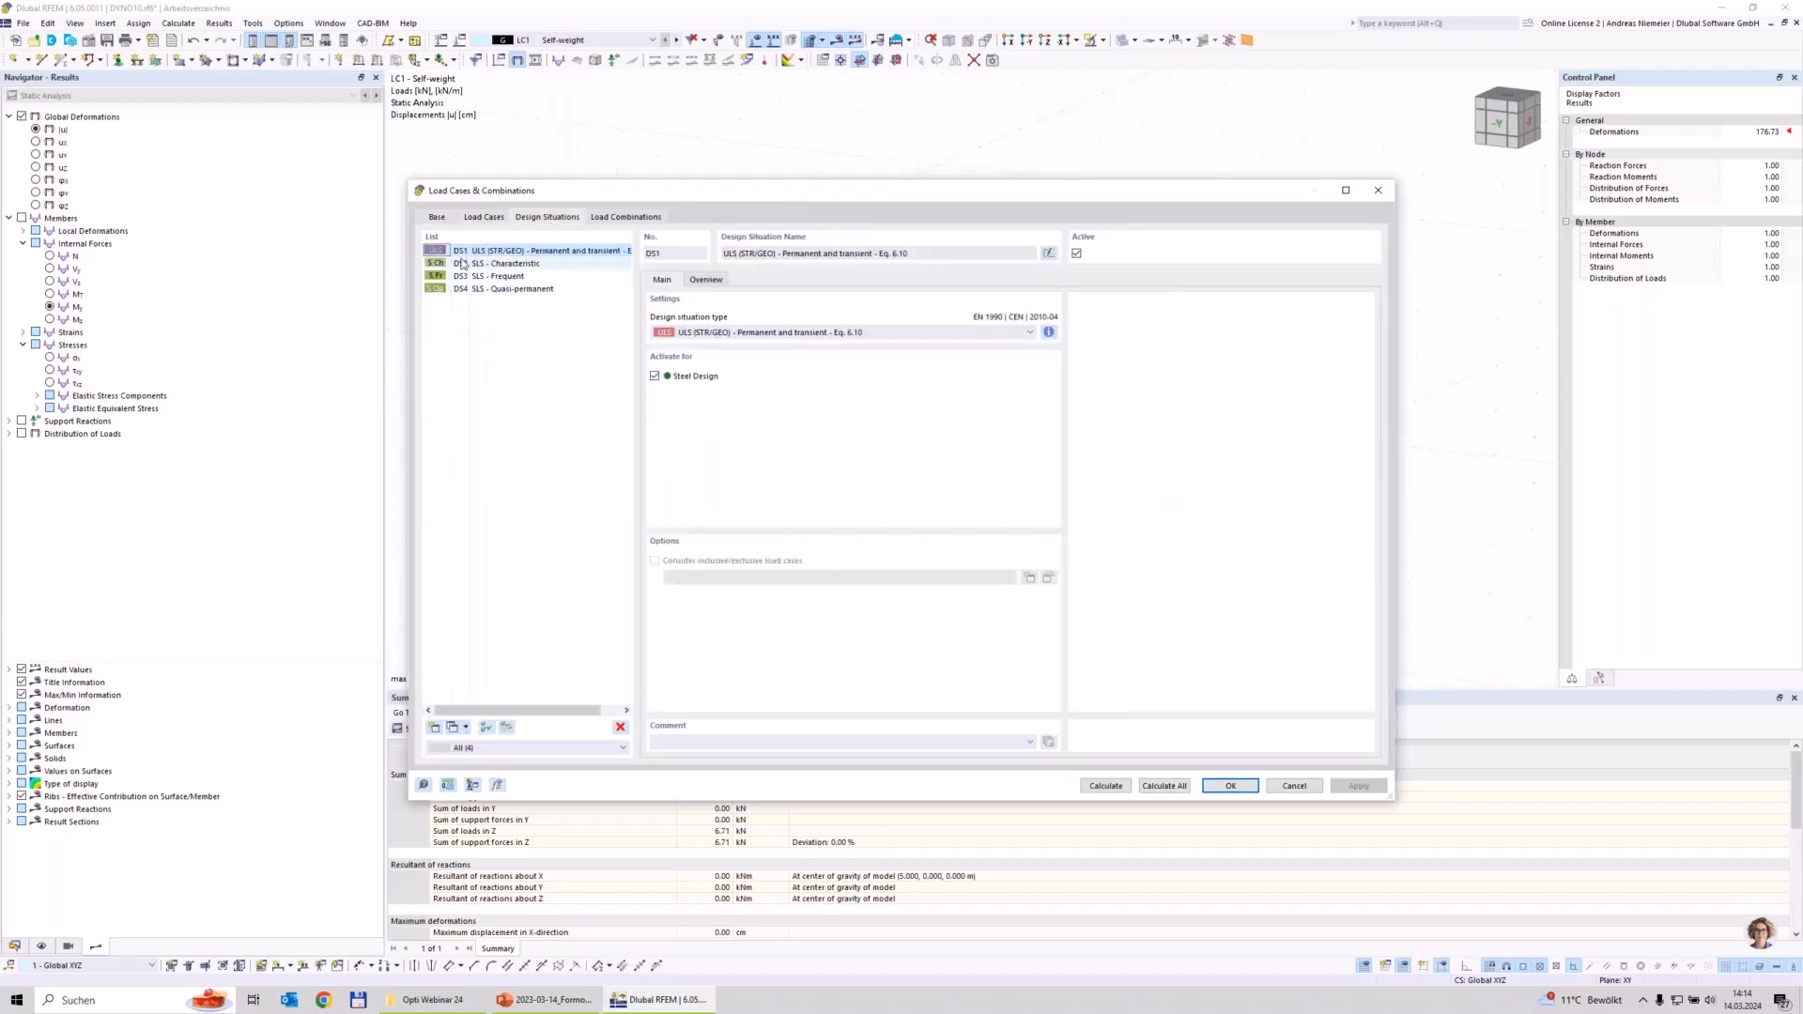
left_click_drag(509, 267, 521, 291)
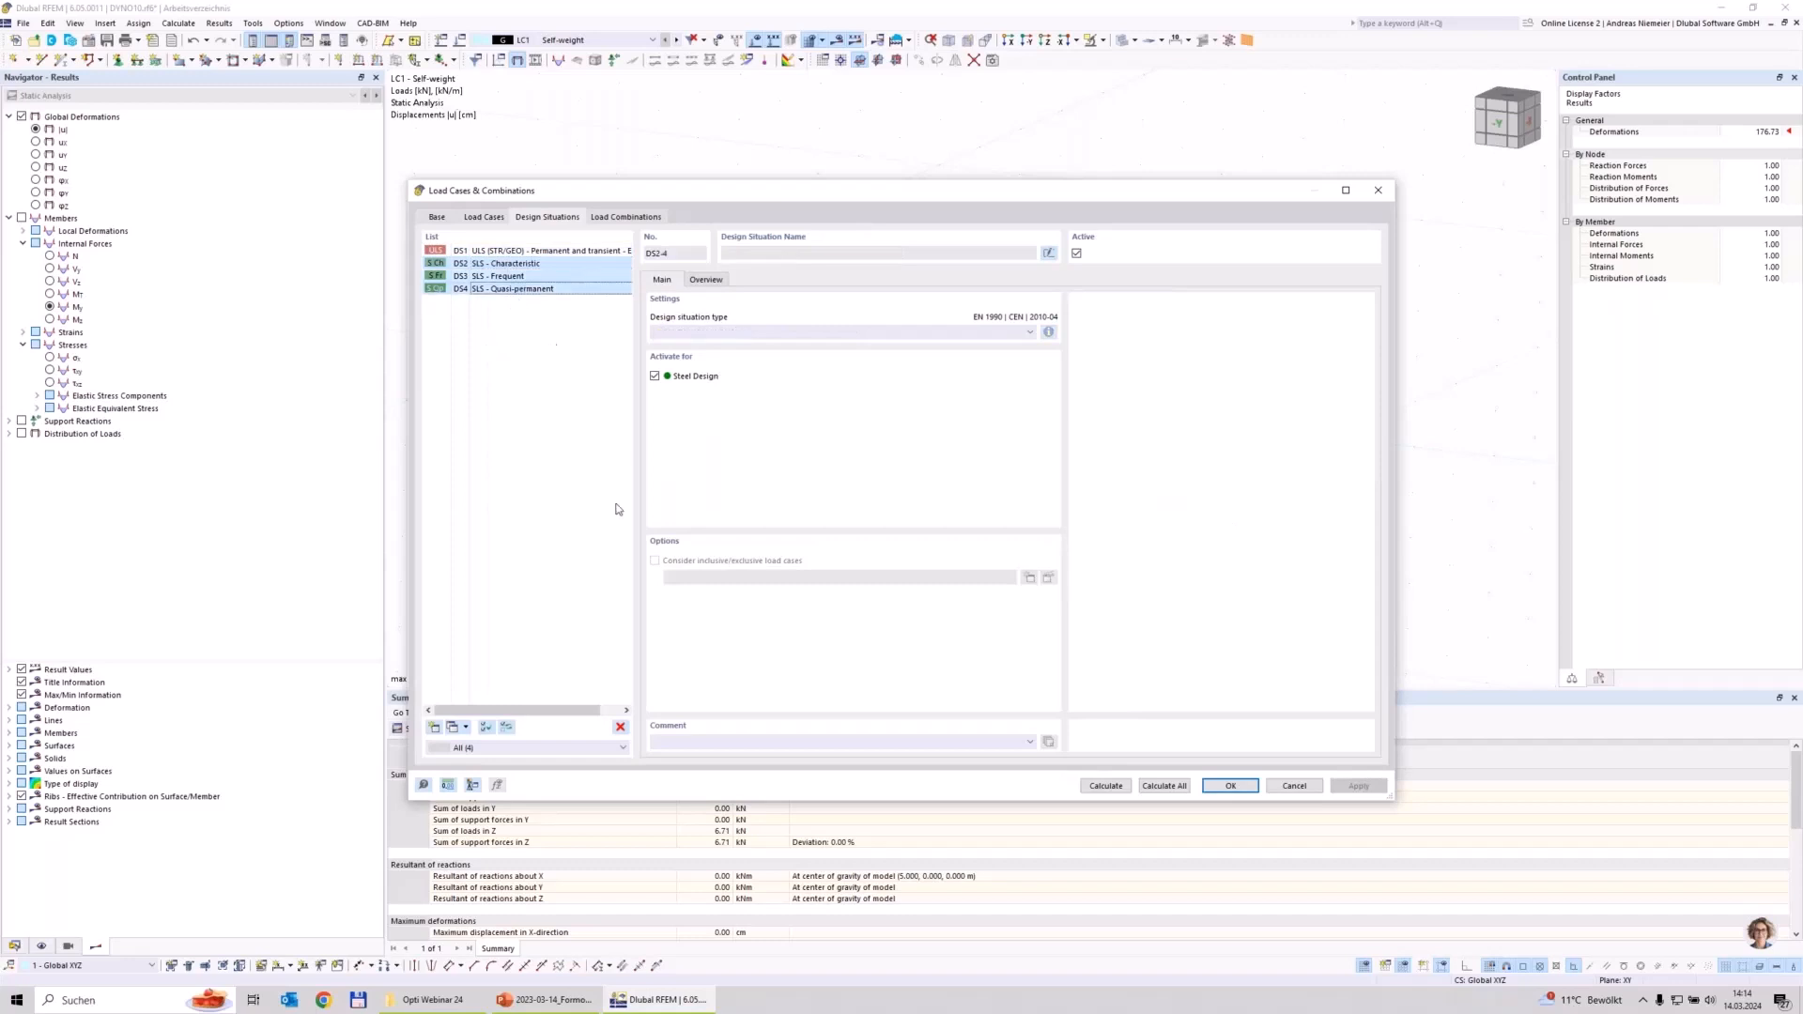
left_click(620, 728)
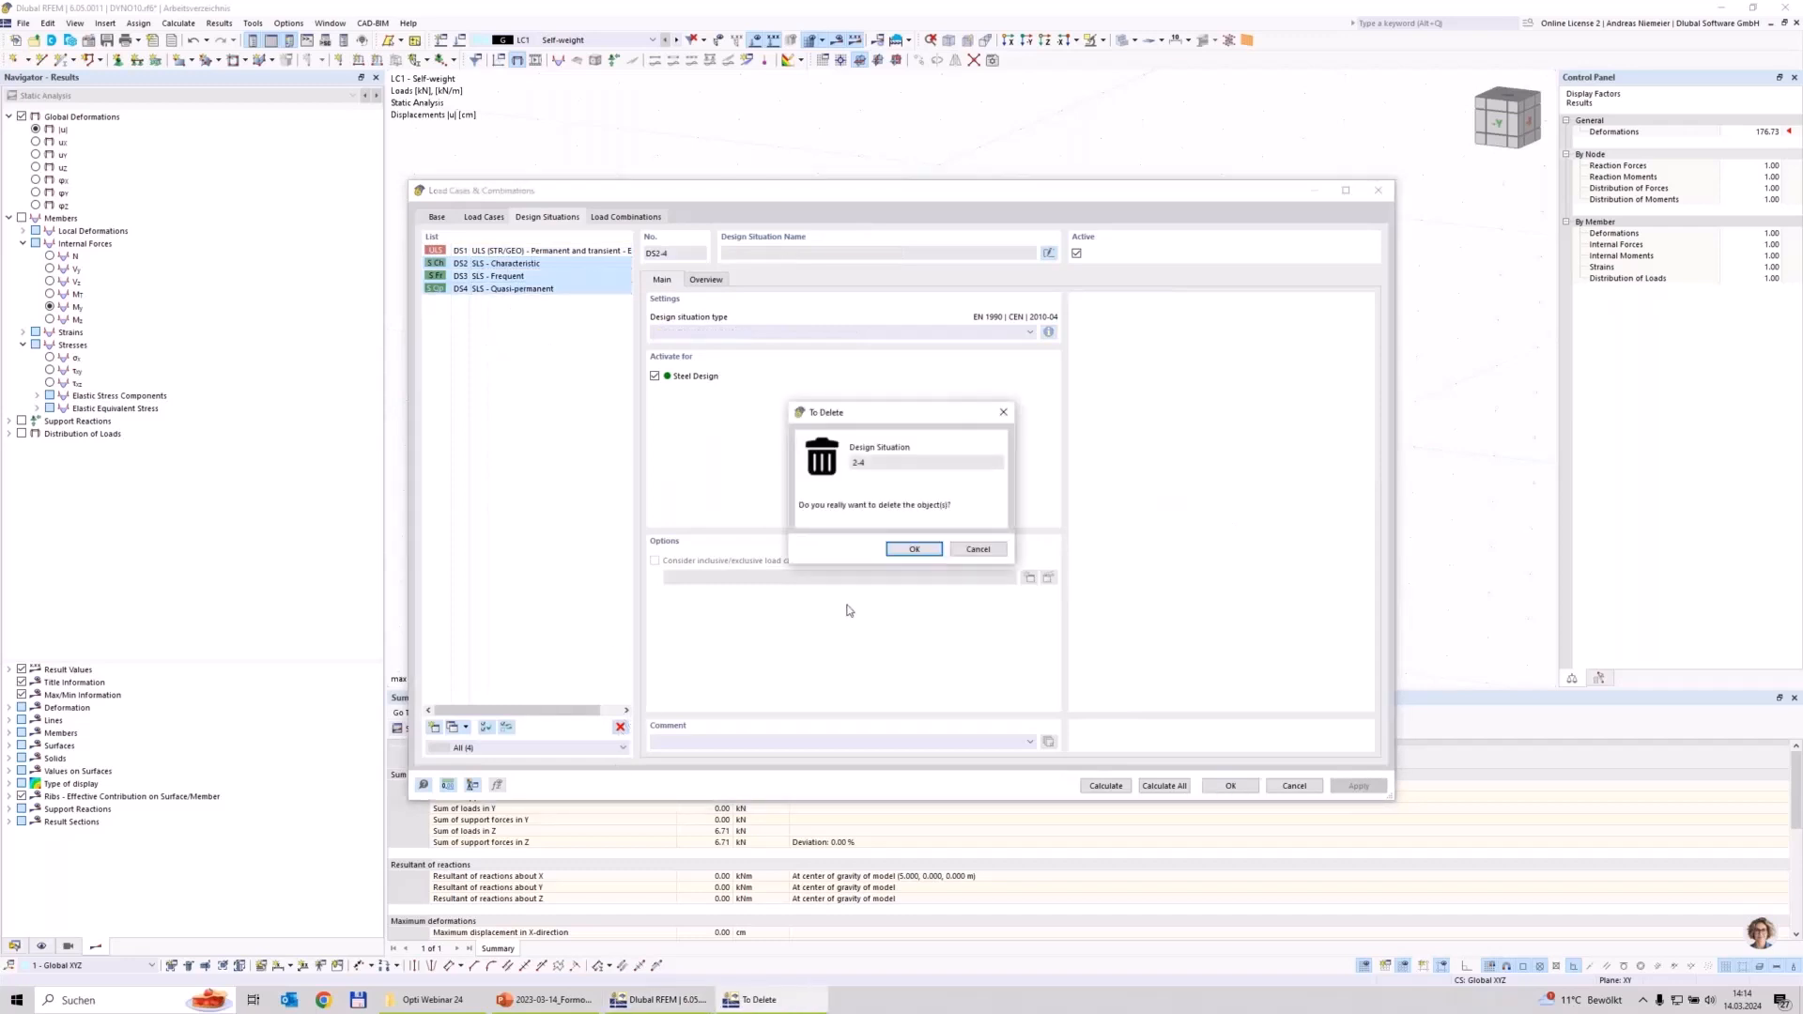
left_click(930, 554)
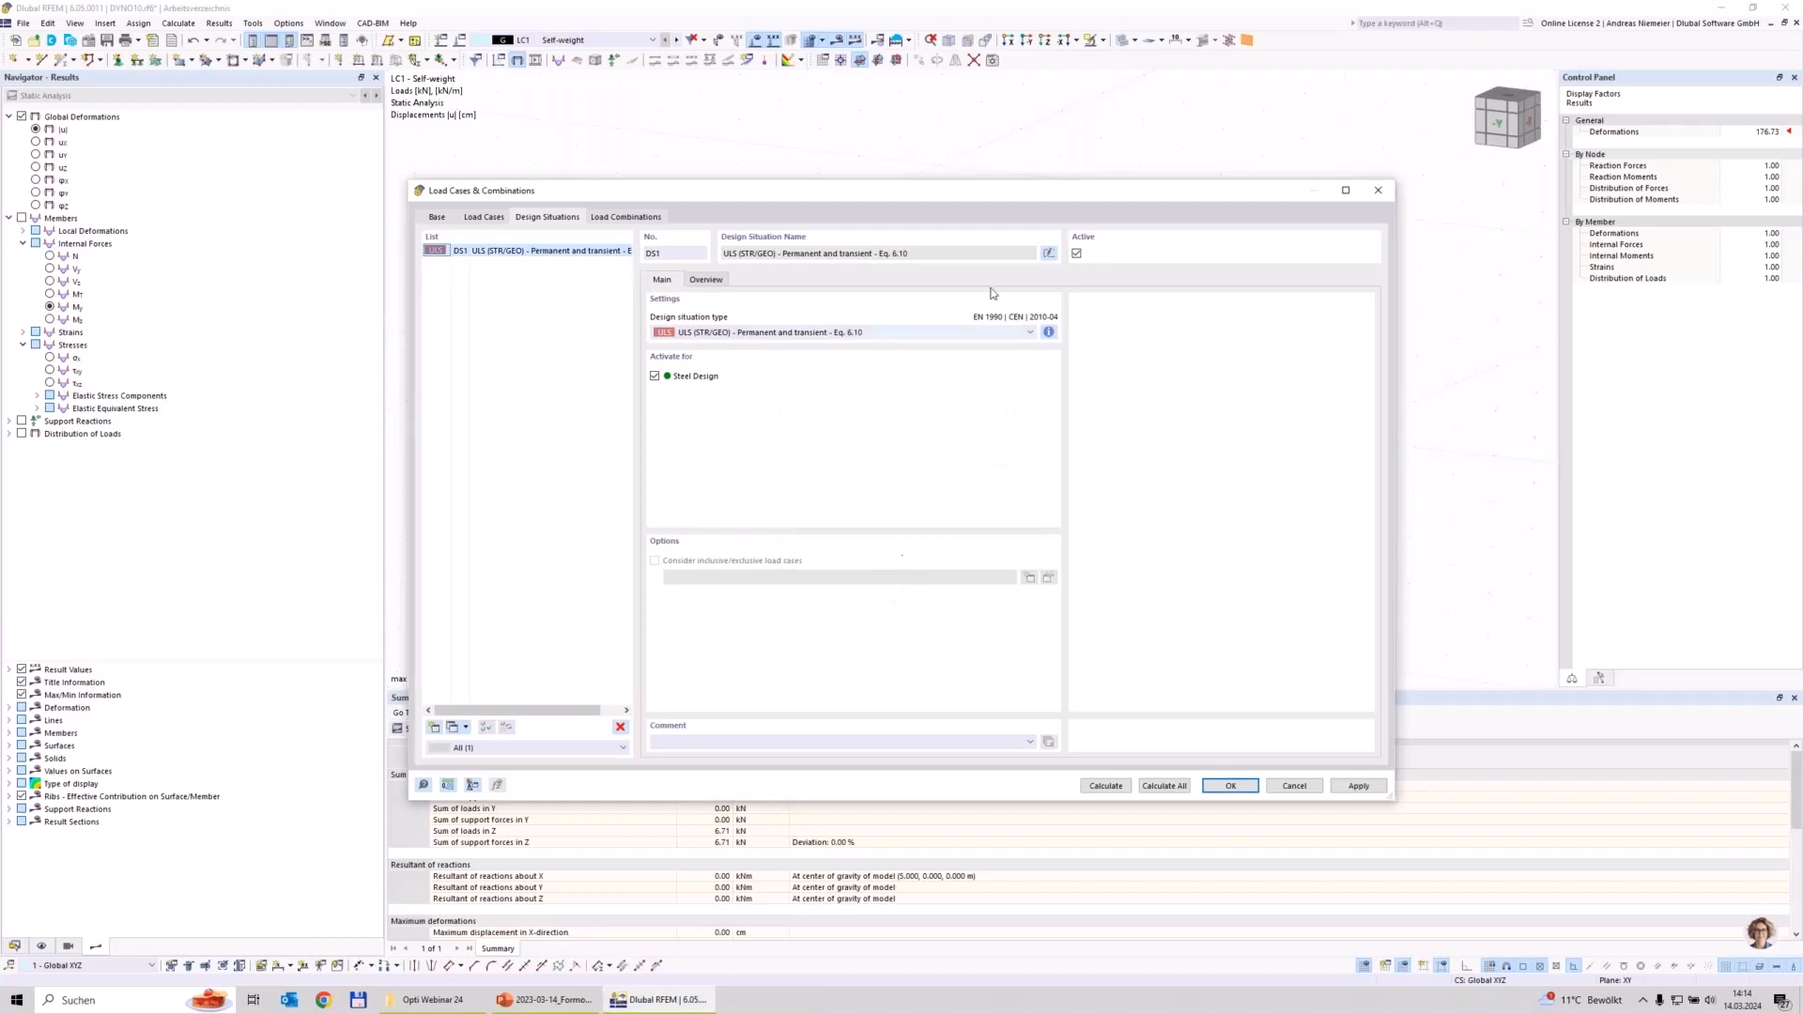
Step: Create load combination CO1 for design situation DS1 with geometrically linear static analysis and assign load case LC1 to it
left_click(621, 218)
left_click(433, 729)
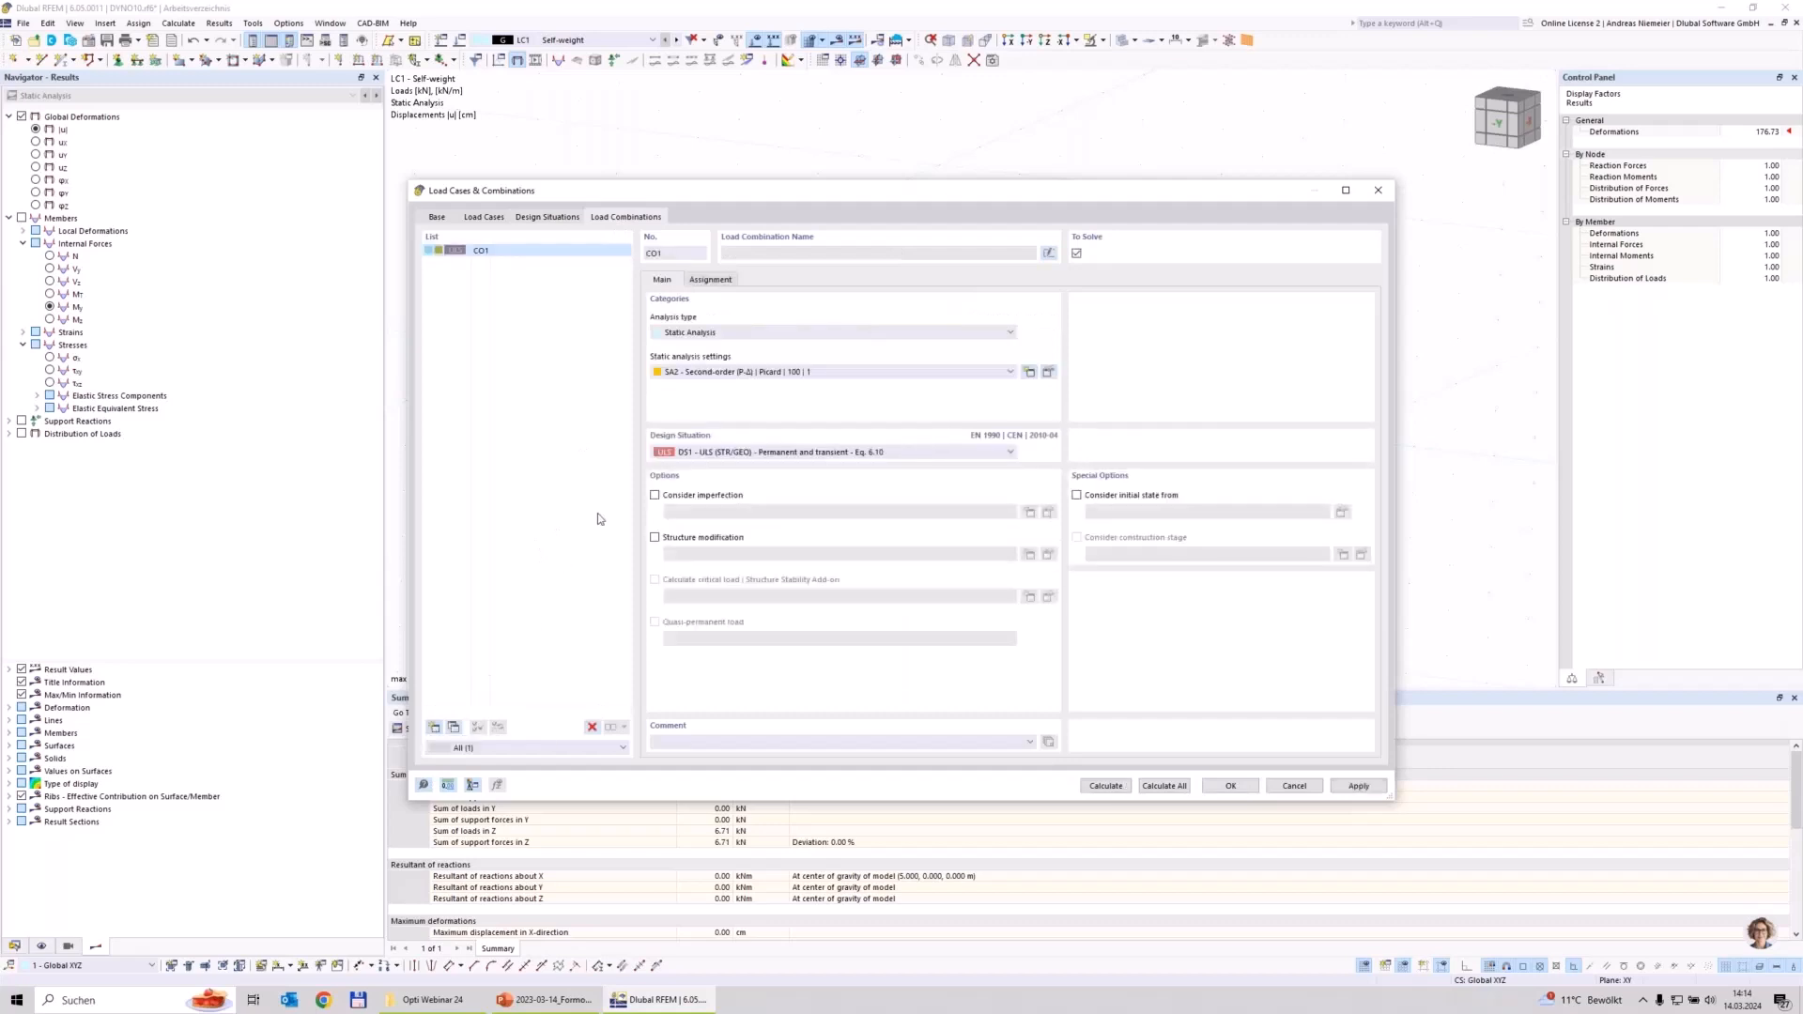
left_click(704, 374)
left_click(704, 390)
left_click(708, 281)
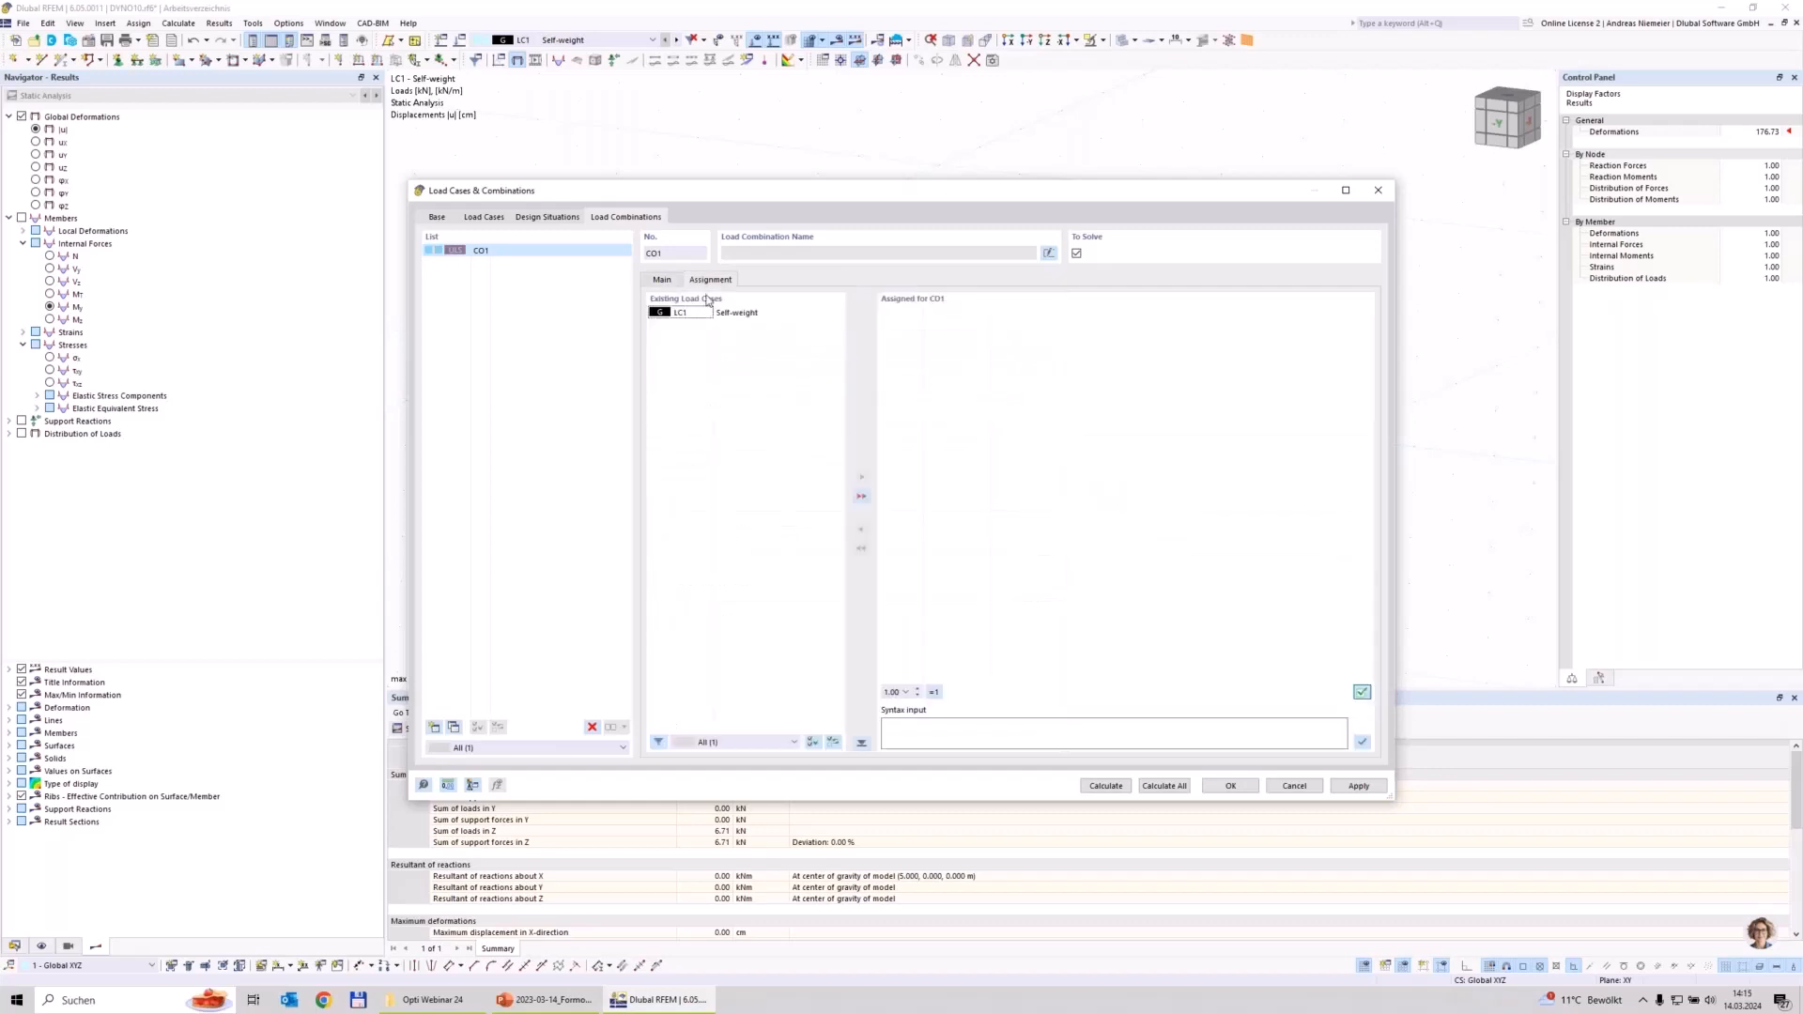
double_click(685, 312)
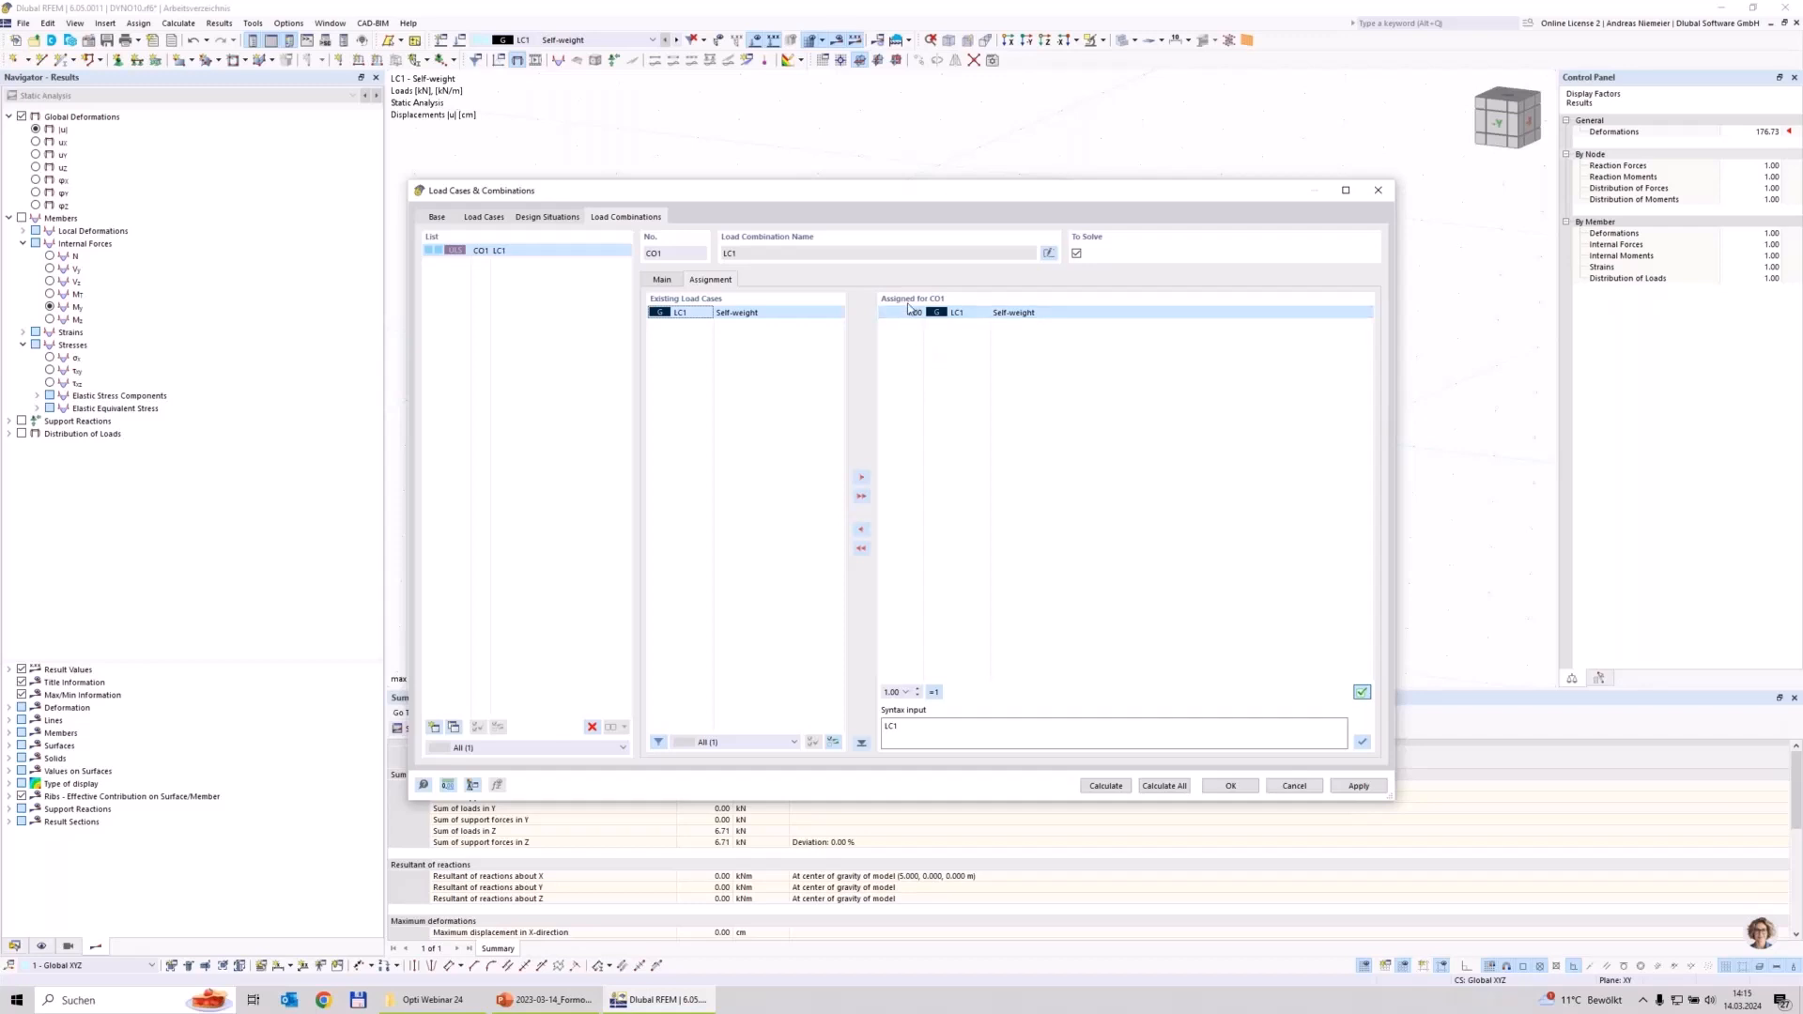
Step: Accept the load combination setup with CO1 and run the steel design calculation
left_click(1039, 312)
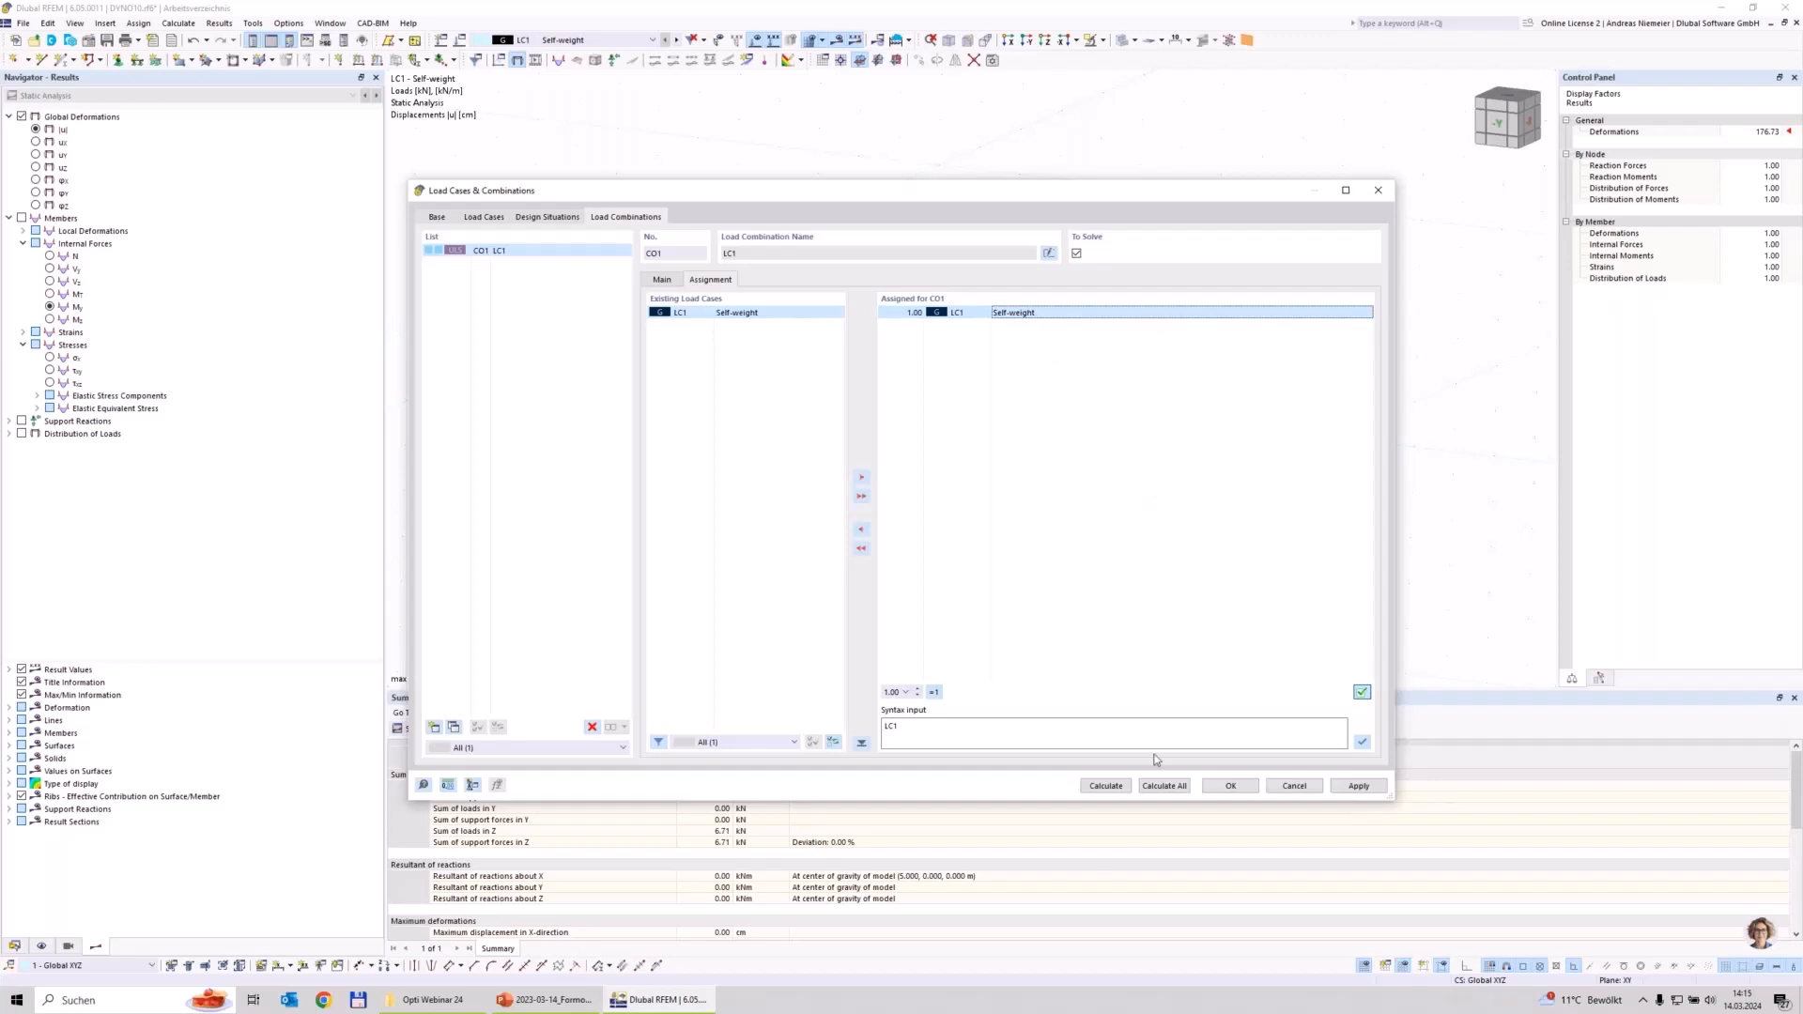
left_click(1238, 790)
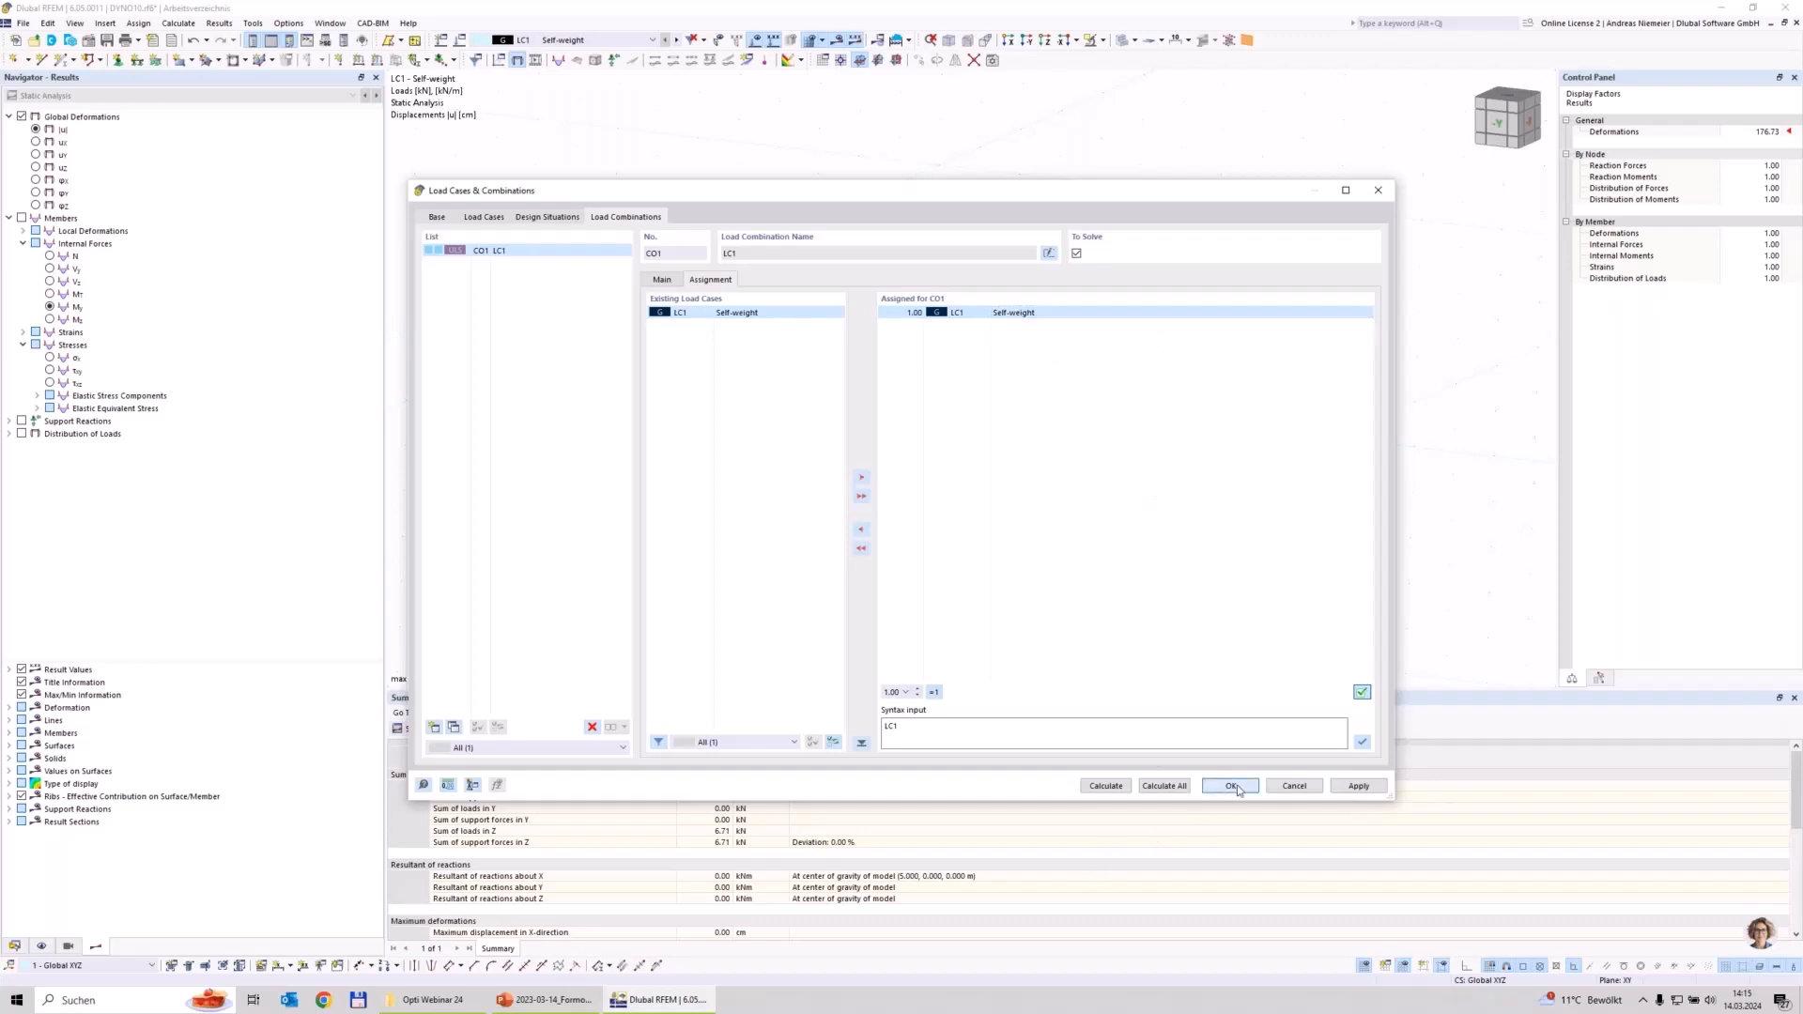
left_click(908, 41)
left_click(919, 62)
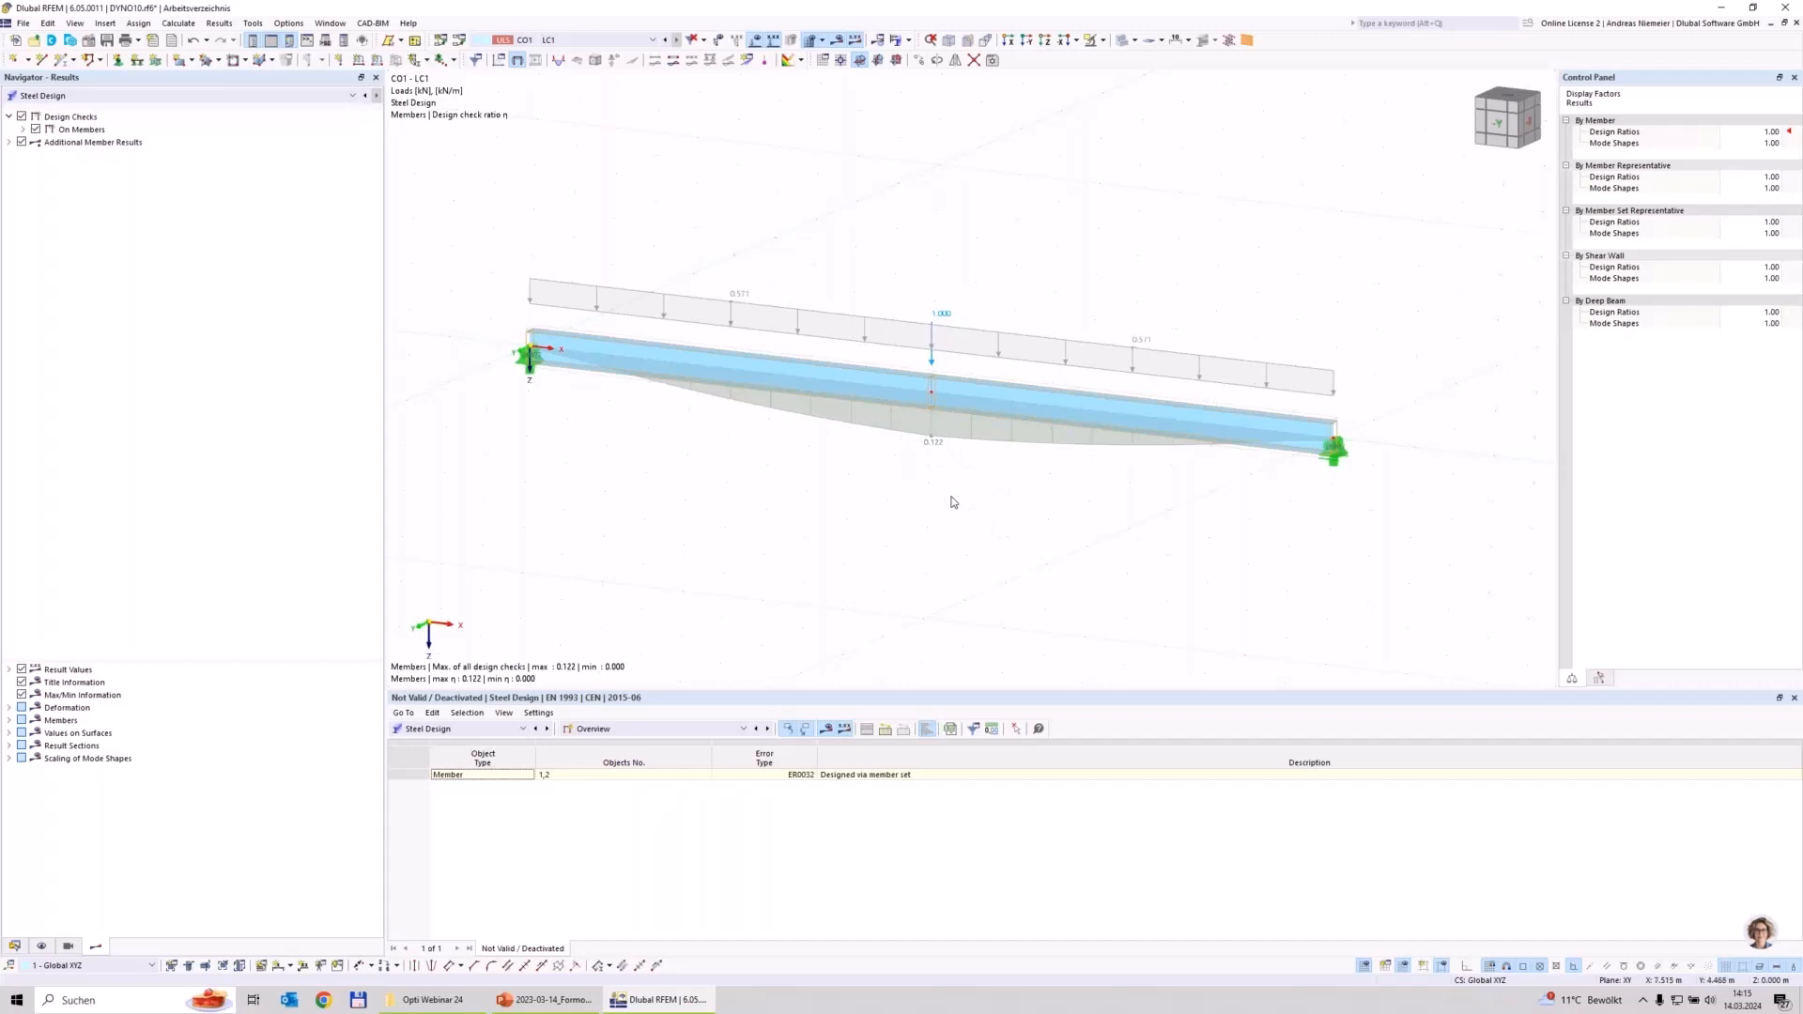
Step: Show the design ratios on members and examine the check details of the lateral-torsional buckling stability check for the member set
left_click(646, 732)
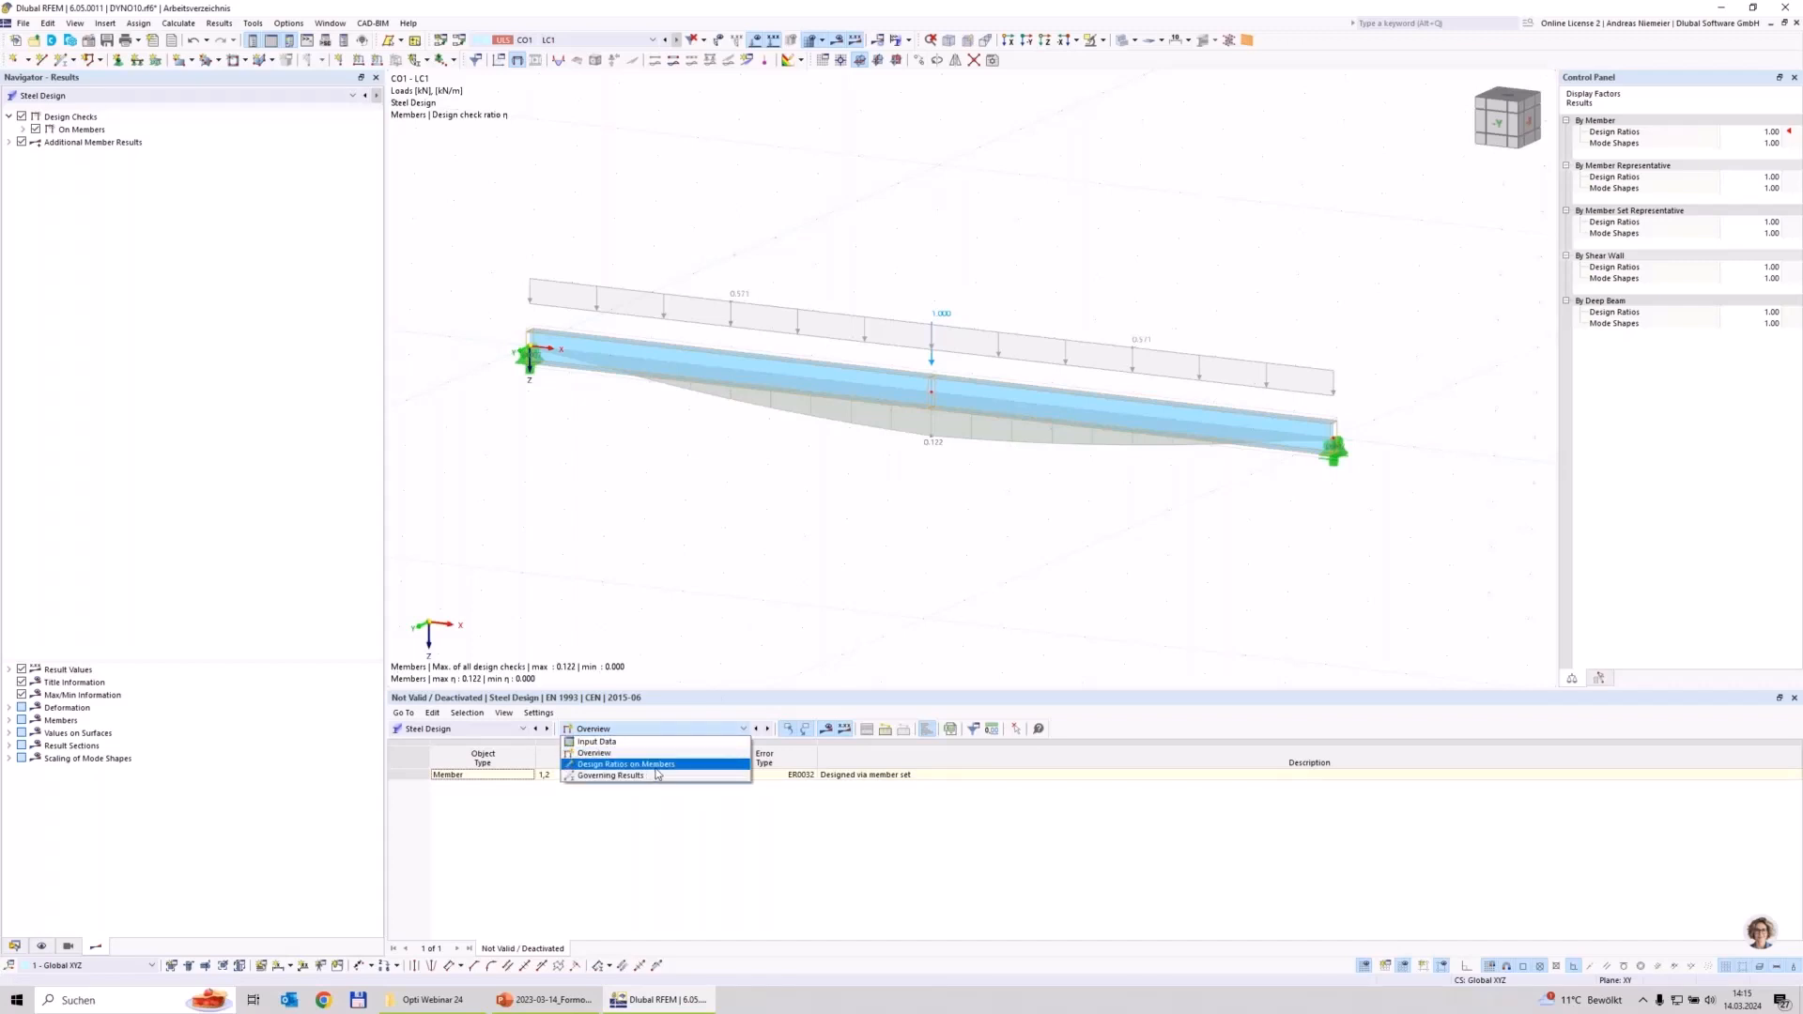
left_click(657, 770)
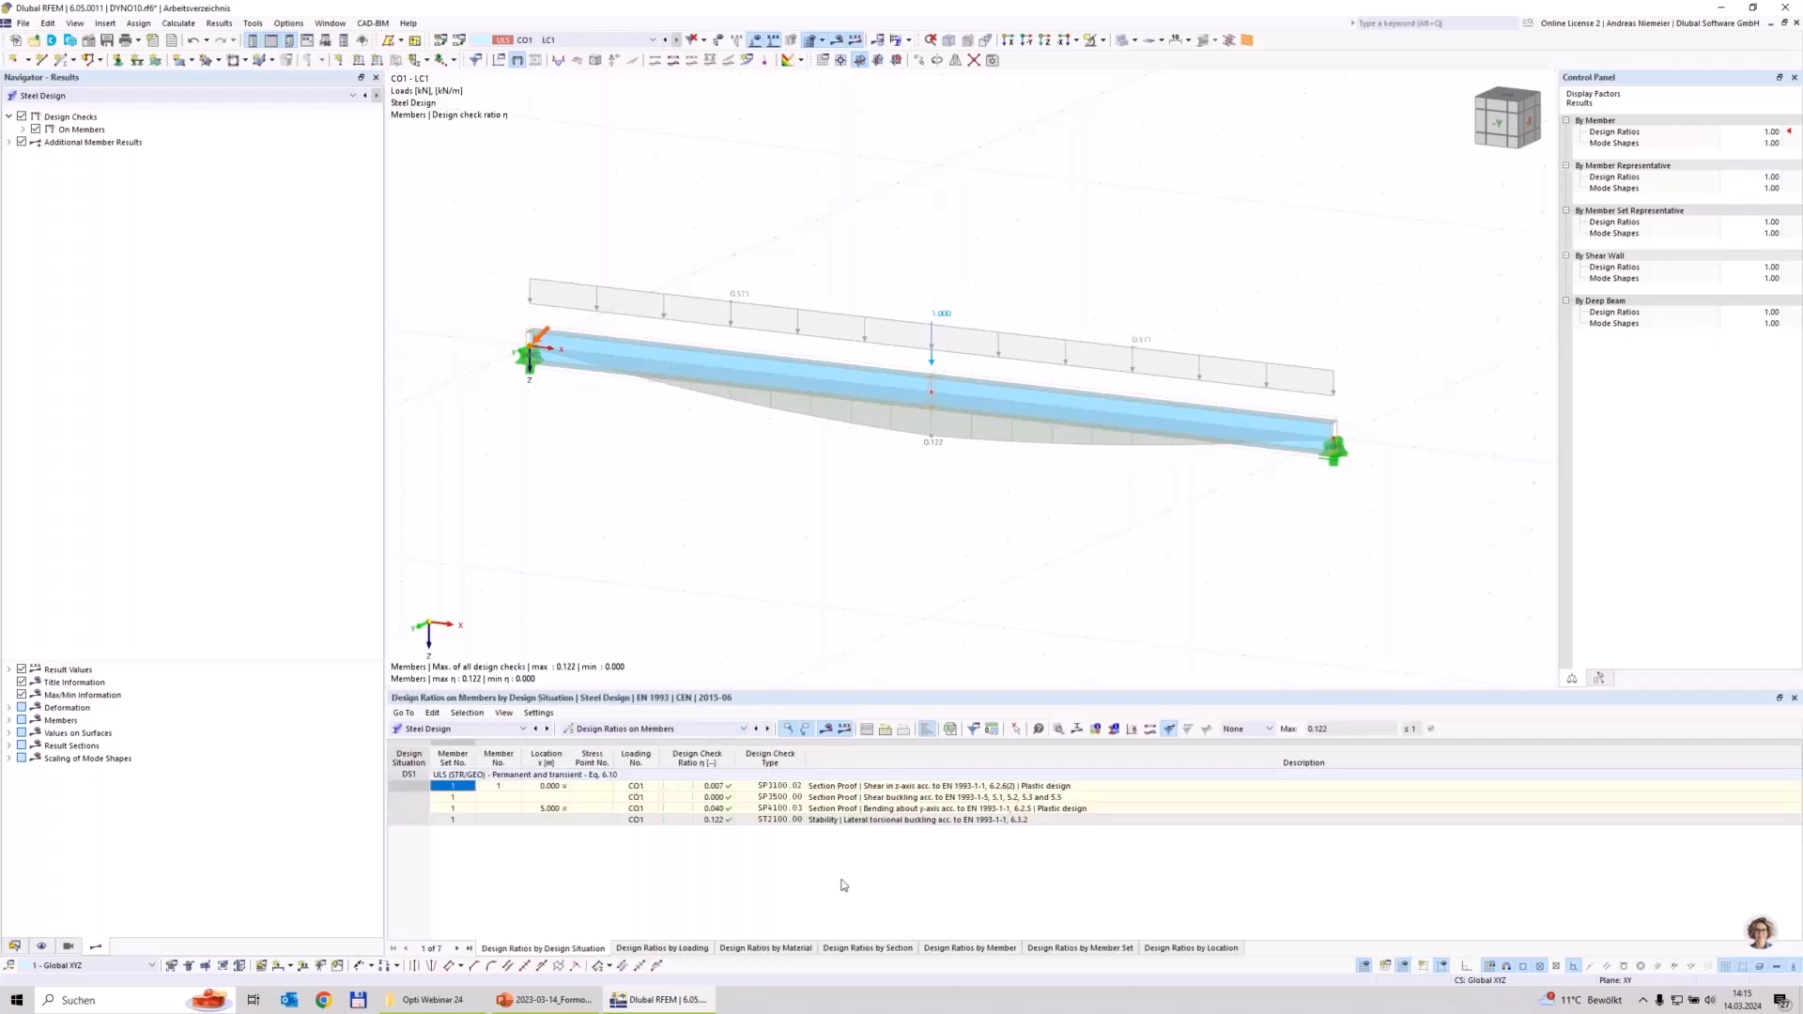
left_click(822, 788)
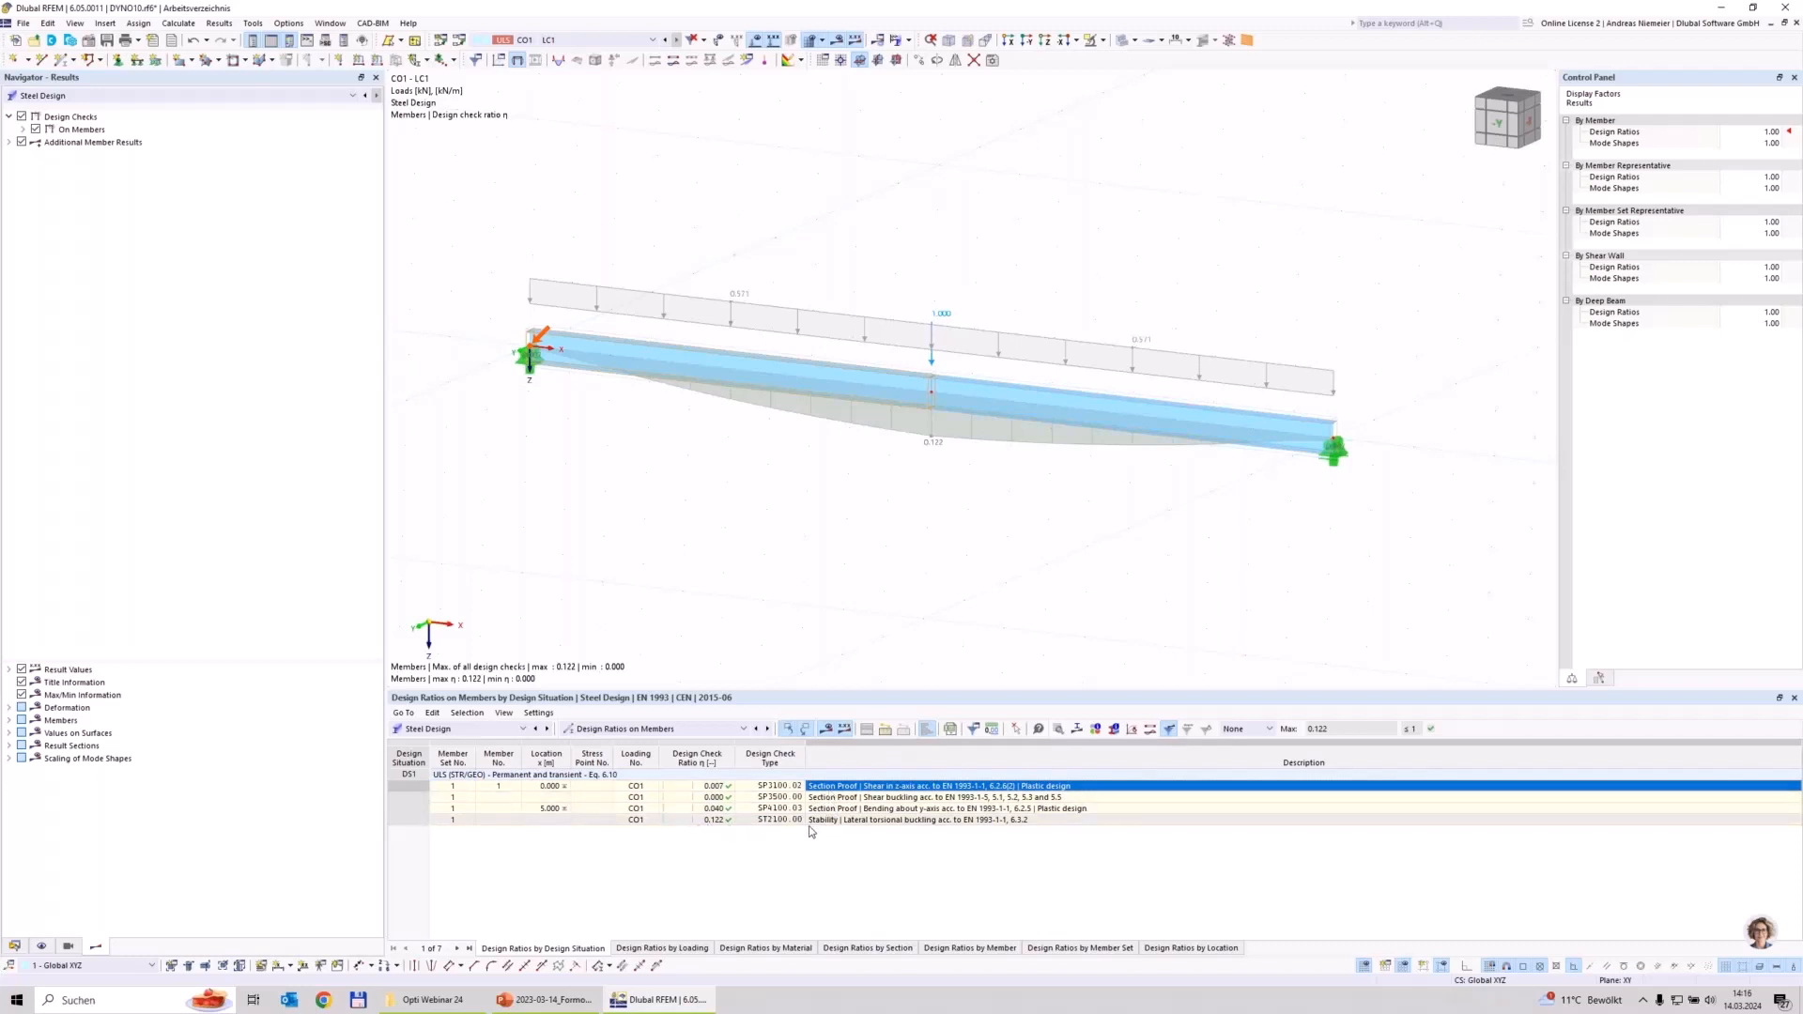
left_click(856, 821)
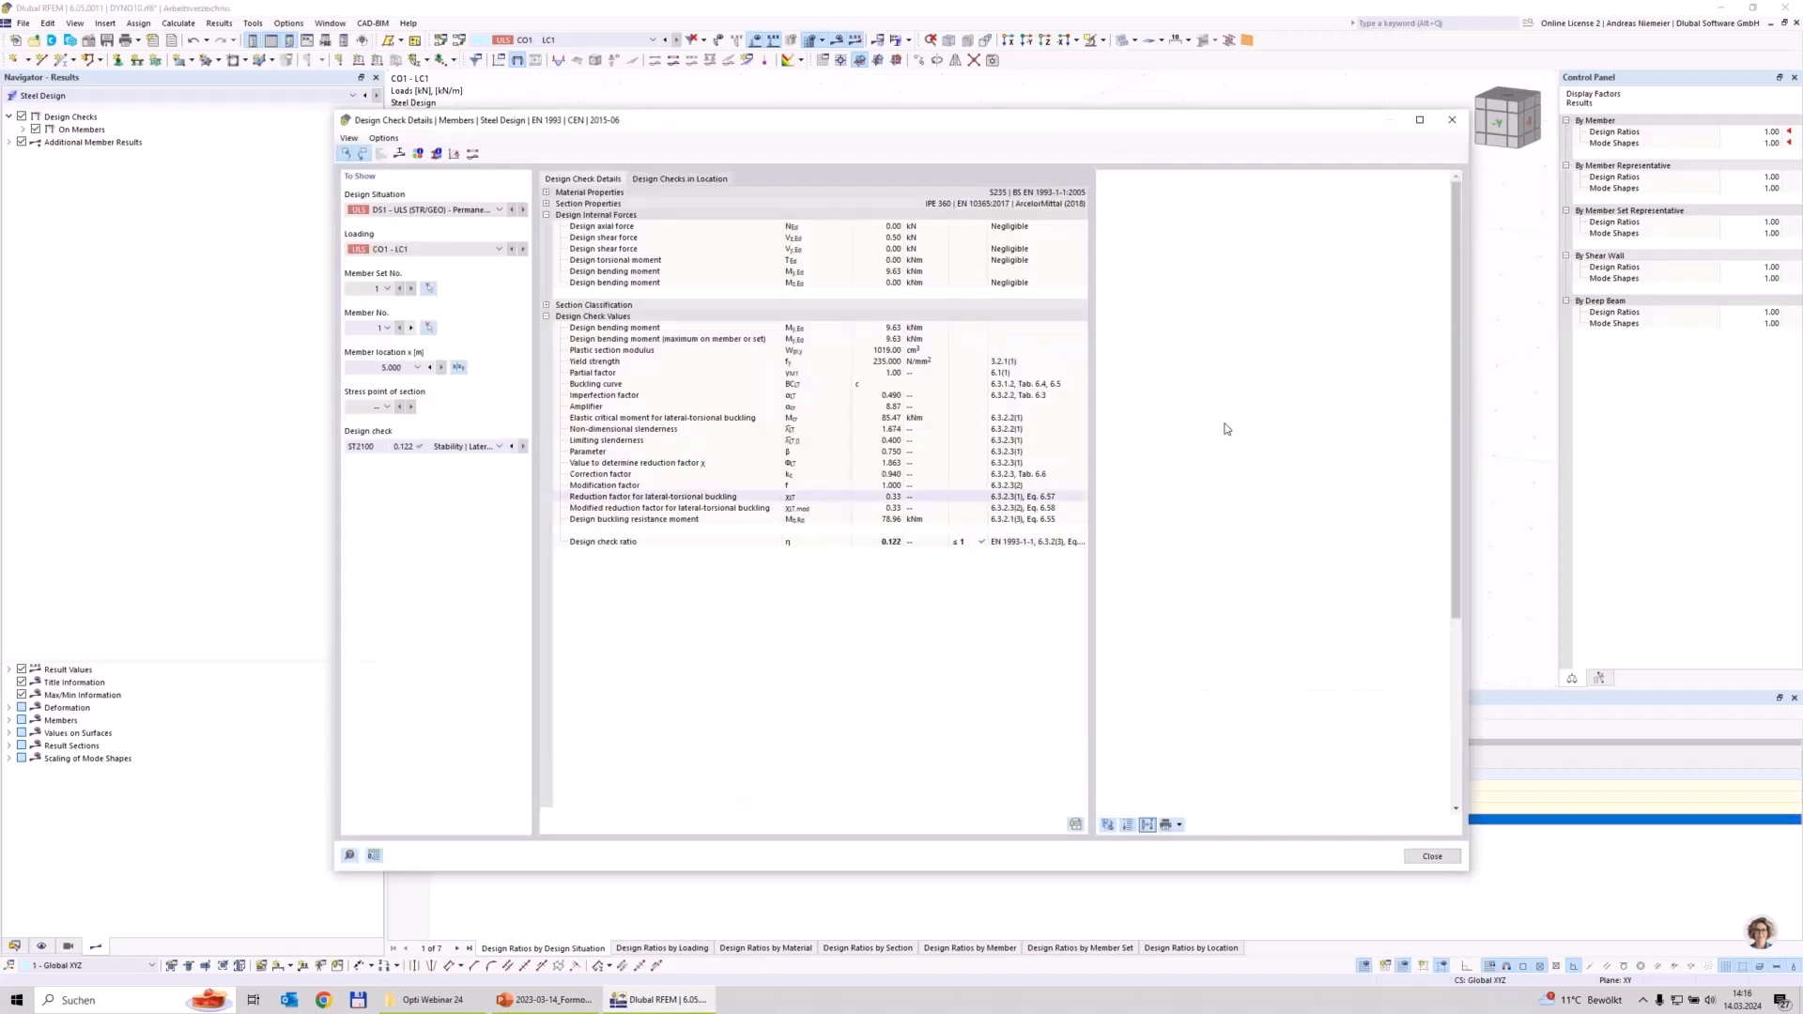
scroll(1143, 282, "down", 2)
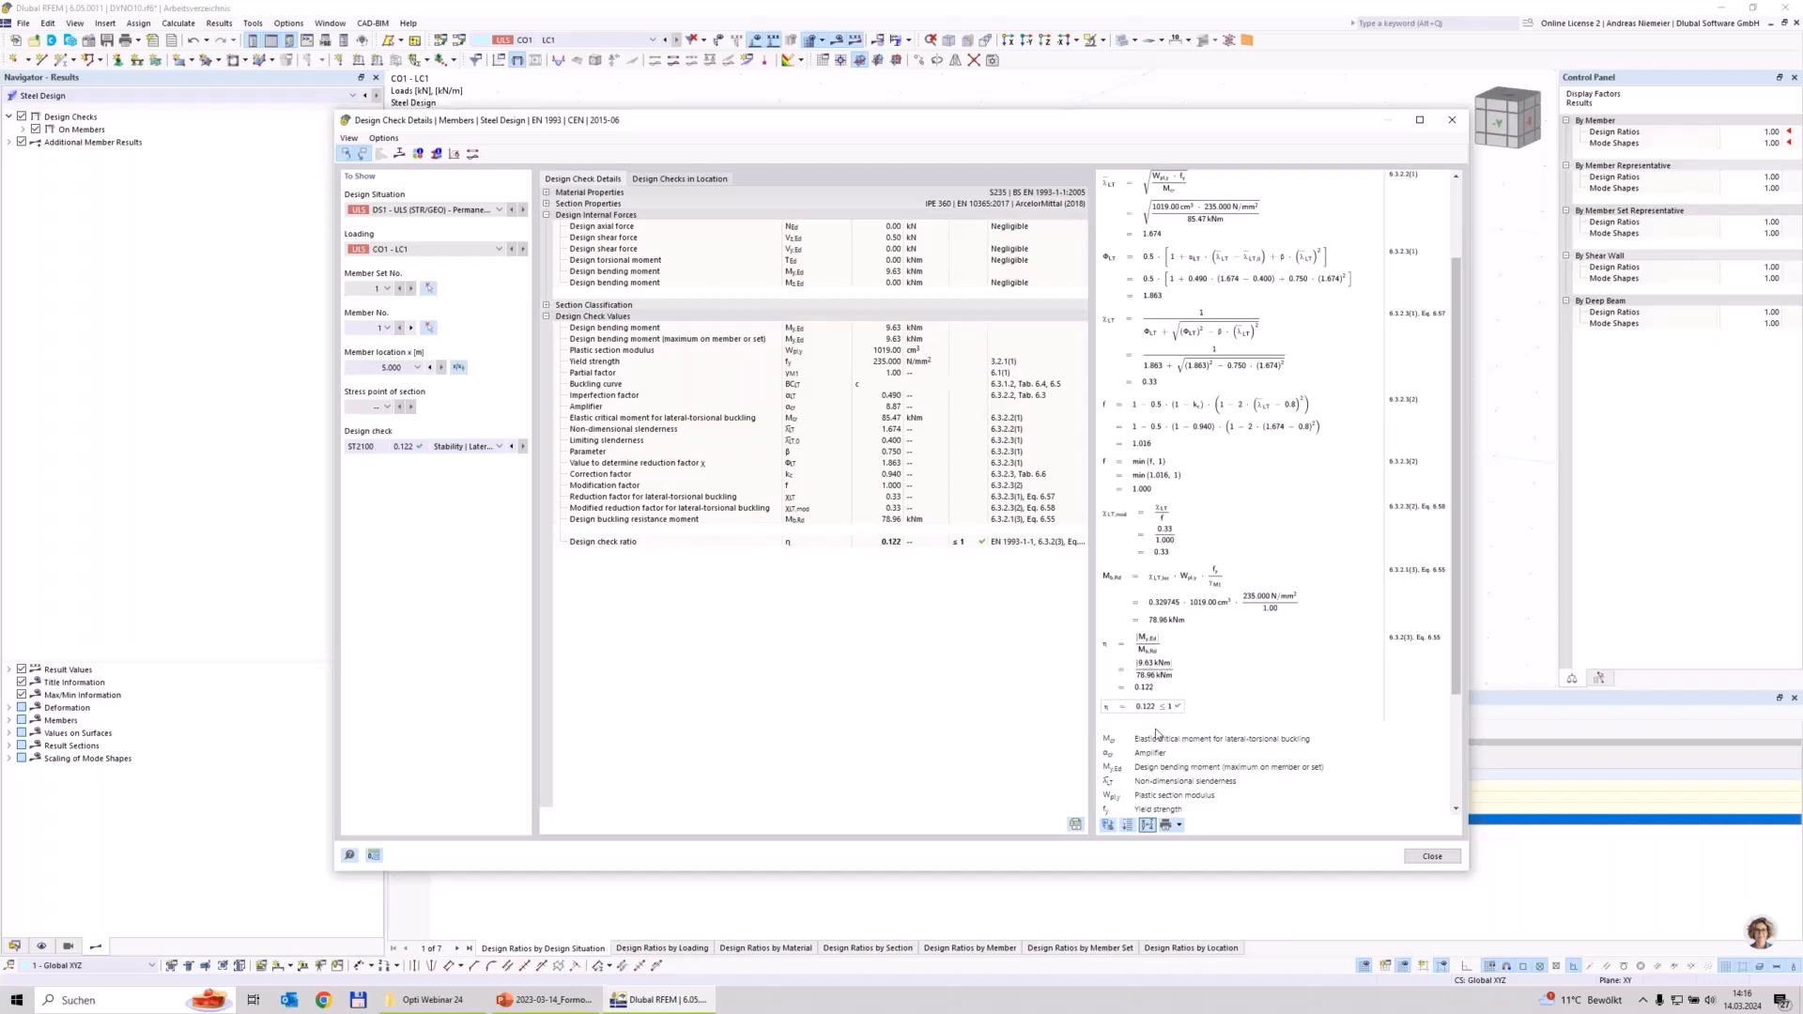
left_click(1432, 856)
Step: Display the buckling mode shape of the member set as colored sections and examine it from several angles
middle_click_drag(928, 581, 845, 580, "ctrl")
middle_click_drag(985, 508, 930, 460, "ctrl")
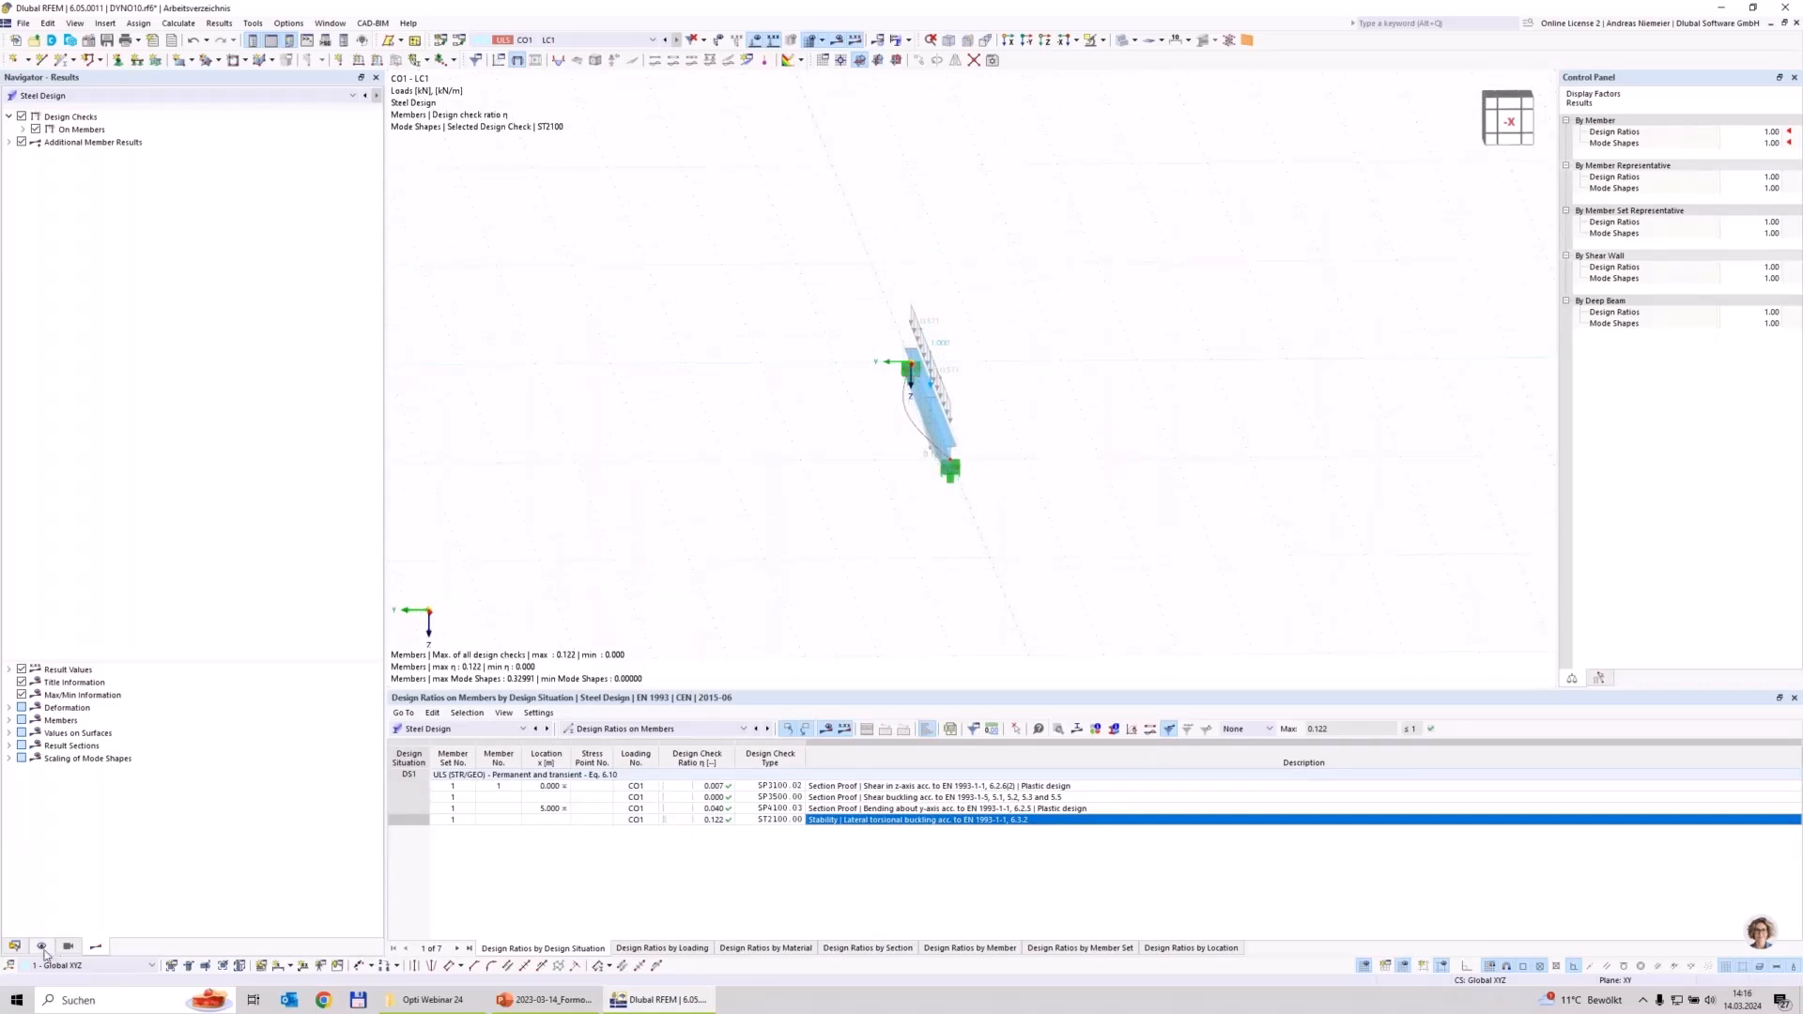
left_click(9, 708)
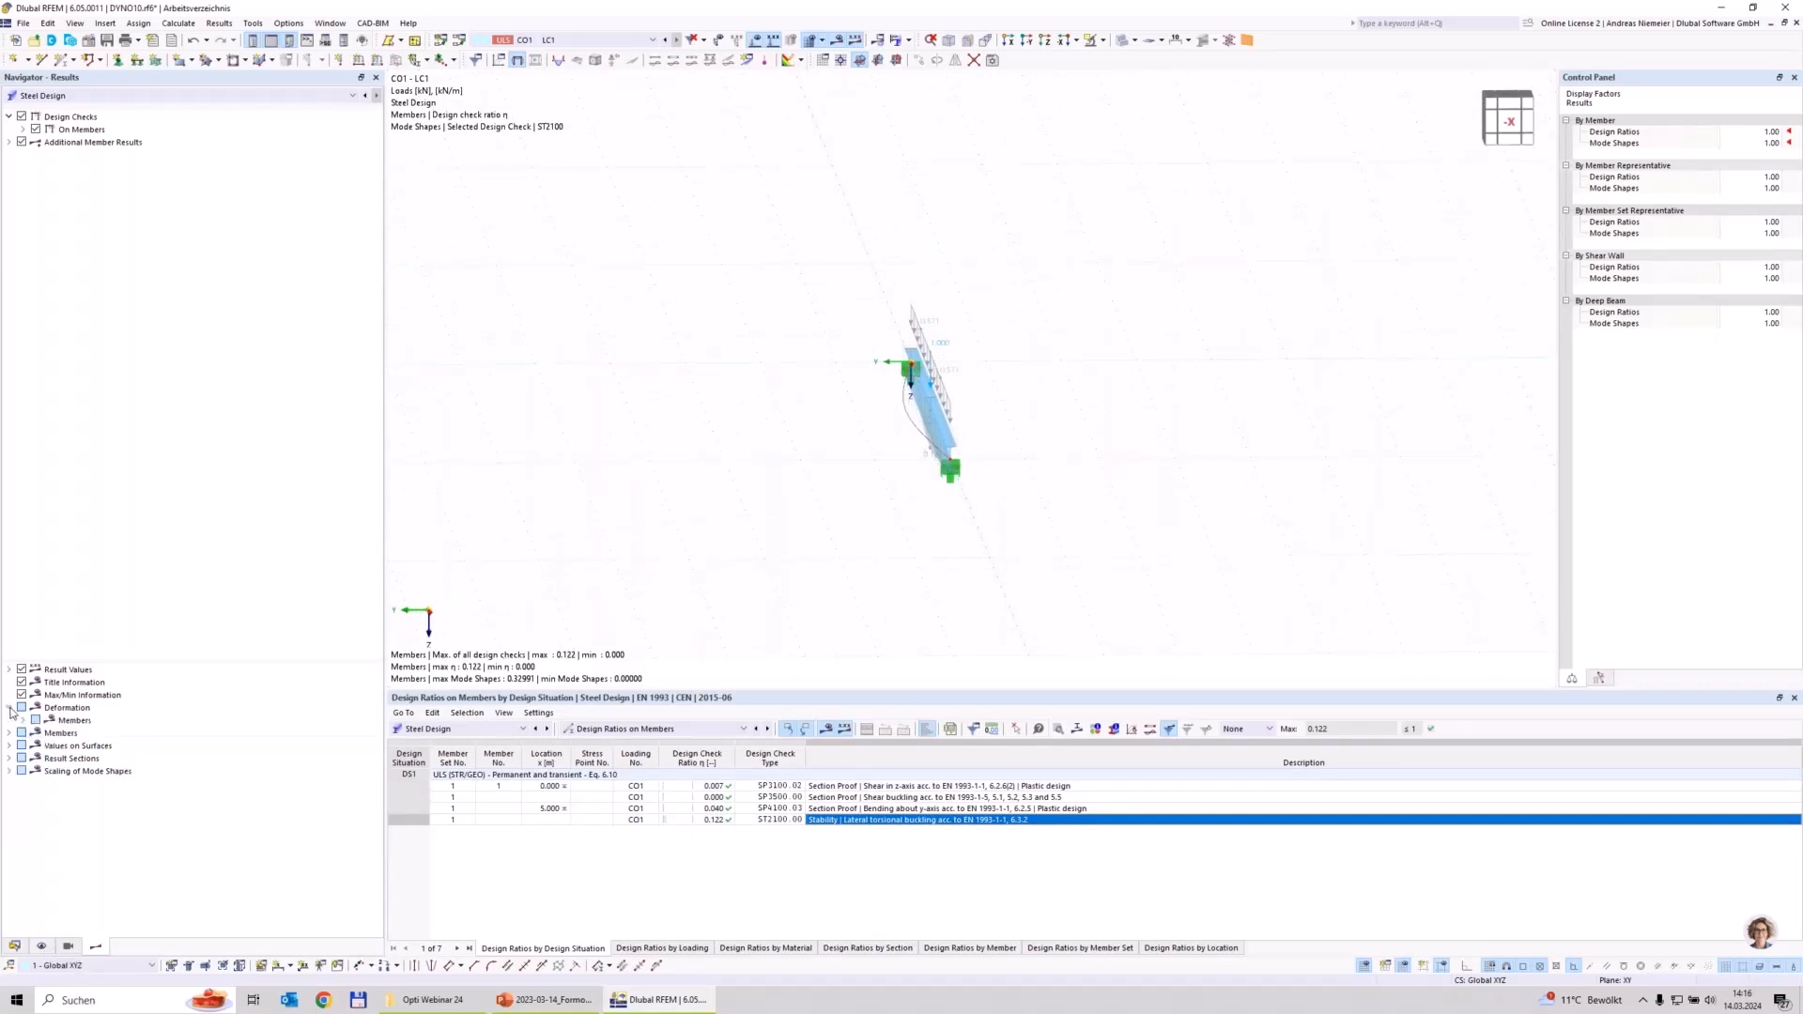
left_click(23, 721)
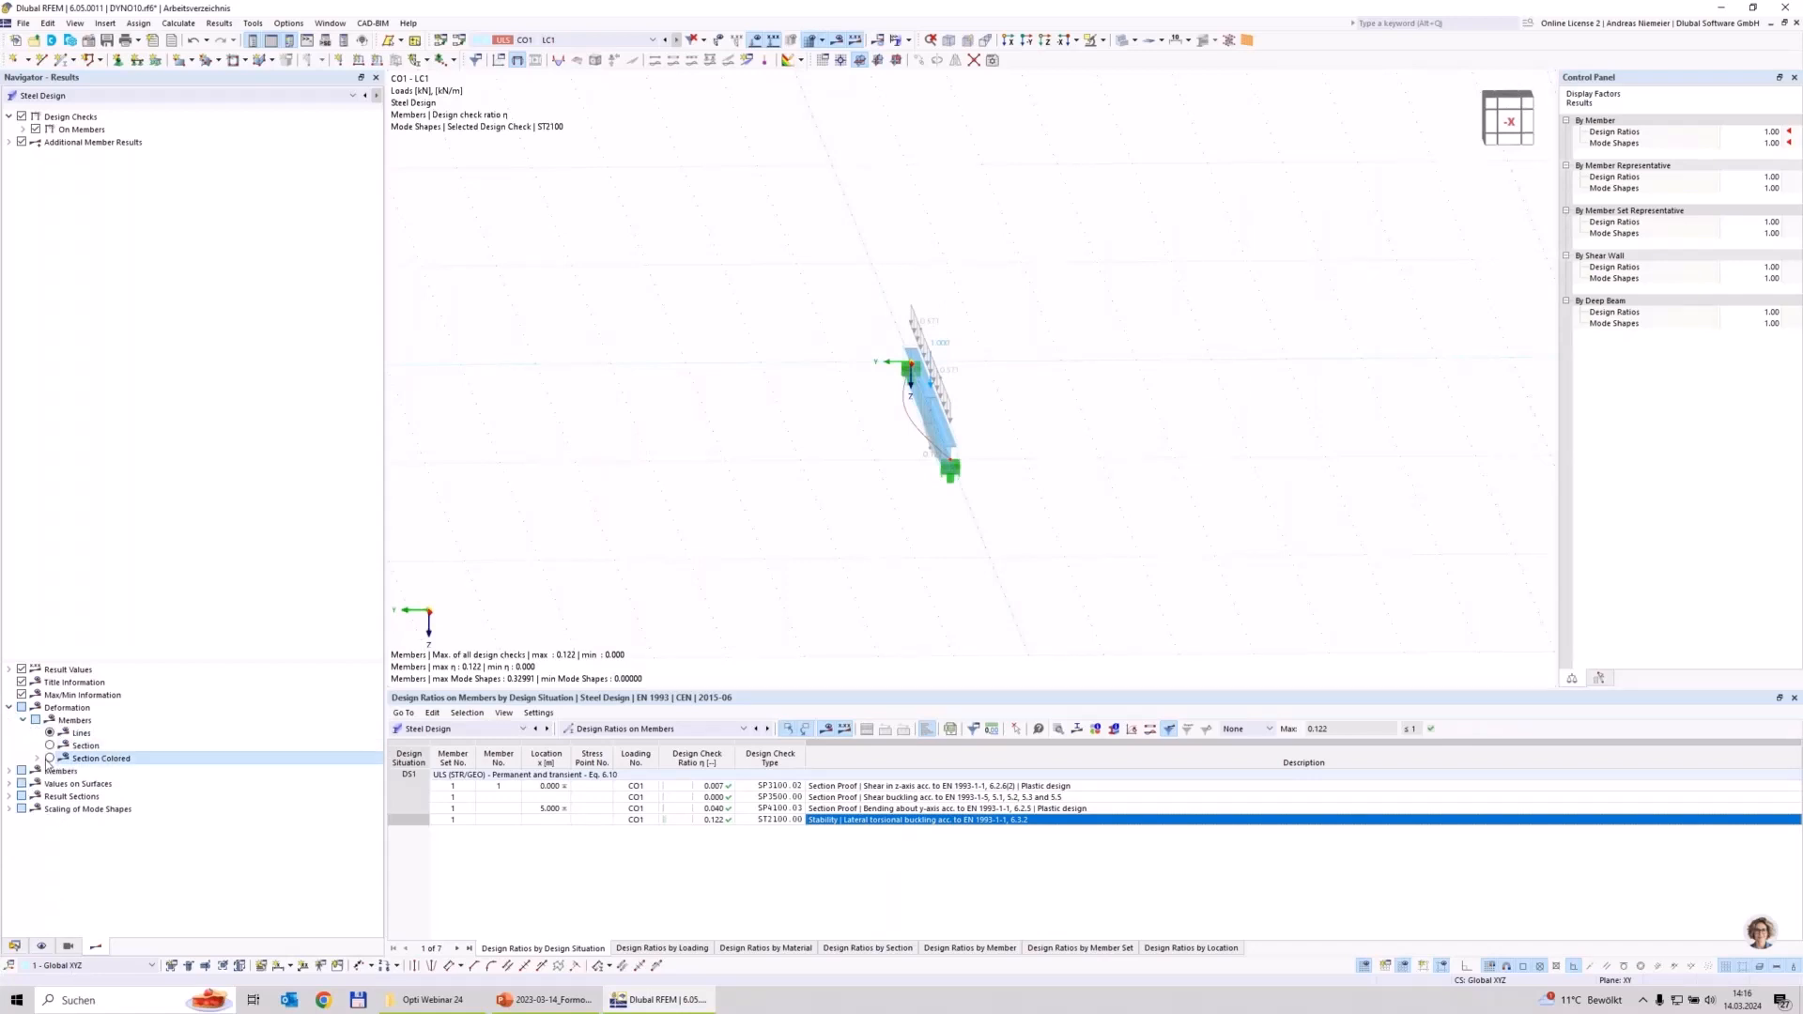
left_click(49, 759)
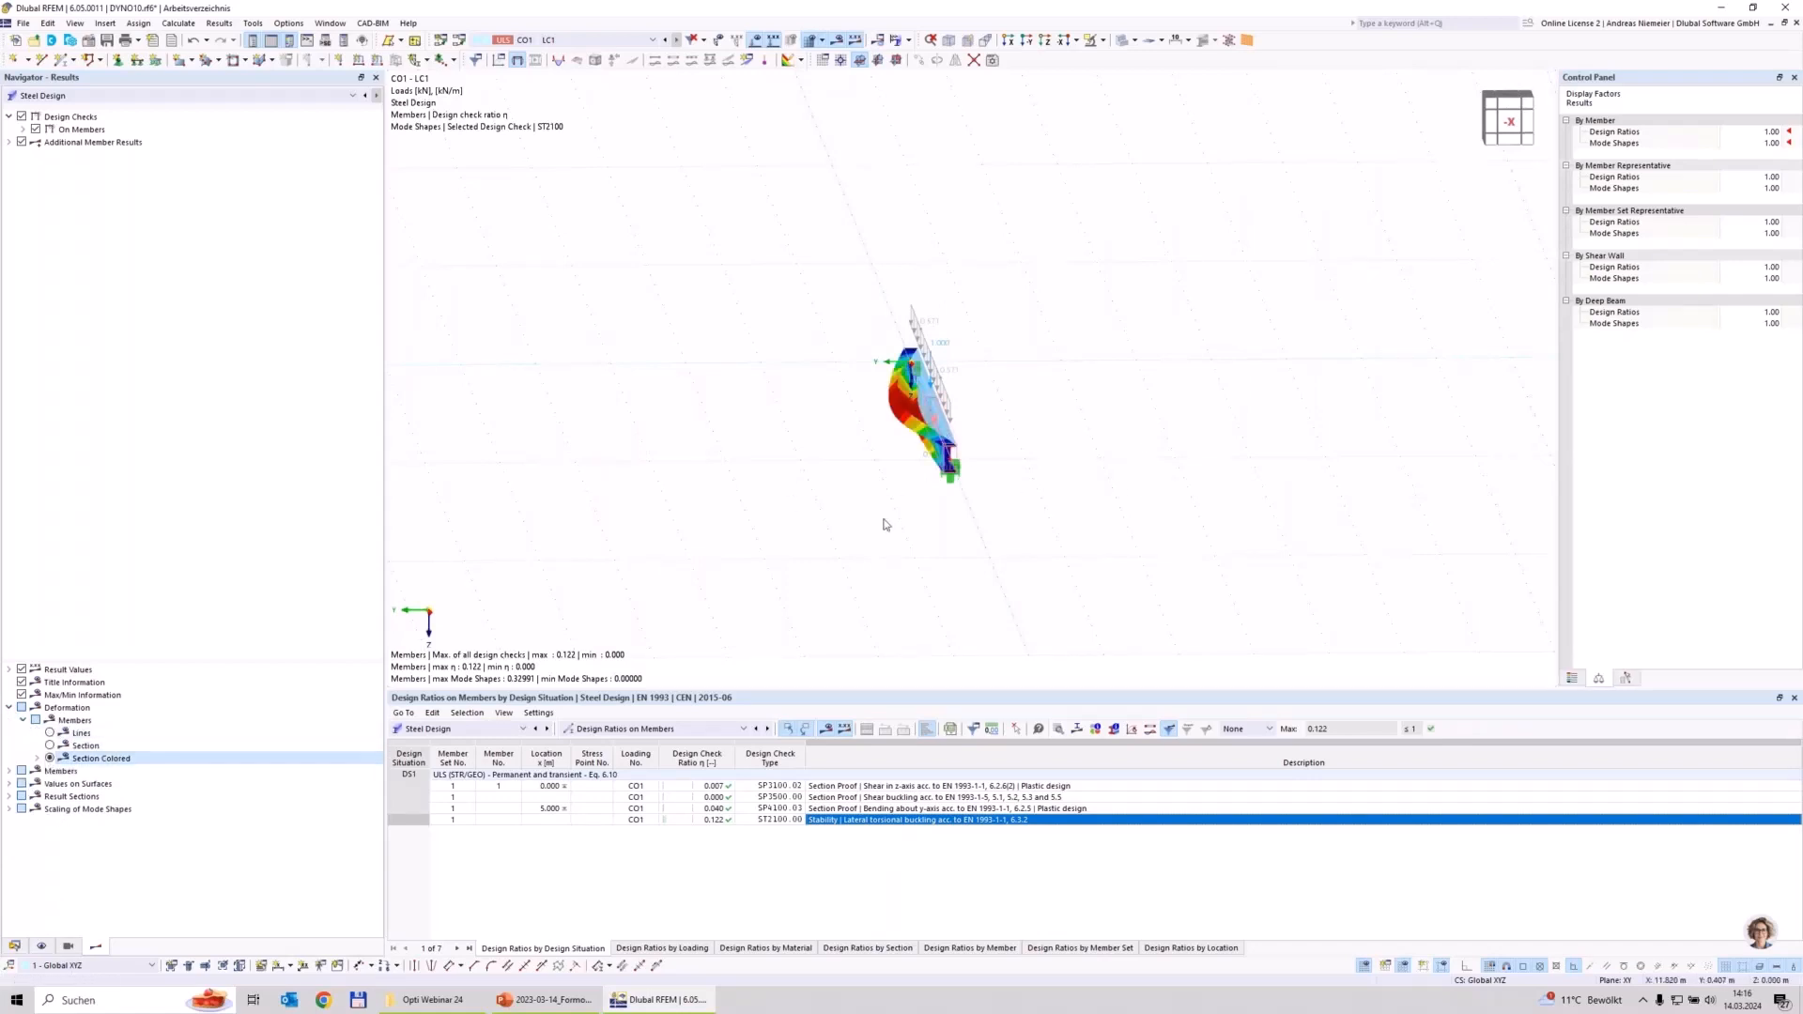
middle_click_drag(851, 470, 933, 470, "ctrl")
scroll(1033, 497, "up", 5)
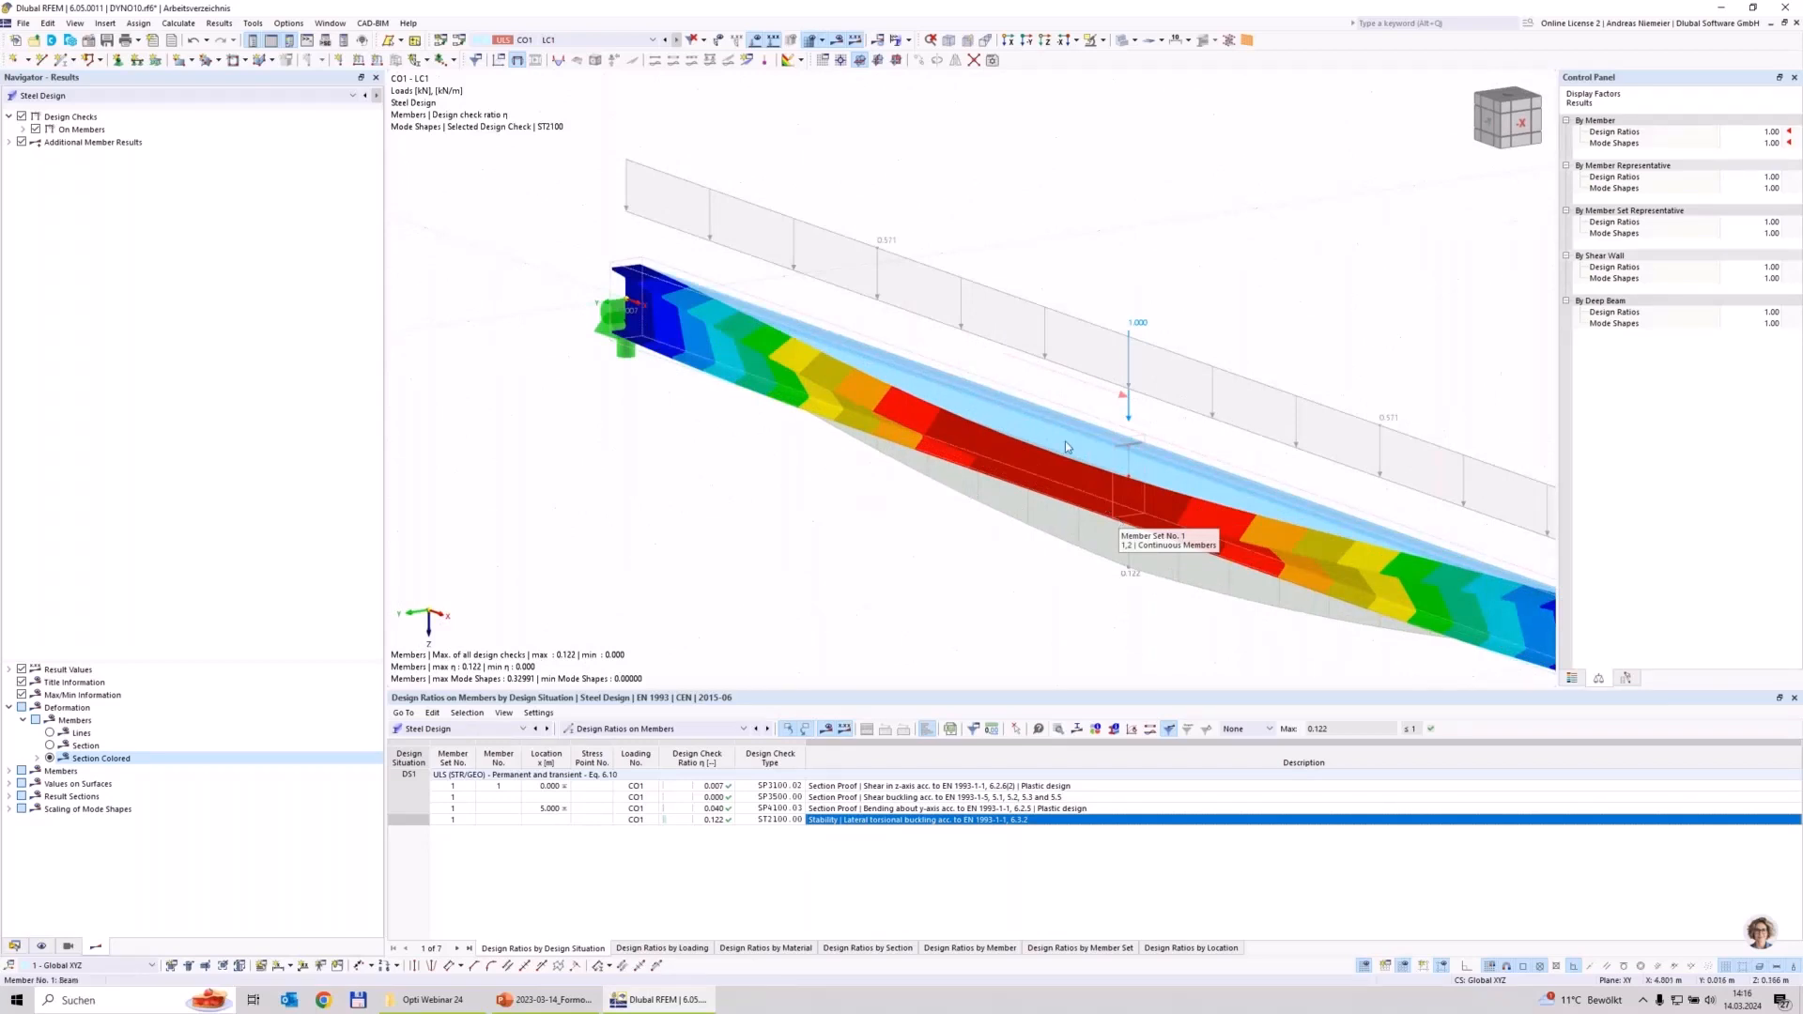
scroll(780, 402, "down", 5)
middle_click_drag(781, 402, 930, 439, "ctrl")
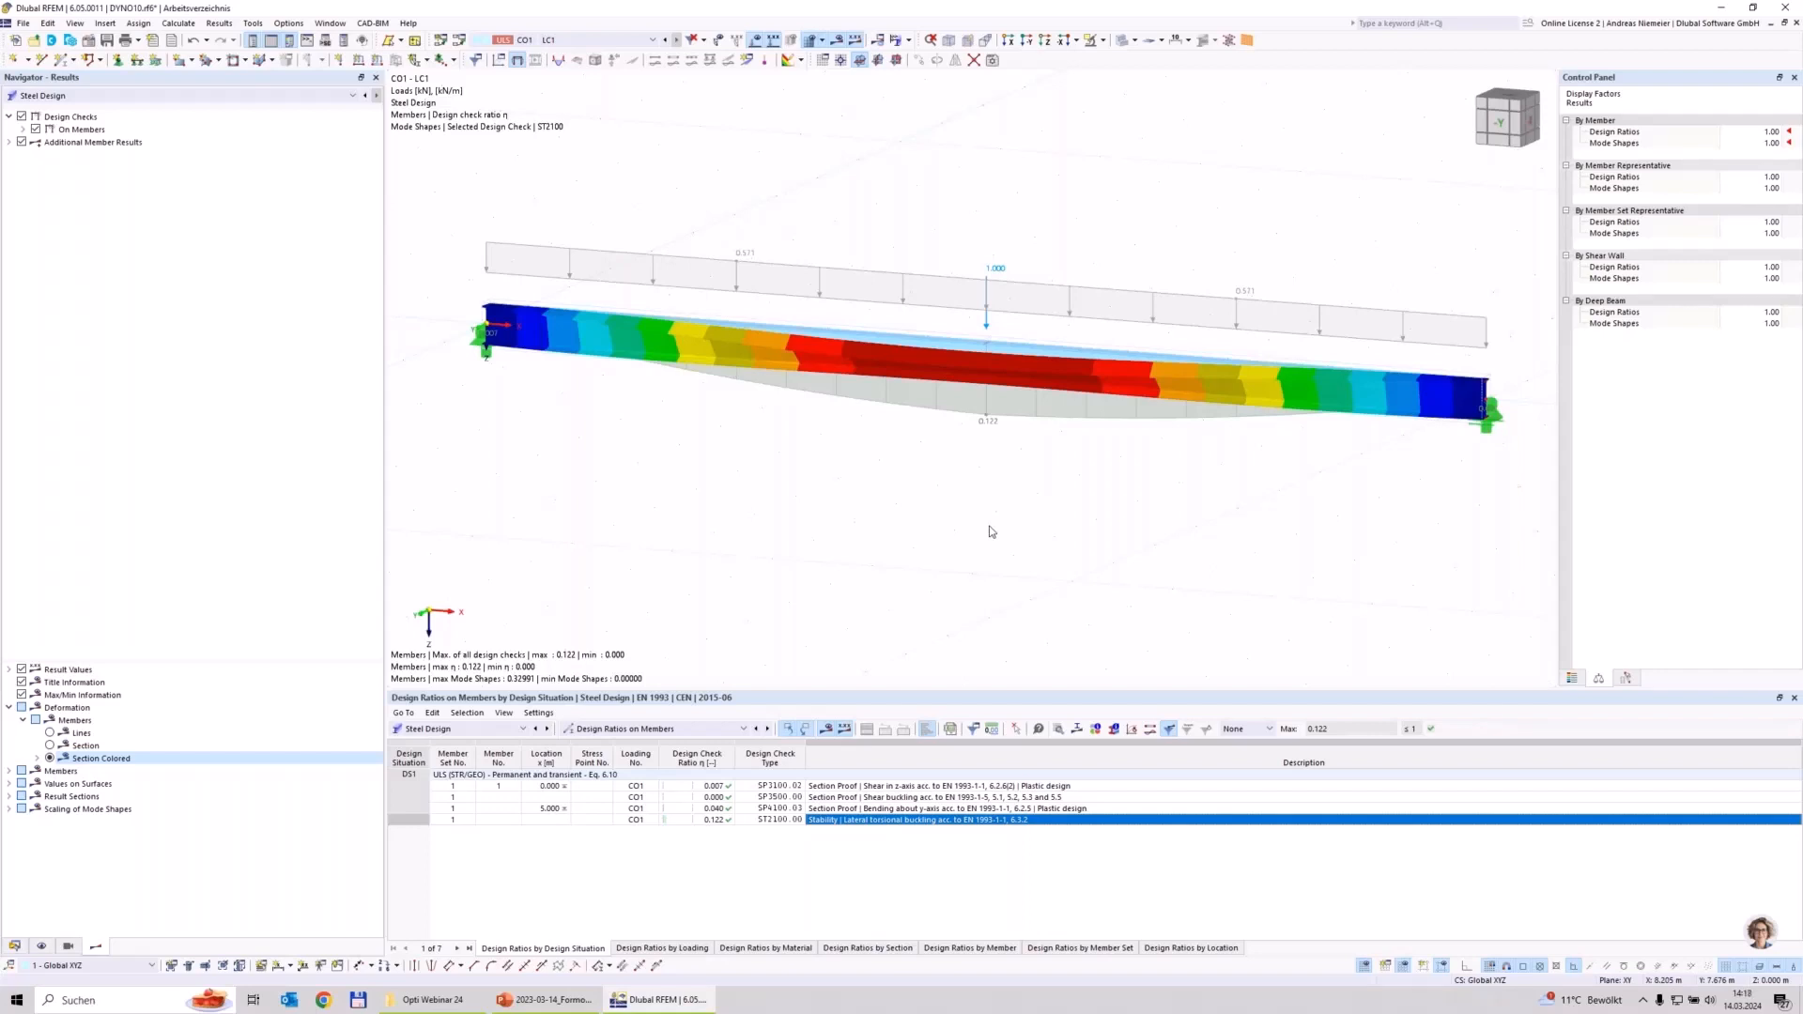
Step: Create load case LC2 named Modal Analysis with the analysis type Modal Analysis and open its modal analysis settings
left_click(482, 744)
left_click(479, 730)
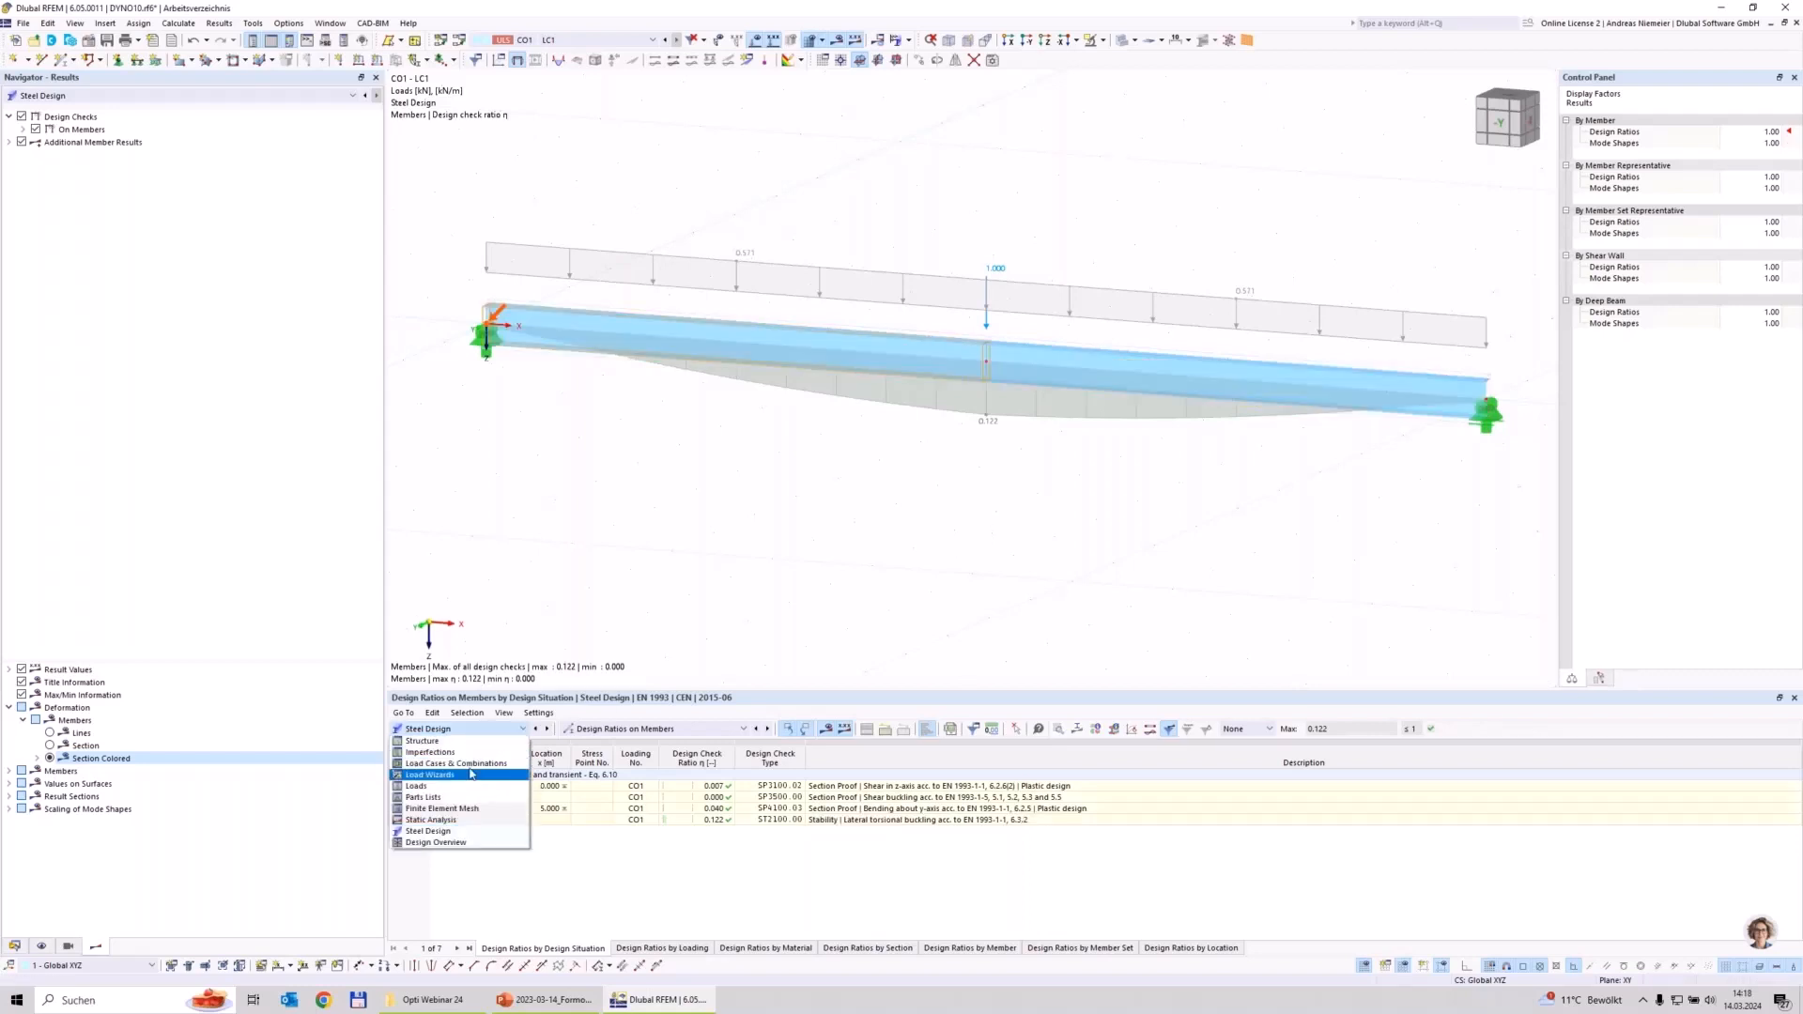
left_click(509, 845)
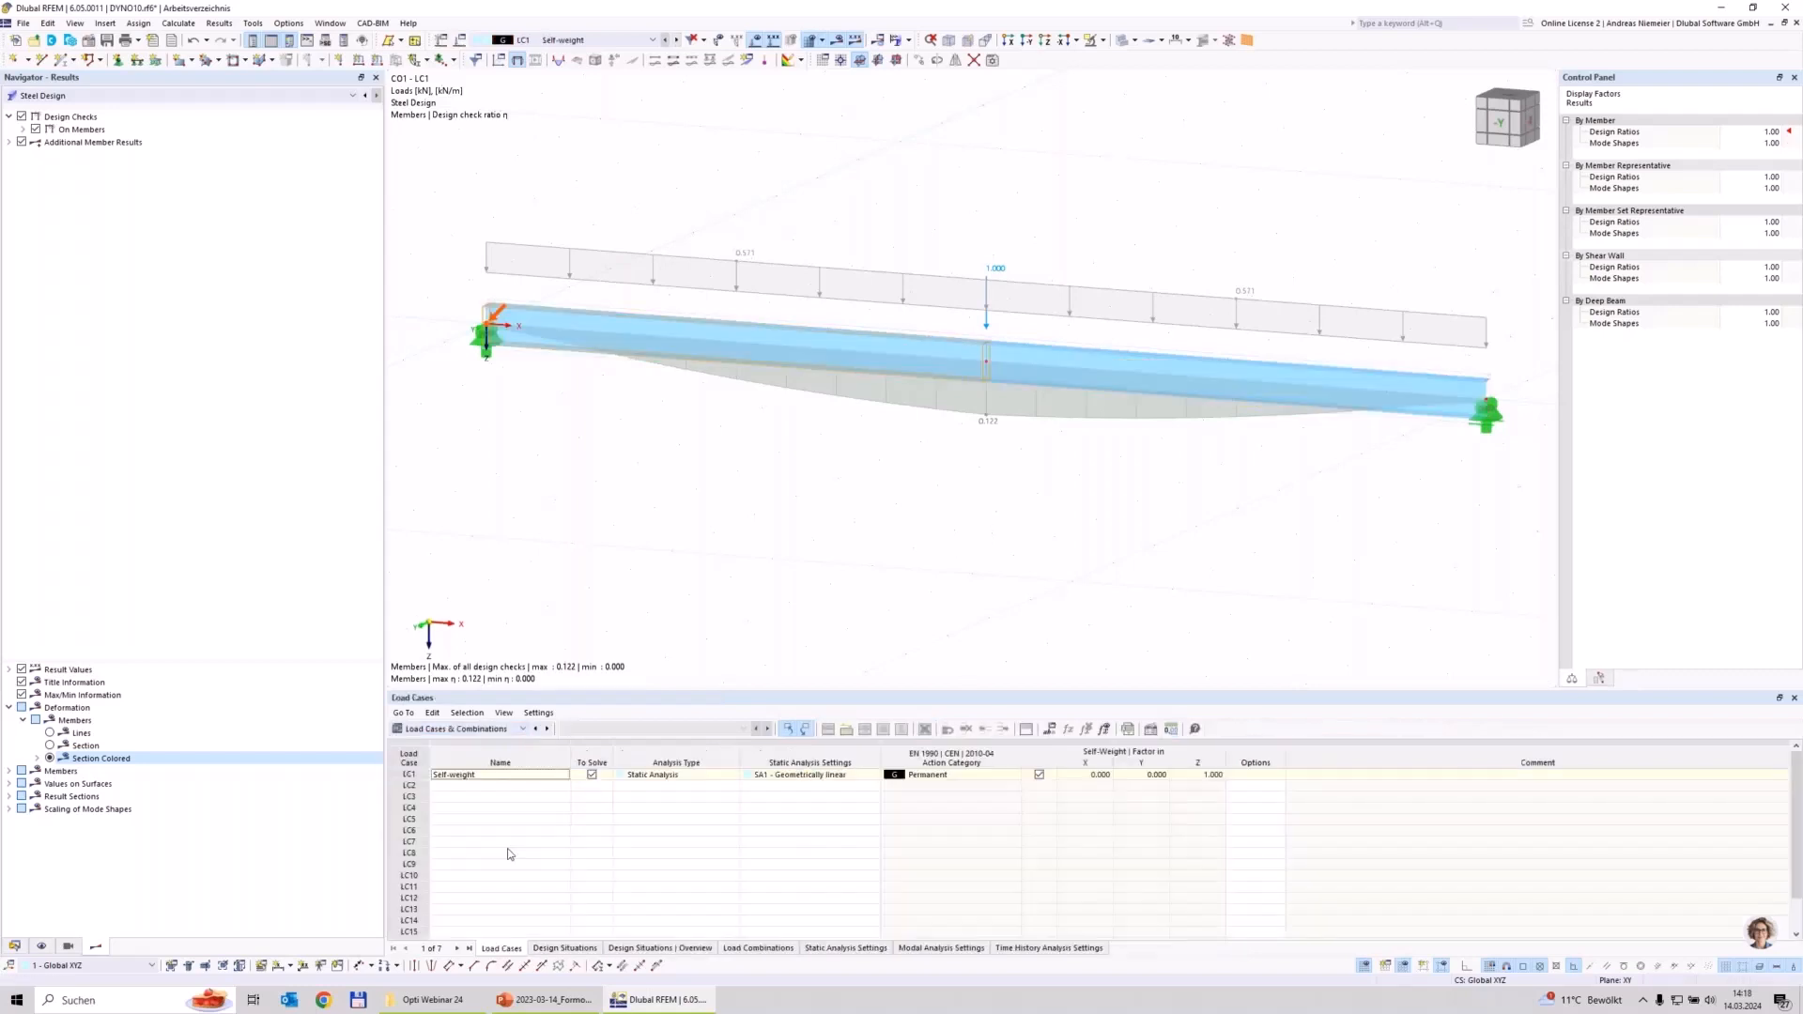
left_click(439, 788)
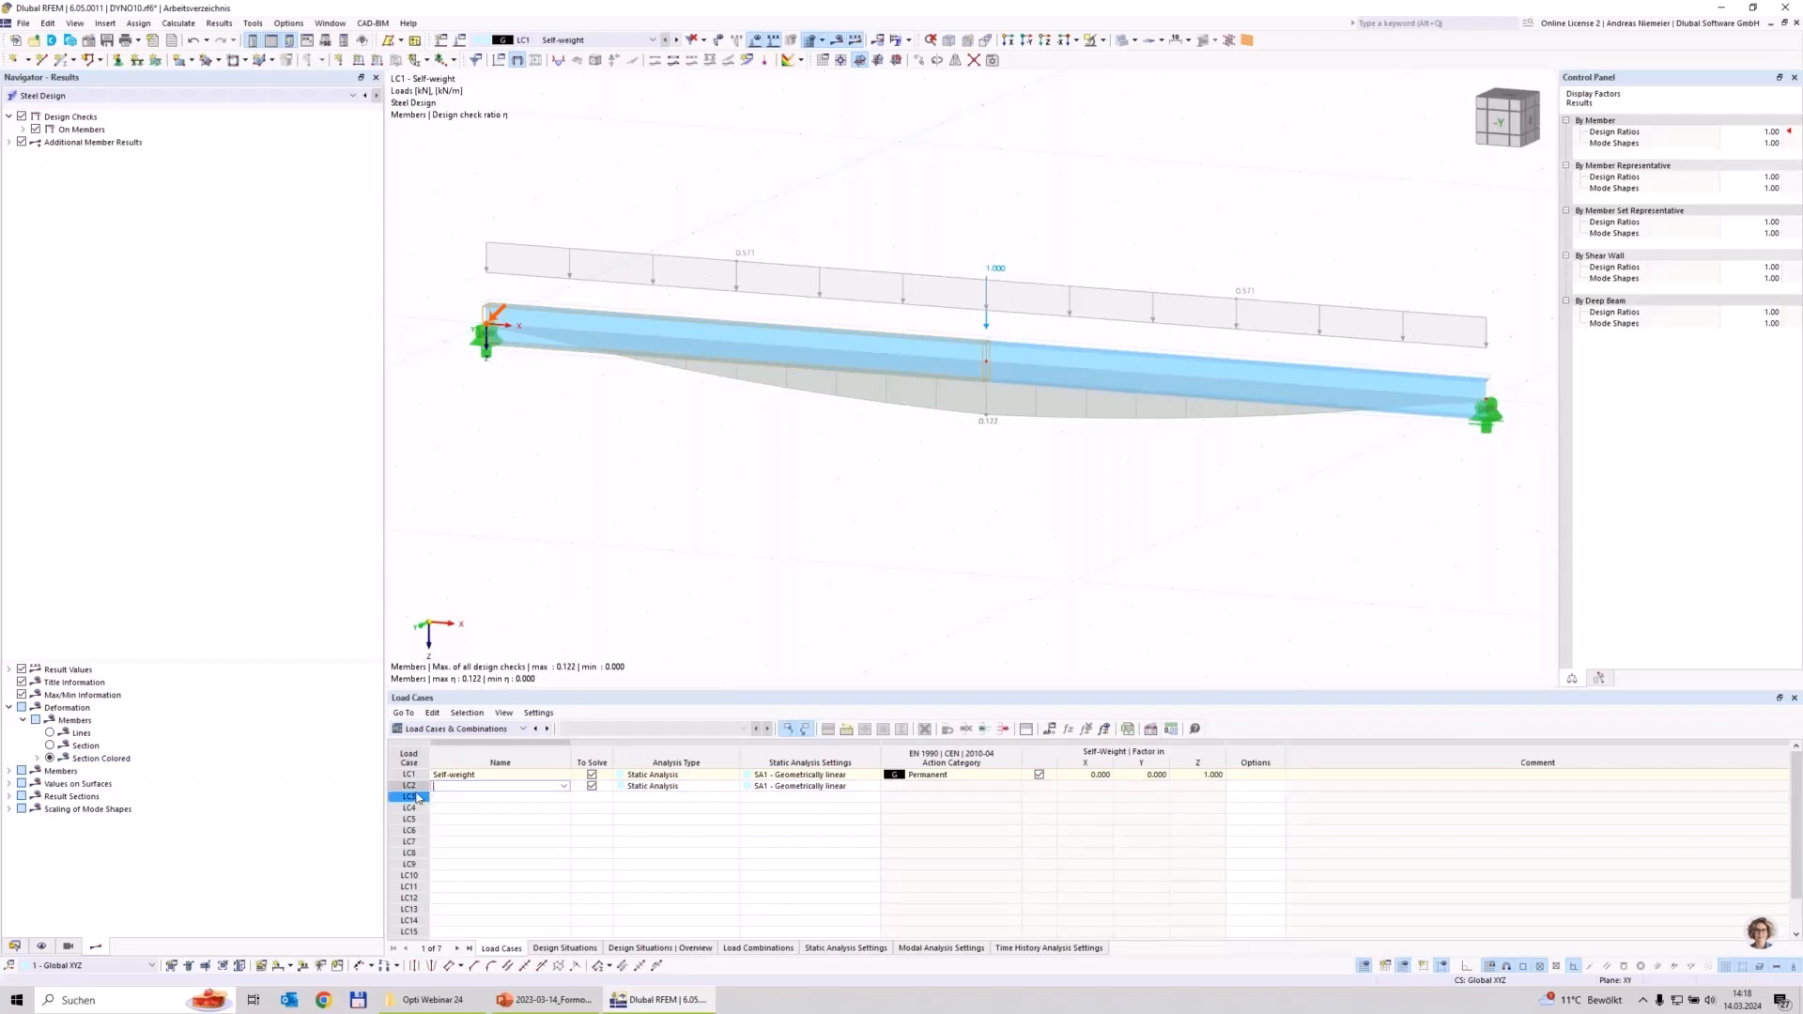
left_click(416, 788)
double_click(417, 791)
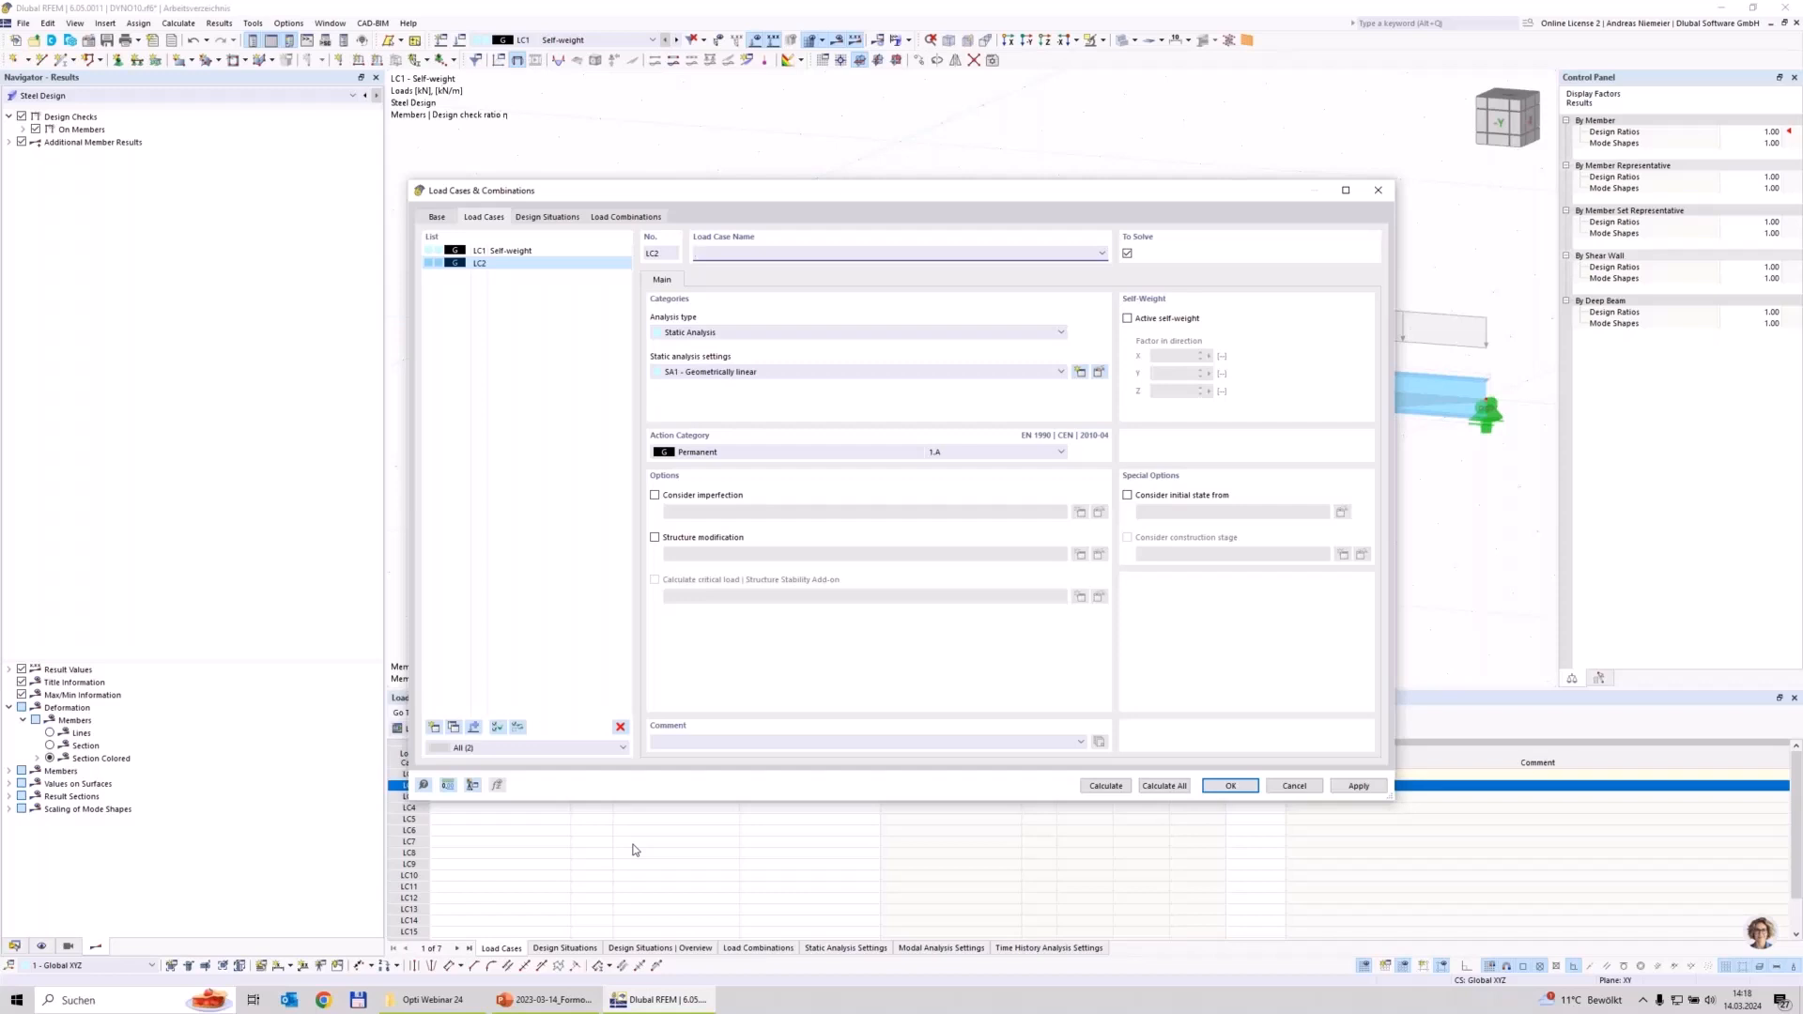
type("Modal Analysis")
left_click(718, 333)
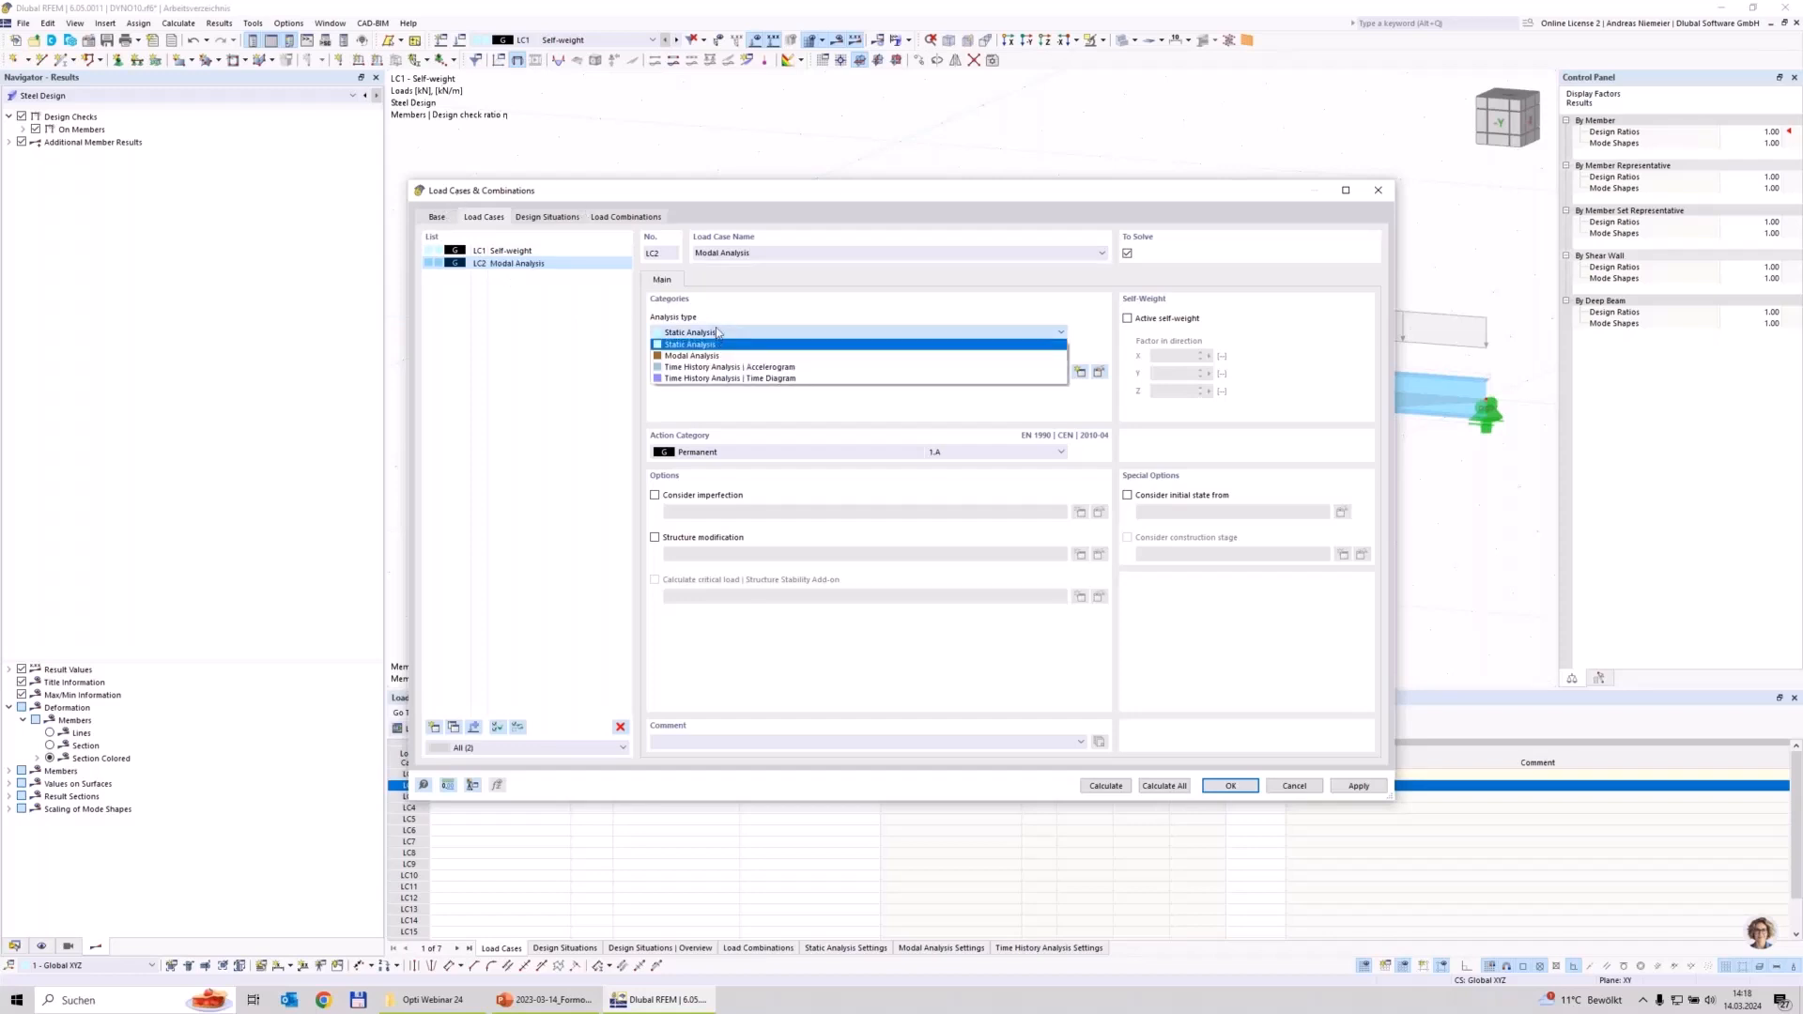
left_click(672, 356)
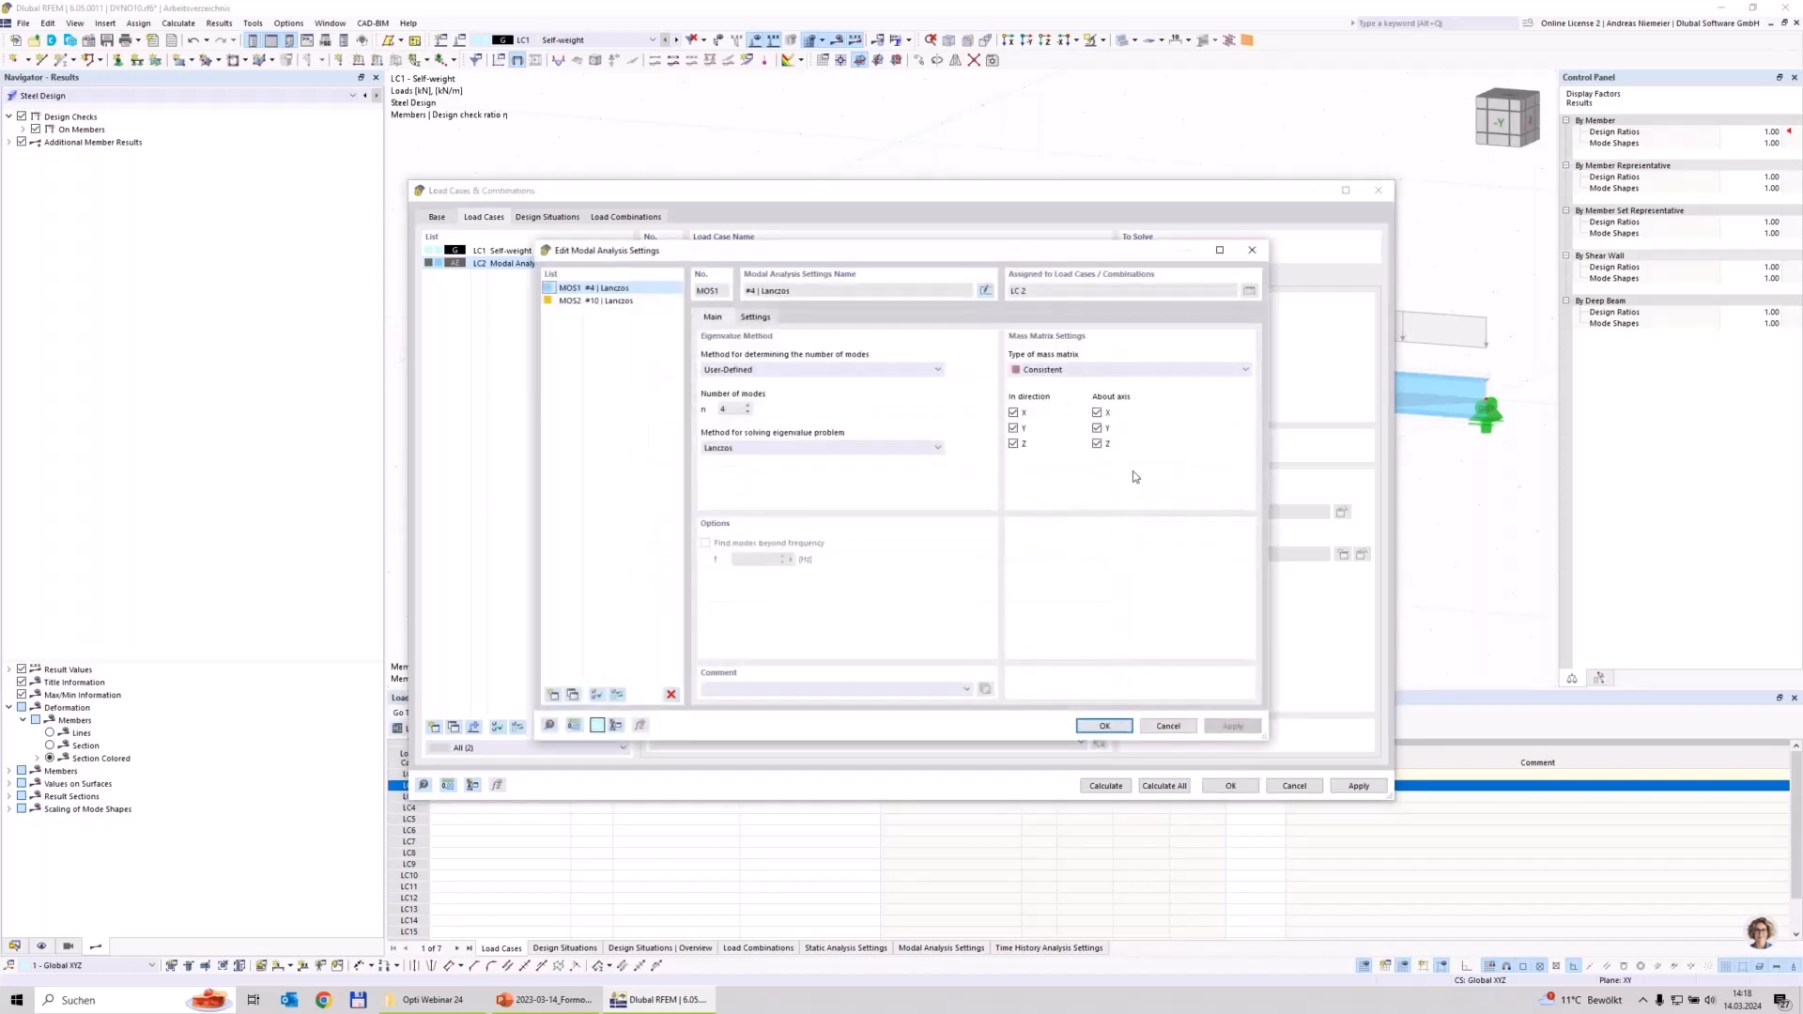
Step: Determine the number of modes automatically to reach effective modal mass factors, and solve the eigenvalue problem by root of characteristic polynomial
left_click(736, 370)
left_click(736, 378)
double_click(735, 409)
left_click(805, 369)
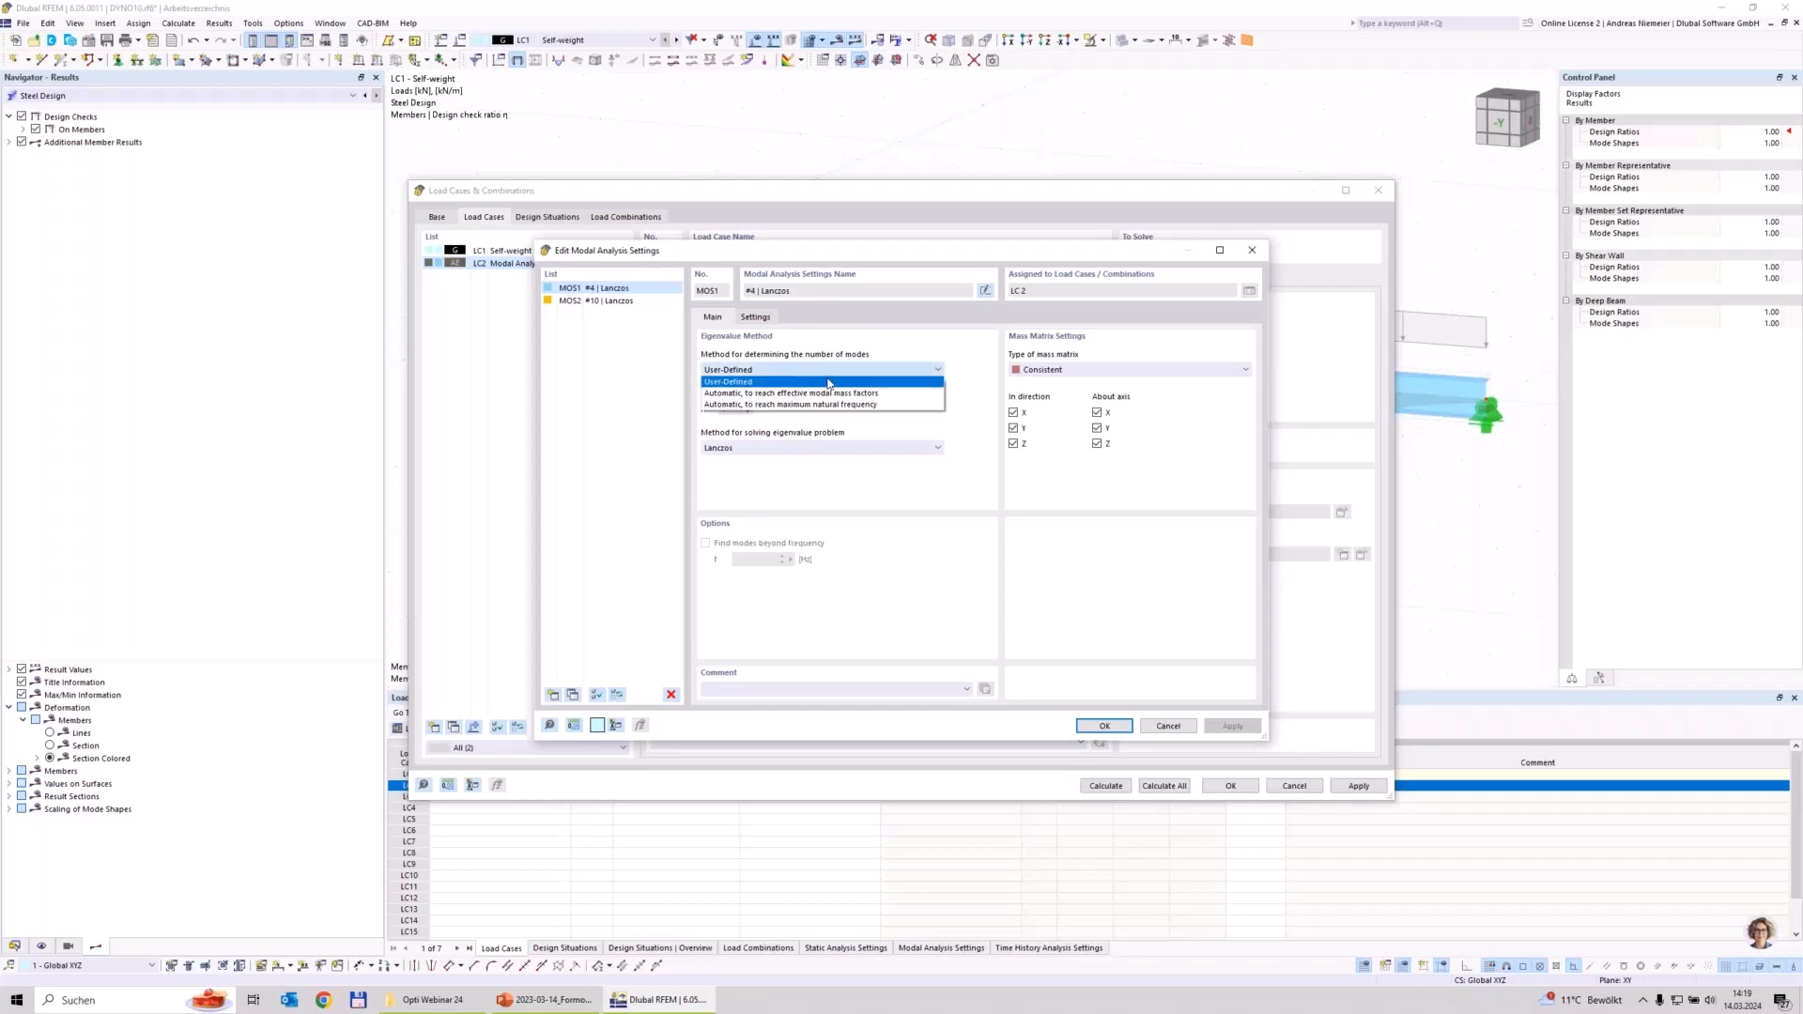
left_click(778, 392)
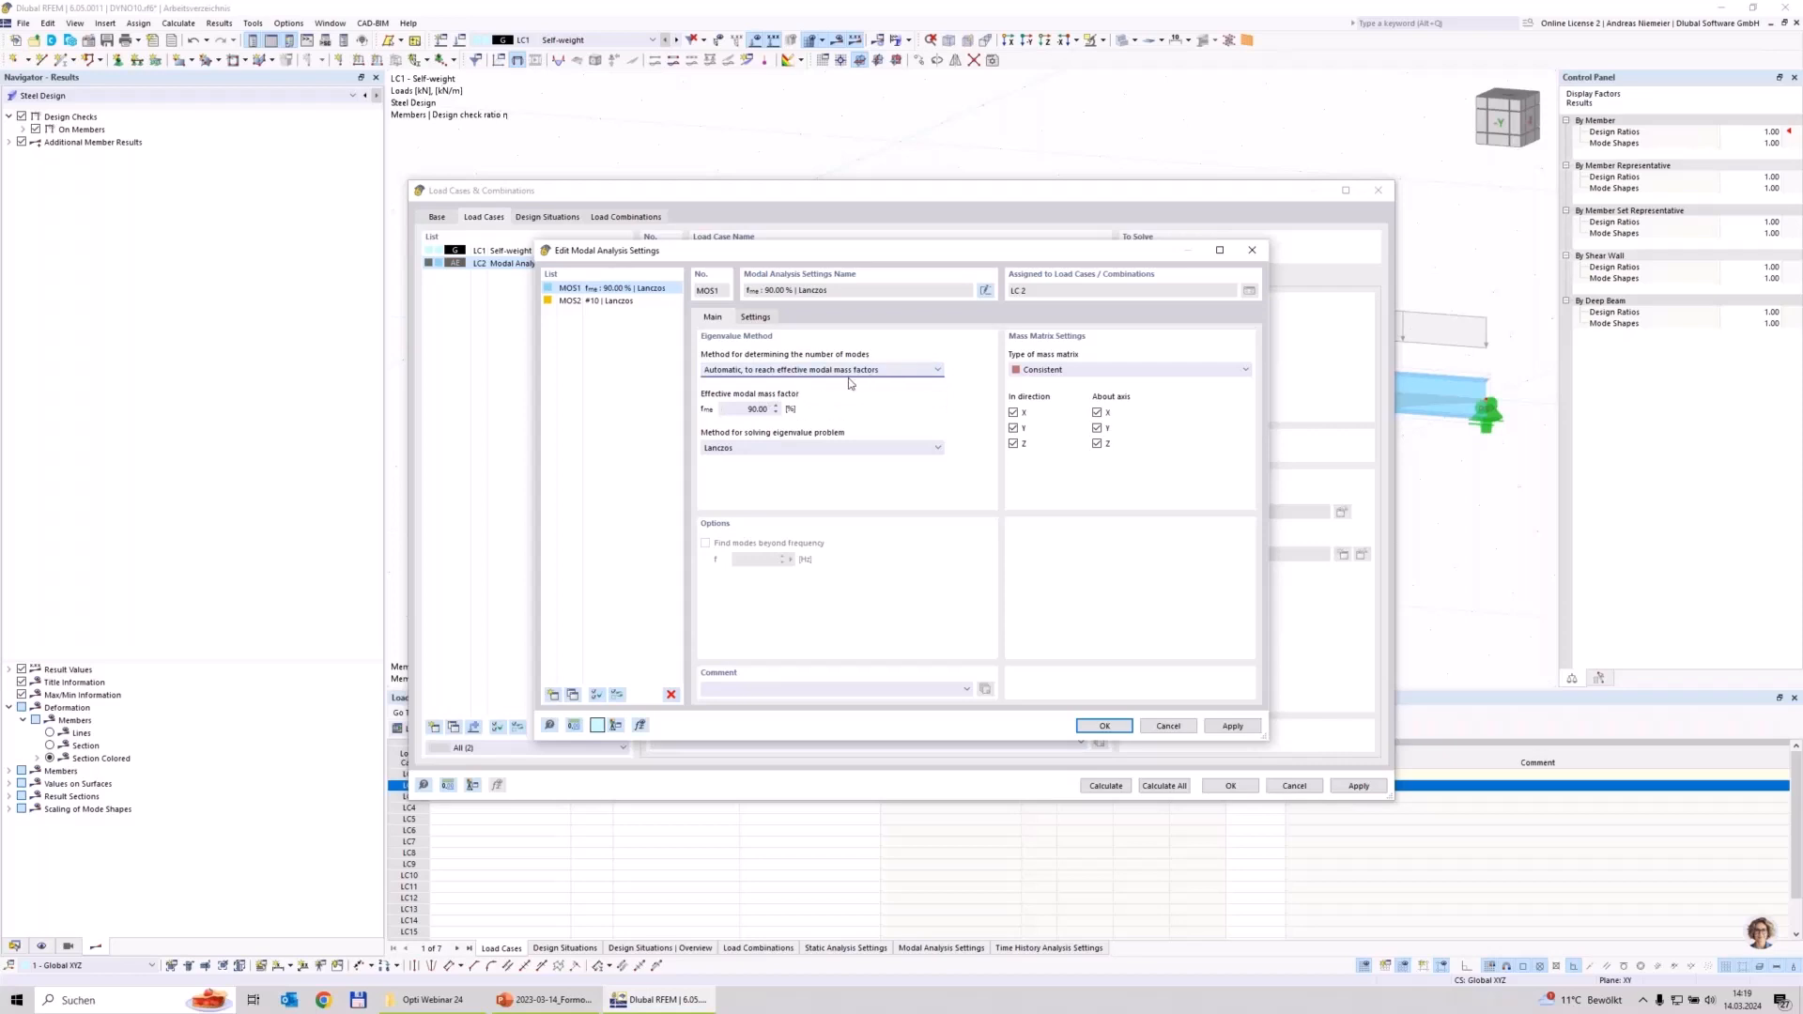
left_click(729, 410)
left_click(818, 448)
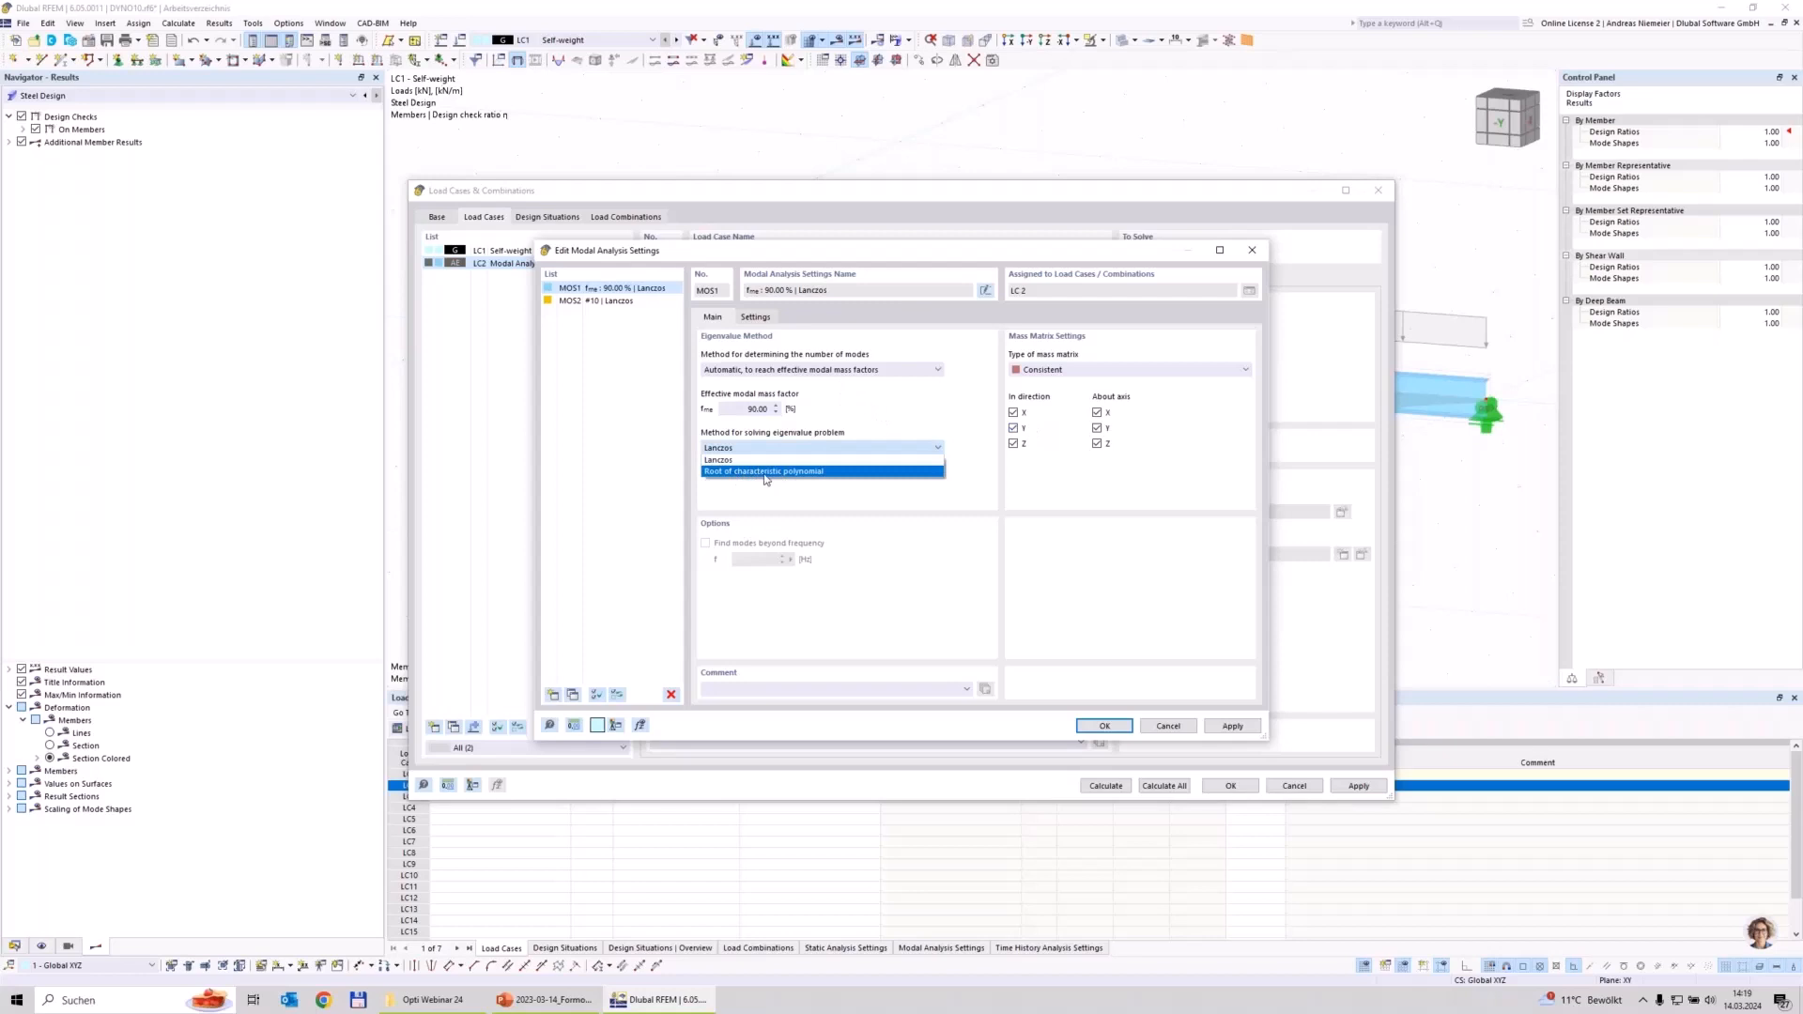
left_click(757, 473)
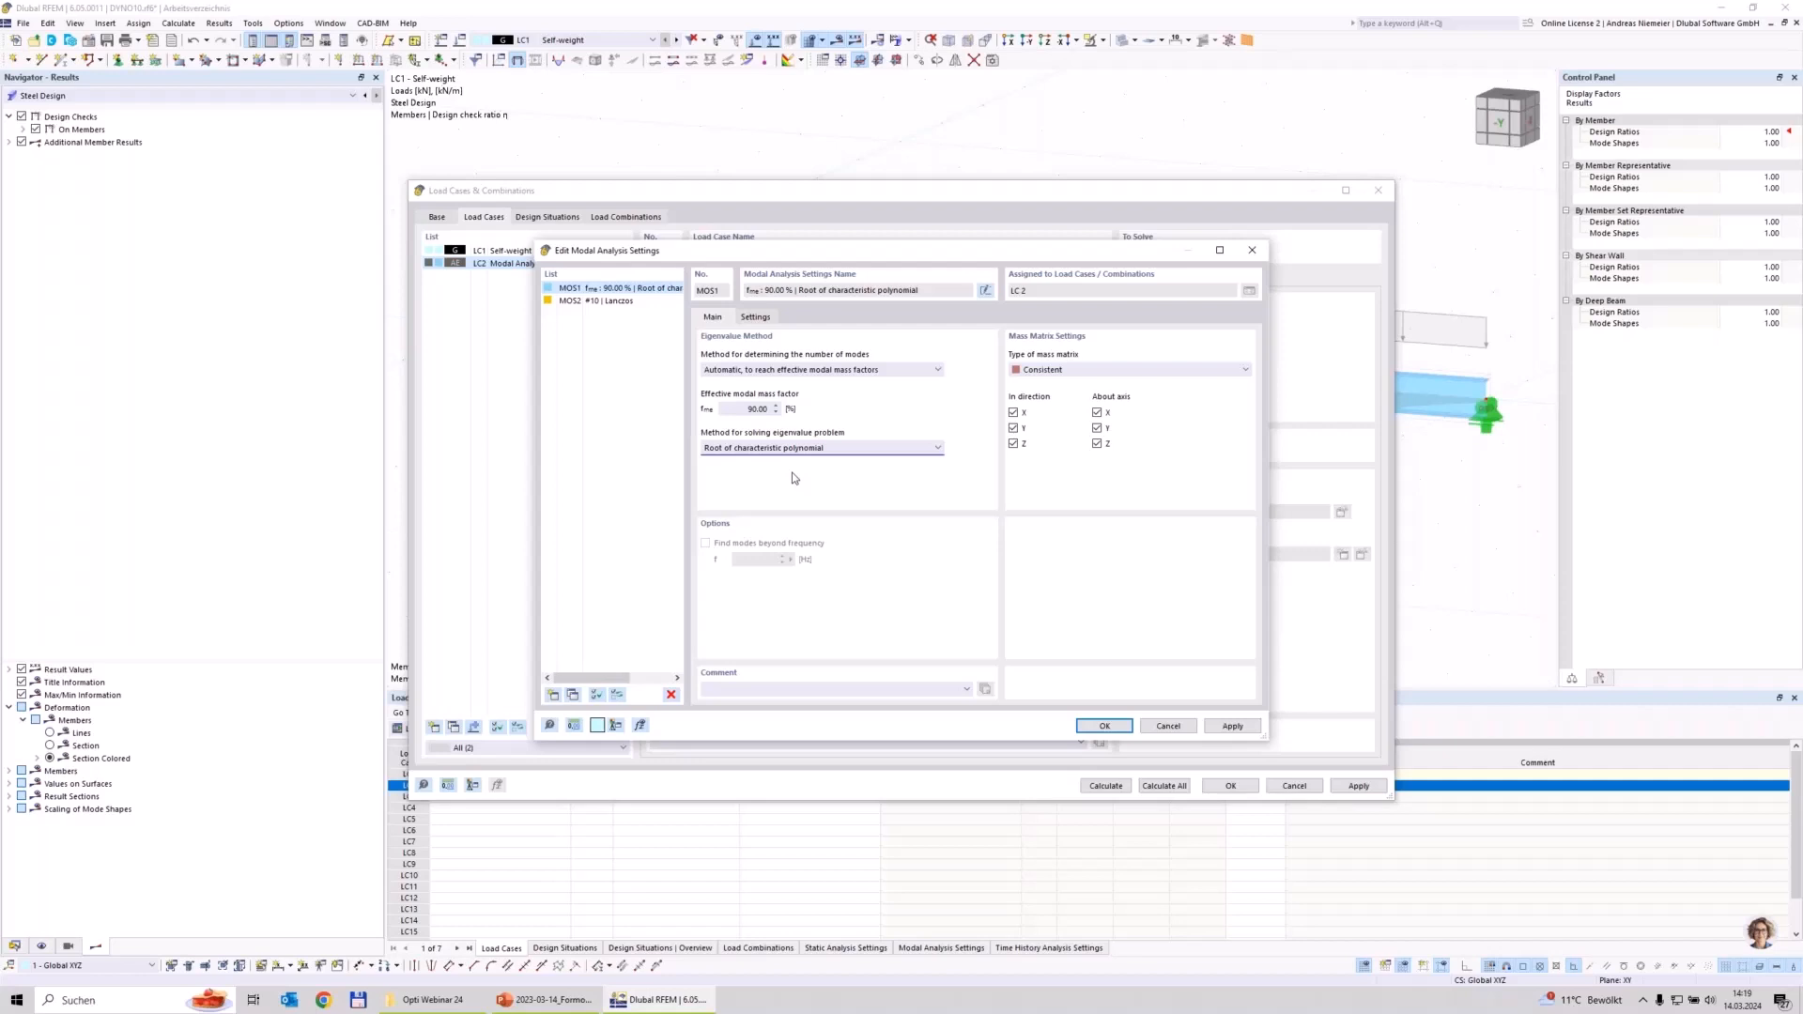
Step: Exclude masses in directions X and Y and about axes X and Z, and accept the modal analysis settings
left_click(1015, 429)
left_click(1015, 414)
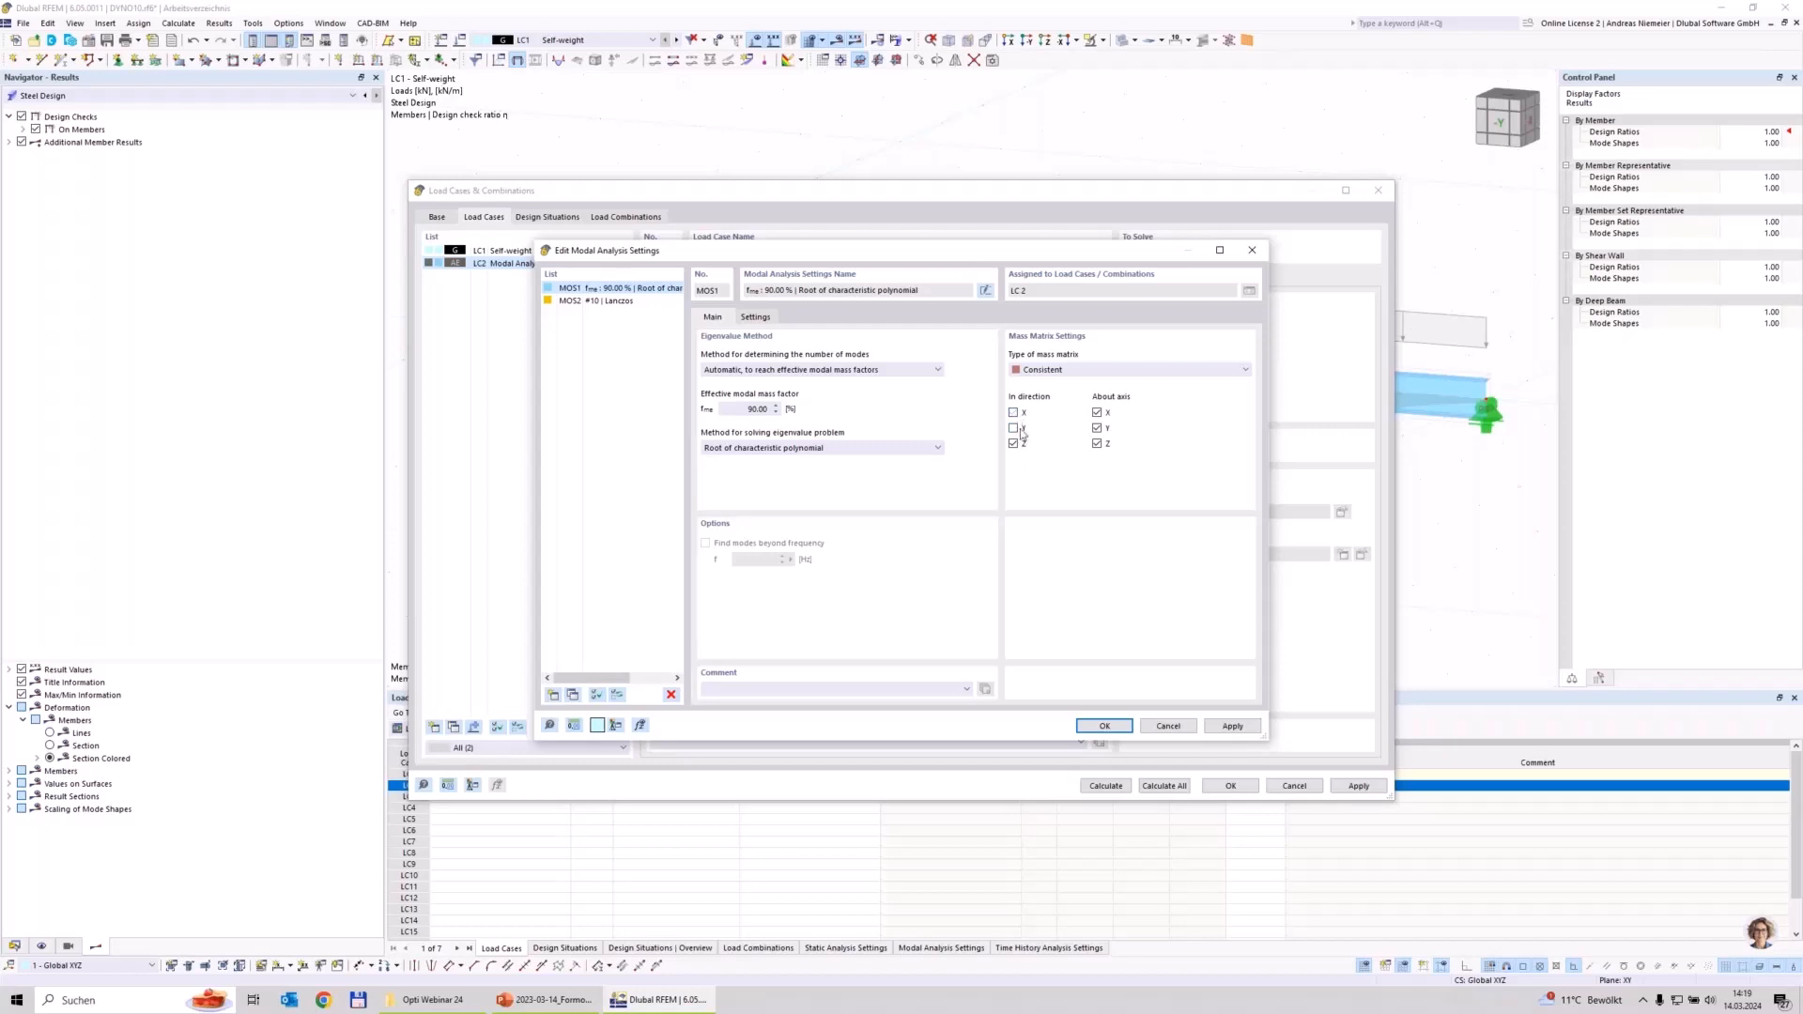
left_click(1098, 443)
left_click(1097, 412)
left_click(1107, 727)
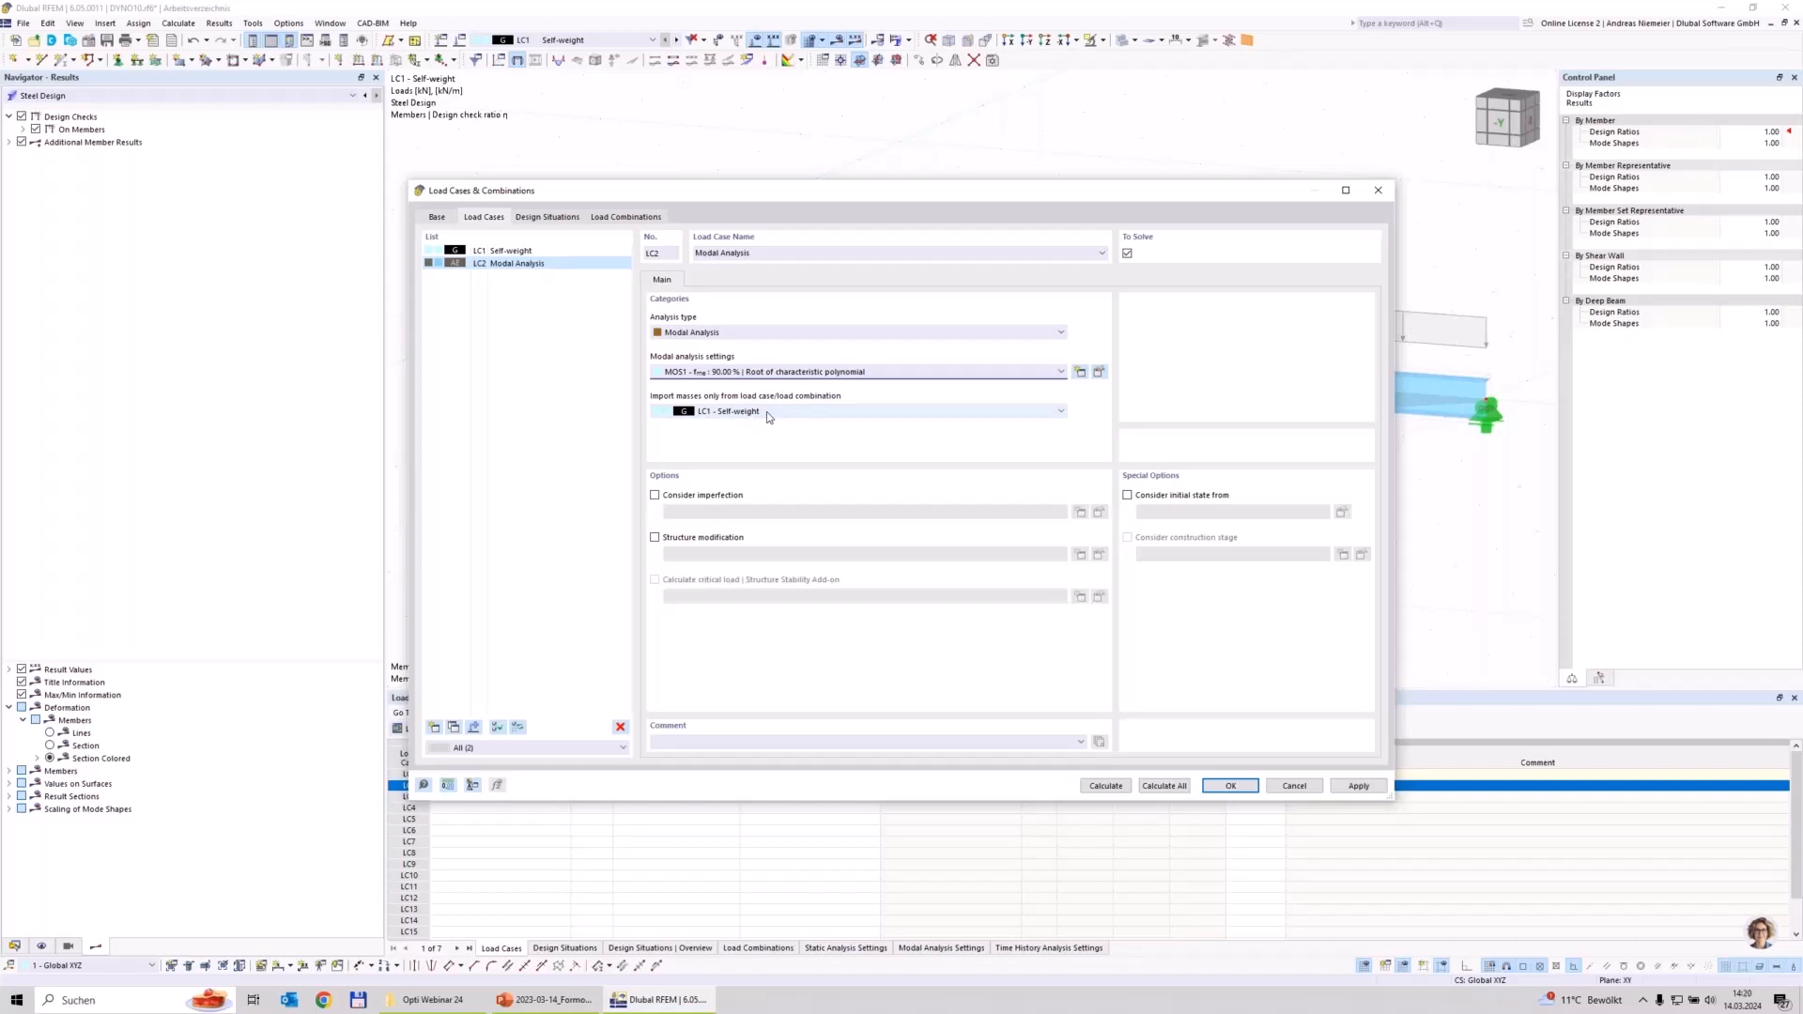
Step: Calculate the modal analysis load case and switch the results display to Modal Analysis
left_click(1089, 787)
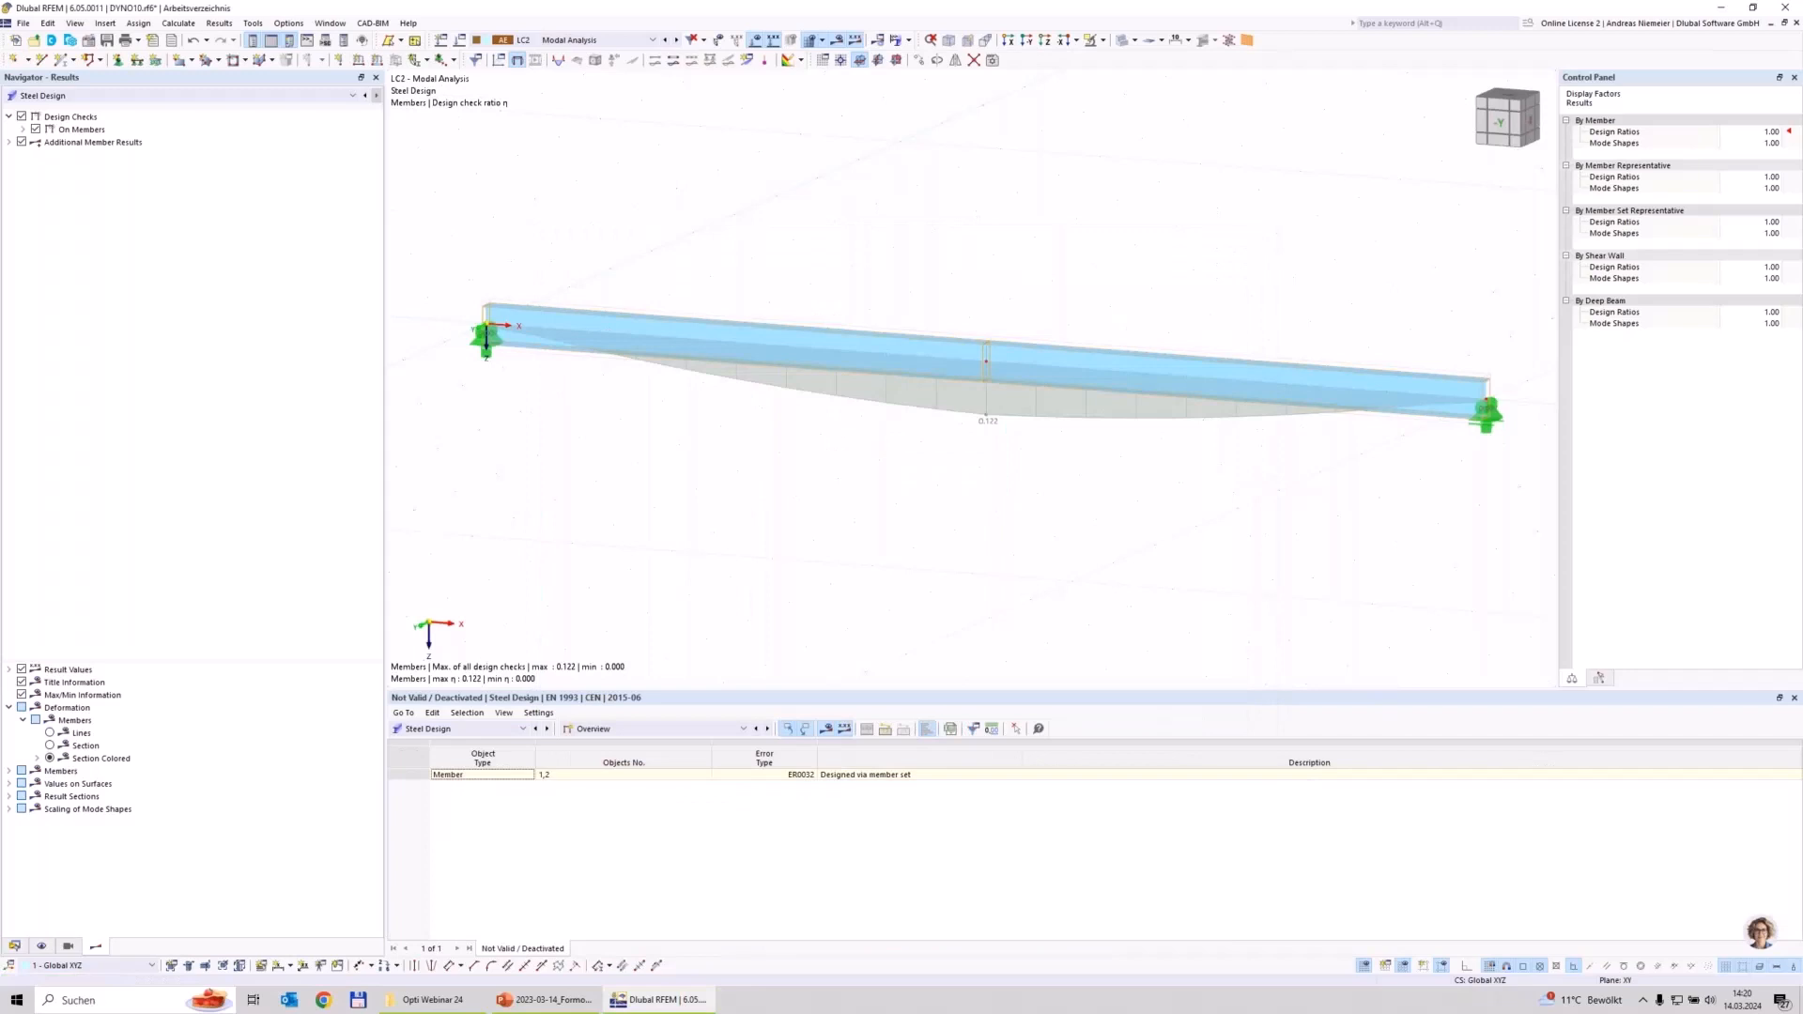
left_click(266, 97)
left_click(242, 106)
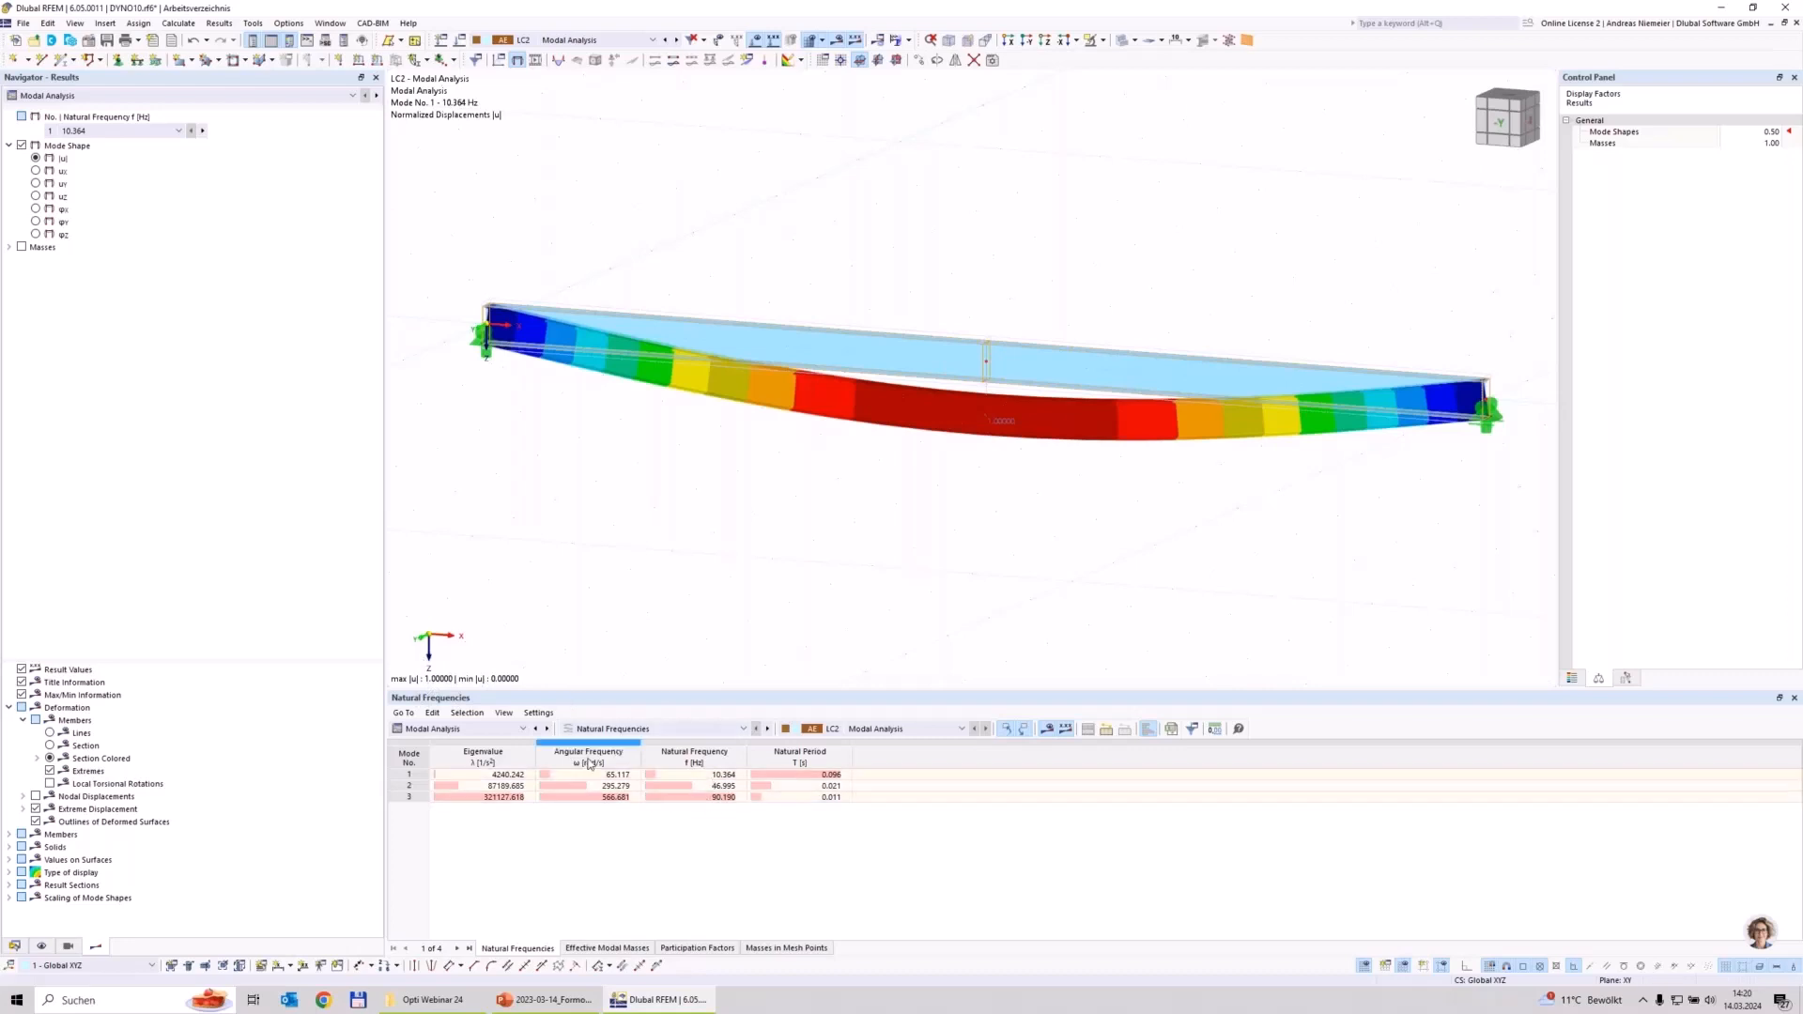
Step: Examine the mode shapes belonging to each of the natural frequencies of the beam
left_click(705, 776)
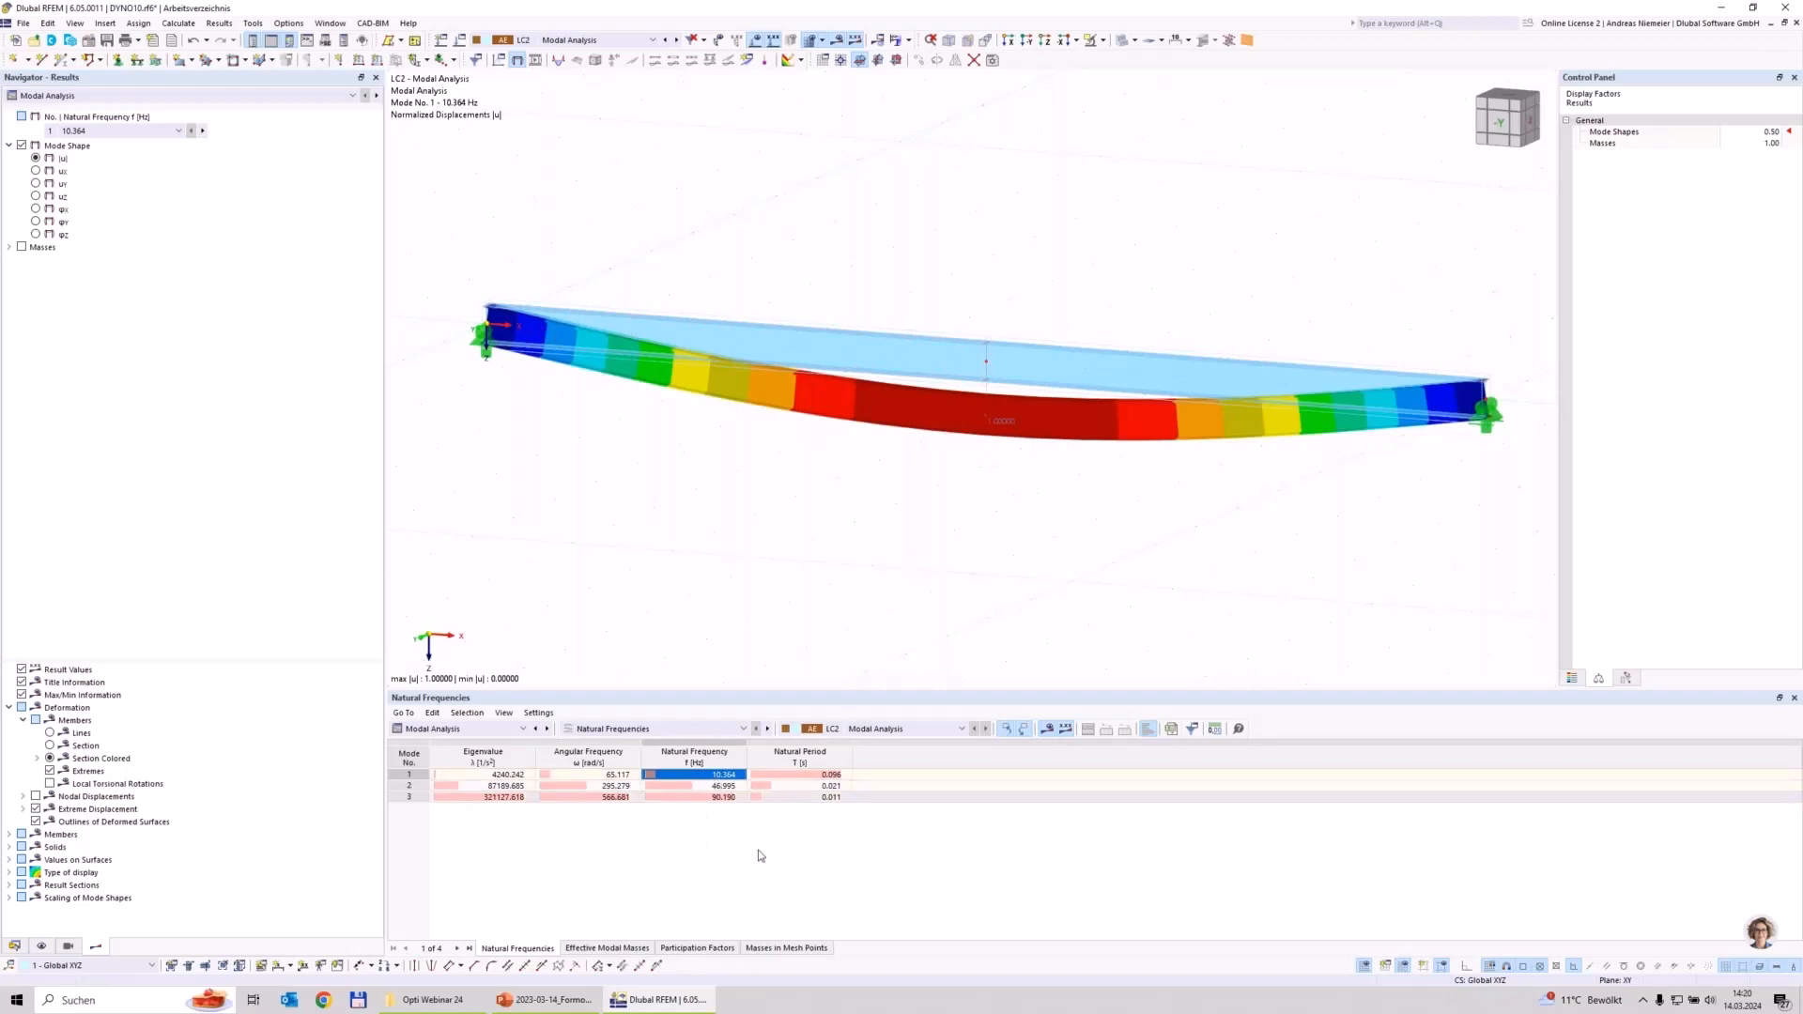
left_click(732, 786)
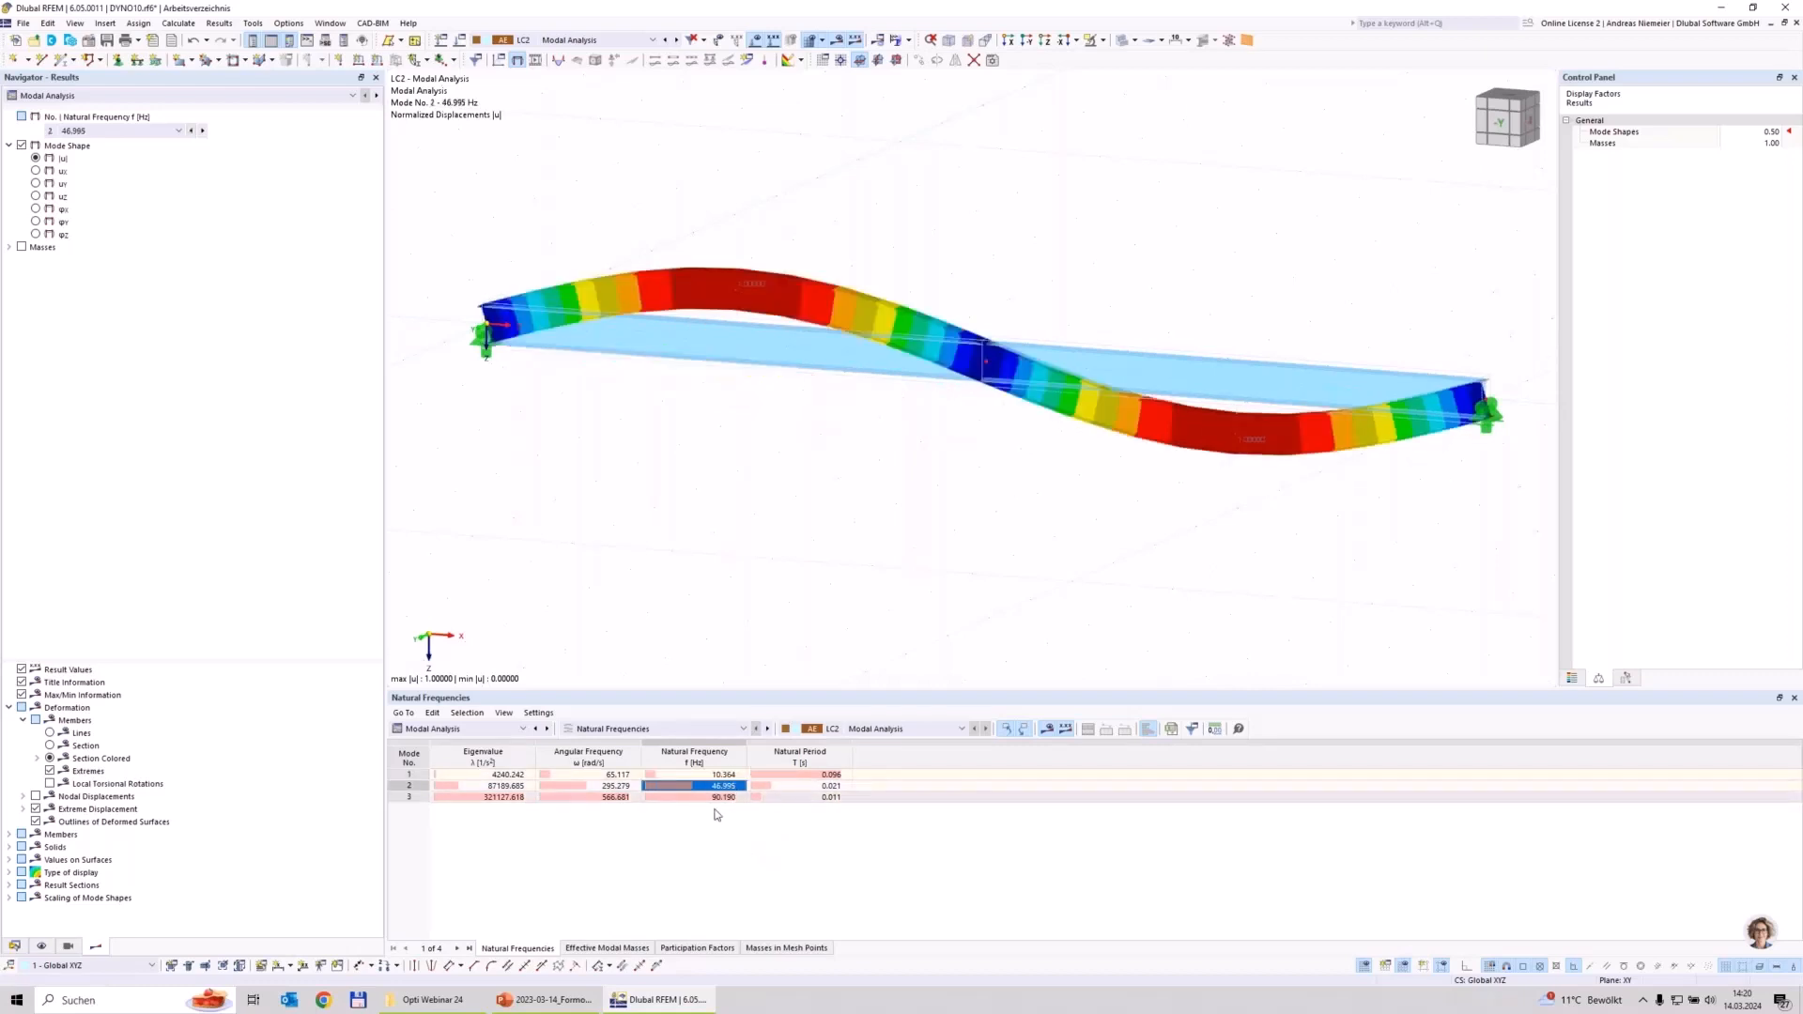
left_click(722, 797)
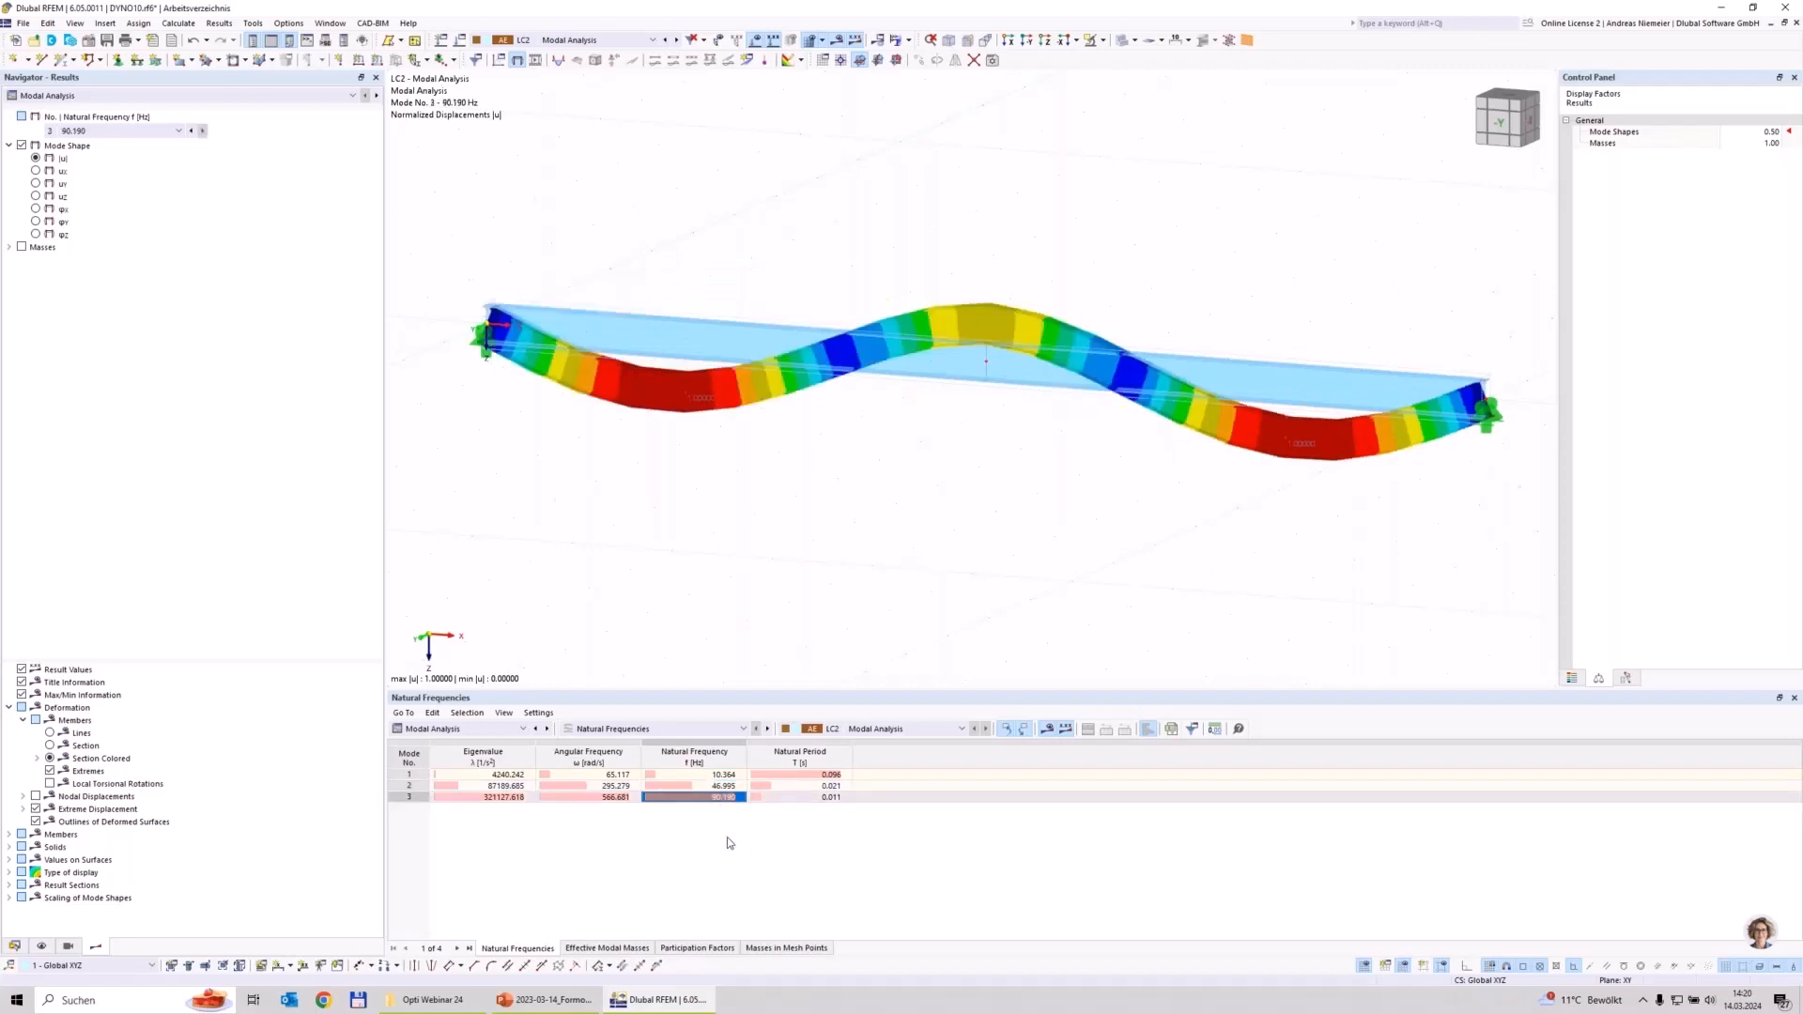
key("Up")
key("Up")
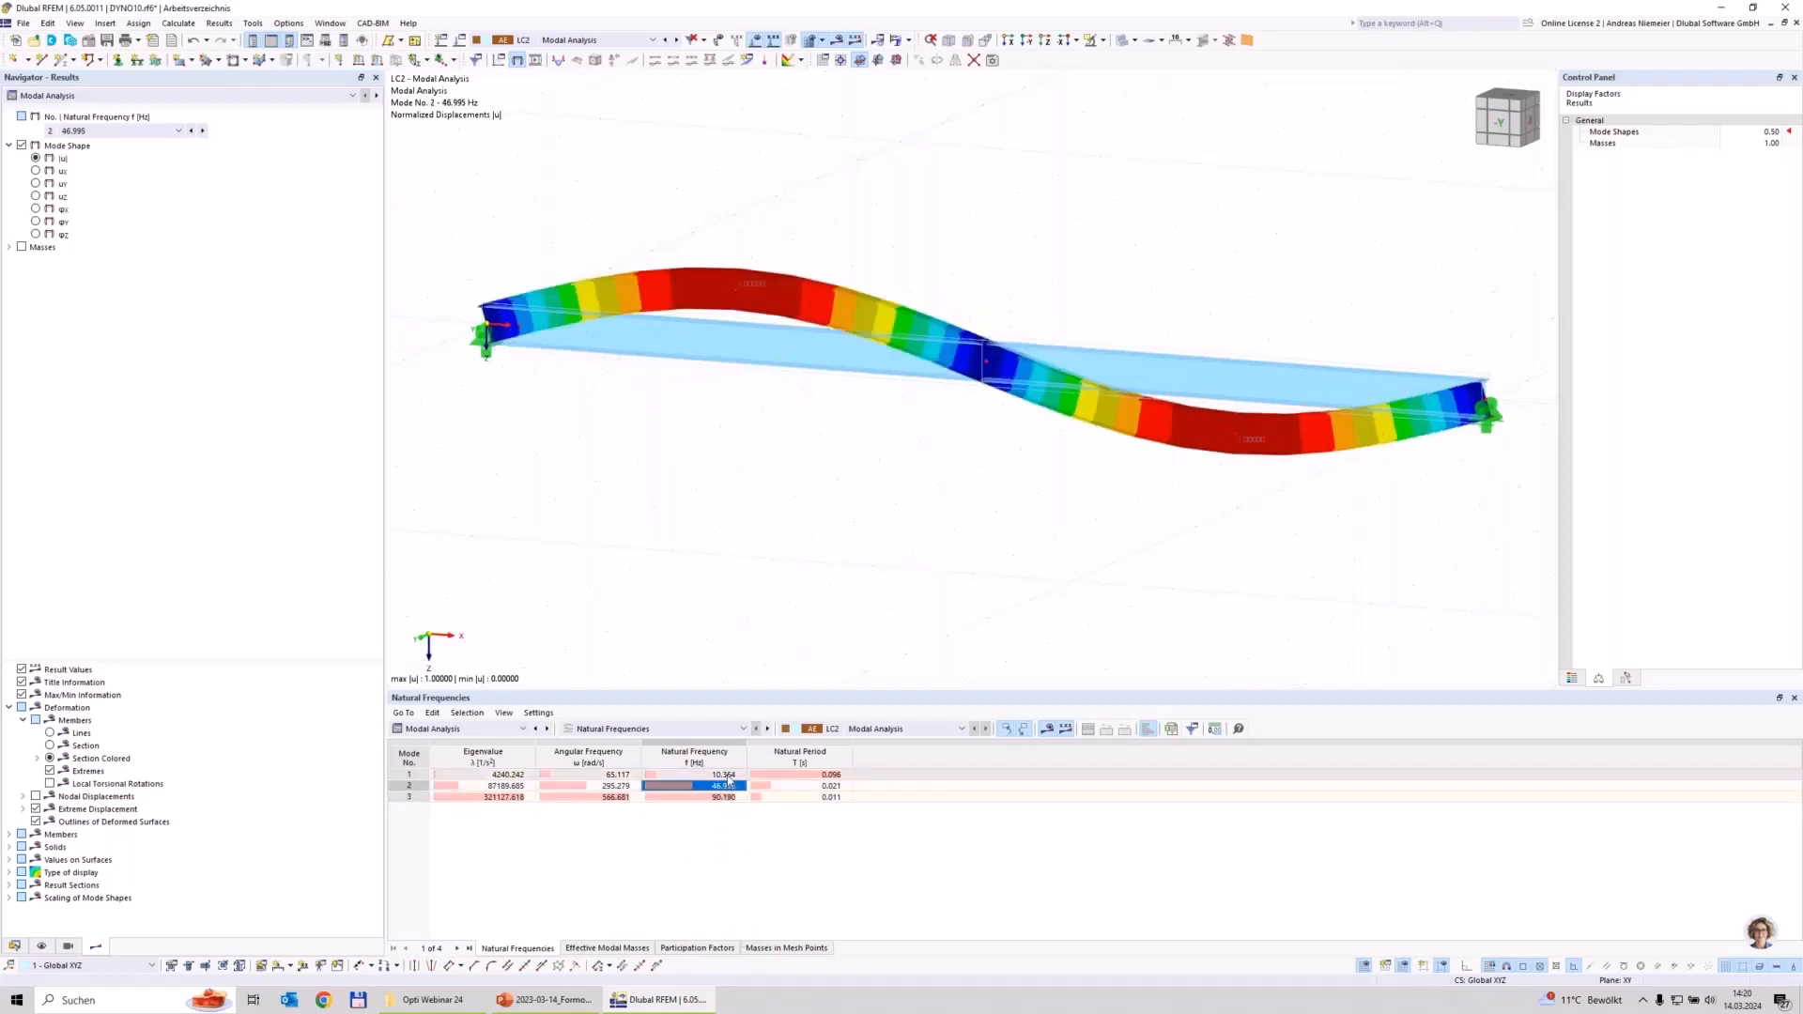
key("Down")
key("Down")
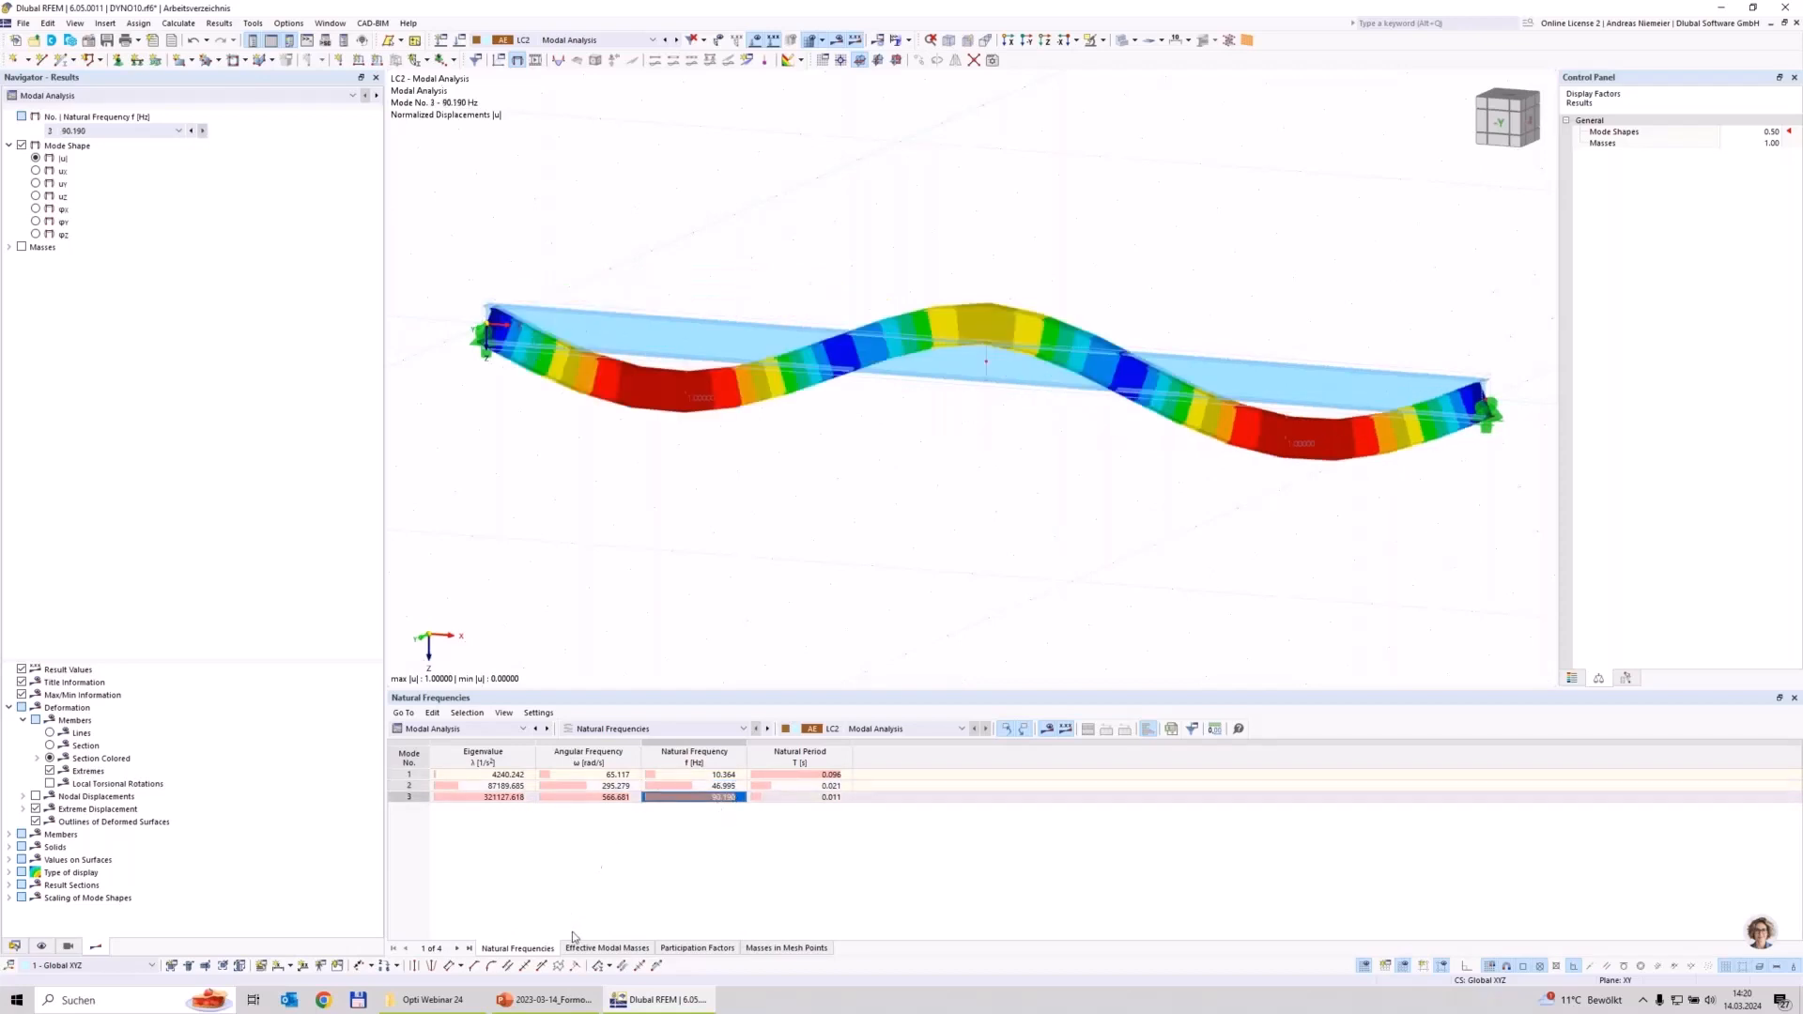
Step: Check the effective modal mass factor sum in translational direction Z and return to the natural frequencies table
left_click(606, 948)
left_click(1005, 809)
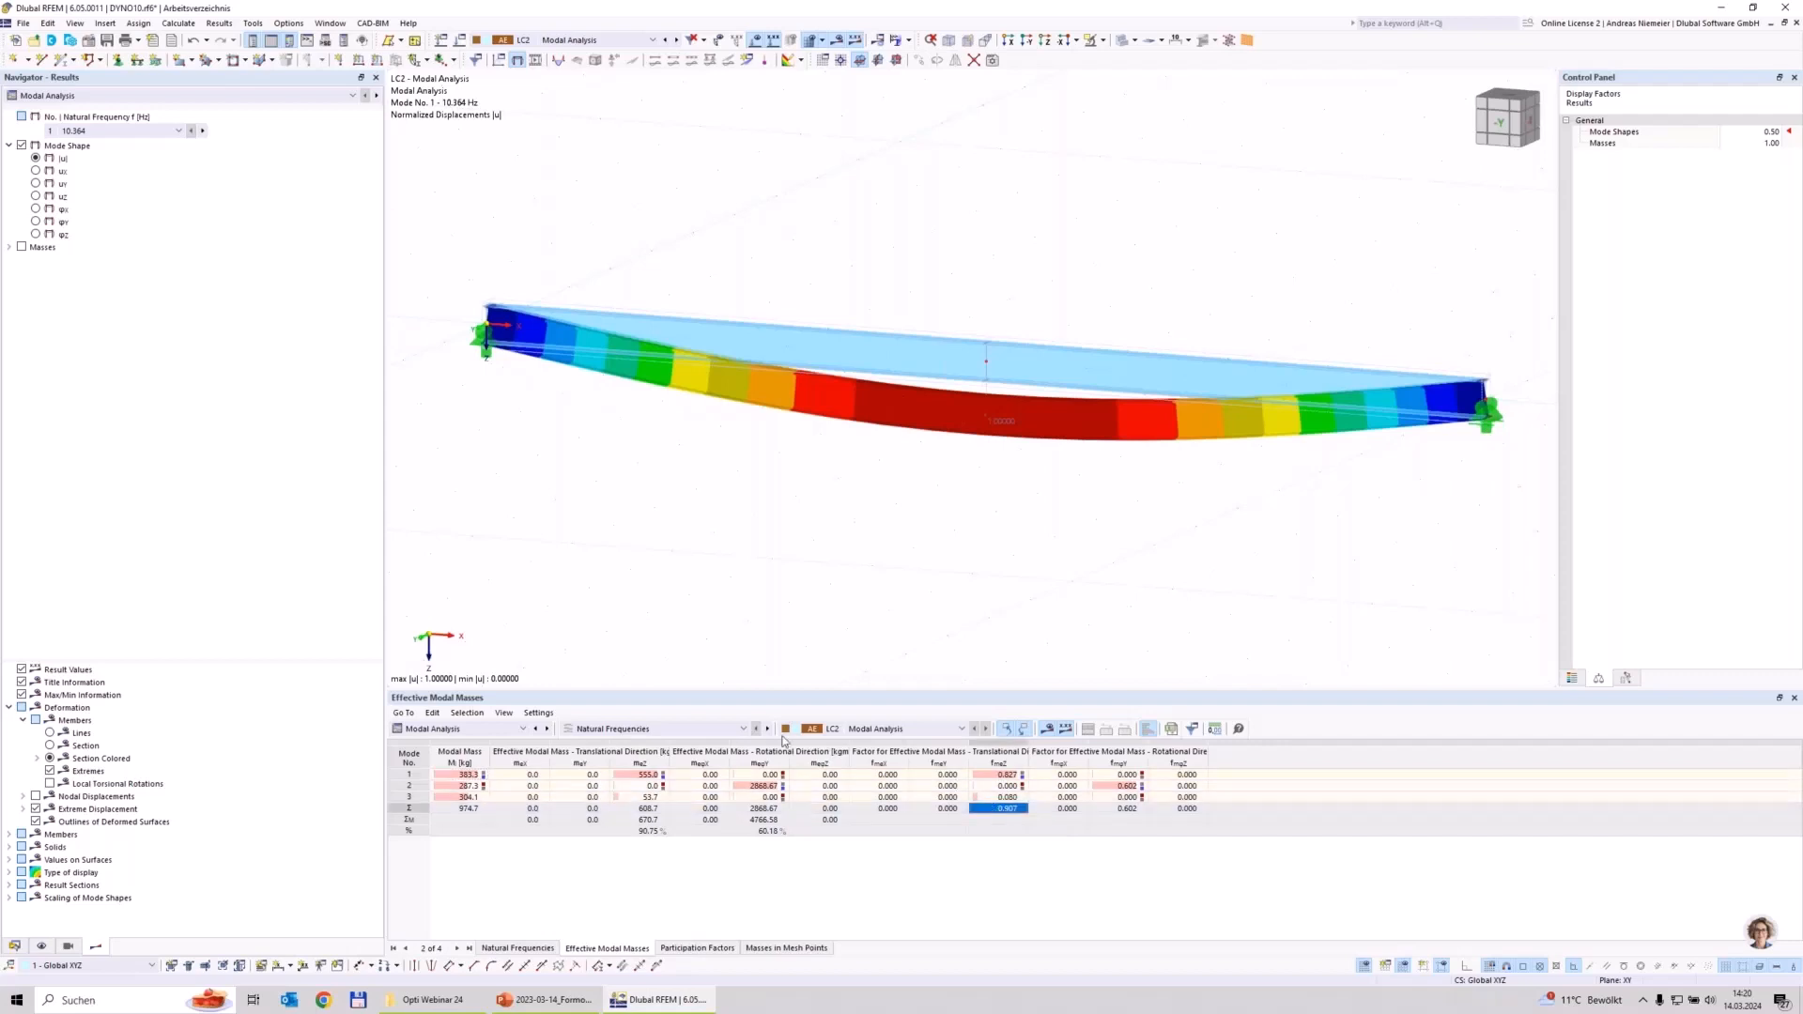
left_click(517, 948)
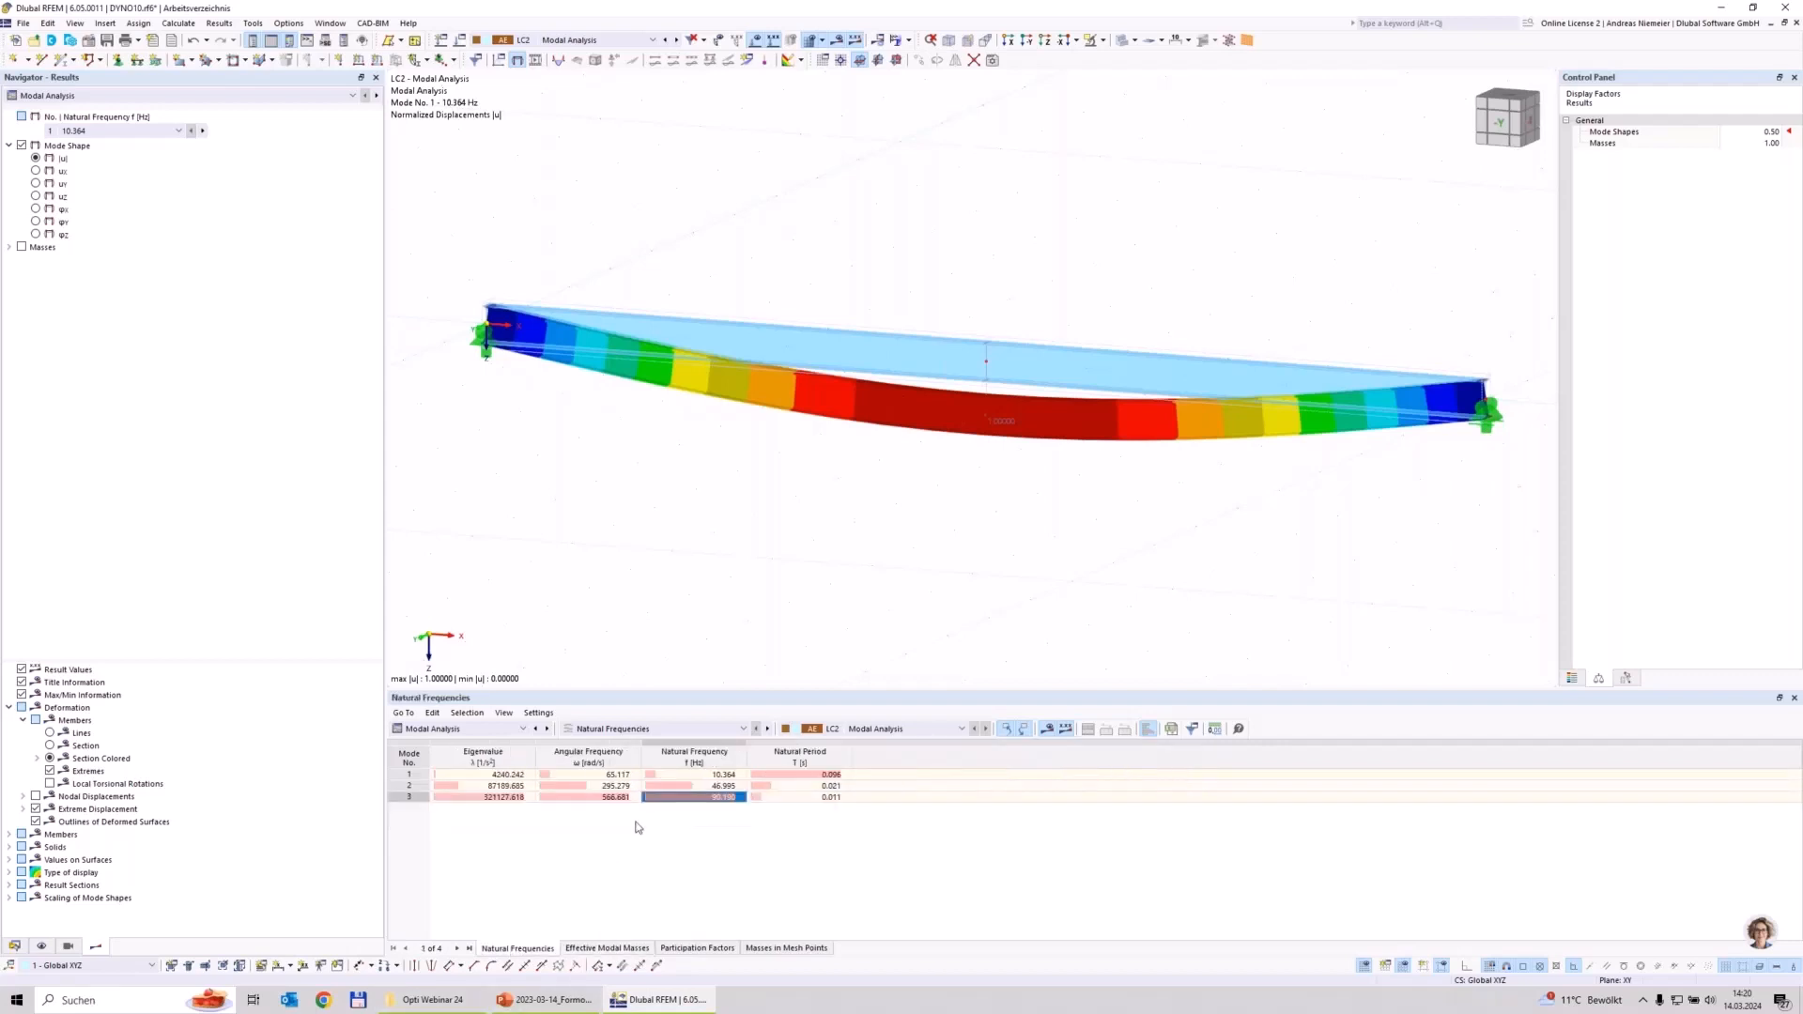
Step: Compare the first and second natural frequencies and their mode shapes in the modal analysis results
left_click(721, 776)
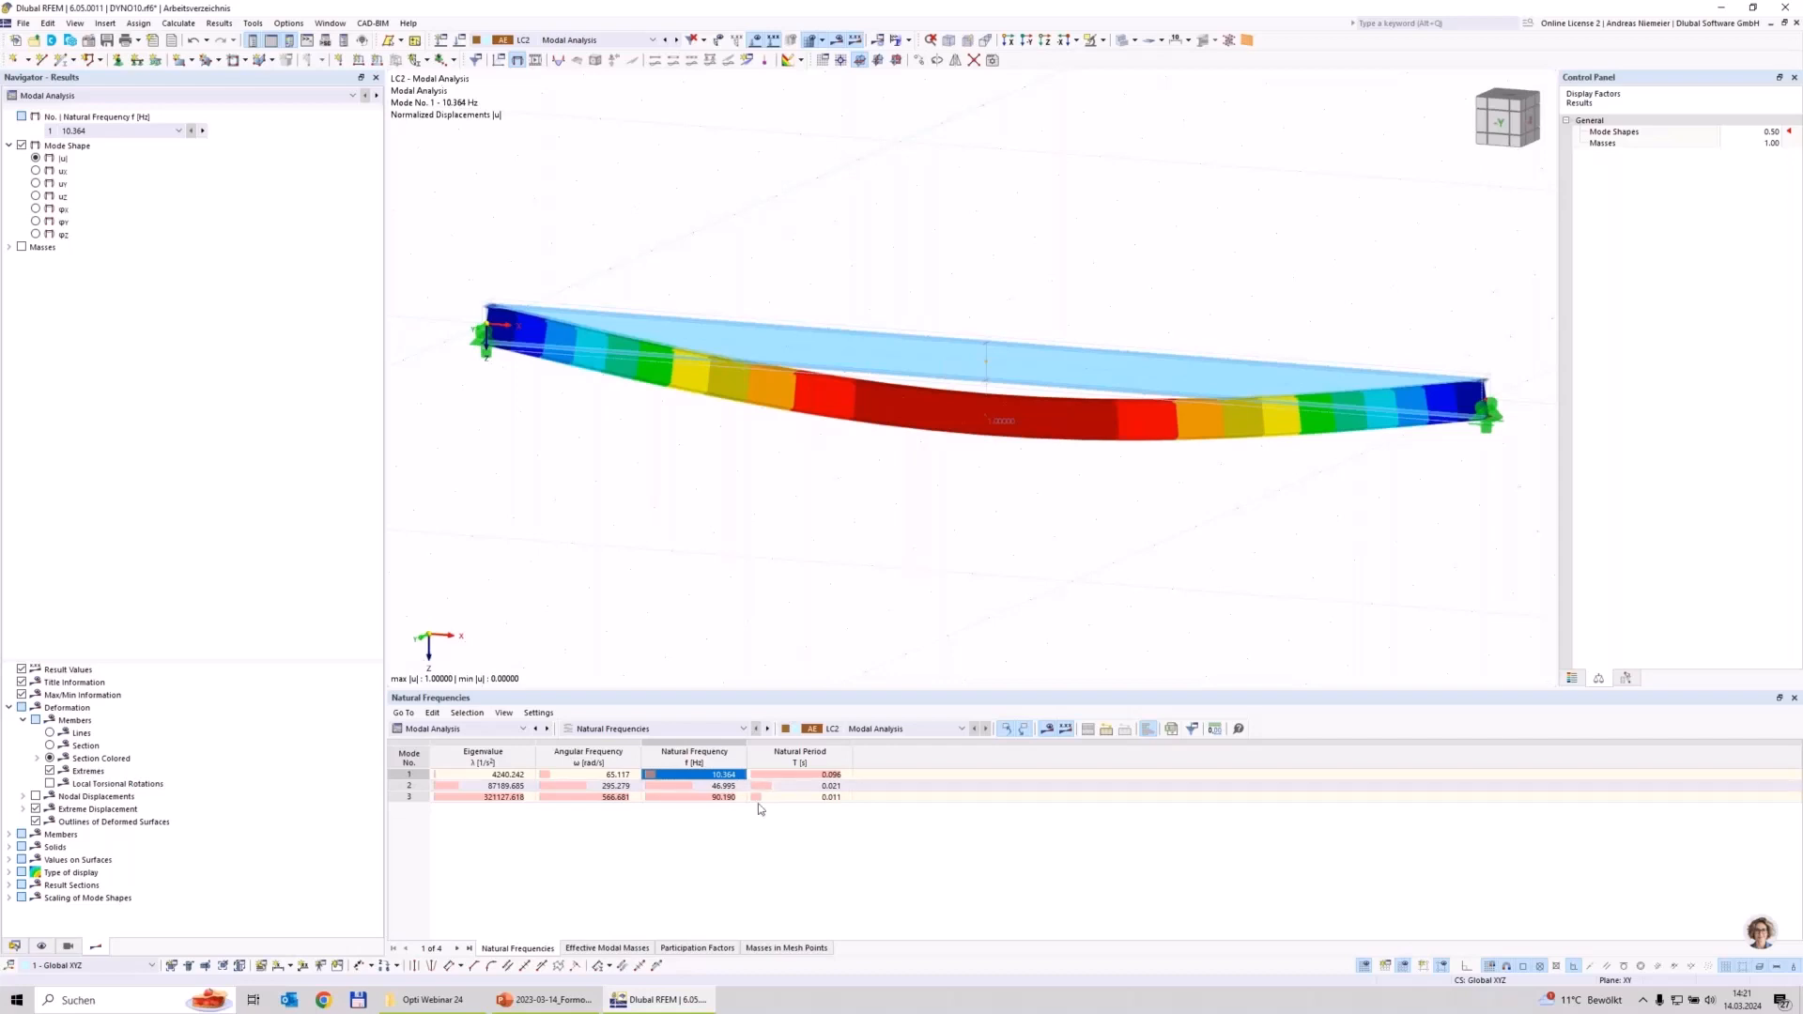
left_click(710, 787)
left_click(712, 777)
left_click(713, 785)
left_click(713, 775)
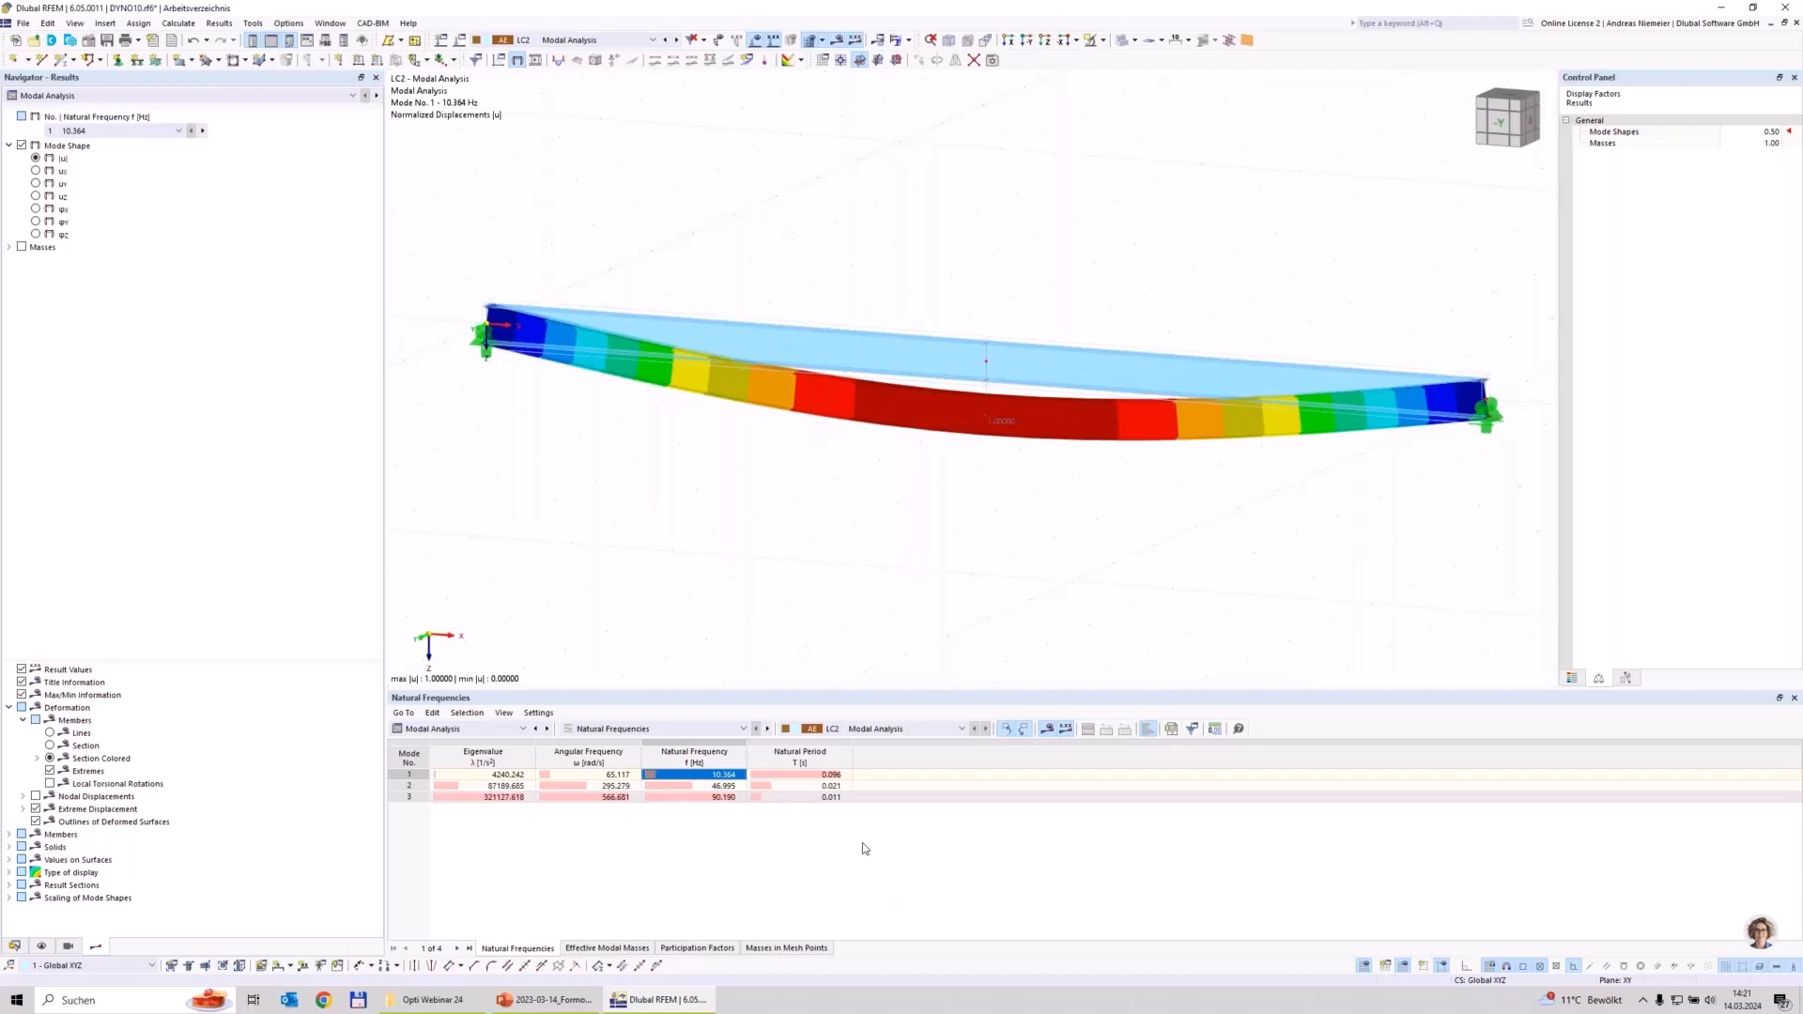
Step: Create load case LC3 named "Washing Machine" with the analysis type Time History Analysis | Time Diagram
left_click(463, 734)
left_click(465, 764)
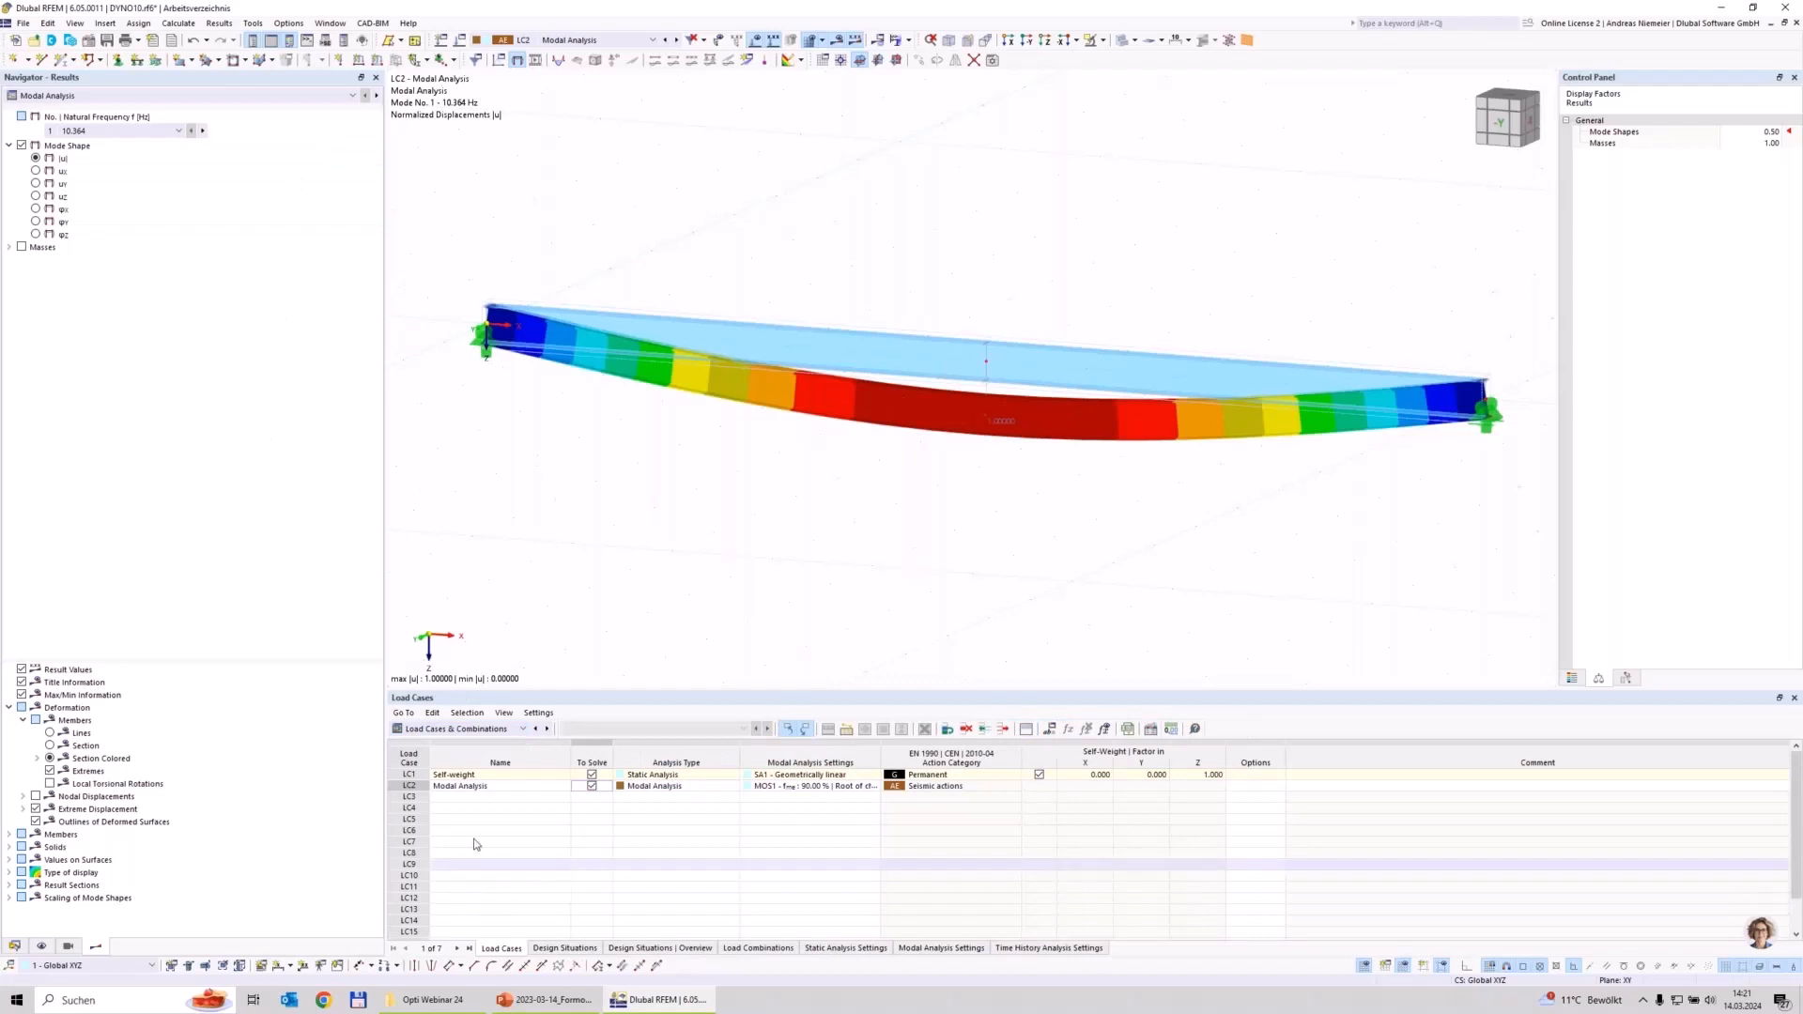
left_click(413, 798)
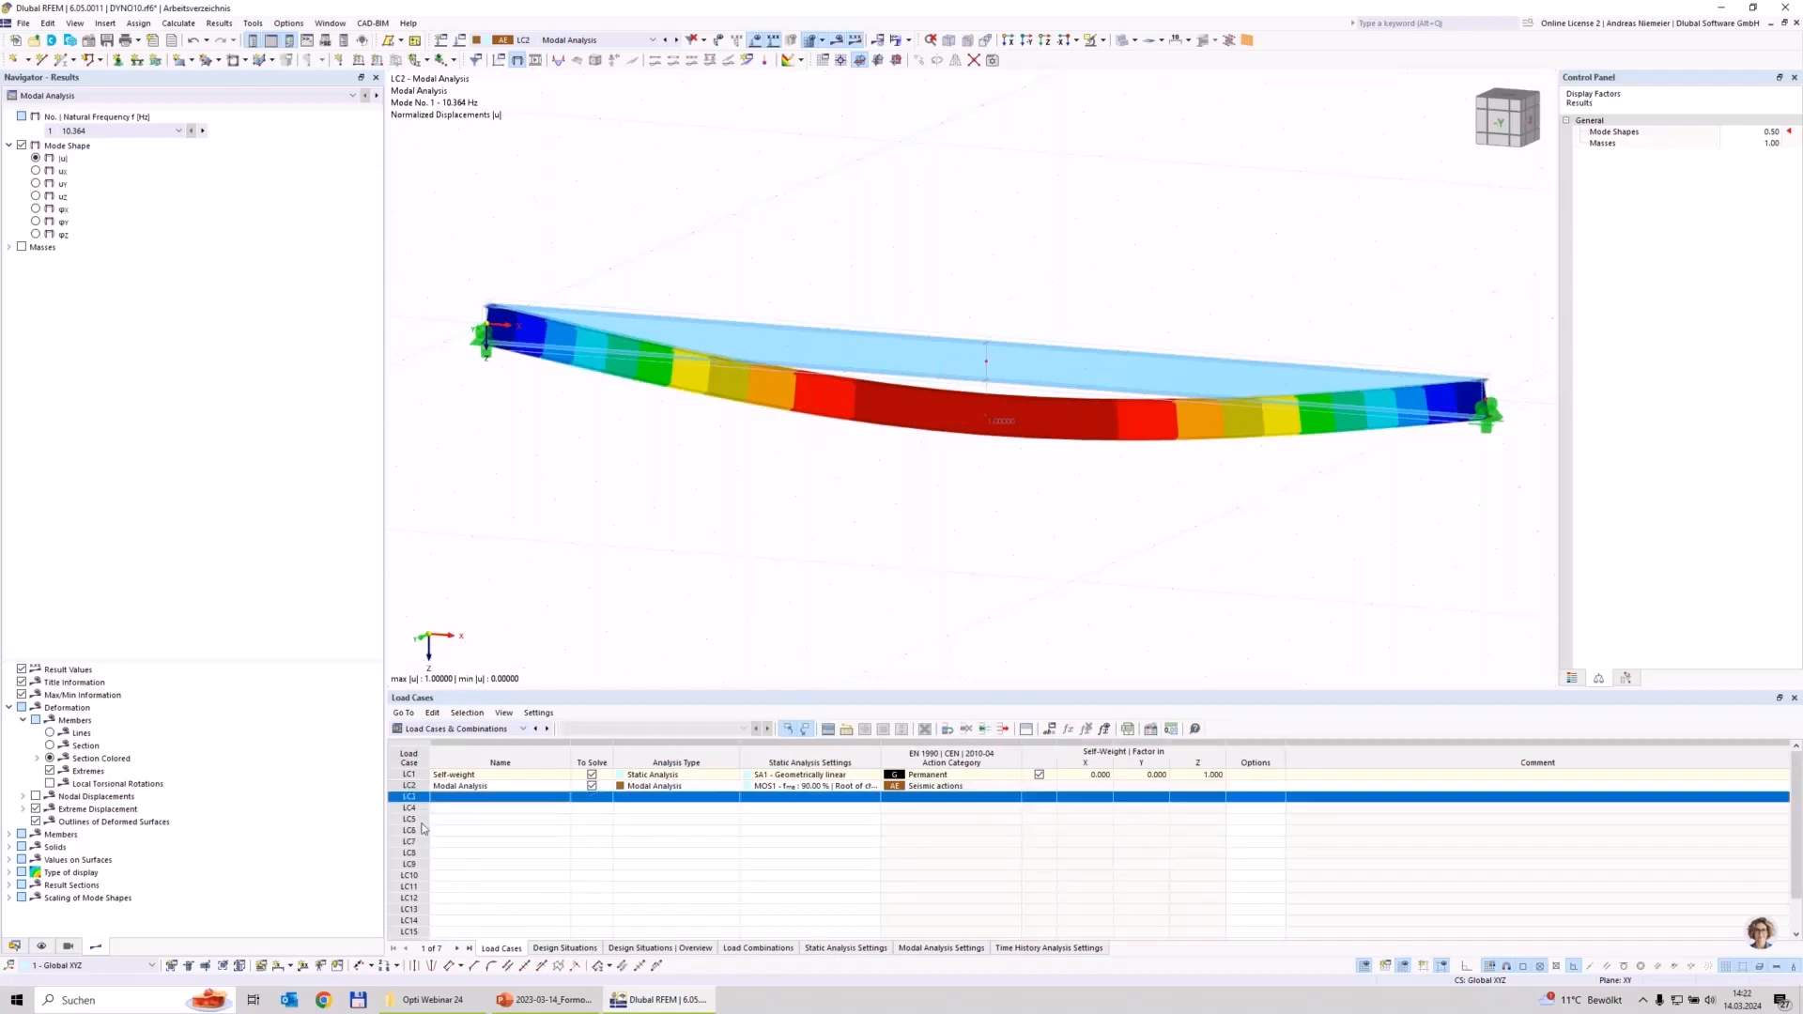
double_click(412, 798)
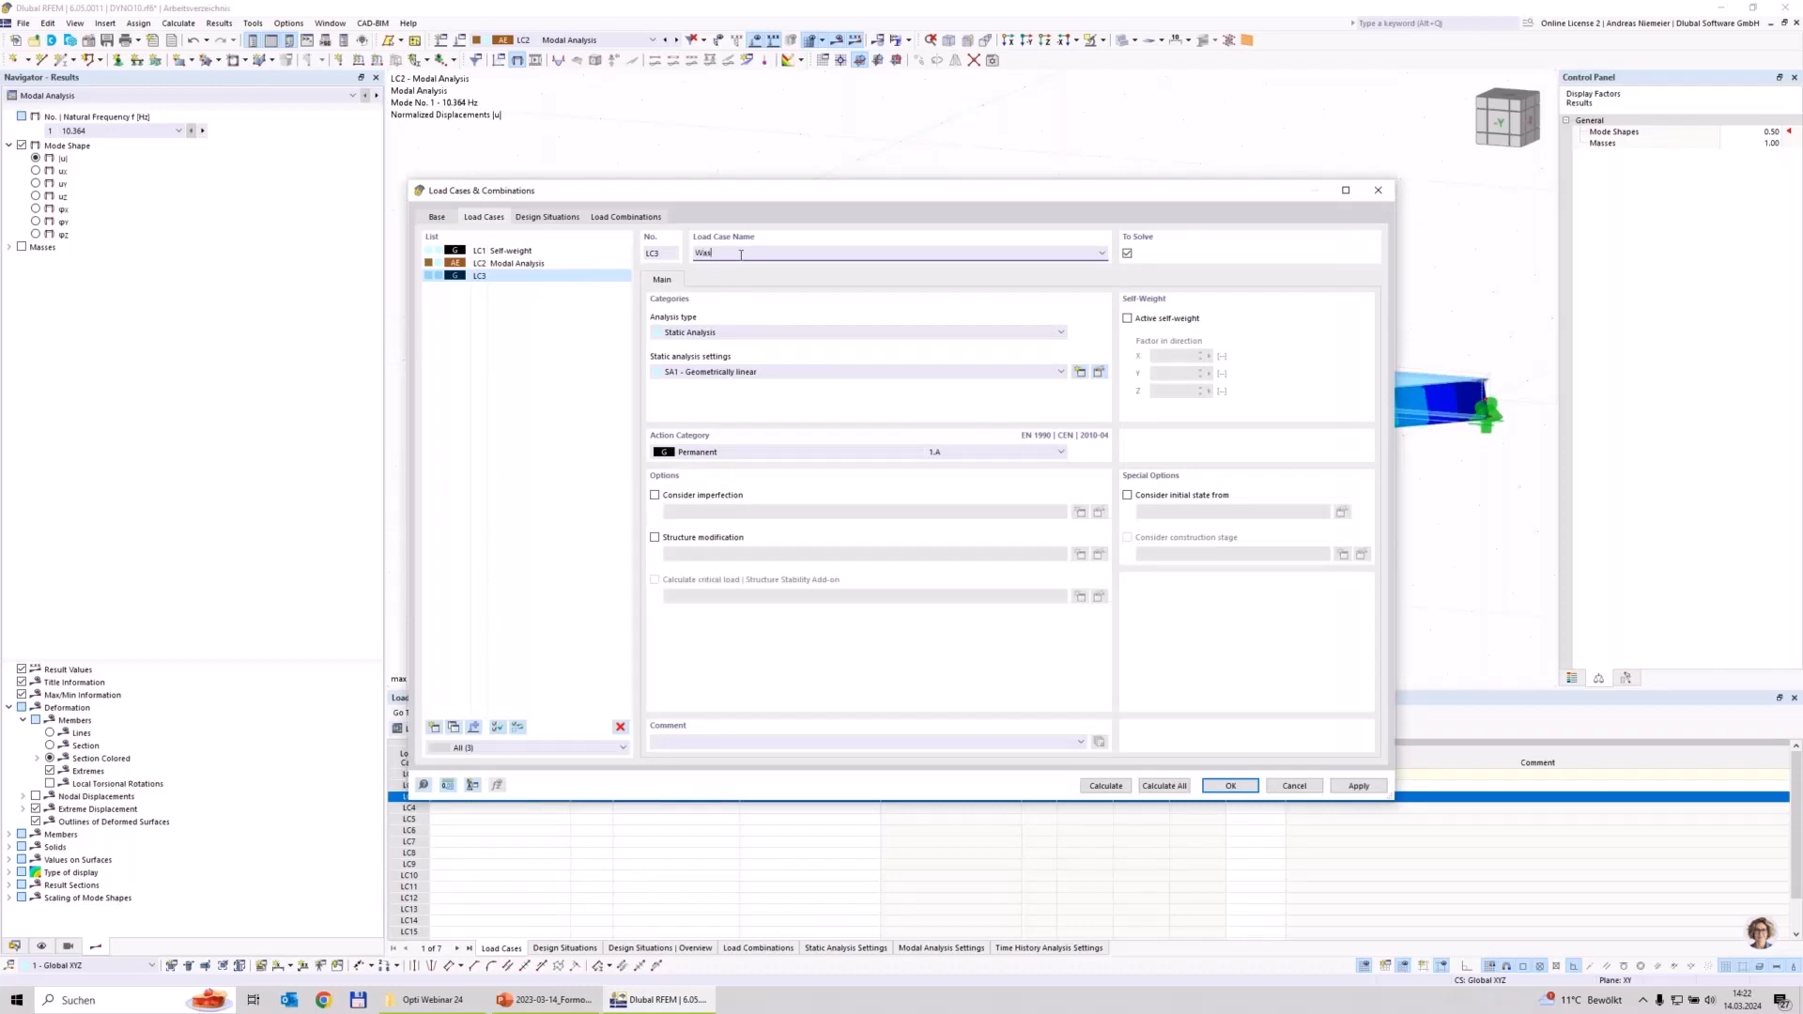
type("Washing Machine")
left_click(673, 332)
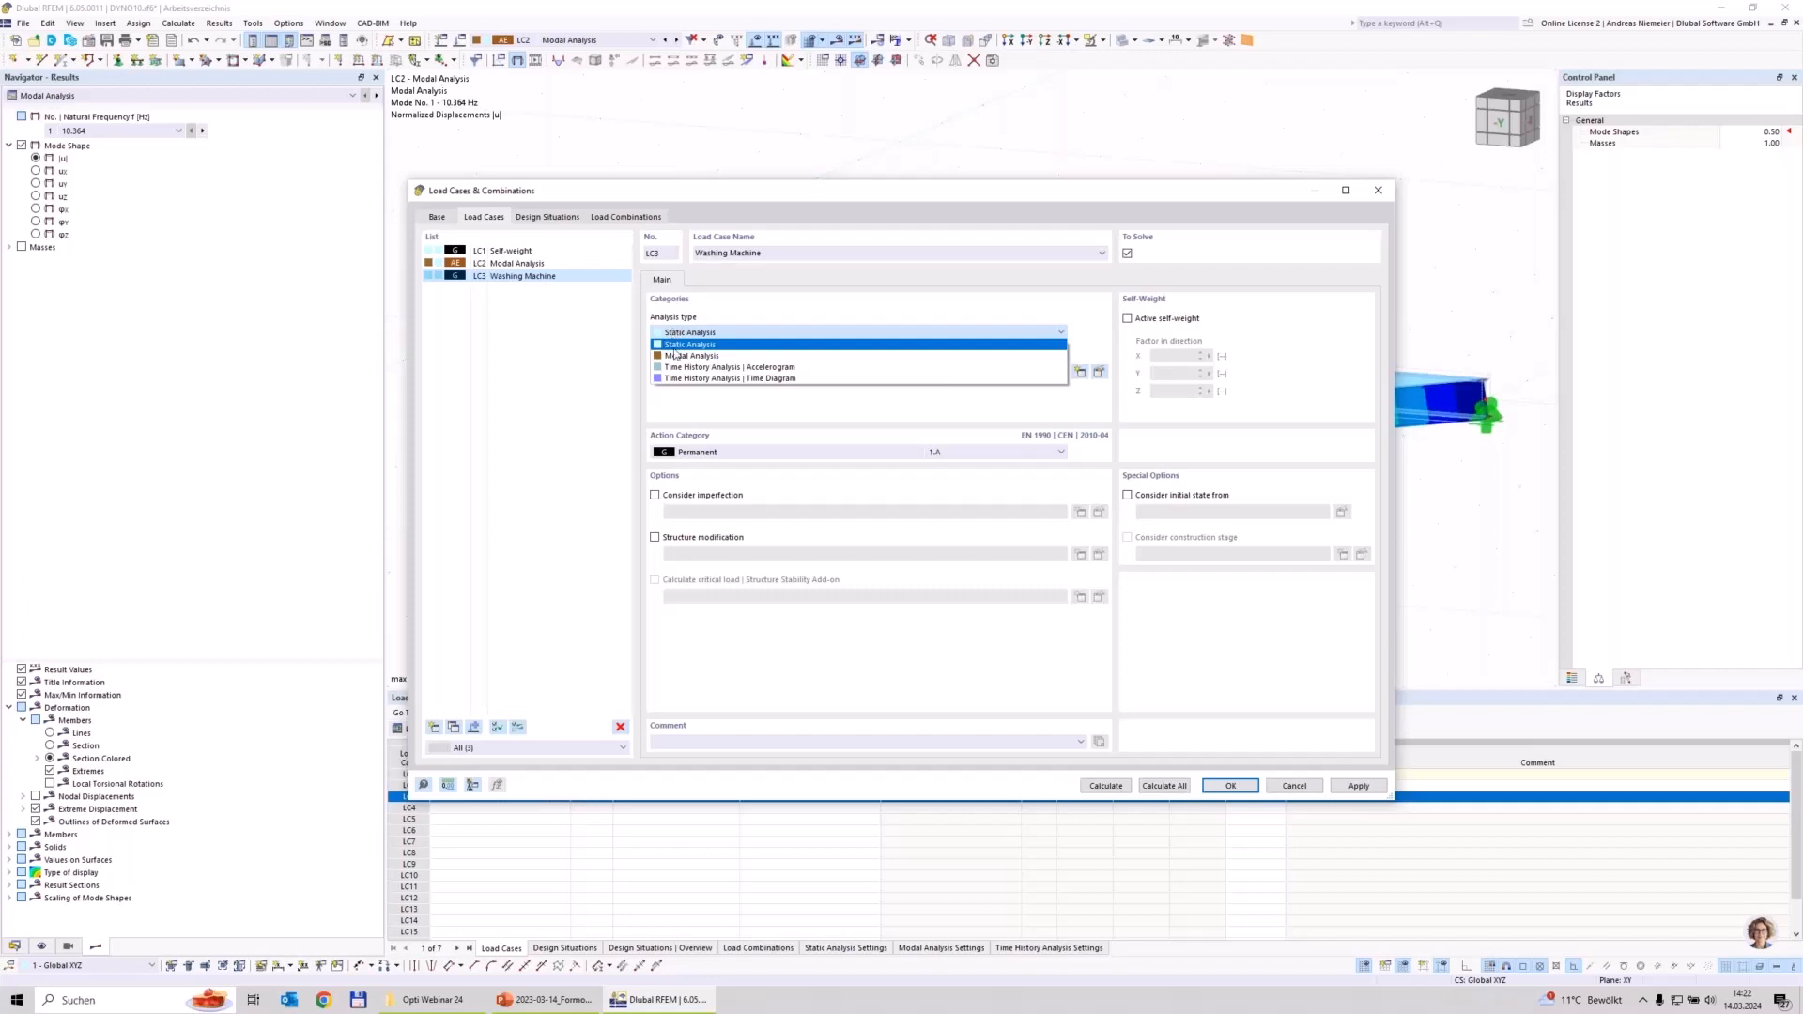
left_click(691, 380)
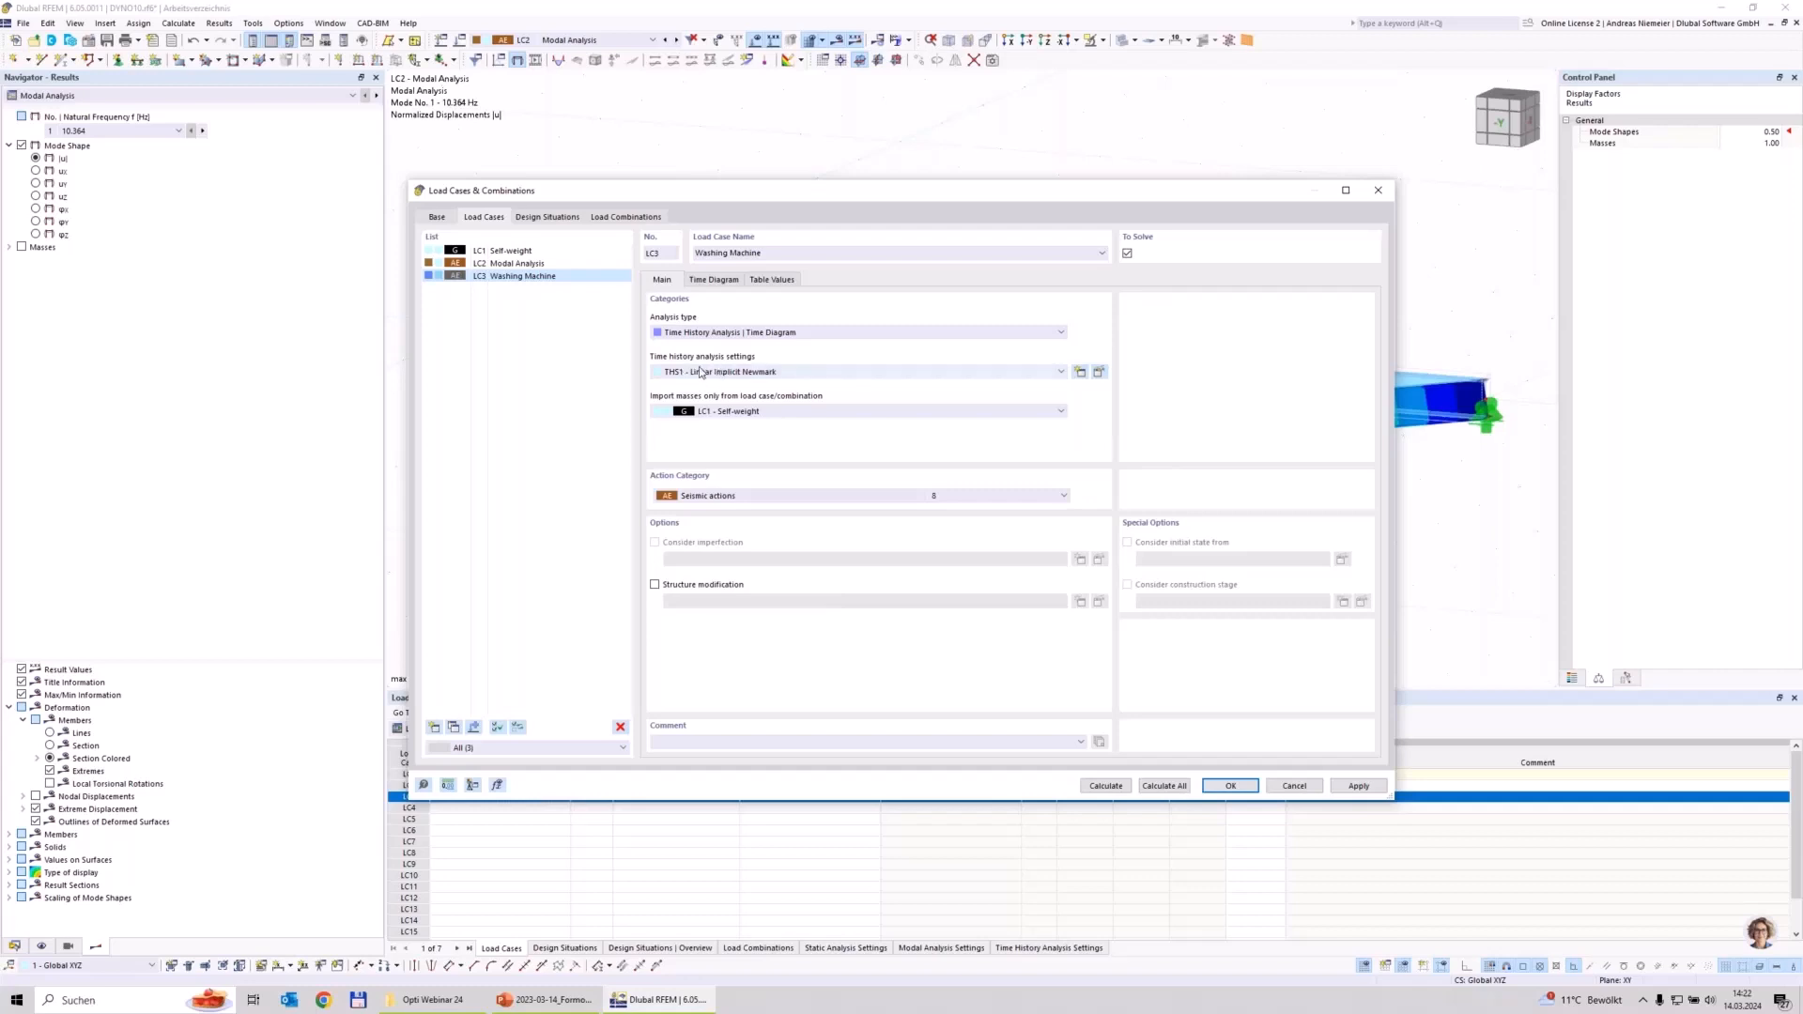
Step: Set the time history analysis method of the Washing Machine load case to Linear Modal with a maximum time of 4 s
left_click(1099, 372)
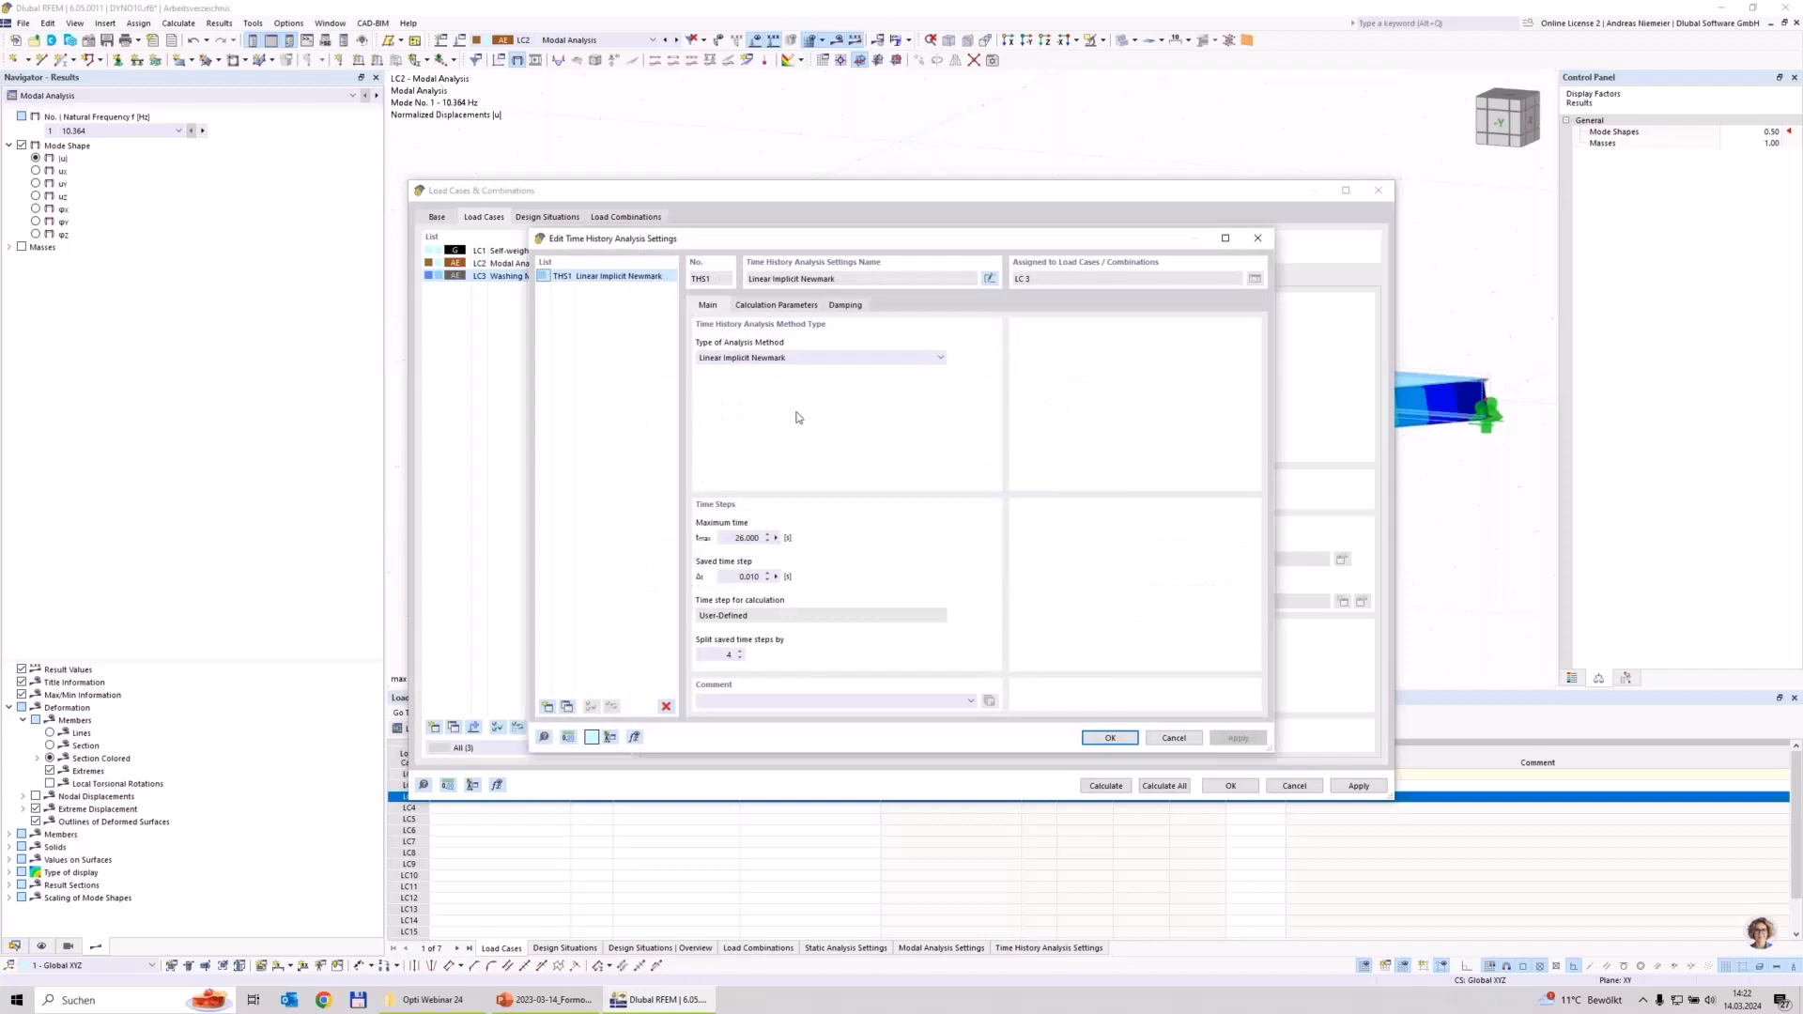
left_click(757, 359)
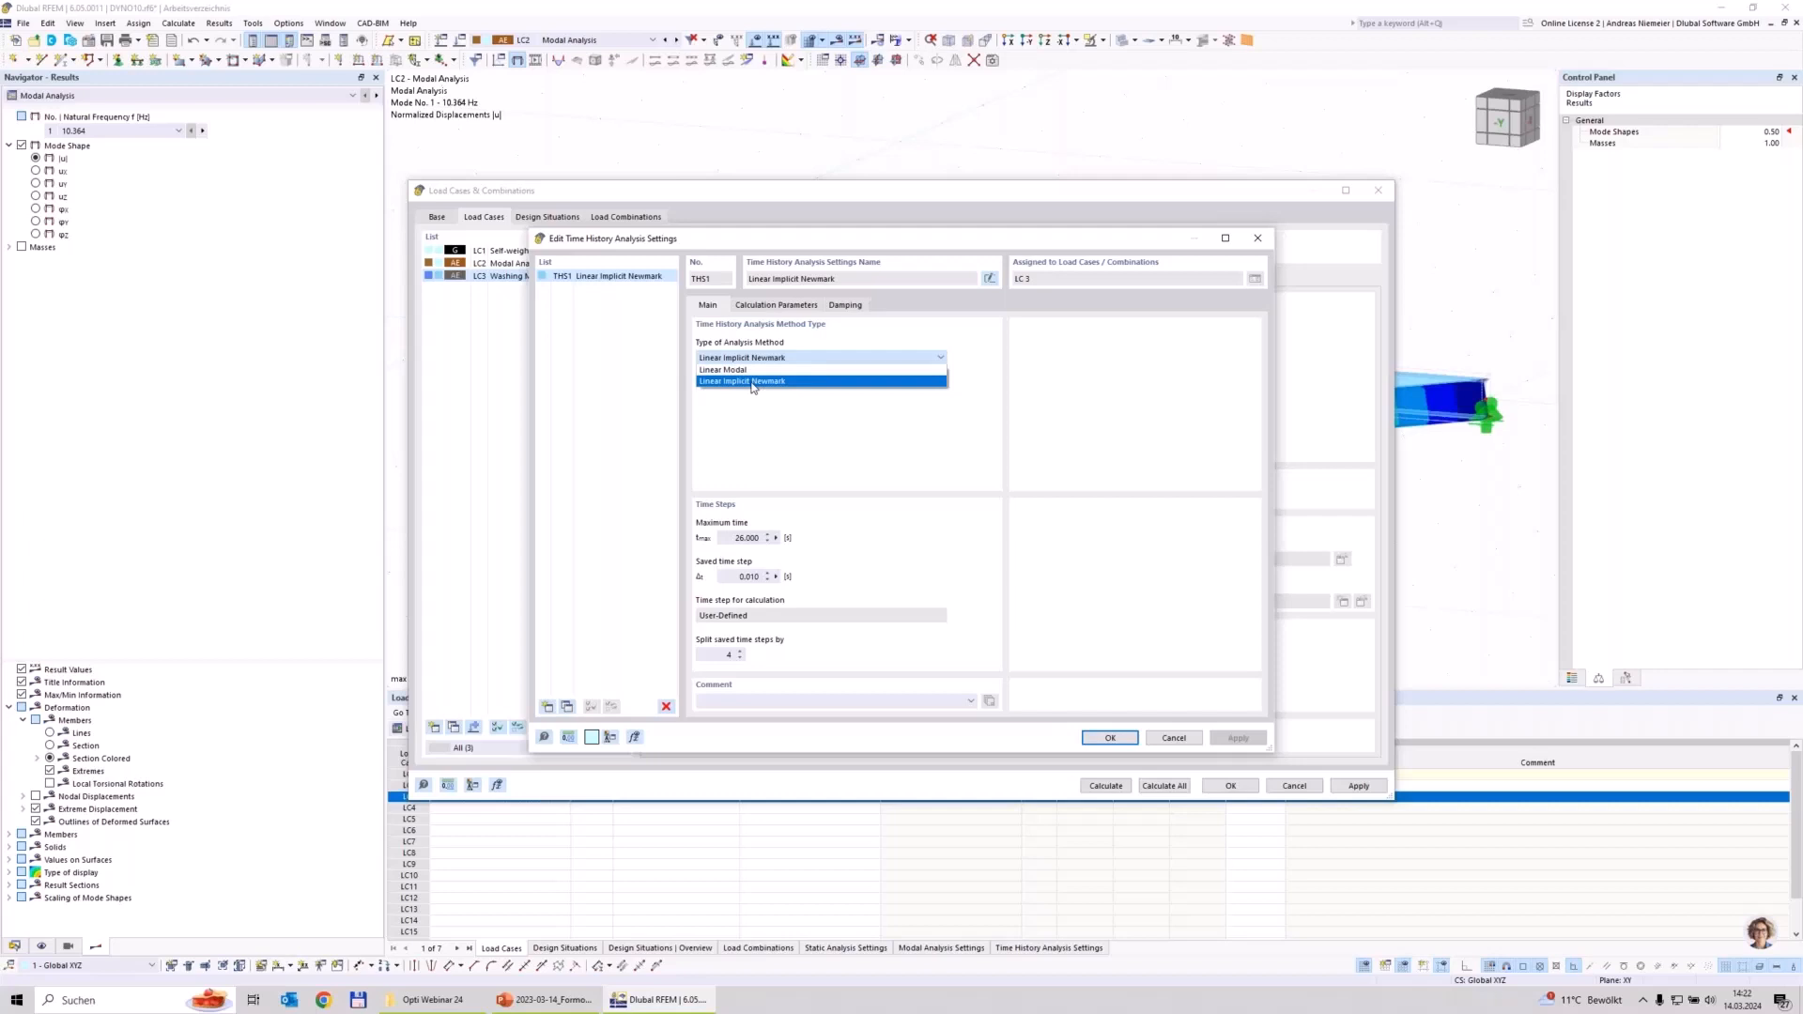
left_click(729, 370)
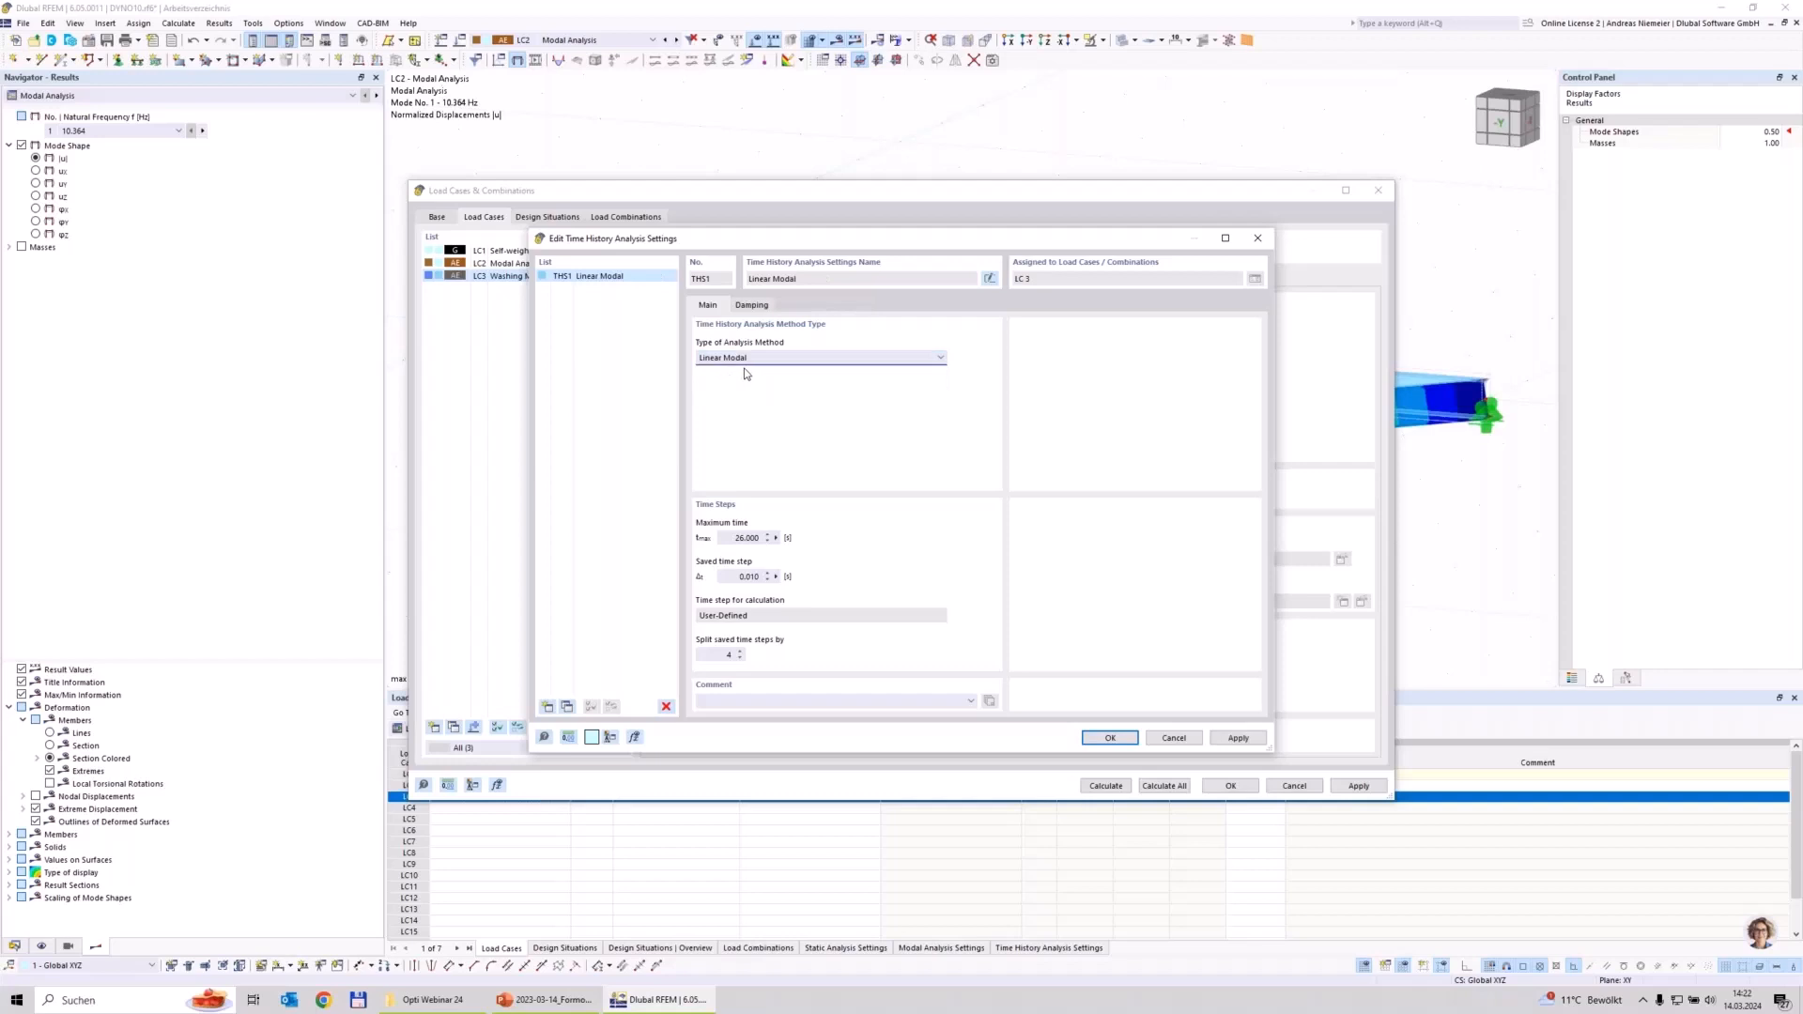
left_click_drag(736, 540, 874, 547)
type("4")
Step: Switch the damping type to constant Lehr's damping, enter its damping constant and accept the time history analysis settings
left_click(757, 306)
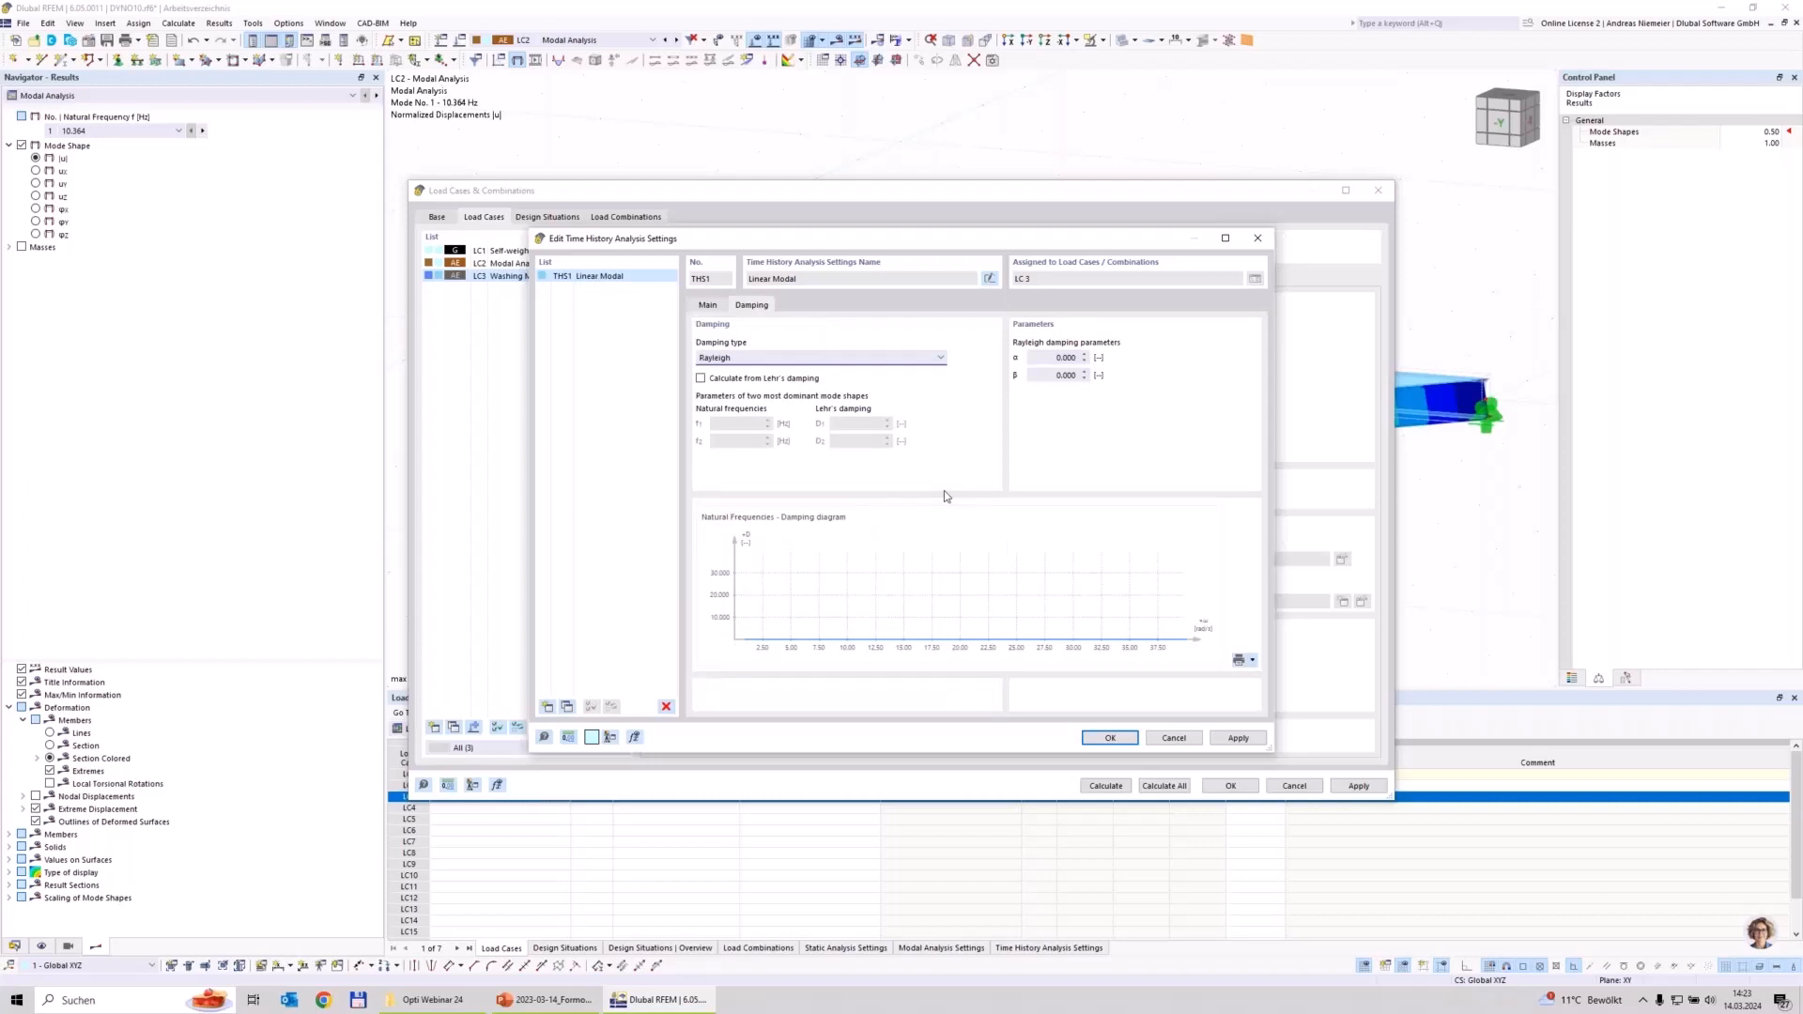
left_click(900, 358)
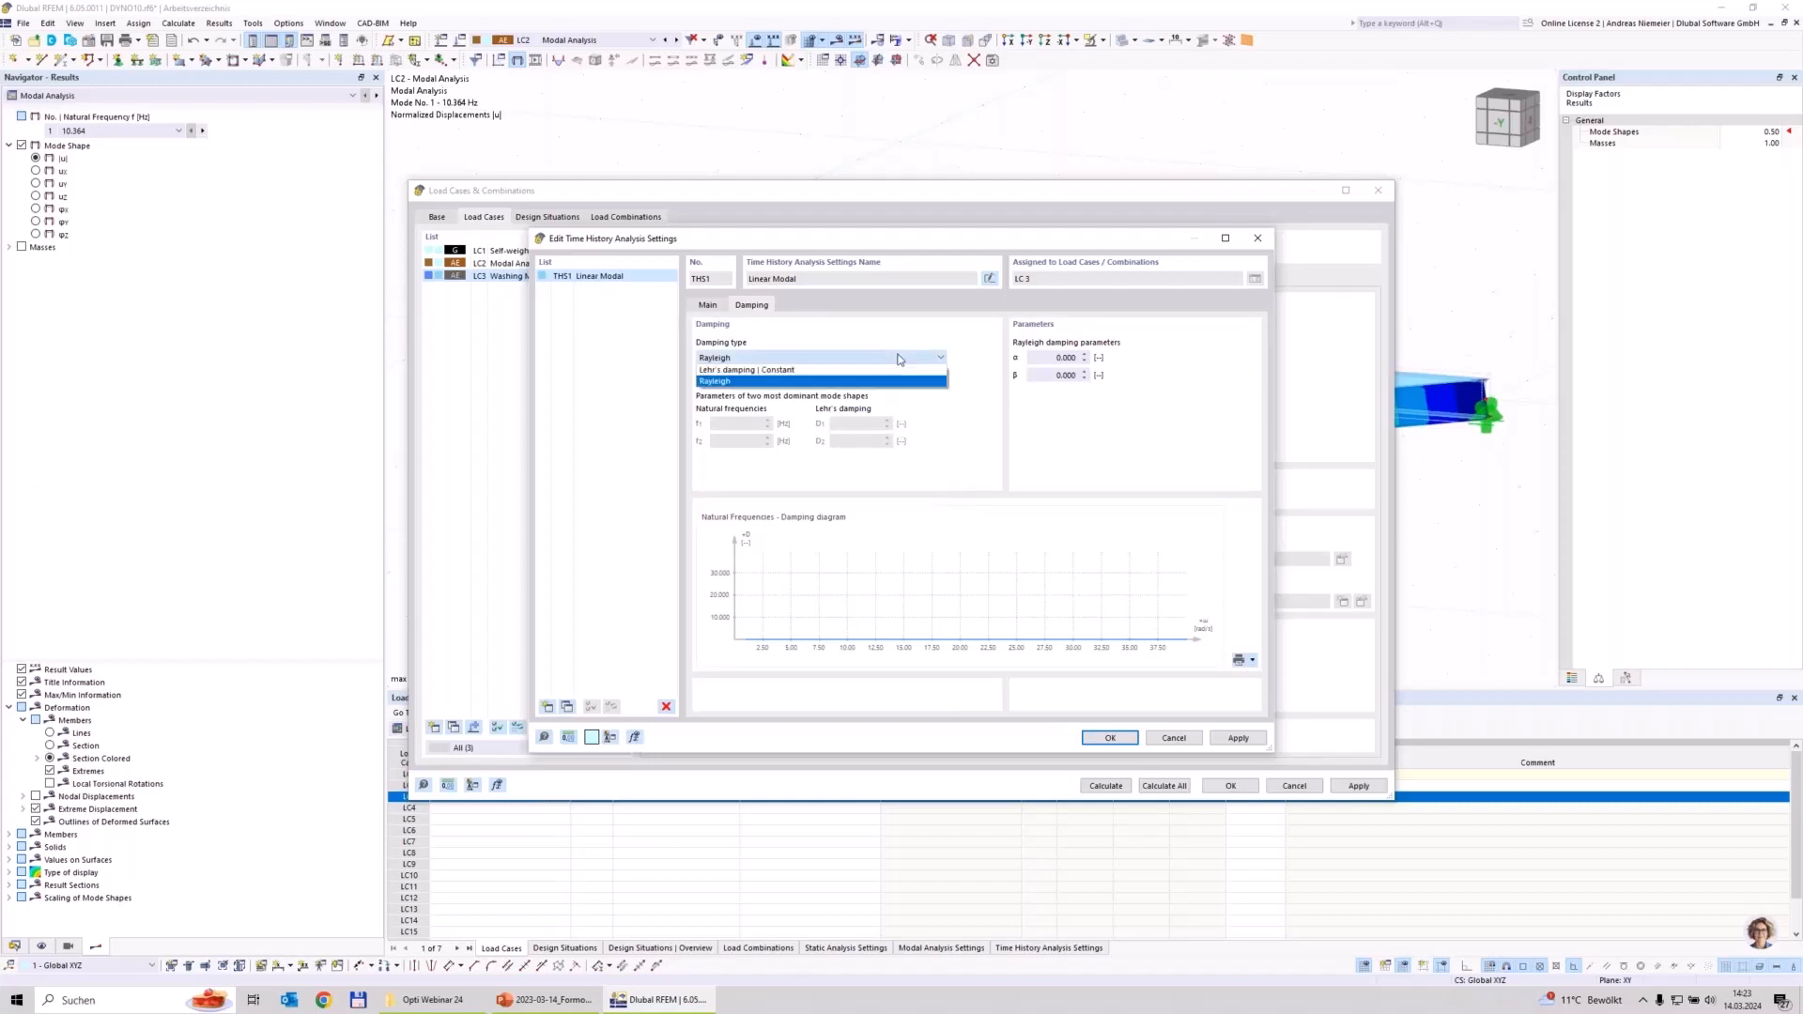
left_click(757, 371)
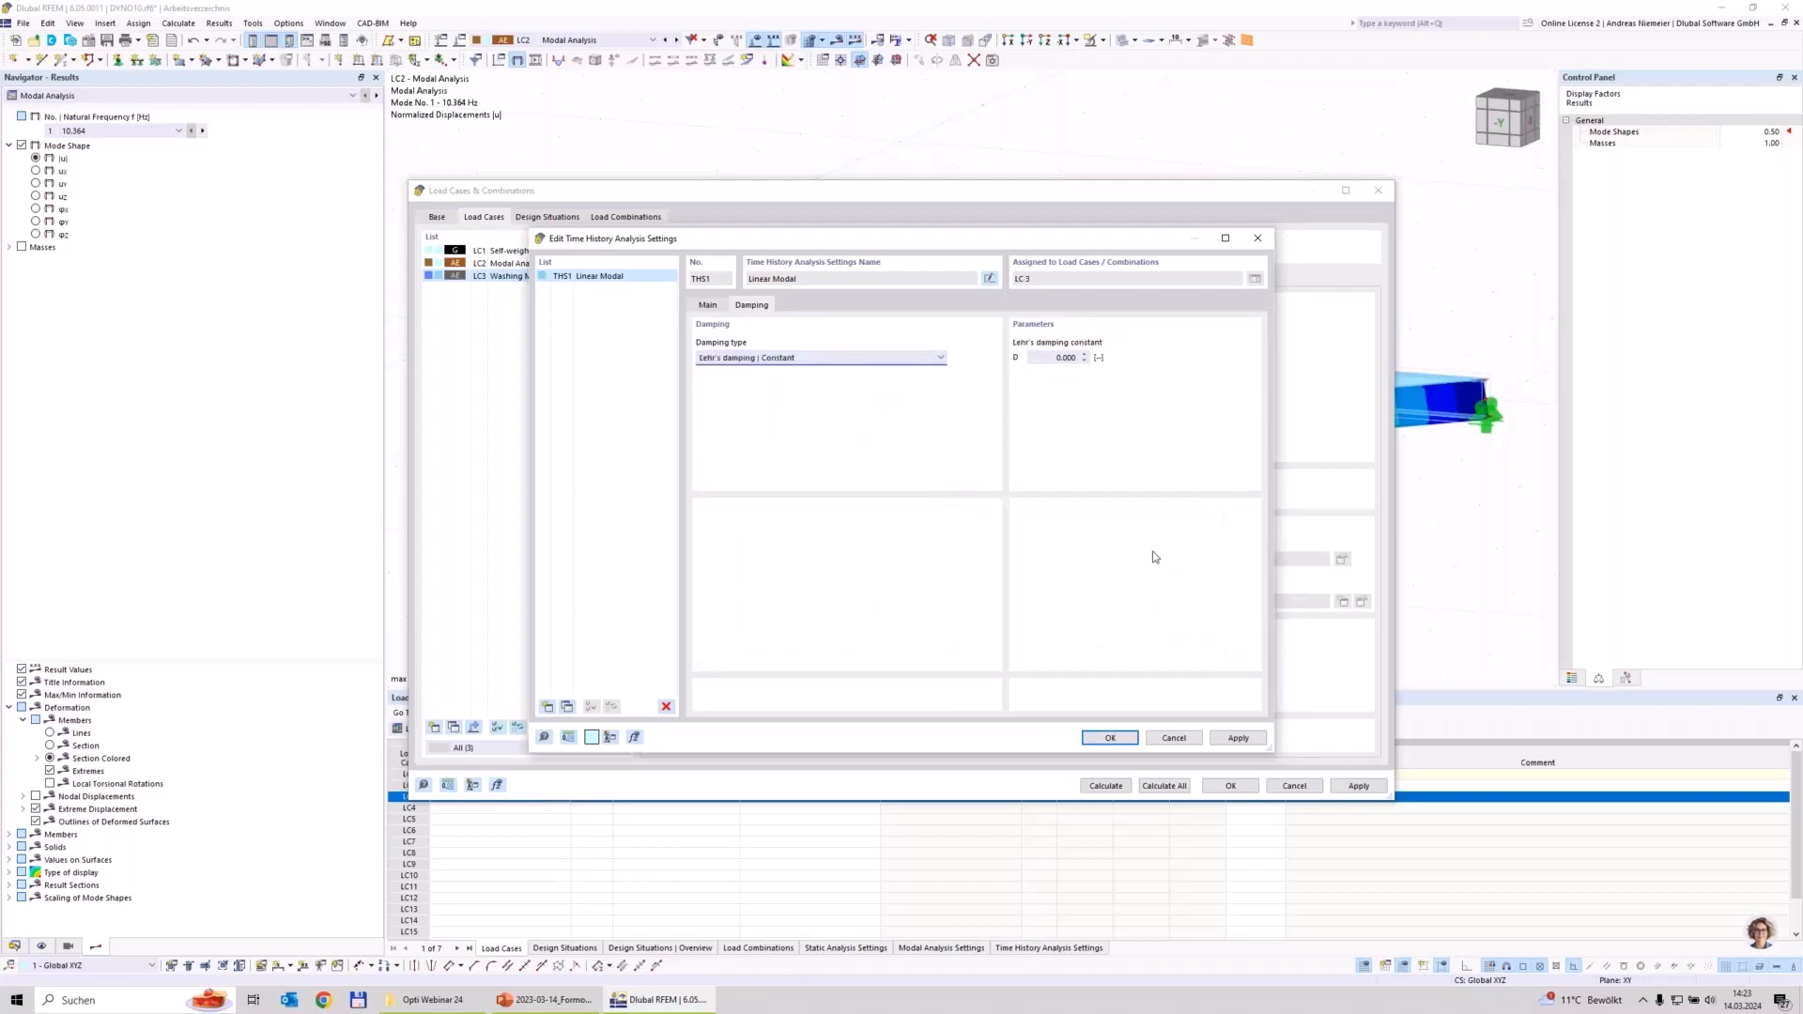
left_click(1052, 358)
type("0")
type("16")
left_click(1111, 738)
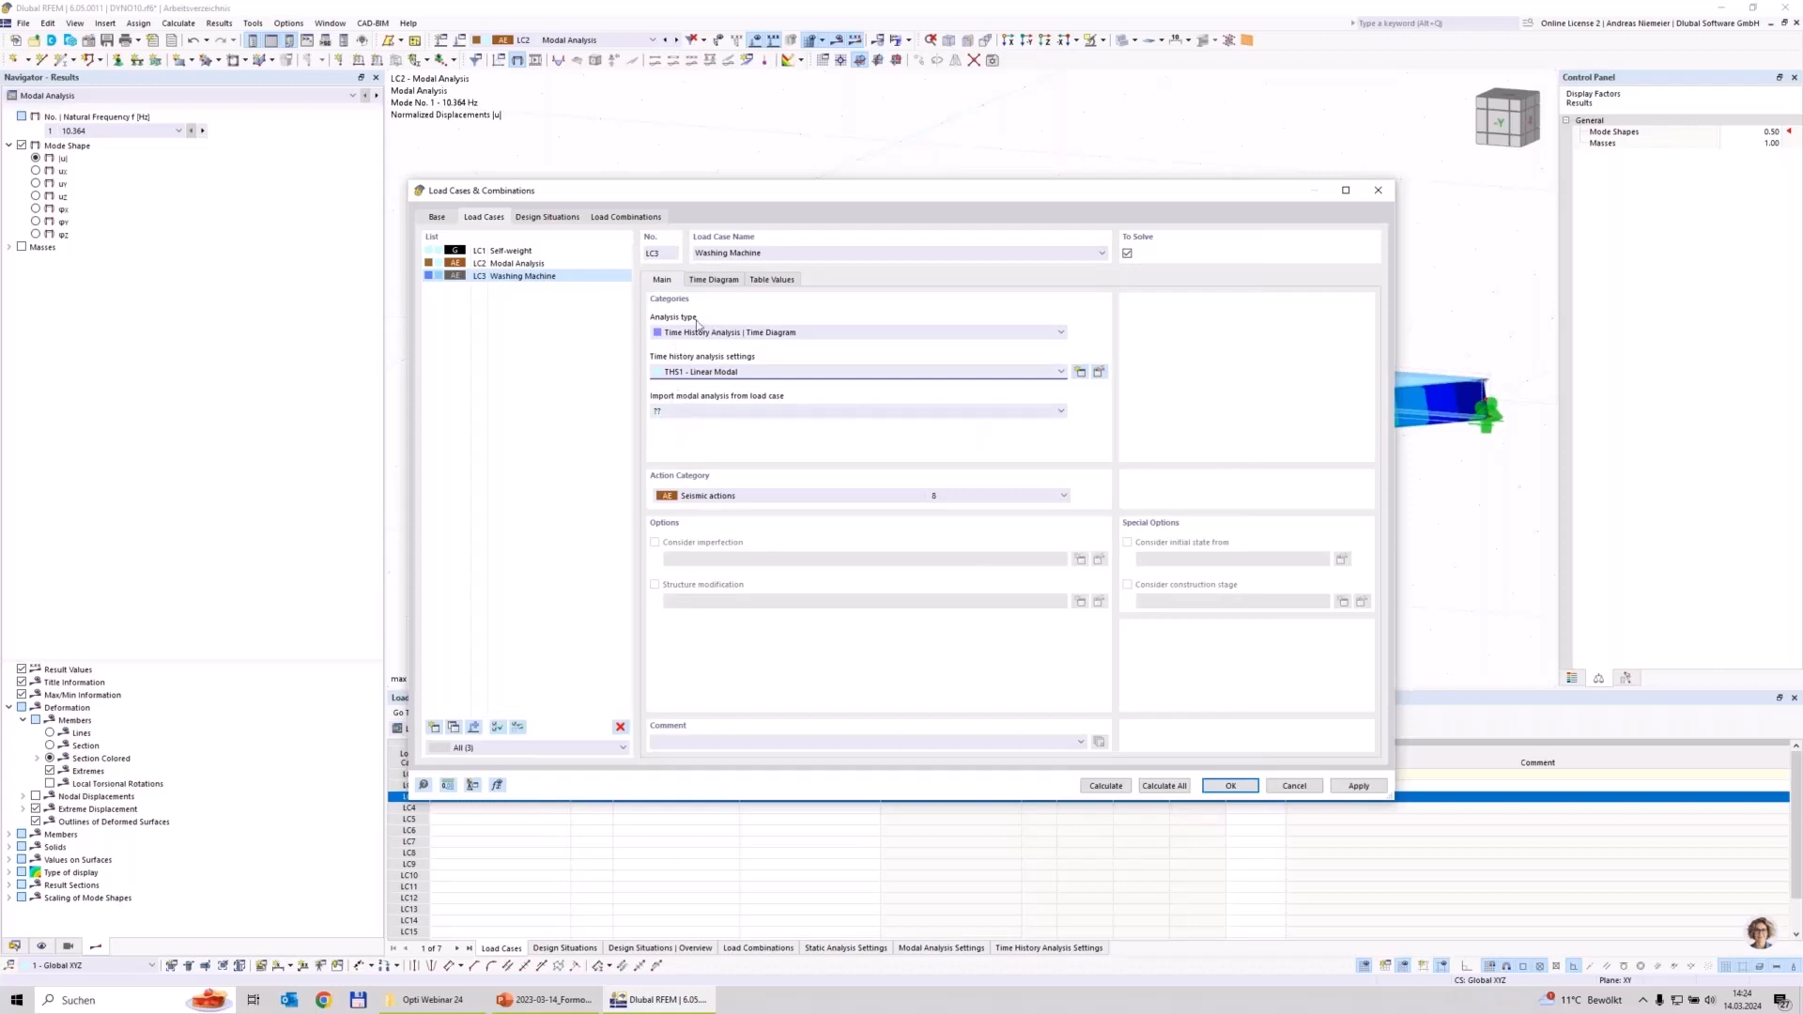
Step: Import the modal analysis from LC2 and assign the action category Imposed loads - category A: domestic, residential areas
left_click(698, 414)
left_click(700, 429)
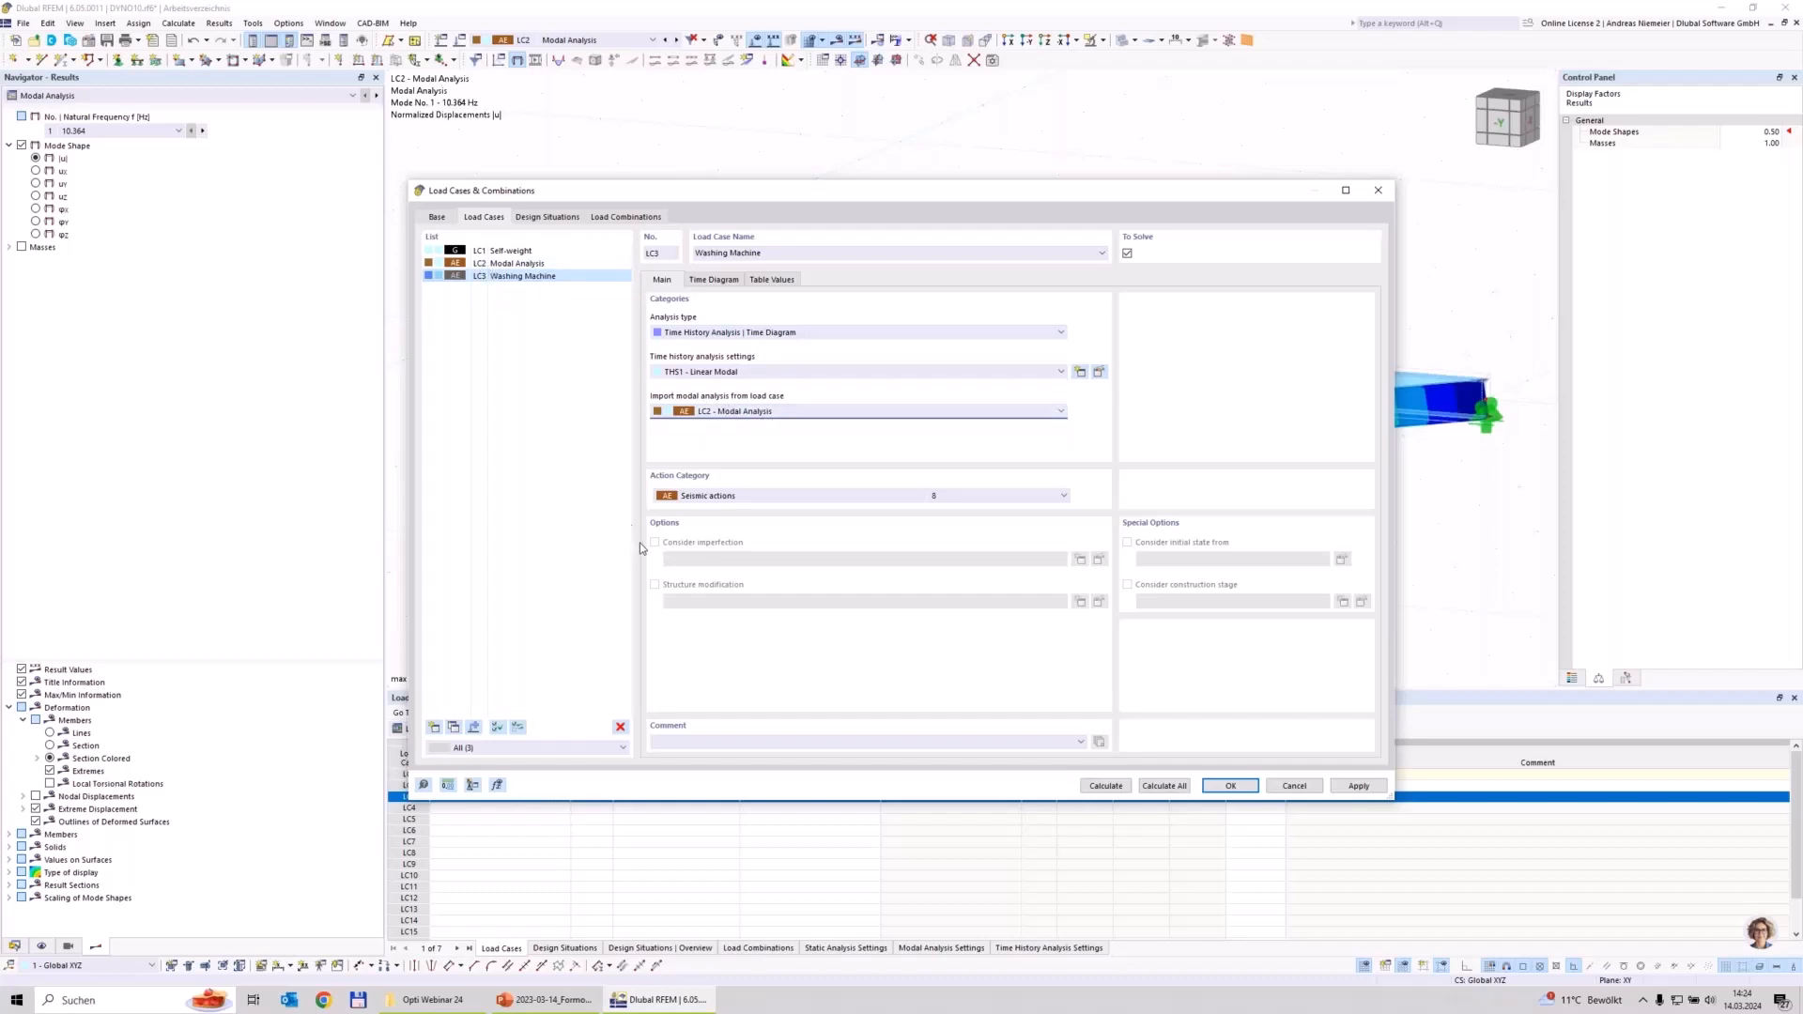
left_click(720, 495)
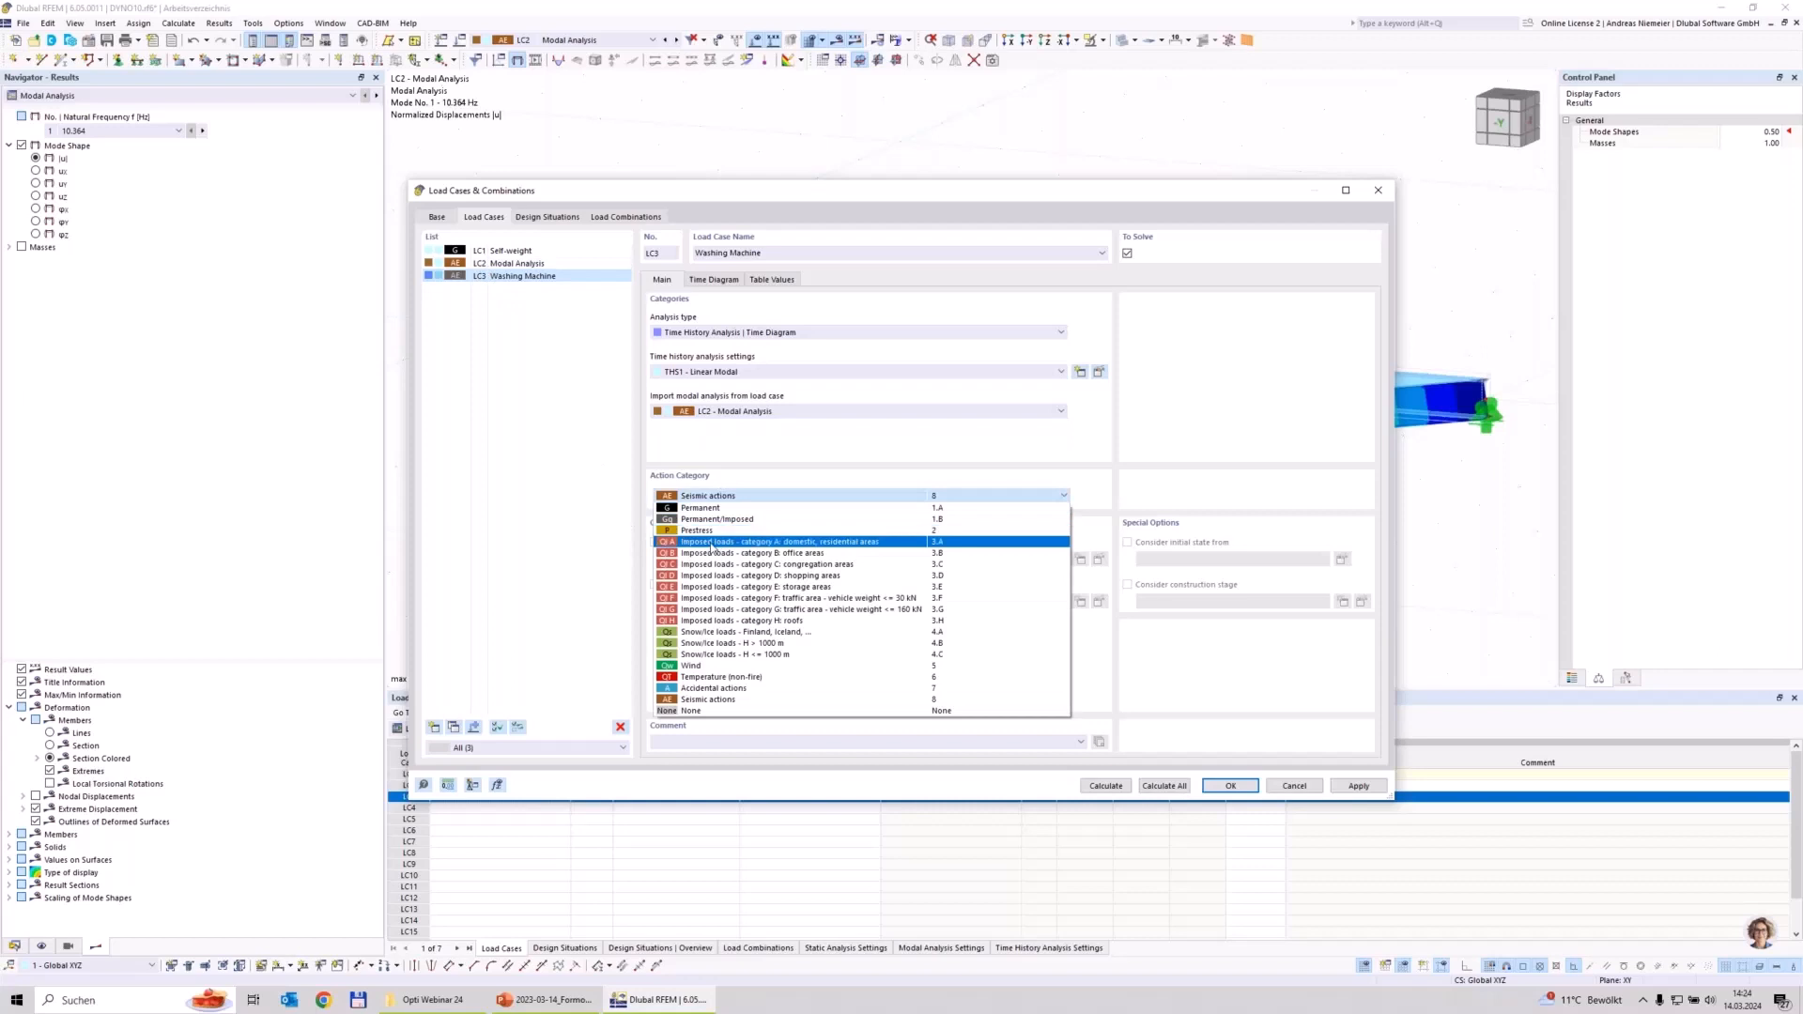
left_click(789, 531)
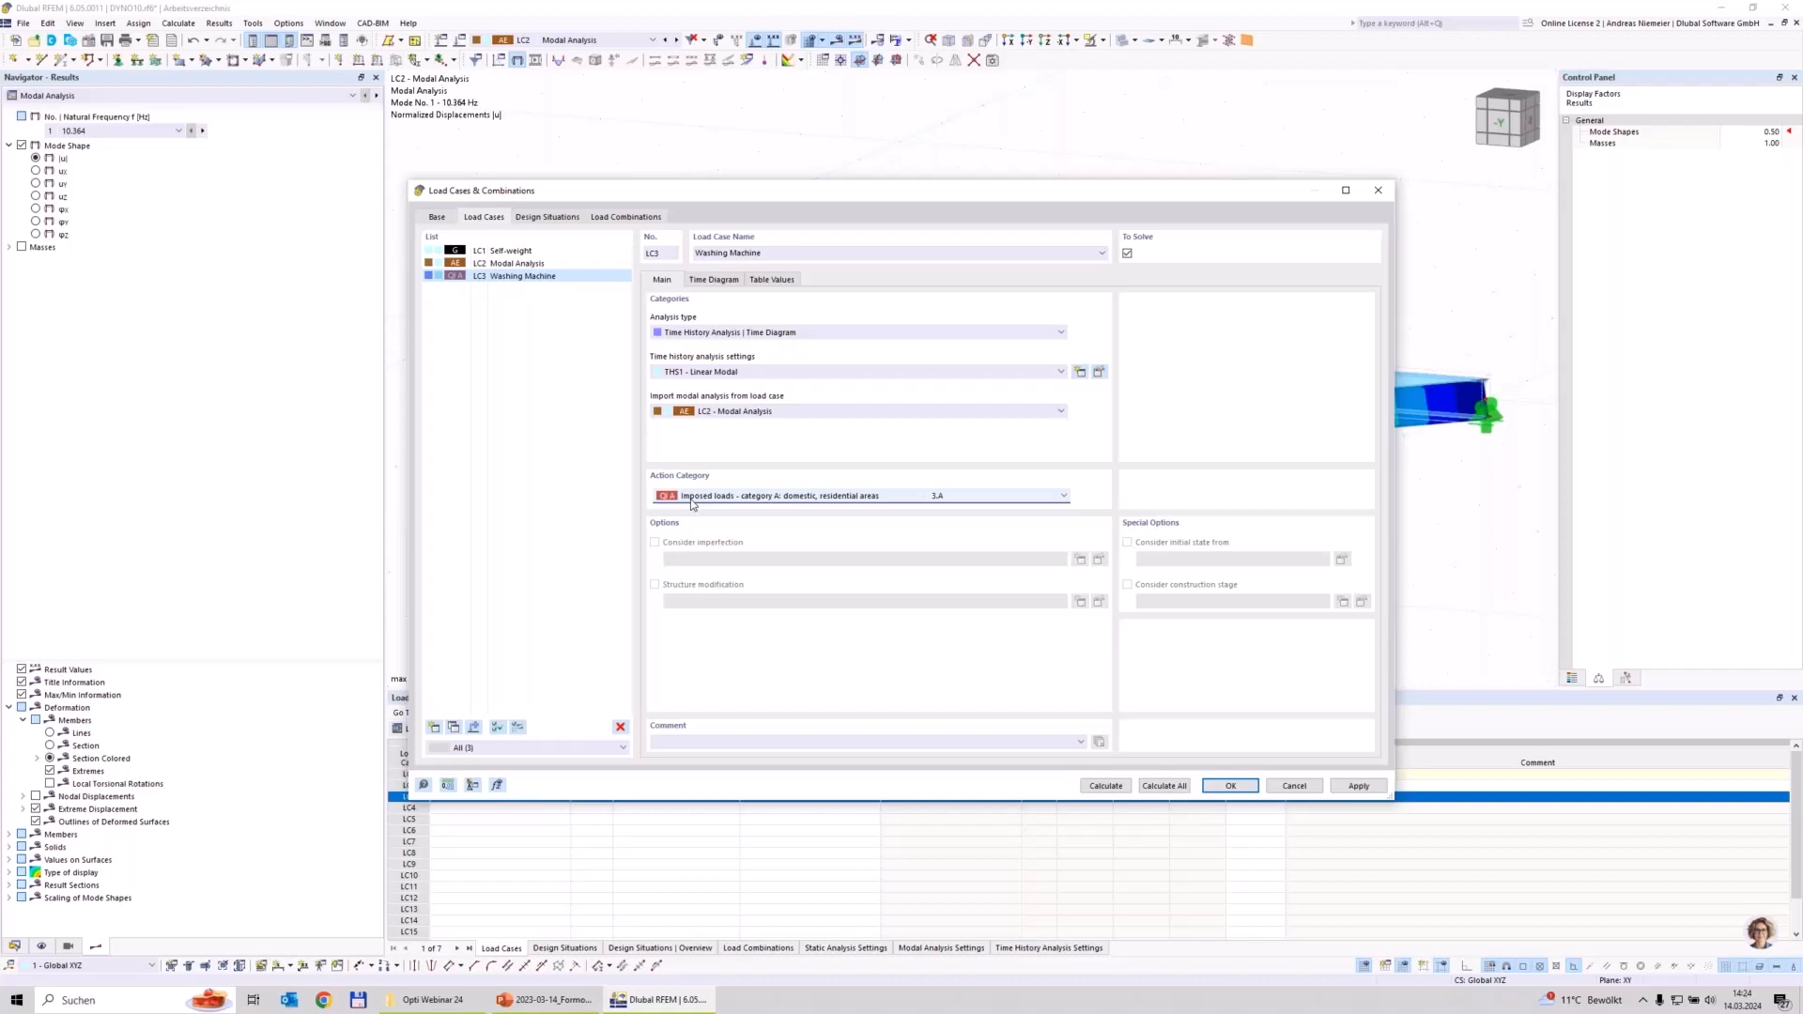
Step: Create a new time diagram for the Washing Machine load case with the definition type Function
left_click(713, 280)
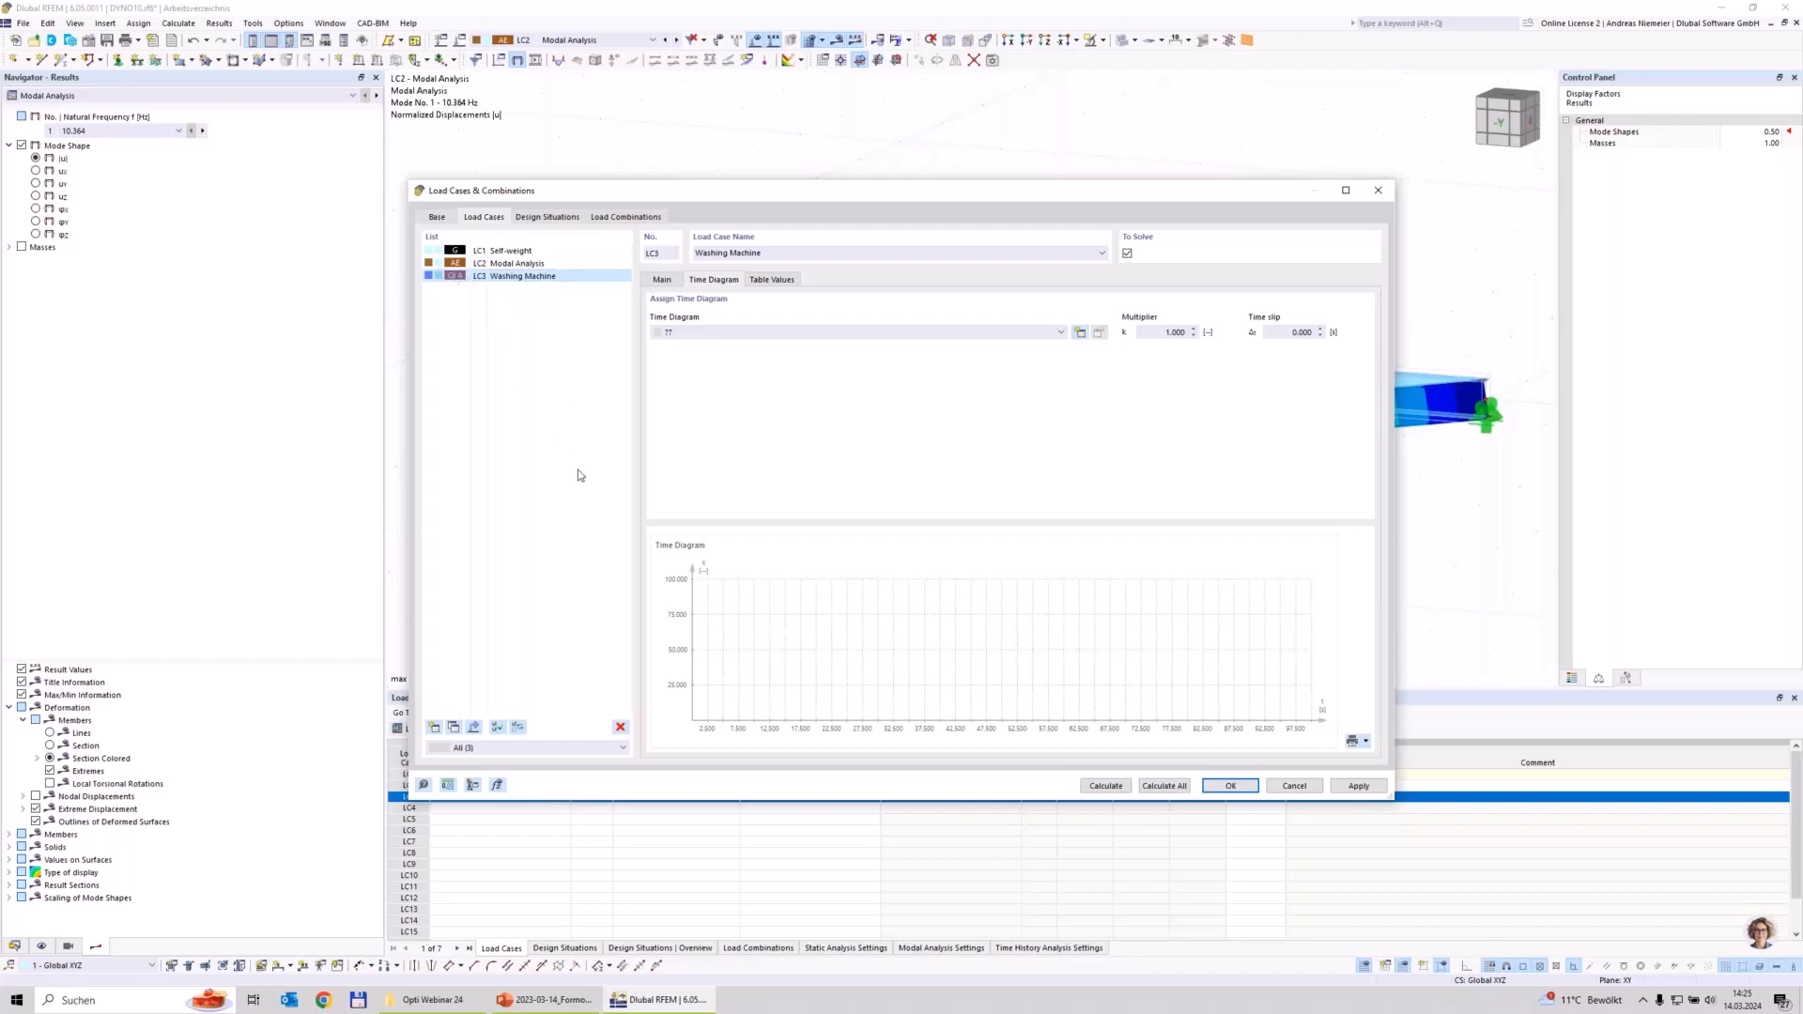
left_click(1080, 334)
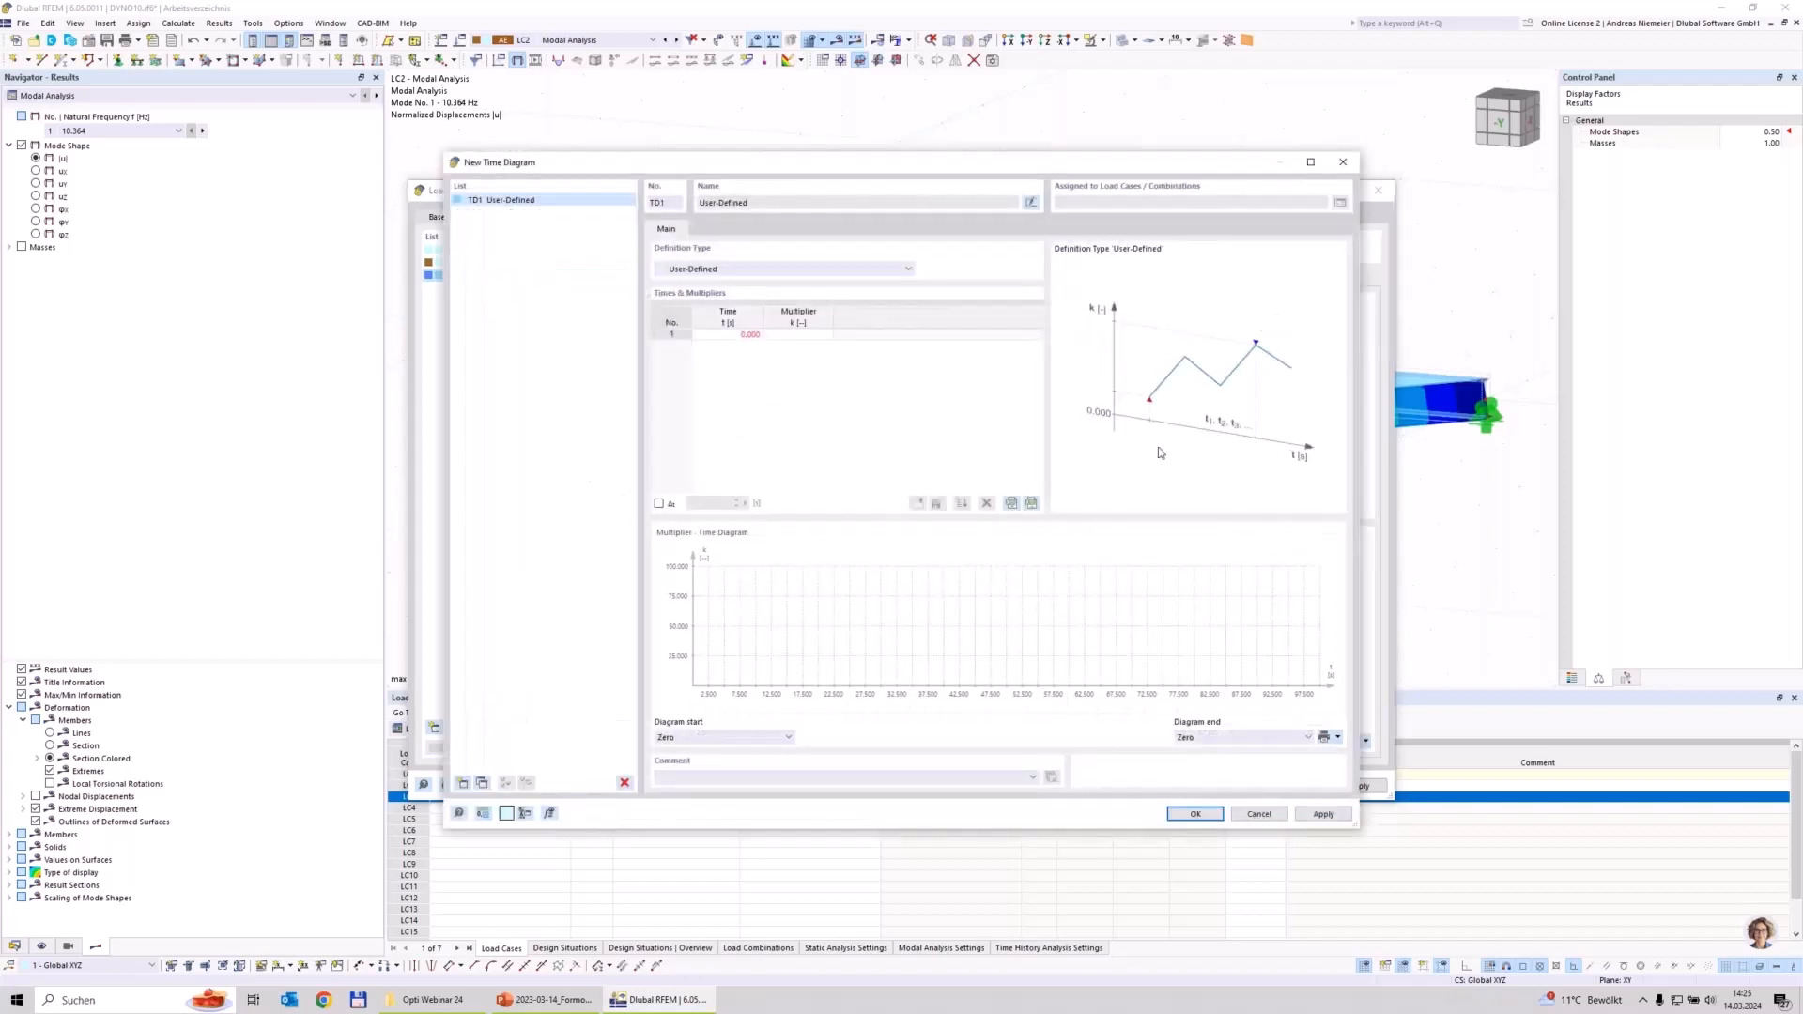
double_click(713, 334)
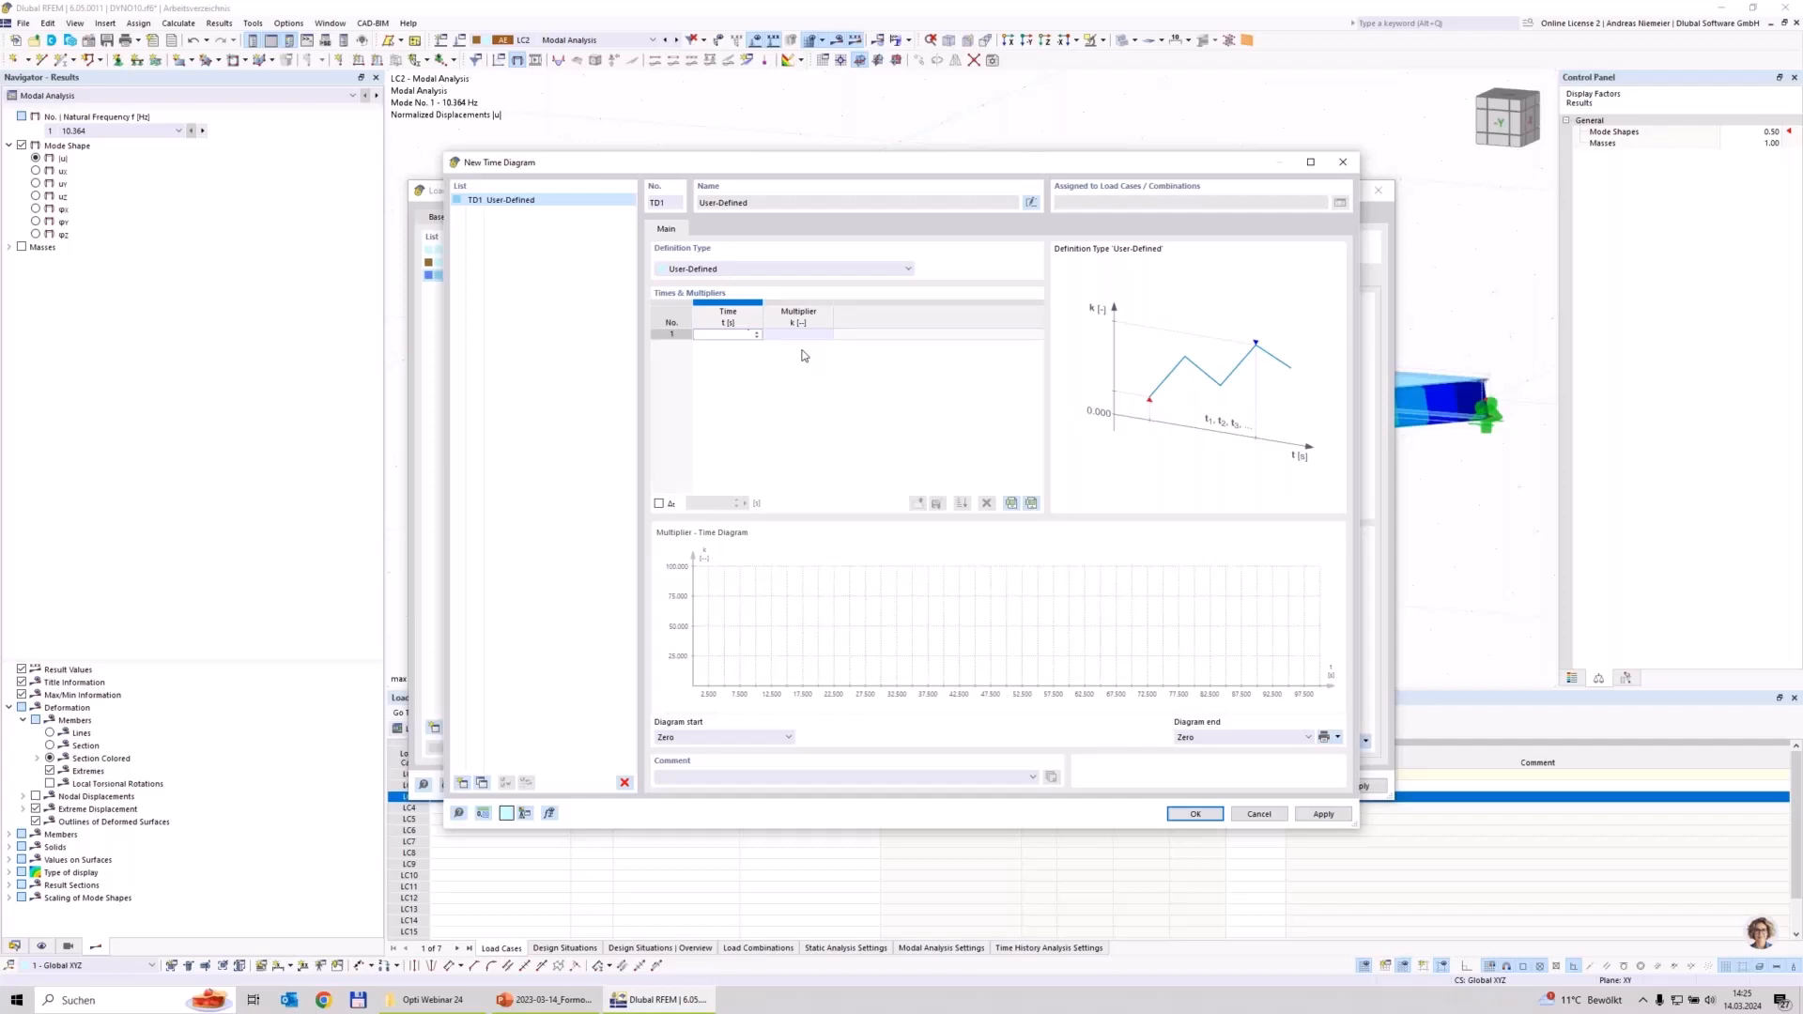
left_click(812, 270)
left_click(719, 292)
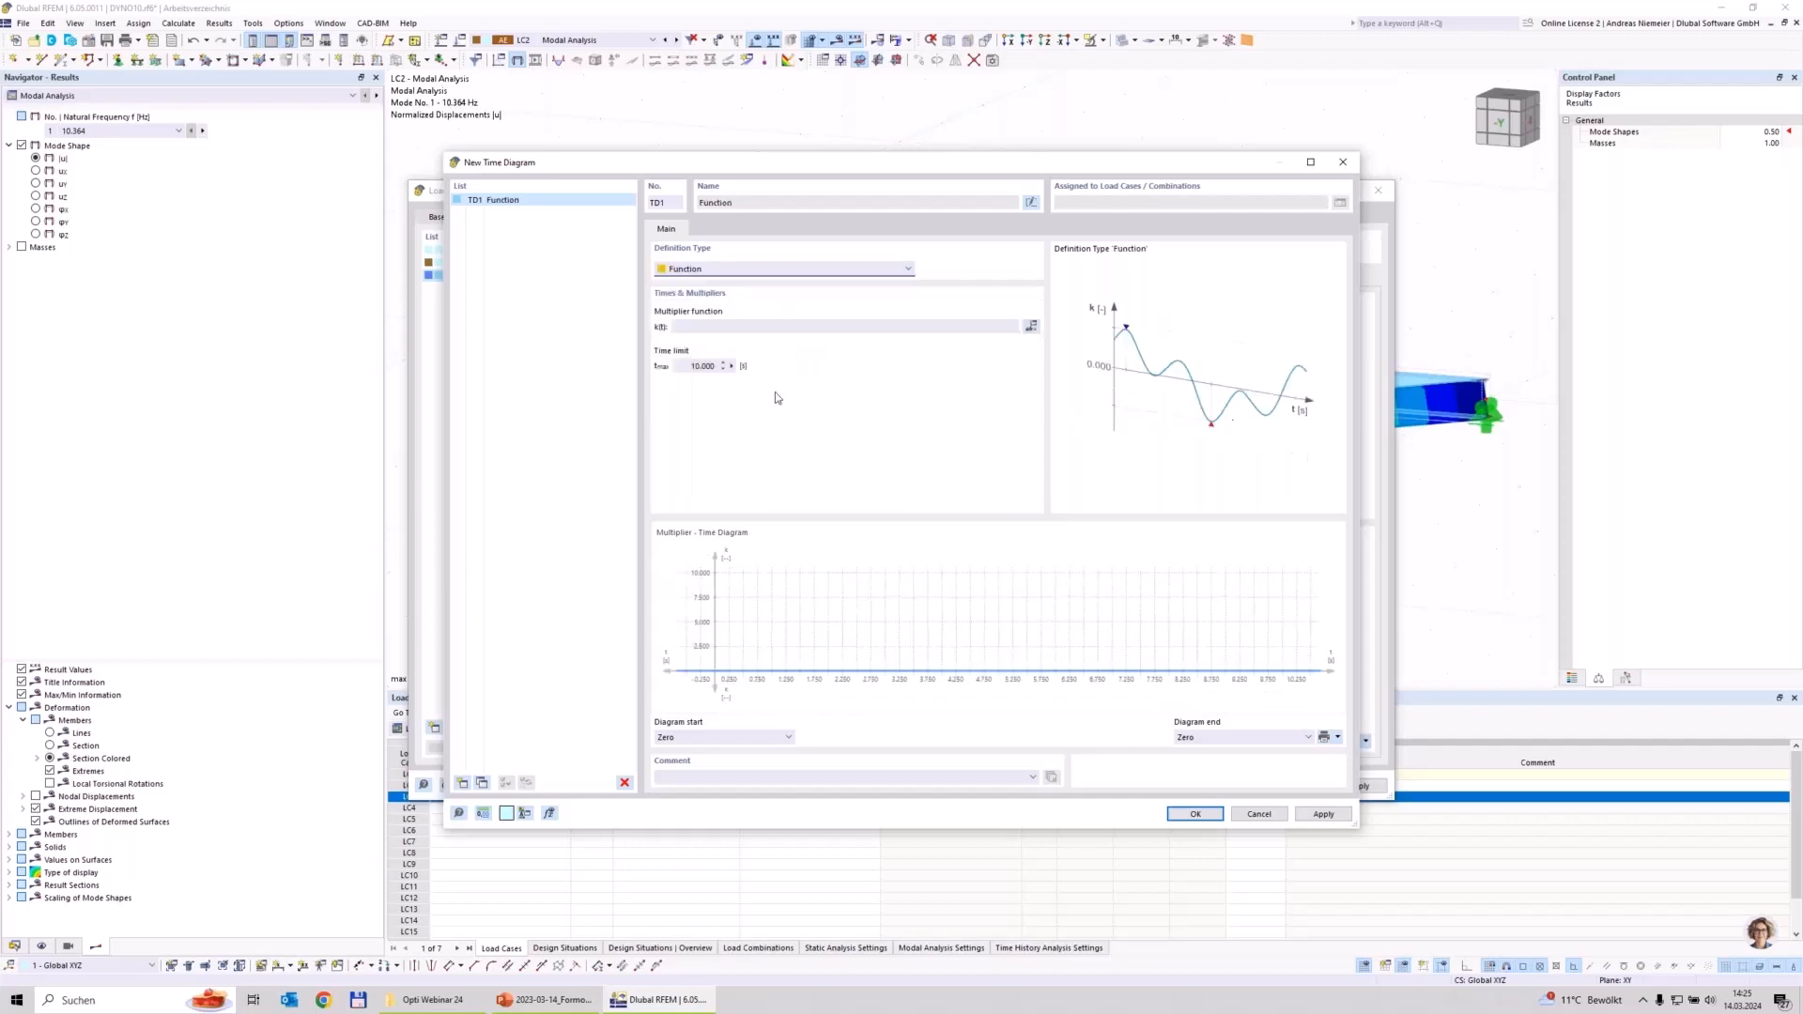
Step: Define the time diagram's multiplier function as cos(1*t) and update the diagram preview
left_click(735, 329)
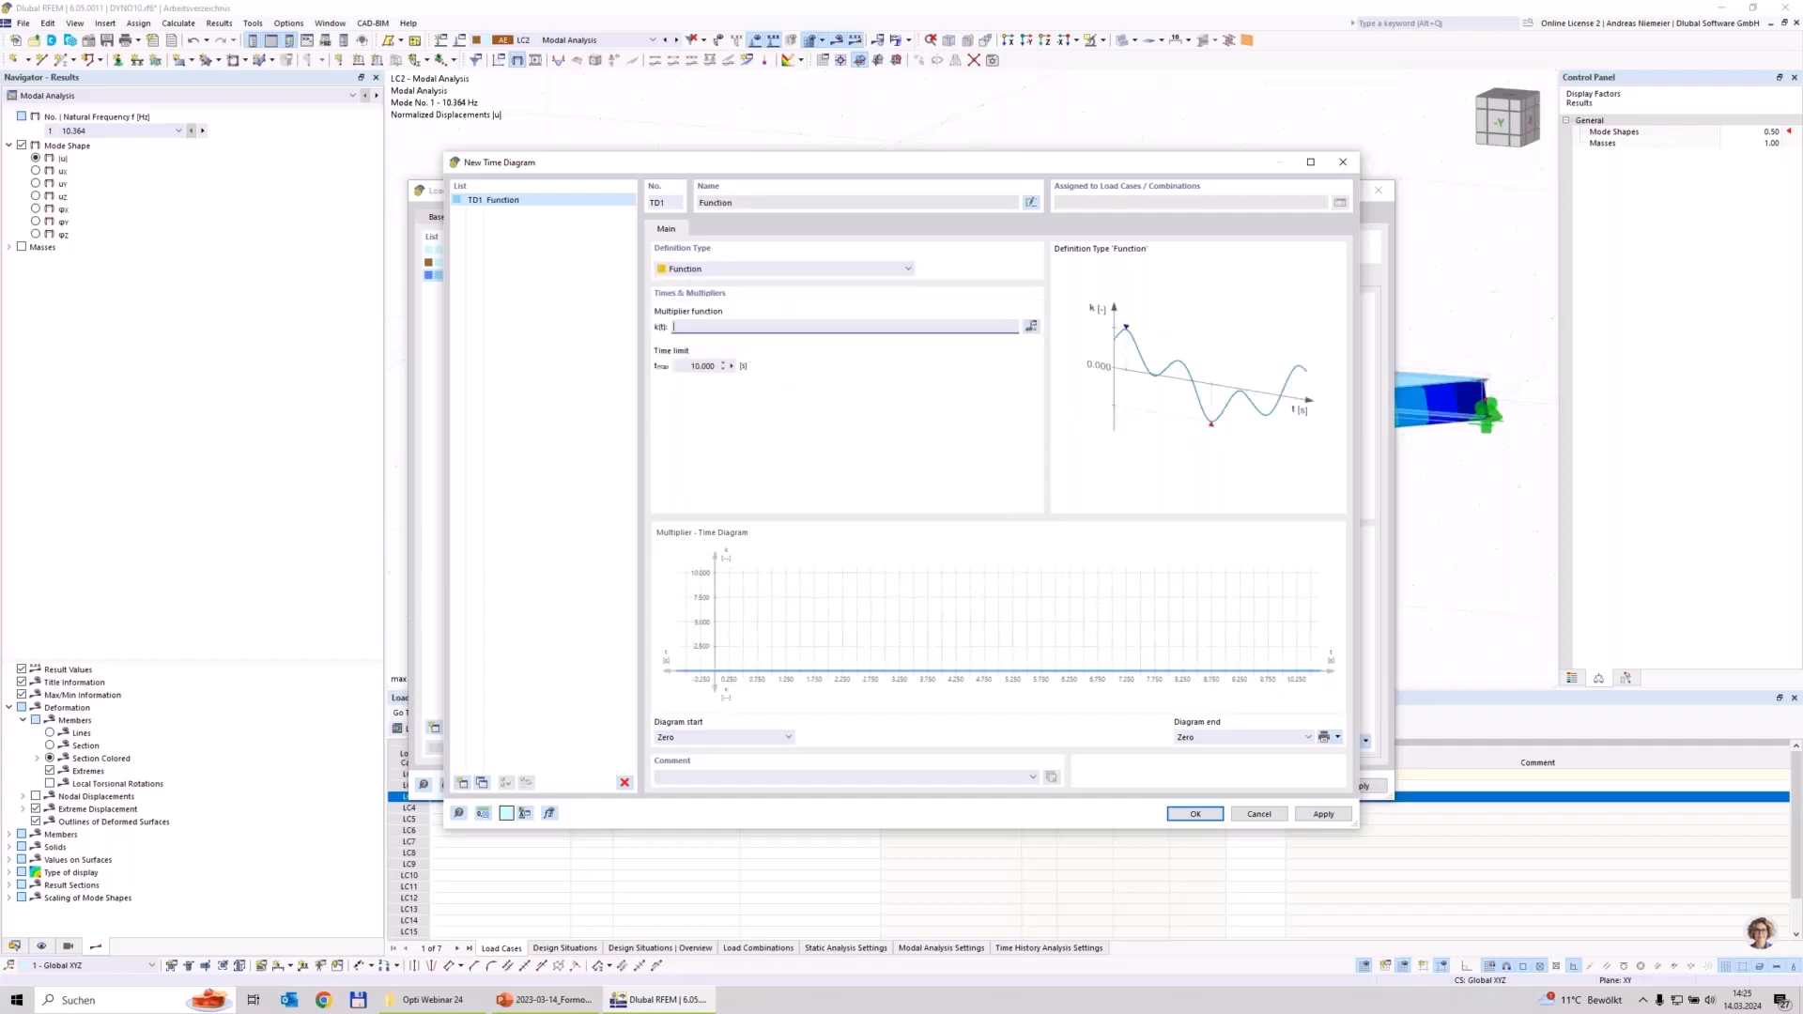
type("c")
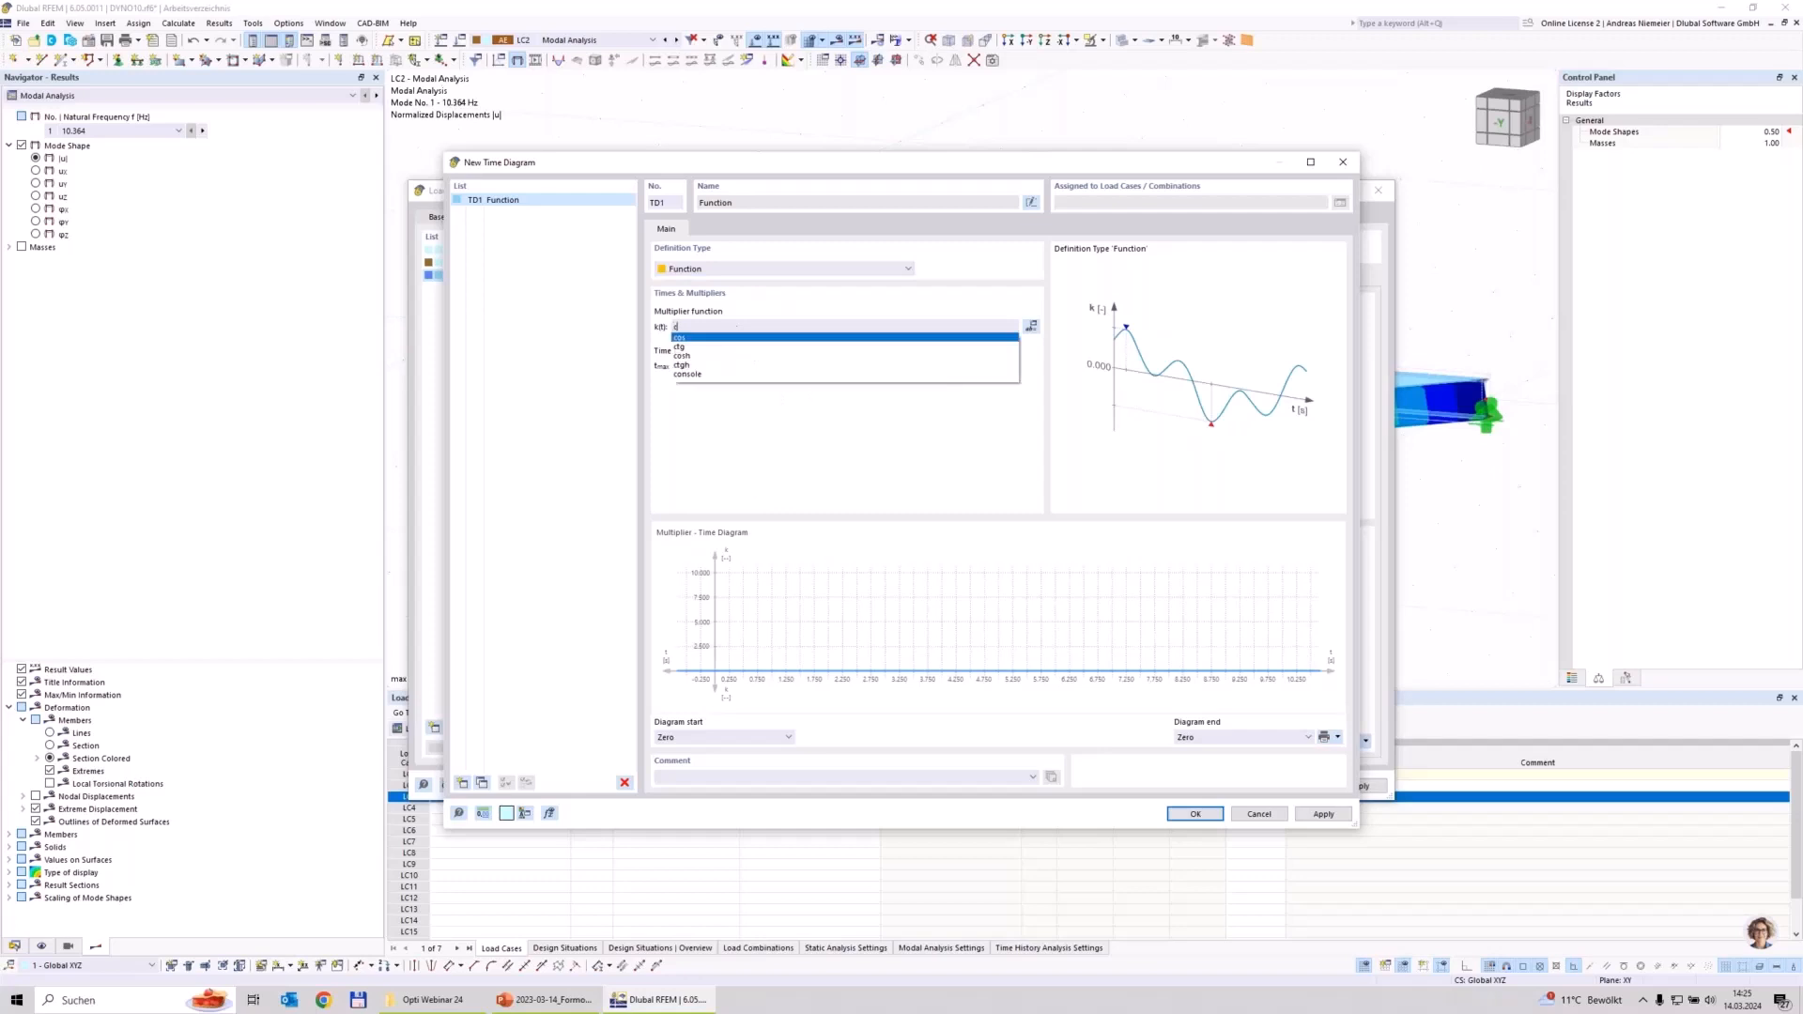
type("os(1*t")
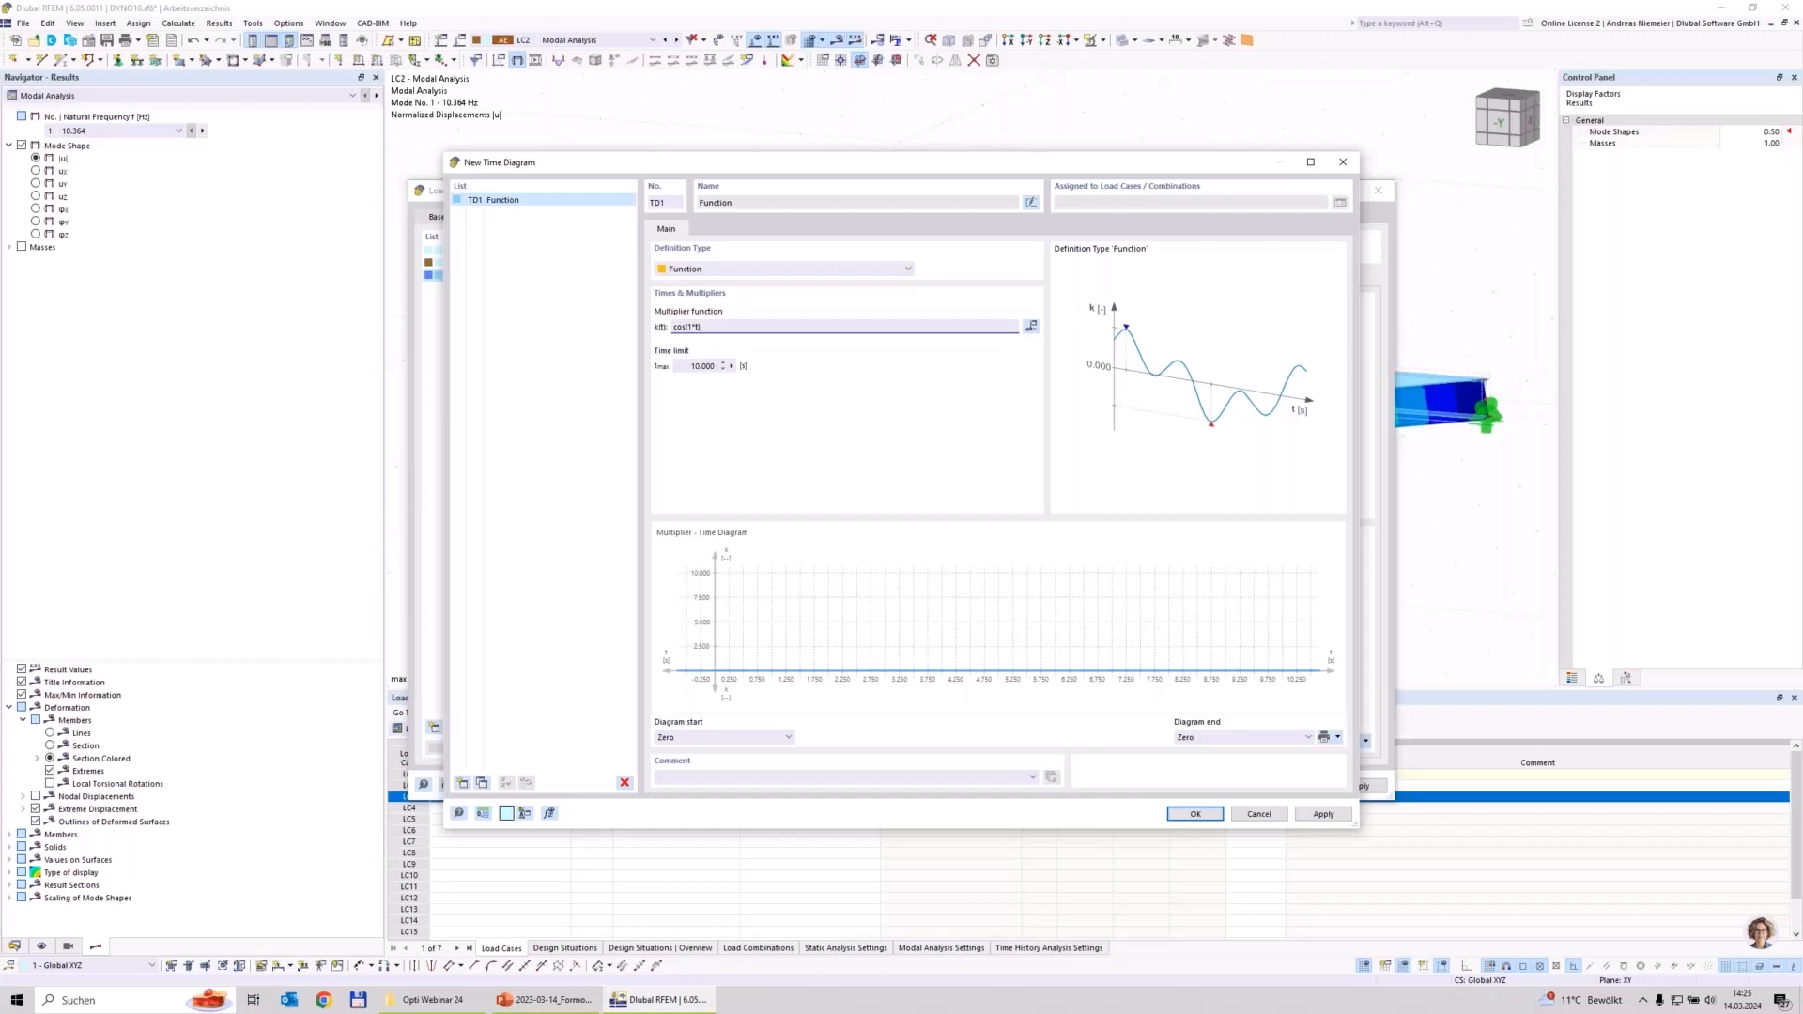
left_click(703, 366)
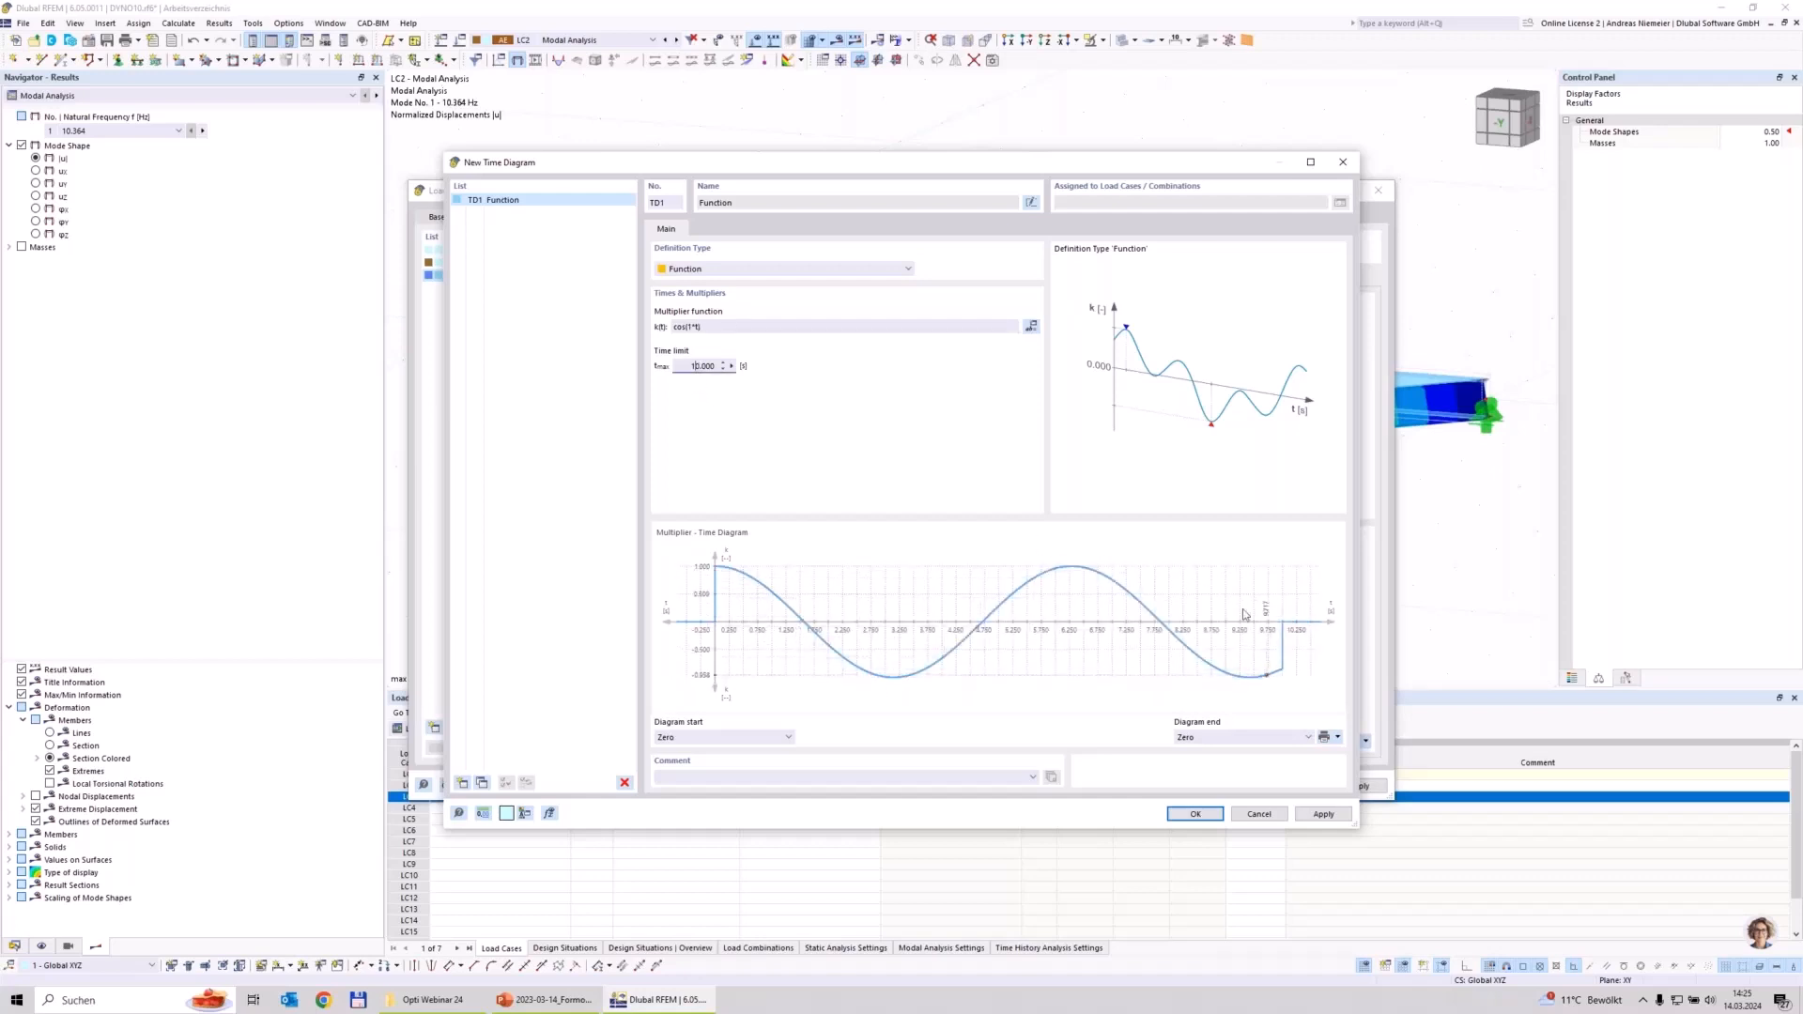
Step: Change the multiplier function to cos(2*t) and update the diagram preview
left_click(692, 325)
key("BackSpace")
type("2")
left_click(700, 366)
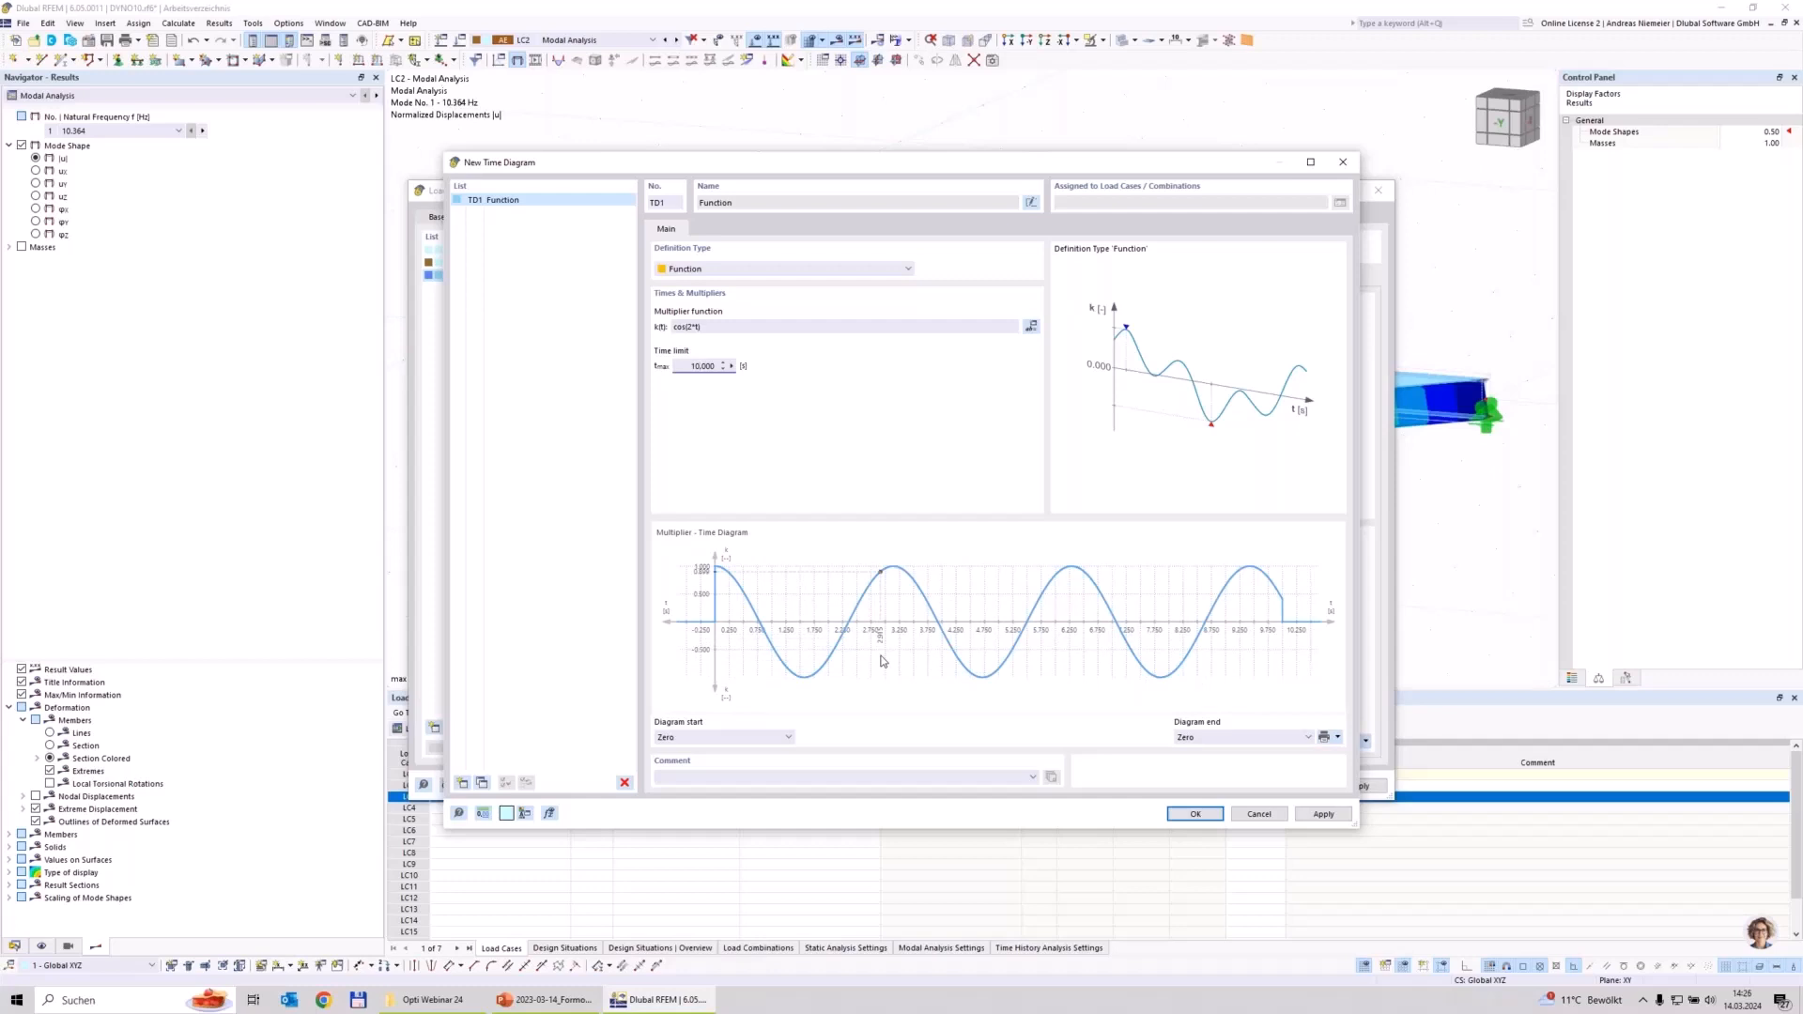
Step: Replace the numeric factor in the multiplier function with a parameter so that it reads cos(Omega*t)
left_click(693, 326)
key("BackSpace")
type("Omega")
key("Tab")
left_click(713, 327)
Step: Add a global parameter named Rounds with the unit group Integer and a value of 800
left_click(1032, 327)
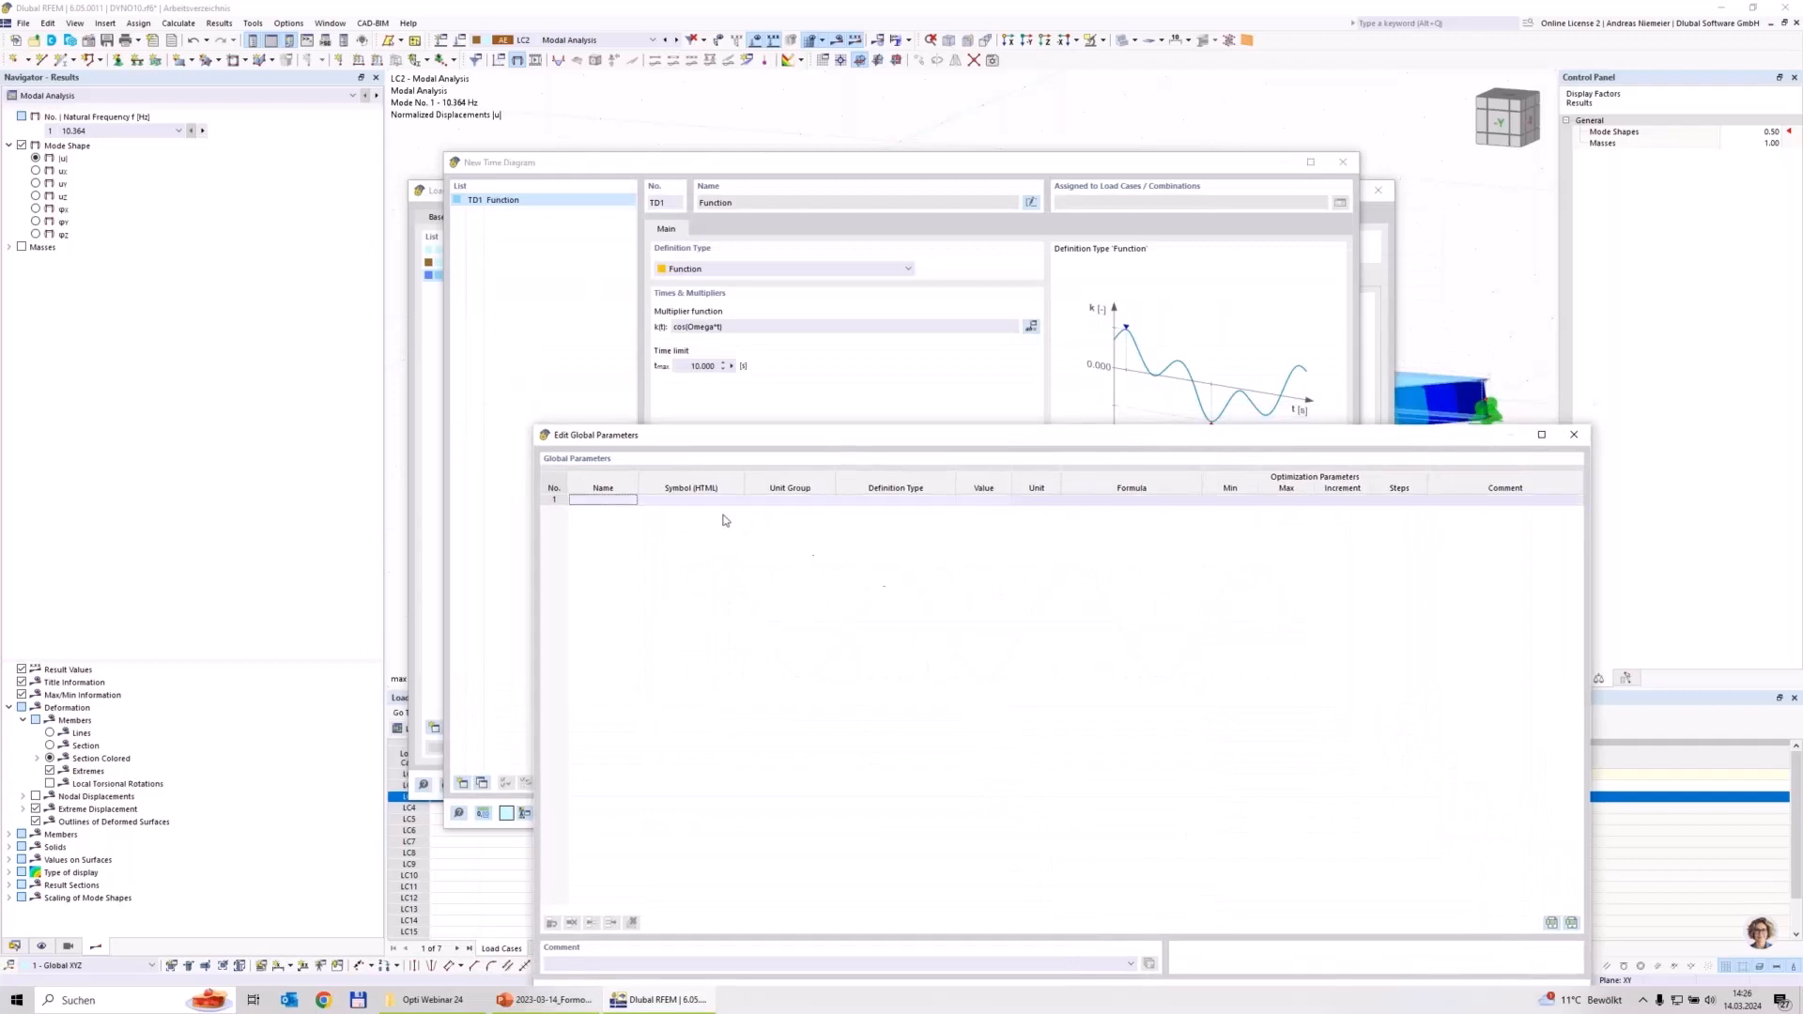
type("Rounds")
key("Return")
left_click(809, 503)
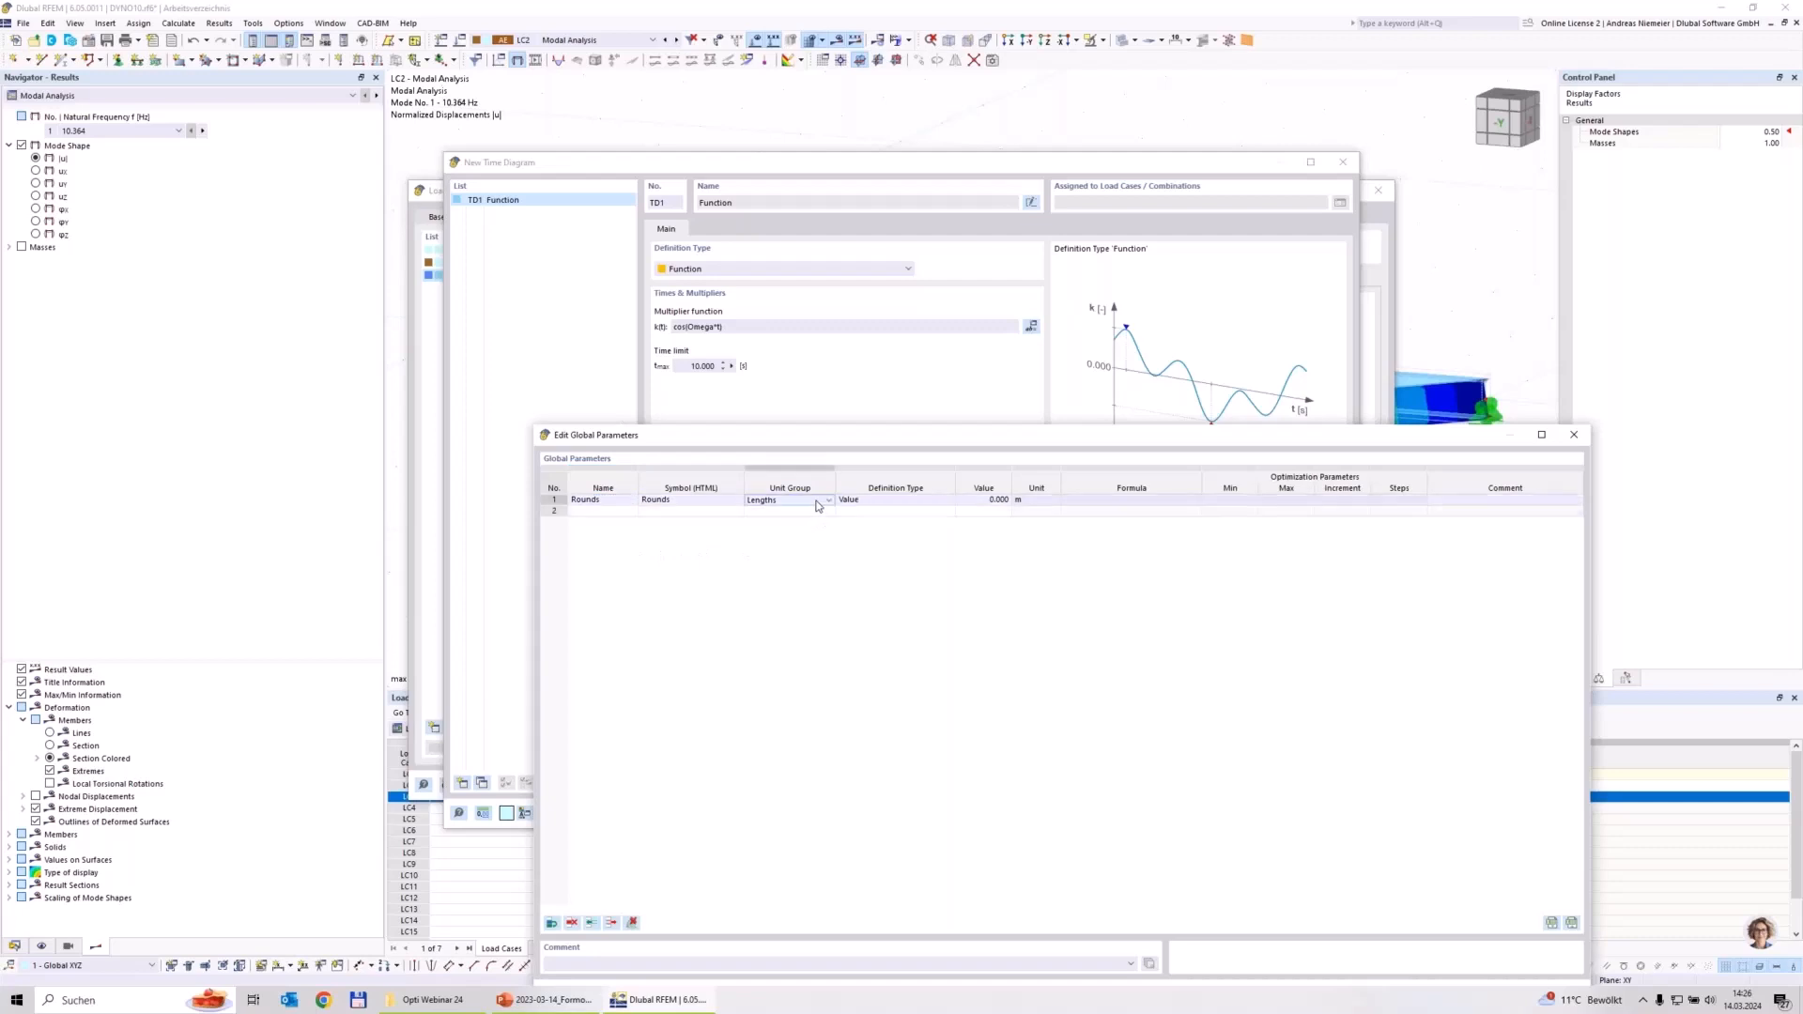
left_click(816, 502)
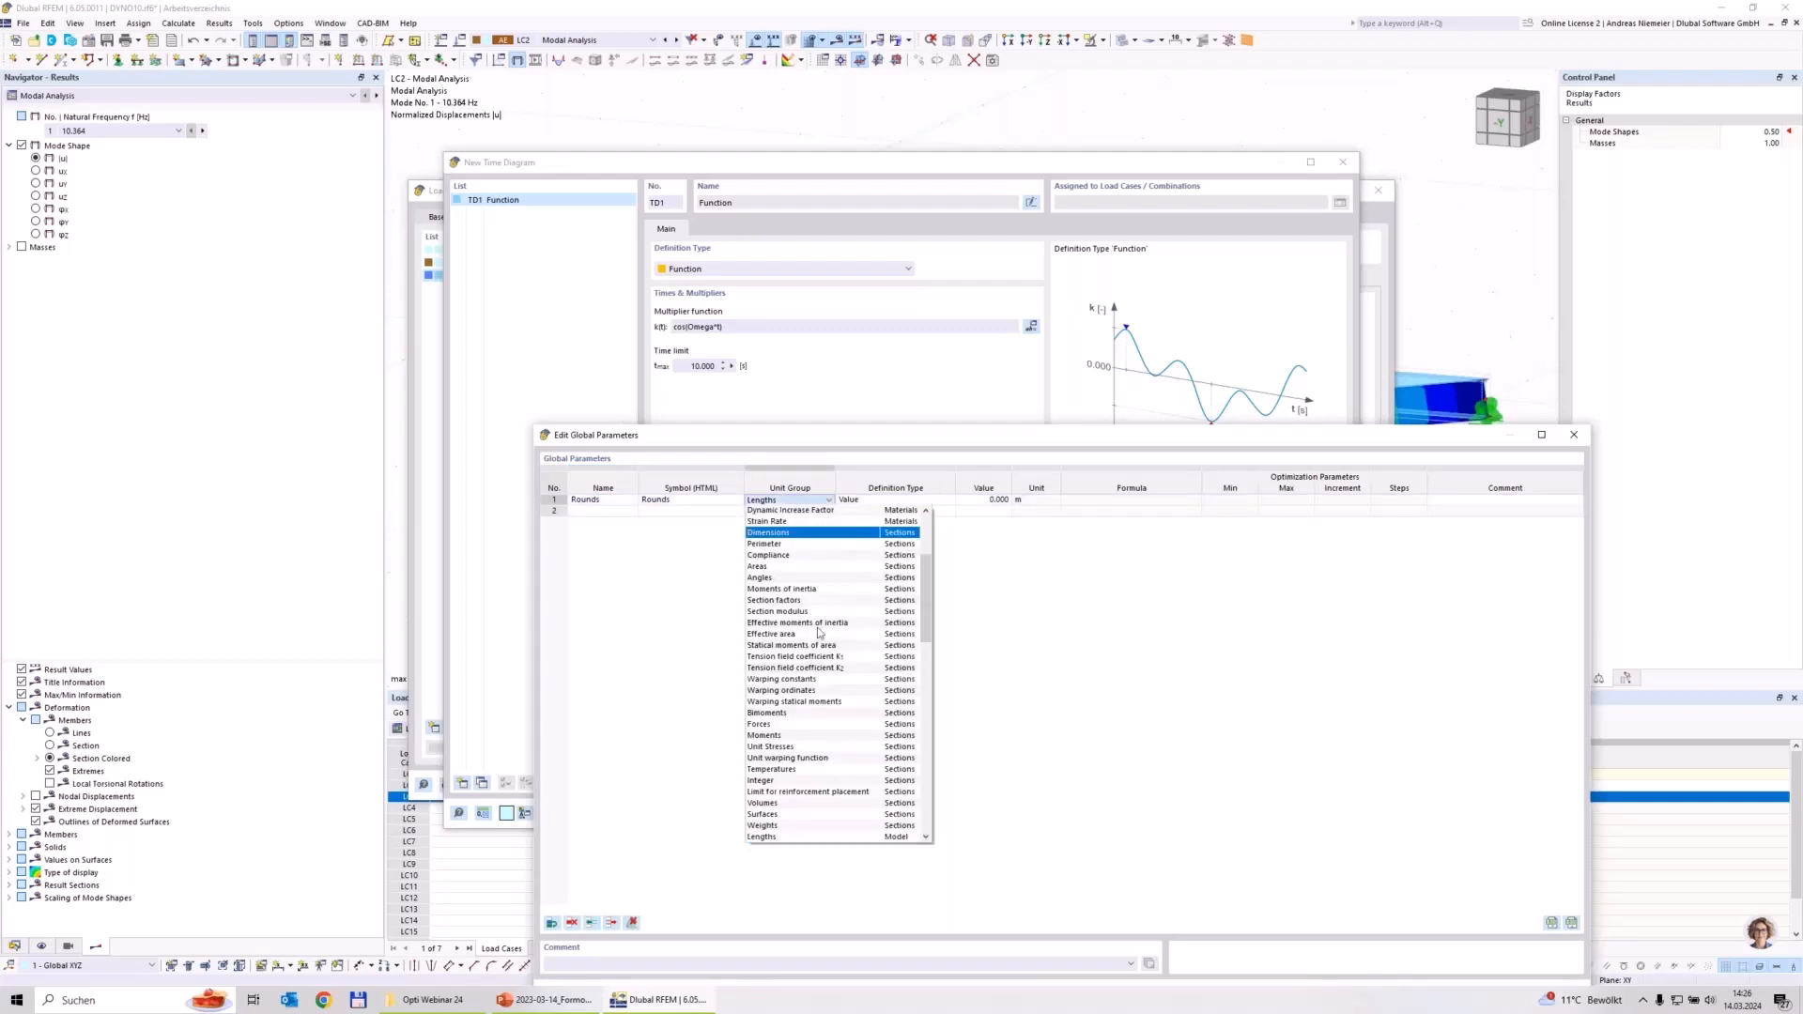
scroll(827, 785, "down", 4)
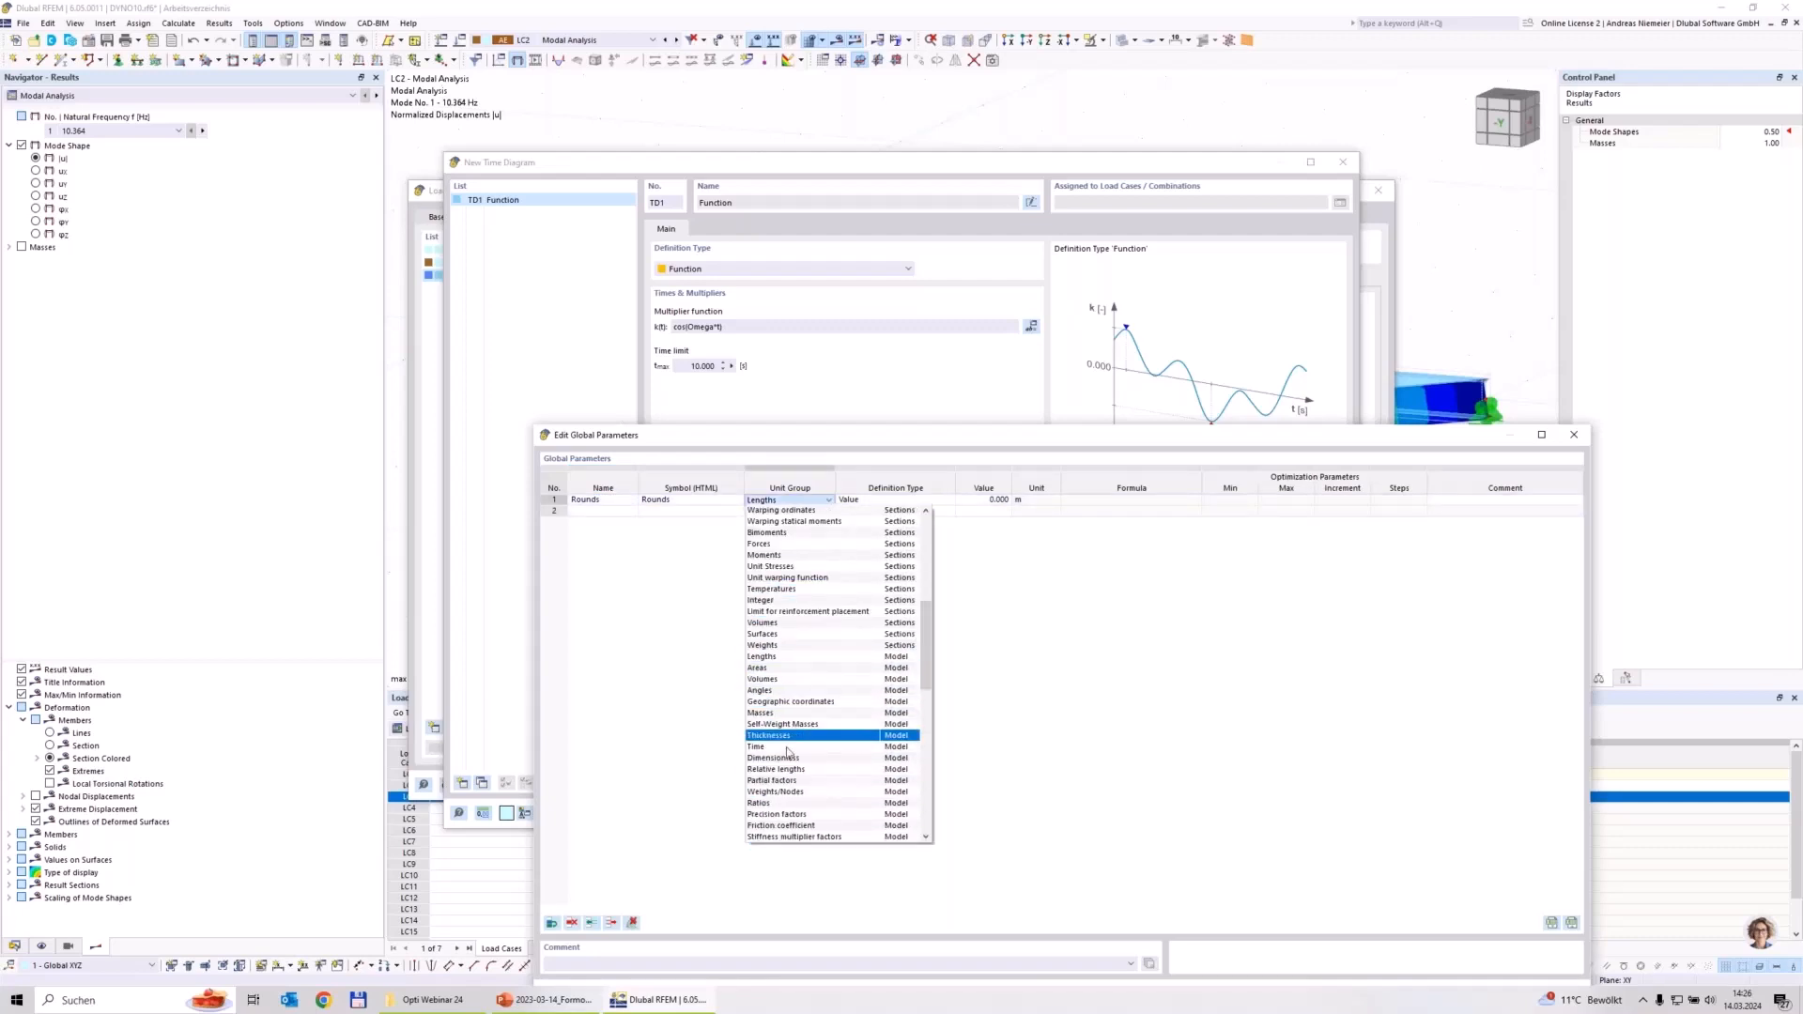
scroll(789, 806, "down", 1)
left_click(787, 815)
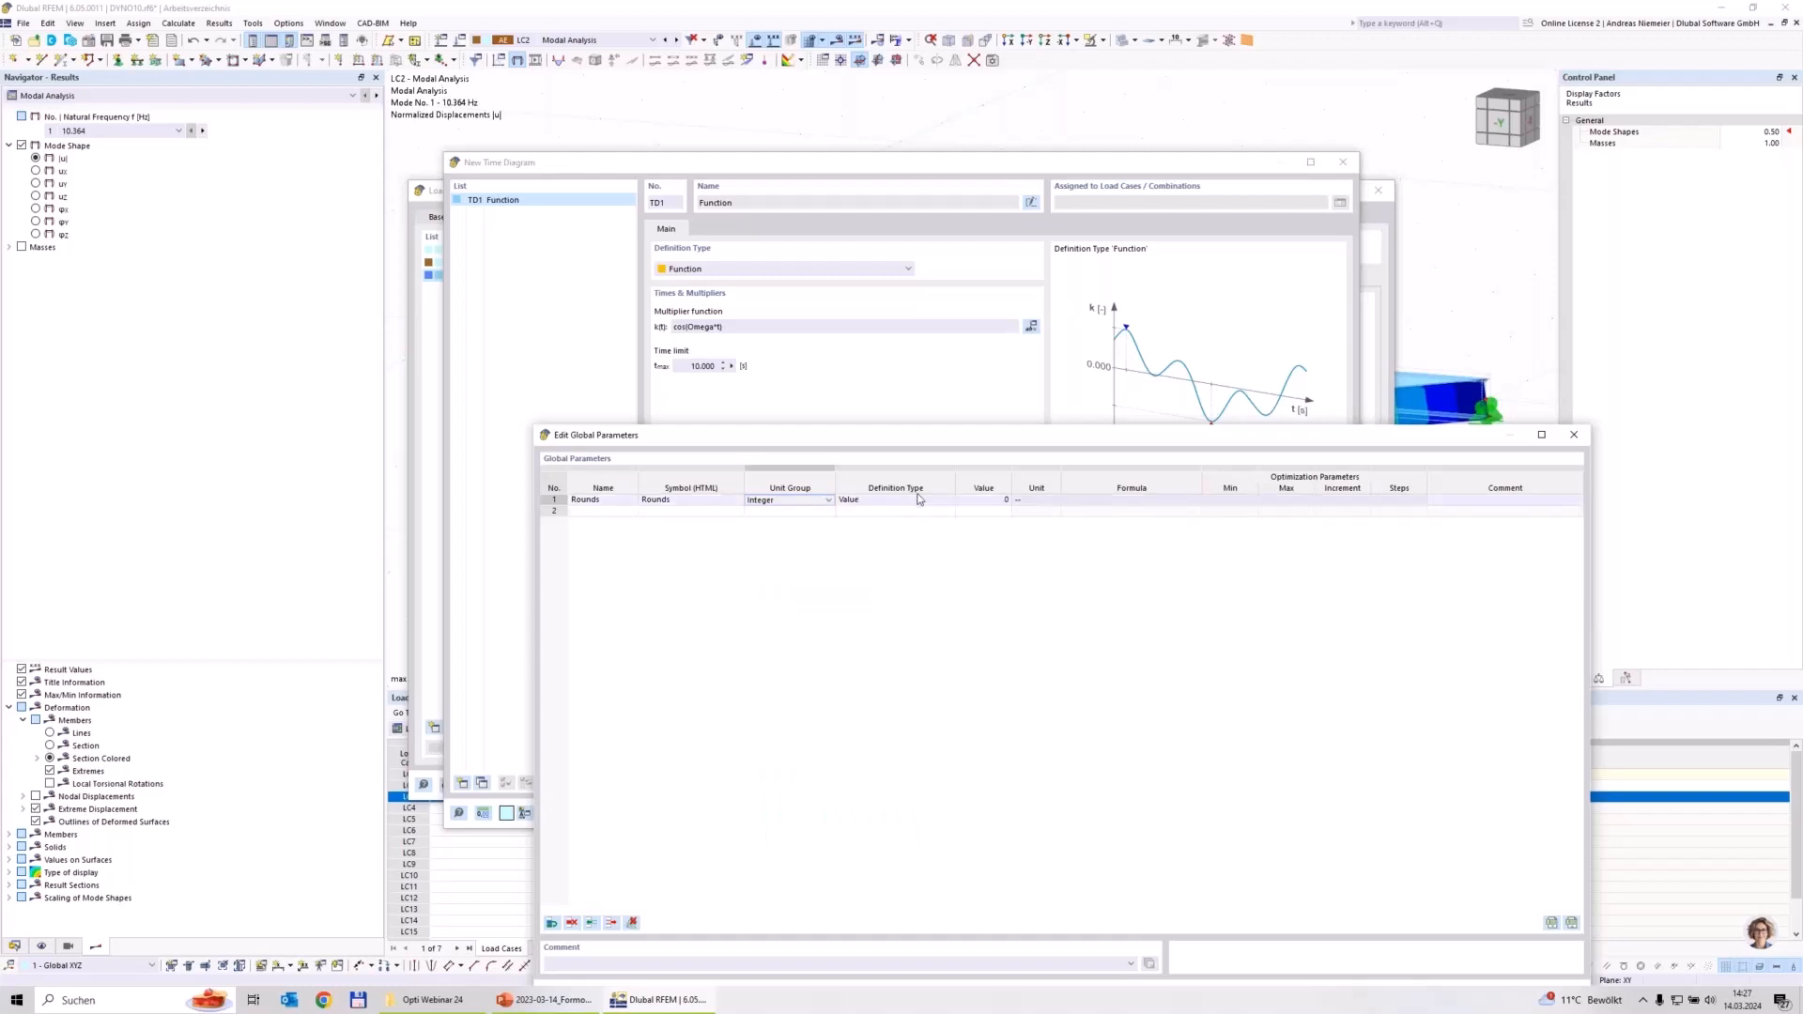
left_click(988, 500)
type("800")
Step: Add a second global parameter named Omega with the unit group Float
left_click(621, 513)
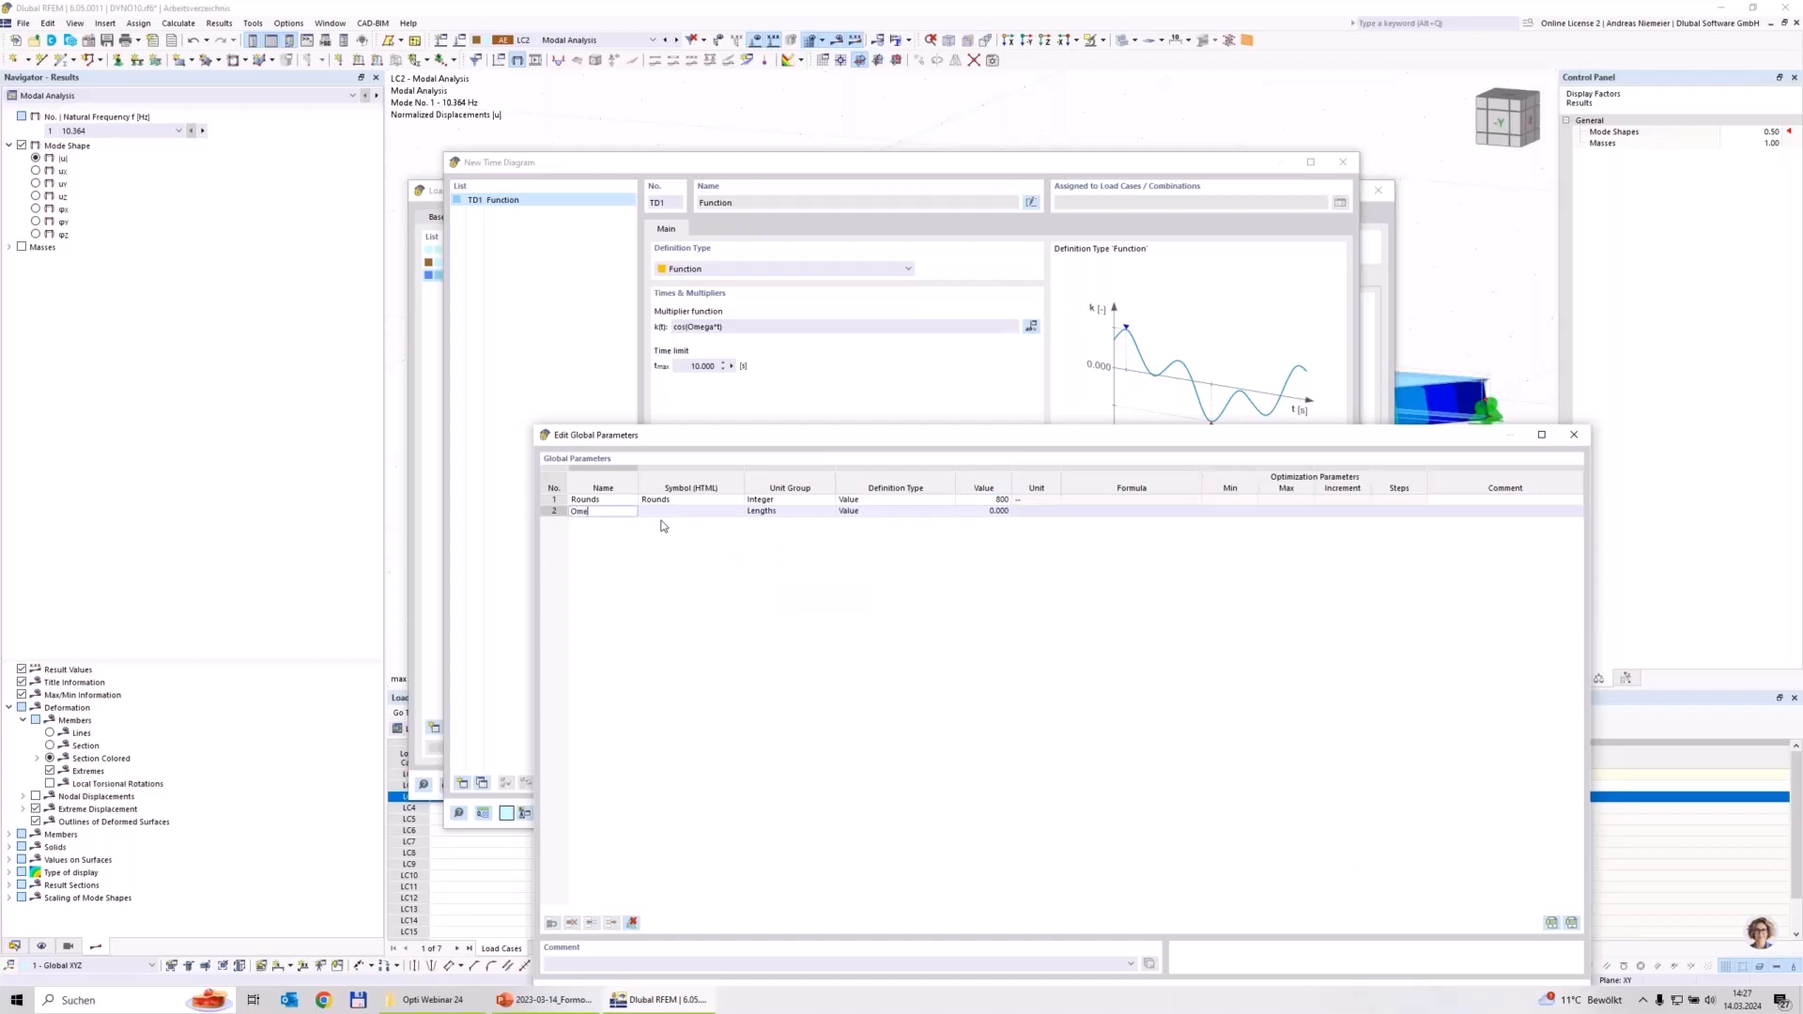
left_click(787, 523)
left_click(815, 513)
left_click(826, 512)
scroll(926, 850, "down", 3)
scroll(927, 850, "down", 10)
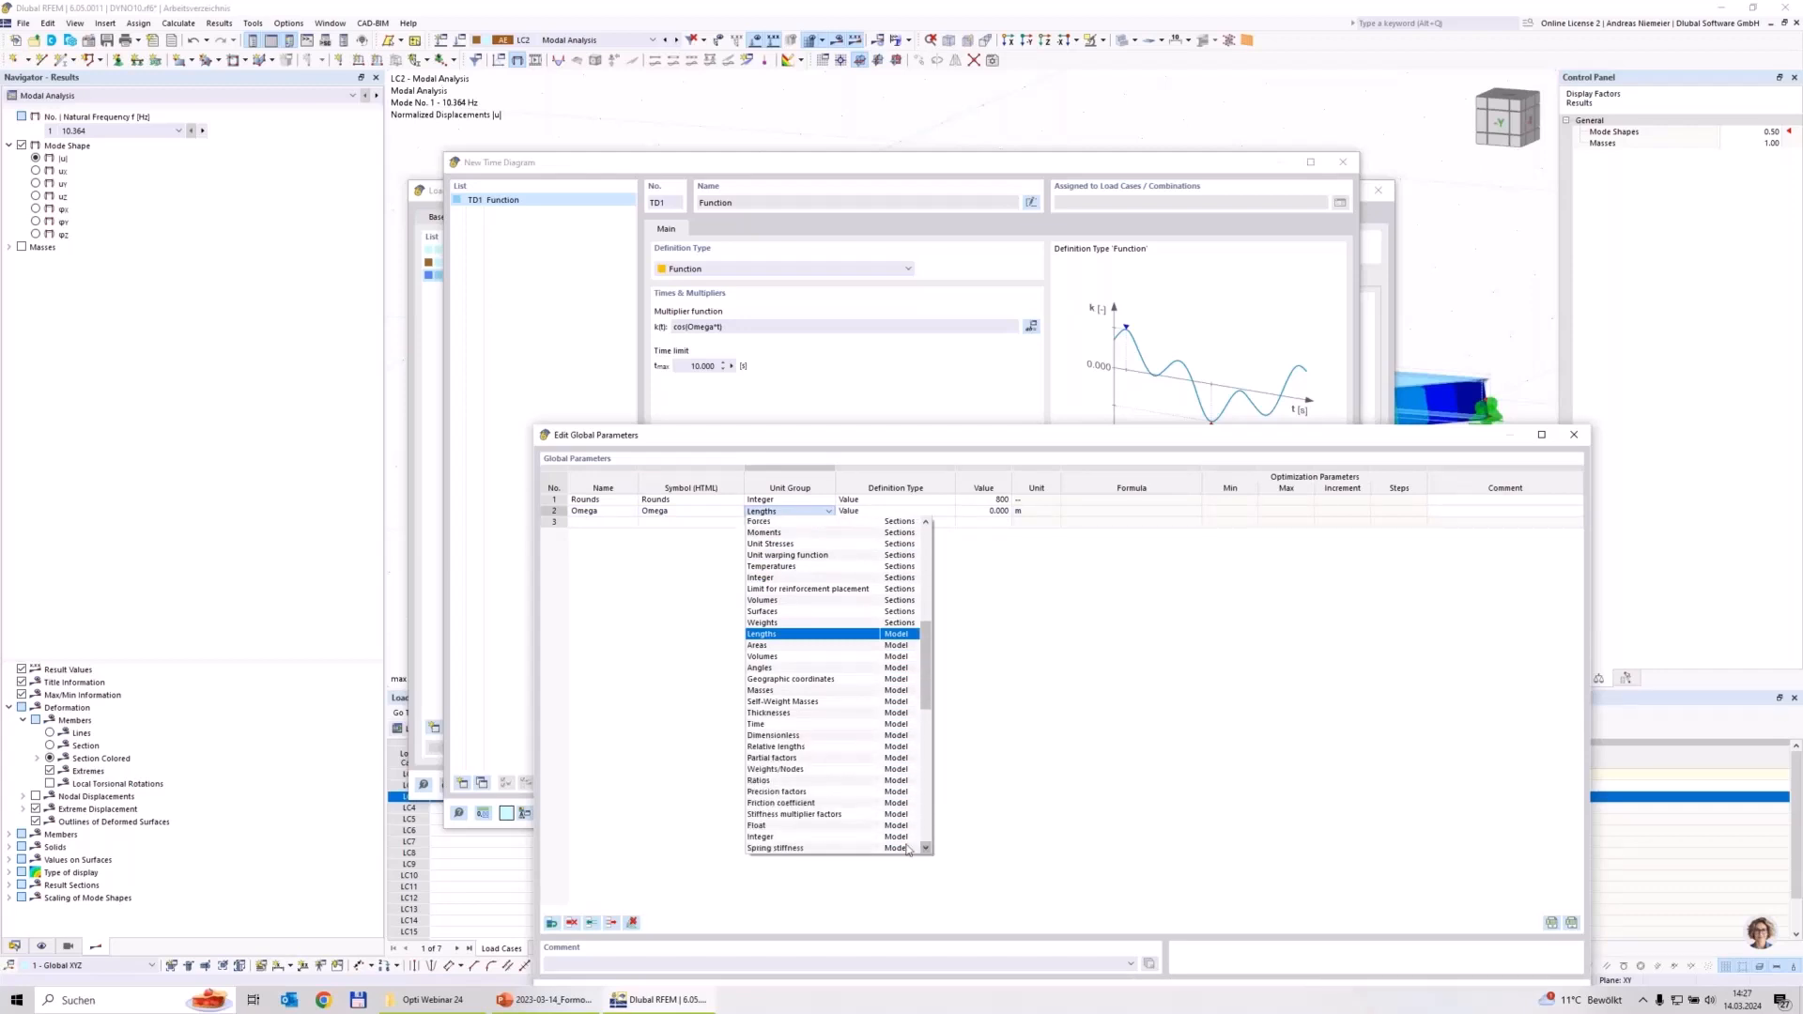
left_click(817, 817)
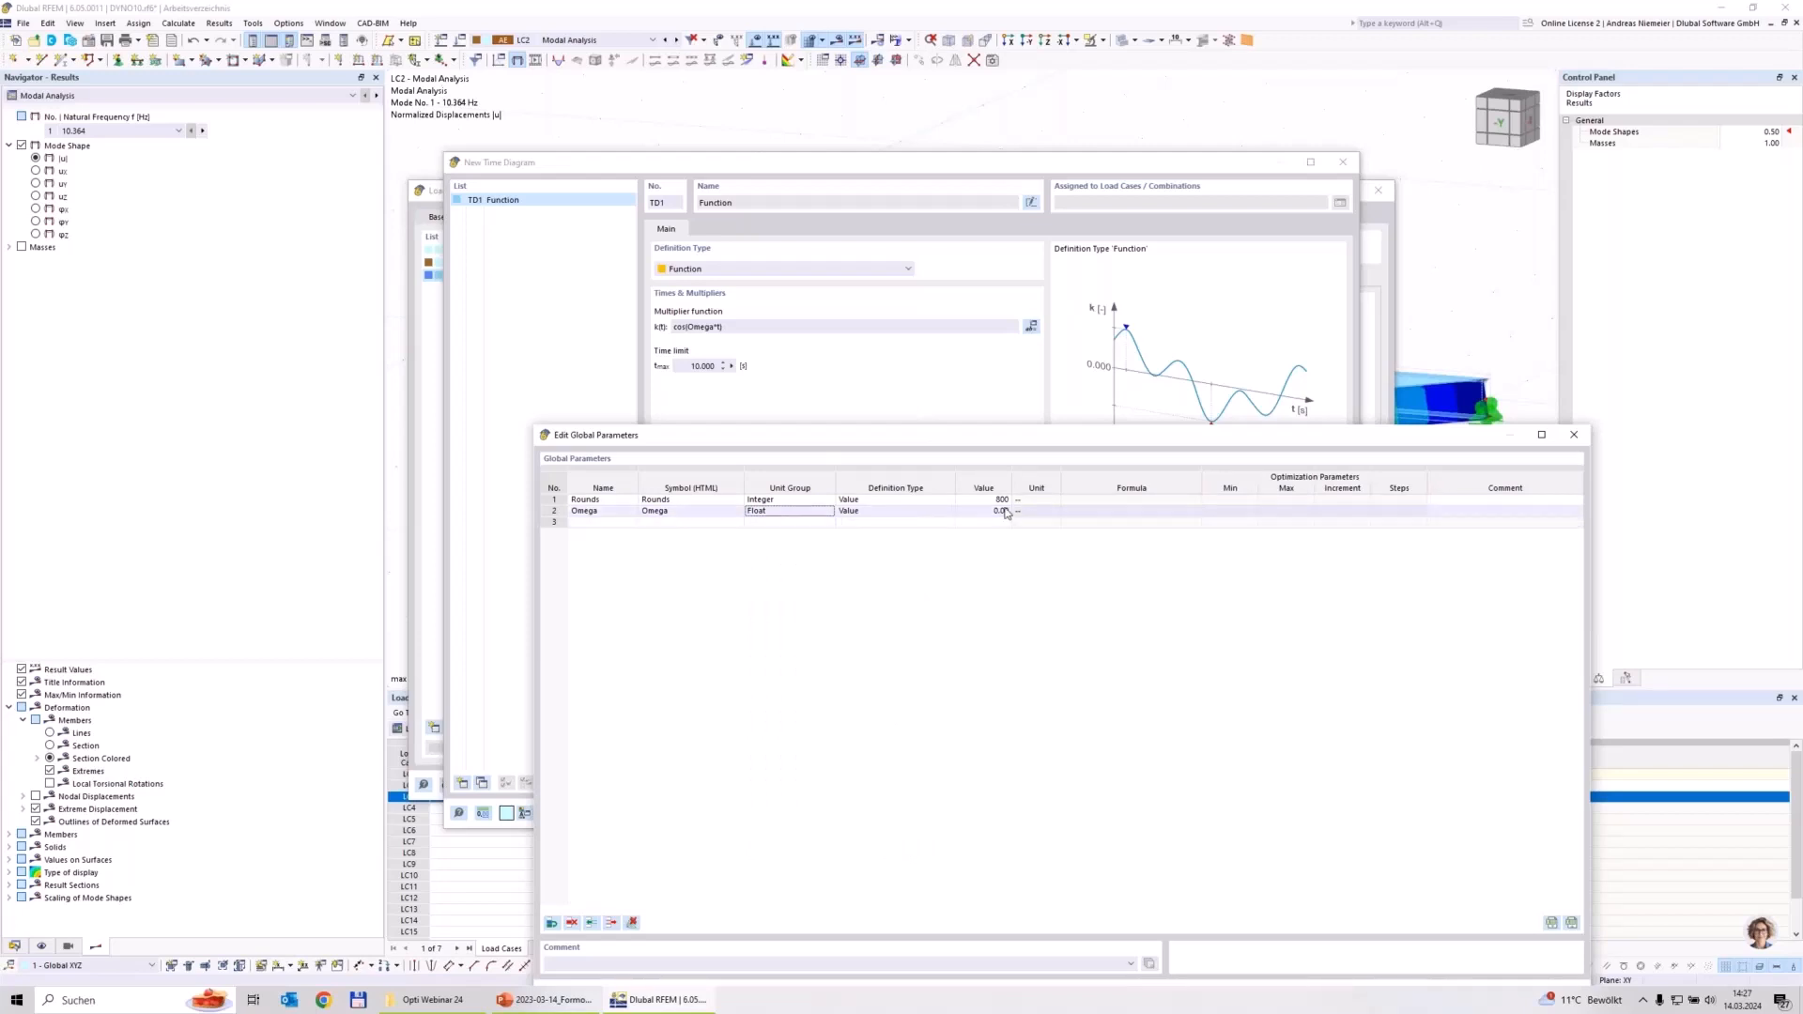
Step: Define the Omega parameter by the formula PI*Rounds/30 and confirm the global parameters
left_click(904, 513)
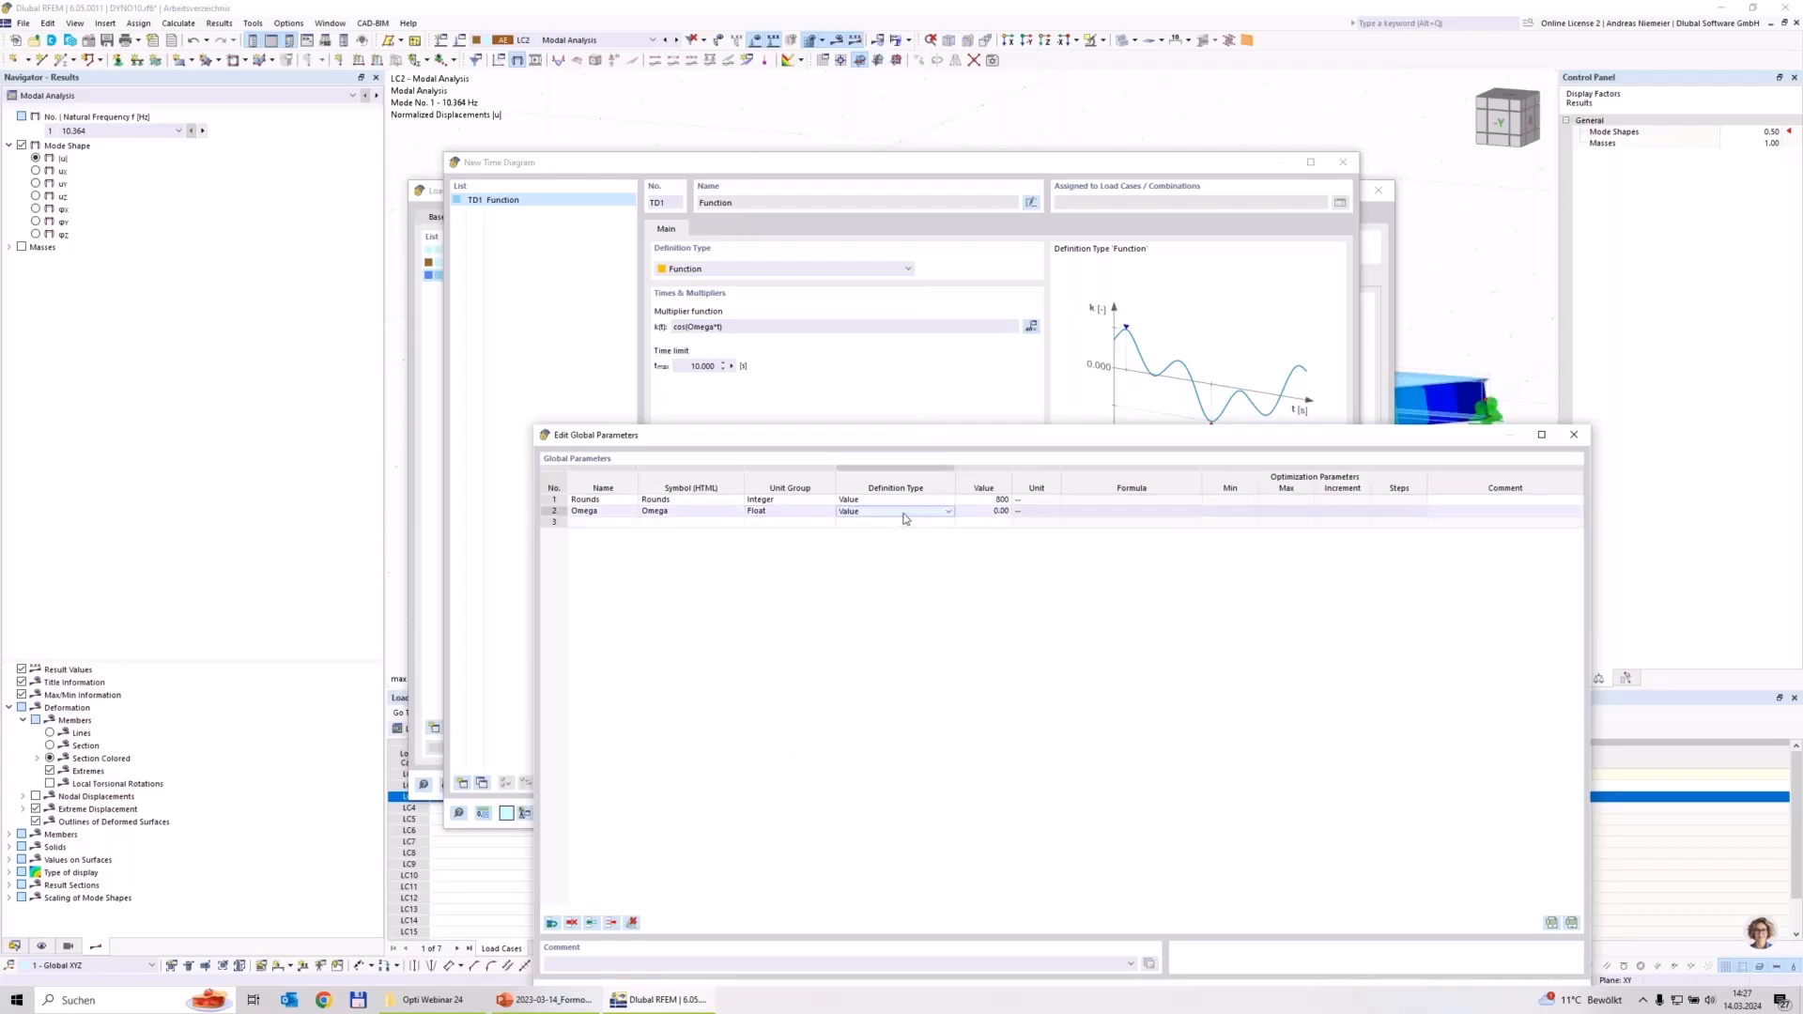
double_click(904, 513)
left_click(1032, 329)
left_click(857, 514)
left_click(859, 514)
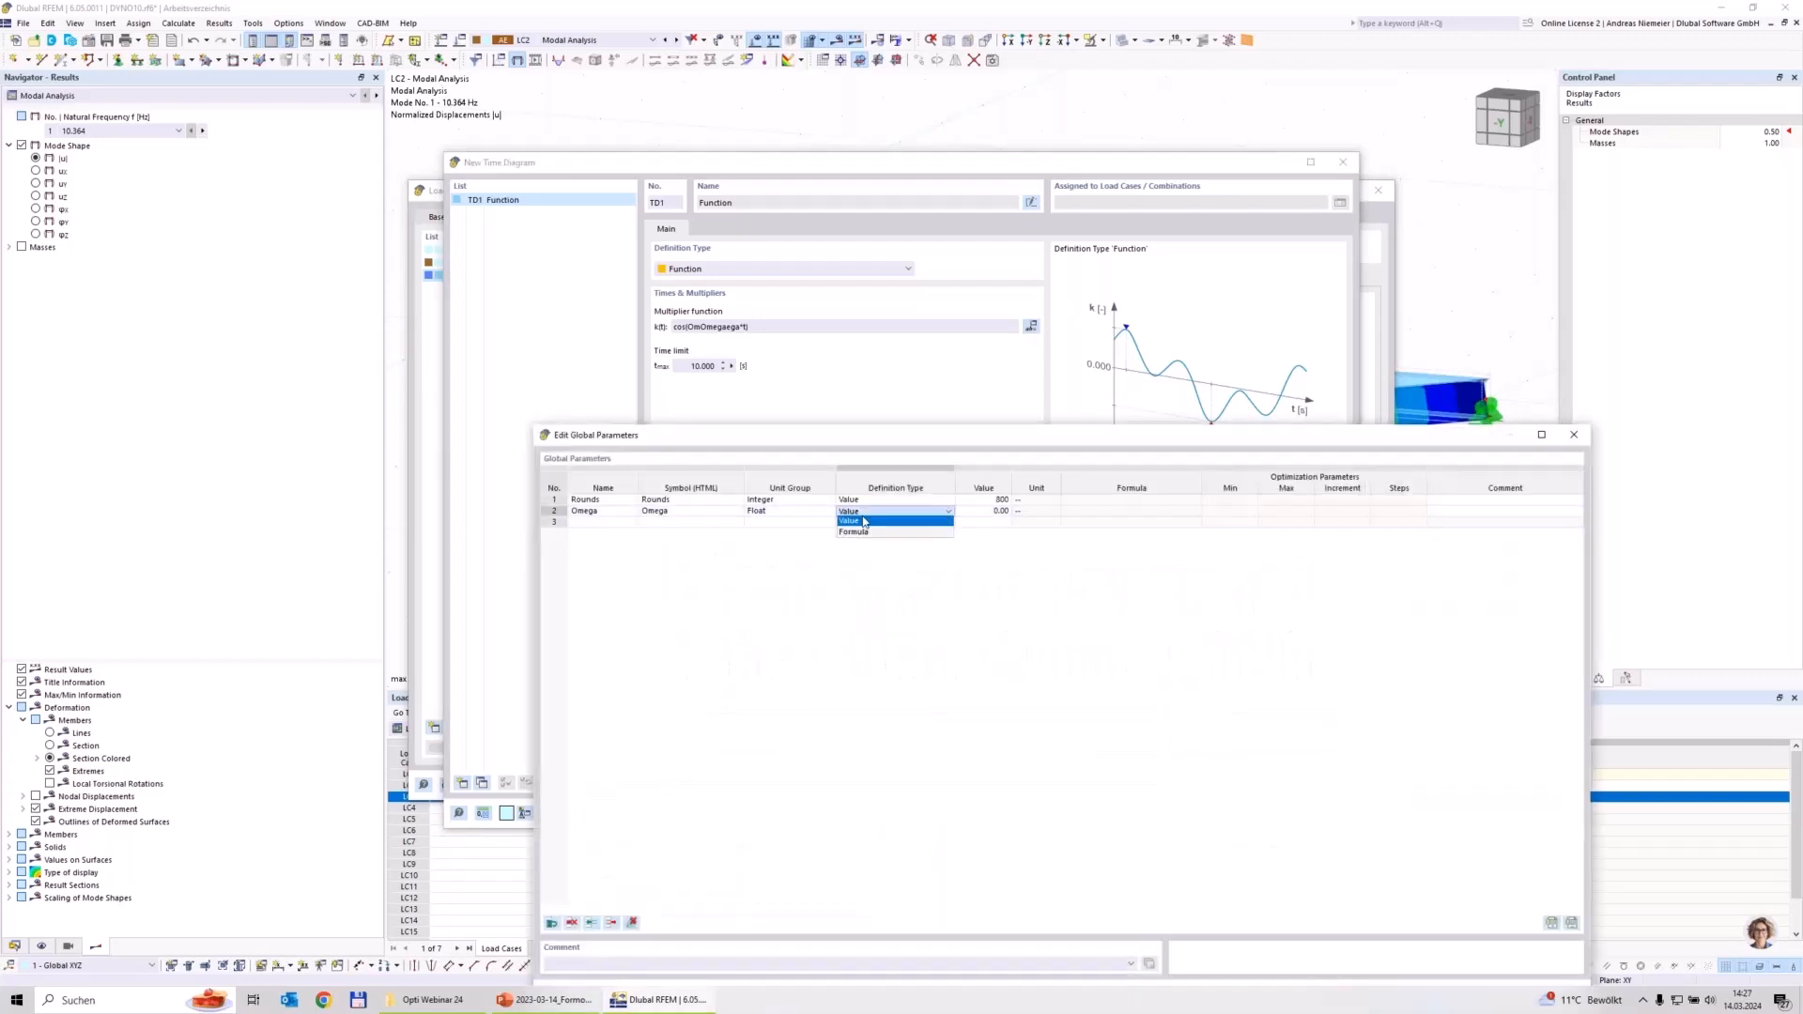
left_click(864, 532)
left_click(1097, 513)
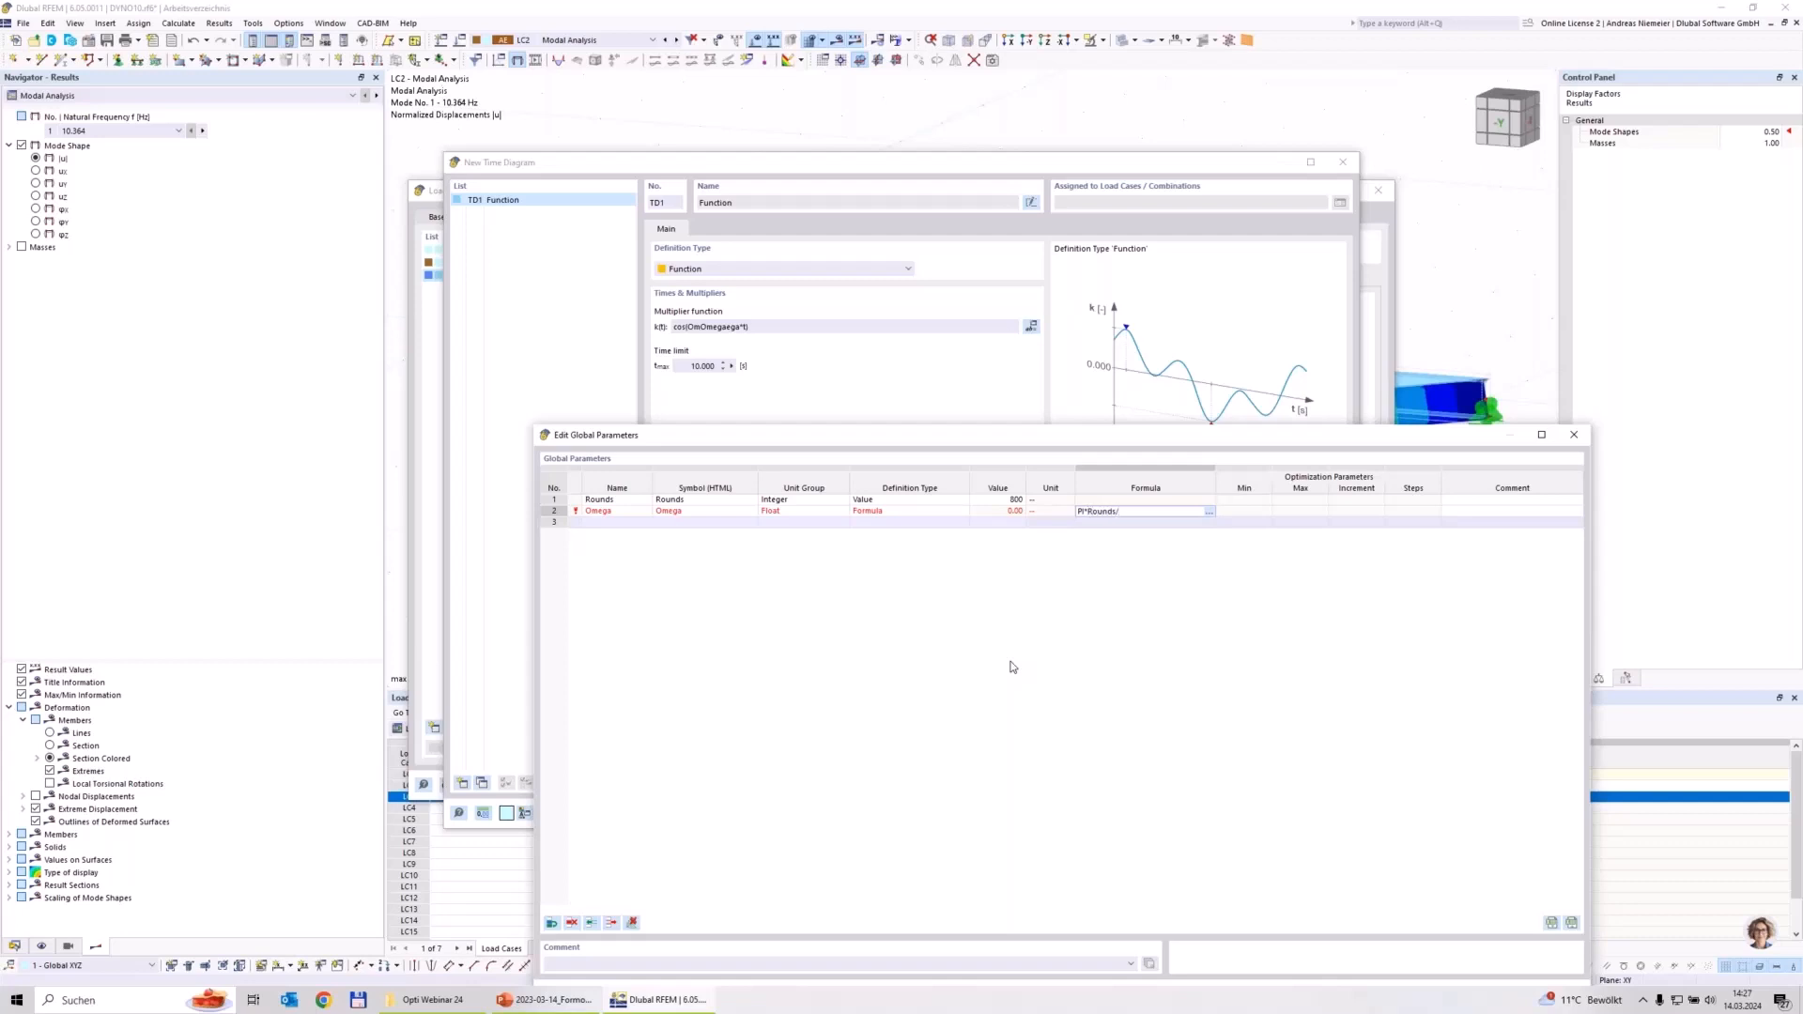
left_click(1262, 485)
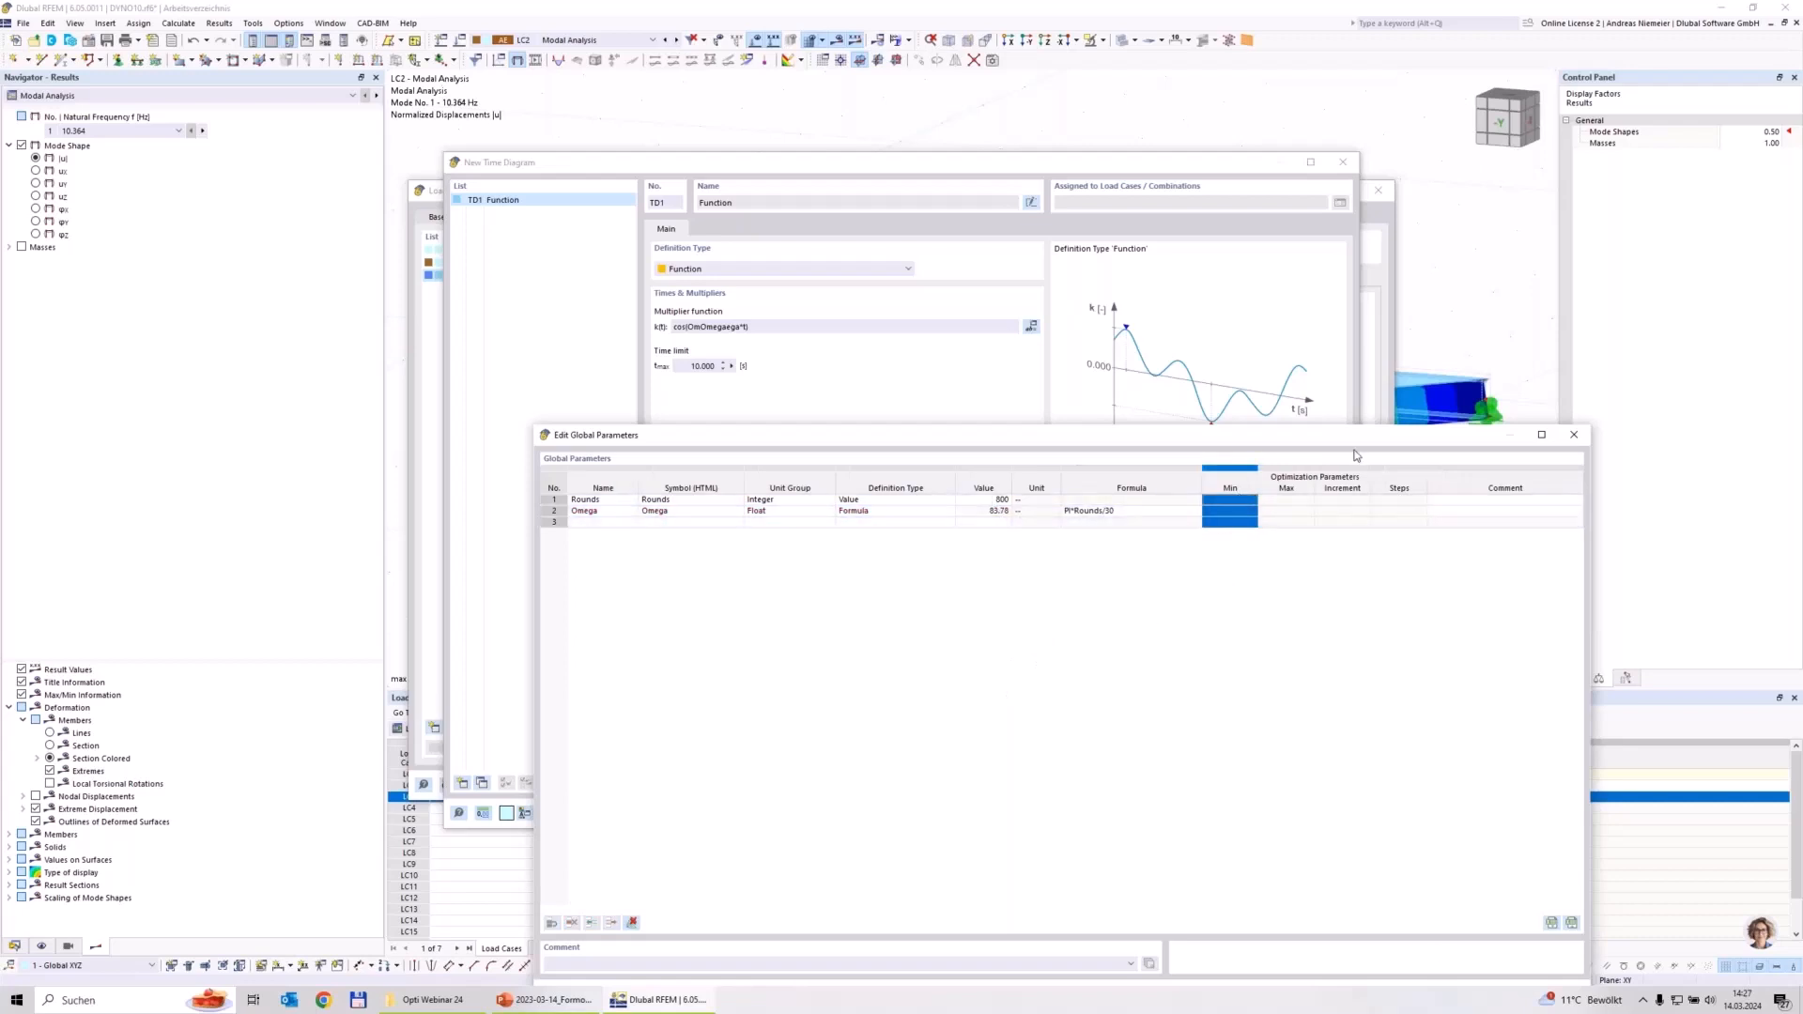
left_click_drag(1302, 435, 1274, 250)
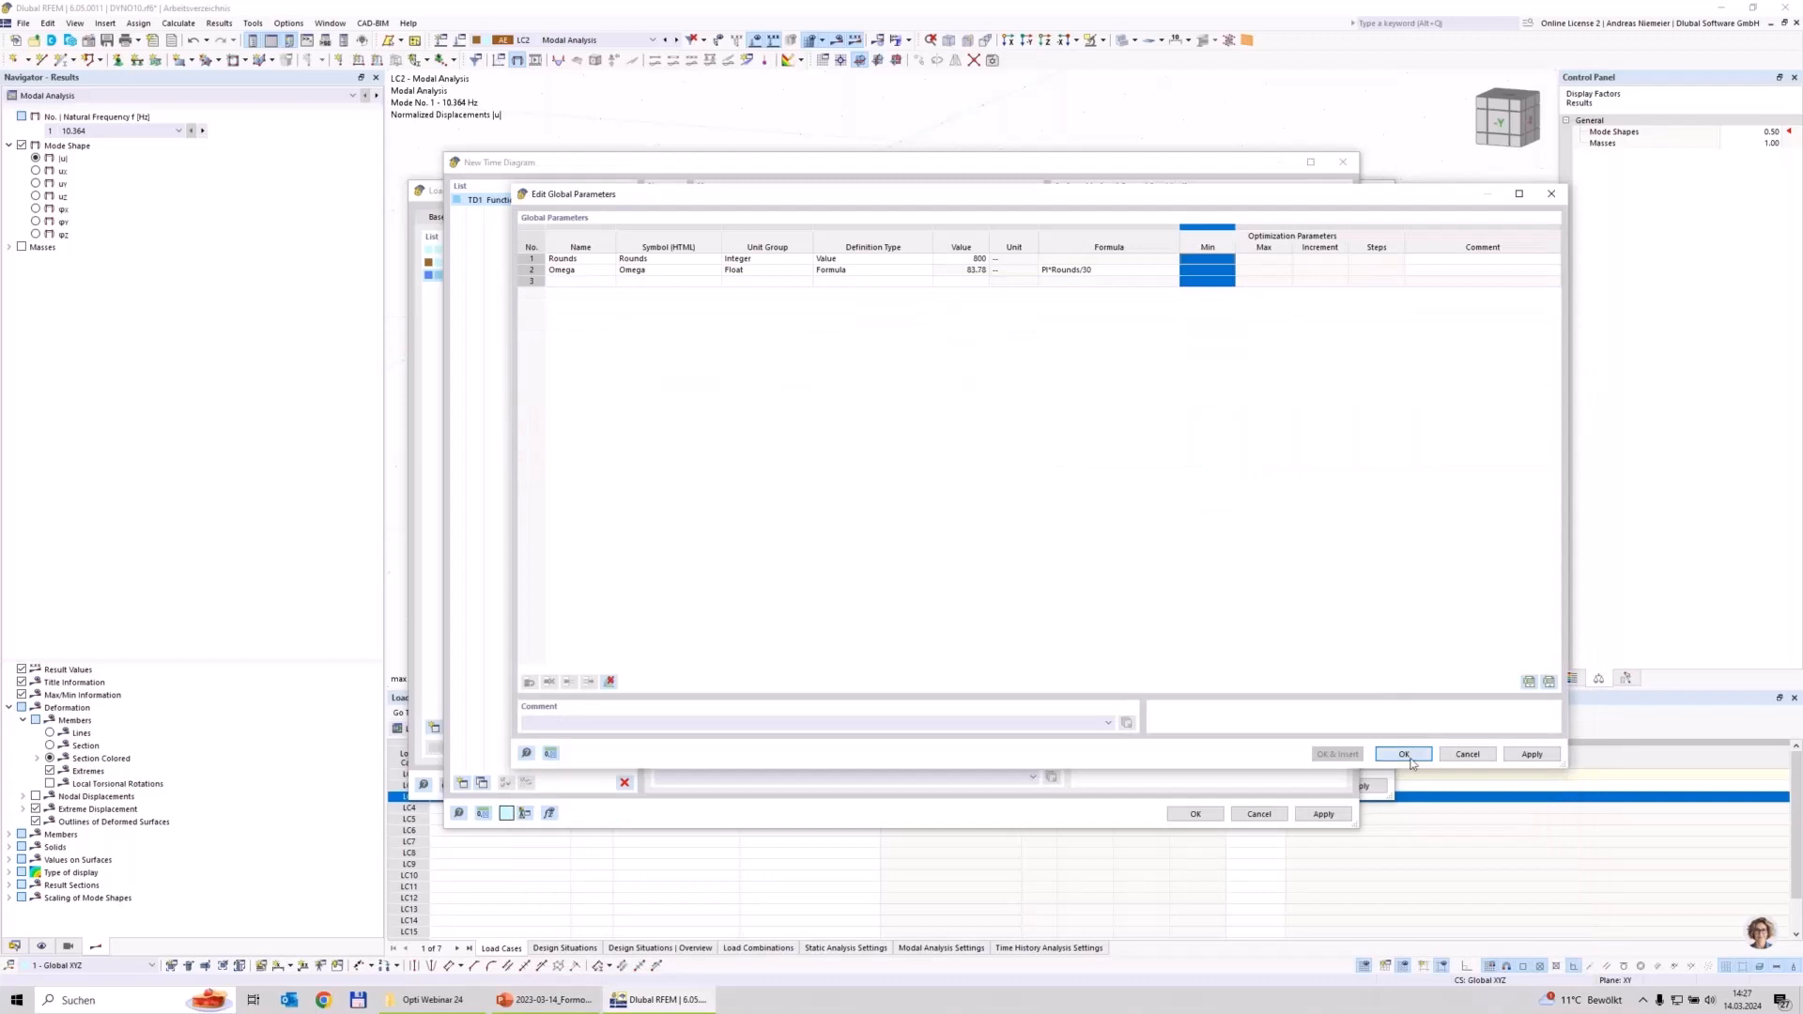
left_click(1399, 755)
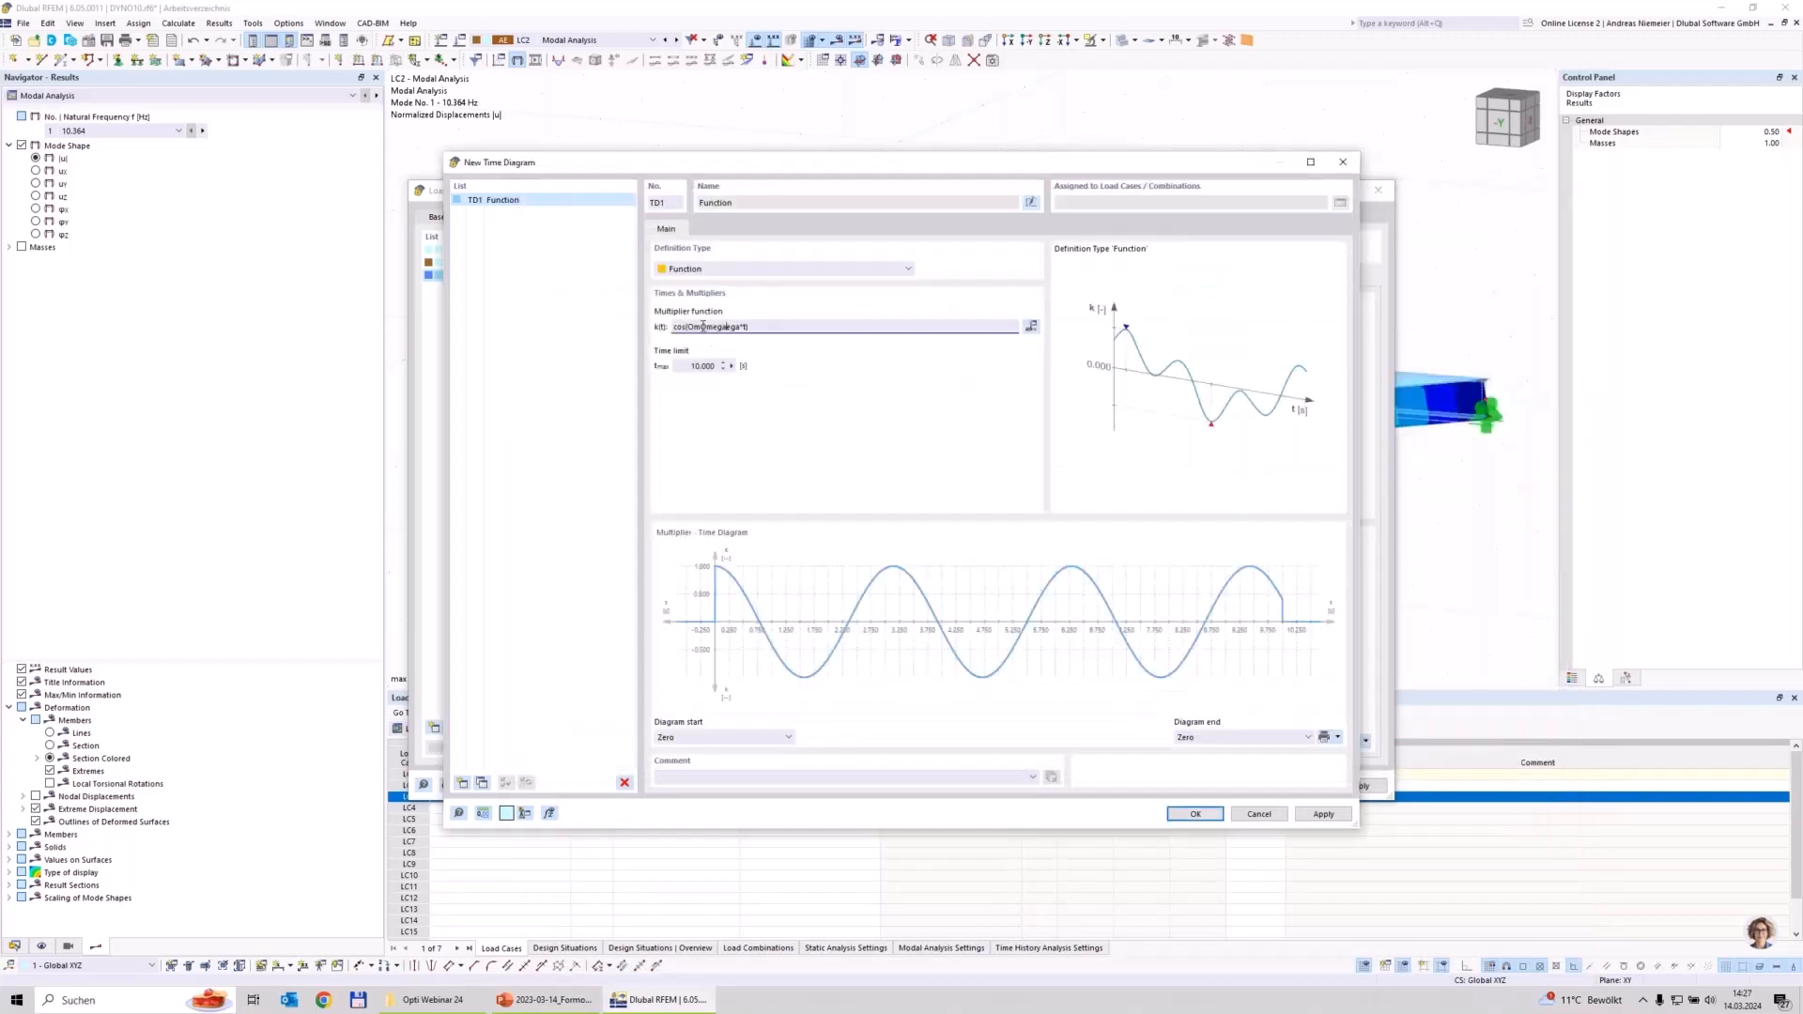
Step: Correct the time diagram's multiplier function so that it reads cos(Omega*t) and update the diagram preview
key("BackSpace")
key("BackSpace")
key("BackSpace")
key("BackSpace")
key("BackSpace")
left_click(707, 367)
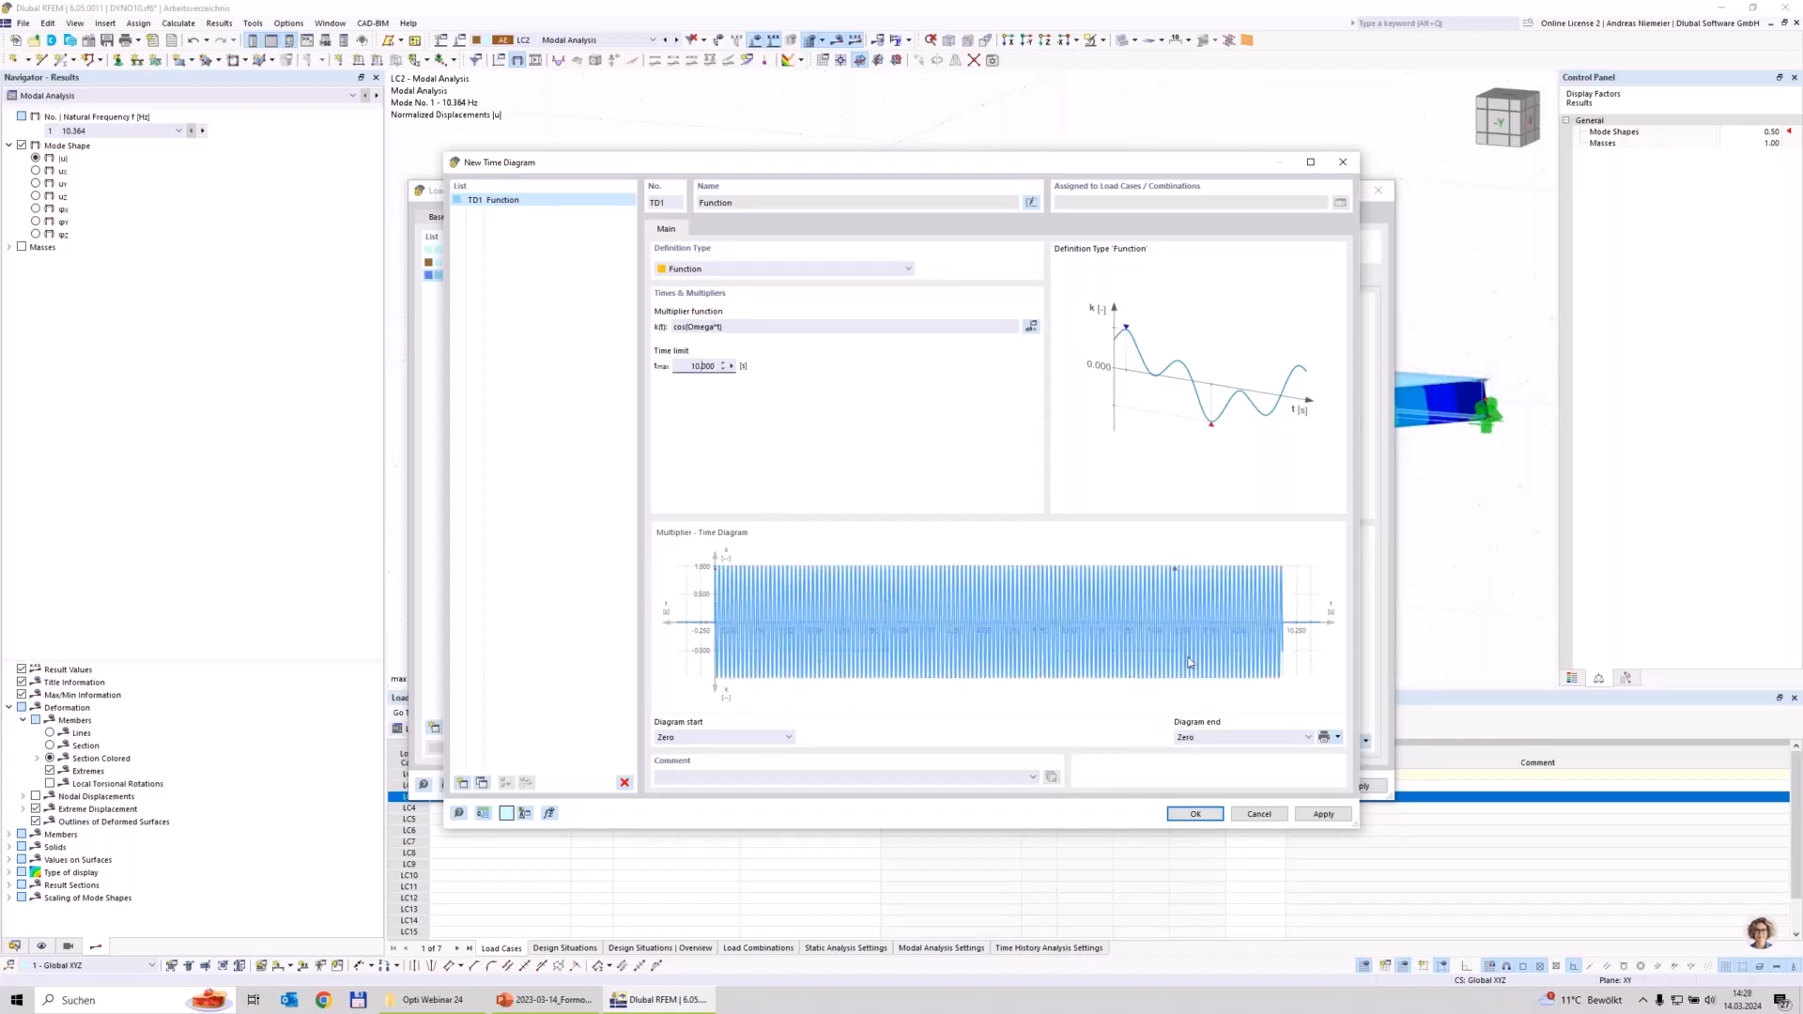
Step: Set the time diagram's time limit to 4 s and confirm the new time diagram
double_click(699, 365)
type("4")
left_click(765, 329)
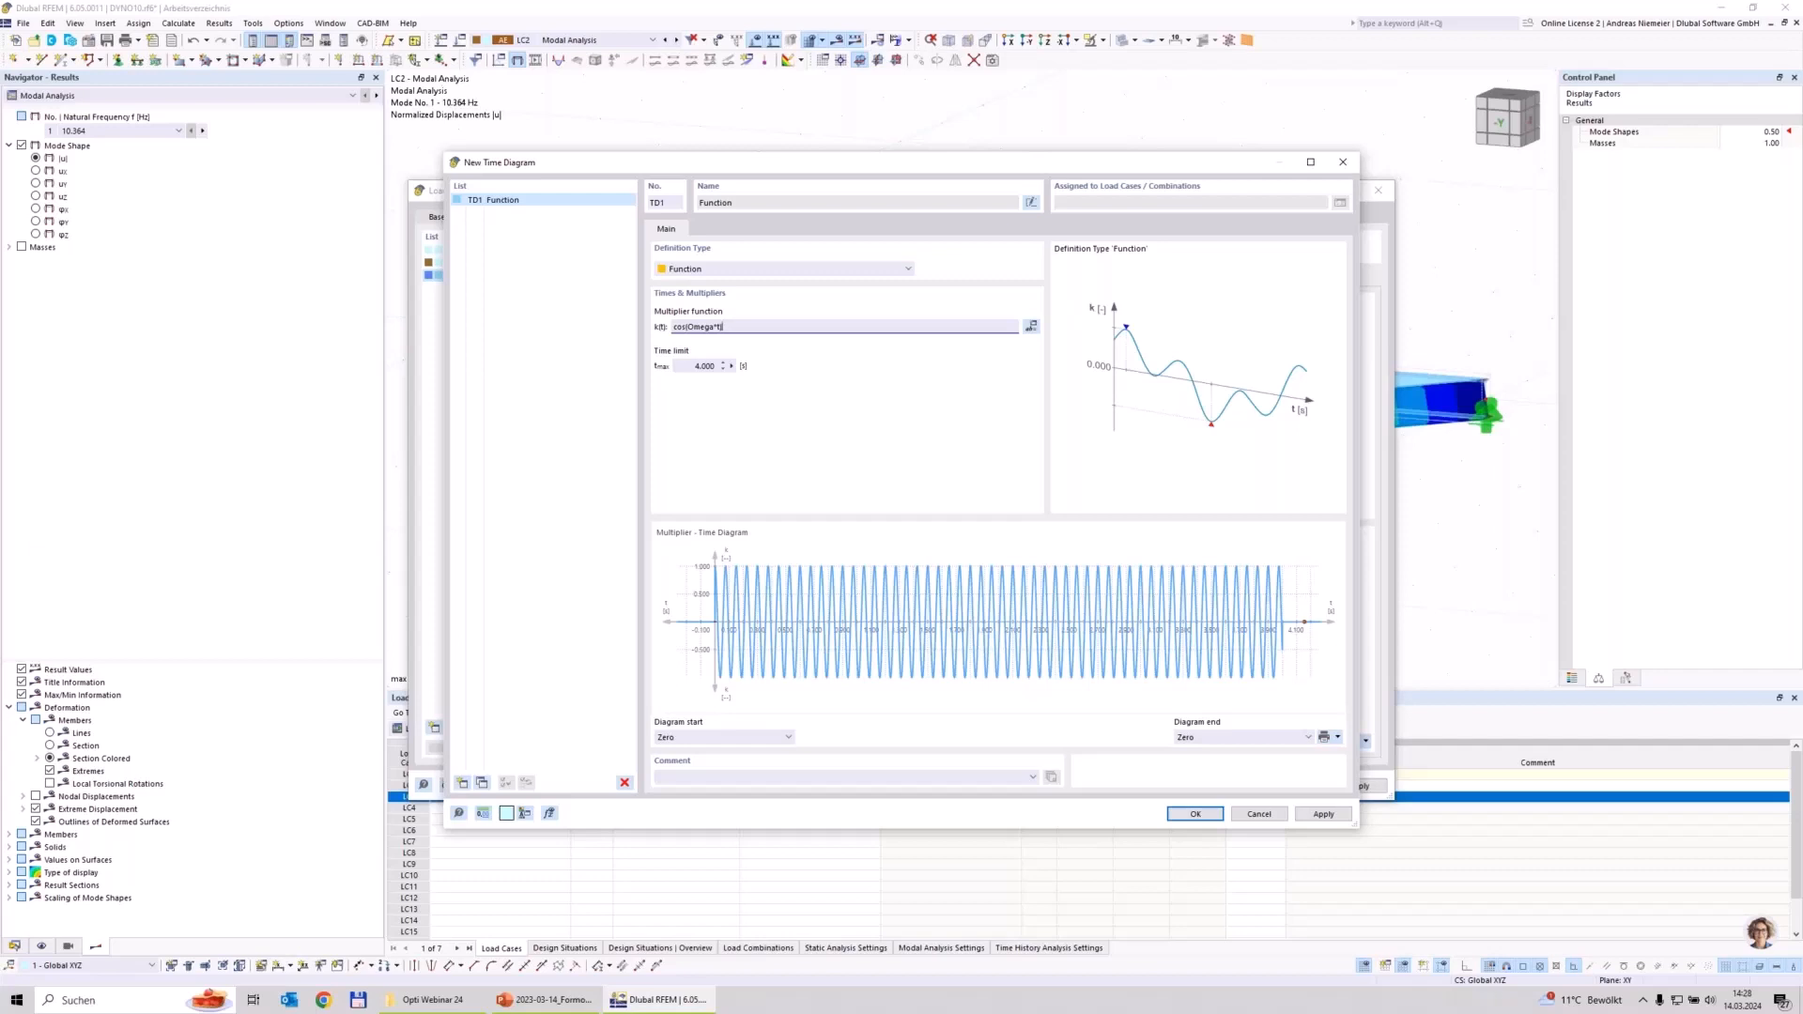
left_click(1199, 811)
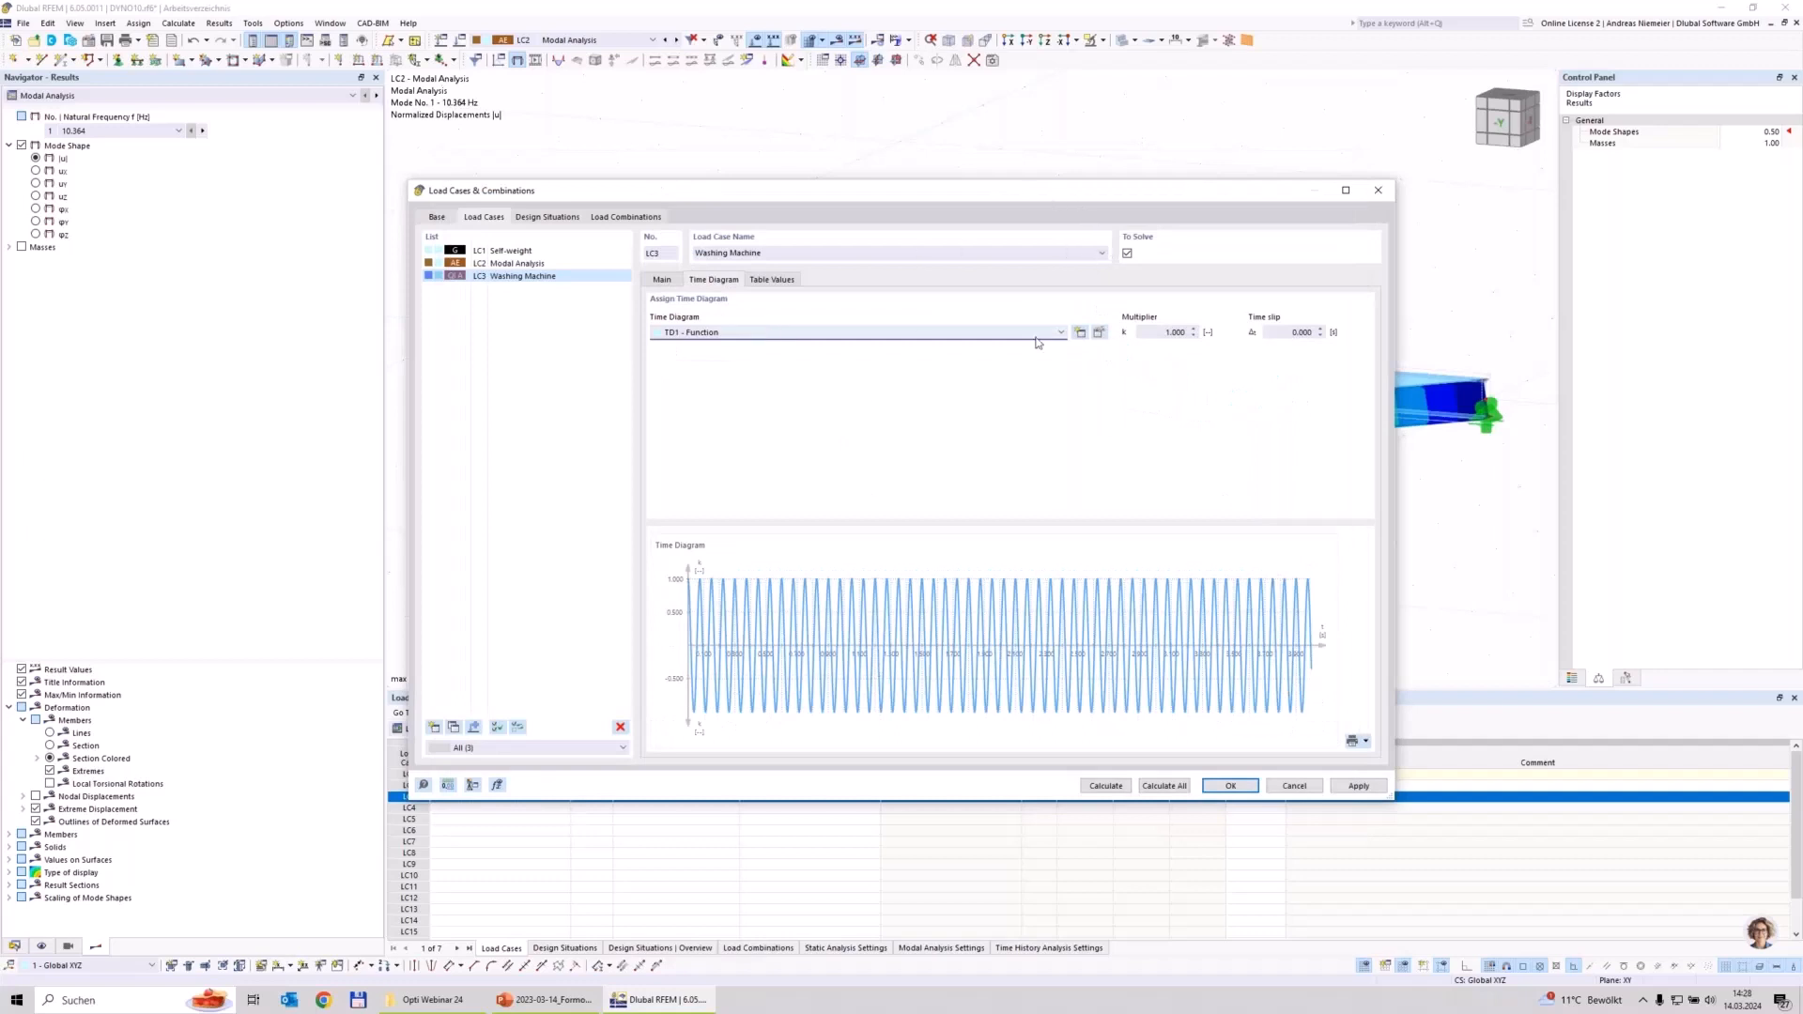
Step: Rename the time diagram assigned to LC3 as Washing Machine and confirm the load case settings
left_click(1099, 333)
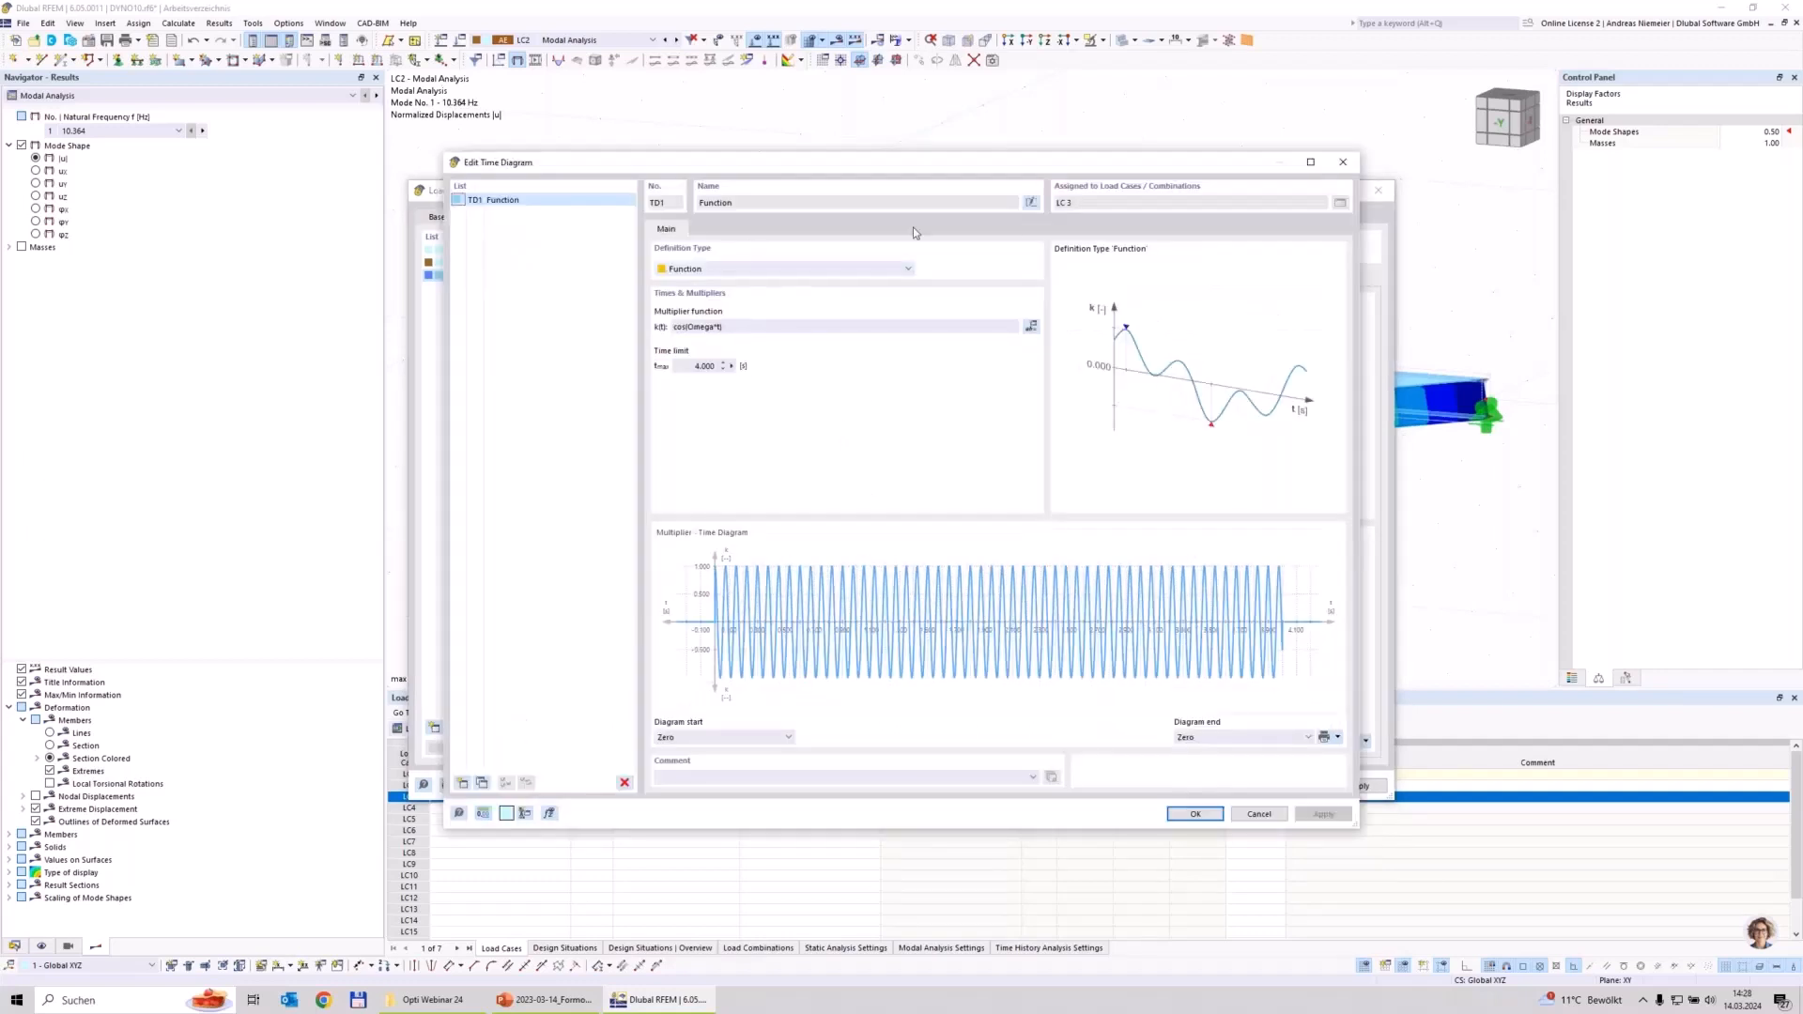
left_click(869, 201)
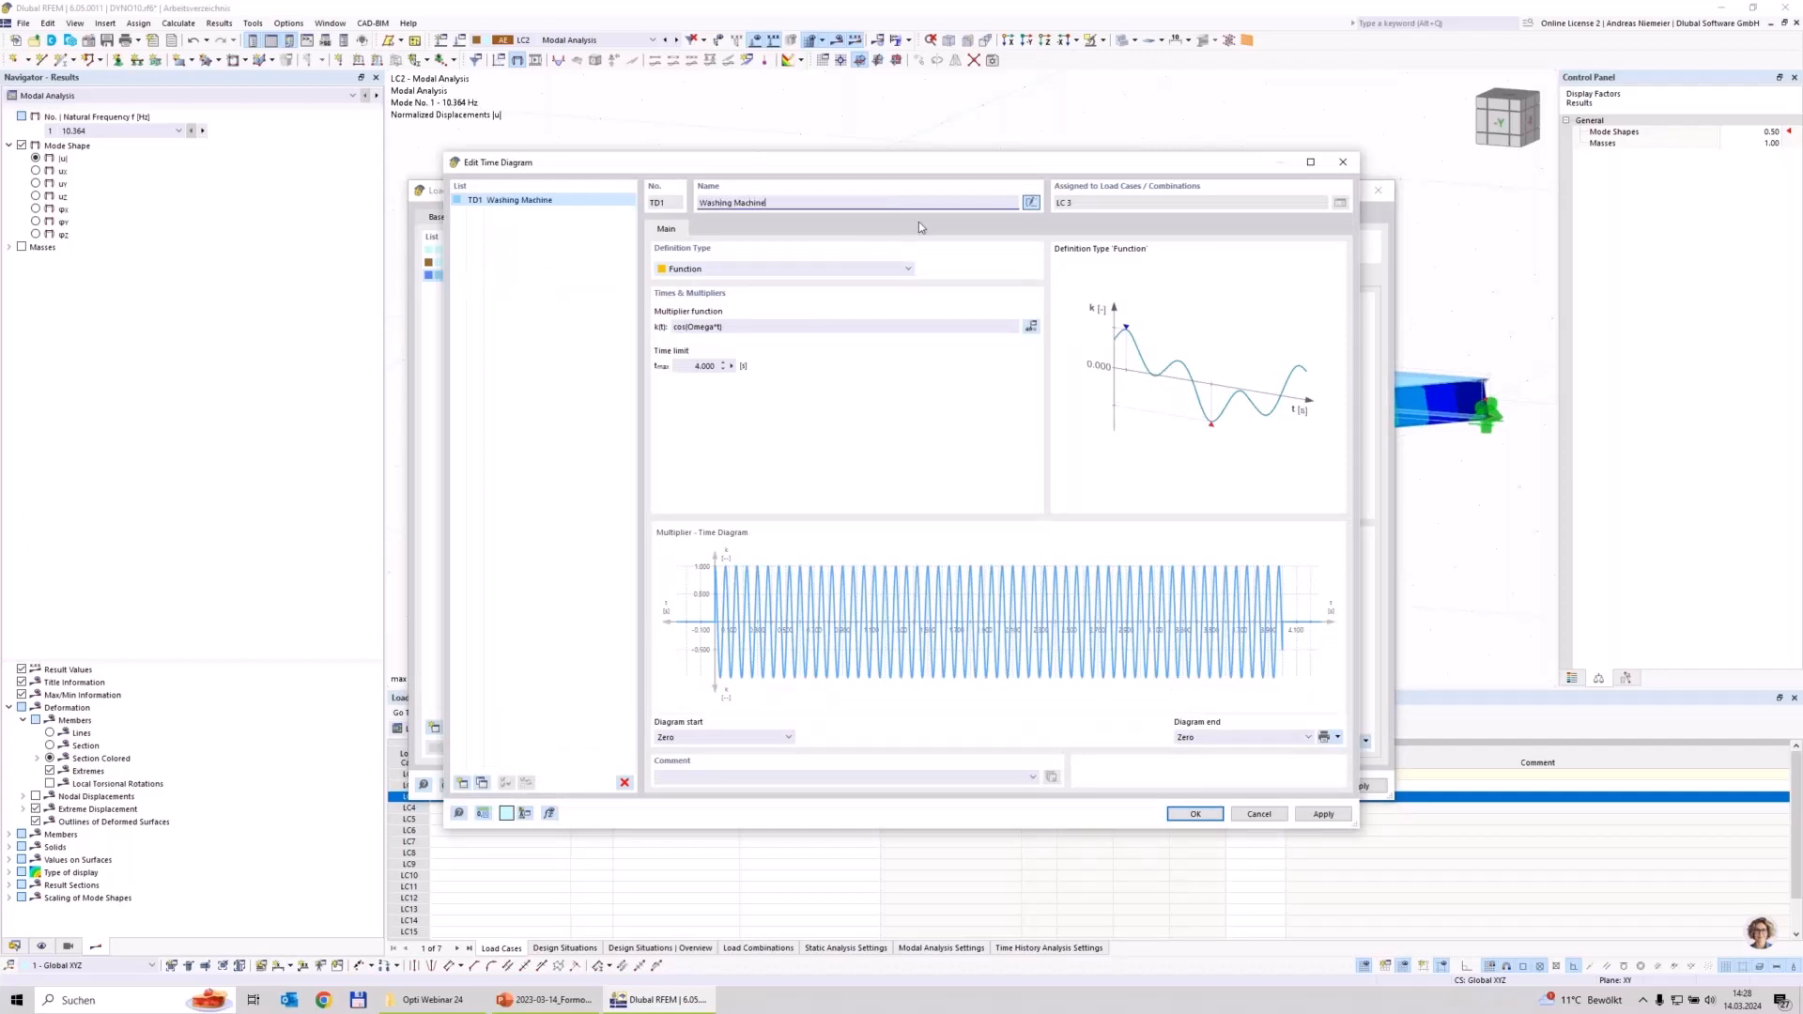
left_click(1194, 815)
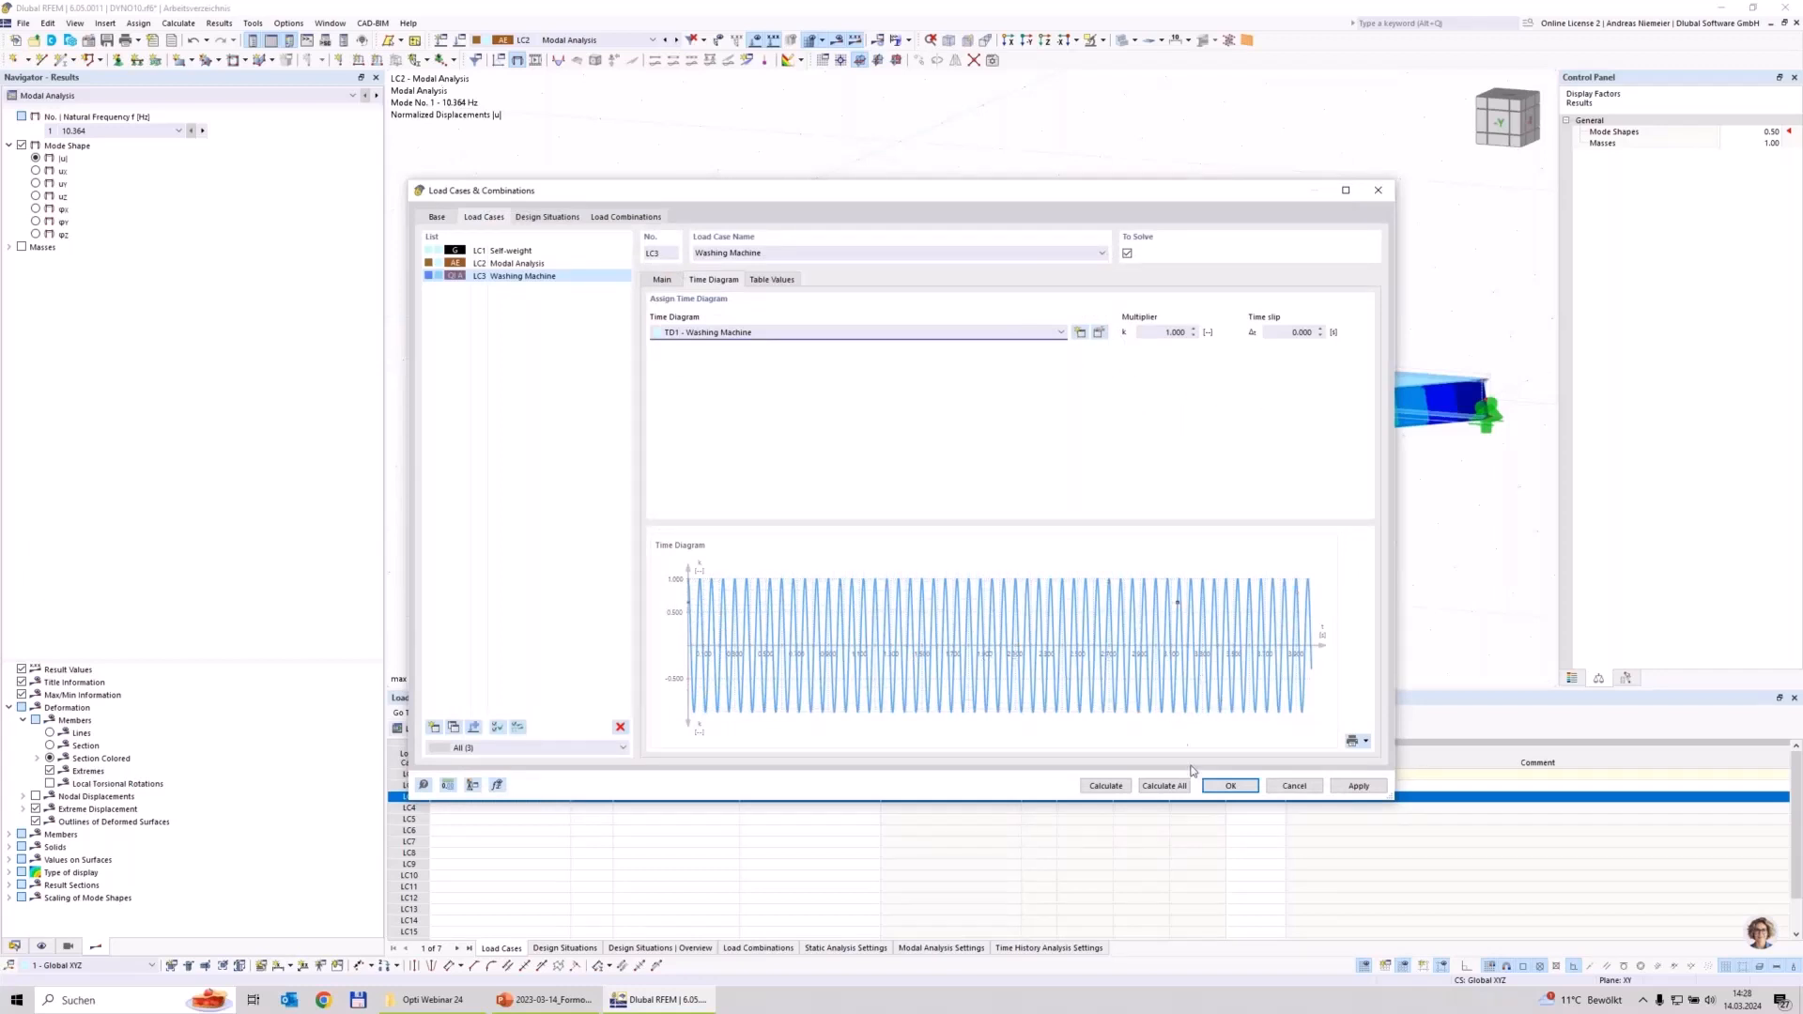
left_click(1238, 787)
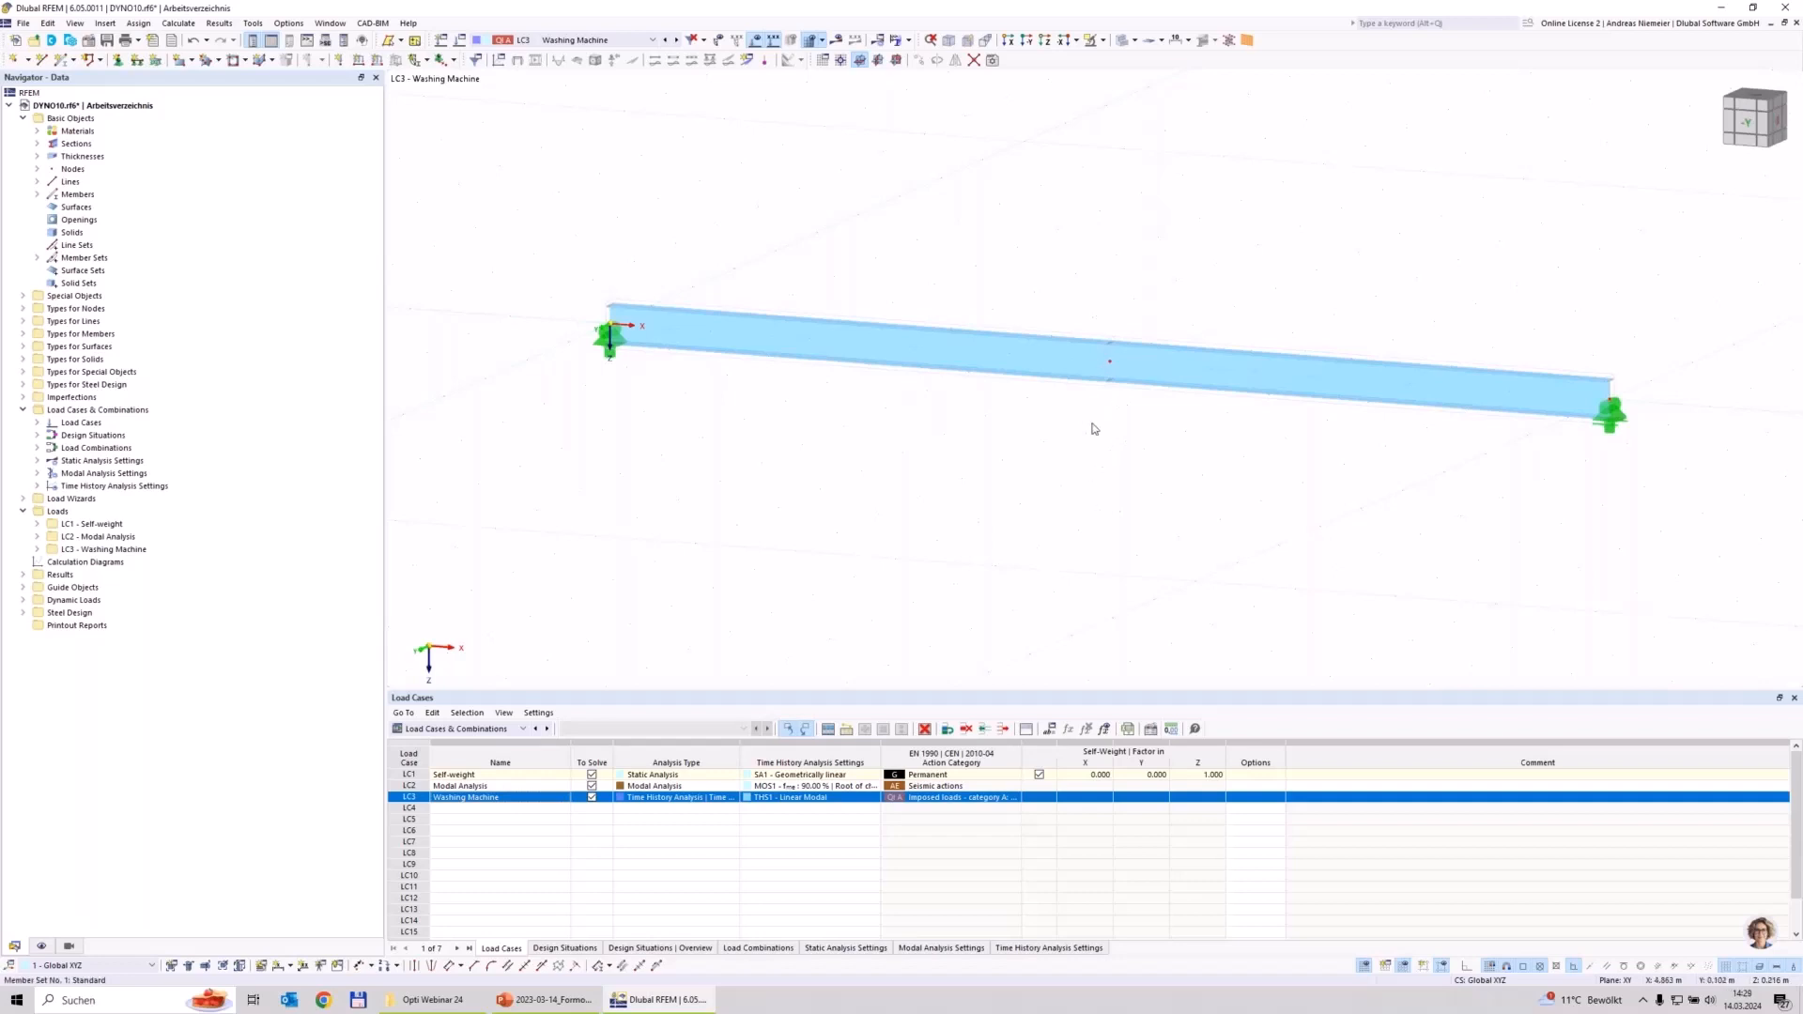
Step: Add a nodal force of 10kg*0,2m*Omega^2 in the Z direction to LC3 and assign it to the beam's midspan node
left_click(344, 61)
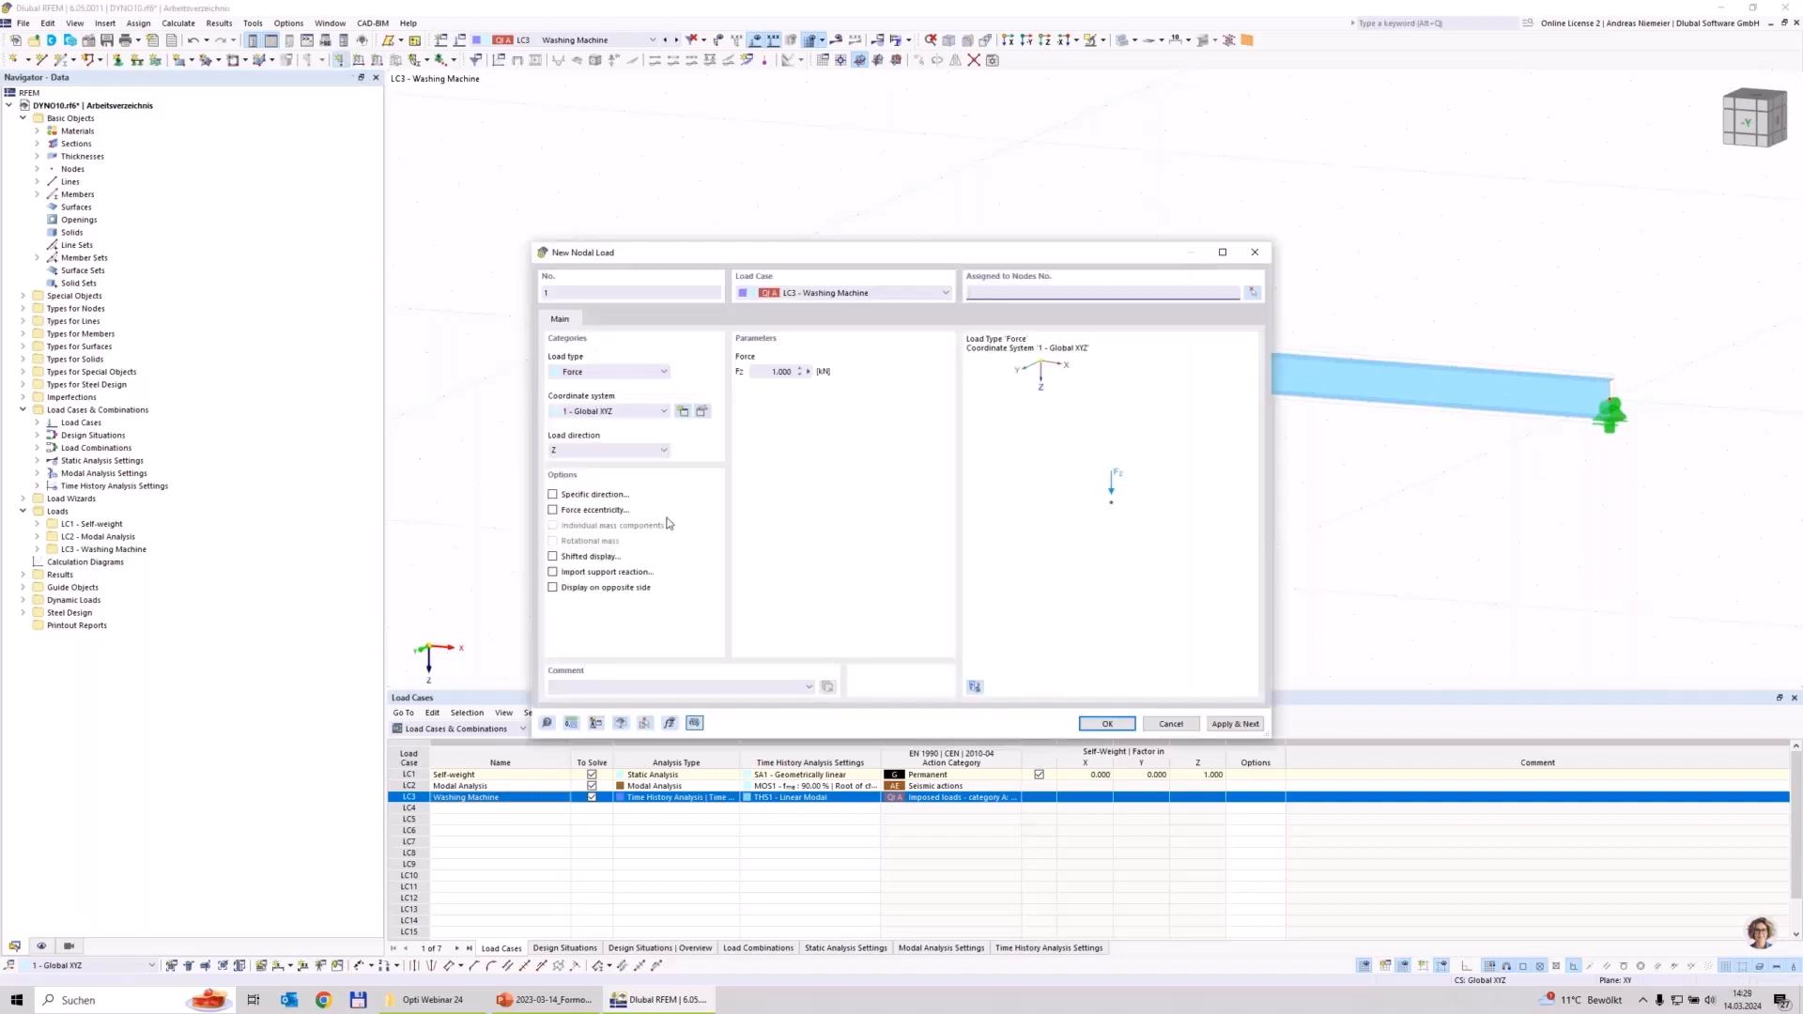
left_click(779, 372)
type("1")
type("0kg*0,2")
type("m")
type("*0")
type("mega^2")
left_click(772, 686)
left_click(1107, 724)
left_click(1136, 404)
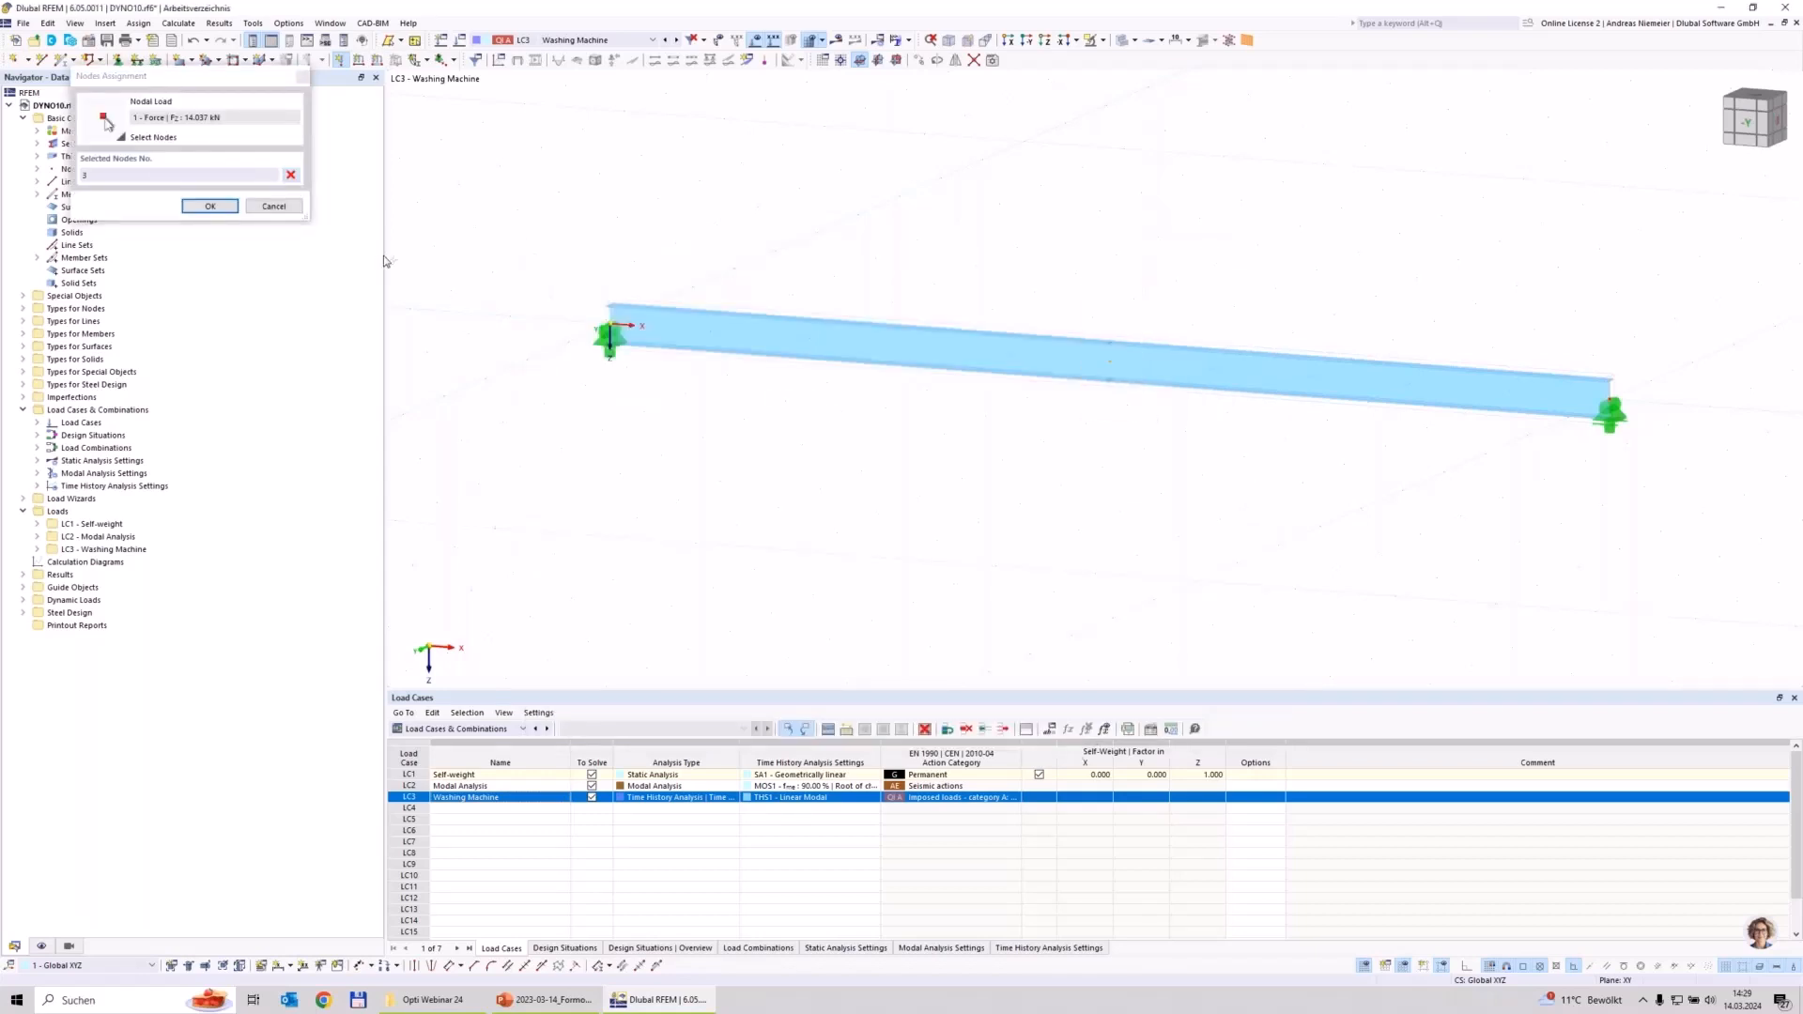
left_click(211, 207)
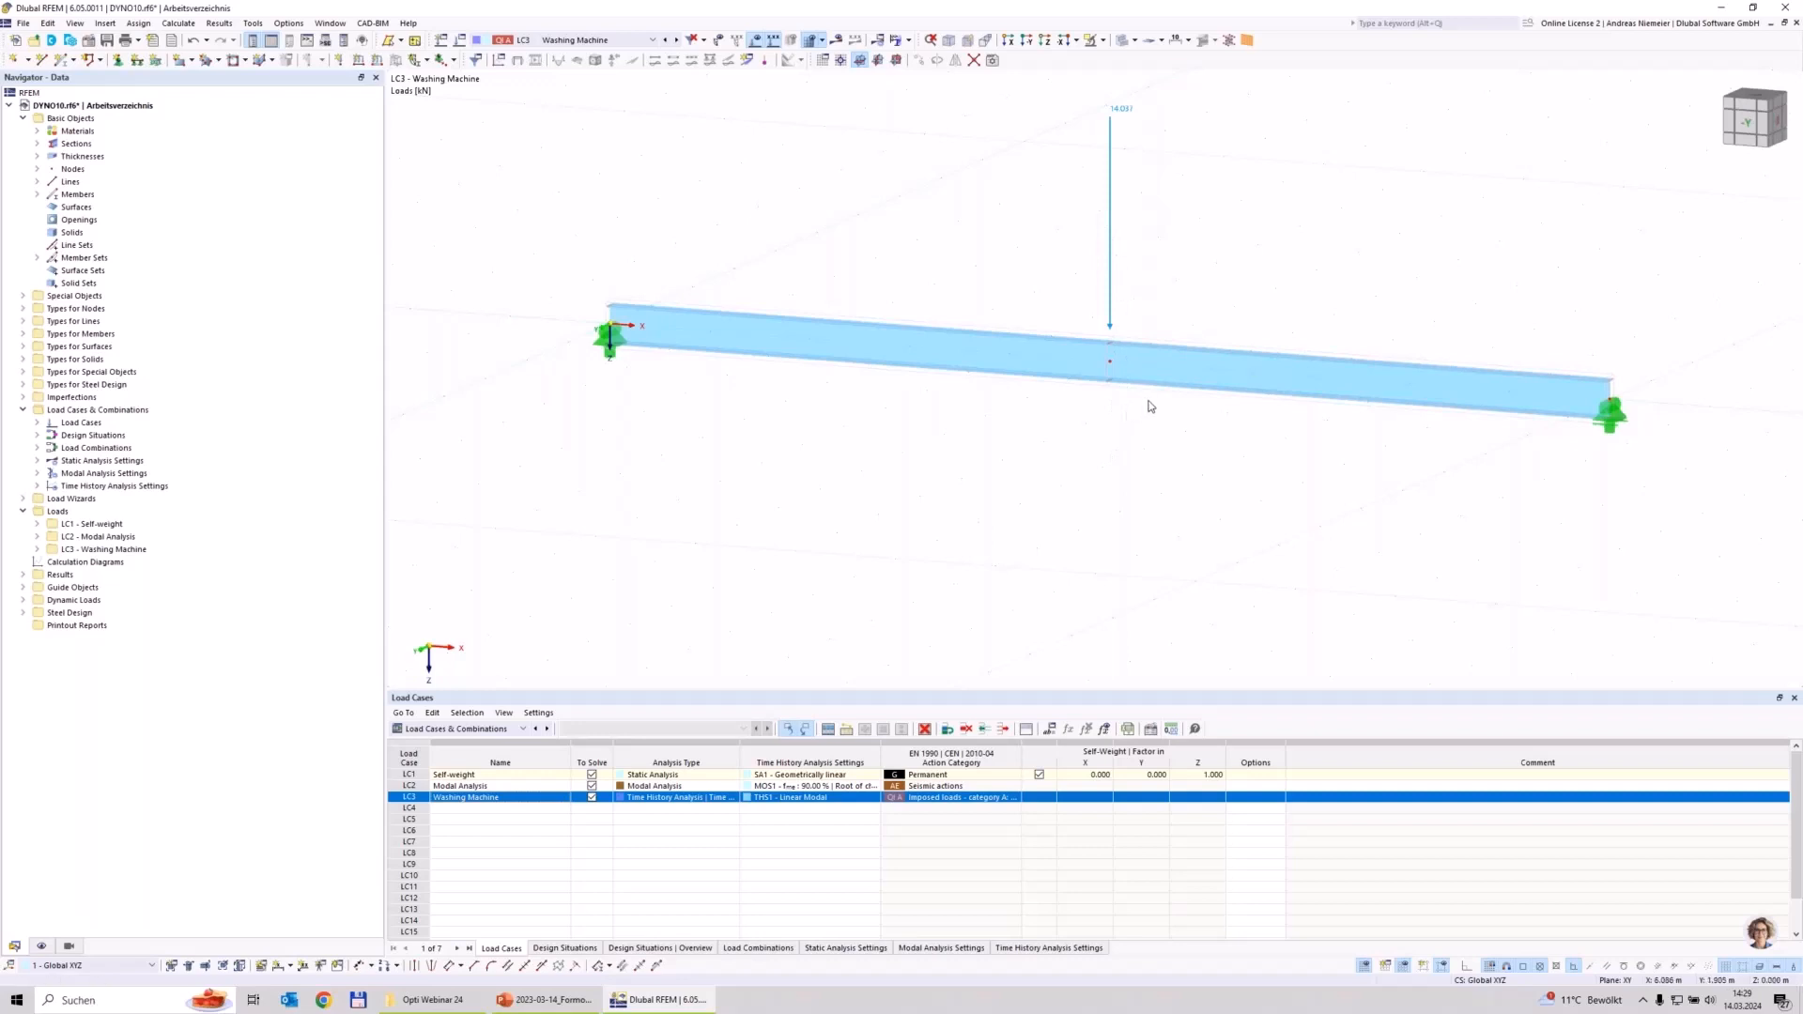
Step: Calculate the Washing Machine load case LC3 and show its time history results
scroll(942, 483, "down", 2)
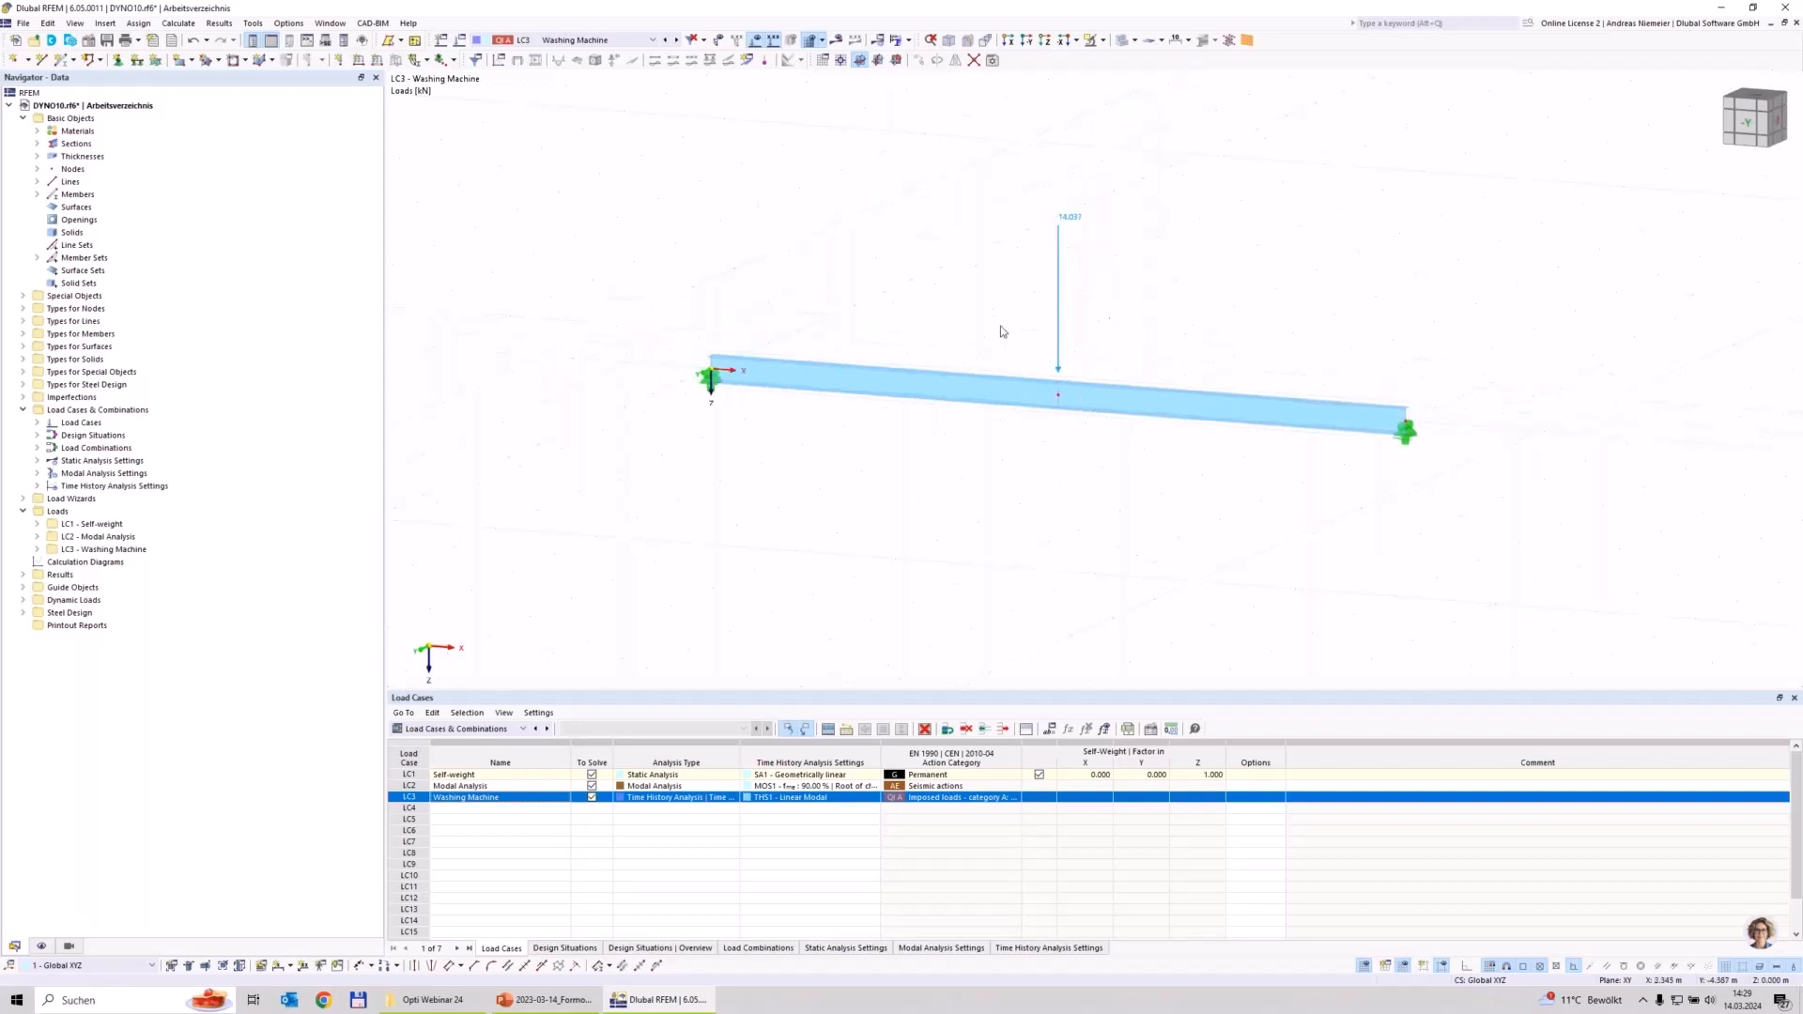
scroll(1125, 299, "down", 1)
middle_click_drag(1125, 299, 1001, 288)
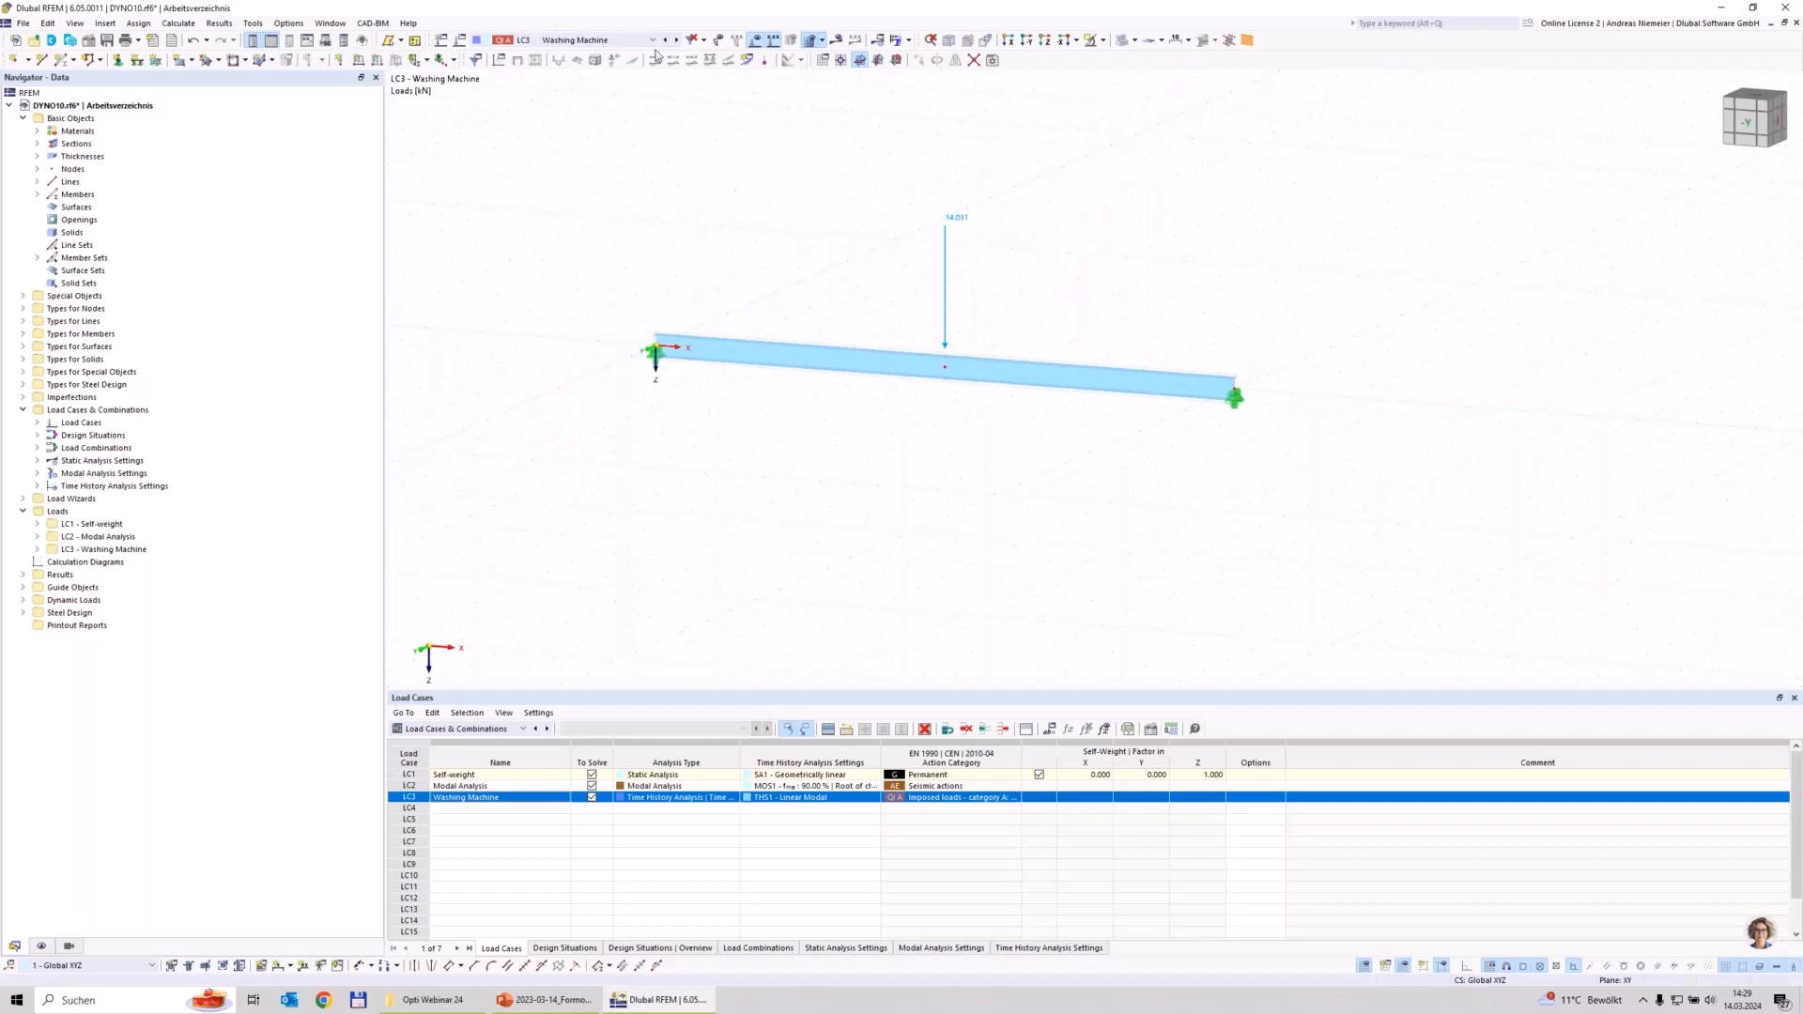
left_click(837, 40)
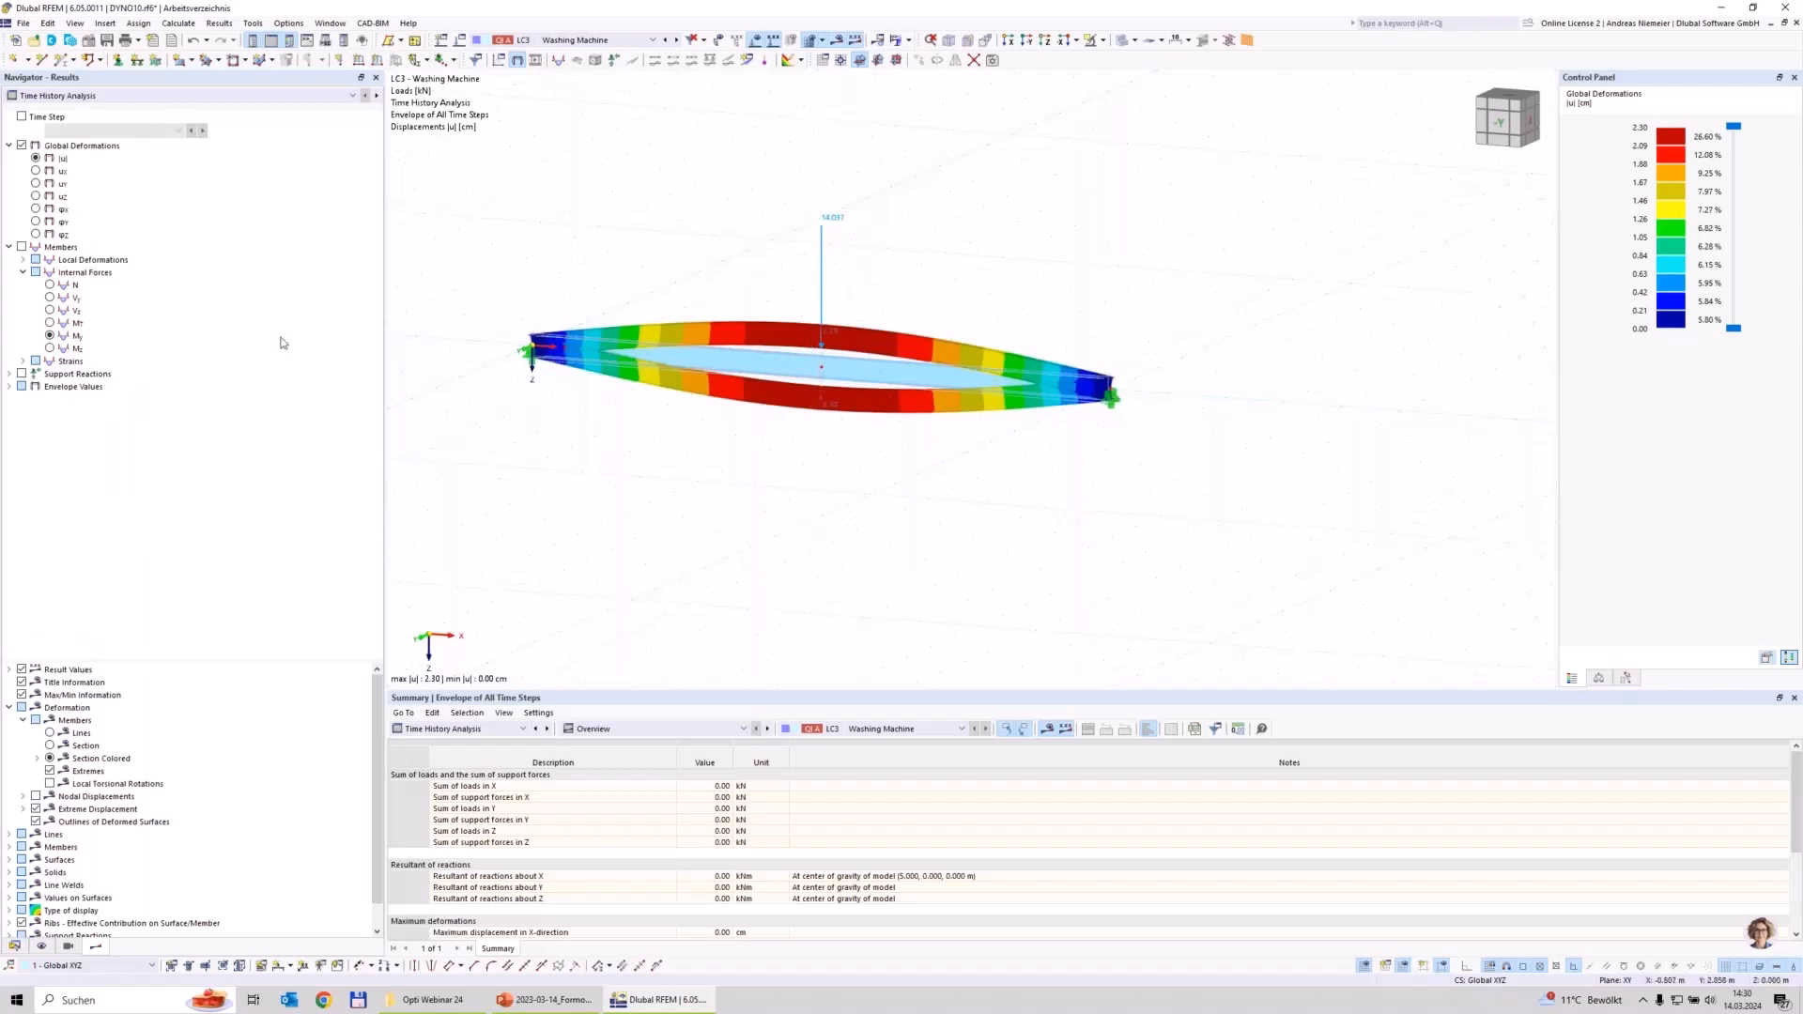
Step: Step through the beam's deformations for individual time steps up to 0.180 s, and return to the envelope of all time steps
middle_click_drag(789, 482, 845, 521)
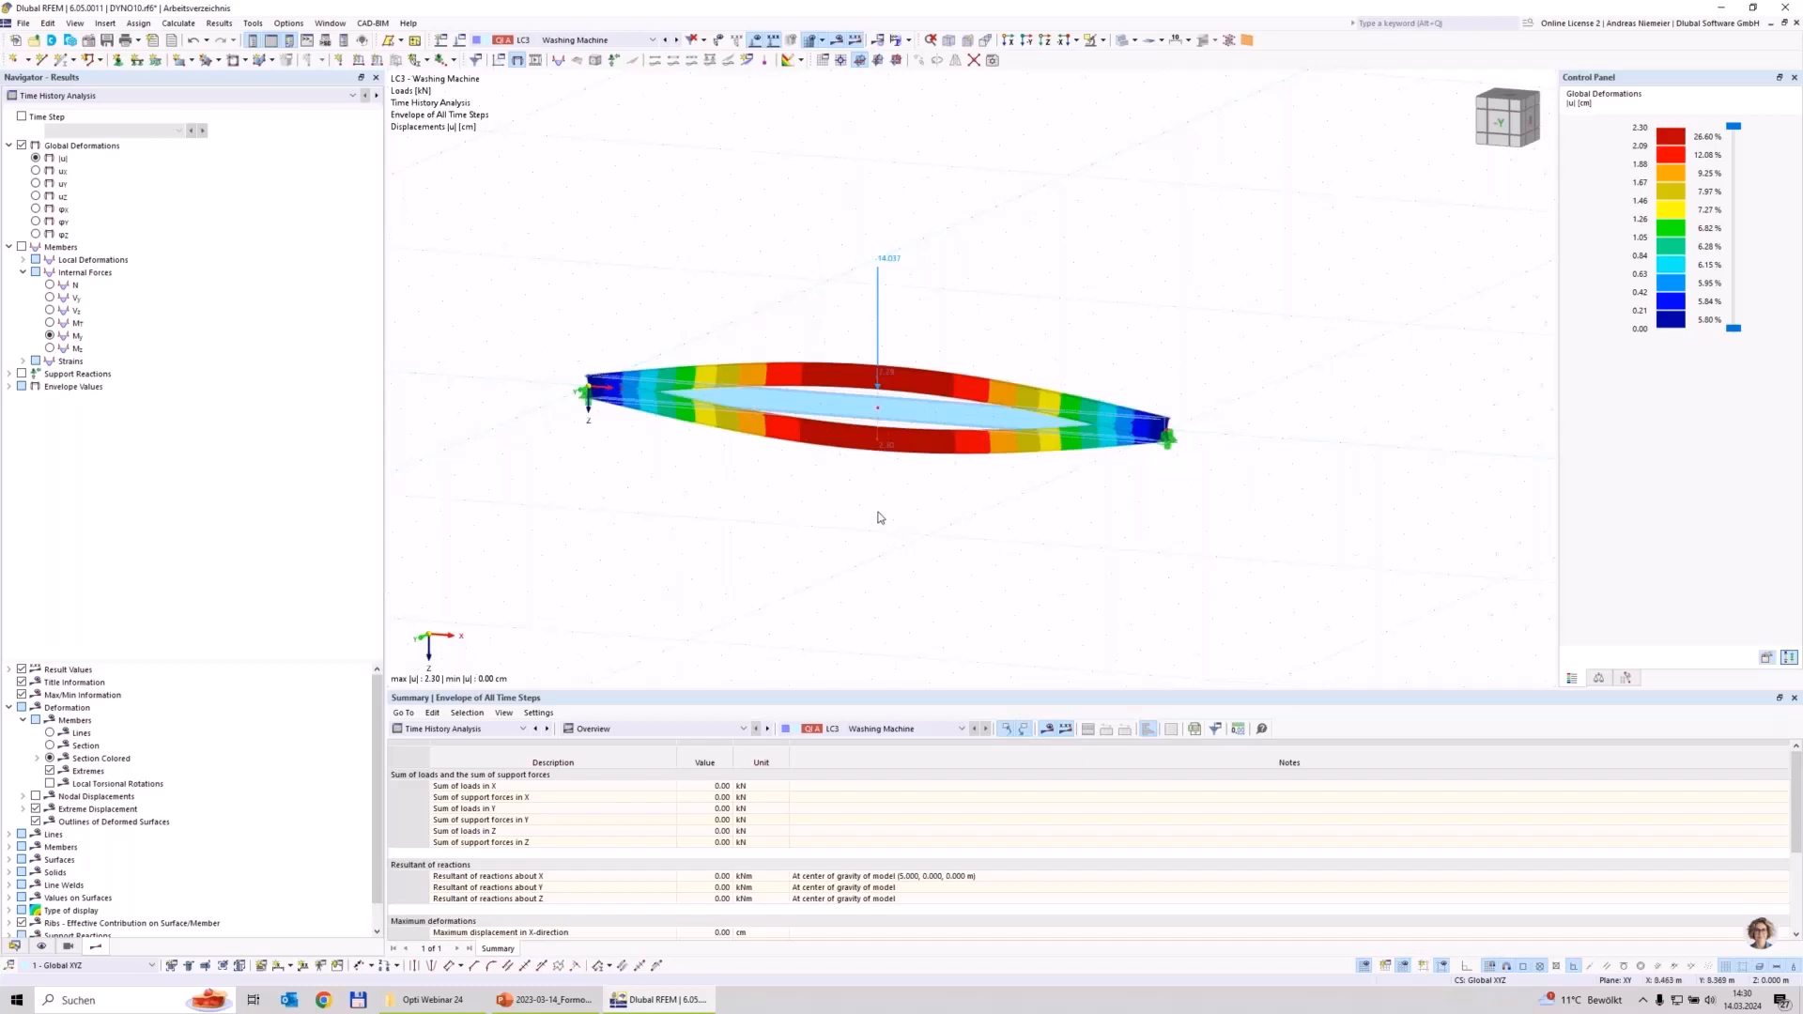
left_click(21, 117)
left_click(150, 131)
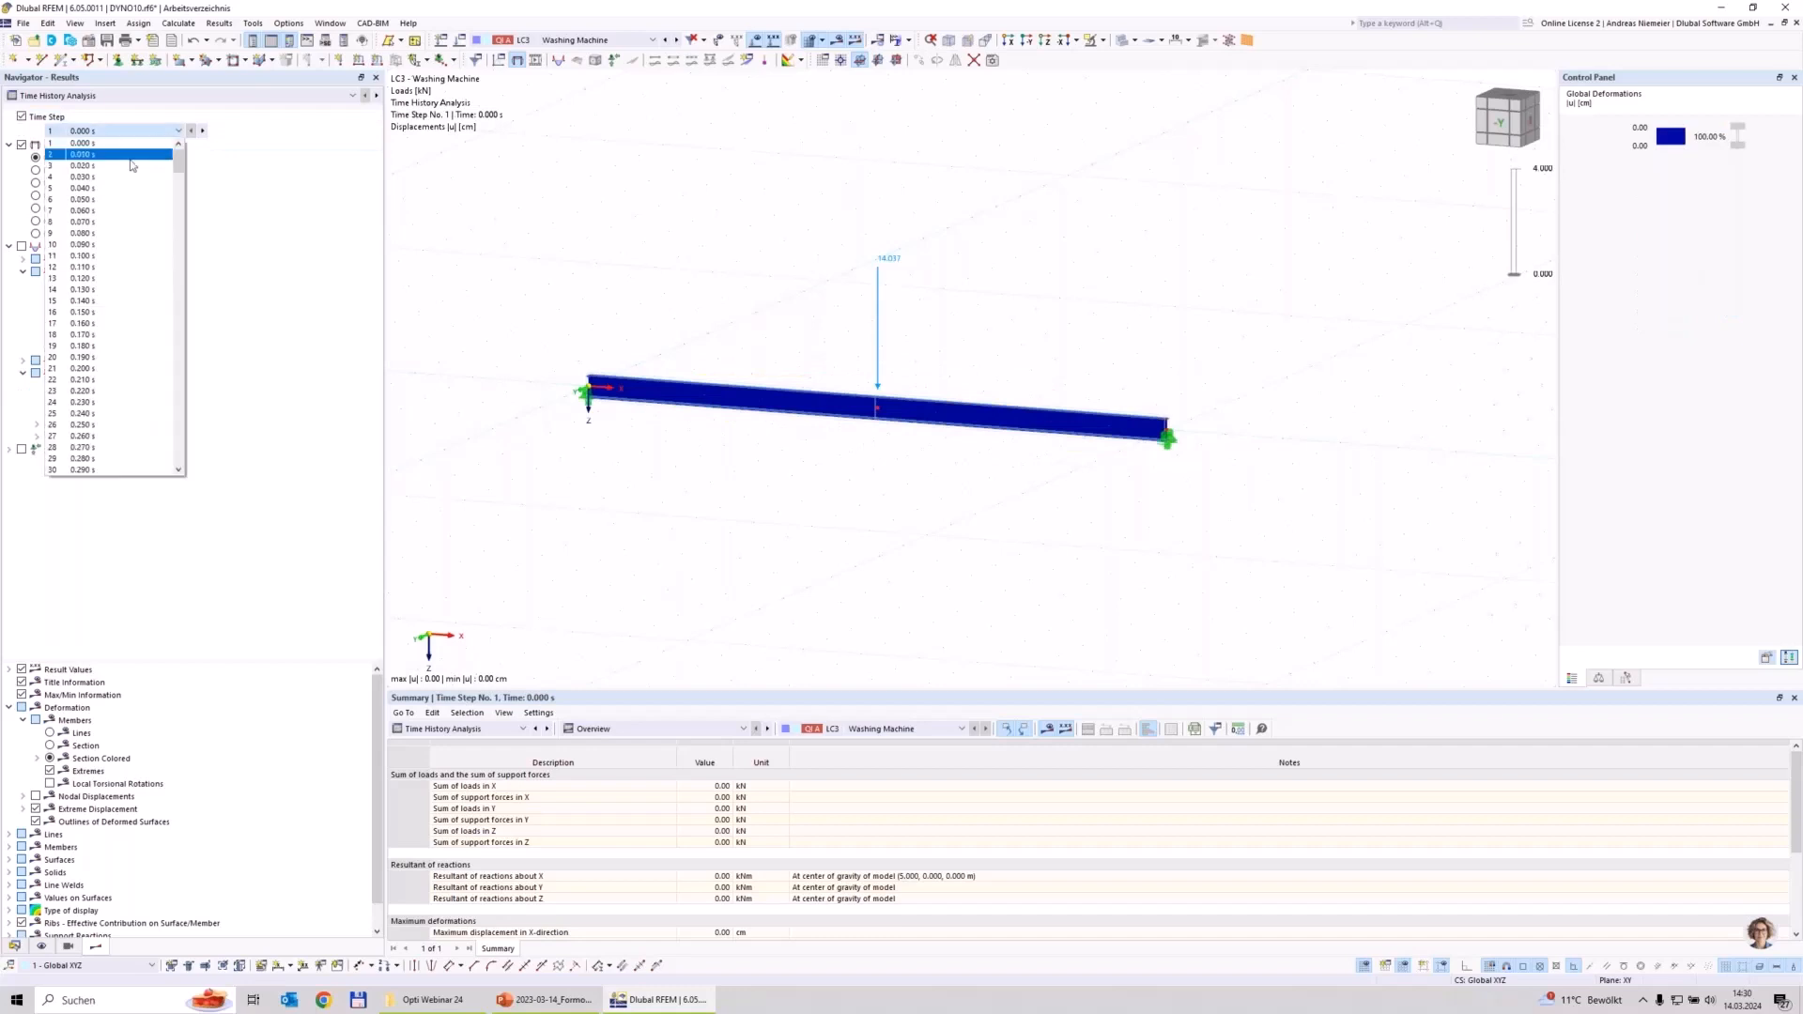
left_click(131, 154)
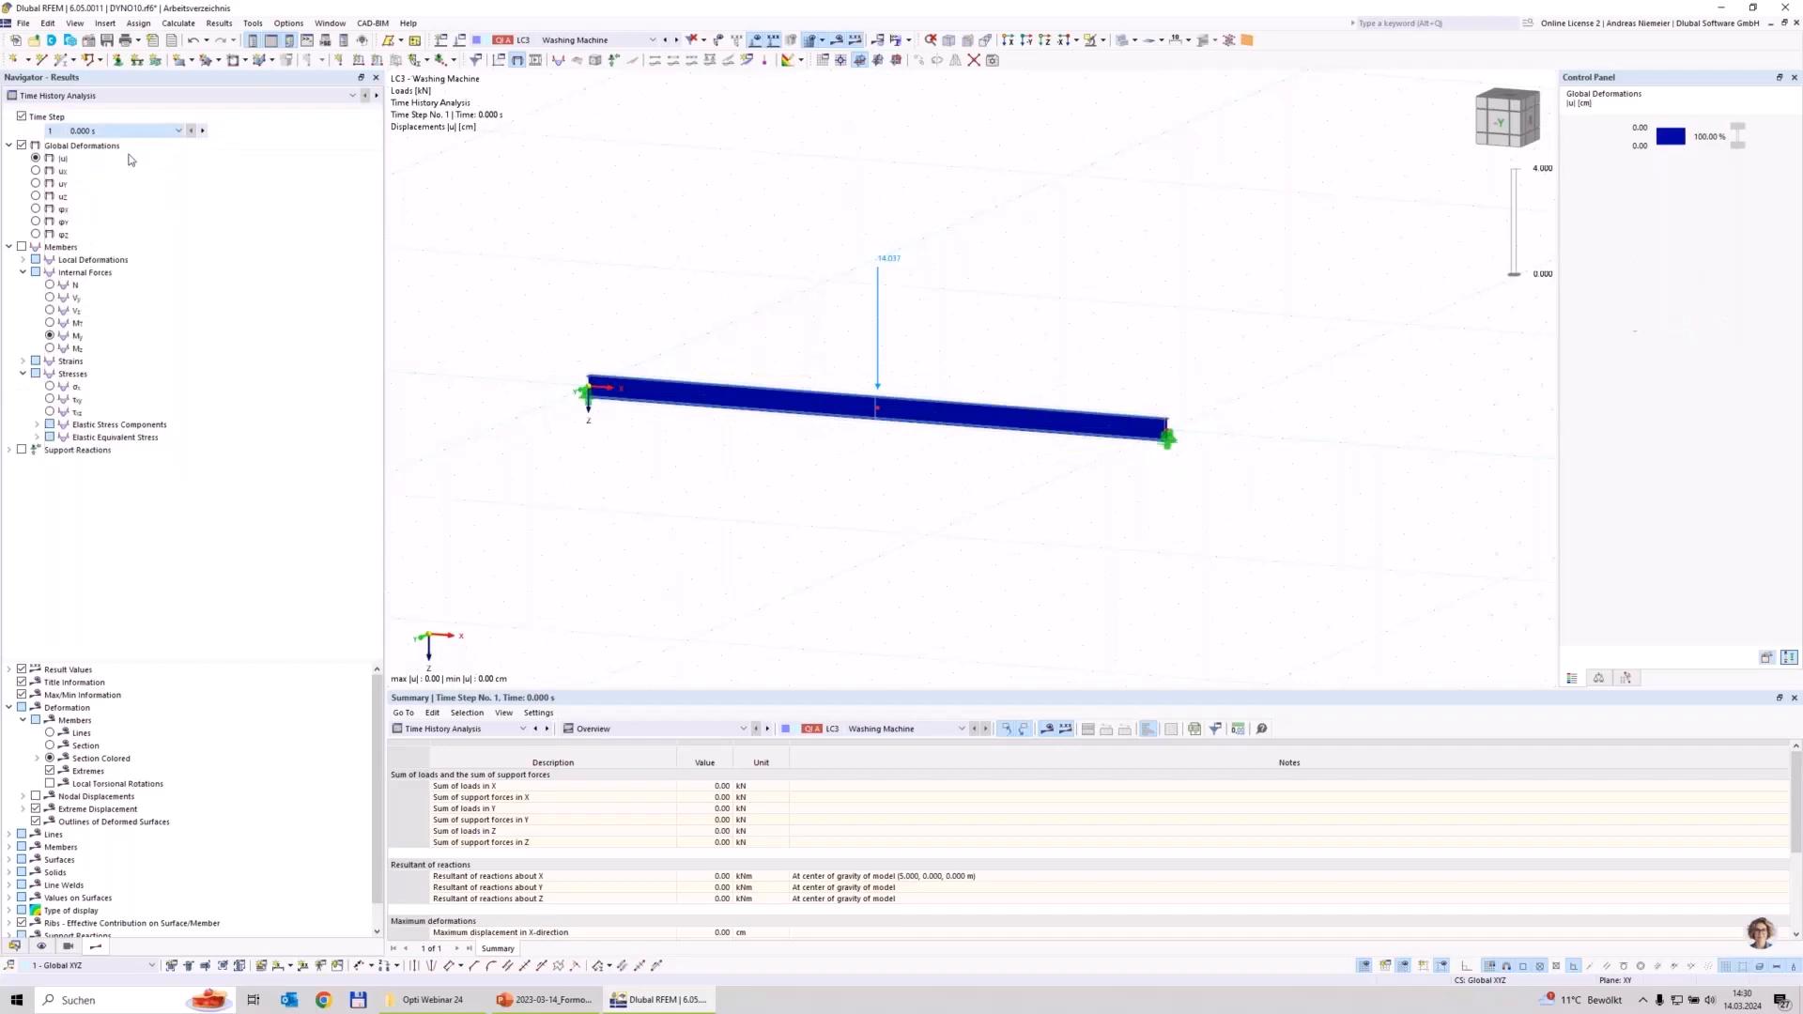
left_click(202, 131)
left_click(203, 132)
left_click(203, 131)
left_click(203, 131)
left_click(203, 131)
left_click(203, 131)
left_click(203, 132)
left_click(203, 131)
left_click(203, 131)
left_click(202, 131)
left_click(203, 131)
left_click(203, 132)
left_click(203, 132)
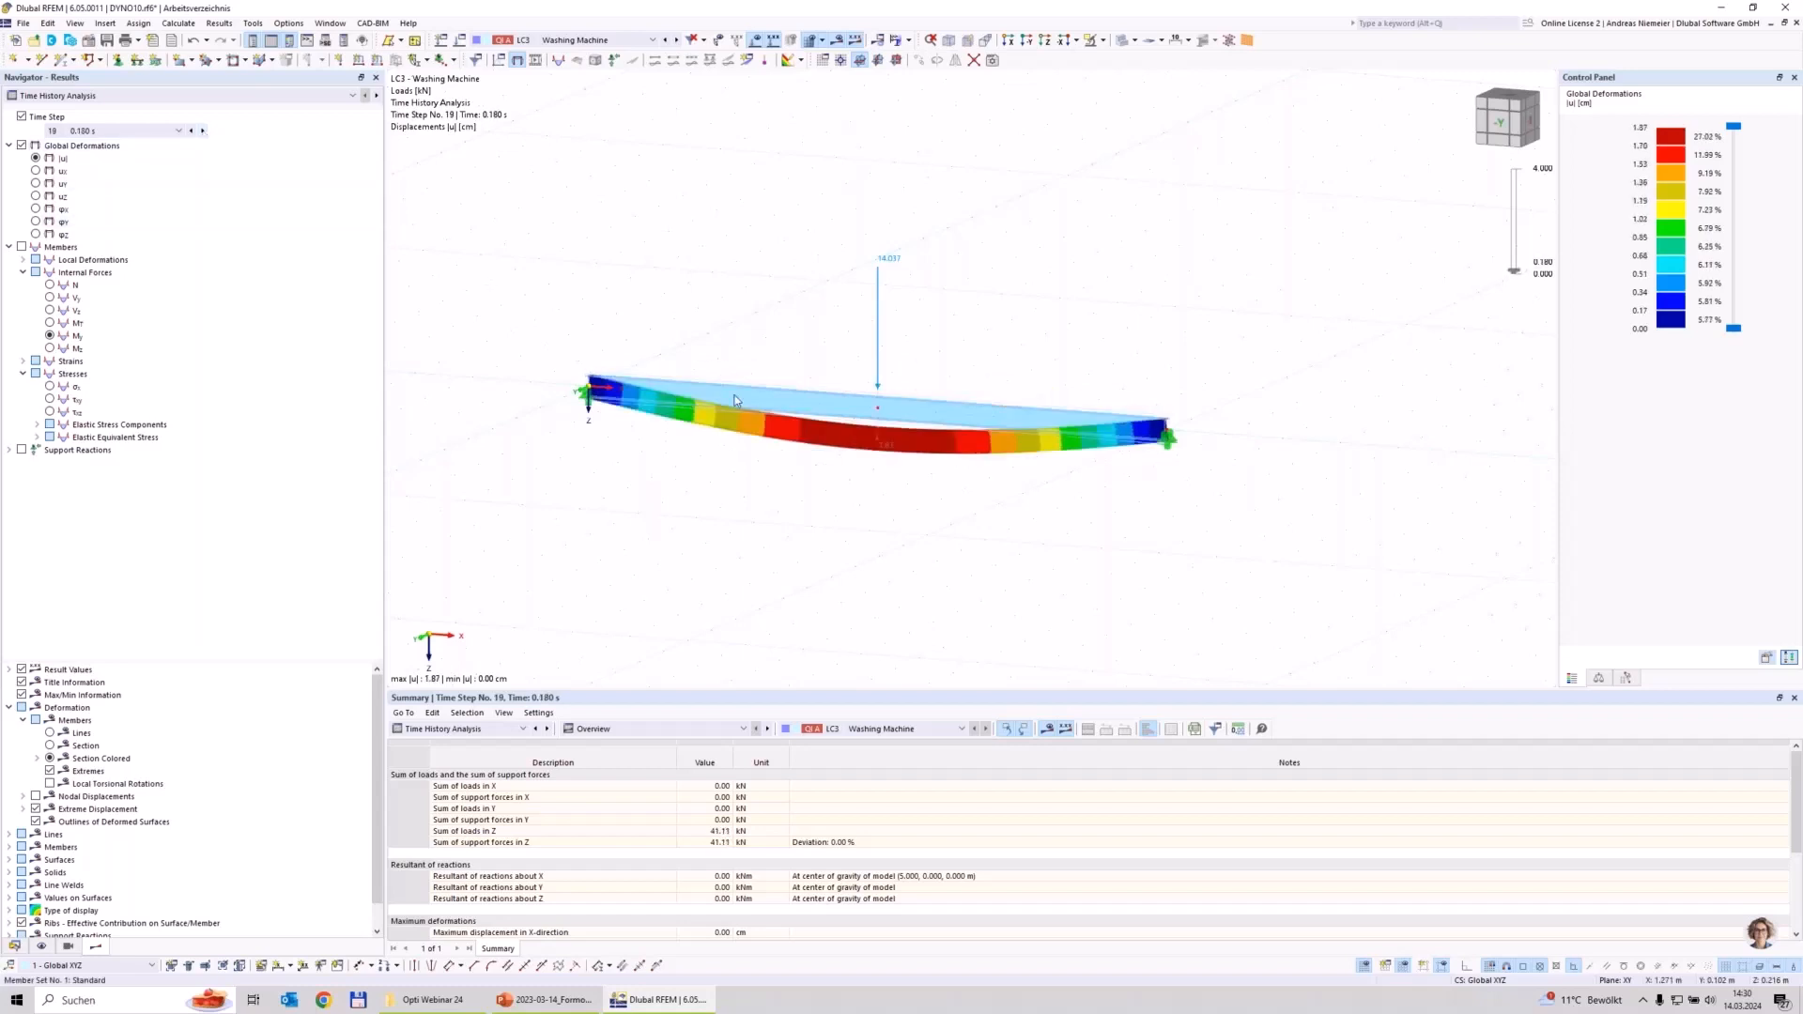
left_click(21, 116)
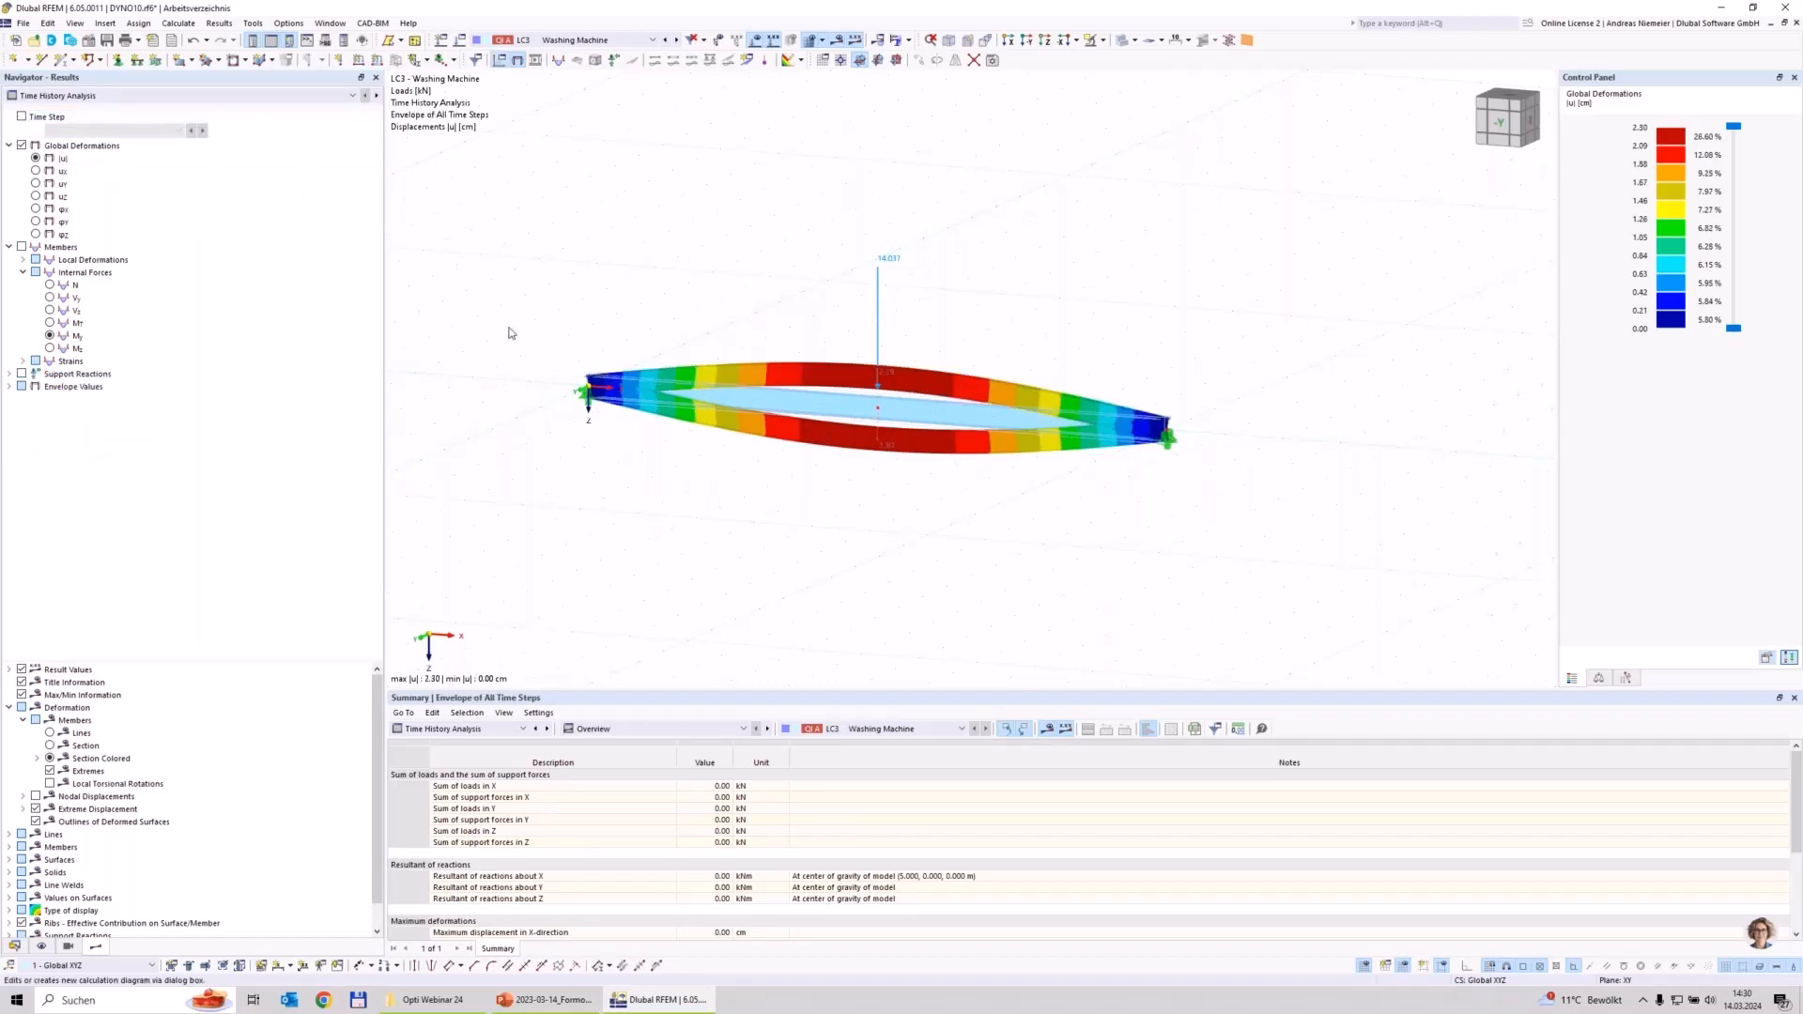
Step: Set the new calculation diagram to type 2D | Basic with Time History Analysis results of load case LC3 - Washing Machine
left_click(705, 291)
left_click(694, 310)
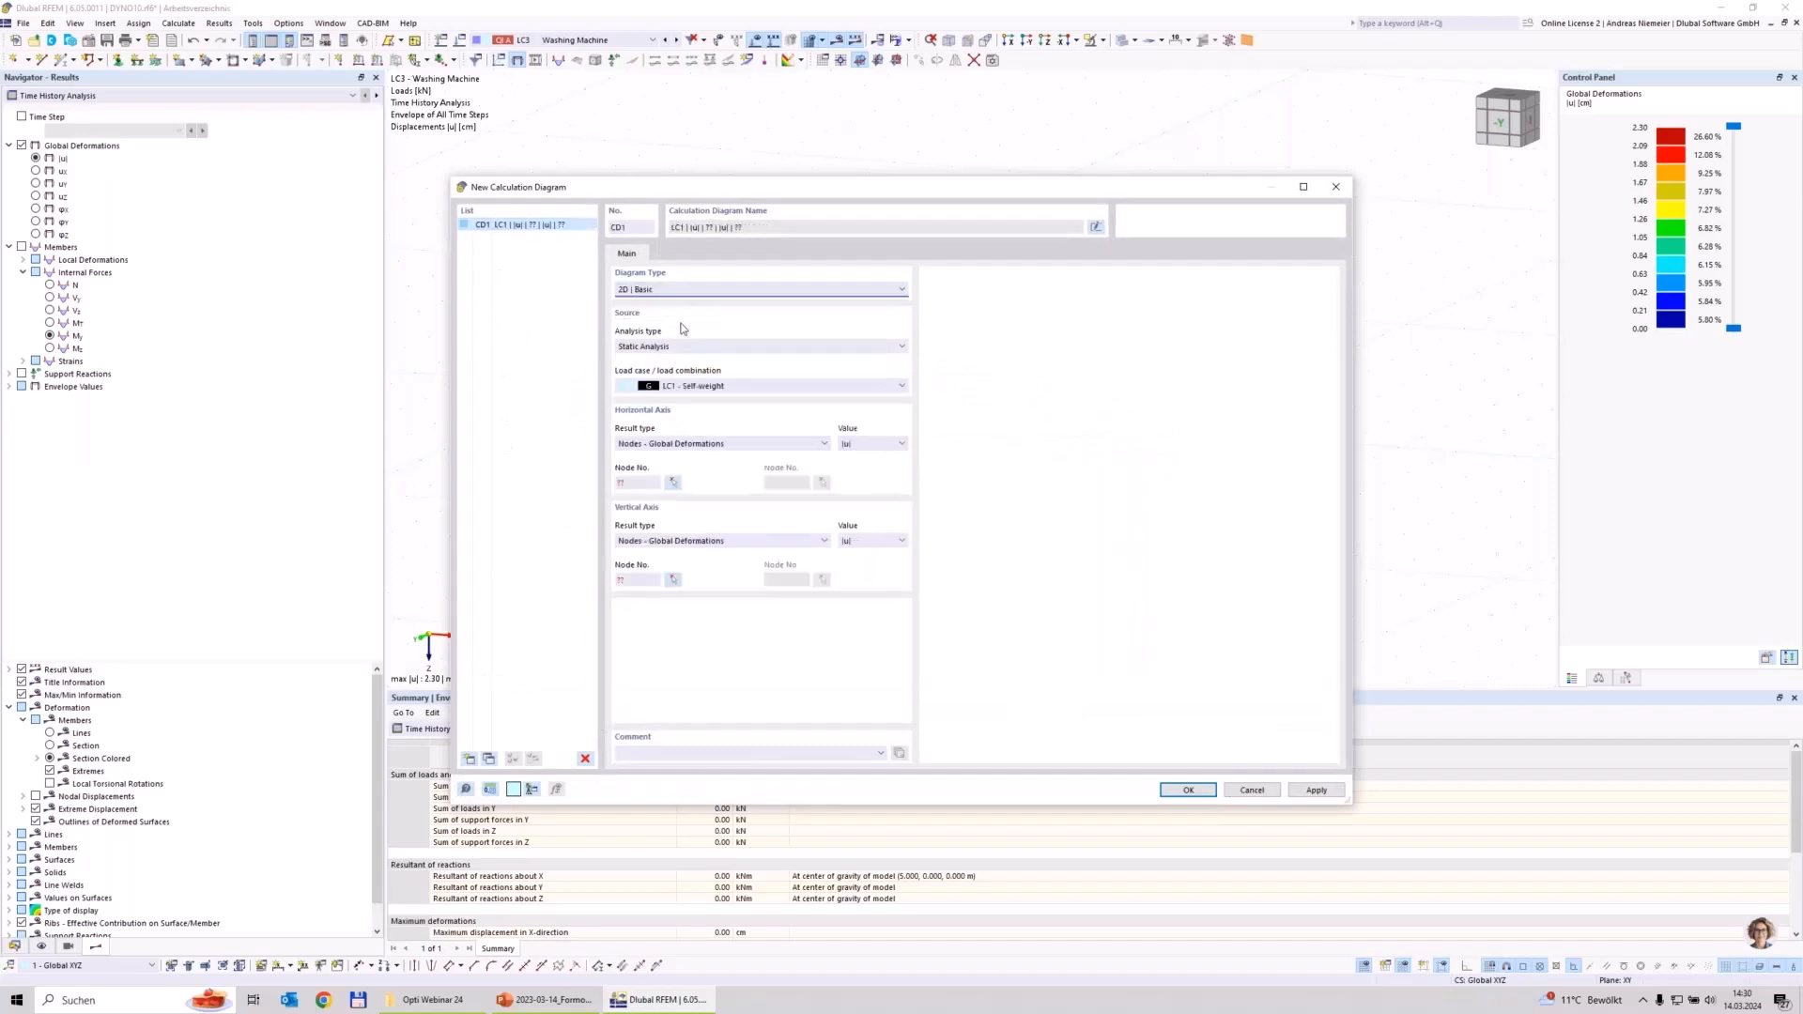
left_click(690, 349)
left_click(680, 372)
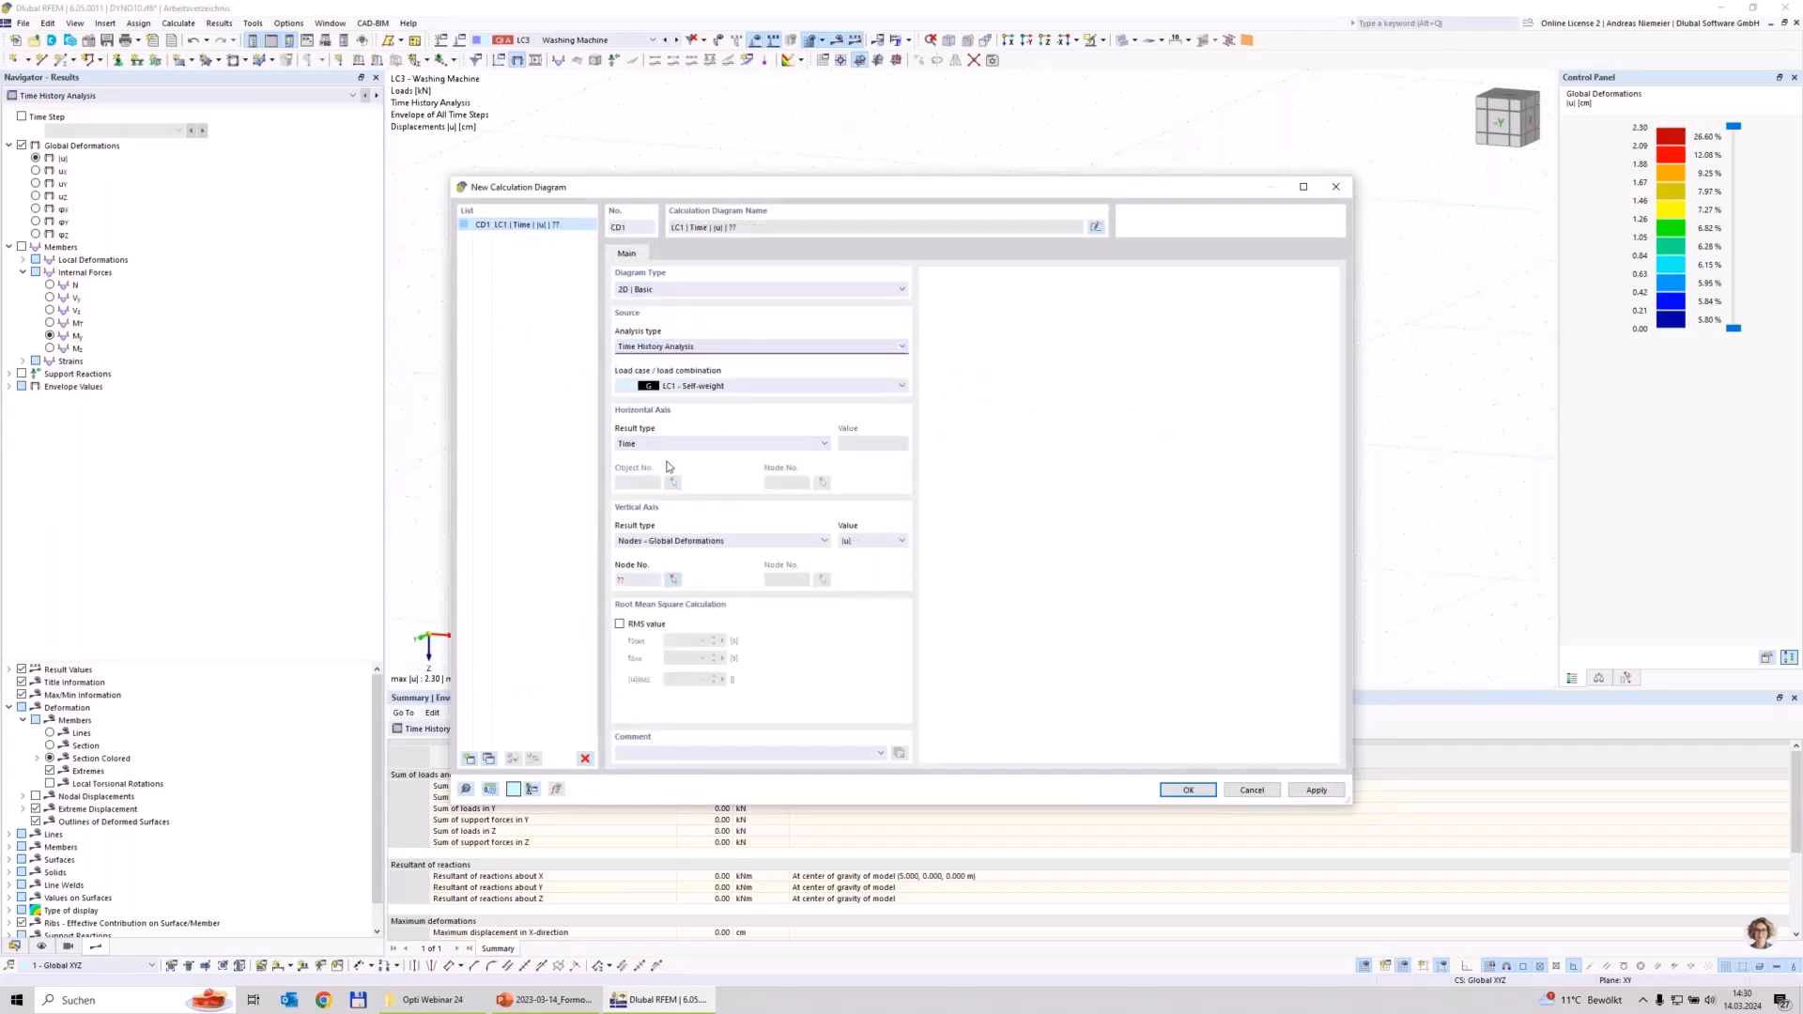
left_click(703, 387)
left_click(702, 411)
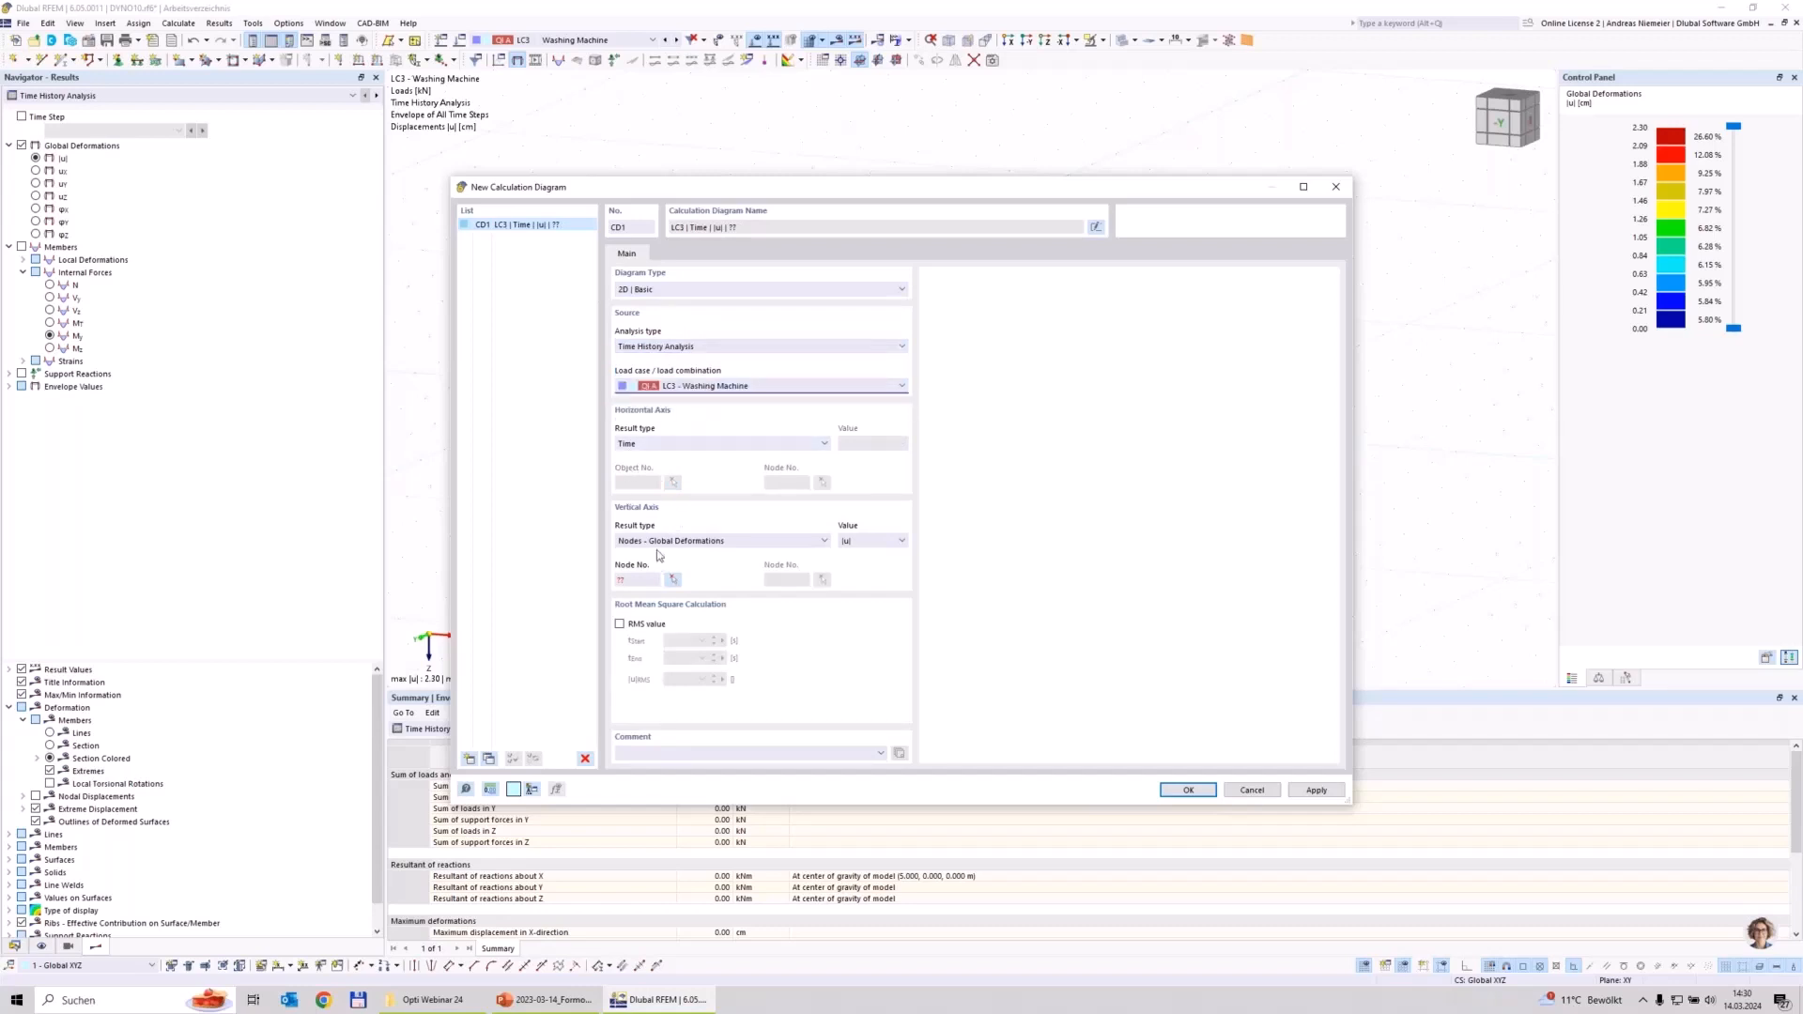
Step: Plot the global deformation uz of the midspan node on the diagram's vertical axis and confirm the calculation diagram
left_click(872, 543)
left_click(866, 588)
left_click(672, 580)
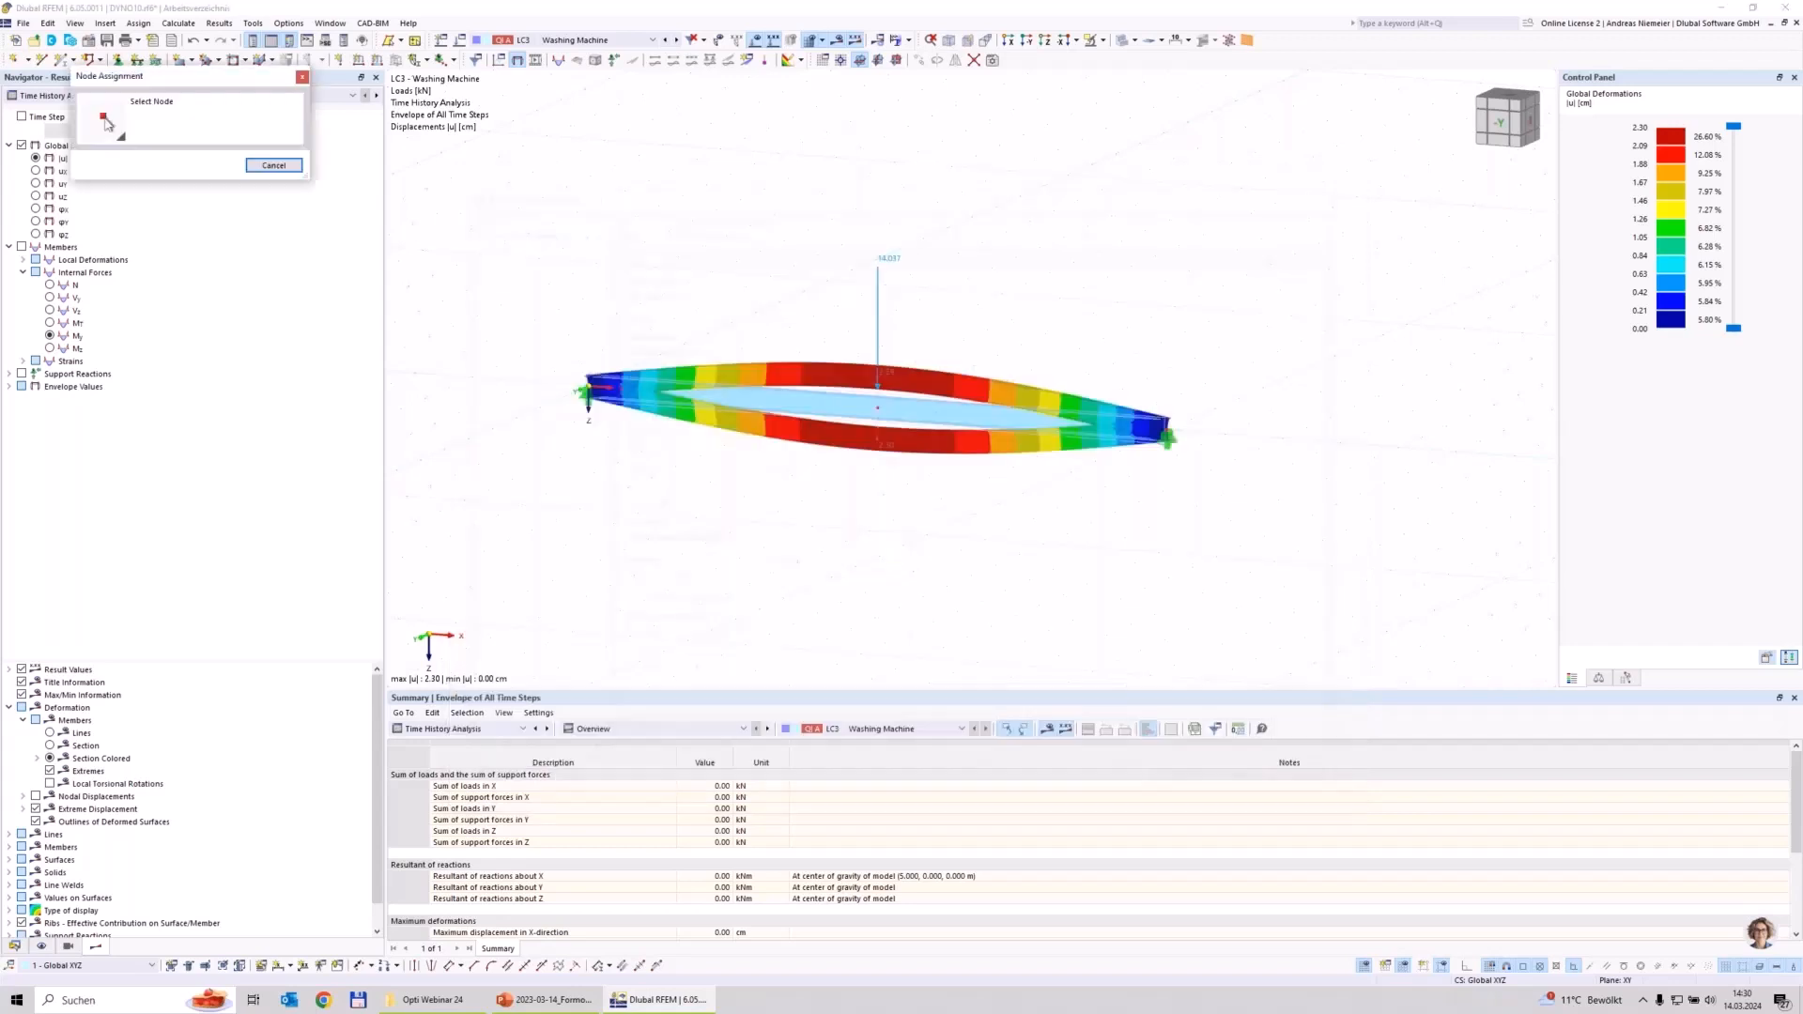
left_click(881, 412)
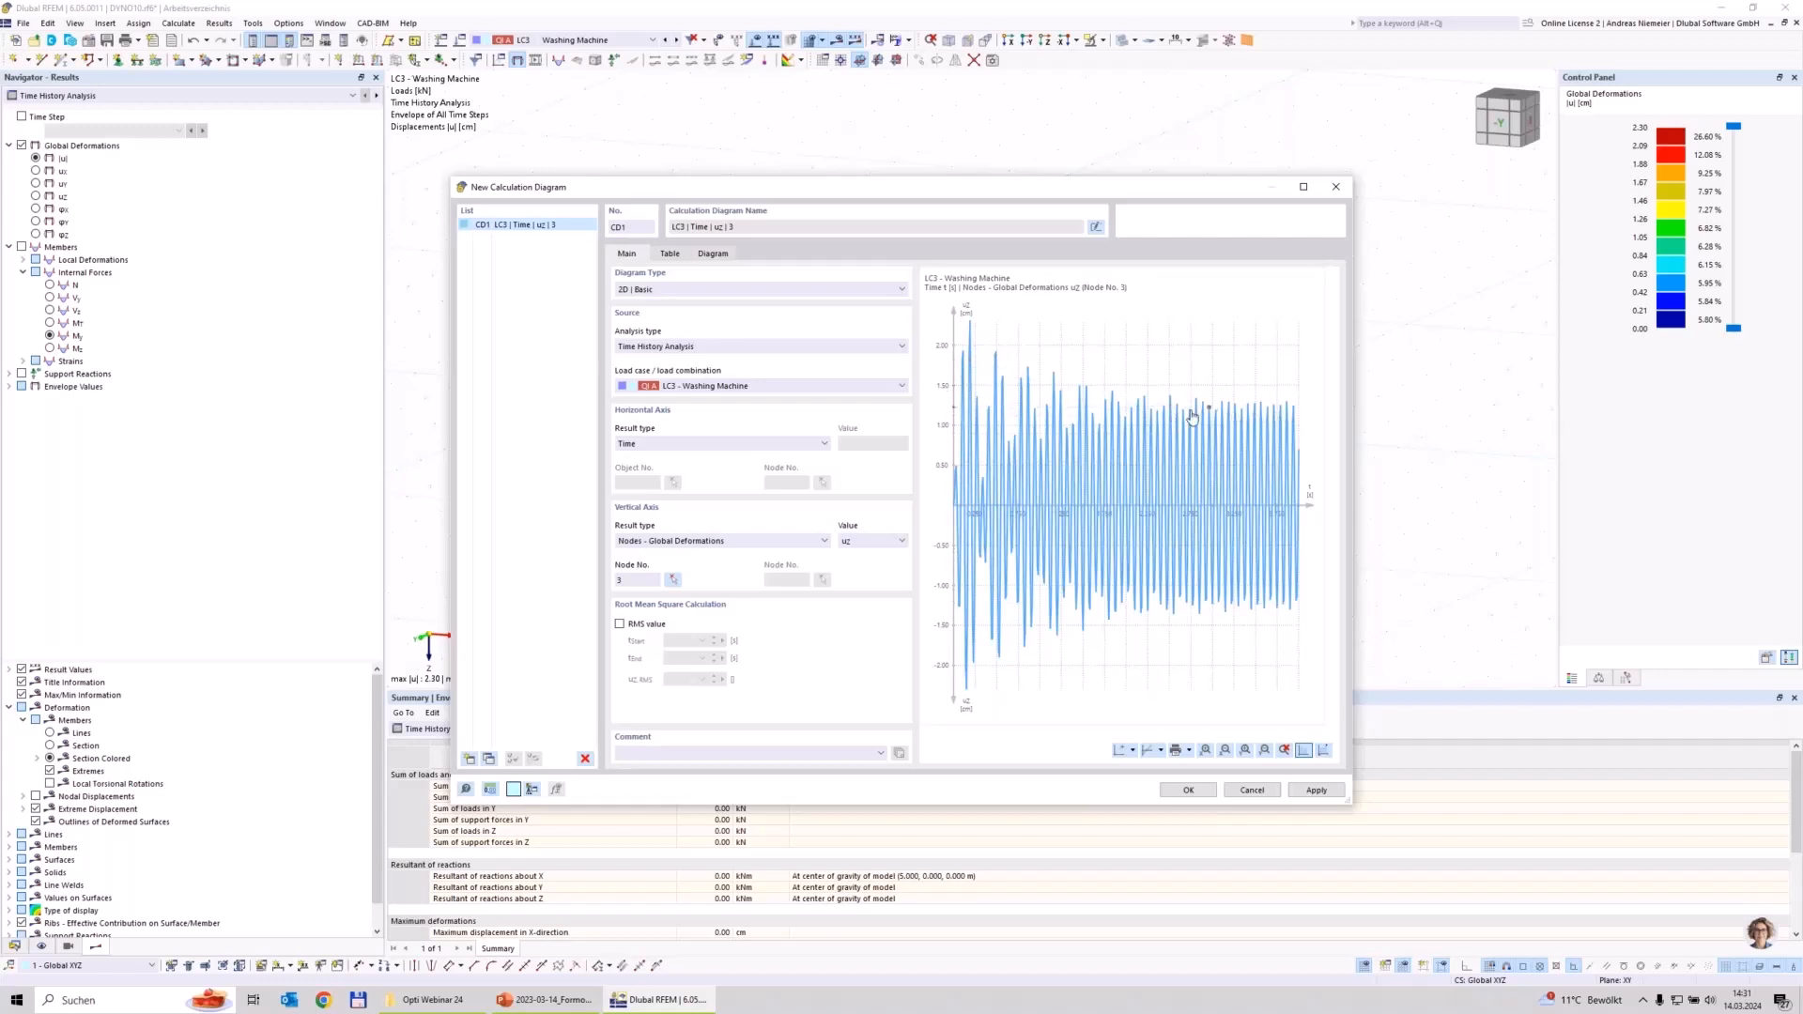
left_click(1189, 791)
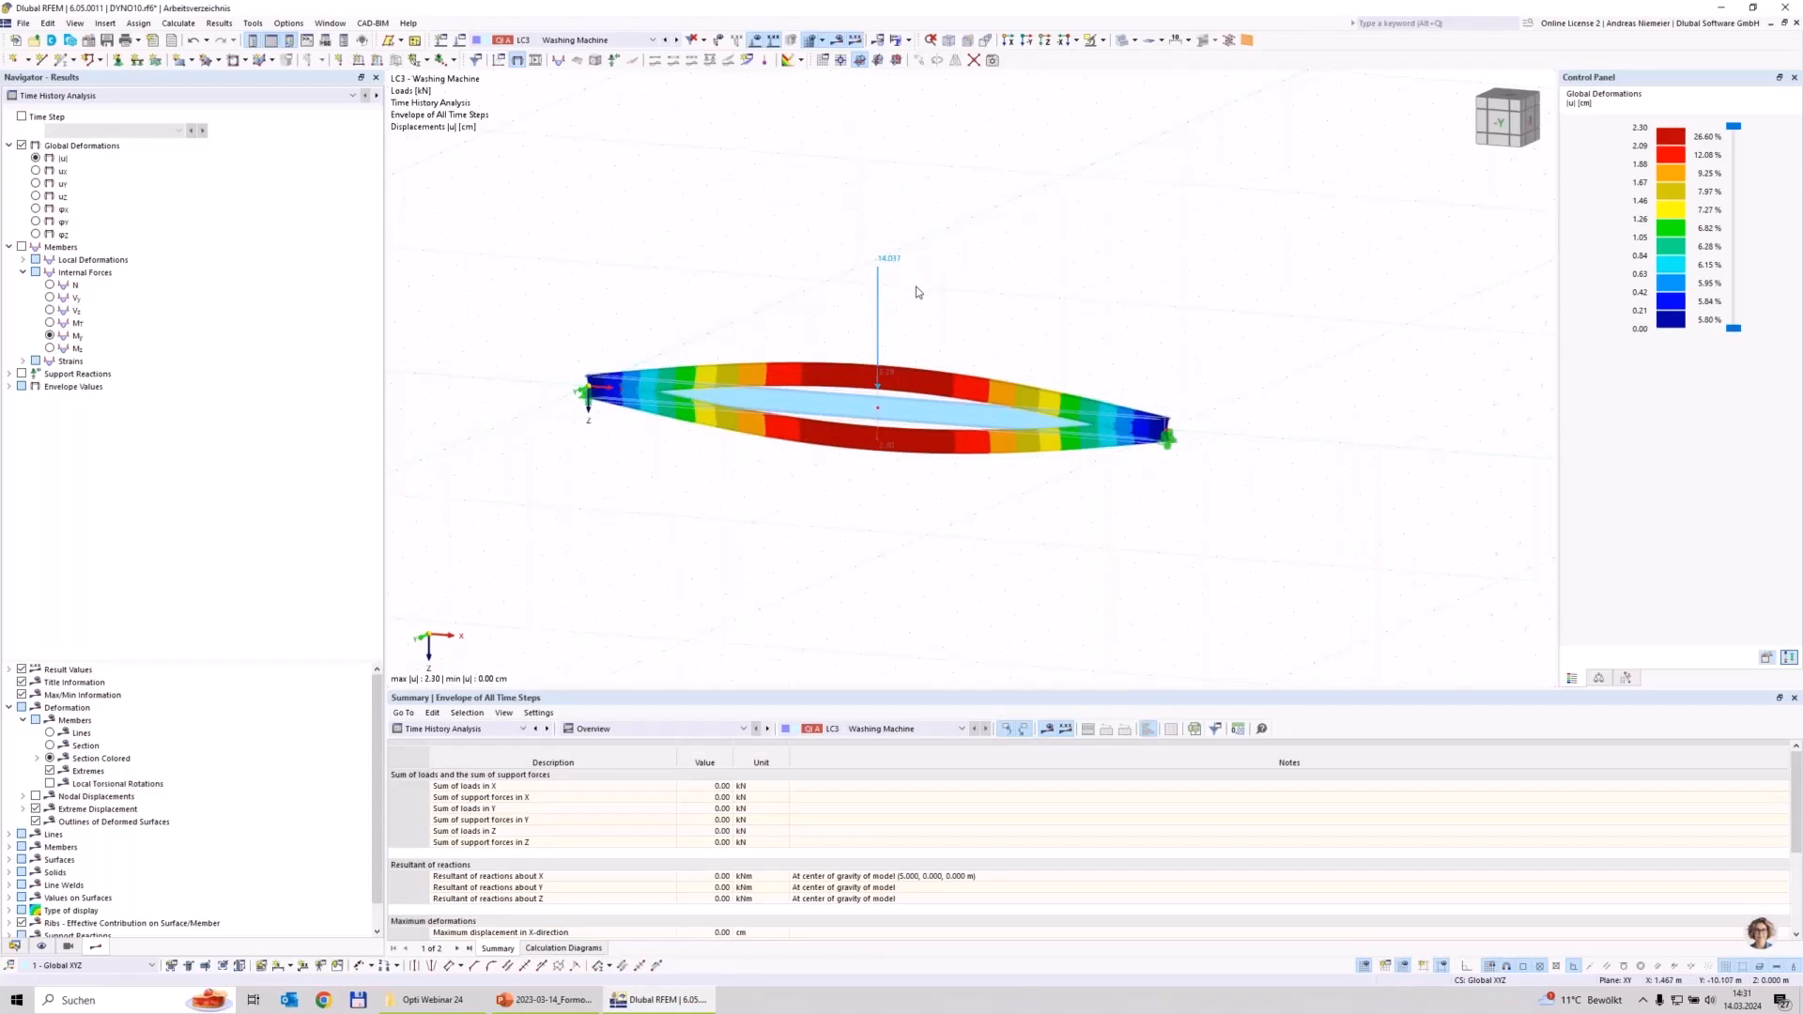
Step: Set load combination CO1's analysis type to Time History Analysis | Time Diagram and add load case LC3 Washing Machine to it
left_click(460, 42)
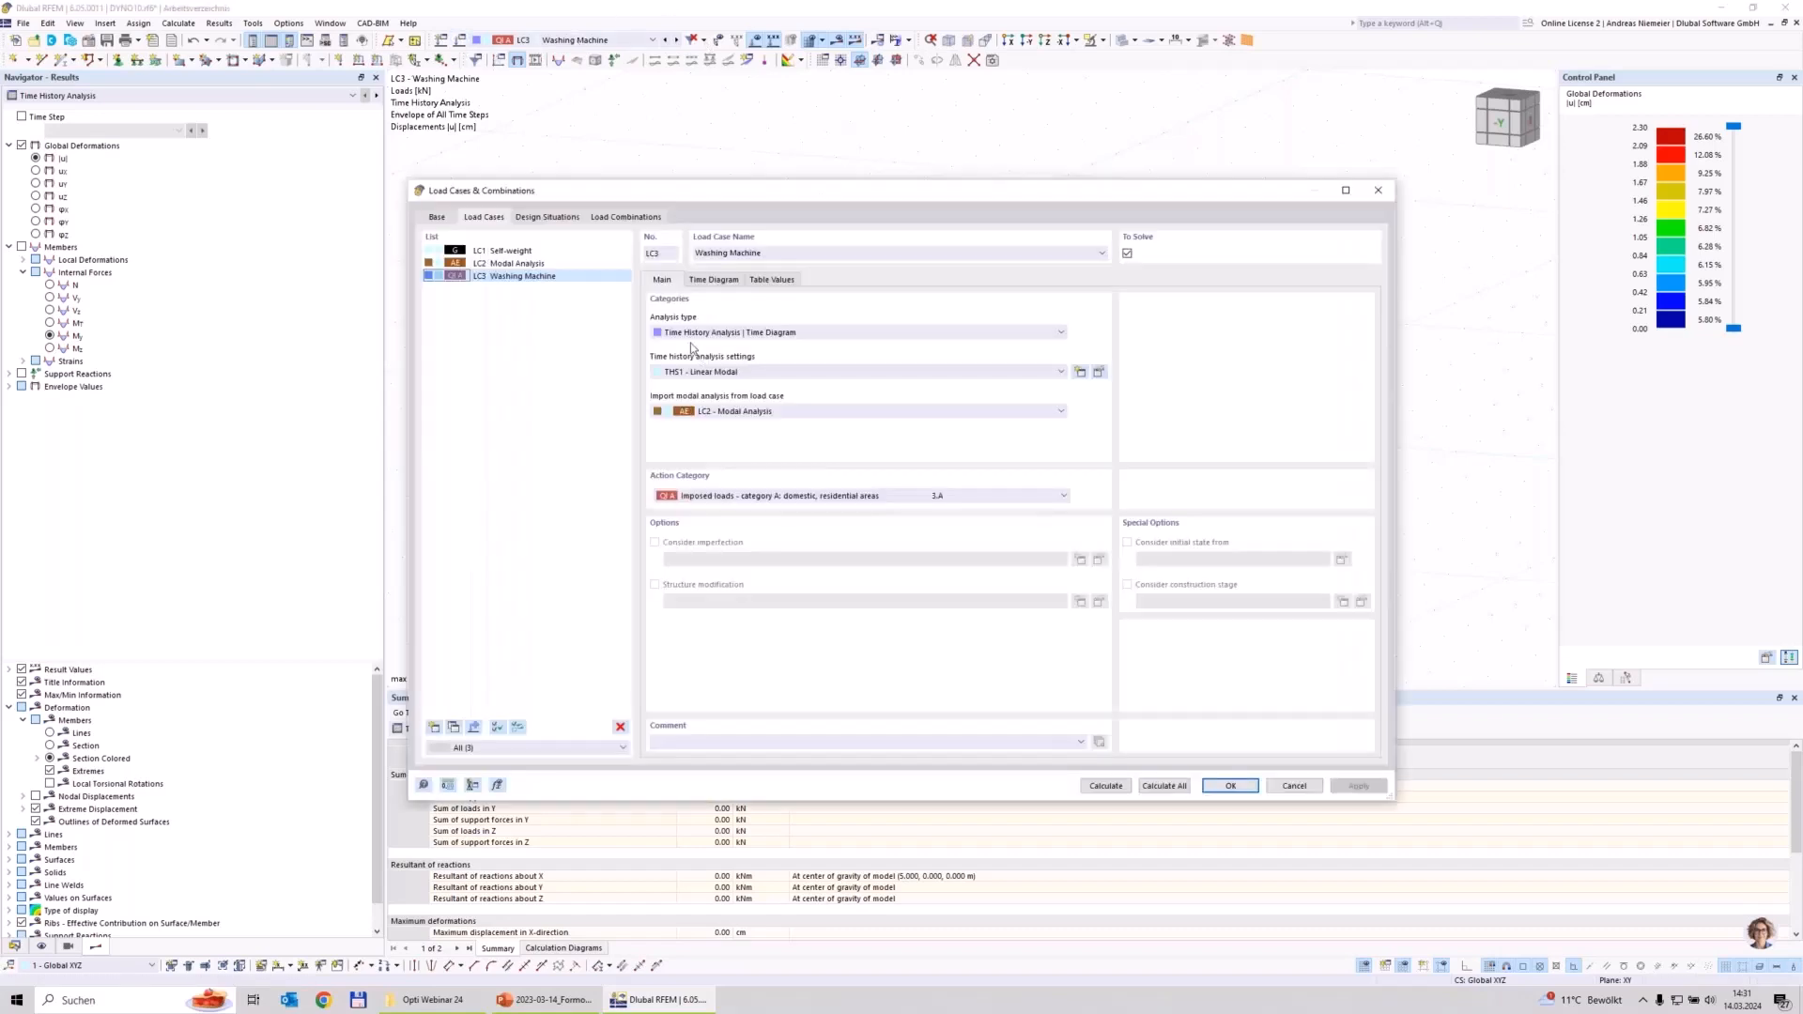
left_click(624, 217)
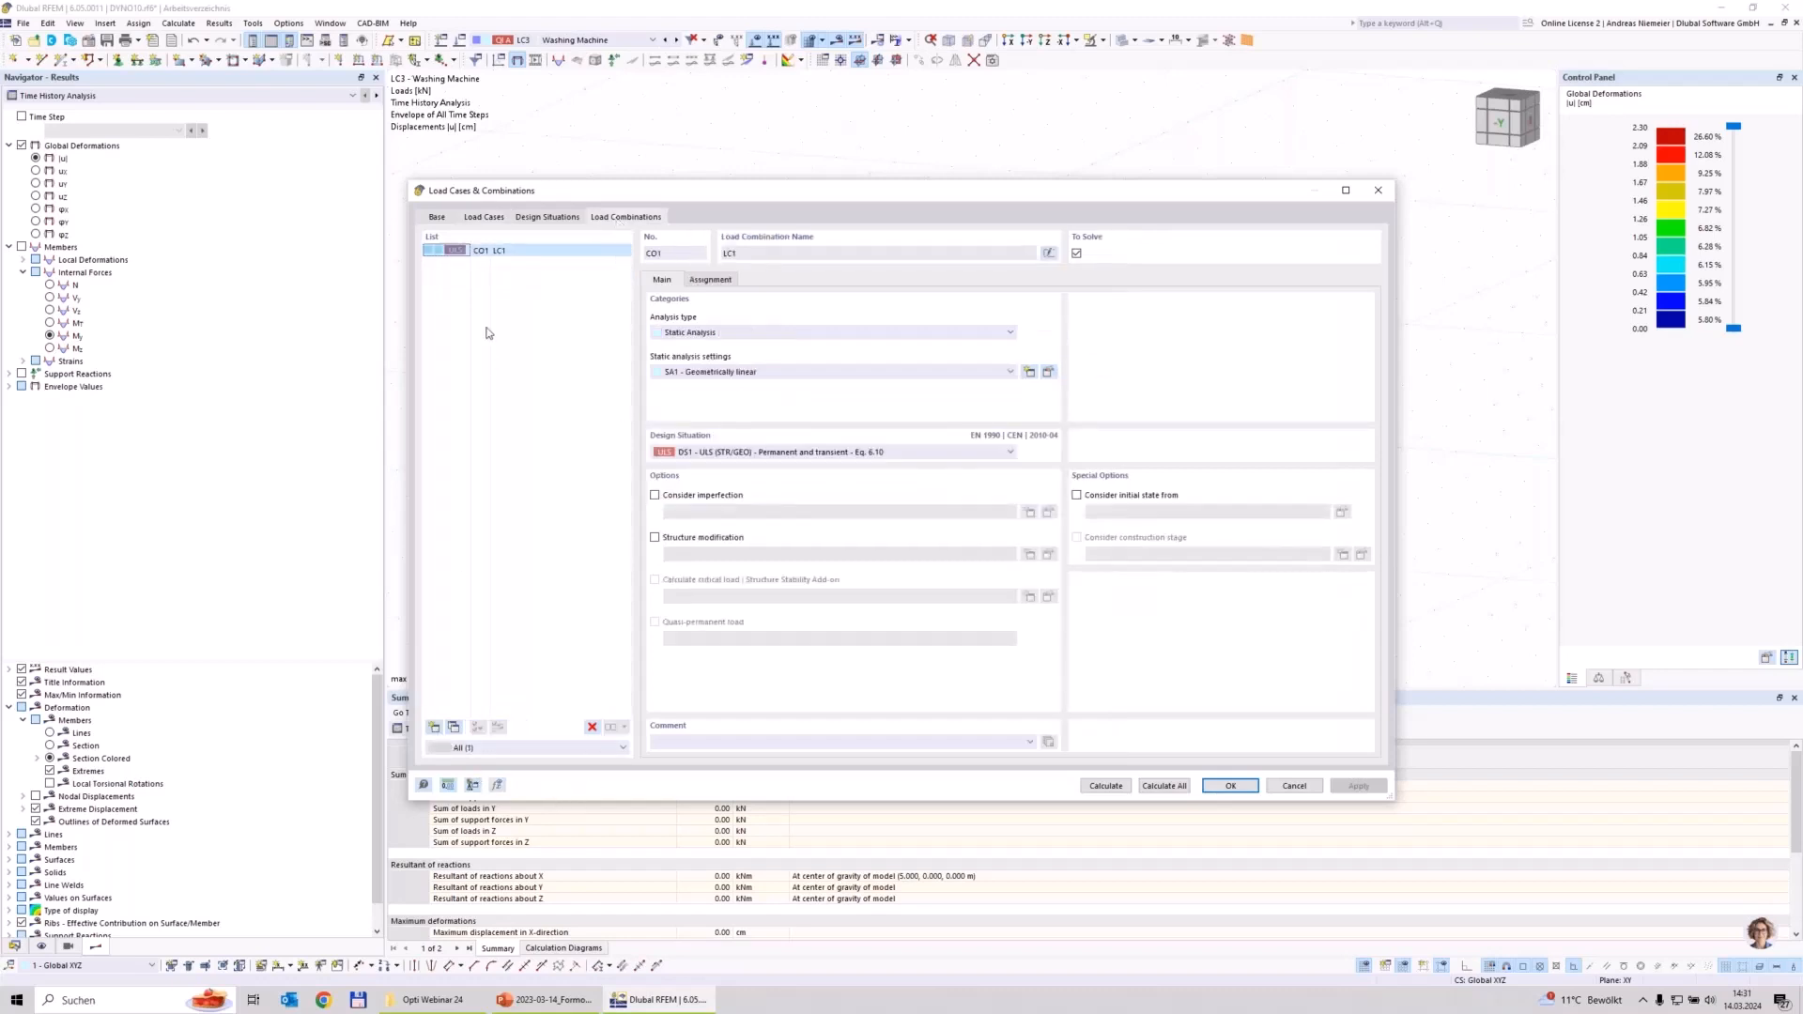
left_click(696, 335)
left_click(712, 421)
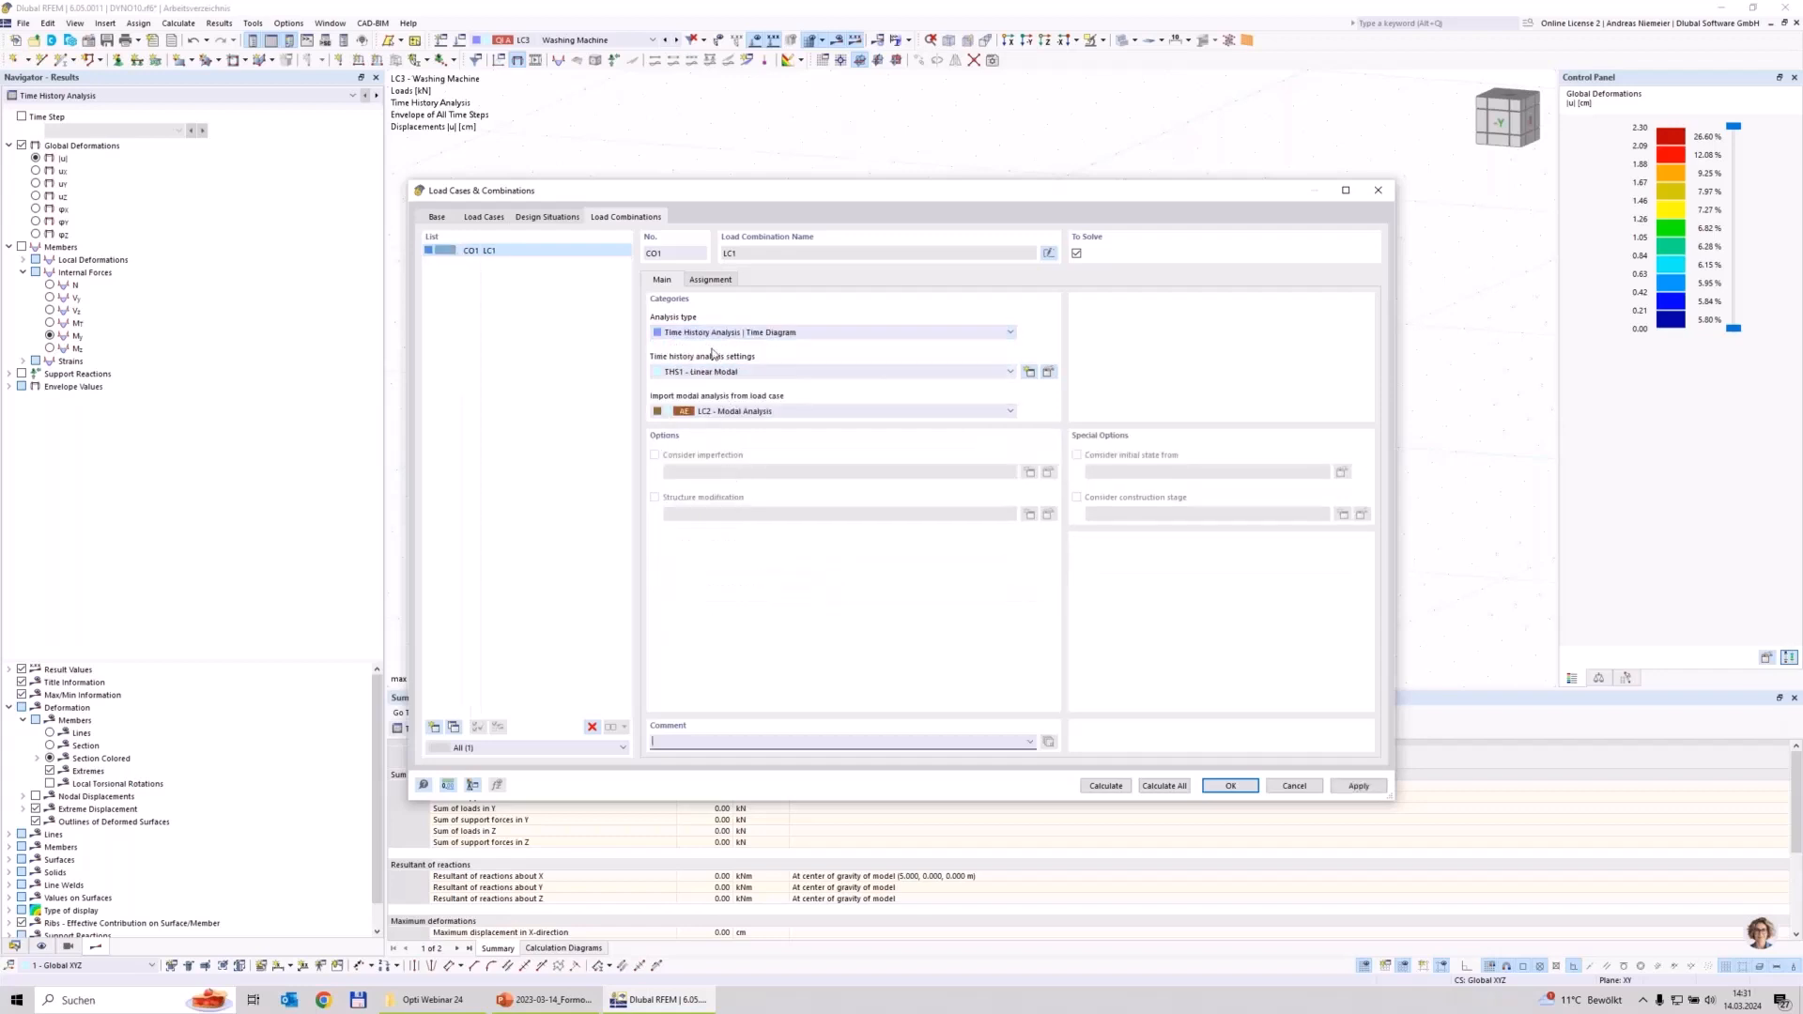
left_click(711, 279)
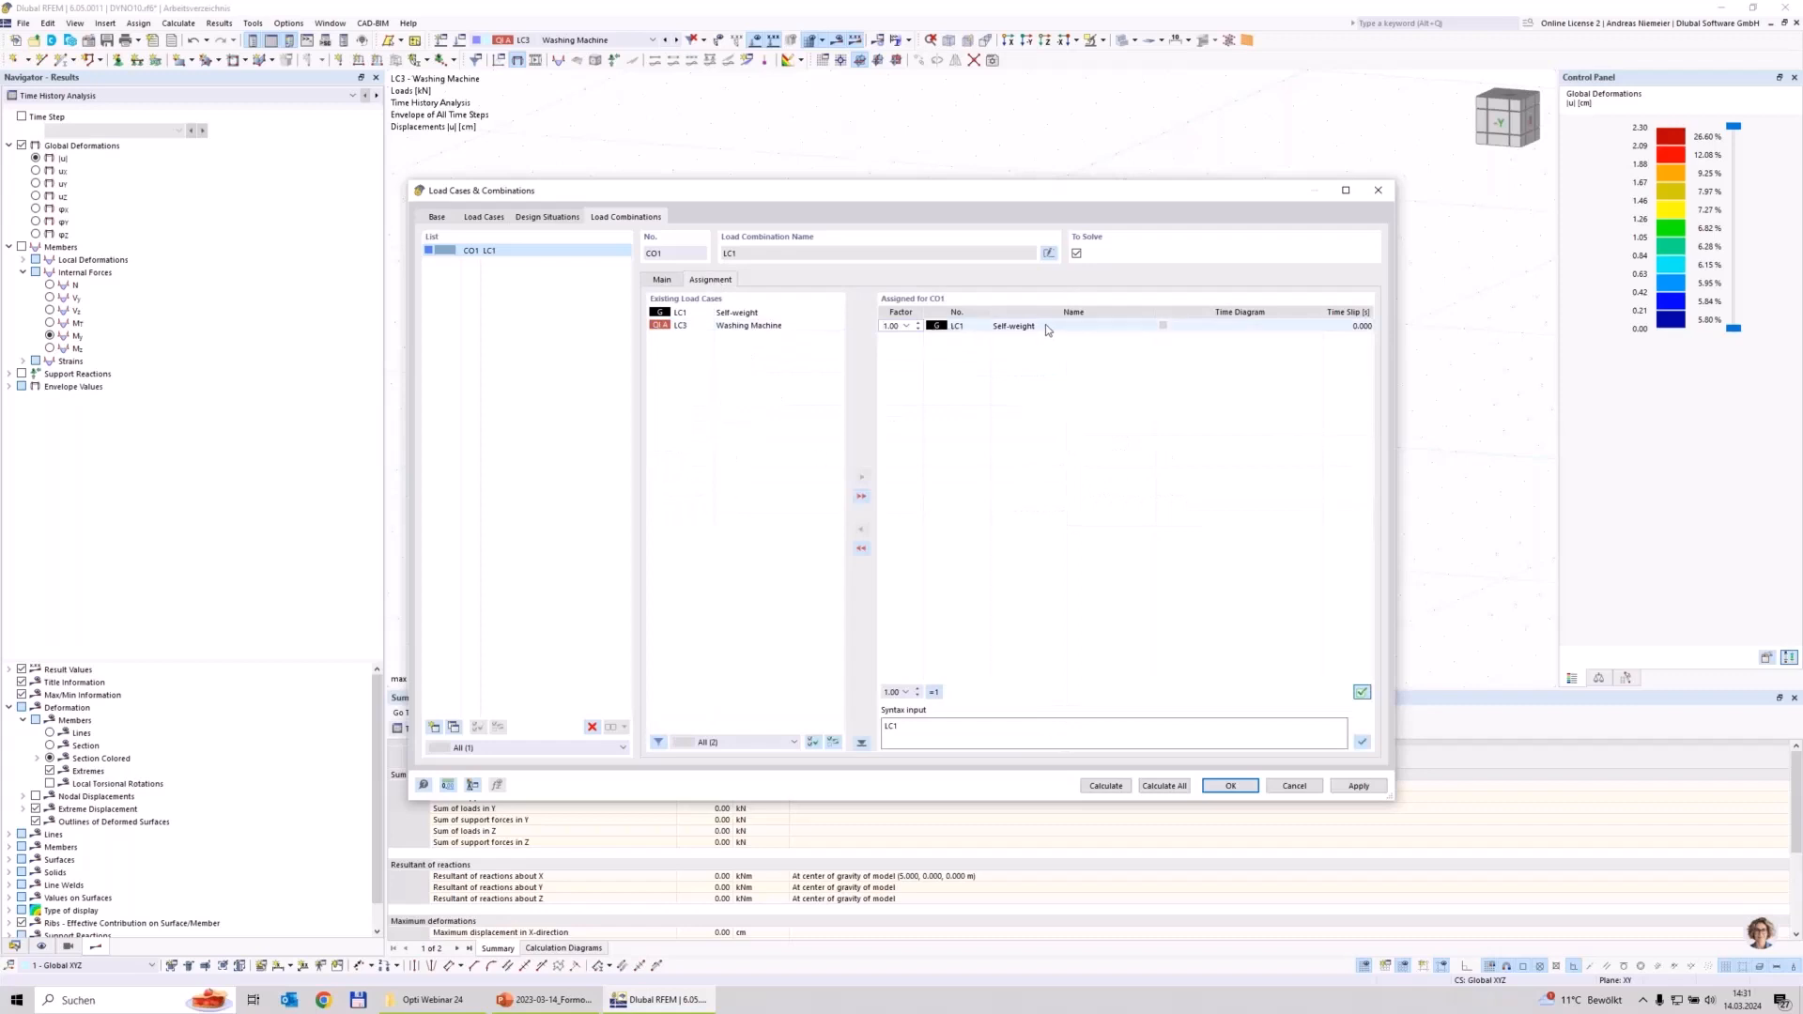
left_click(737, 326)
double_click(737, 326)
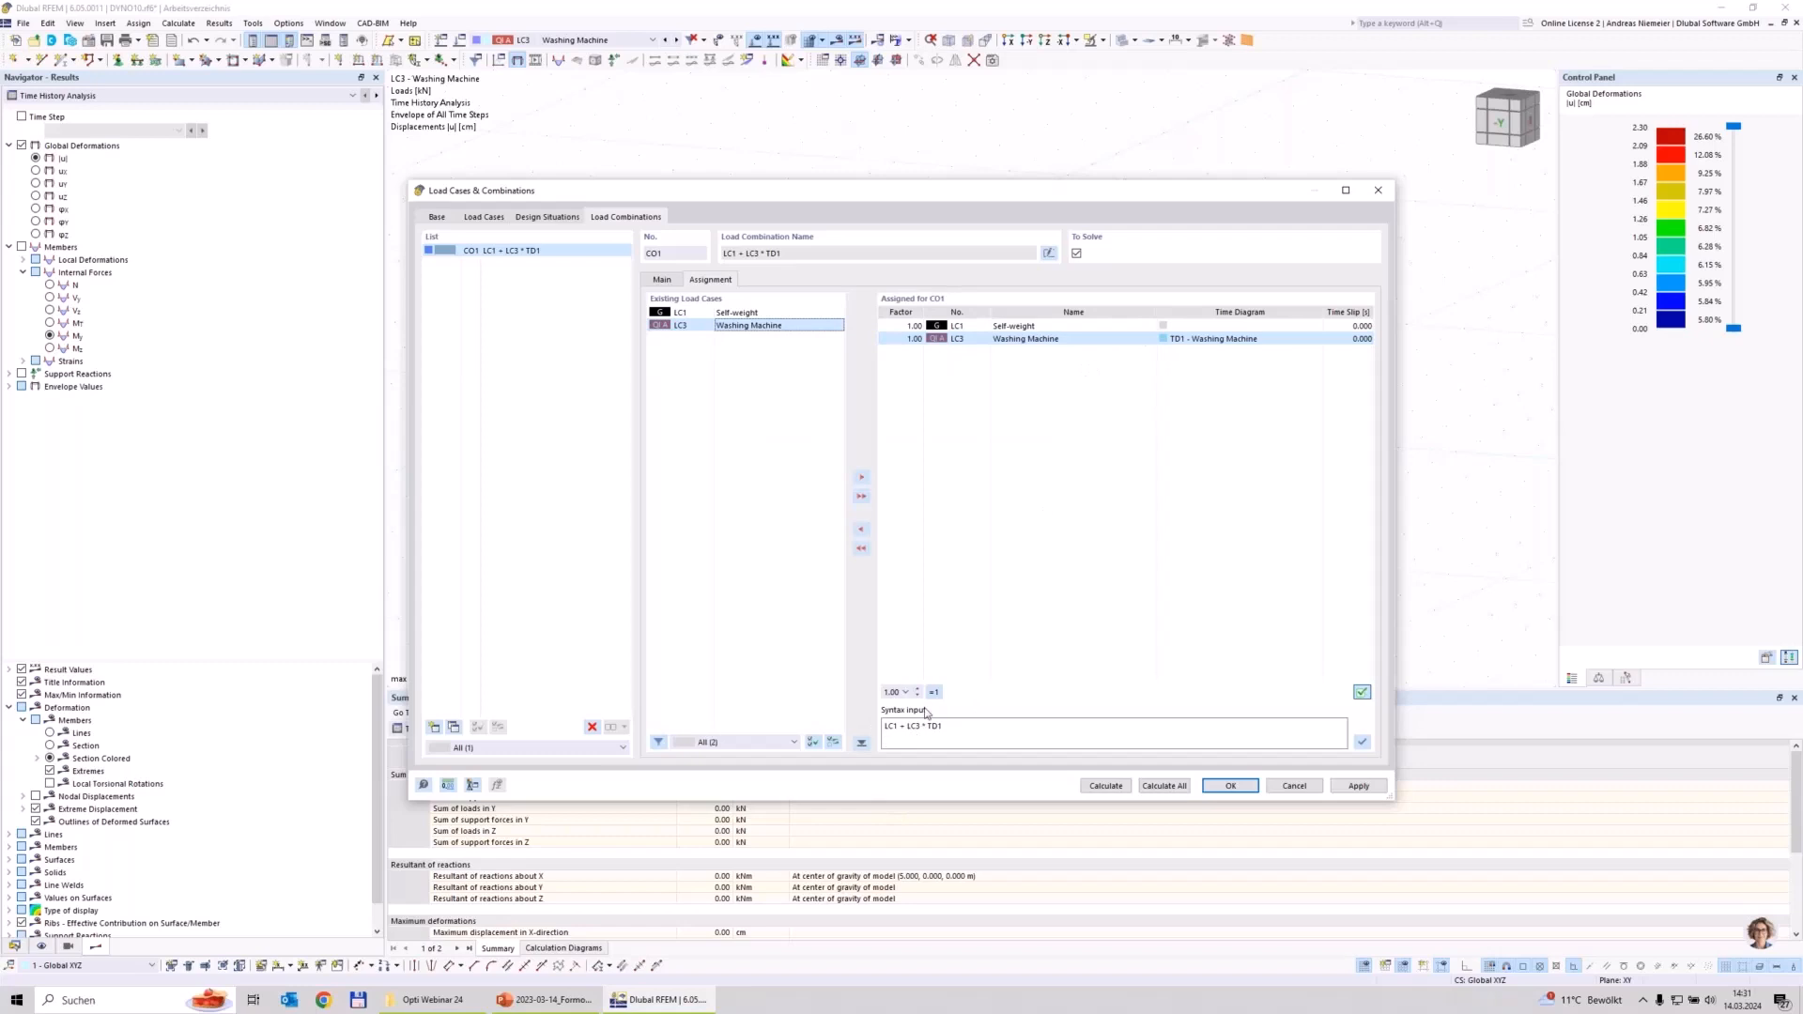
Step: Create a user-defined time diagram for the Self-weight load case with multipliers 0 at 0 s, 1 at 1 s and 1 at 3 s
left_click(1212, 326)
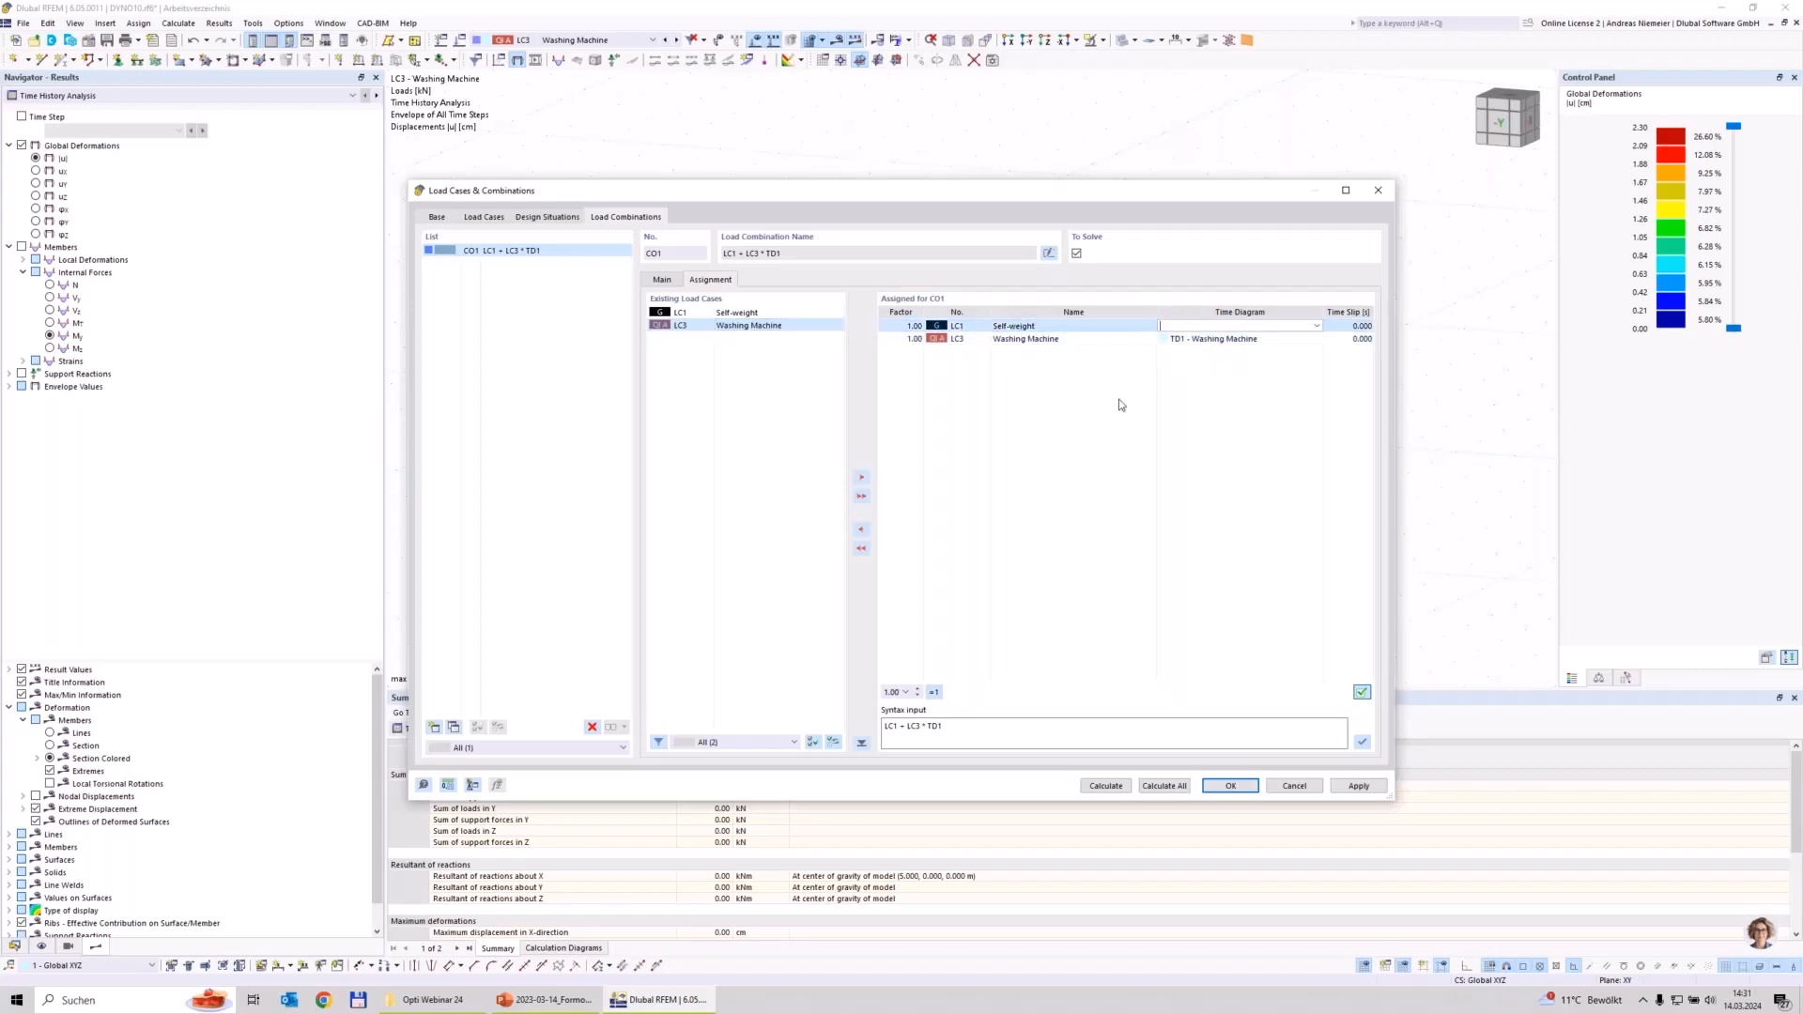
left_click(1318, 327)
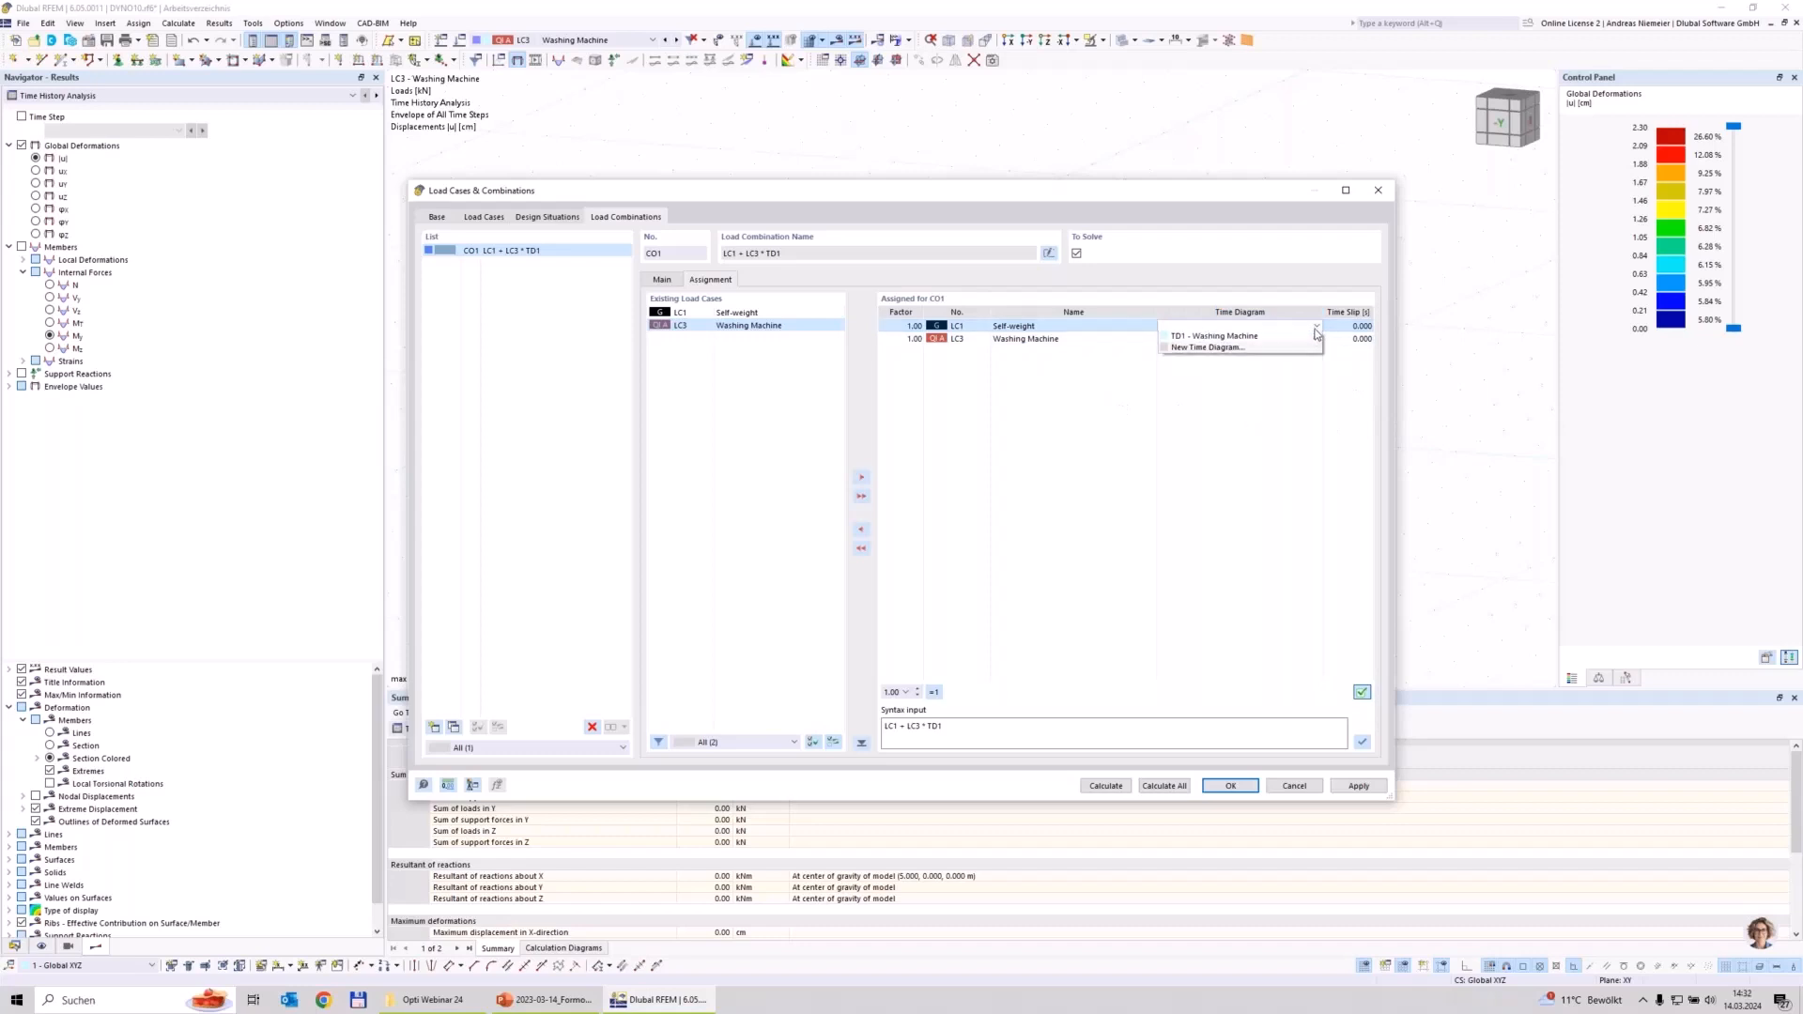
left_click(1255, 347)
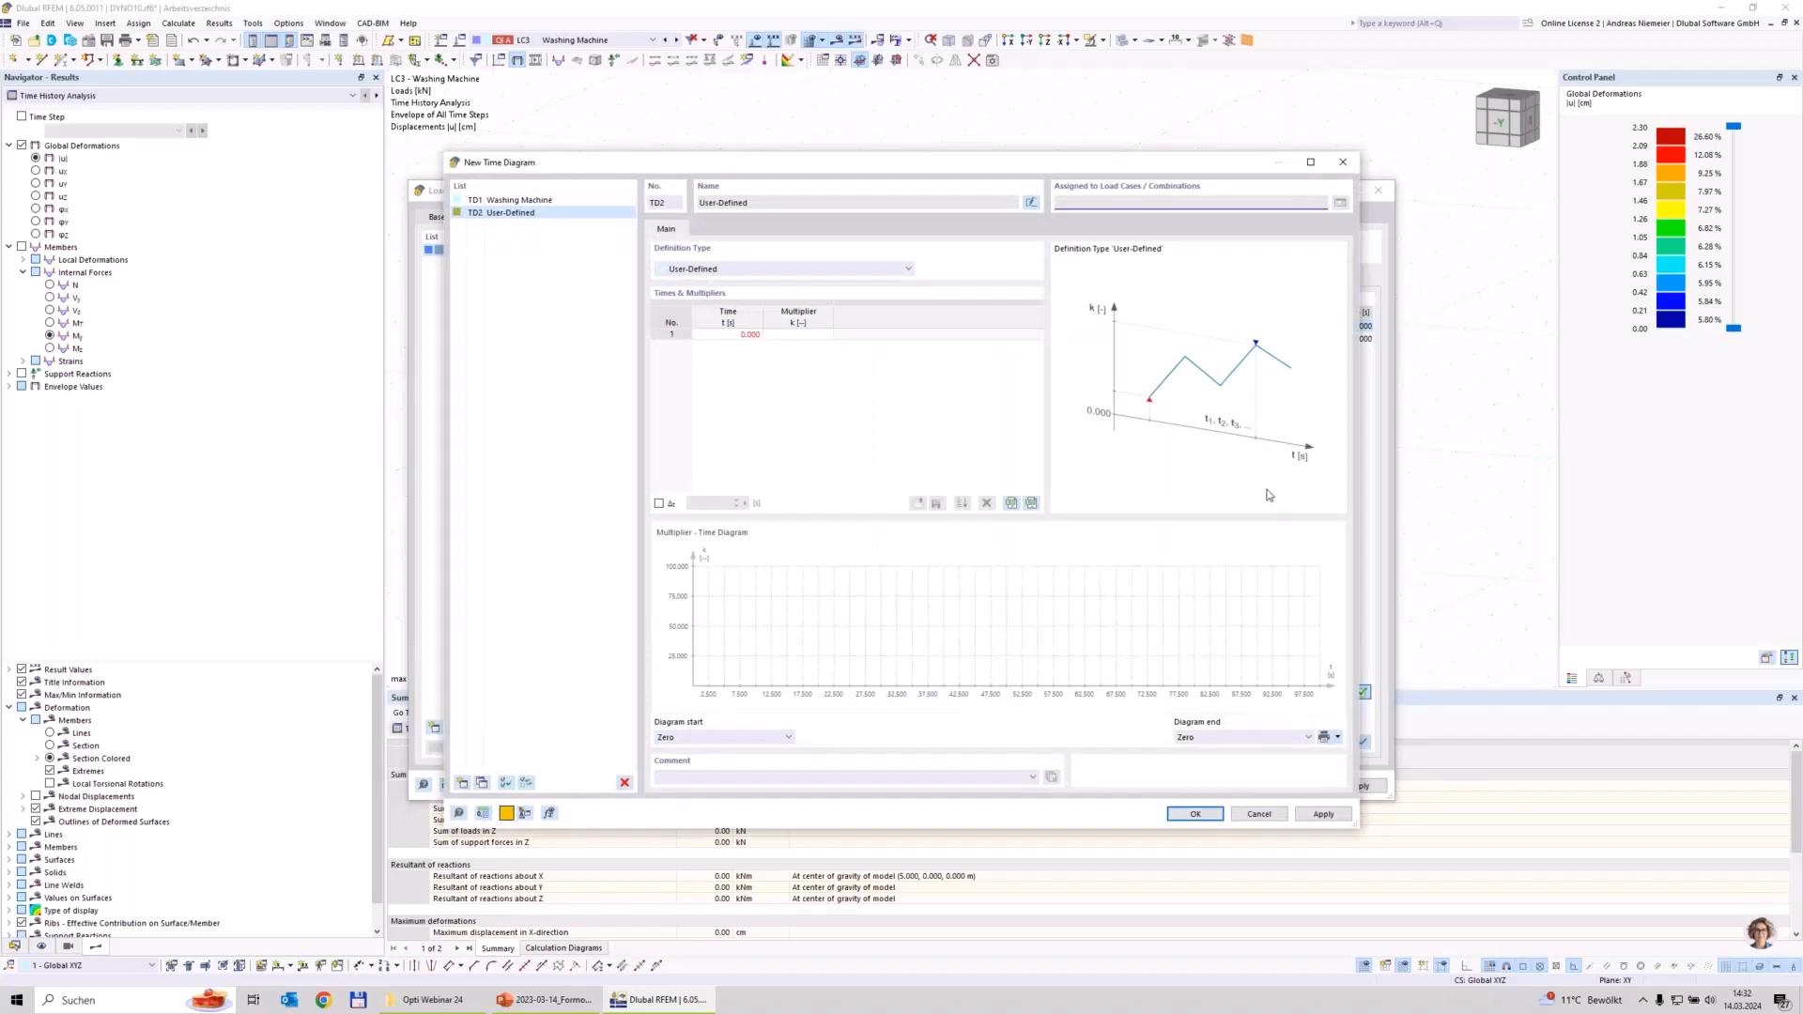
left_click(747, 335)
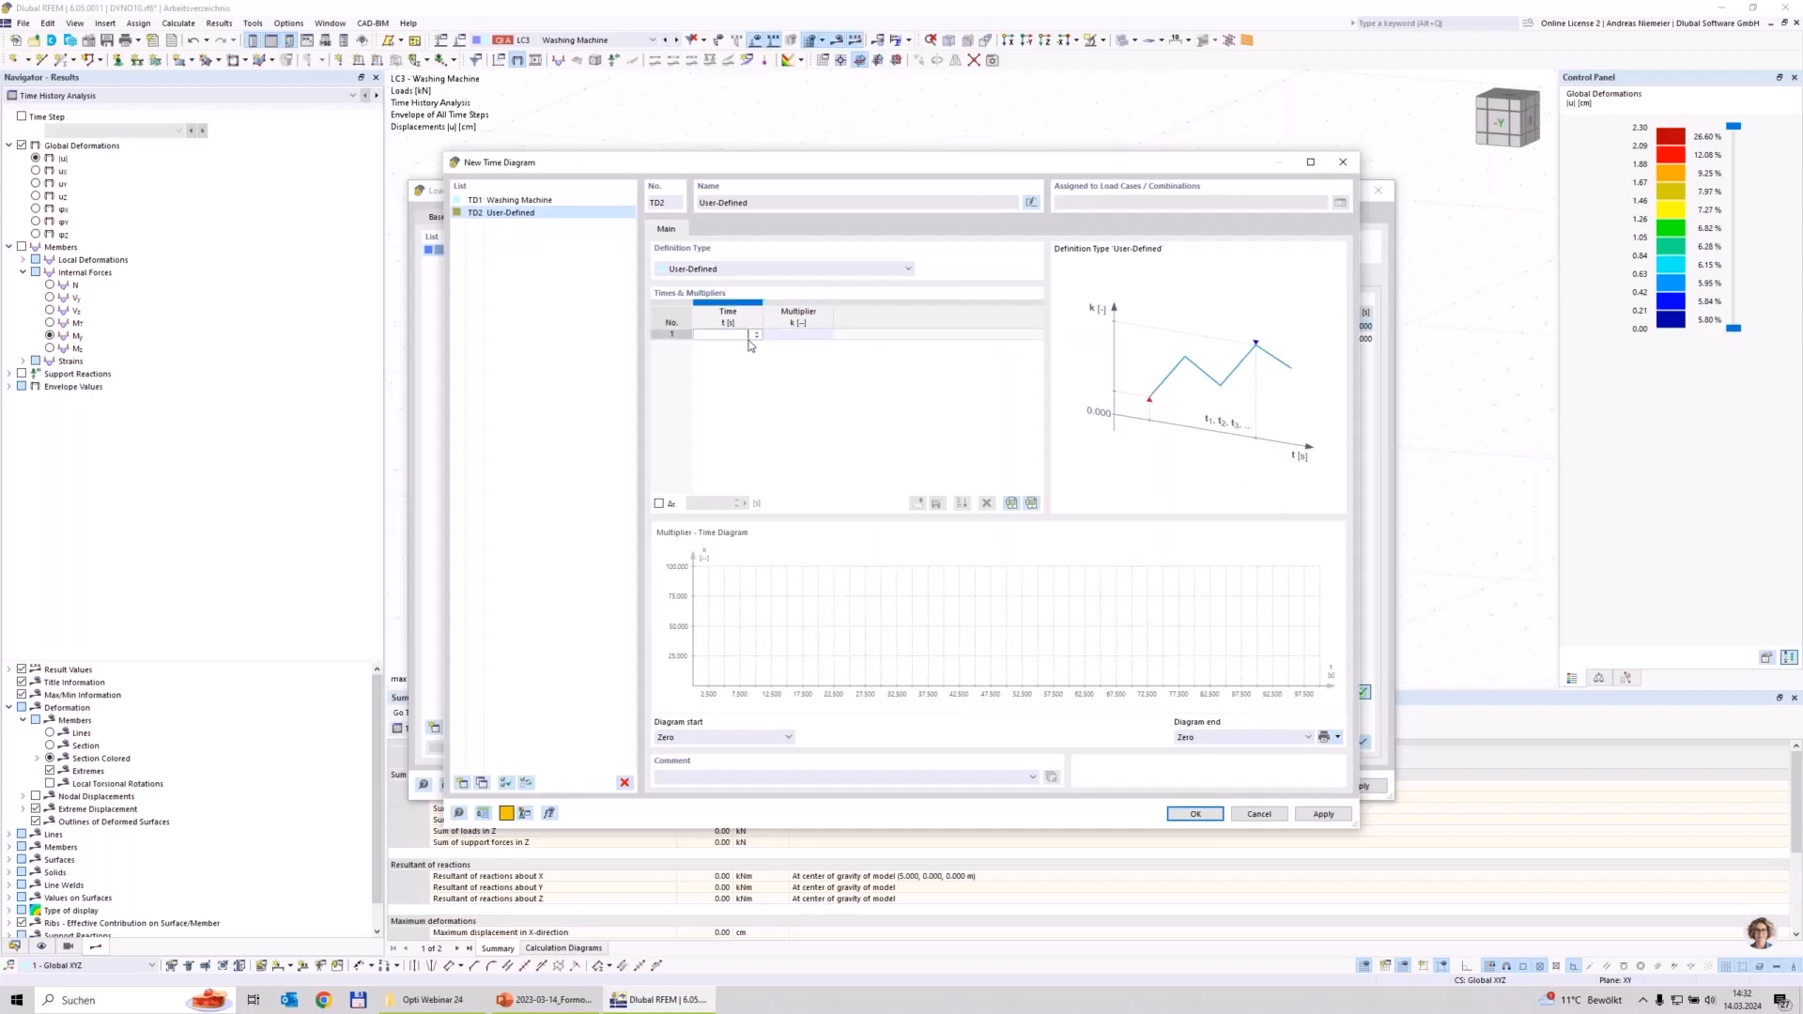
key("Tab")
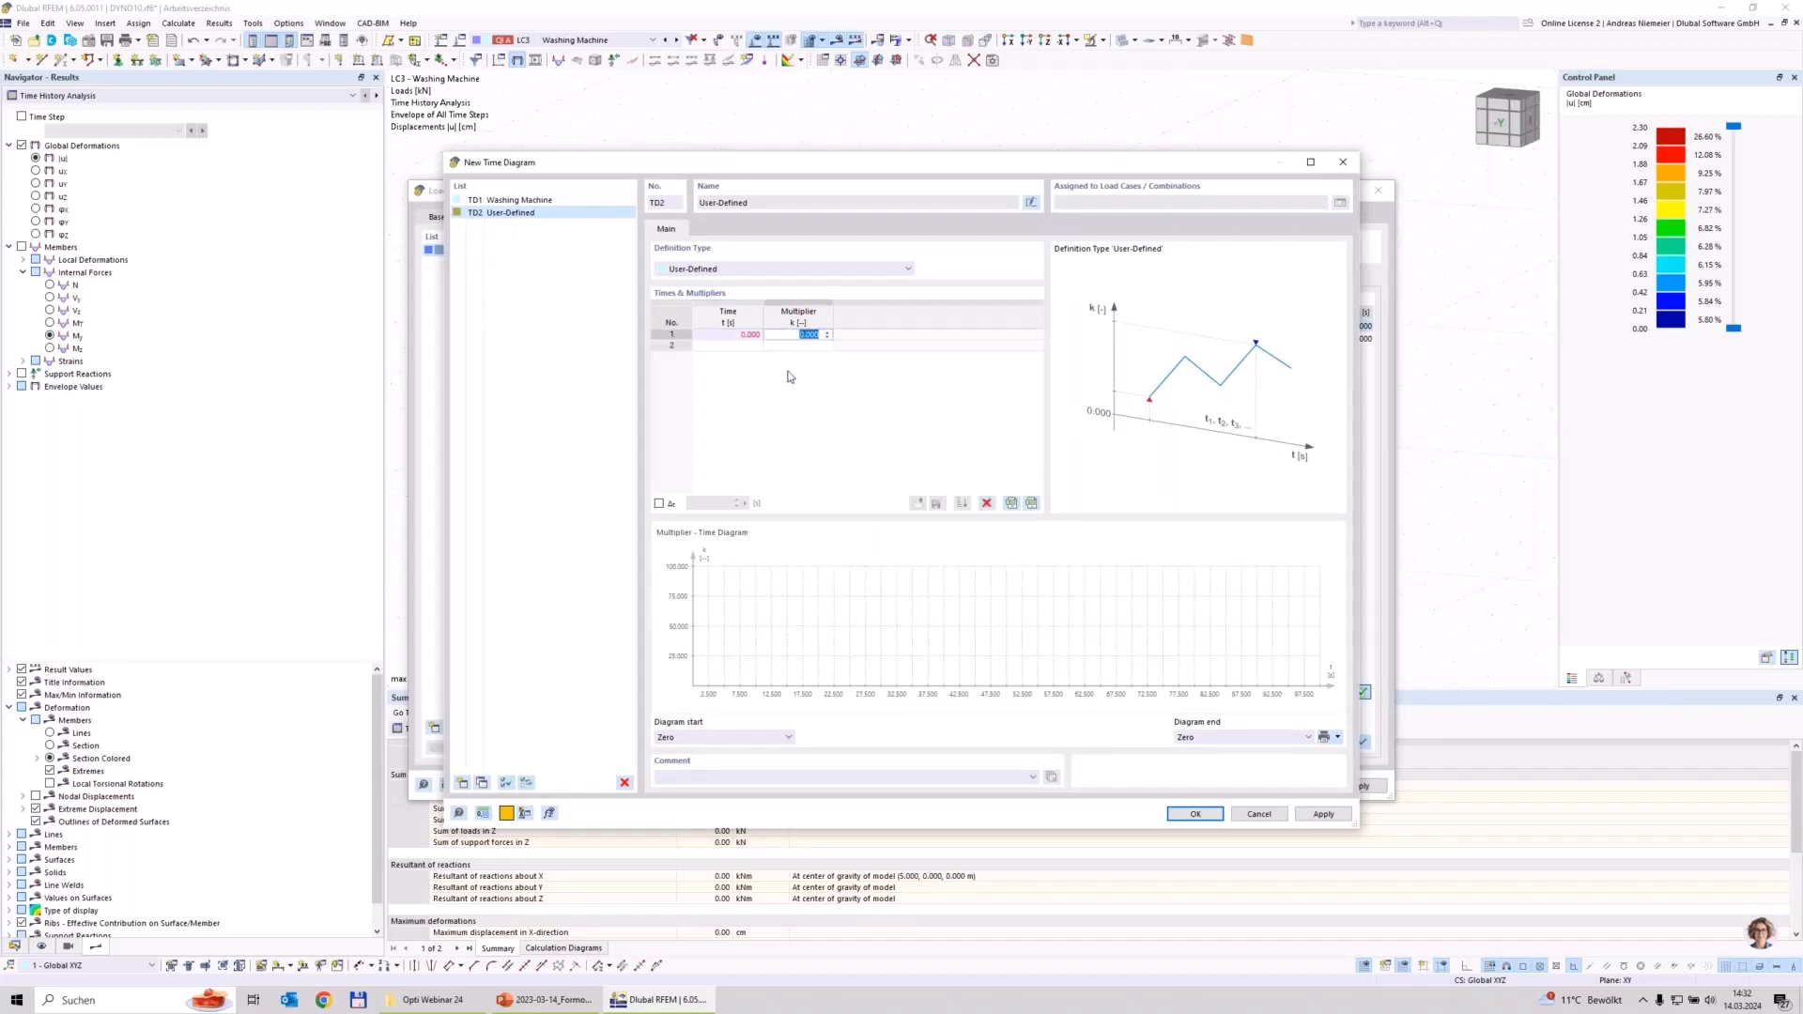
key("Tab")
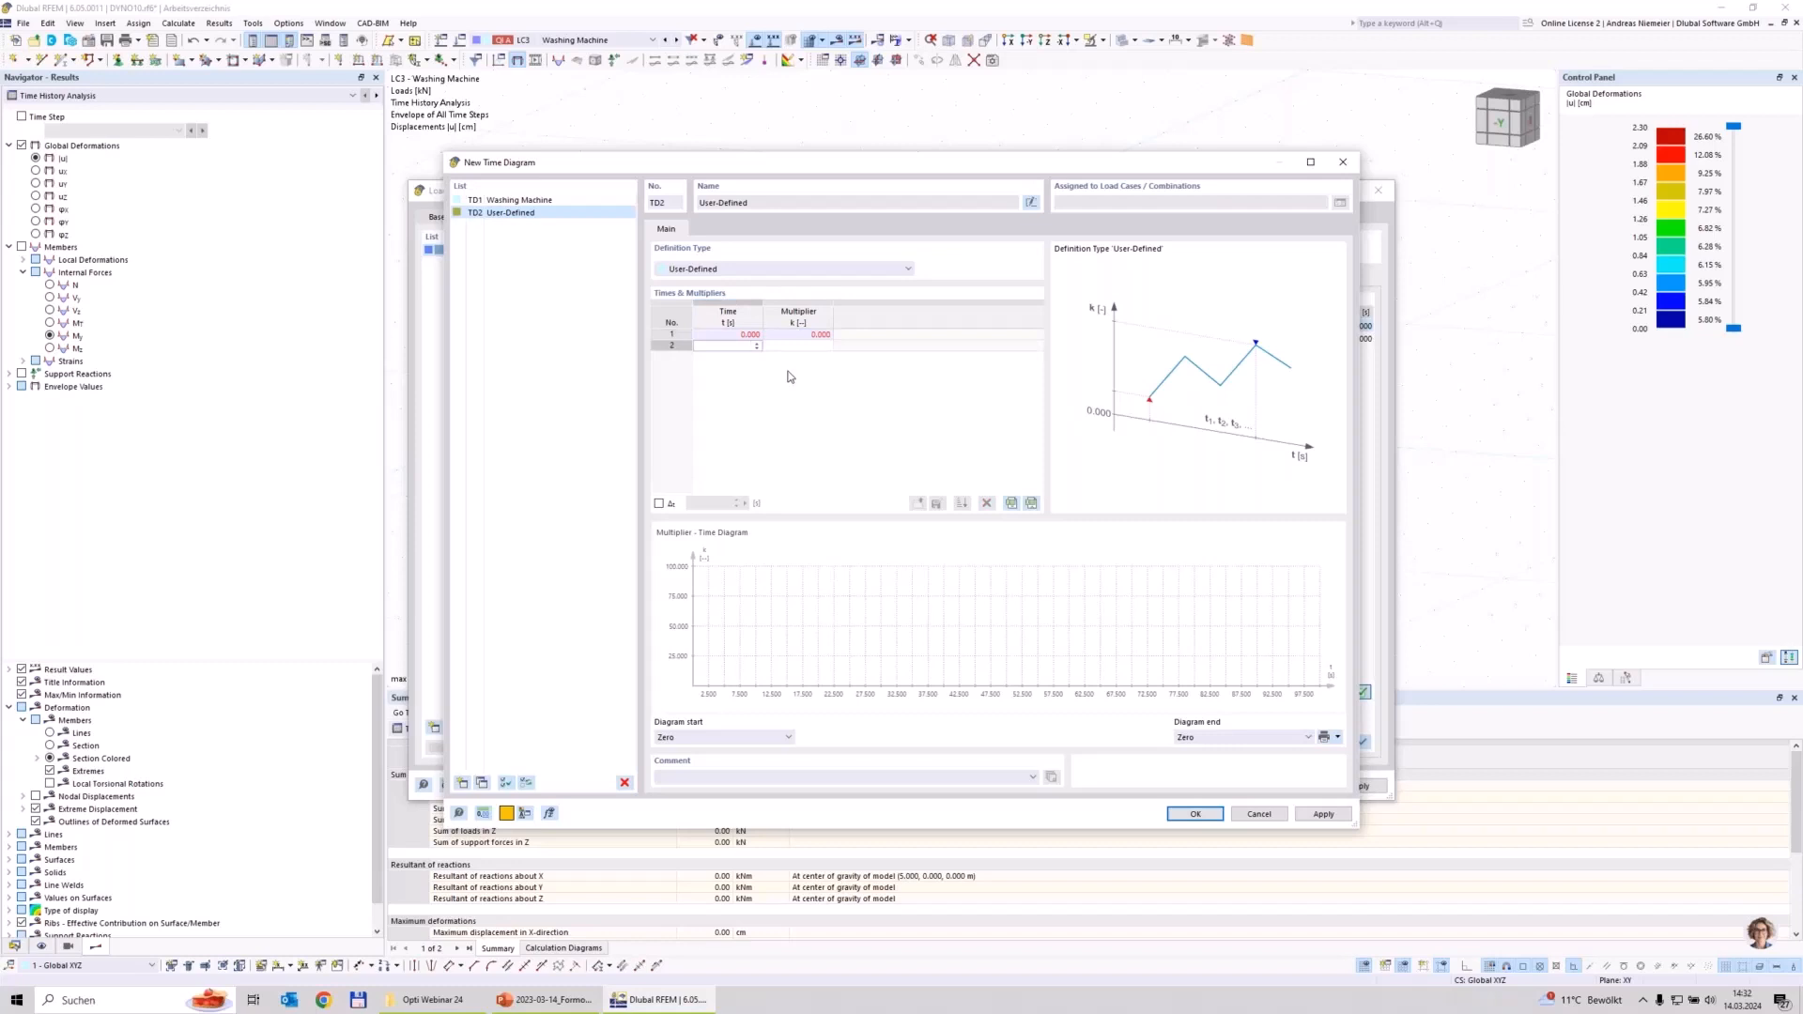
type("1")
key("Tab")
type("1")
key("Tab")
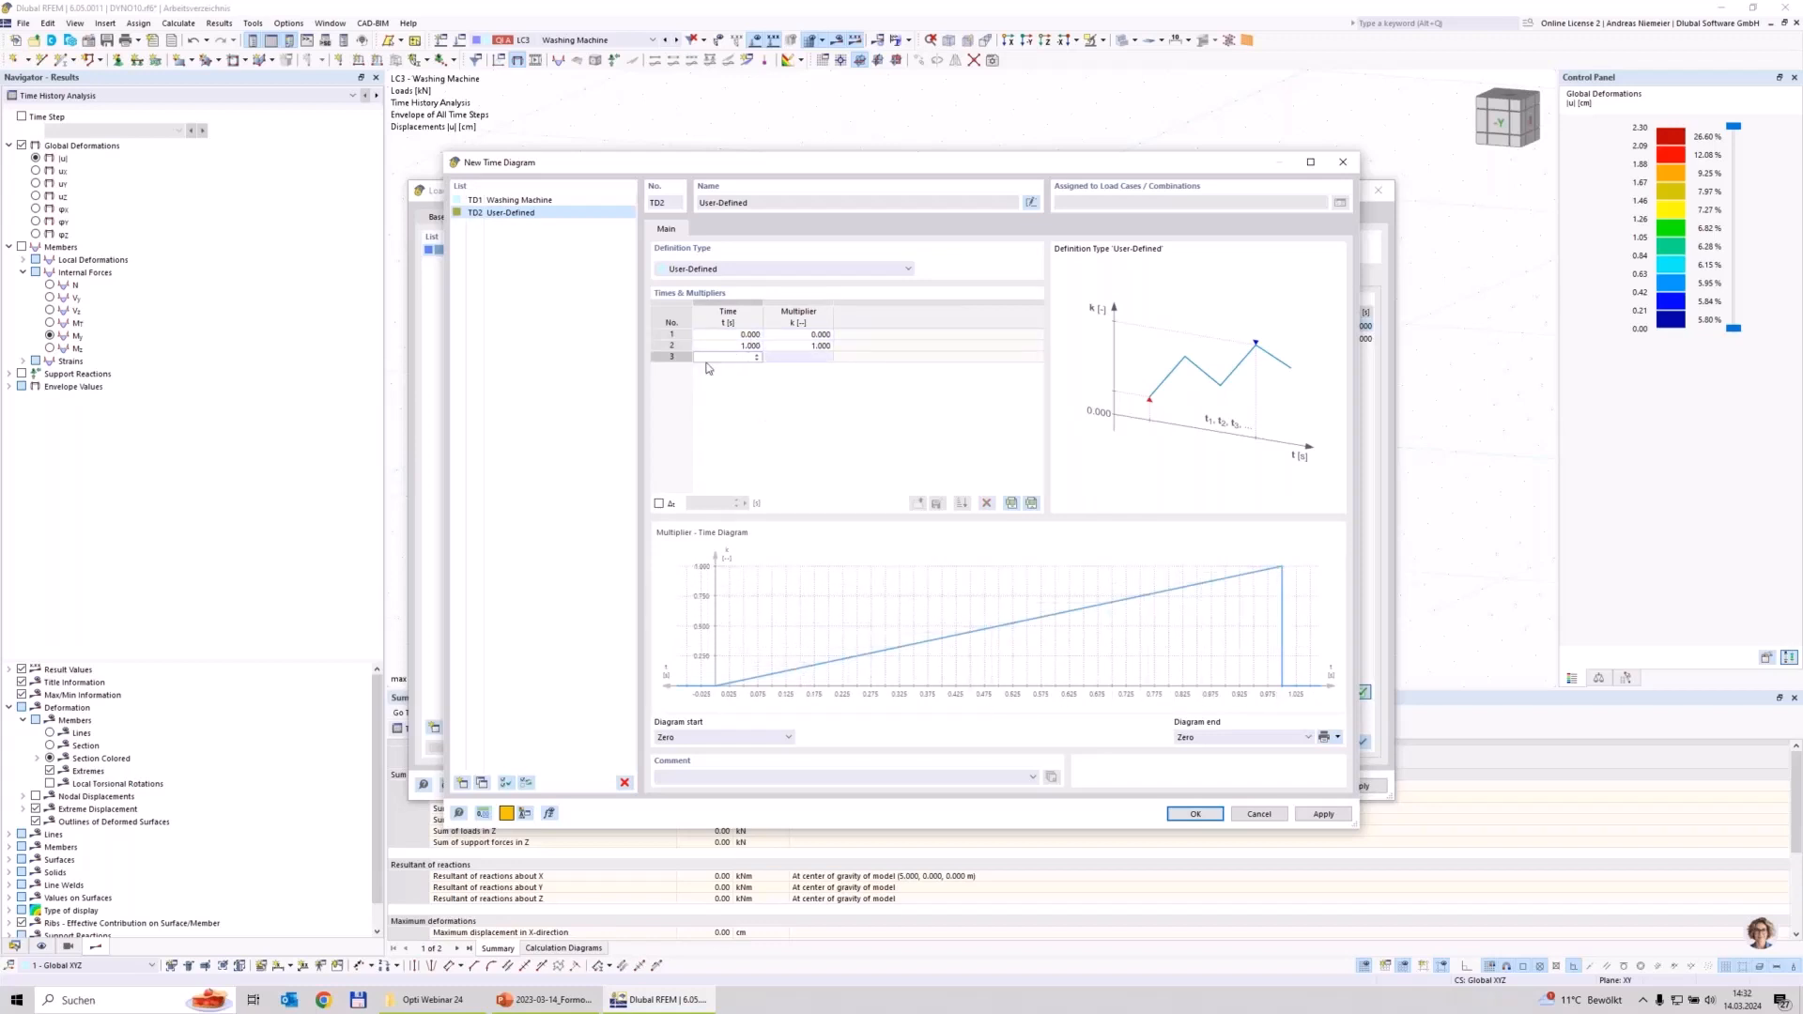
key("Tab")
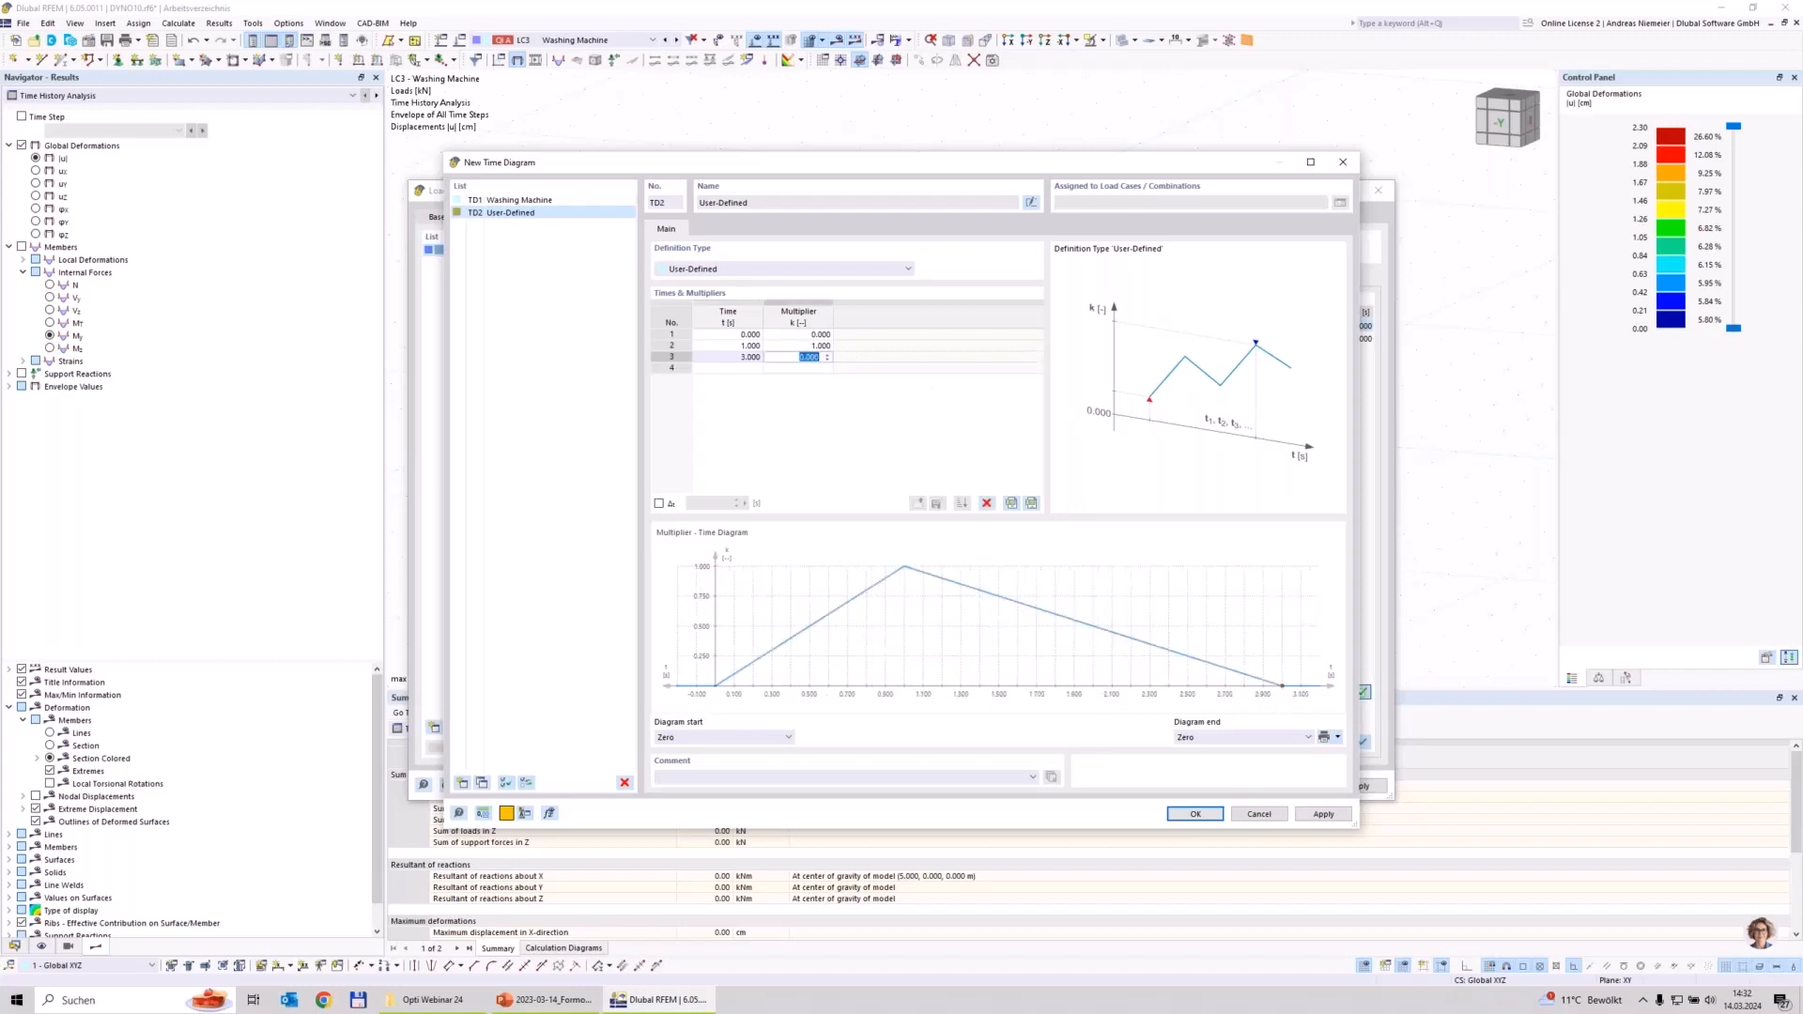
type("1")
key("Up")
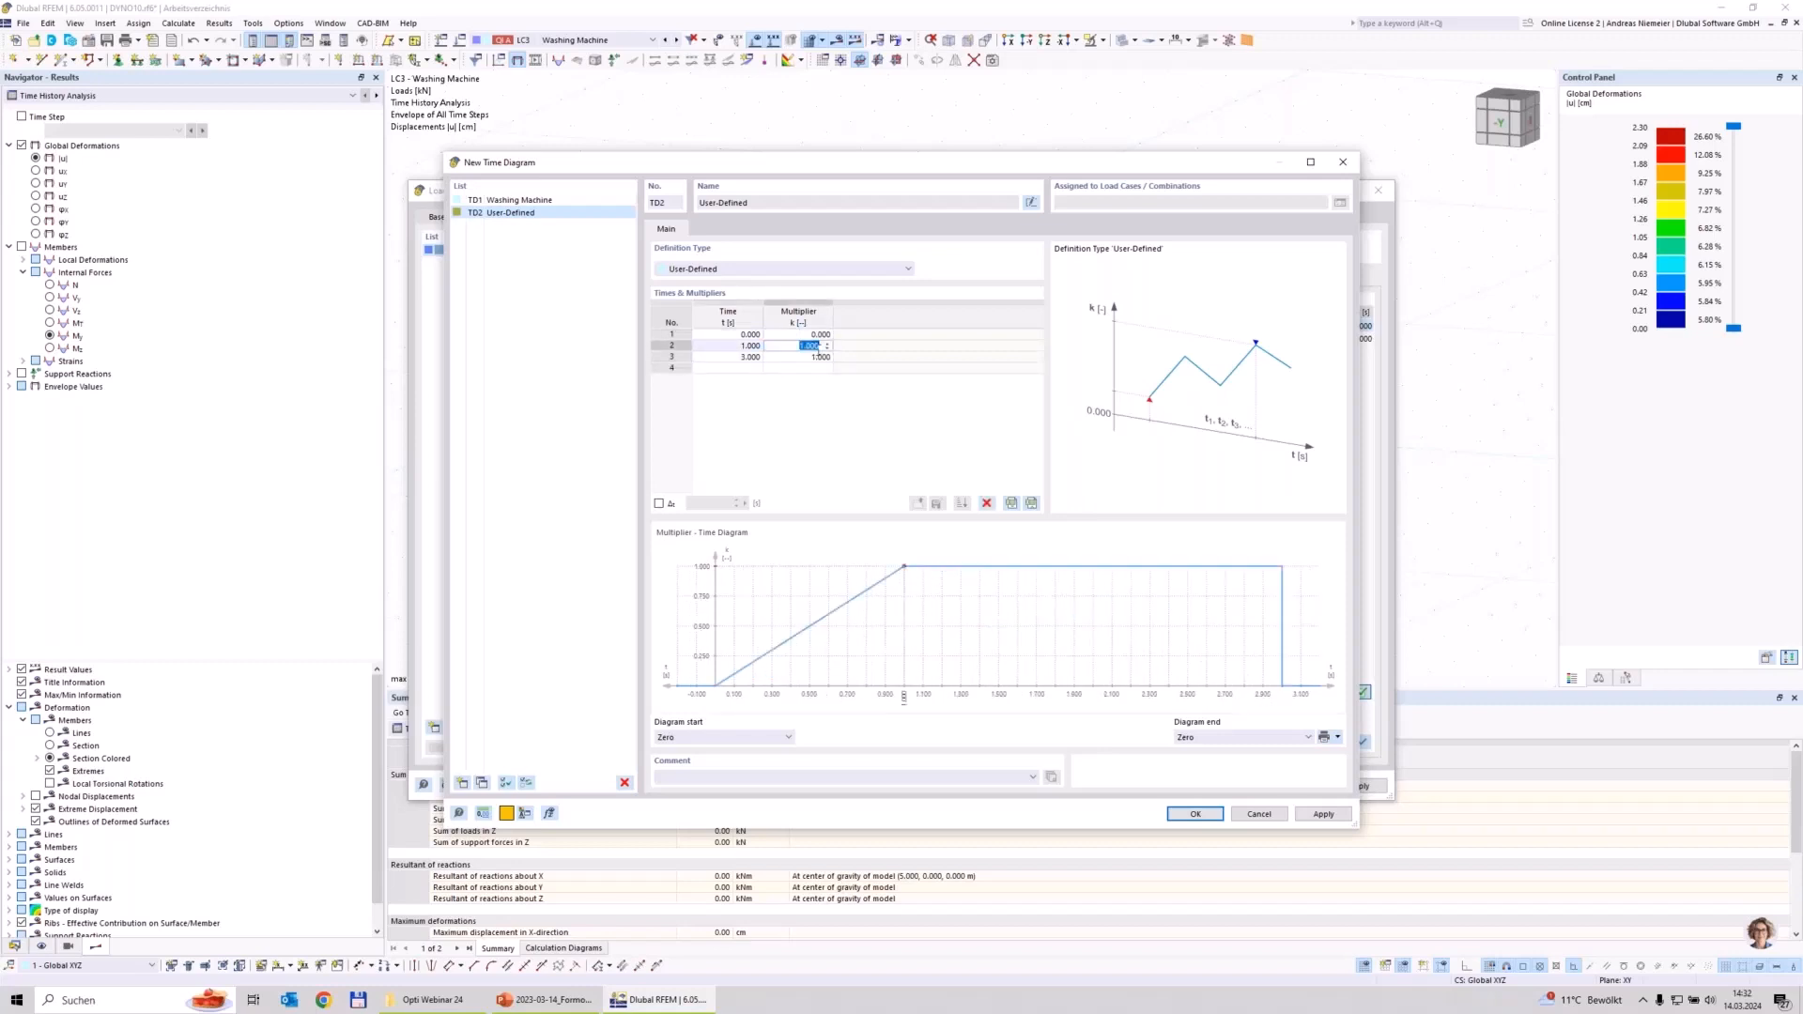
Step: Set the time diagram's end to Constant, name the diagram Constant and confirm it for the Self-weight load case
left_click(1249, 737)
left_click(1247, 759)
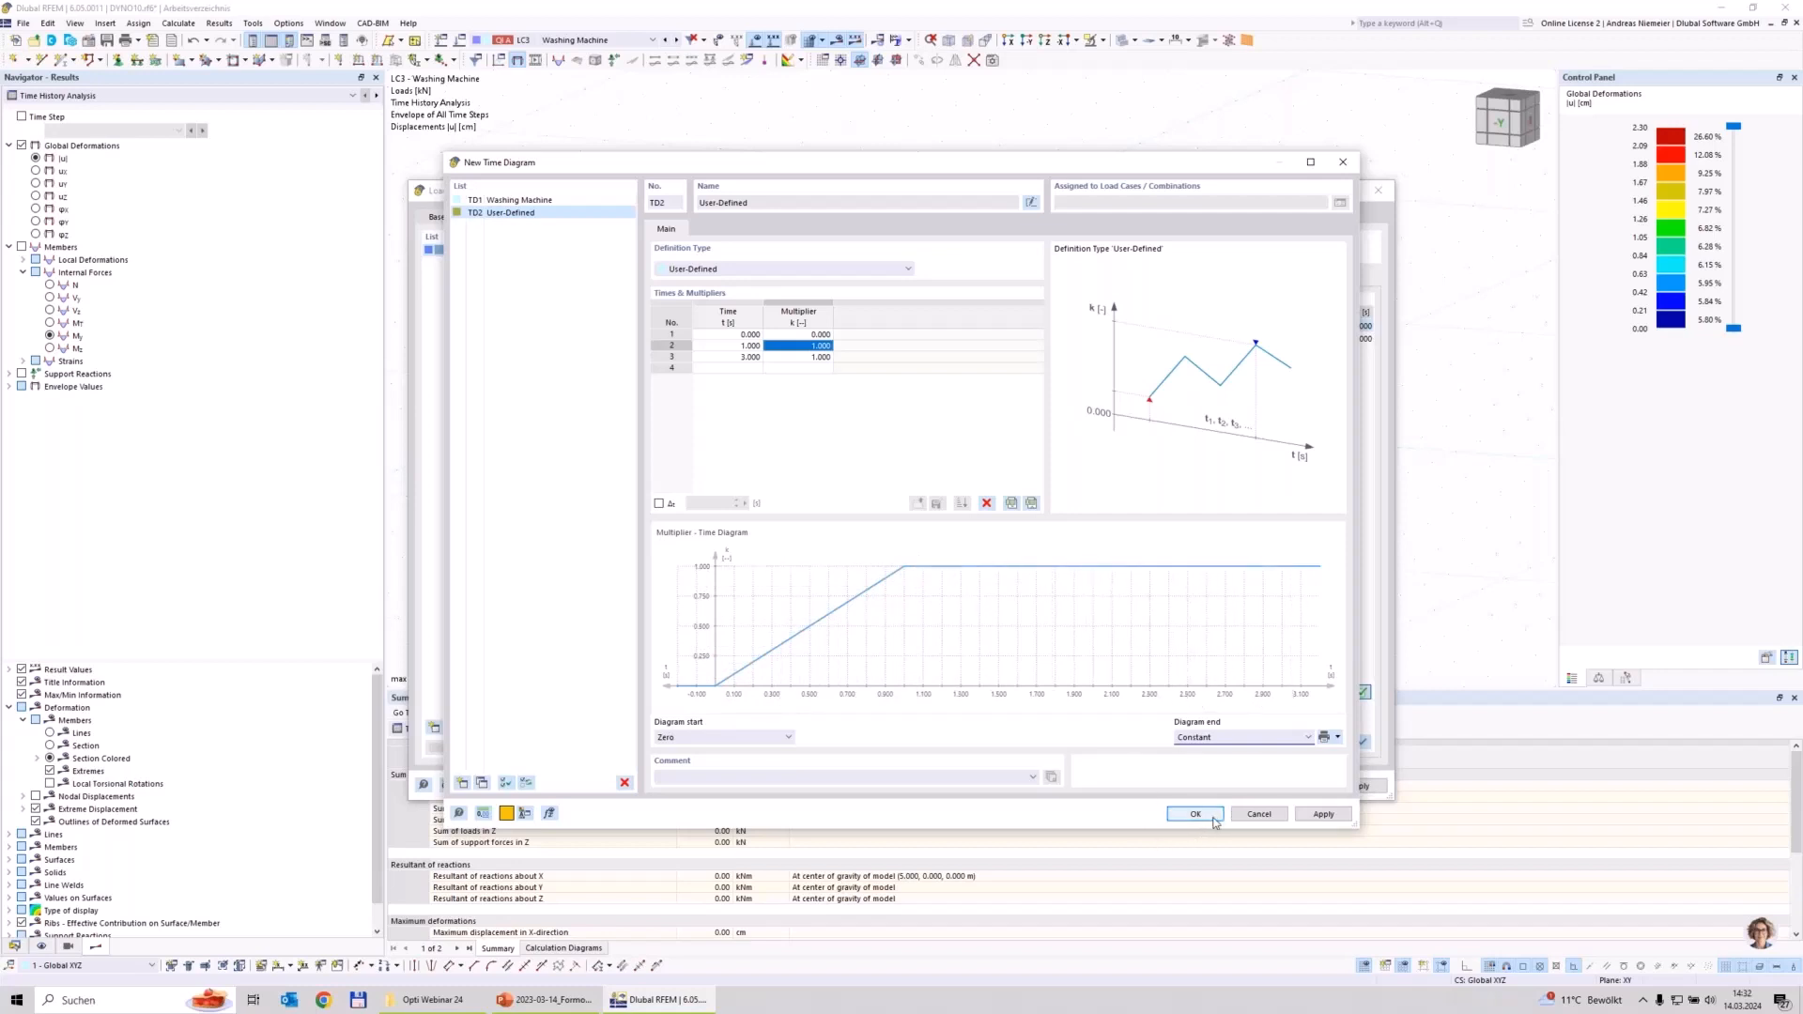
left_click(1030, 204)
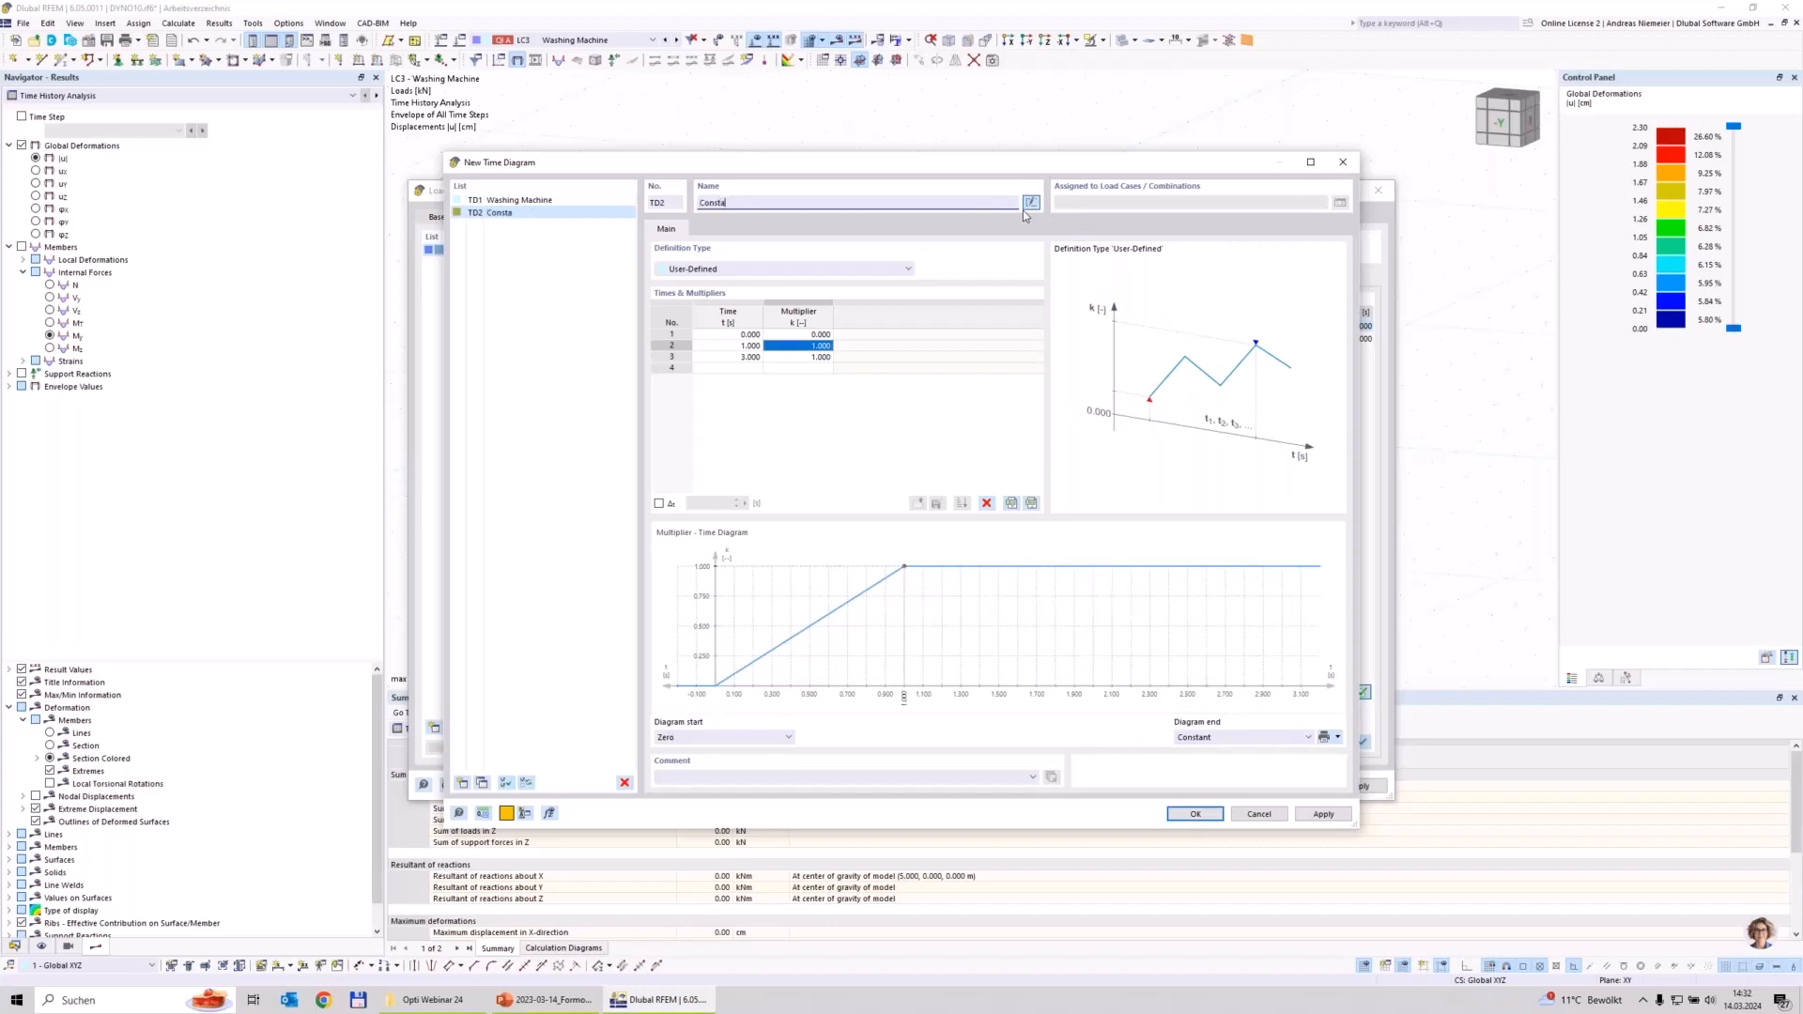
left_click(1197, 814)
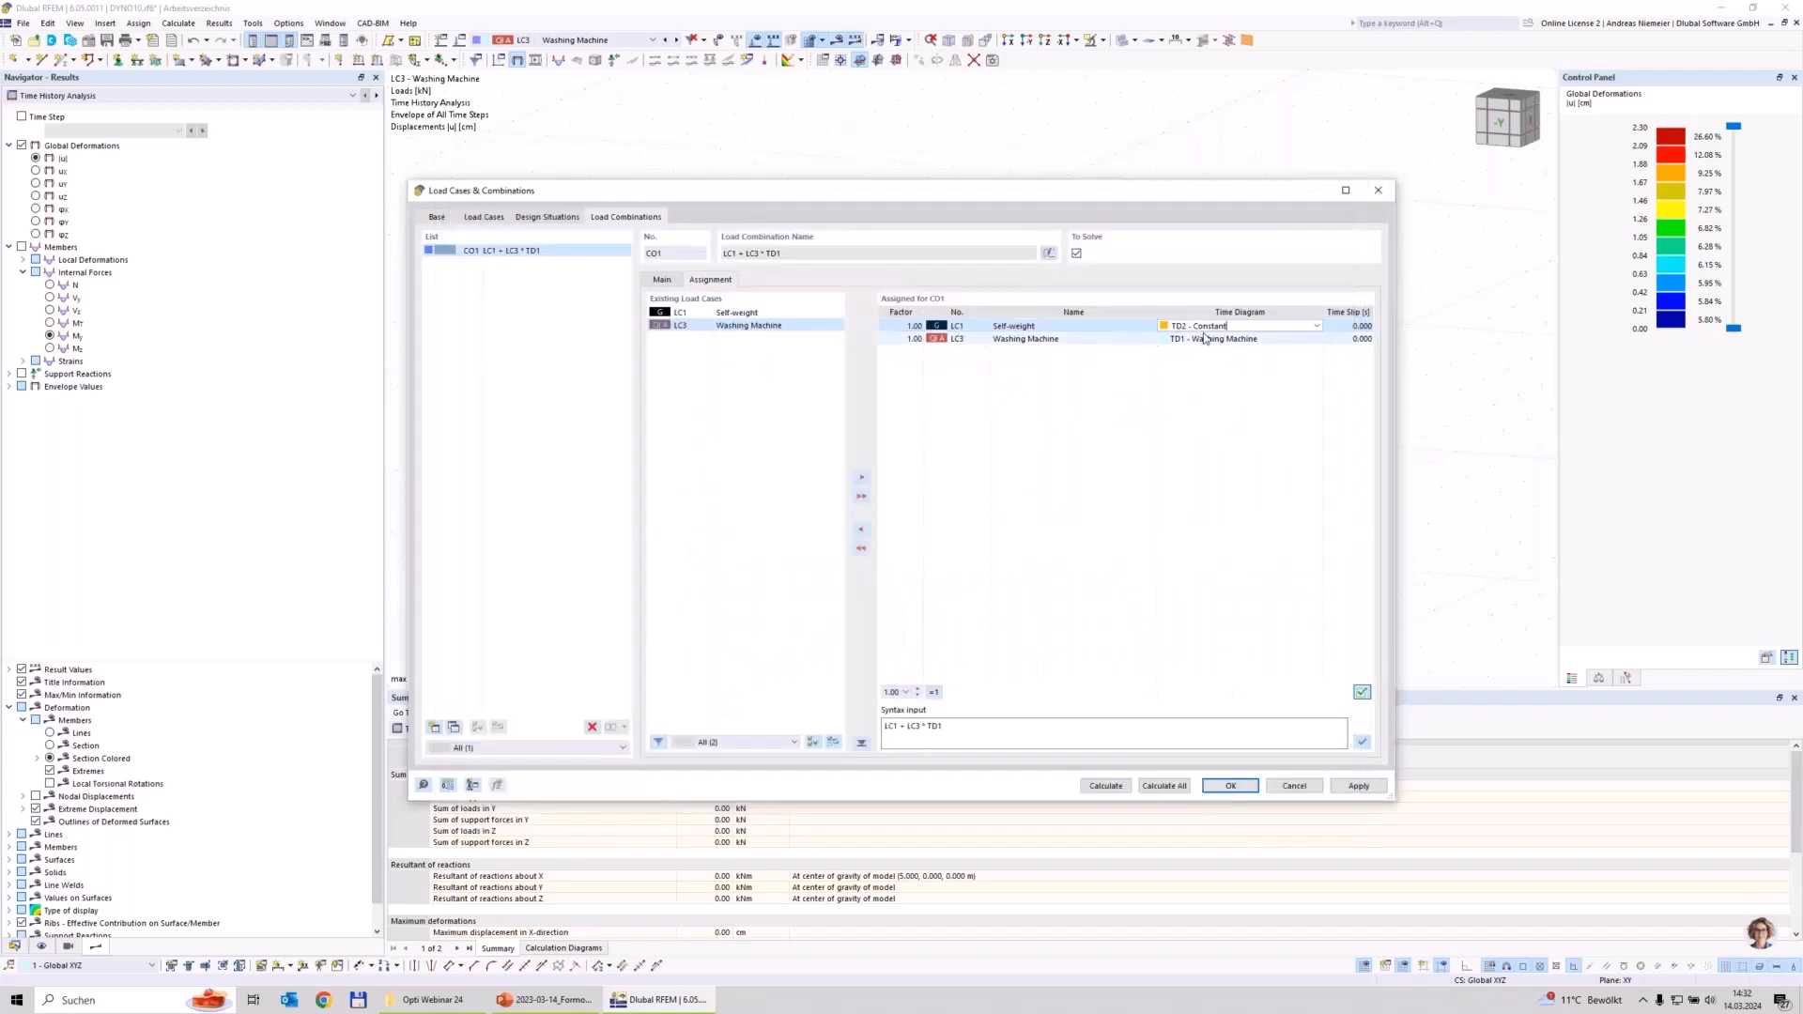
Step: Set the time slip of the Washing Machine load case in CO1 to 1.000 s
left_click(1348, 339)
type("1")
key("Return")
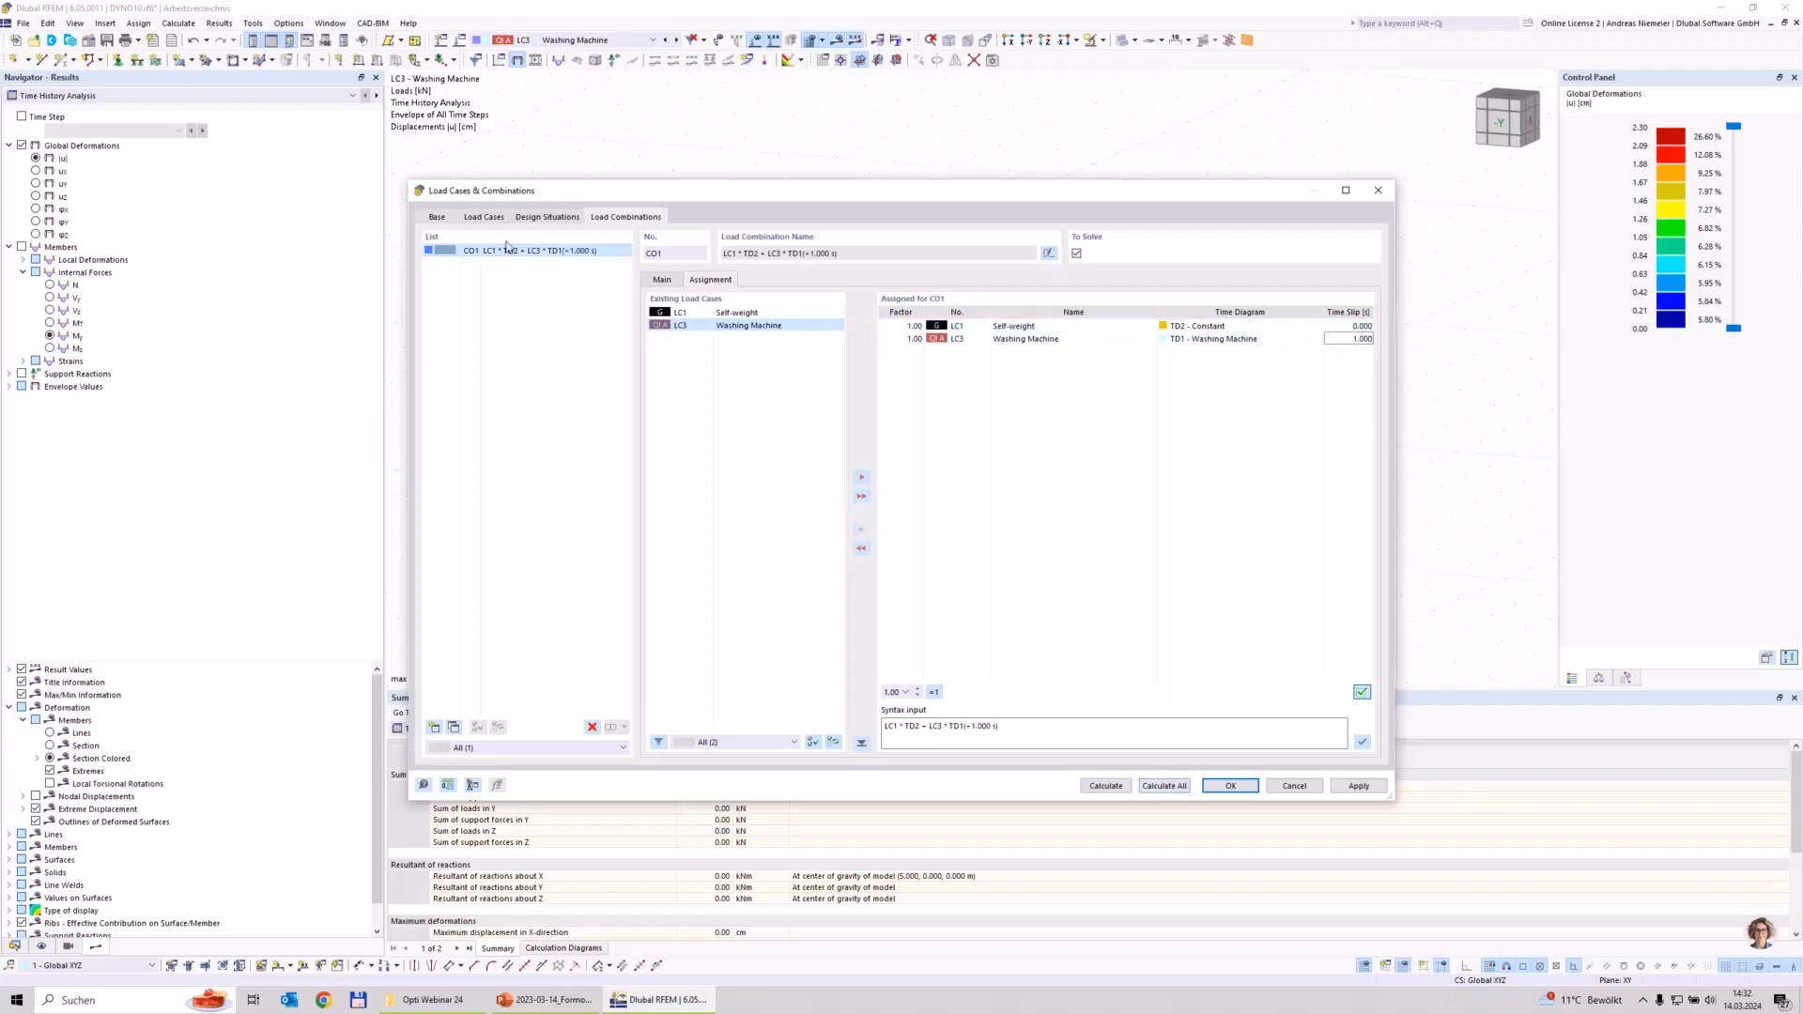
Step: Activate result combinations, create result combination RC1 containing load combination CO1, and confirm the load cases and combinations
left_click(437, 221)
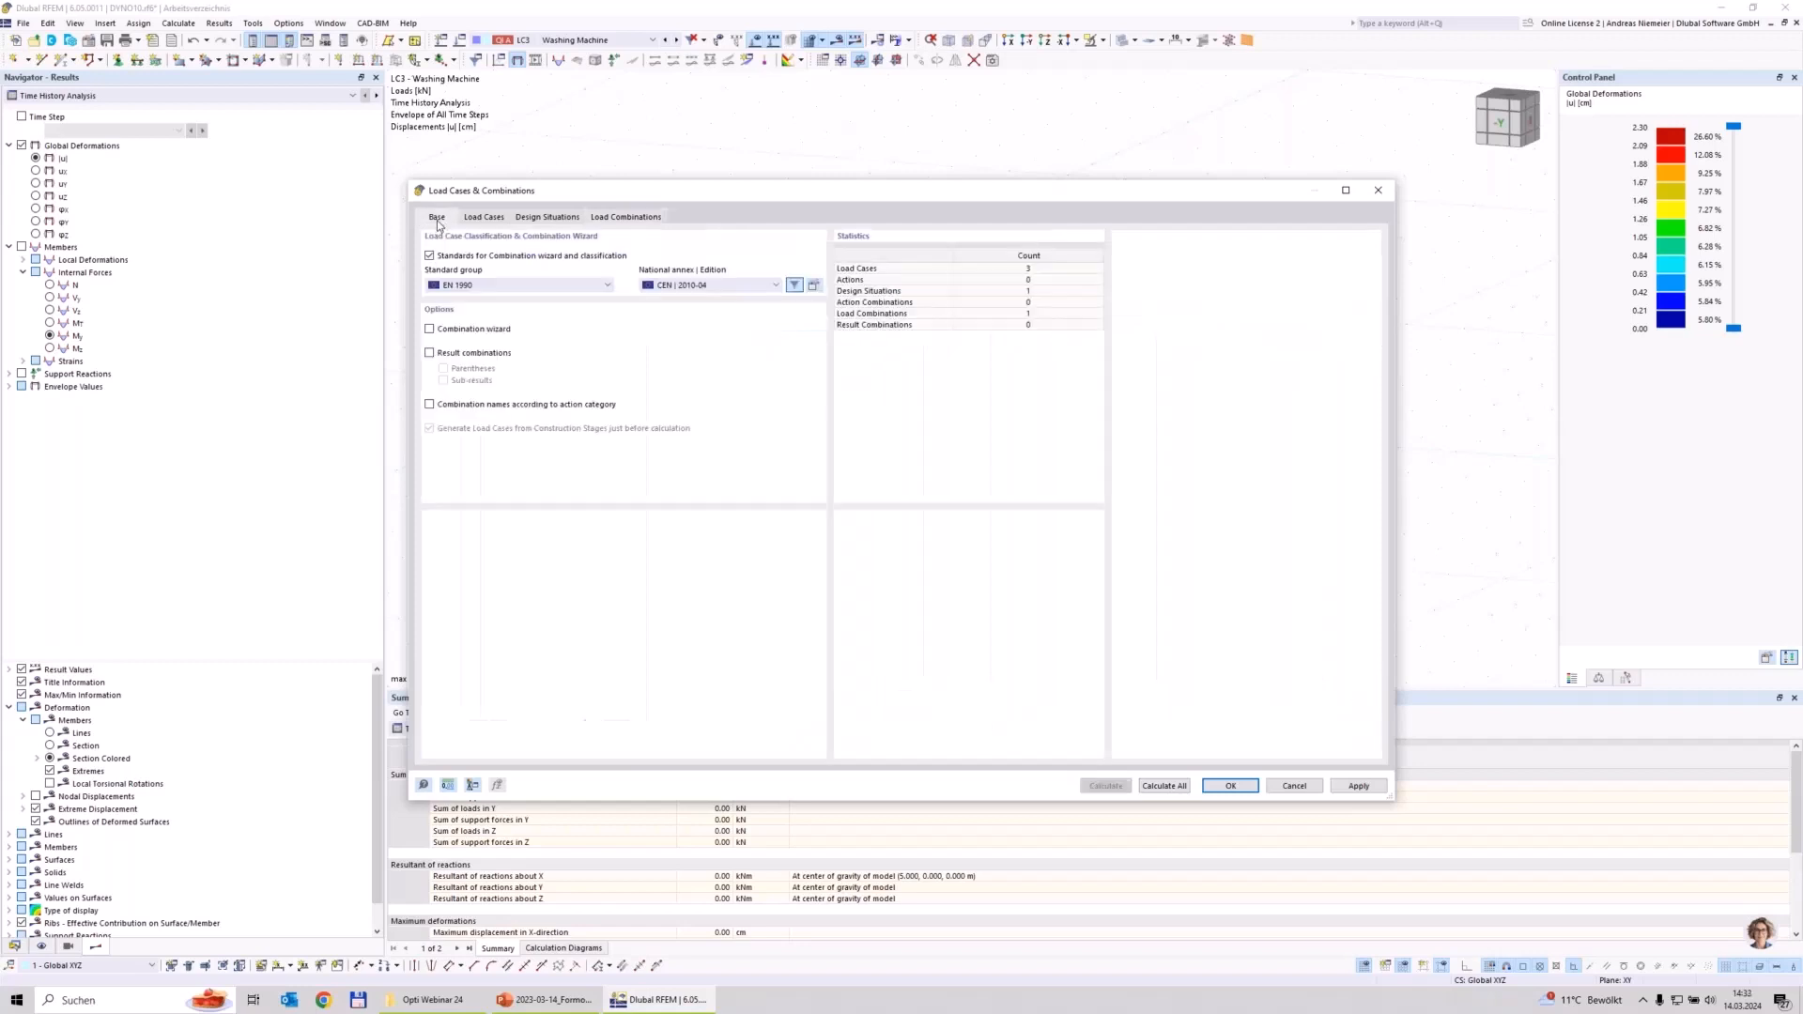
left_click(430, 354)
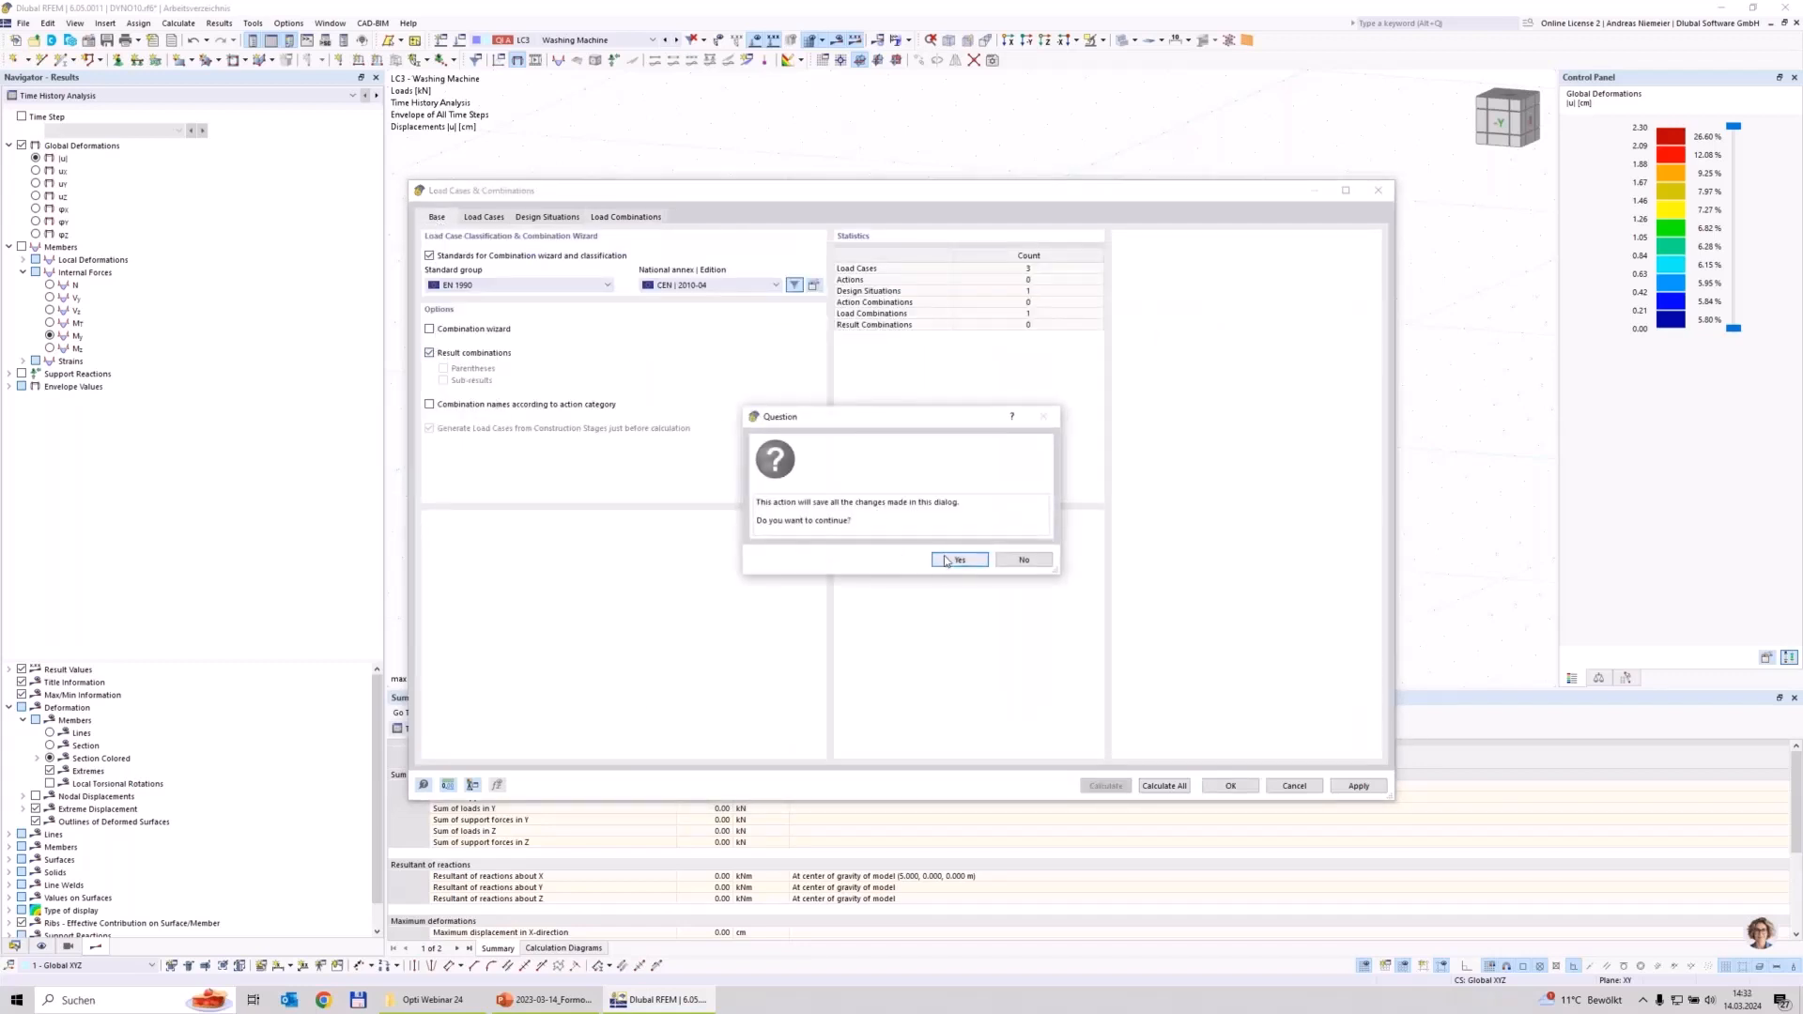
left_click(958, 560)
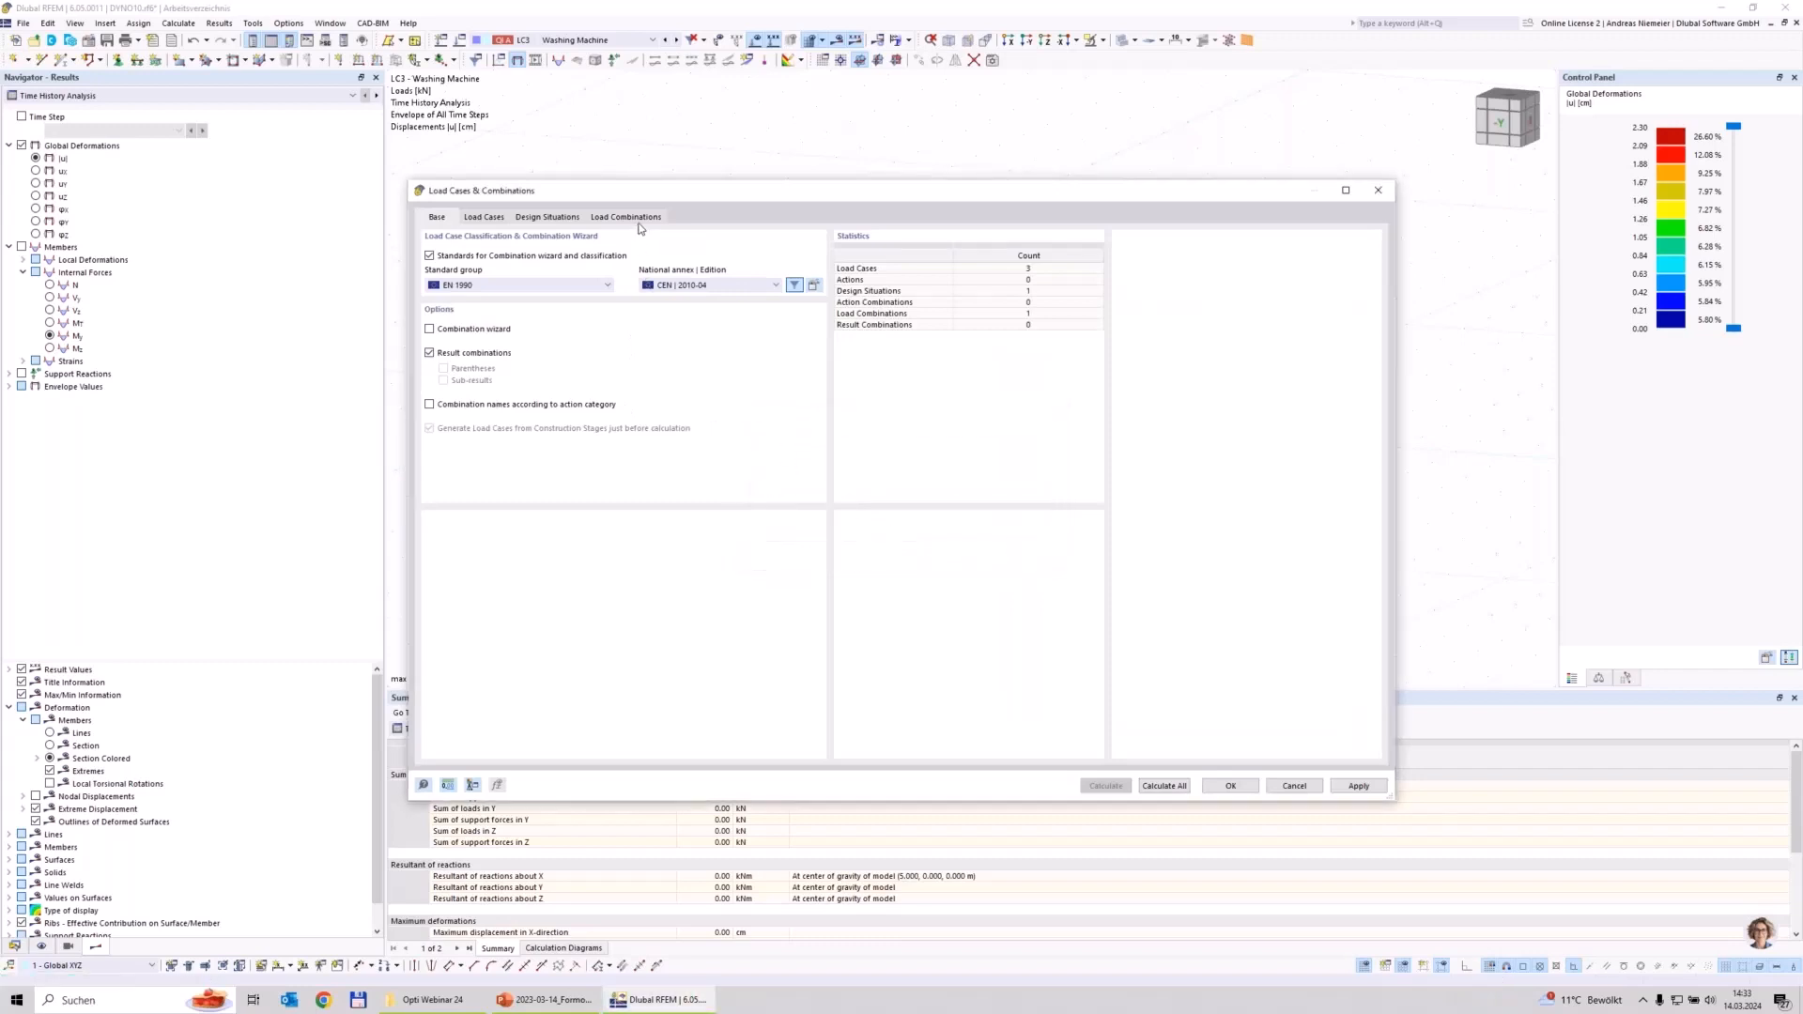
left_click(710, 218)
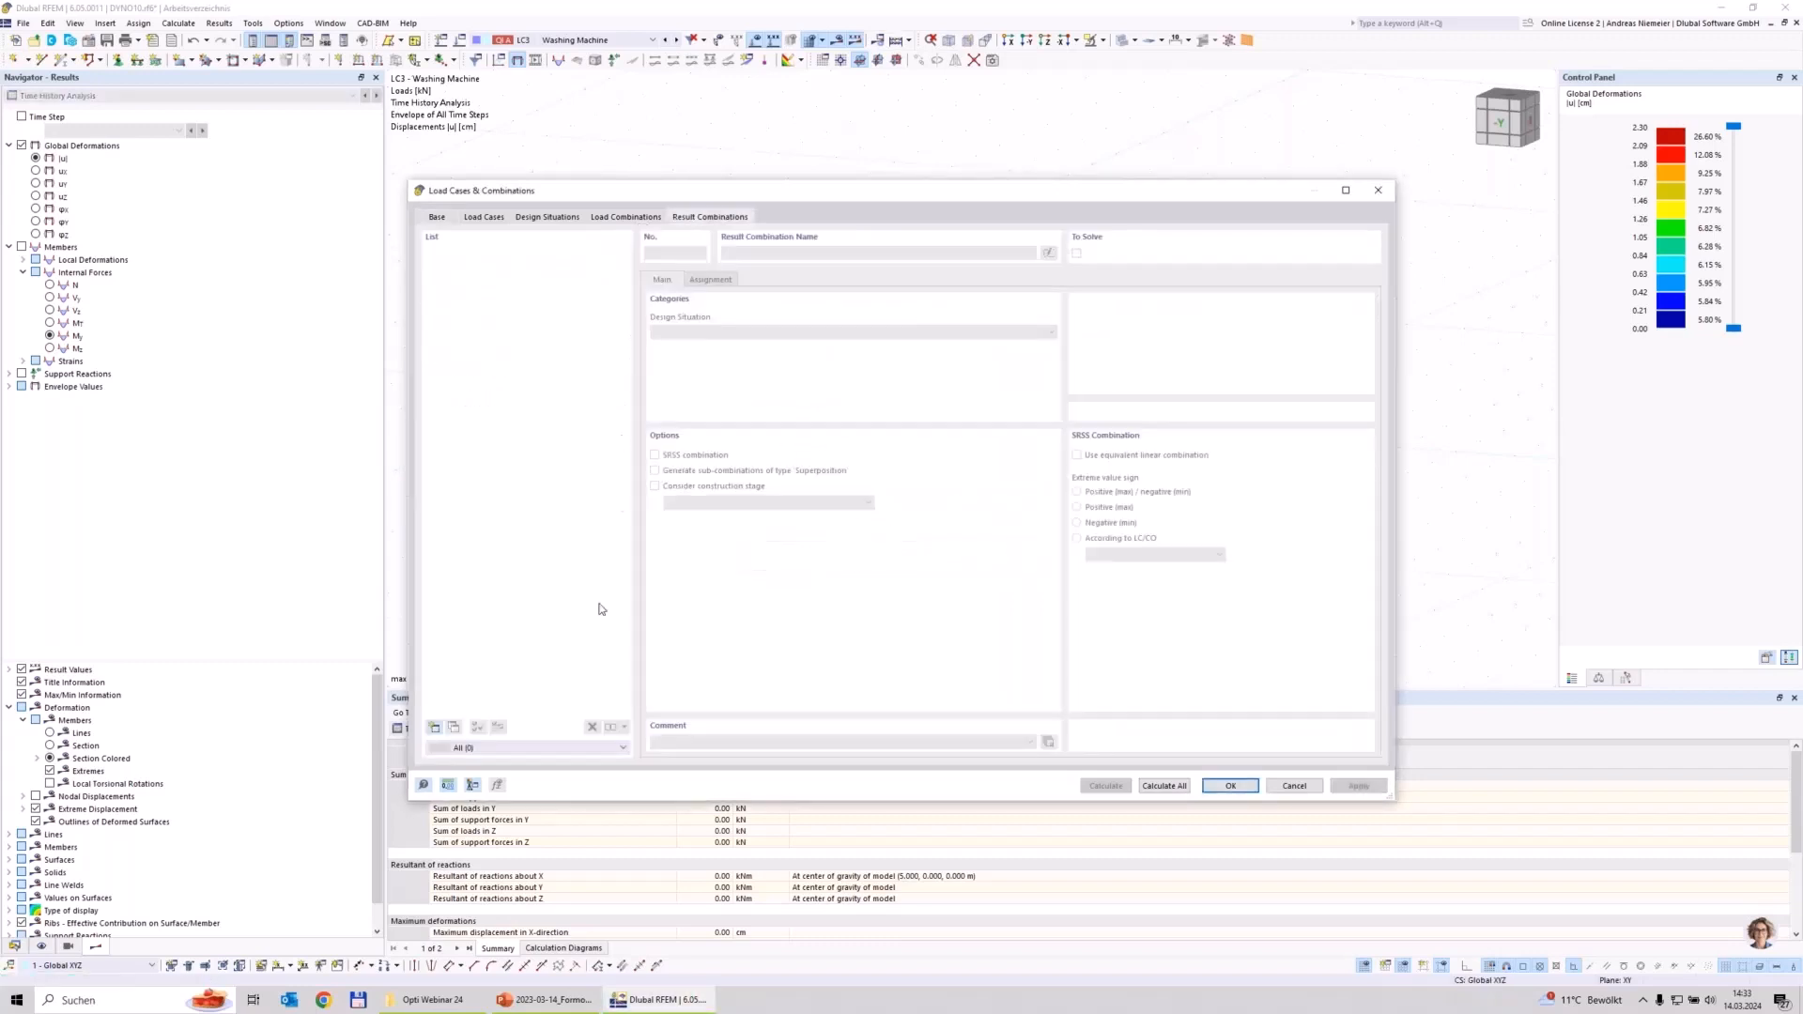
left_click(449, 732)
left_click(712, 281)
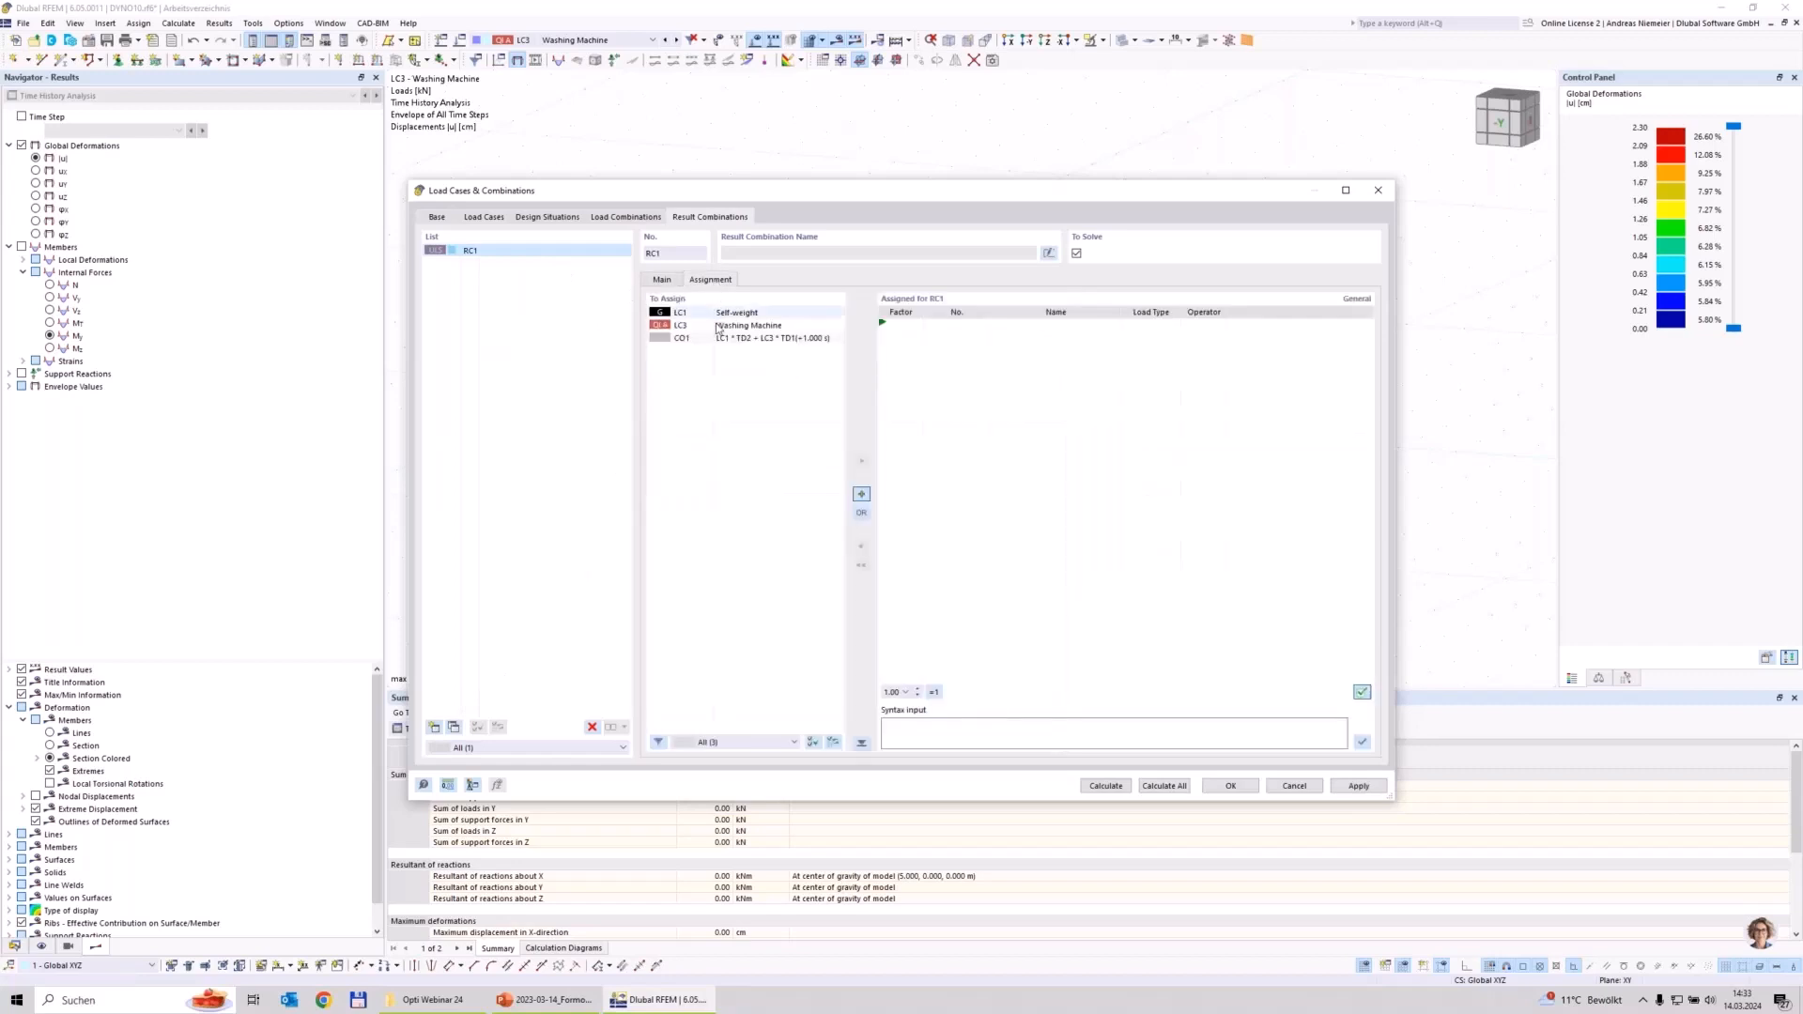
double_click(714, 338)
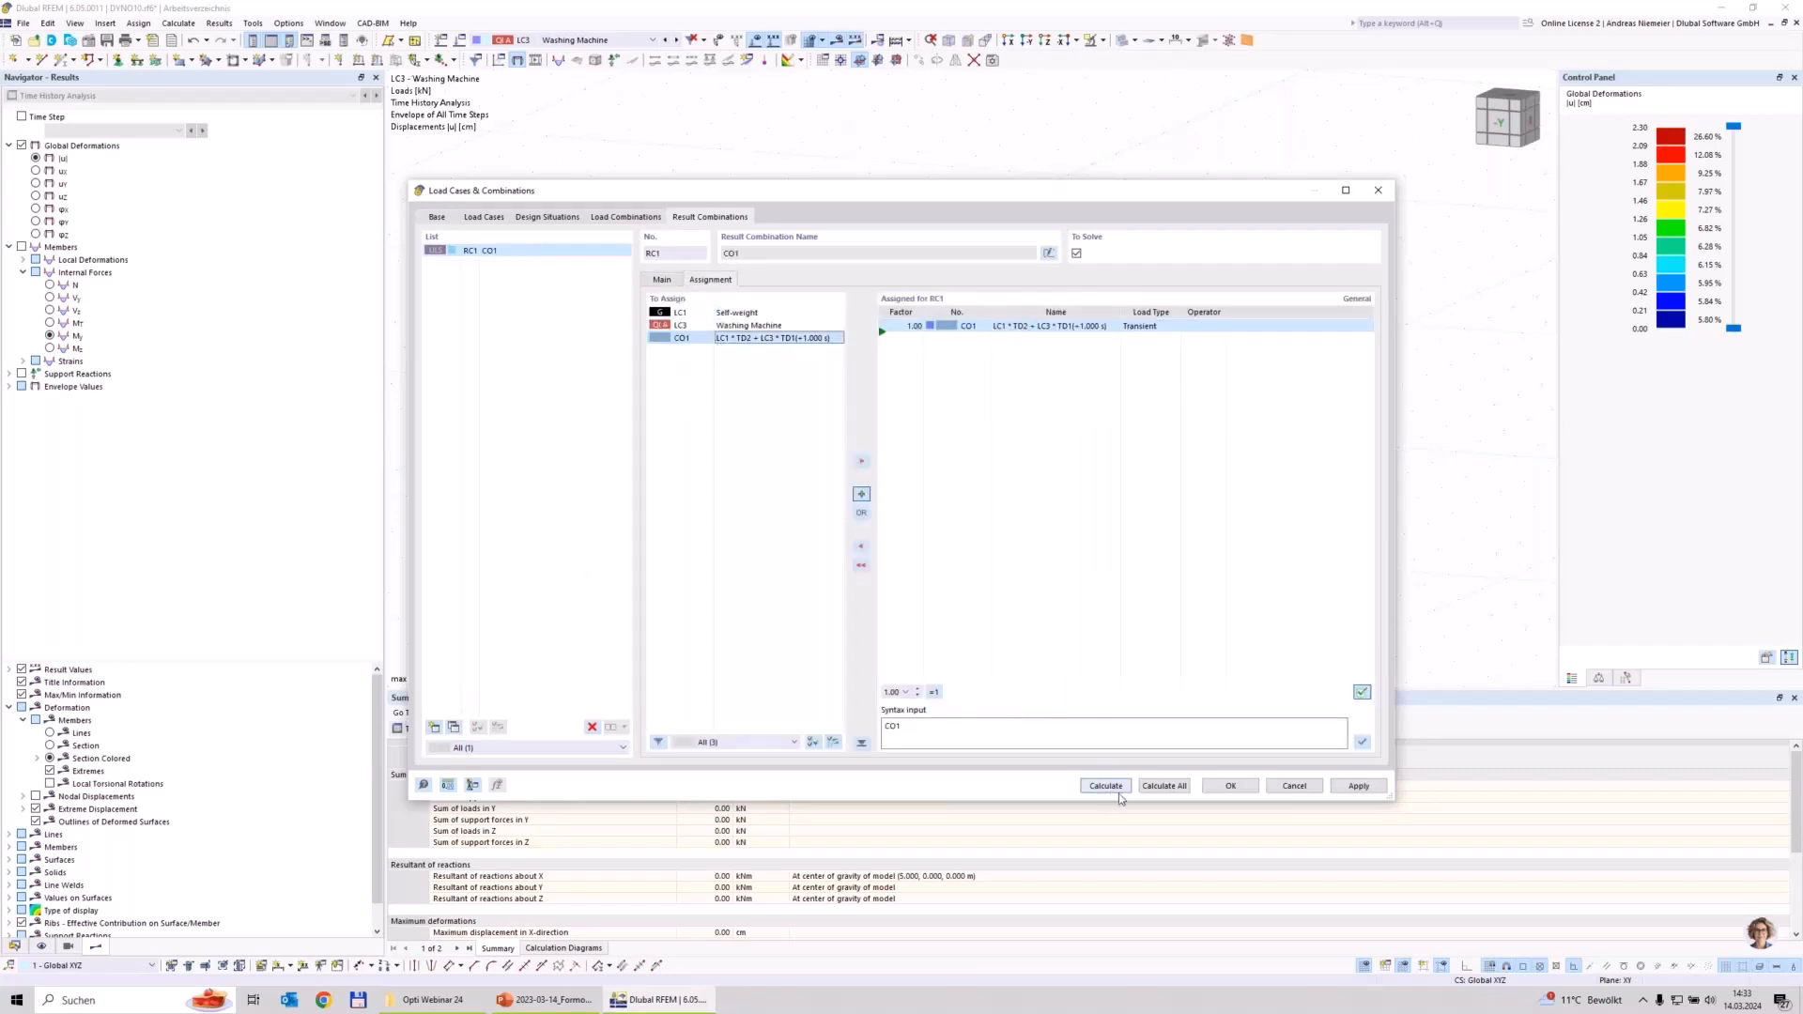
left_click(1230, 786)
Step: Calculate the steel design and show the table of design ratios on members
left_click(908, 40)
left_click(915, 60)
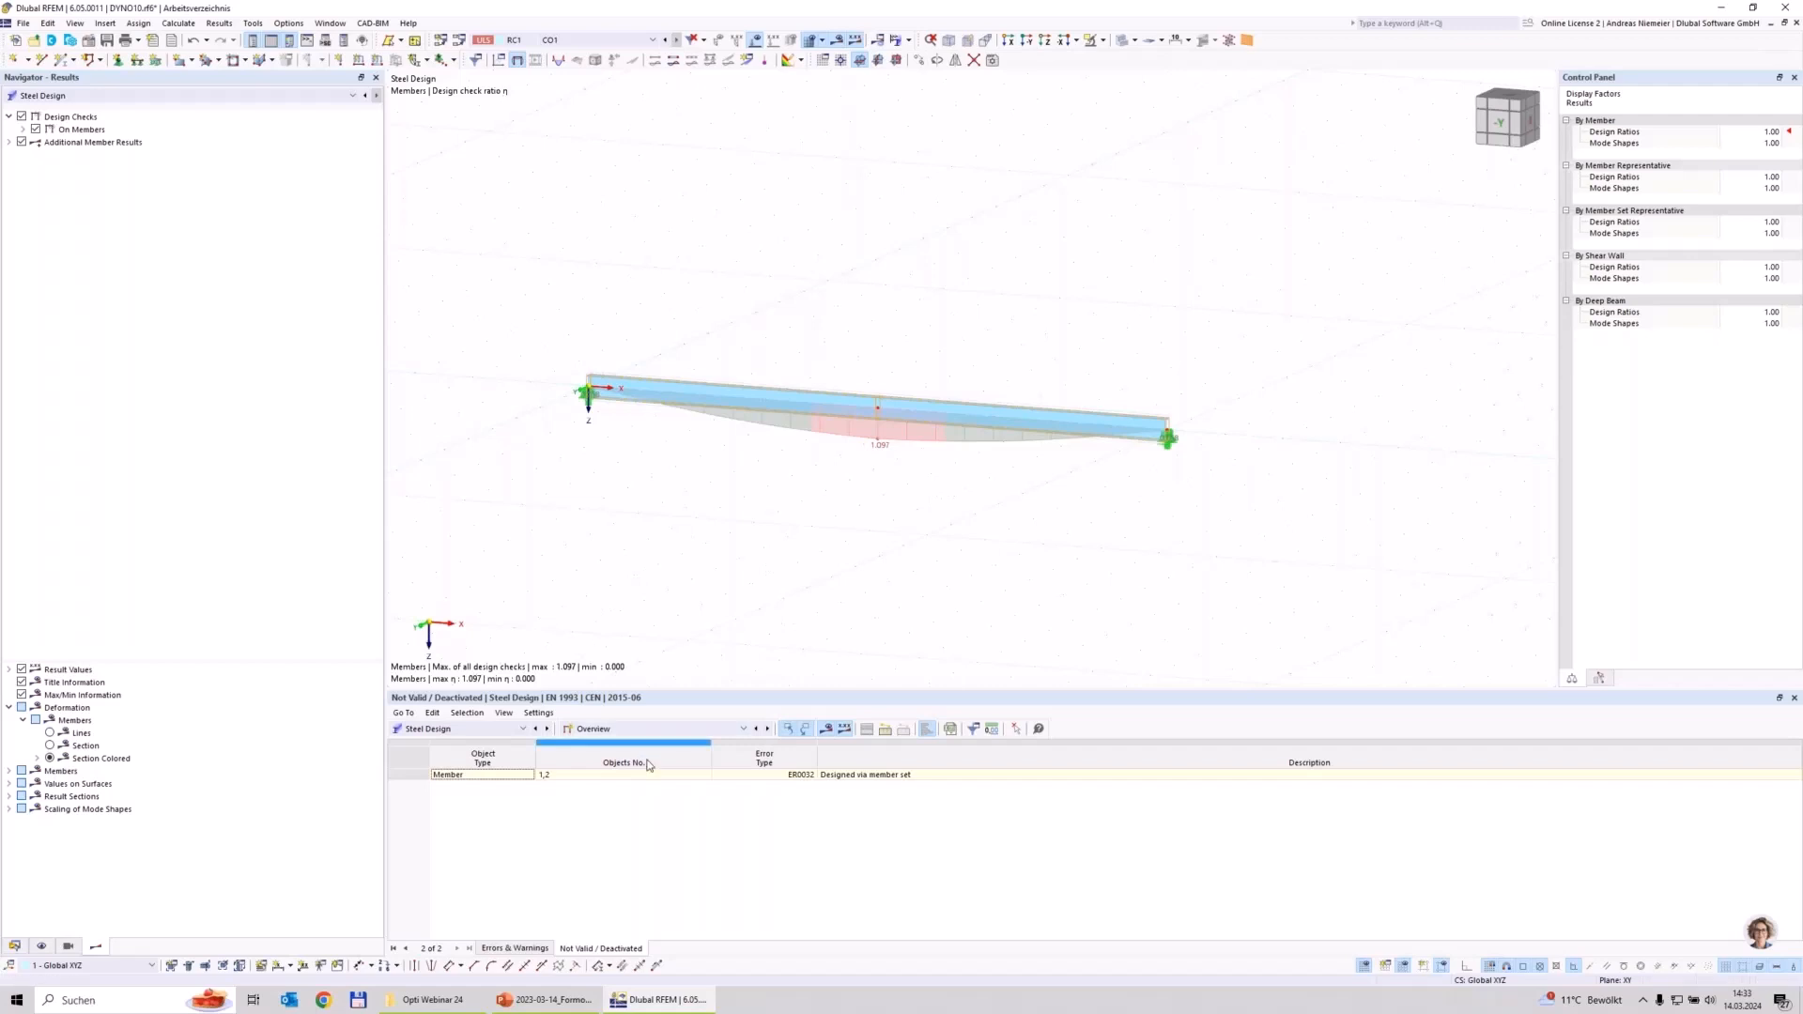
left_click(675, 730)
left_click(673, 764)
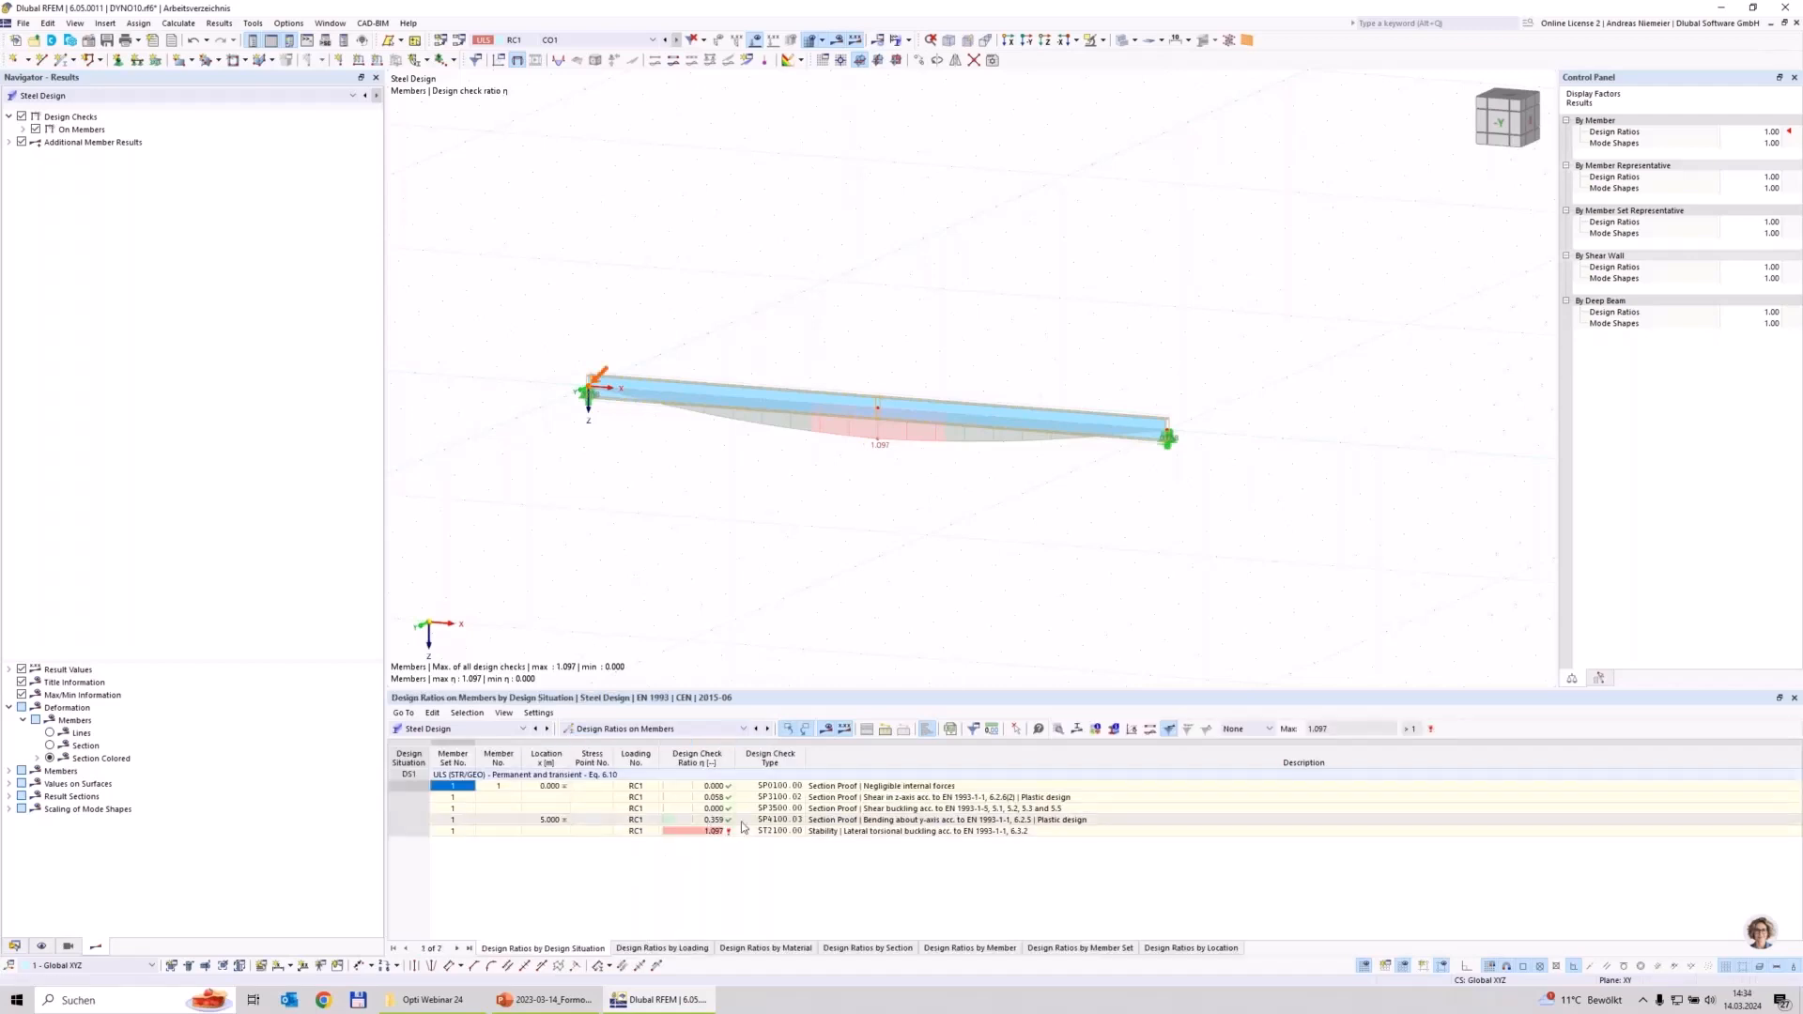
Step: Examine the design check details and formulas of the lateral torsional buckling stability check, and close them
left_click(848, 833)
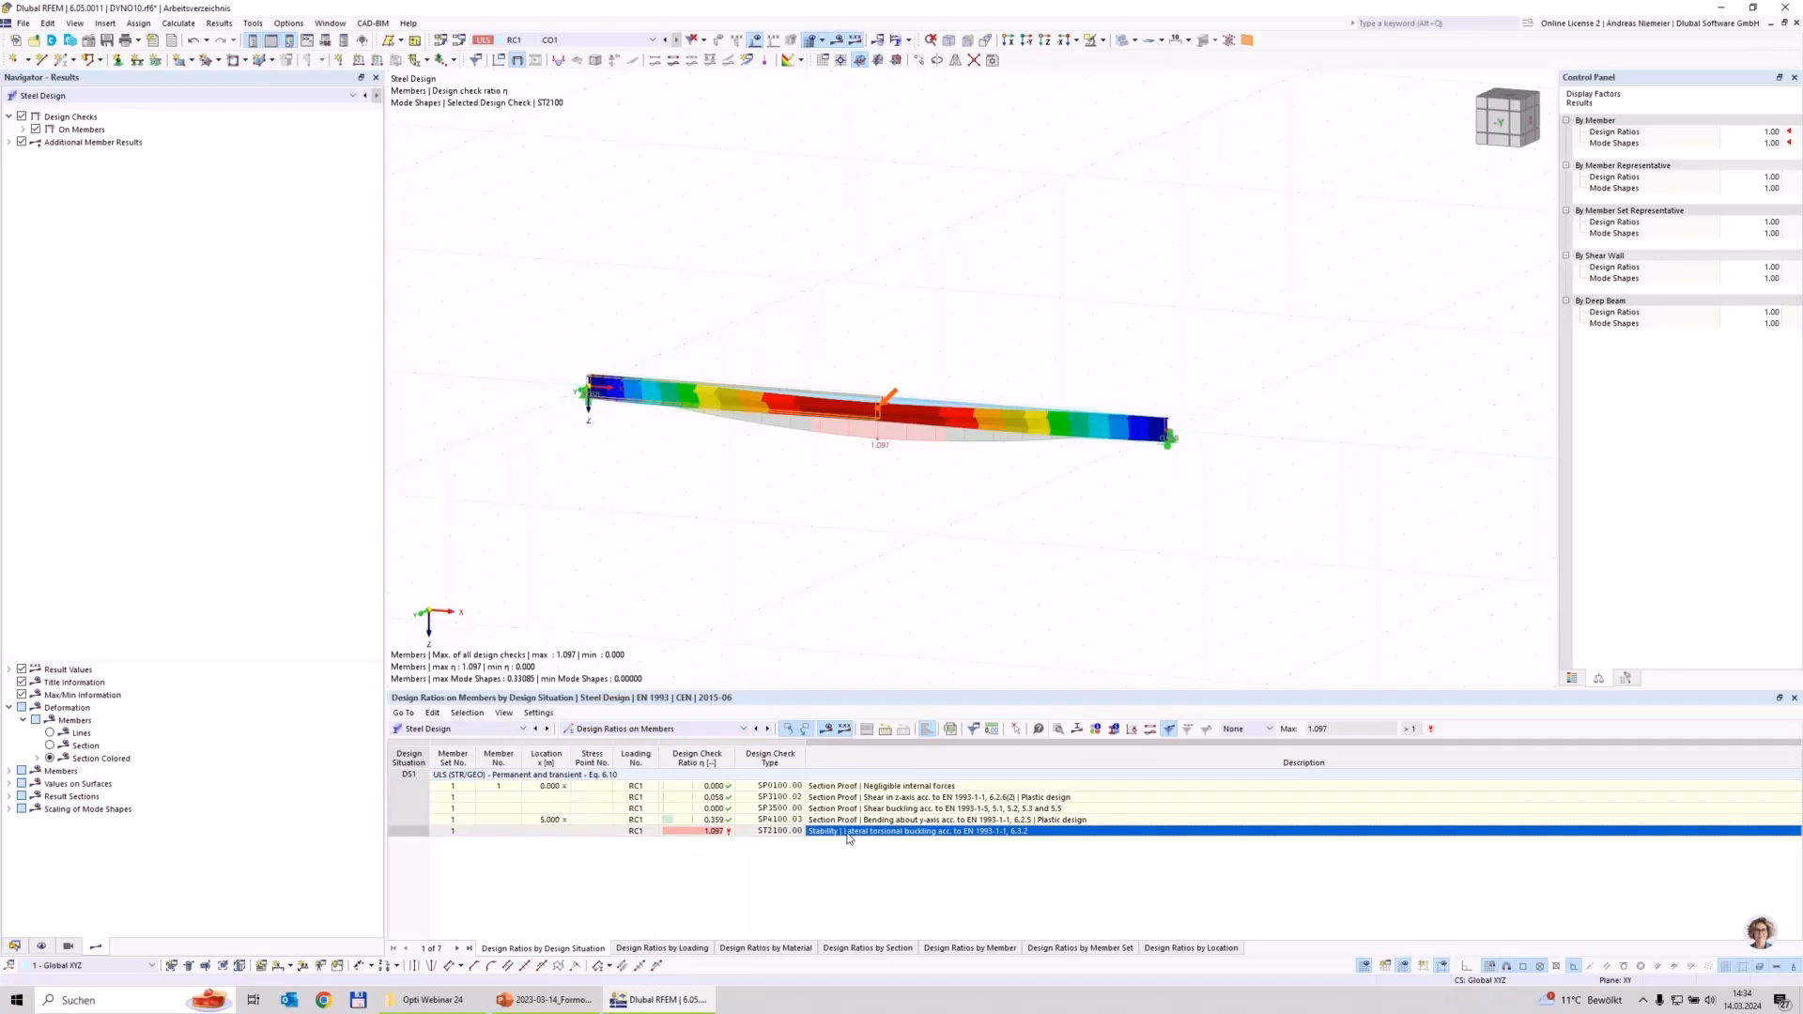
double_click(848, 832)
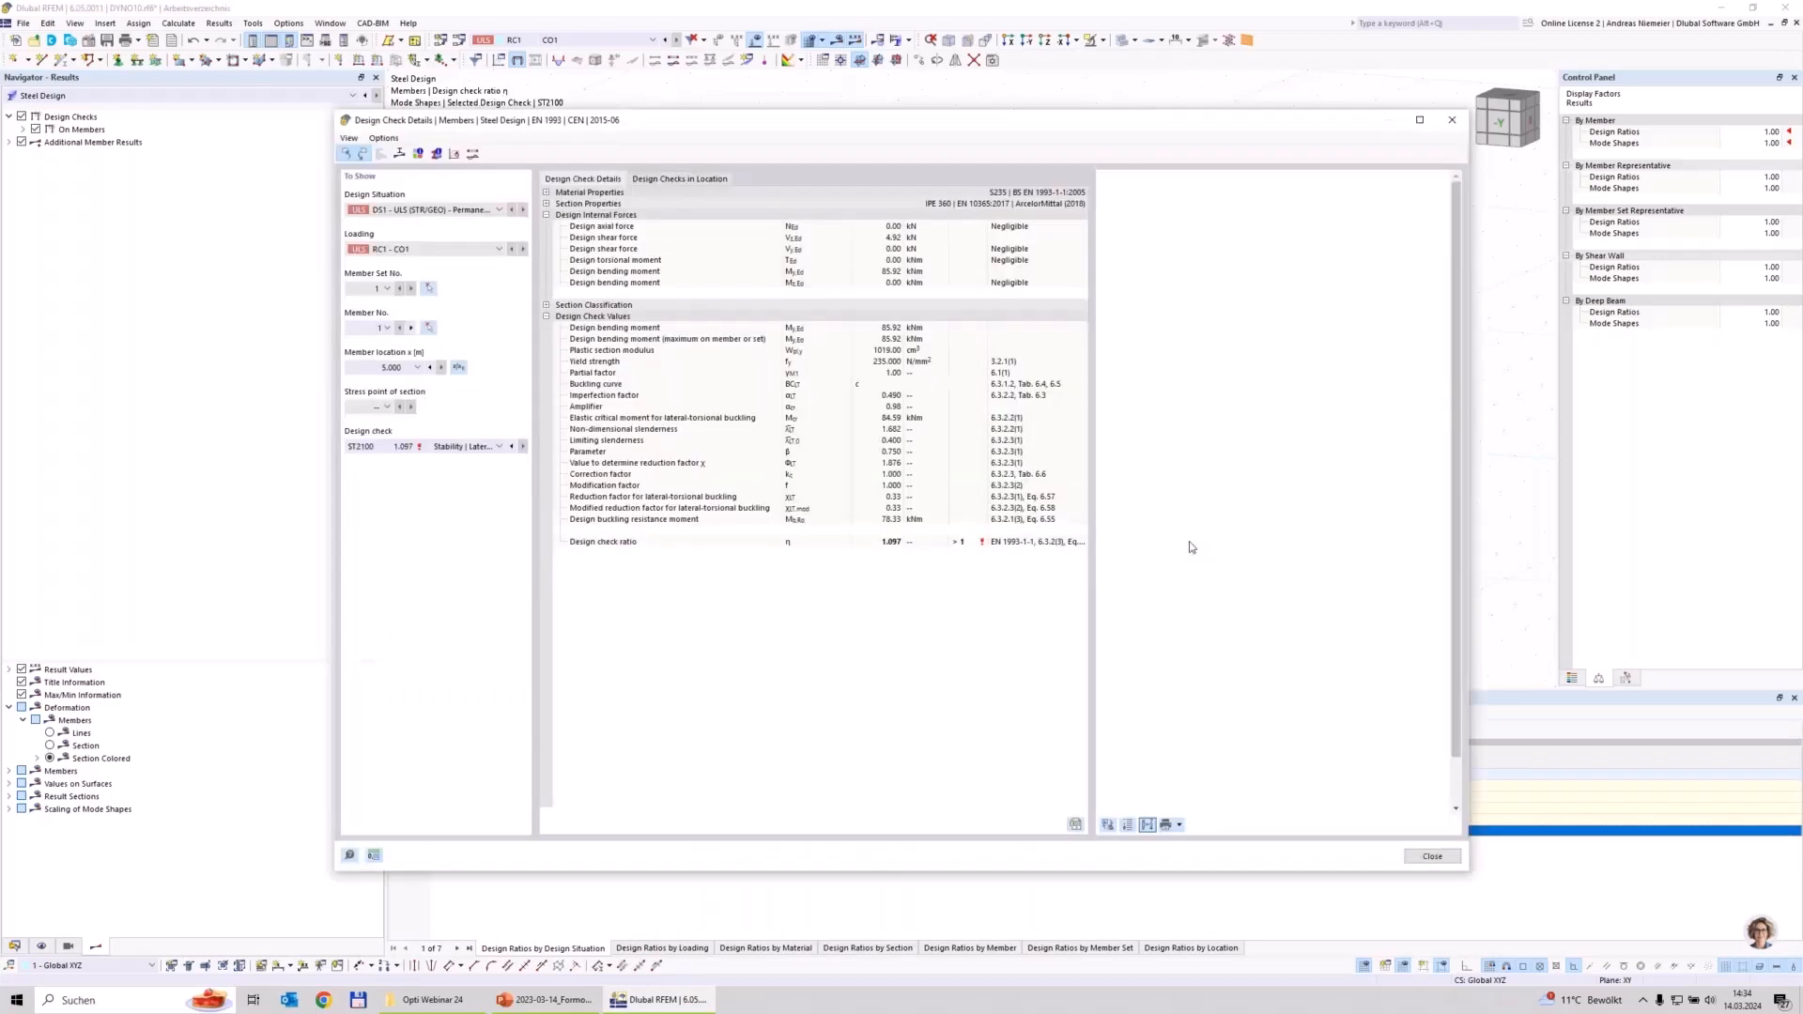
scroll(1277, 638, "down", 3)
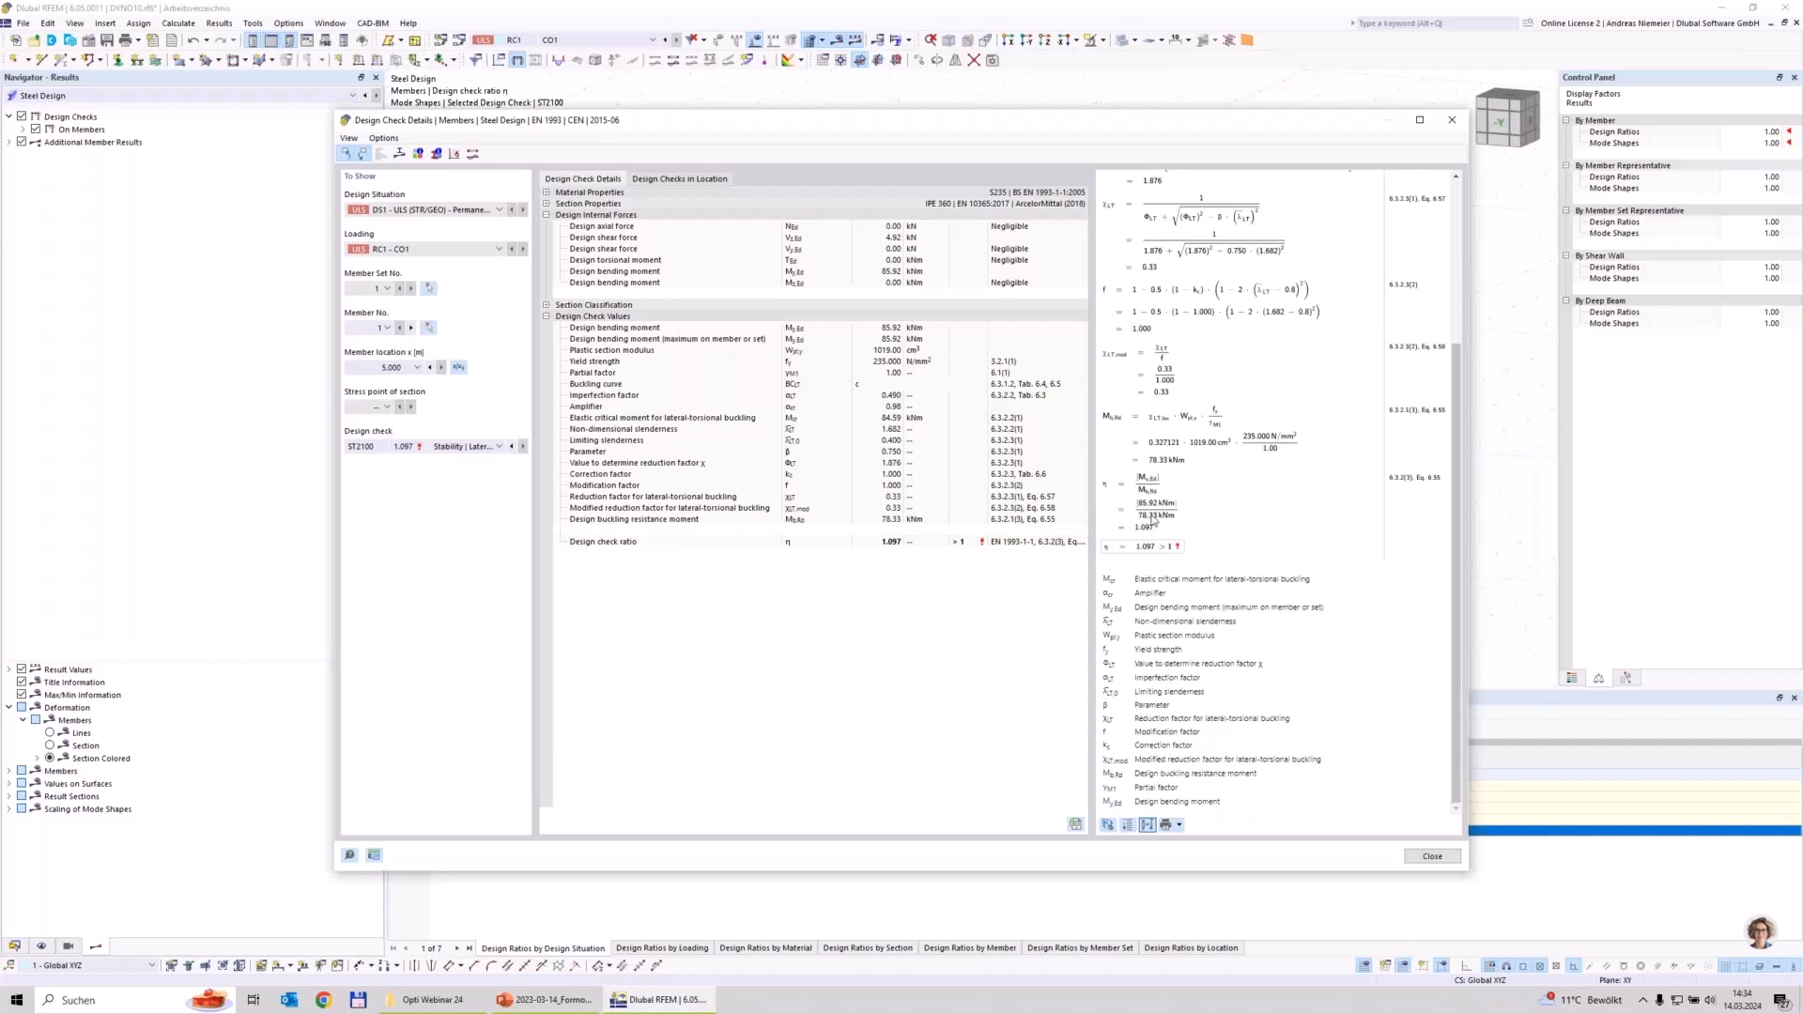
left_click(1432, 857)
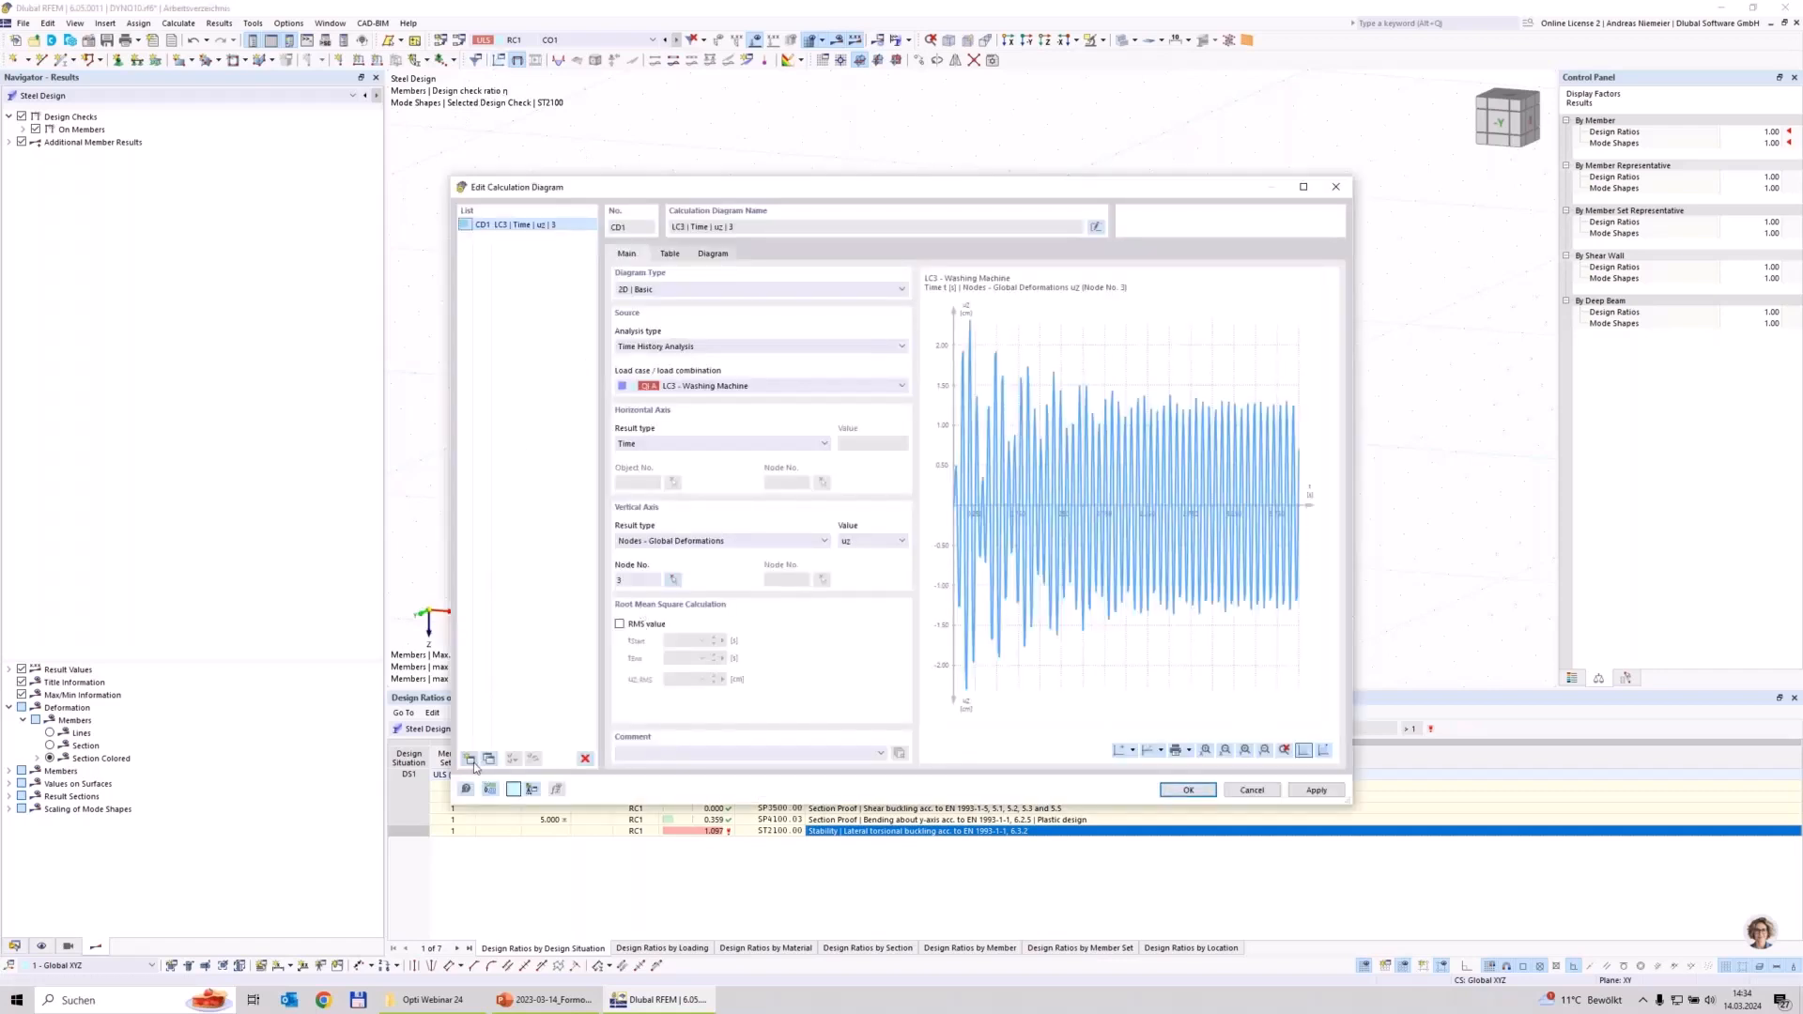
Step: Create a second 2D | Basic calculation diagram plotting the maximum deformation uz over time for load combination CO1
left_click(469, 759)
left_click(691, 348)
left_click(689, 369)
left_click(691, 386)
left_click(691, 422)
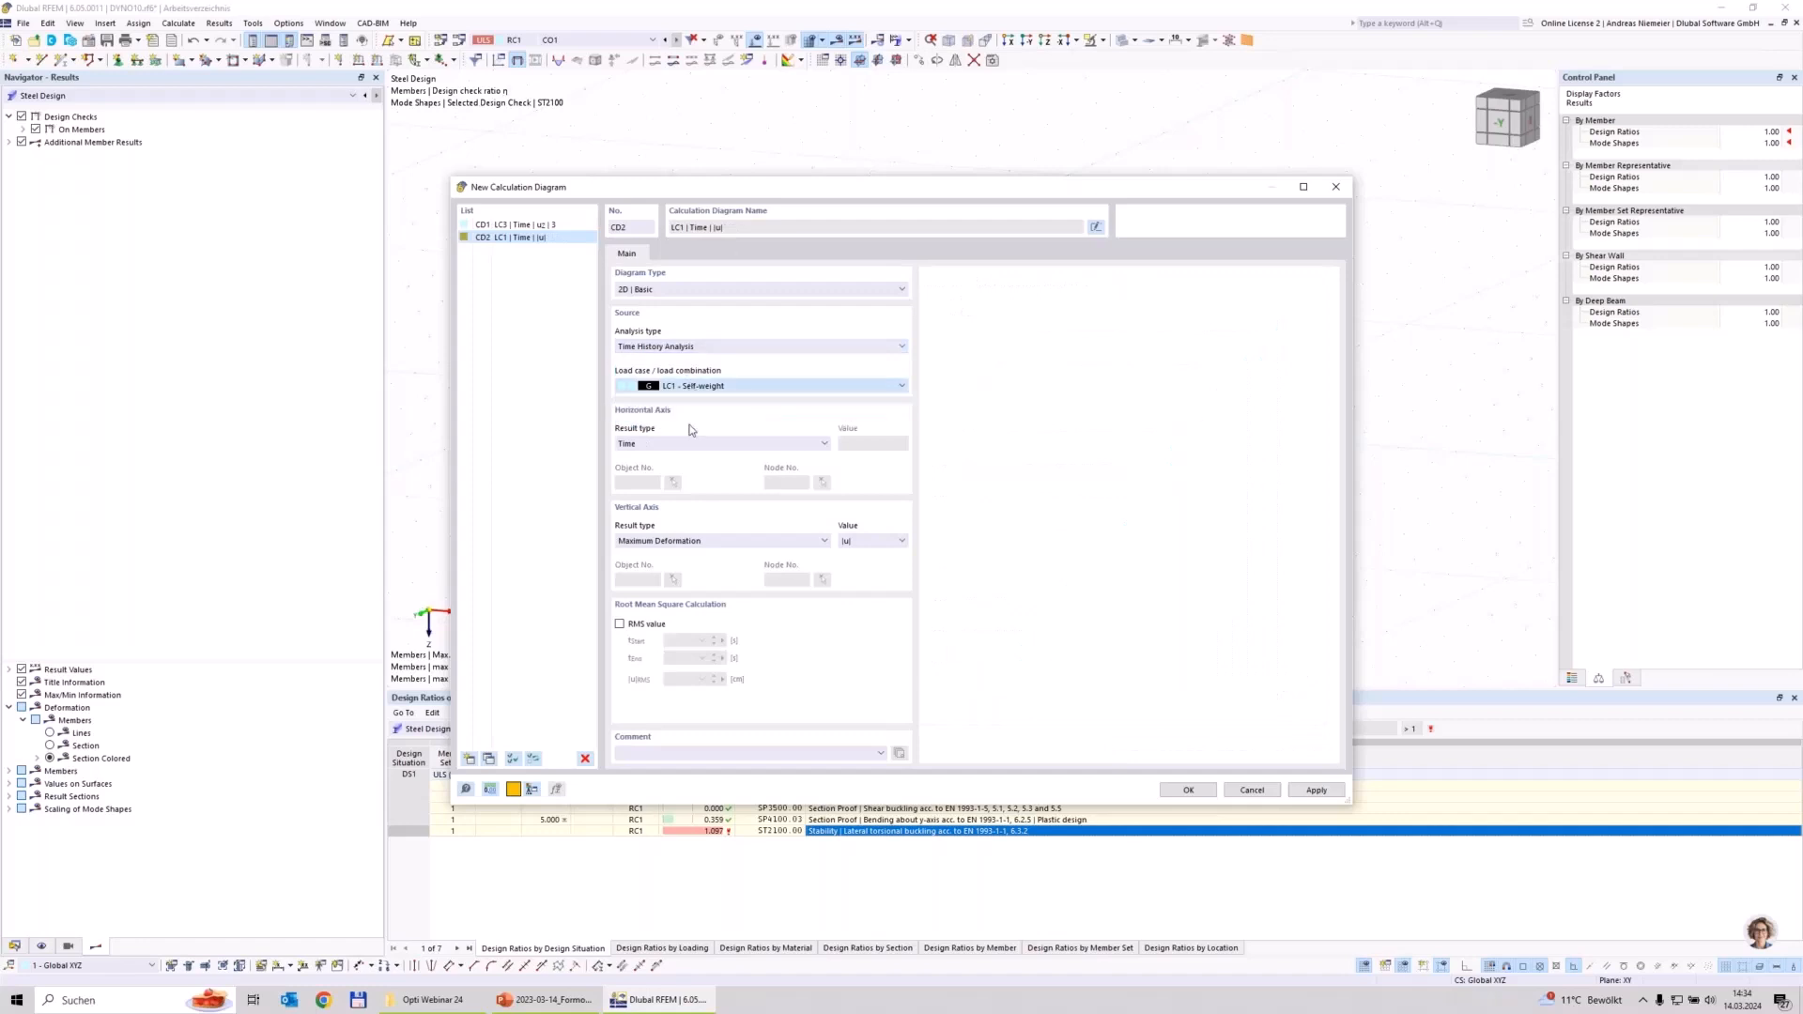
left_click(869, 542)
left_click(865, 628)
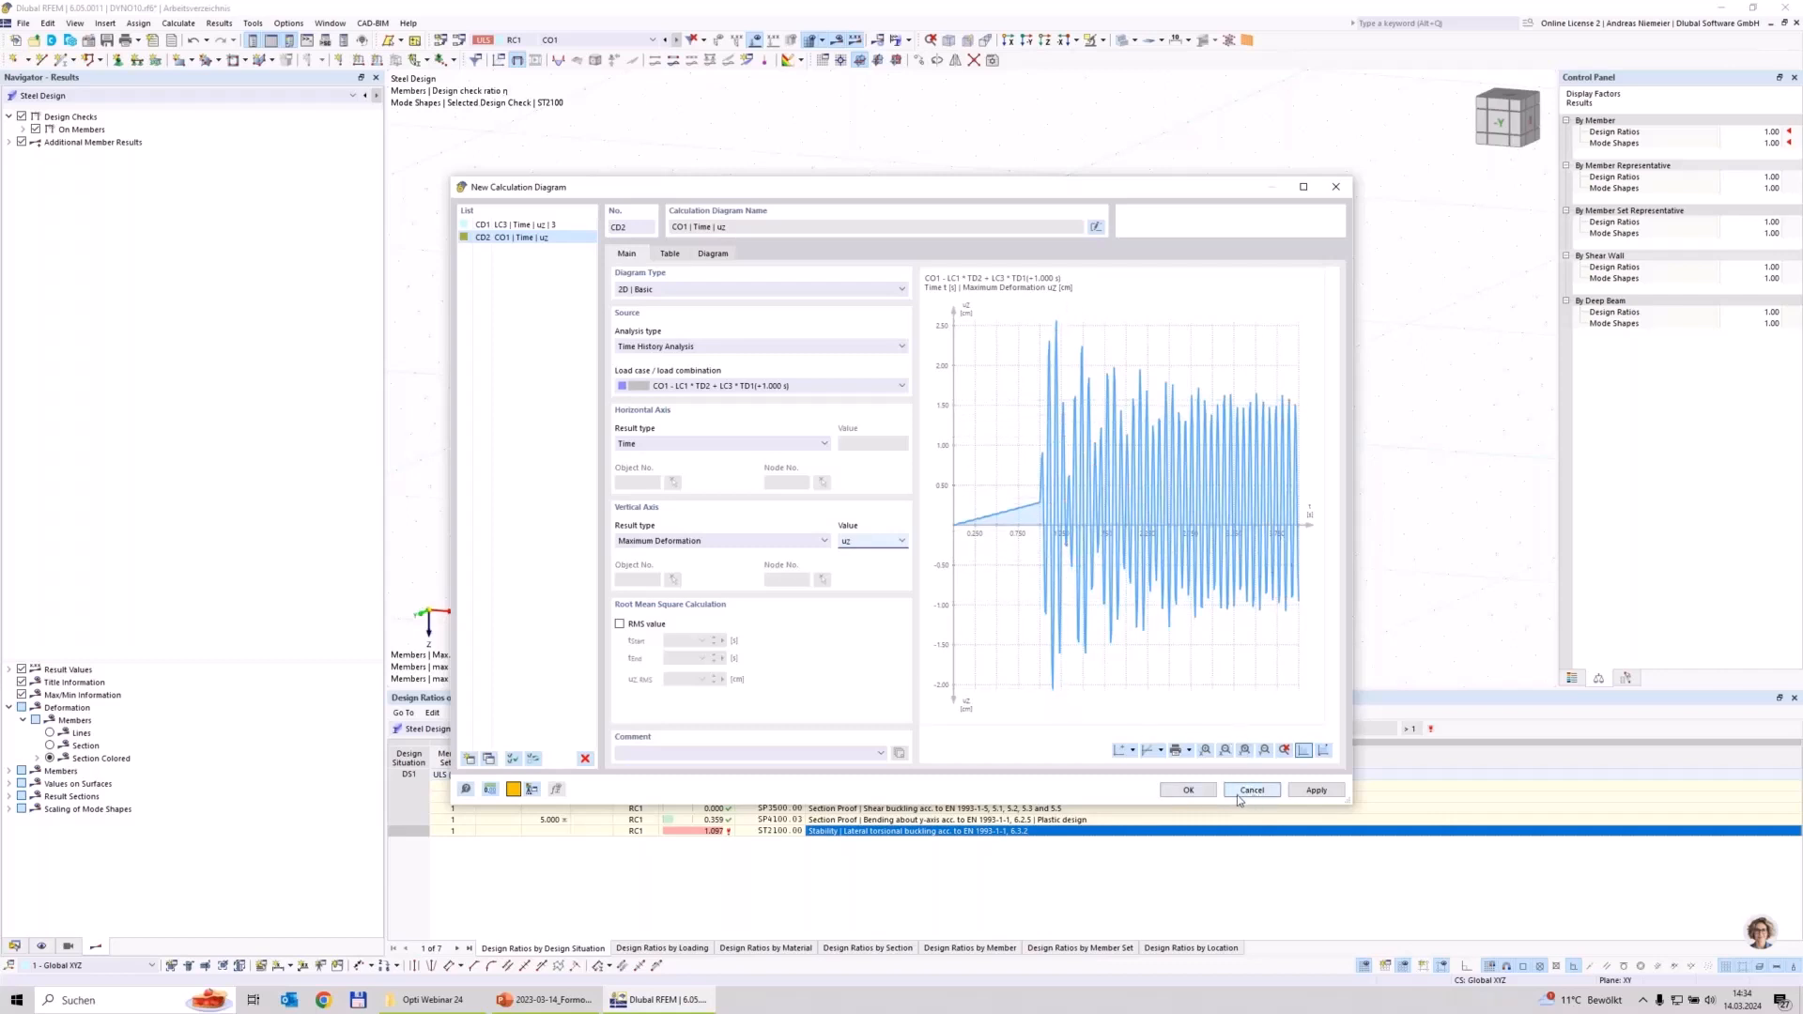
left_click(1196, 790)
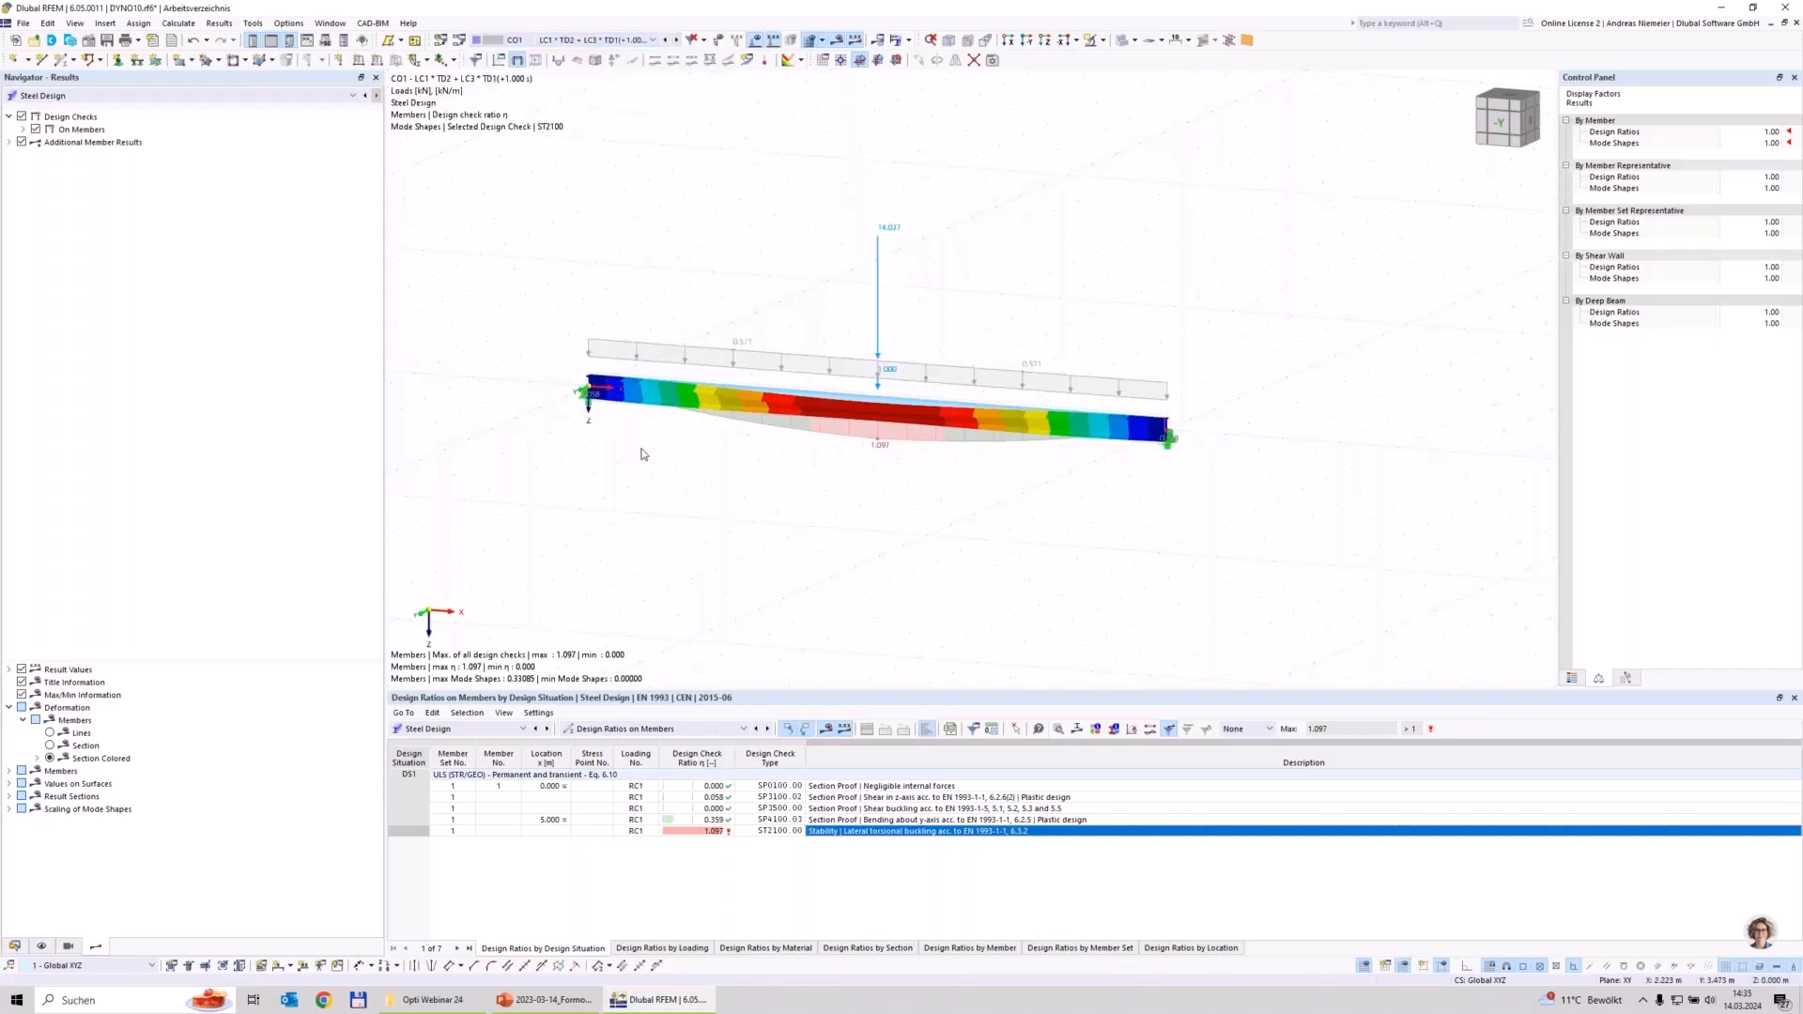
Step: View the Time History Analysis deformations of load combination CO1, and hide the results on the beam
left_click(105, 96)
left_click(103, 108)
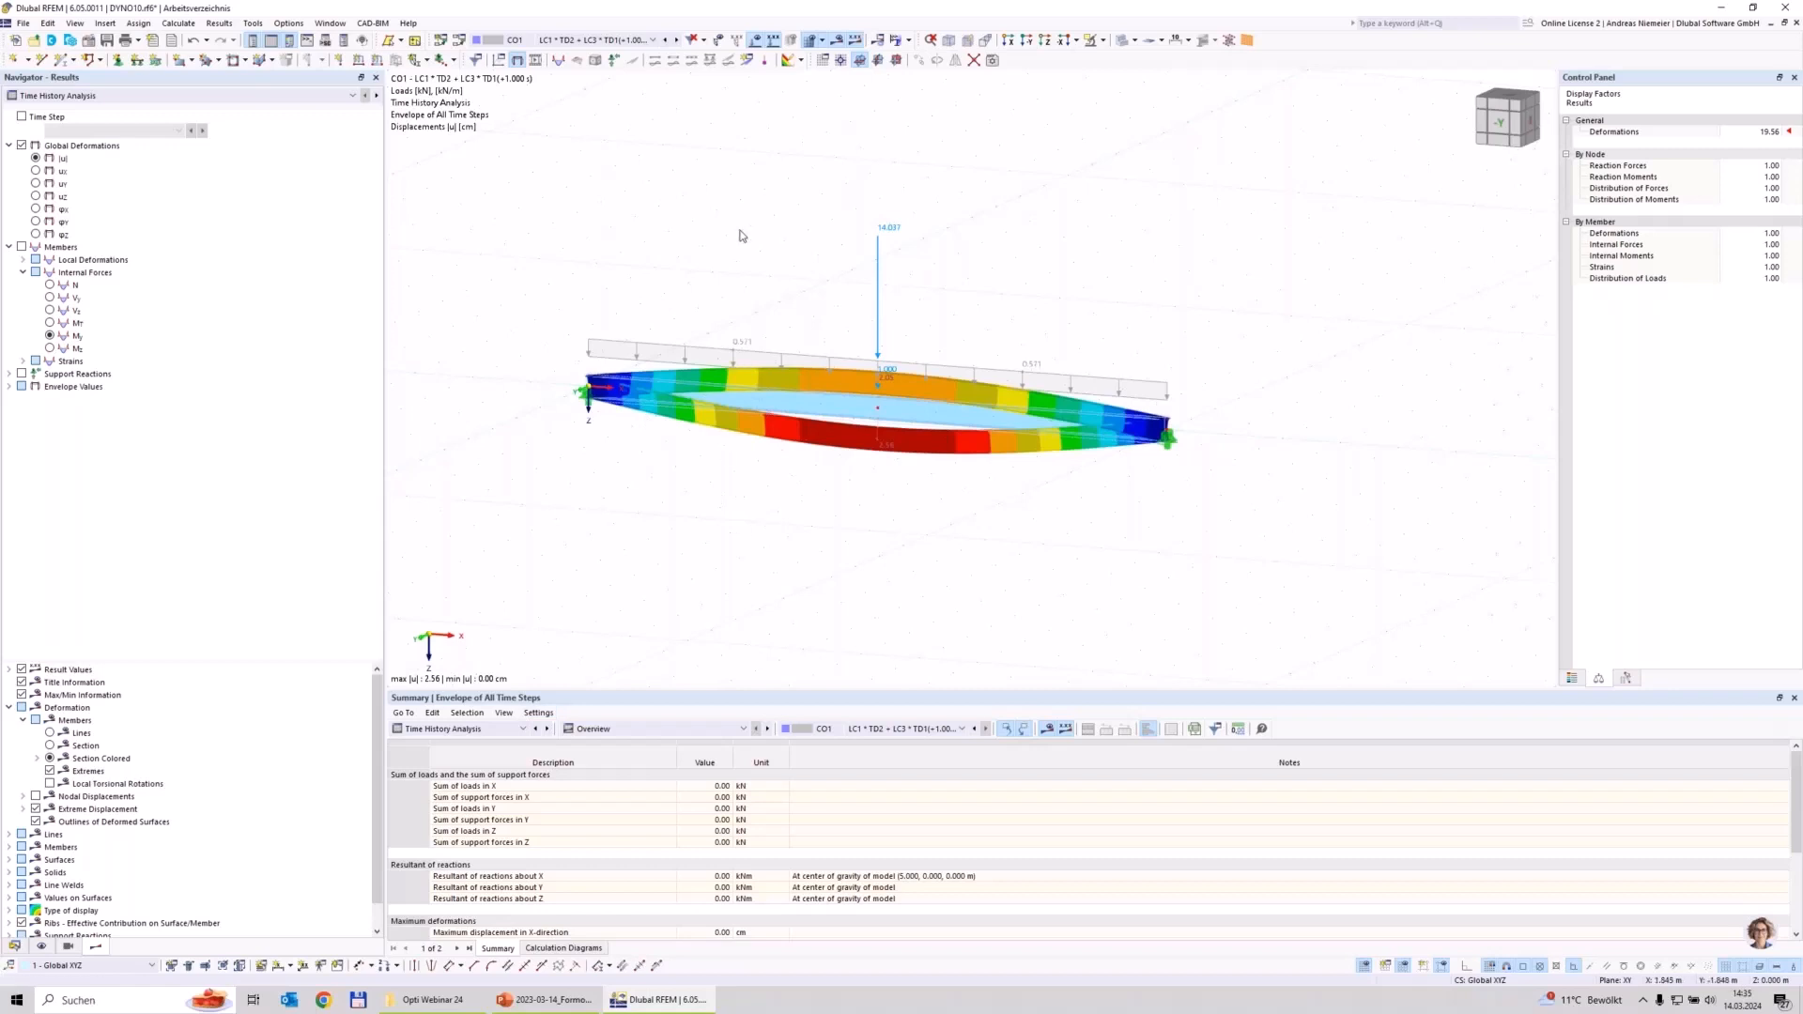
left_click(837, 41)
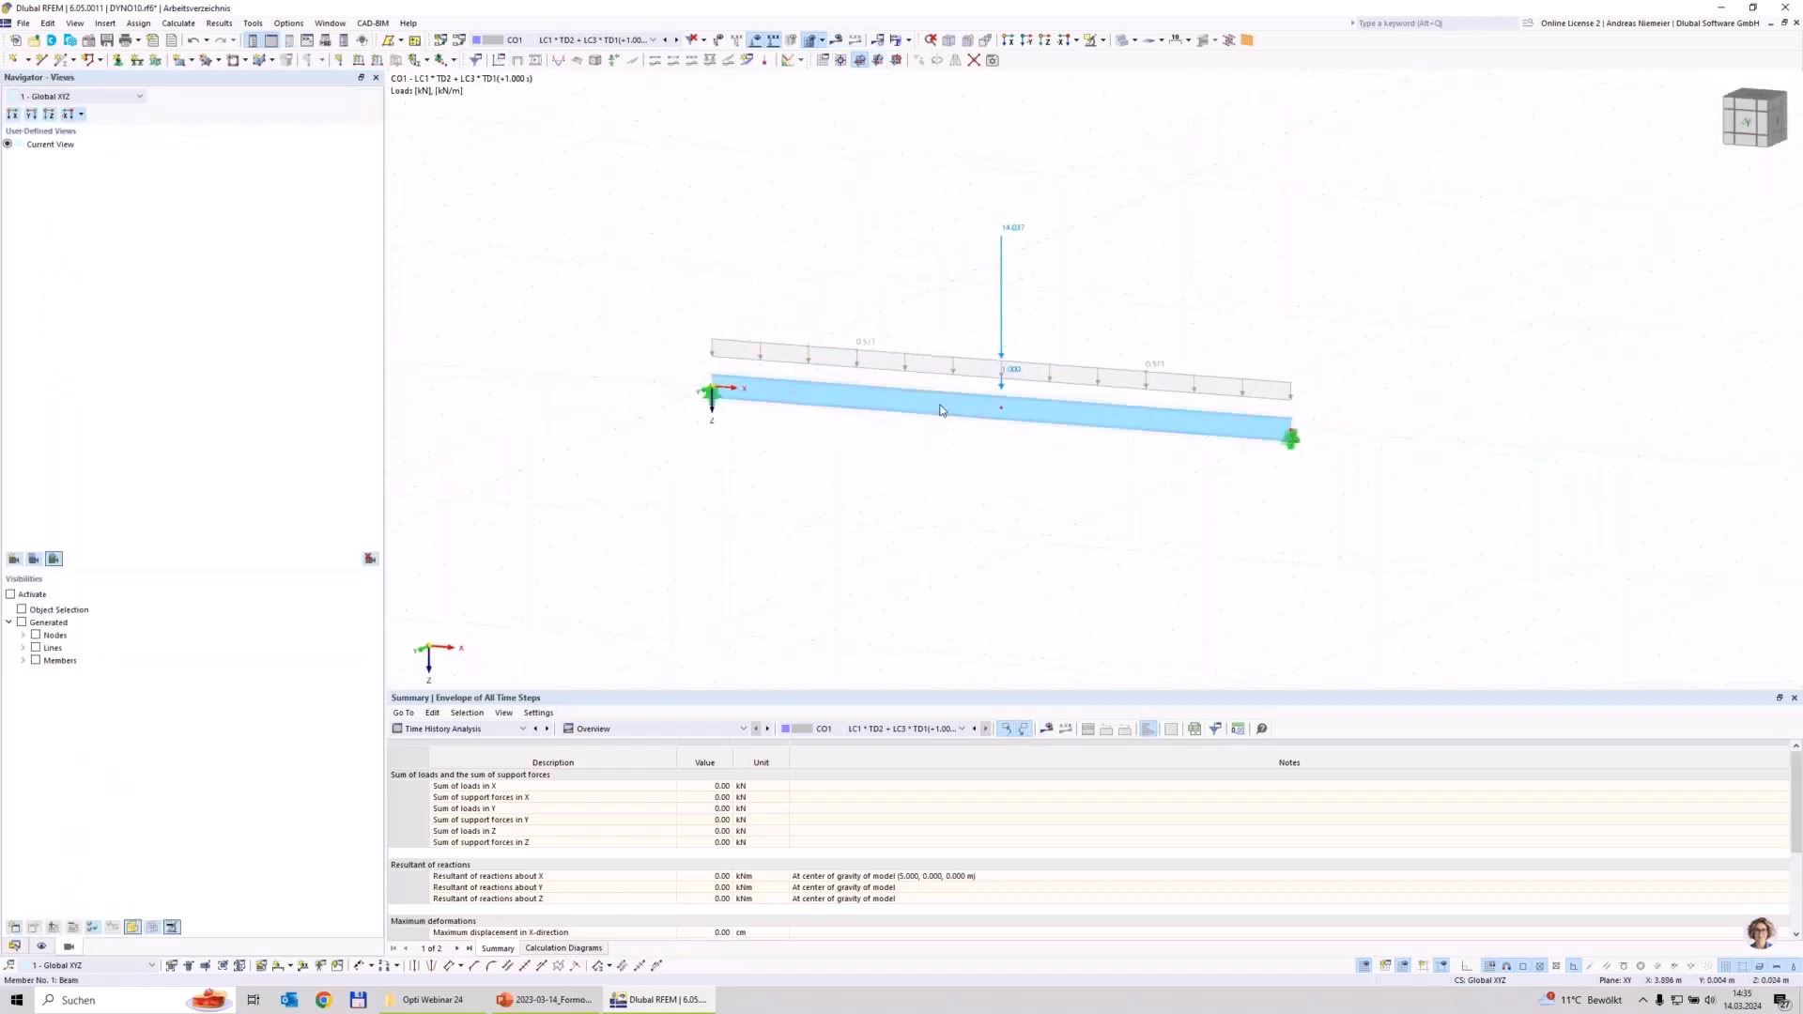
Step: Divide both beam members using 4 intermediate nodes each
right_click(1036, 414)
mouse_move(1090, 459)
mouse_move(1456, 579)
left_click(1644, 590)
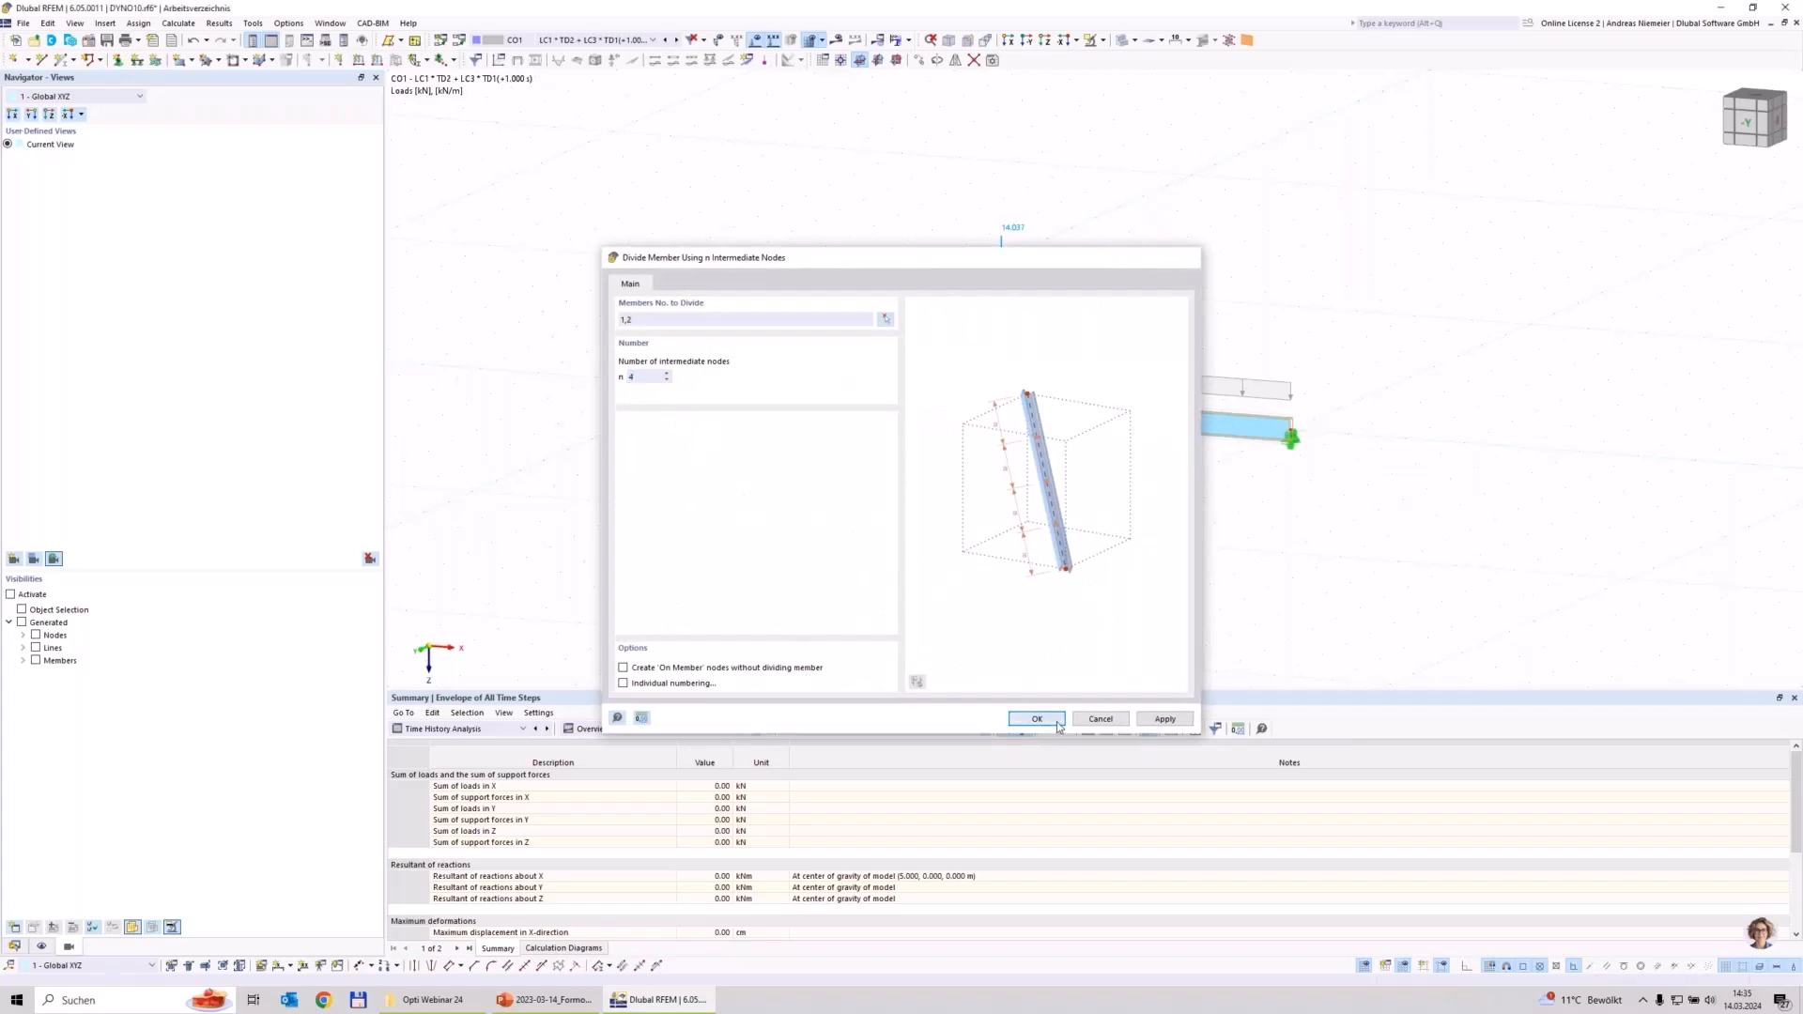
left_click(1058, 725)
Step: Add a 0.5 kN nodal force in Z to load case LC1 - Self-weight at the intermediate nodes 4-11, excluding midspan
left_click(558, 42)
left_click(526, 55)
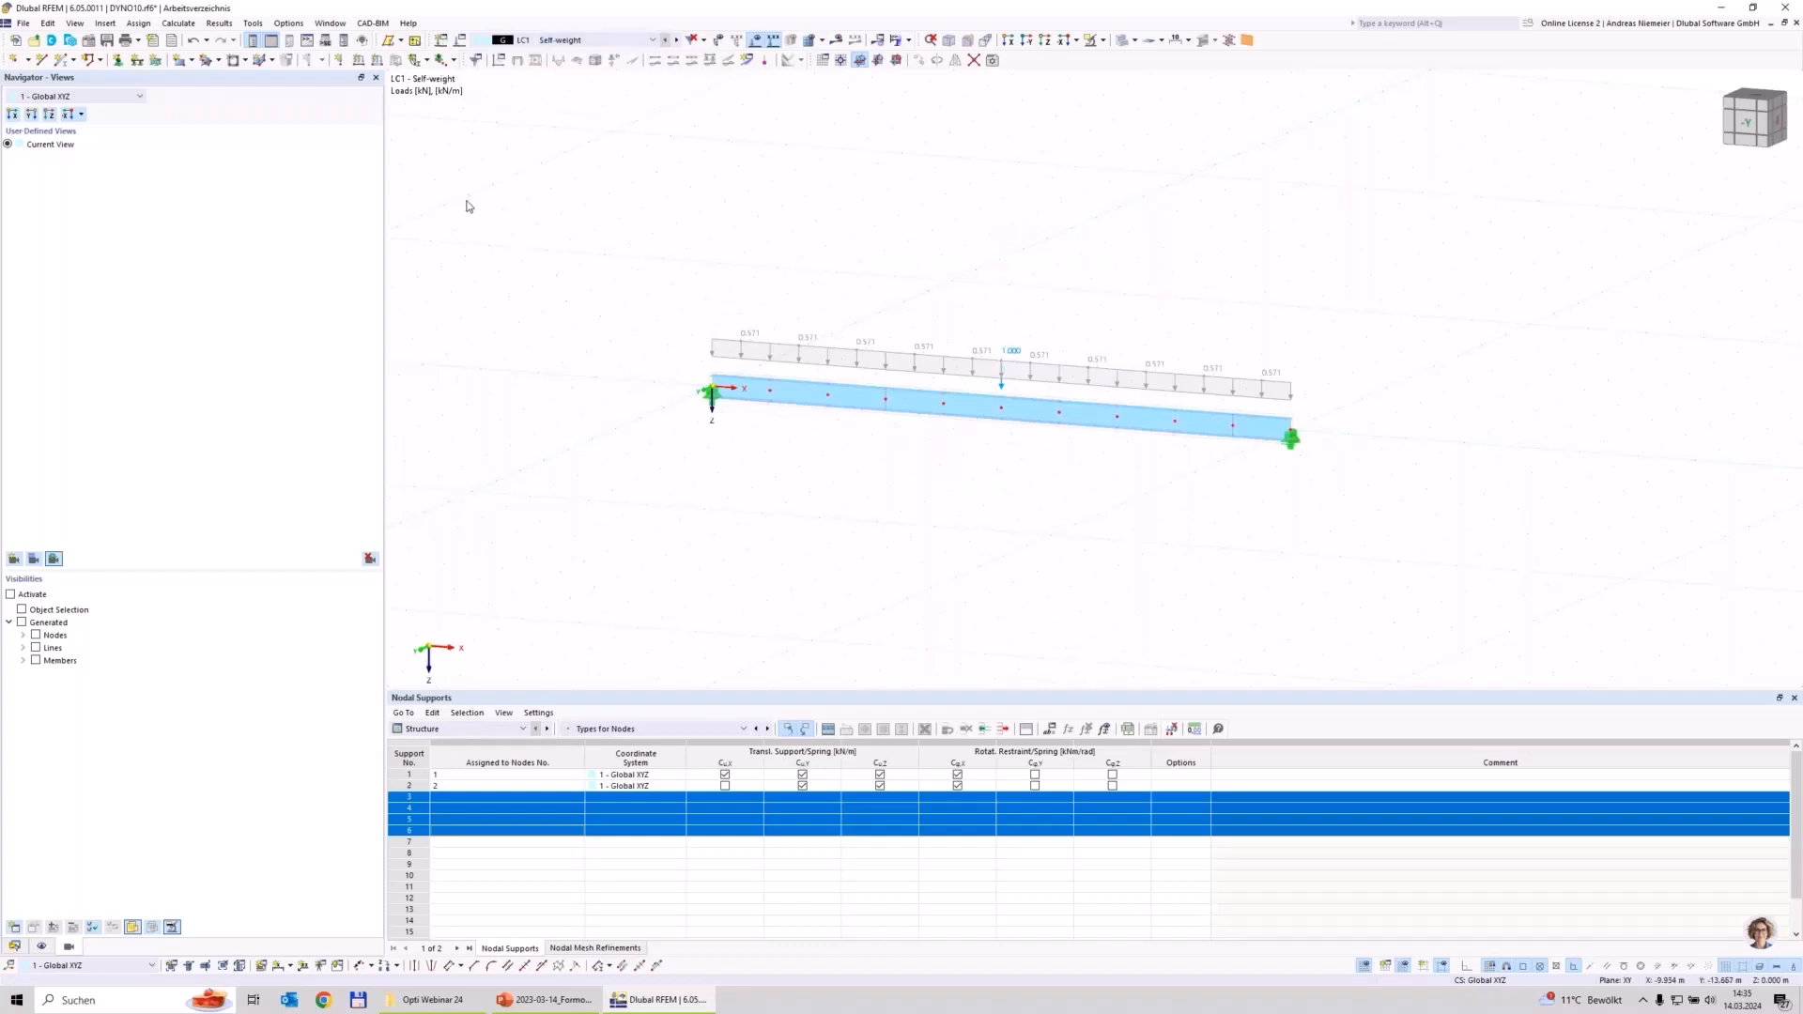
left_click(339, 62)
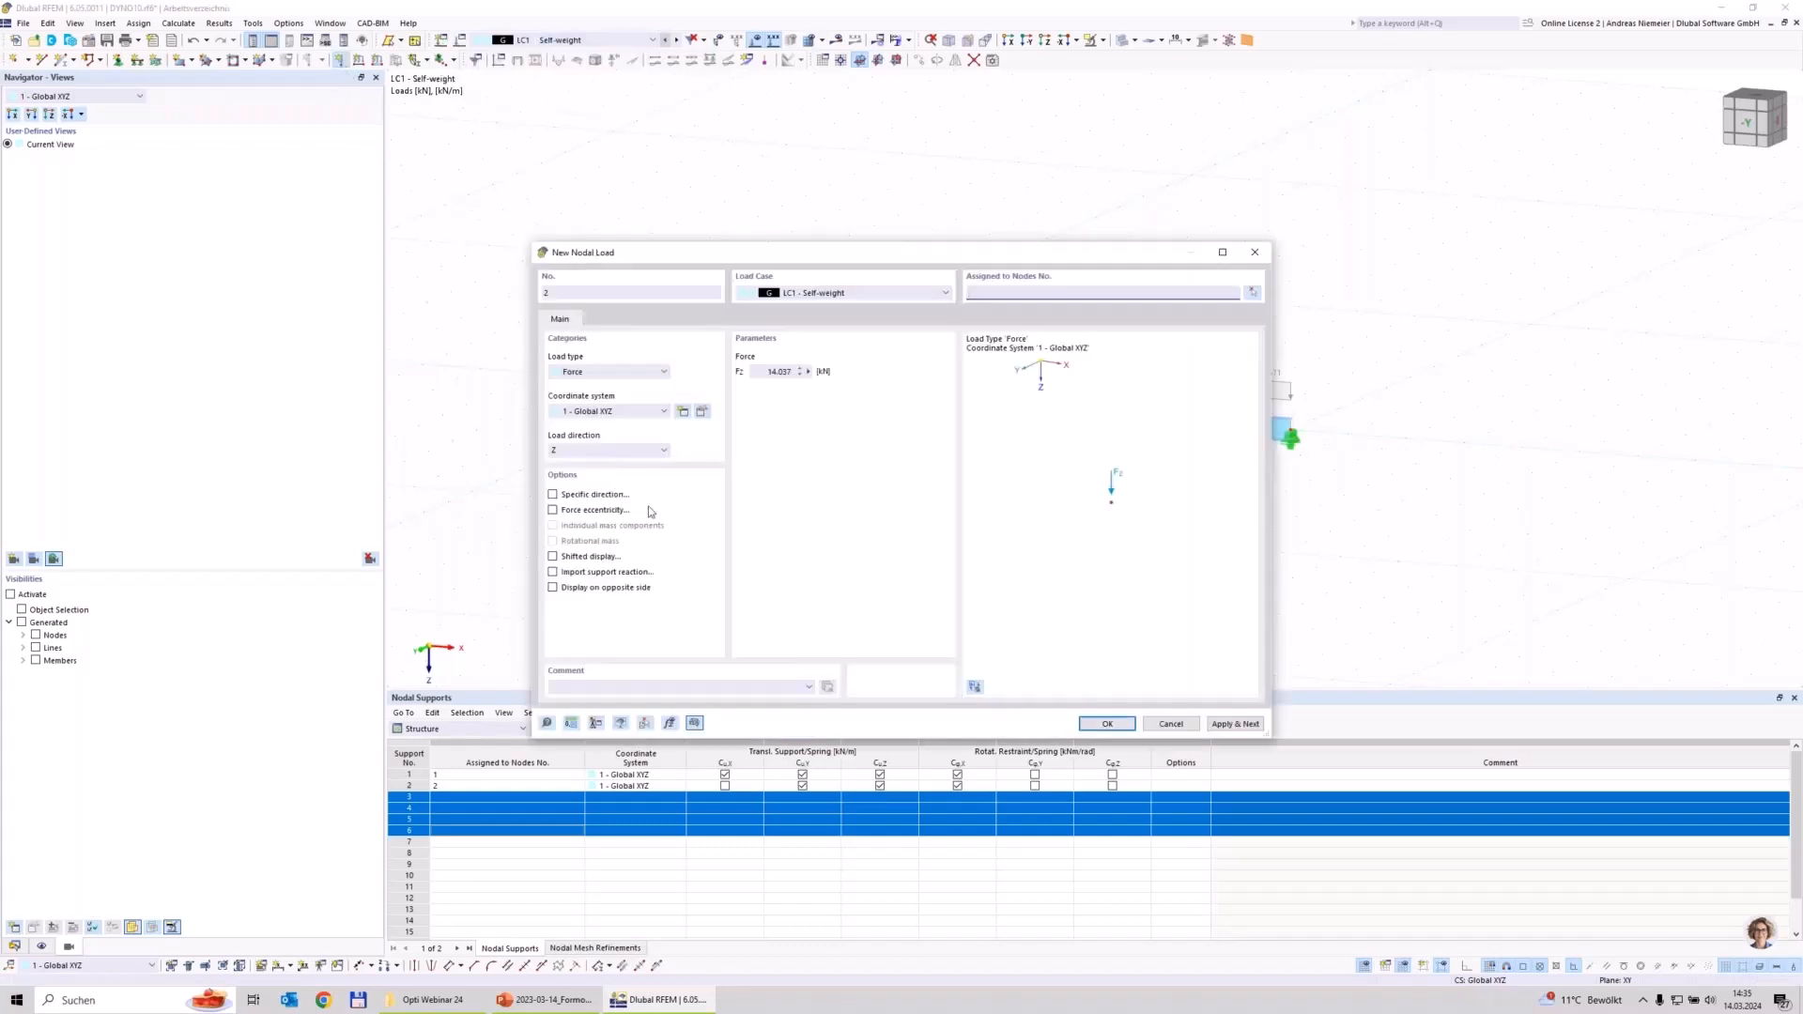
left_click(765, 374)
double_click(766, 372)
type("0")
type(",5")
left_click(1104, 723)
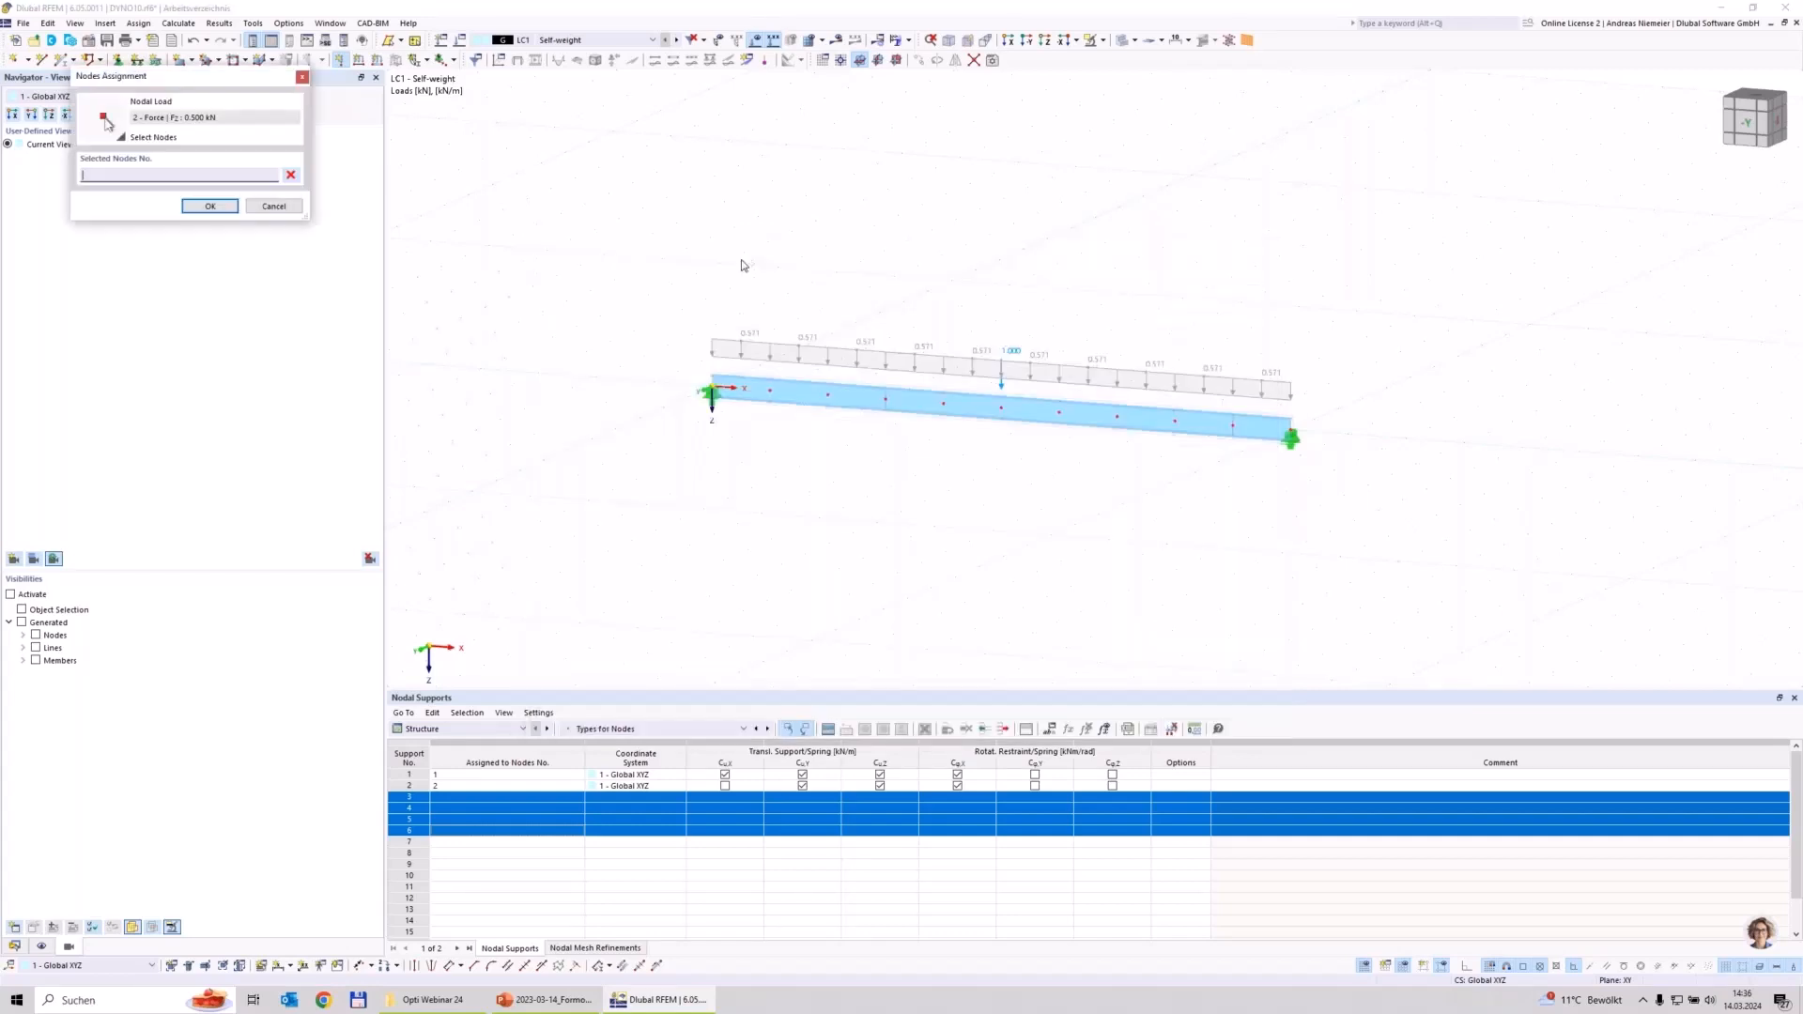
left_click_drag(921, 470, 982, 476)
left_click_drag(1030, 294, 1261, 495)
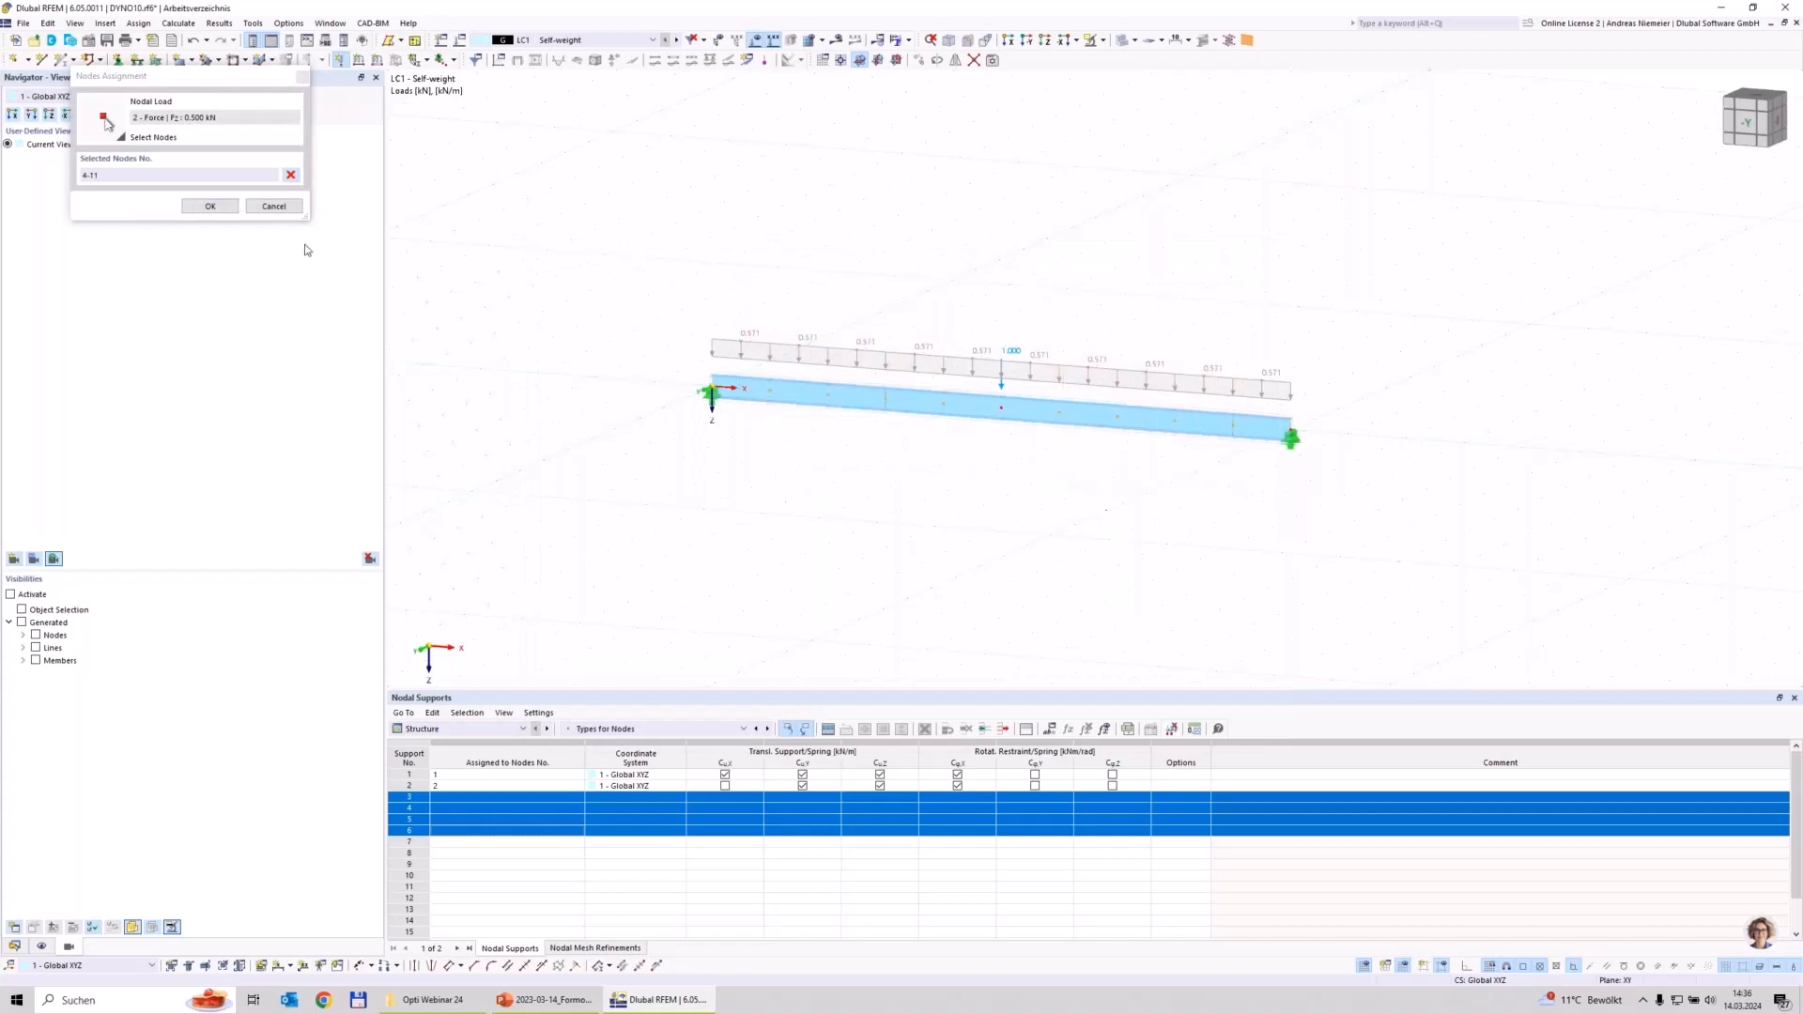
left_click(209, 205)
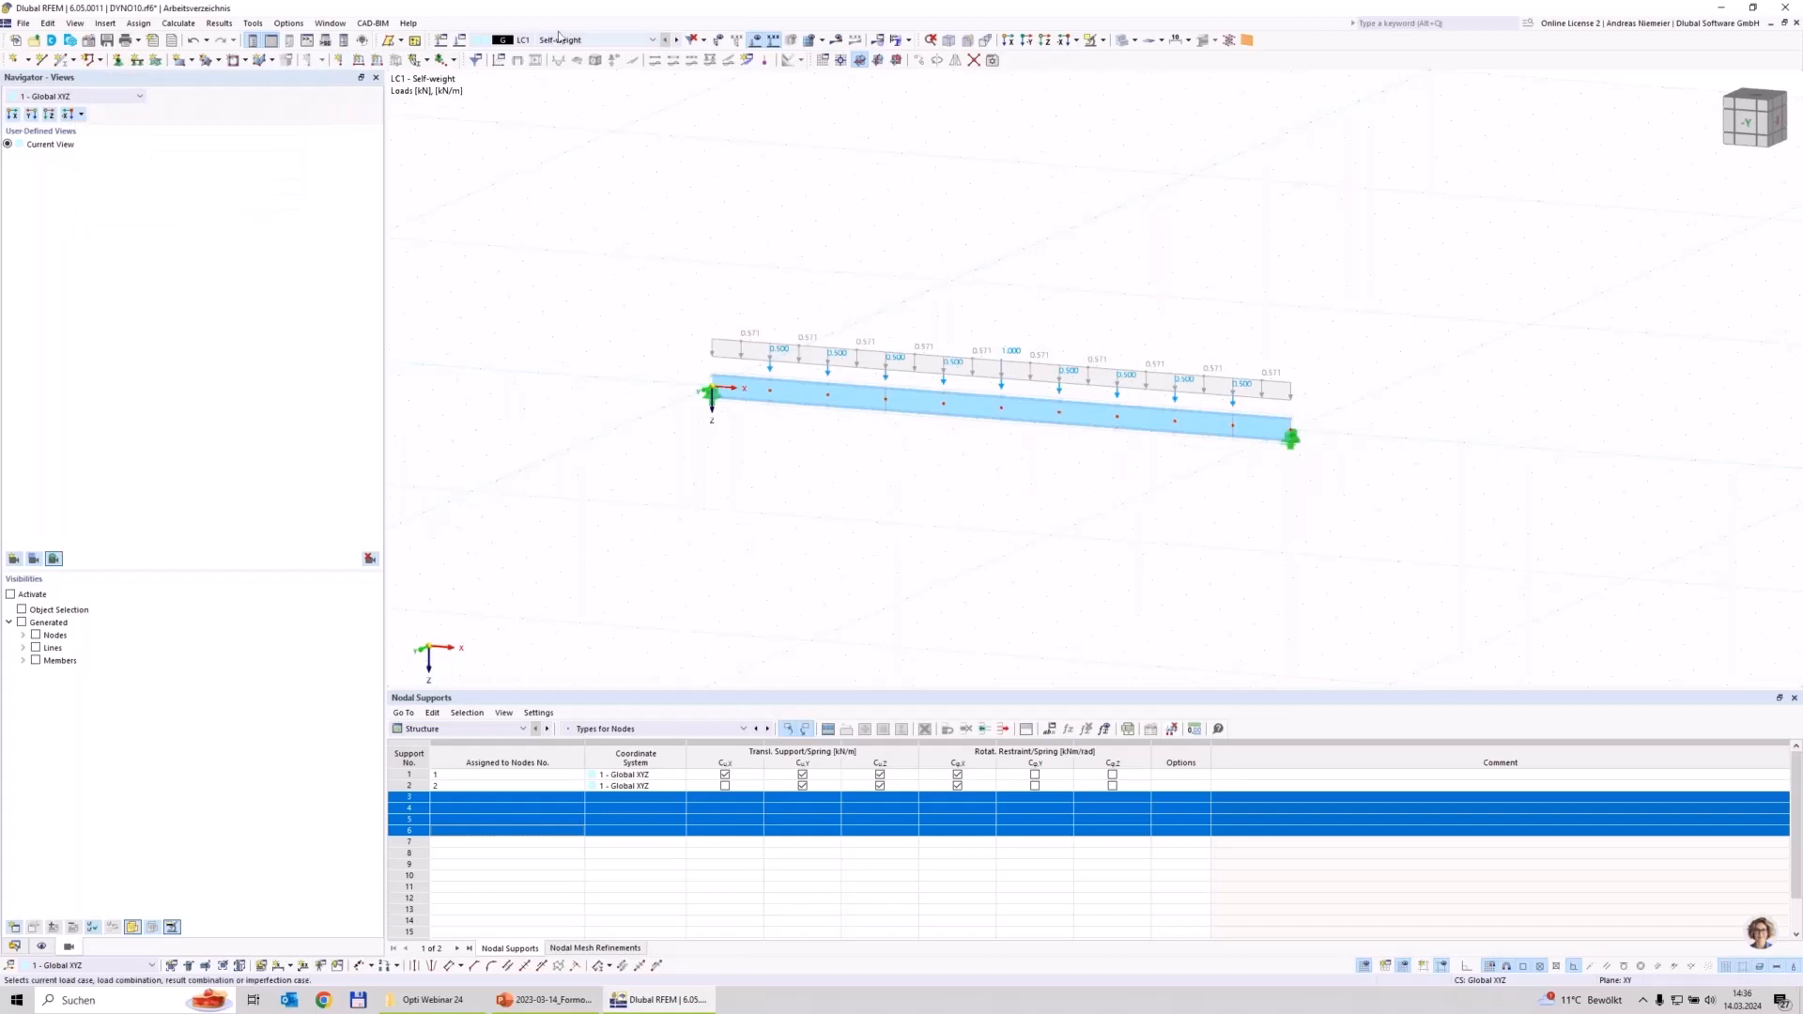
Step: Calculate the model and display load combination CO1 with the self-weight loads hidden
left_click(894, 39)
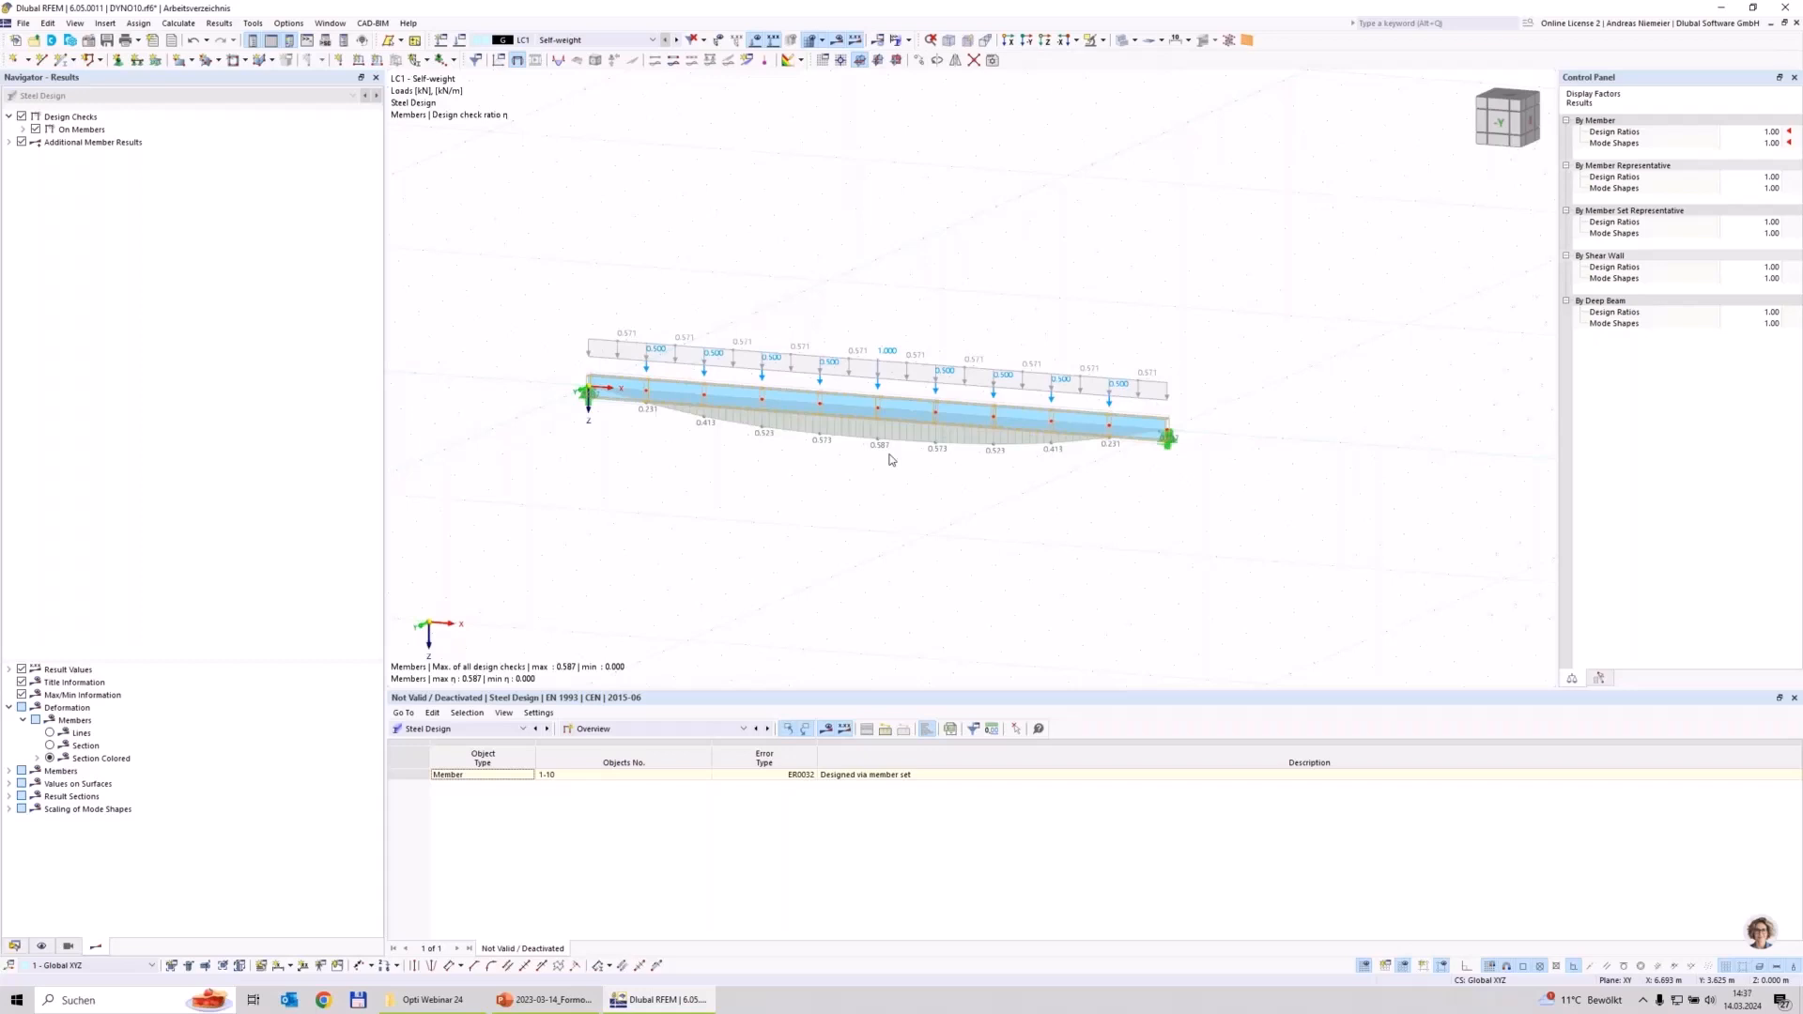
left_click(631, 41)
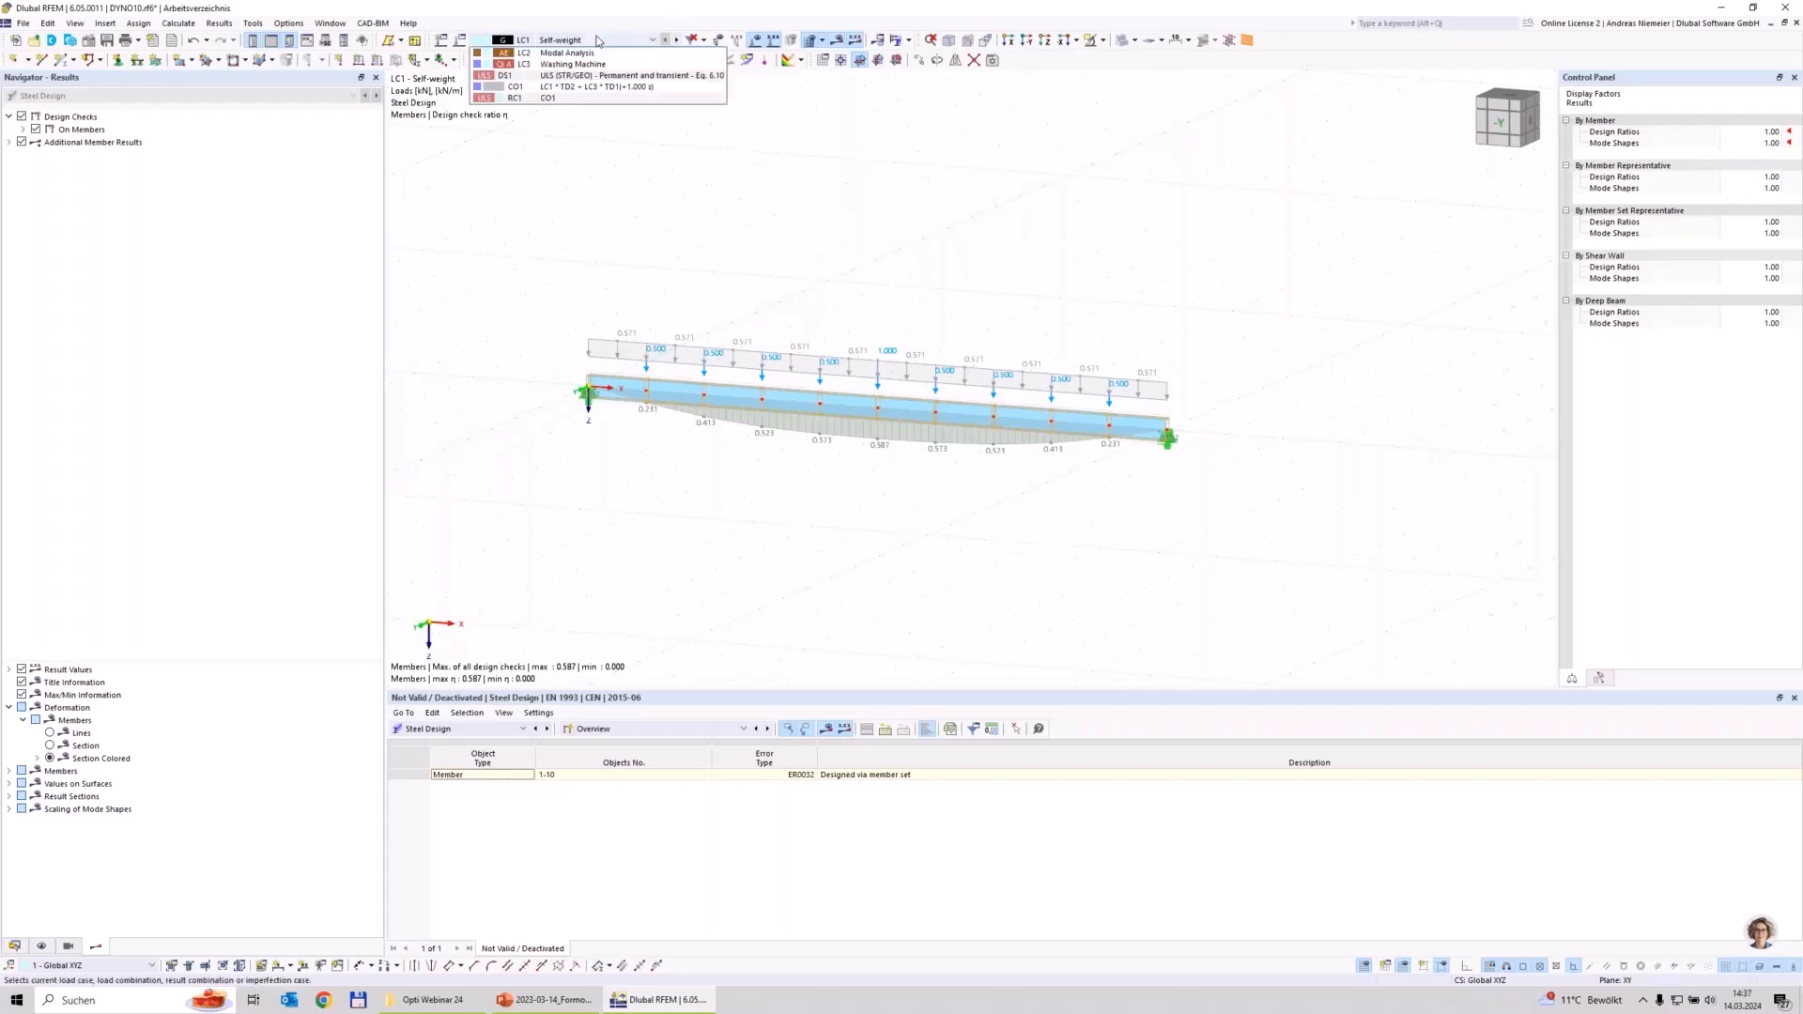
left_click(585, 110)
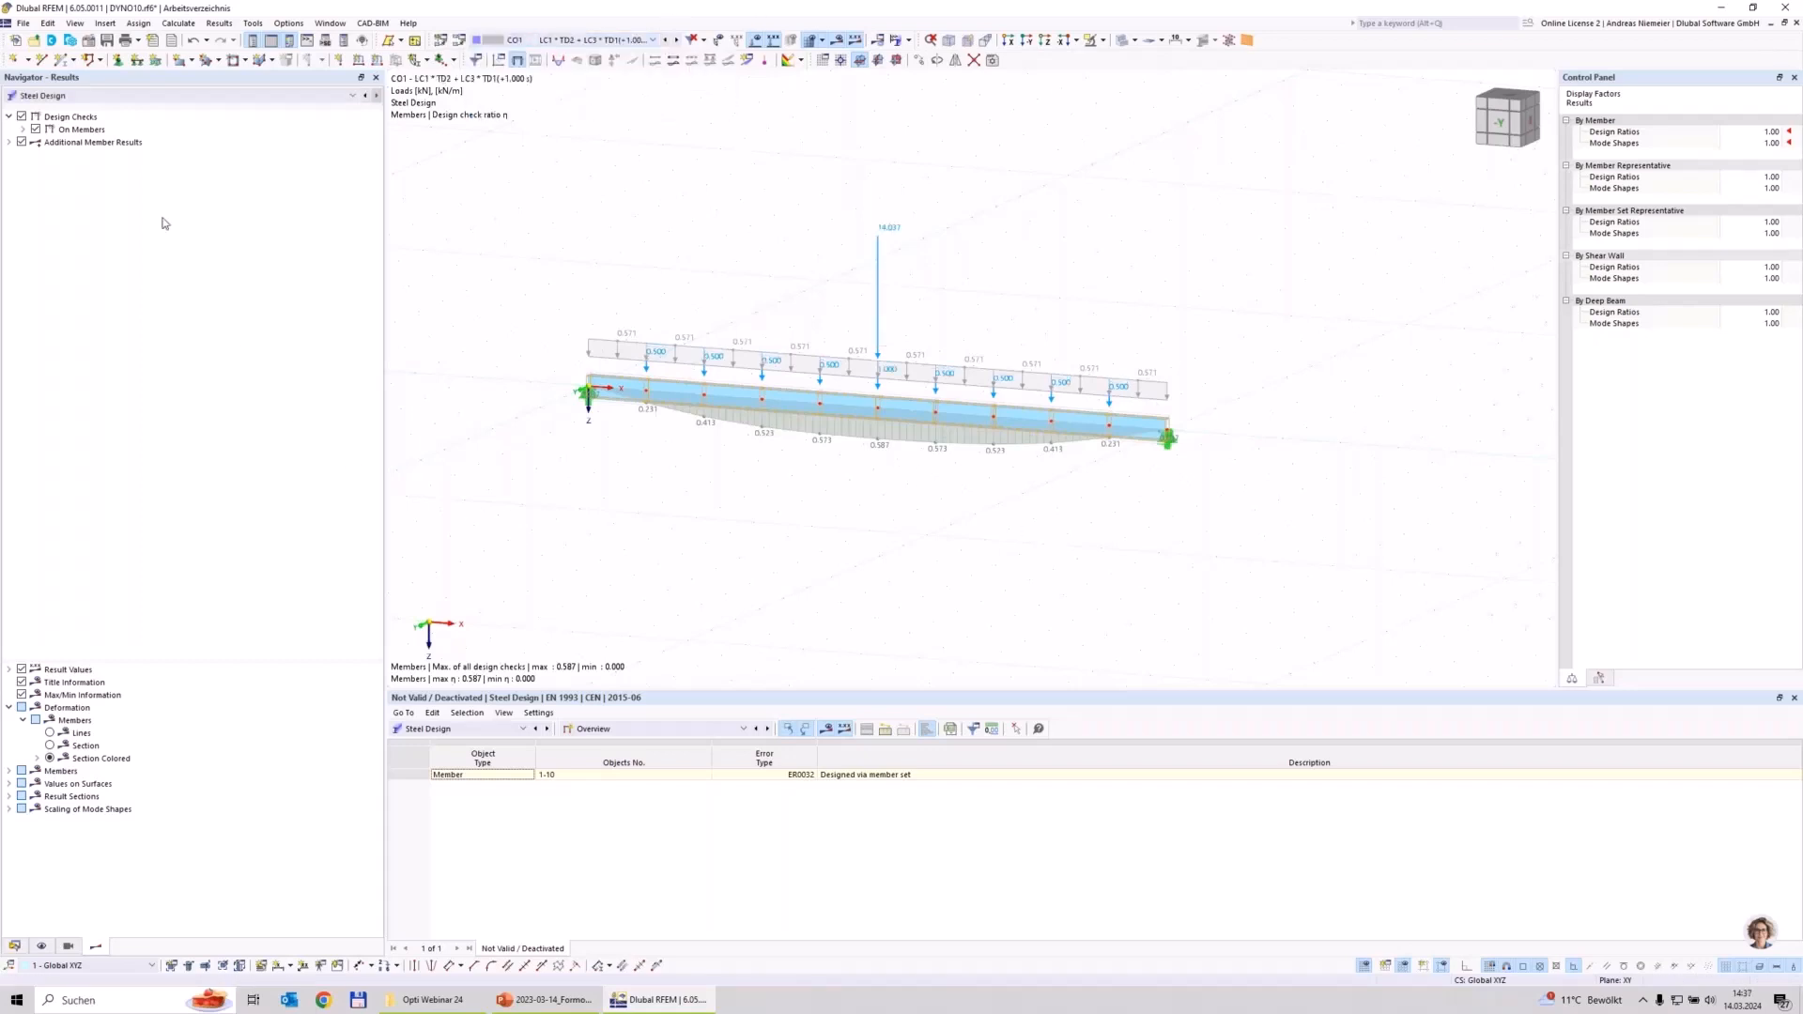
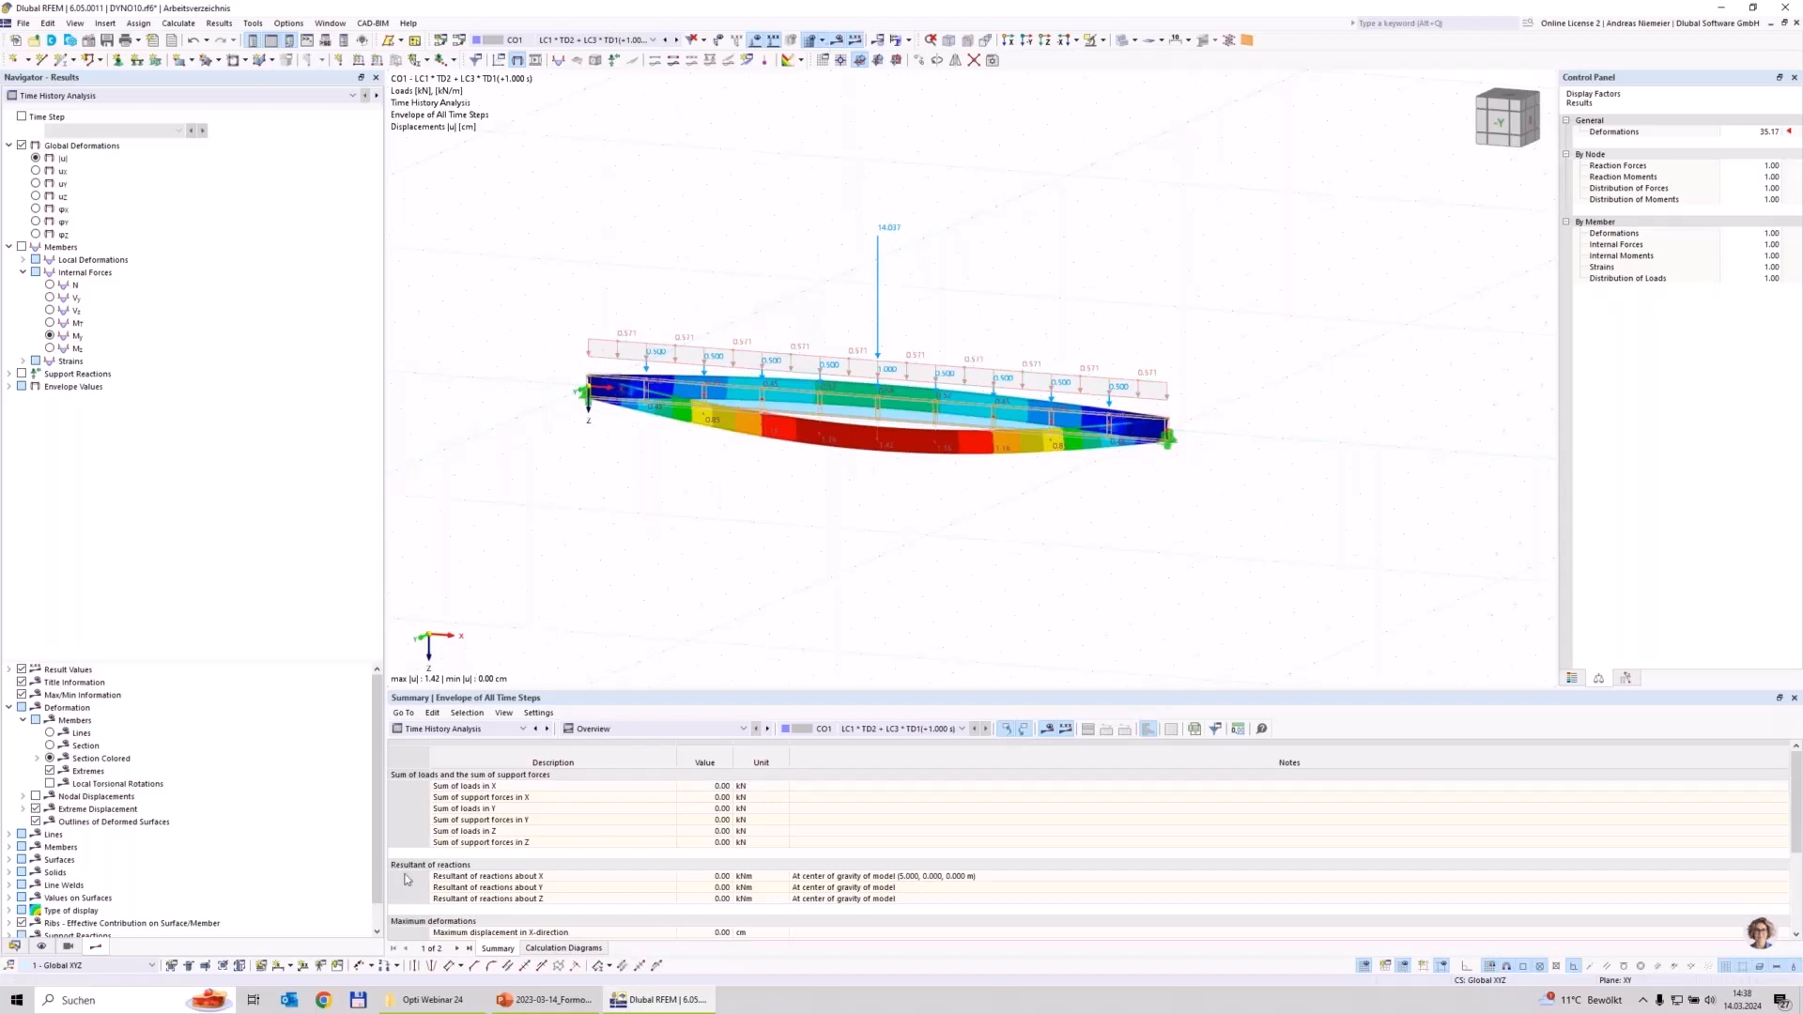
left_click(41, 946)
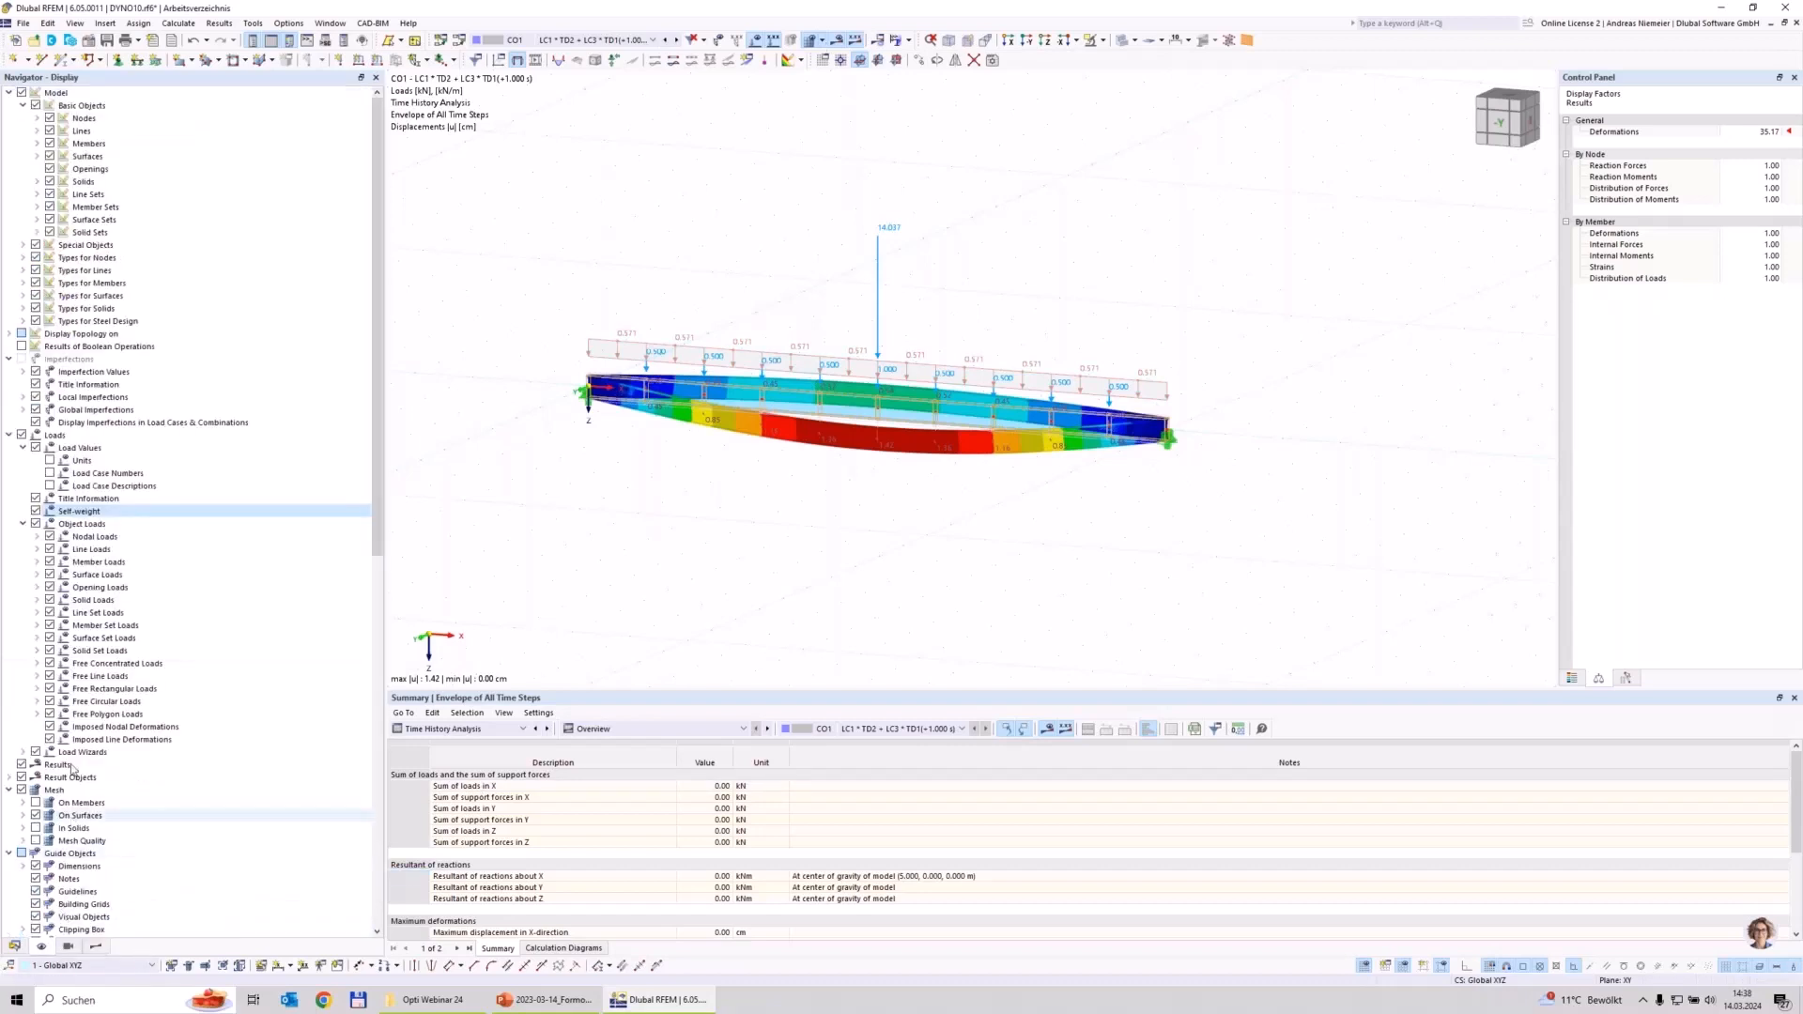
left_click(36, 512)
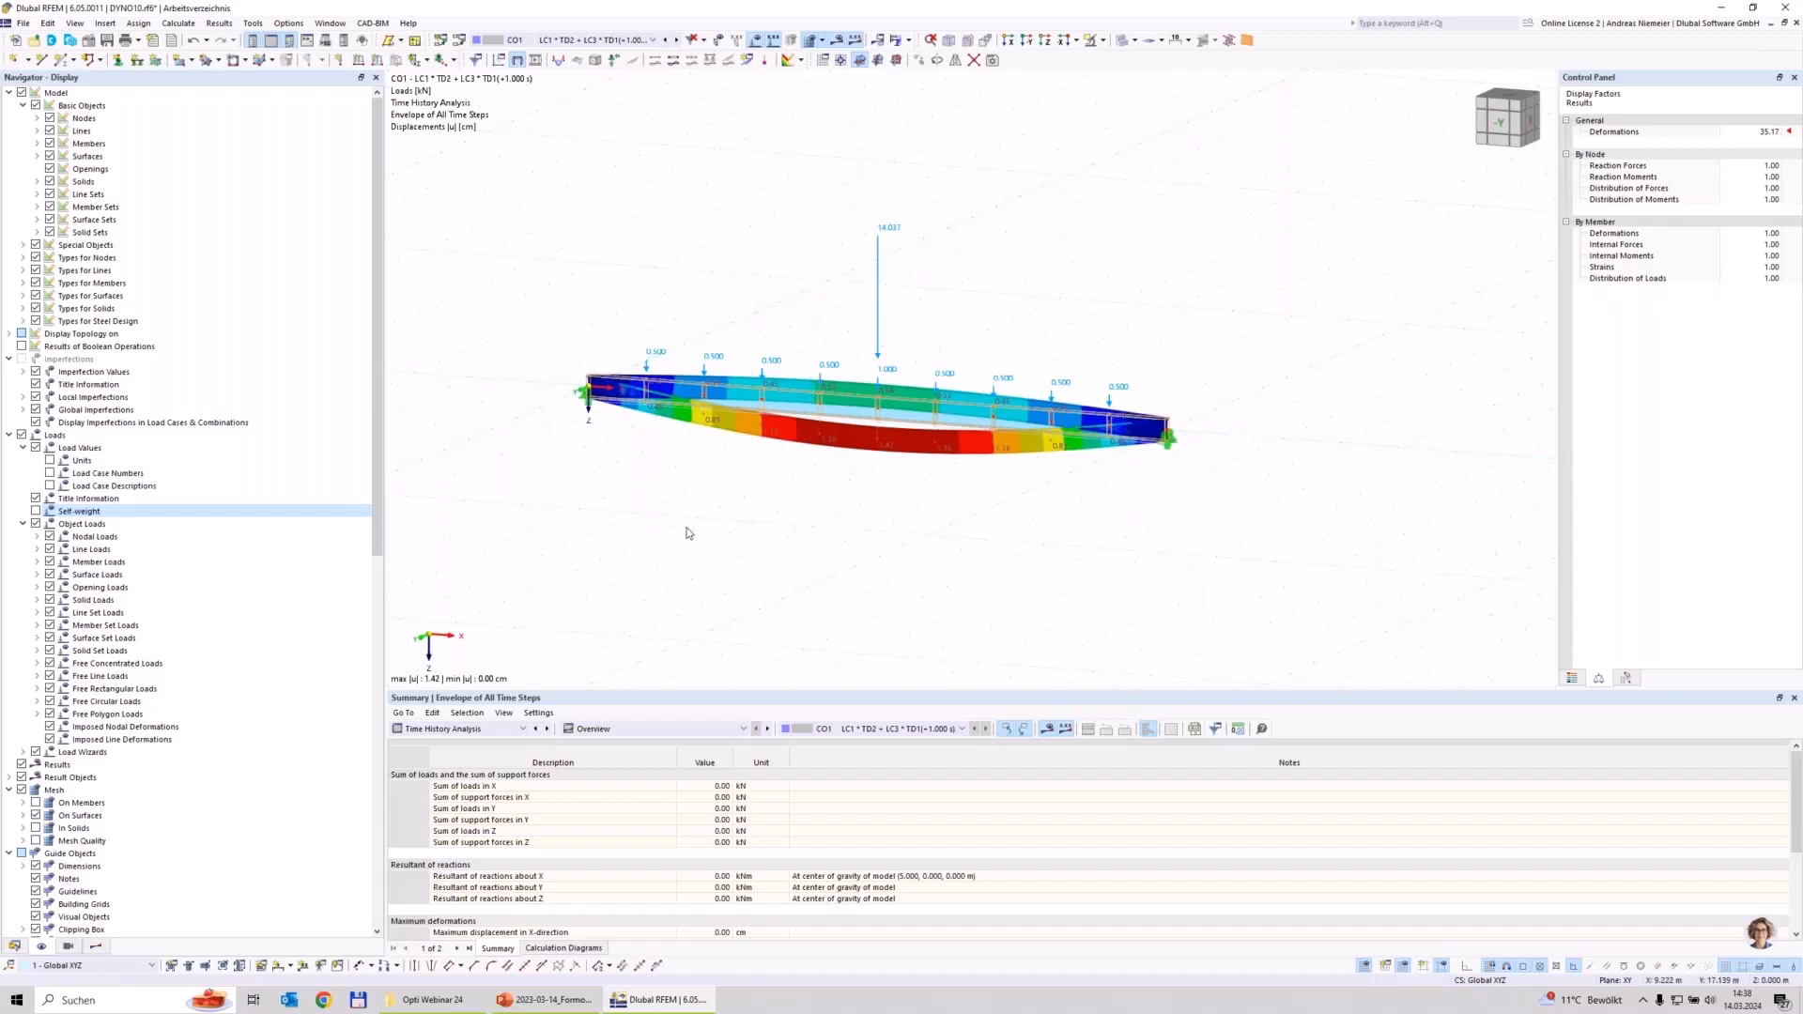
Step: Open the global parameters from the structure table and add a third parameter named M
left_click(456, 729)
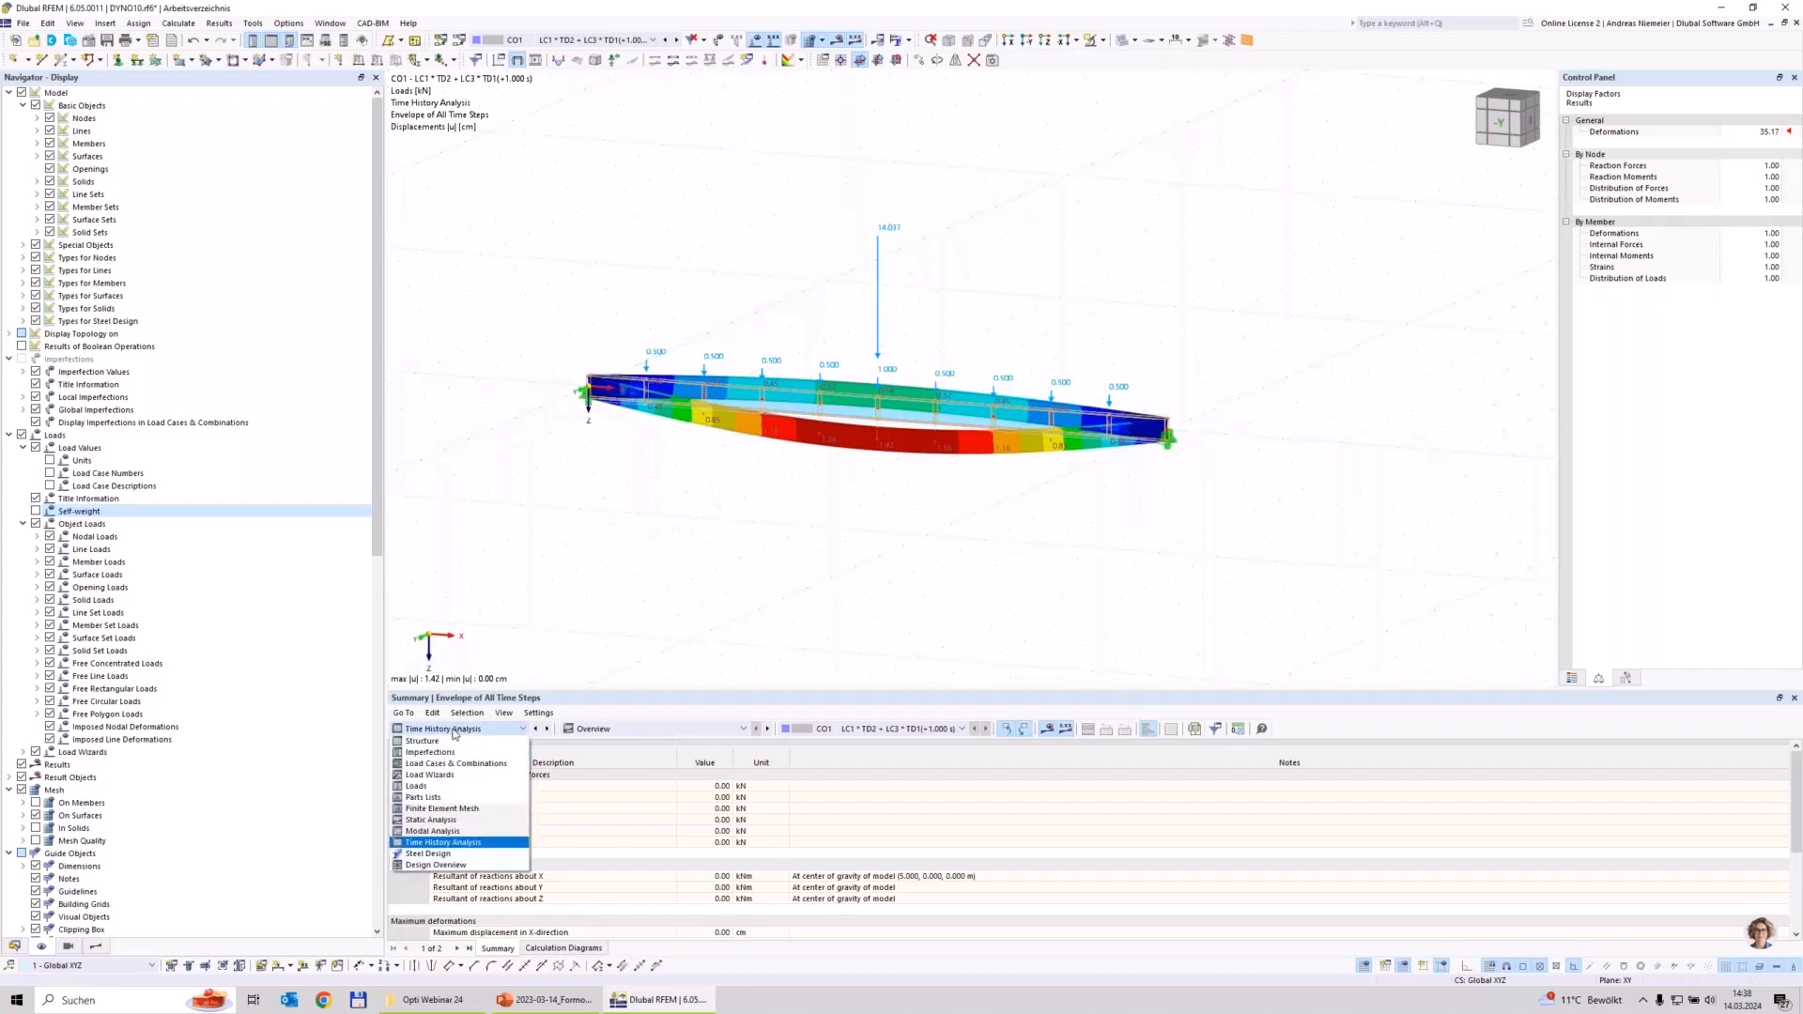
left_click(423, 738)
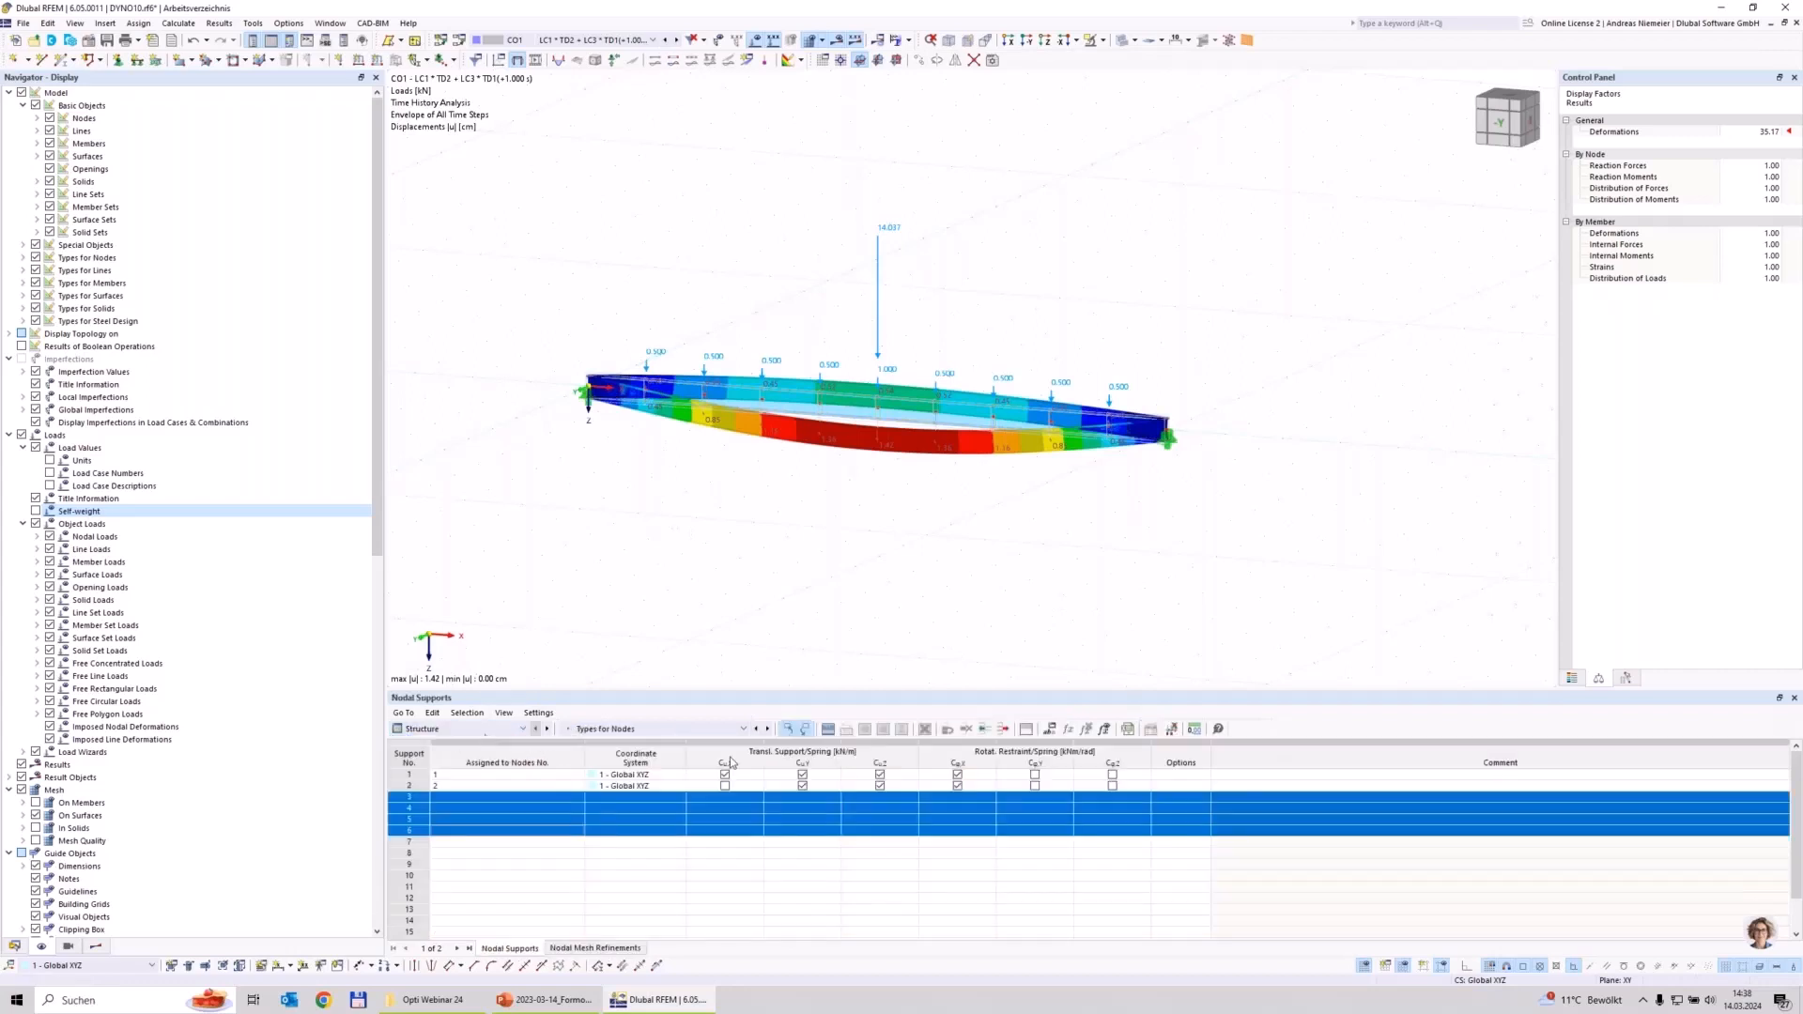
left_click(1052, 731)
left_click(592, 281)
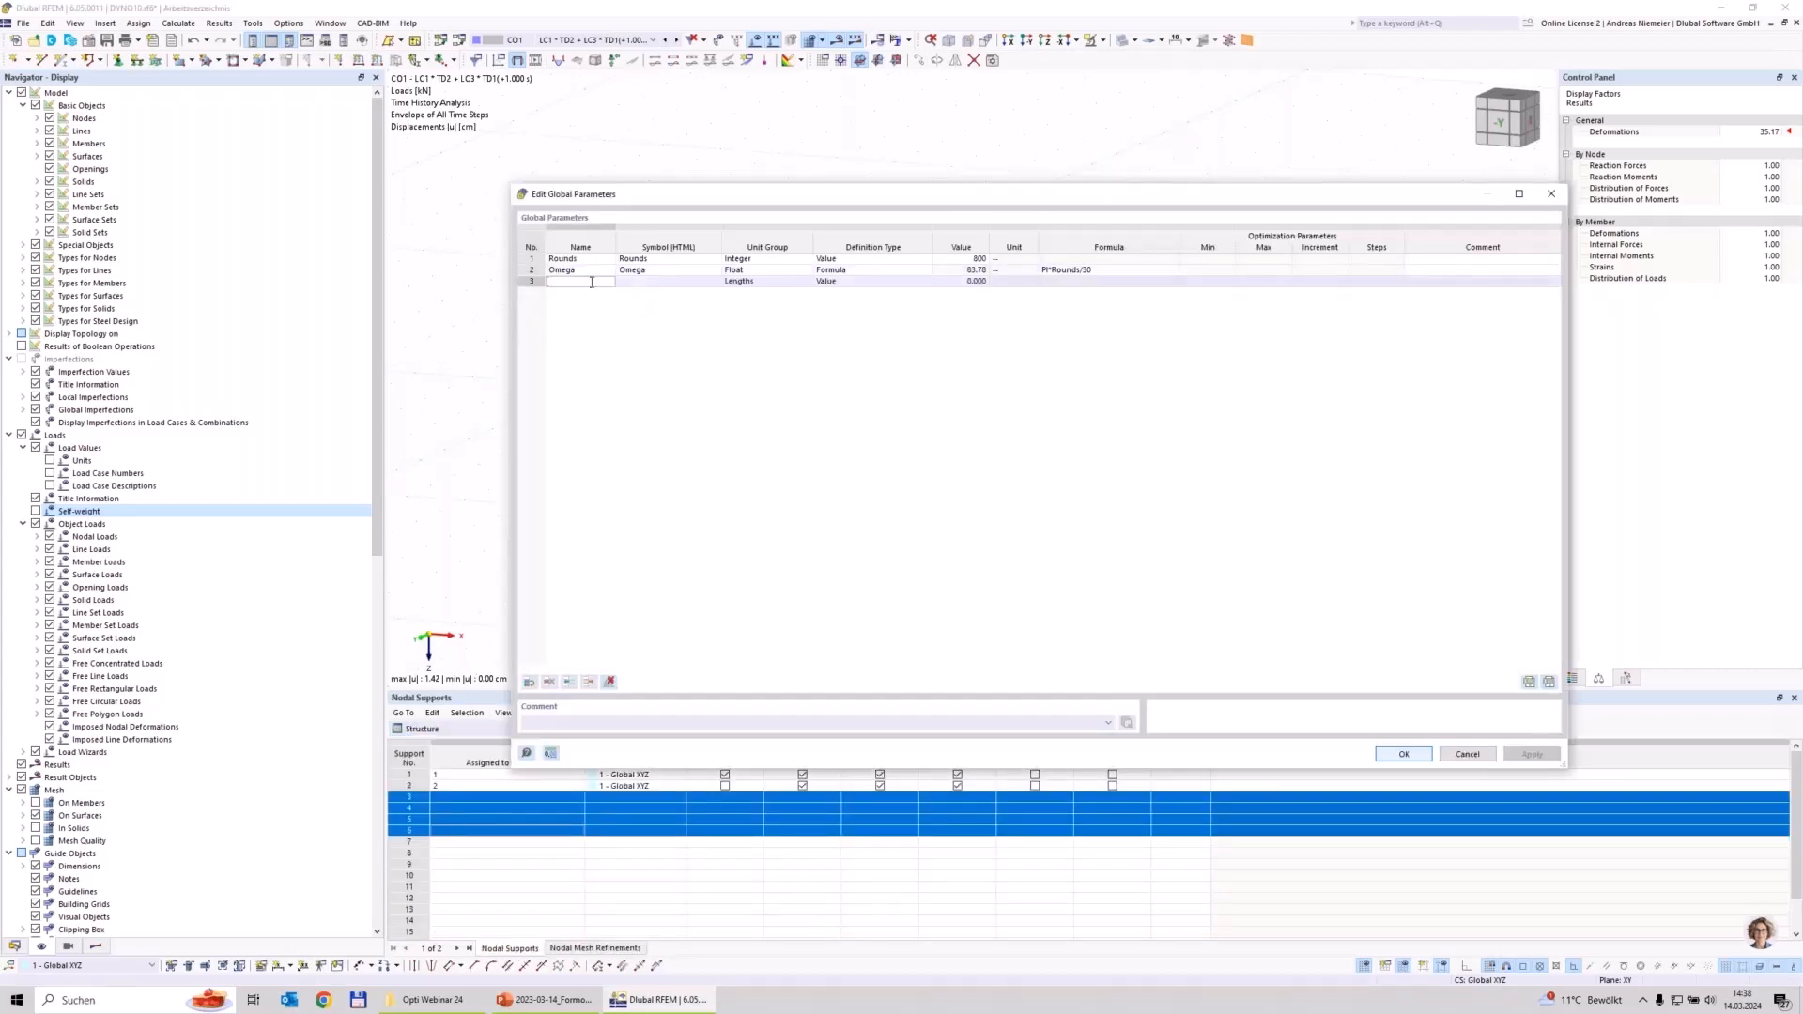
type("M")
key("Tab")
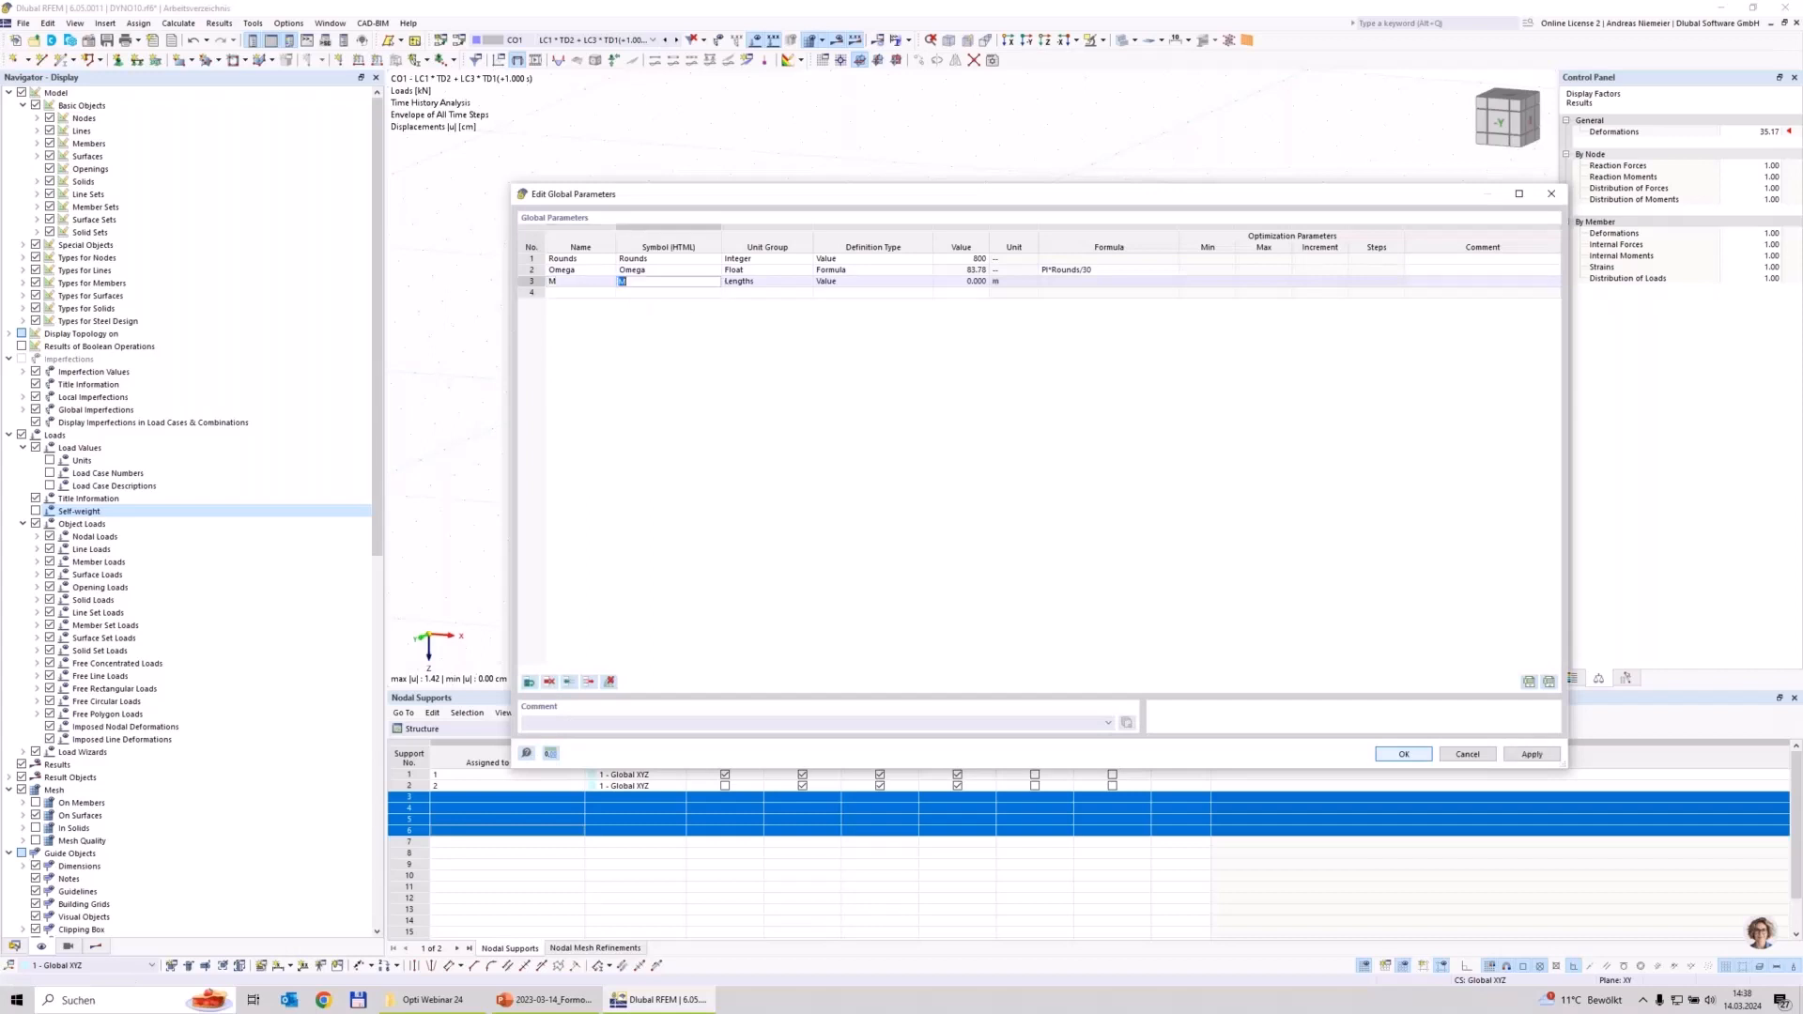
Step: Define parameter M with the unit group Forces and a value of 0.8 kN
left_click(750, 281)
left_click(806, 282)
scroll(820, 551, "down", 12)
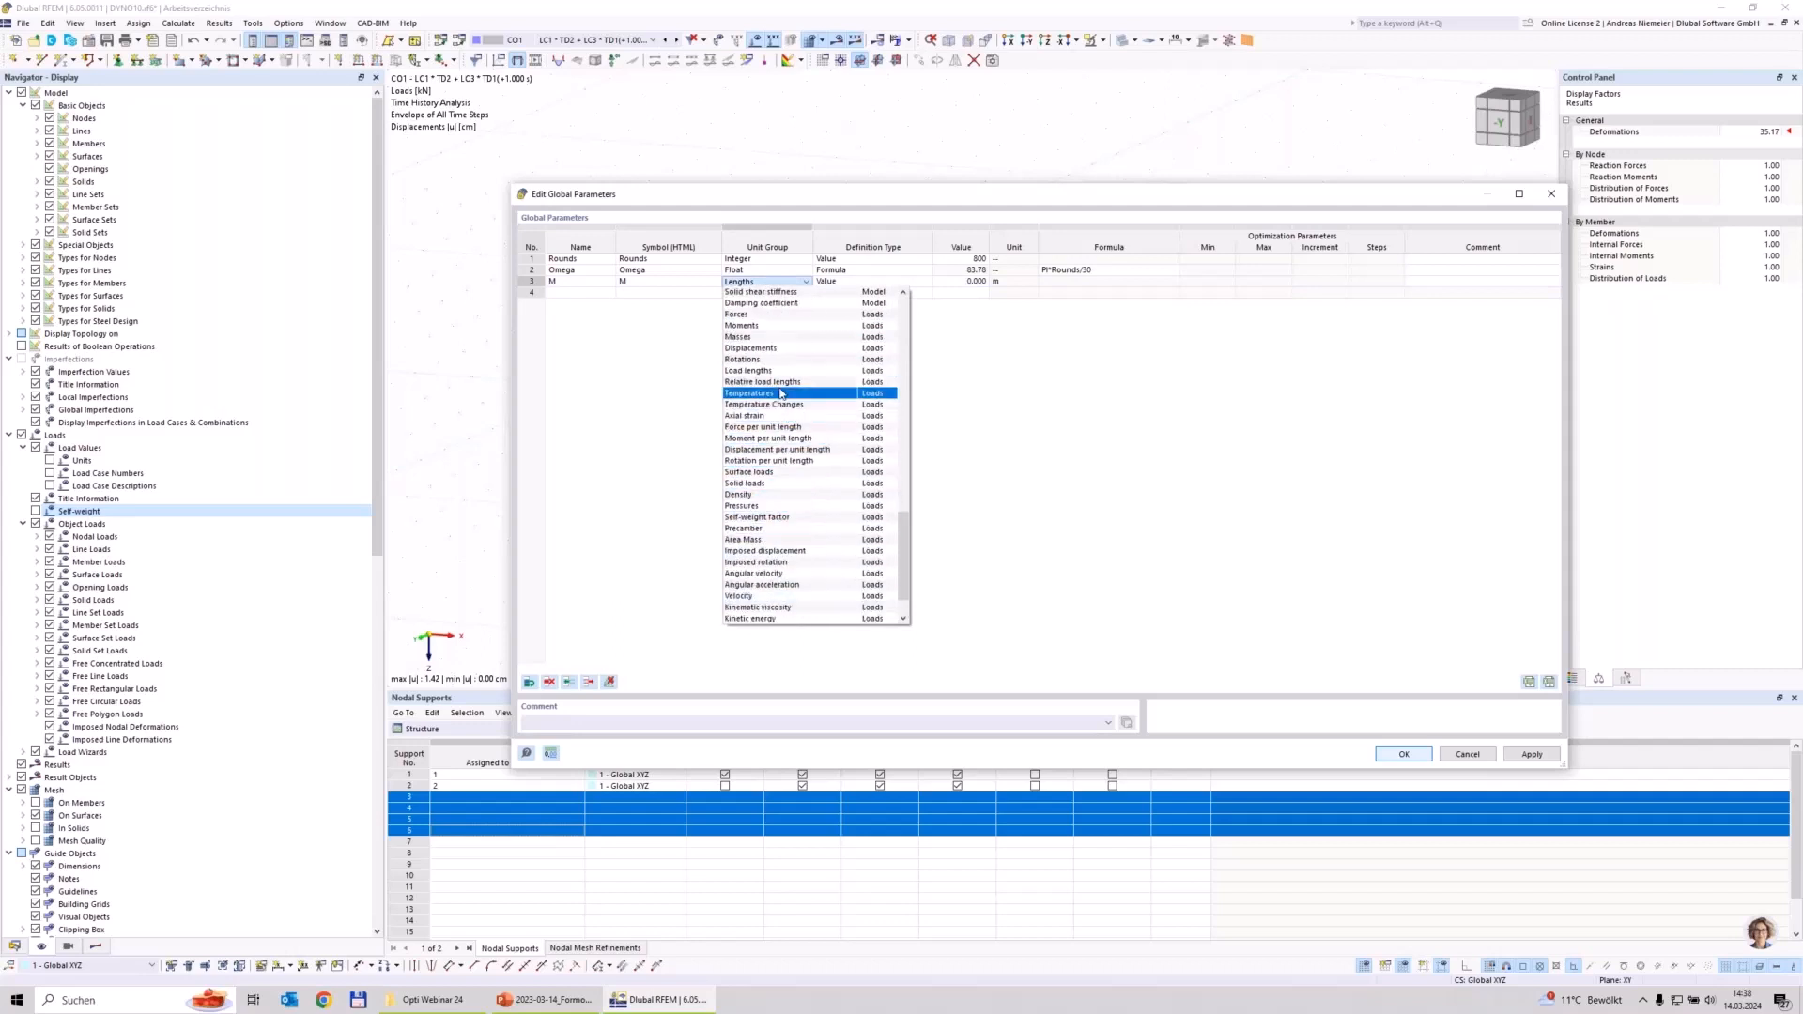
left_click(779, 313)
key("Tab")
type("0")
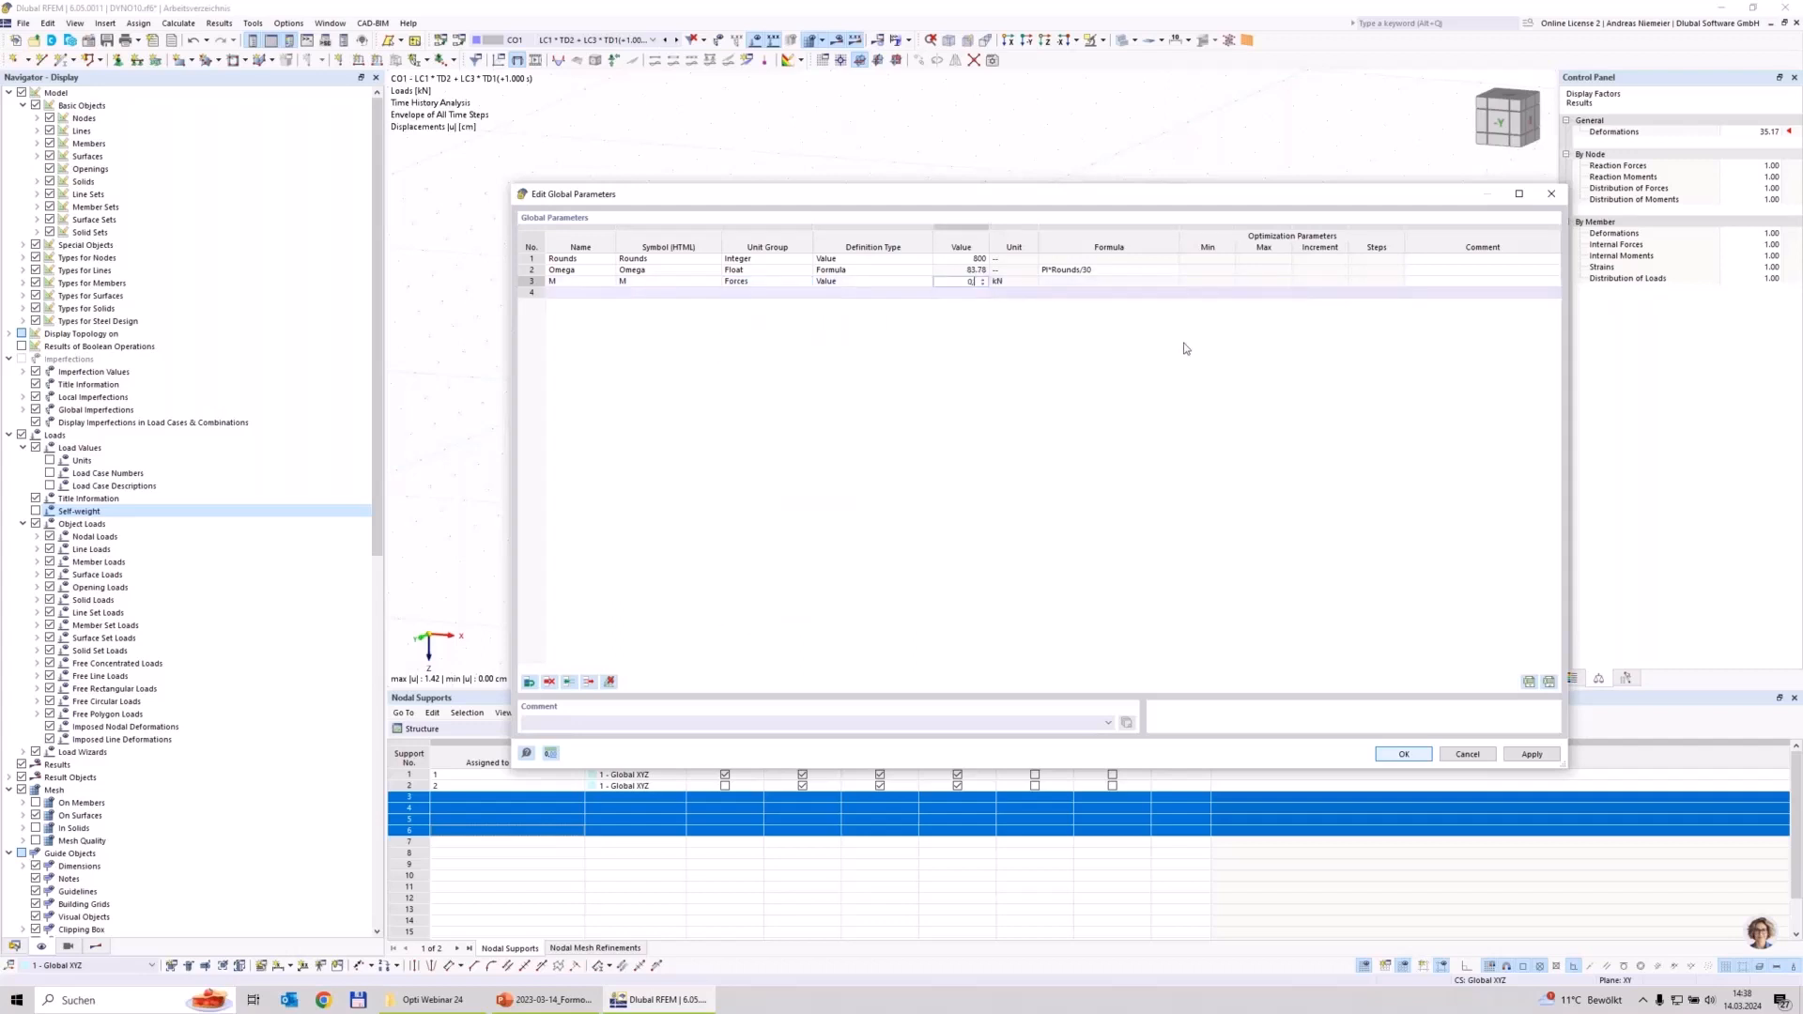
type(",8")
key("Return")
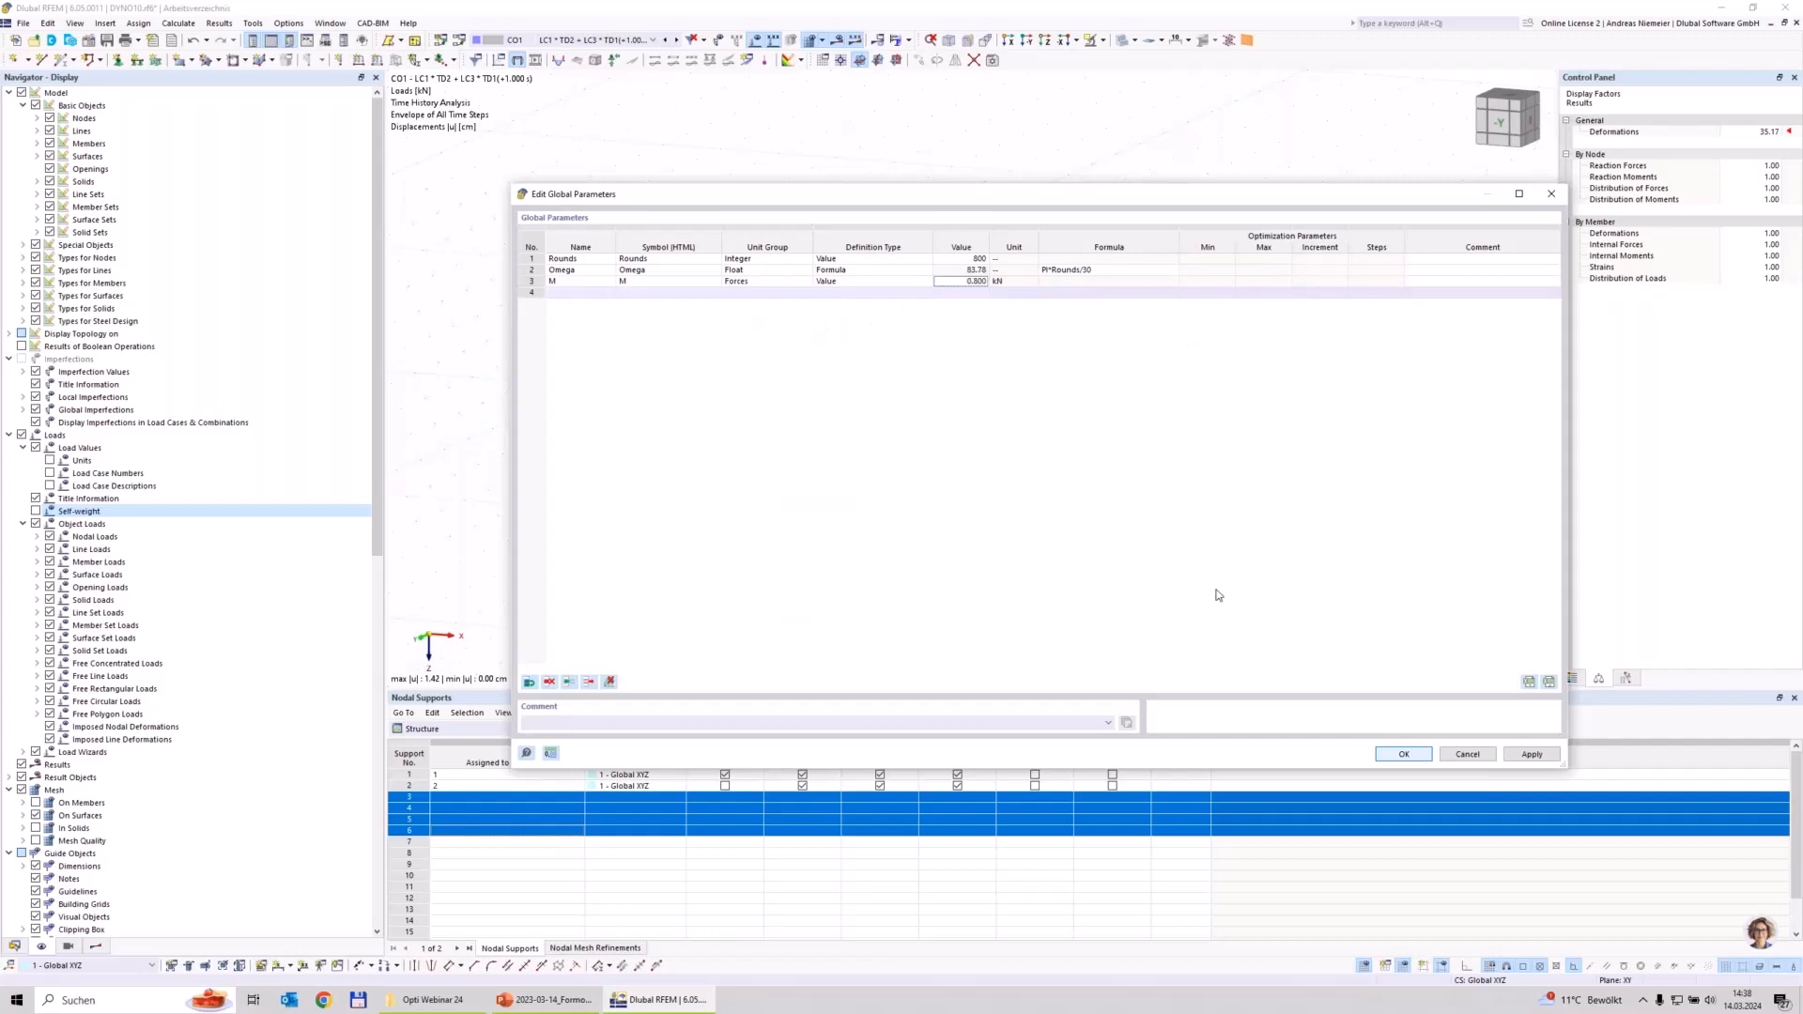
left_click(1402, 754)
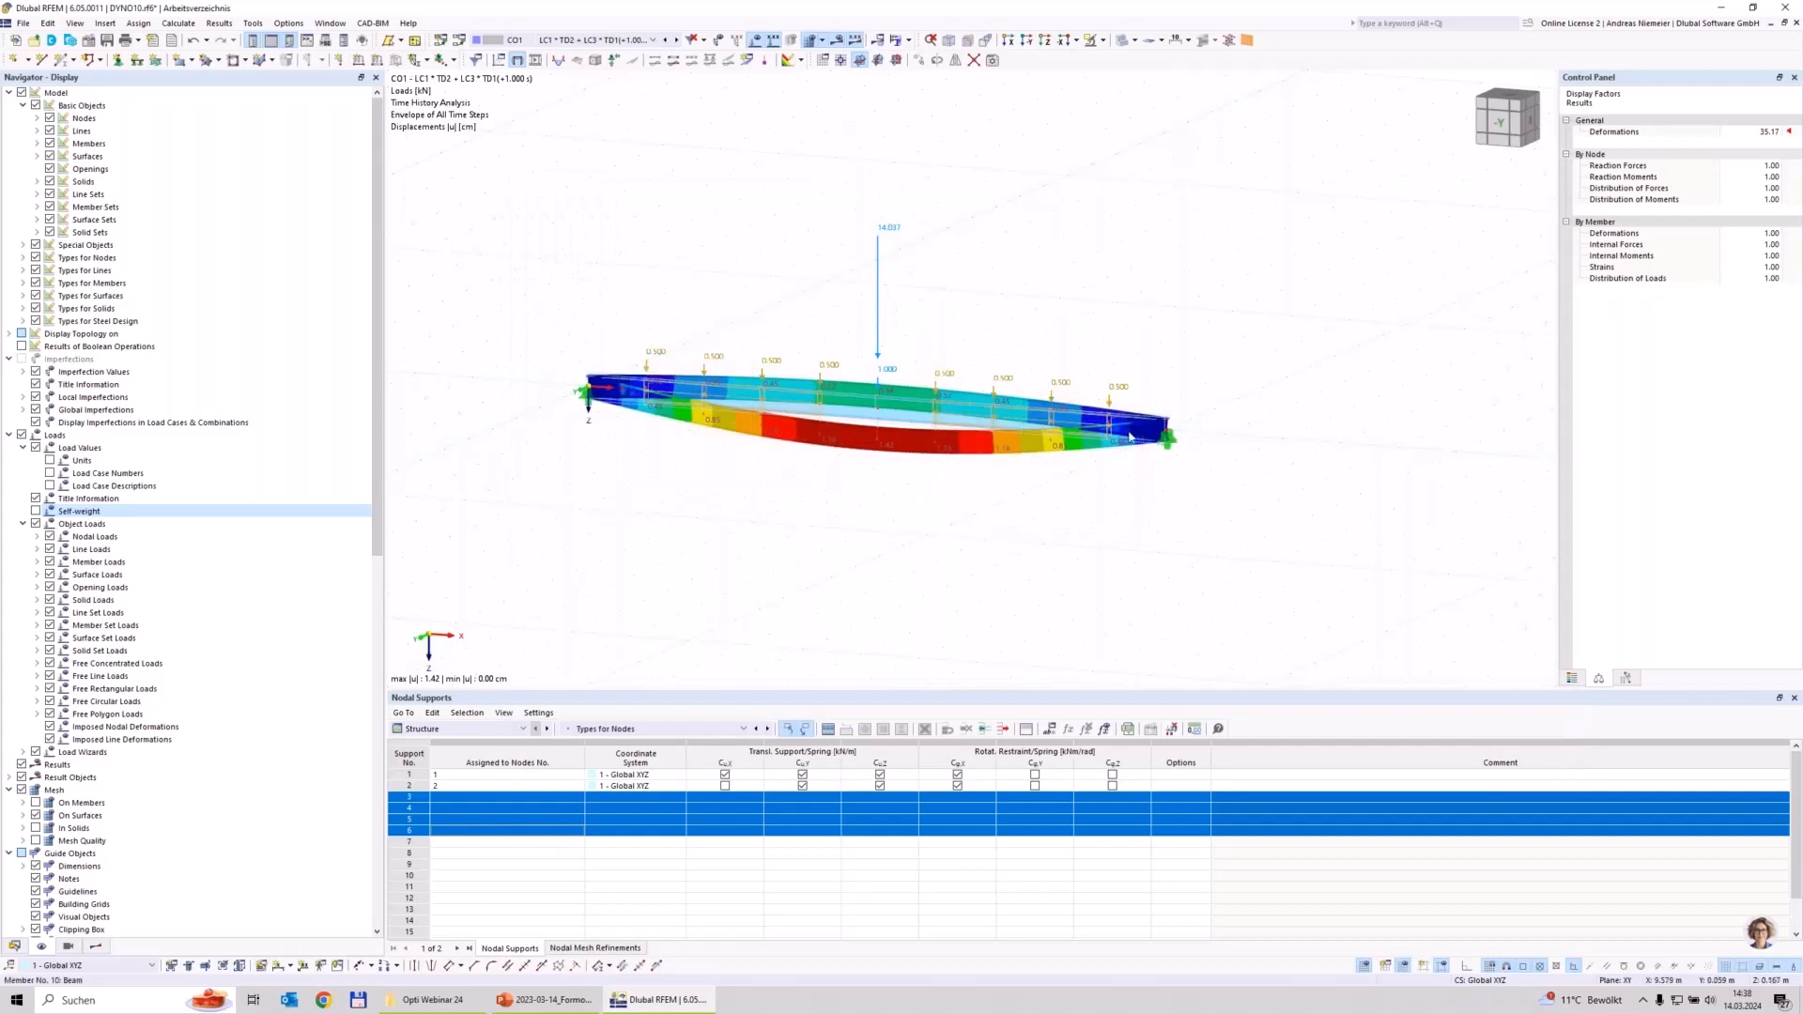
Step: Link the force of the nodal load on nodes 4-11 to the global parameter M
right_click(1109, 406)
mouse_move(1362, 480)
left_click(1500, 485)
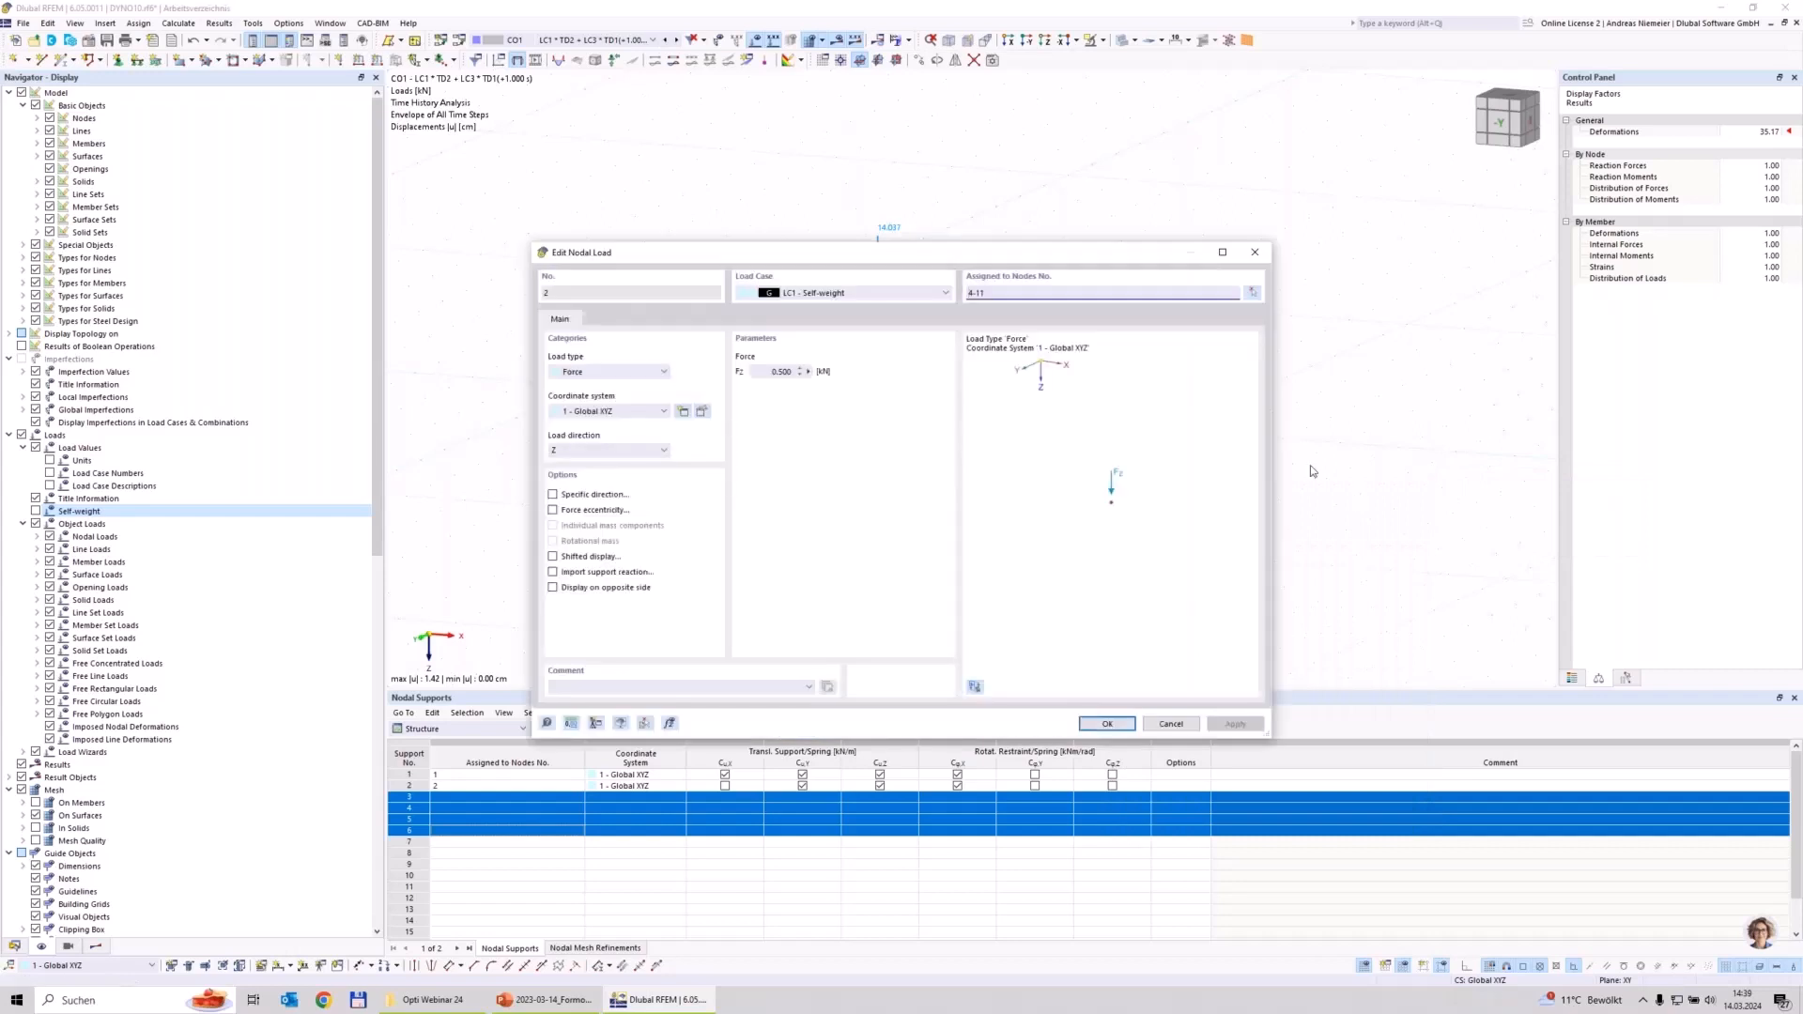
double_click(782, 371)
key("BackSpace")
left_click(1101, 728)
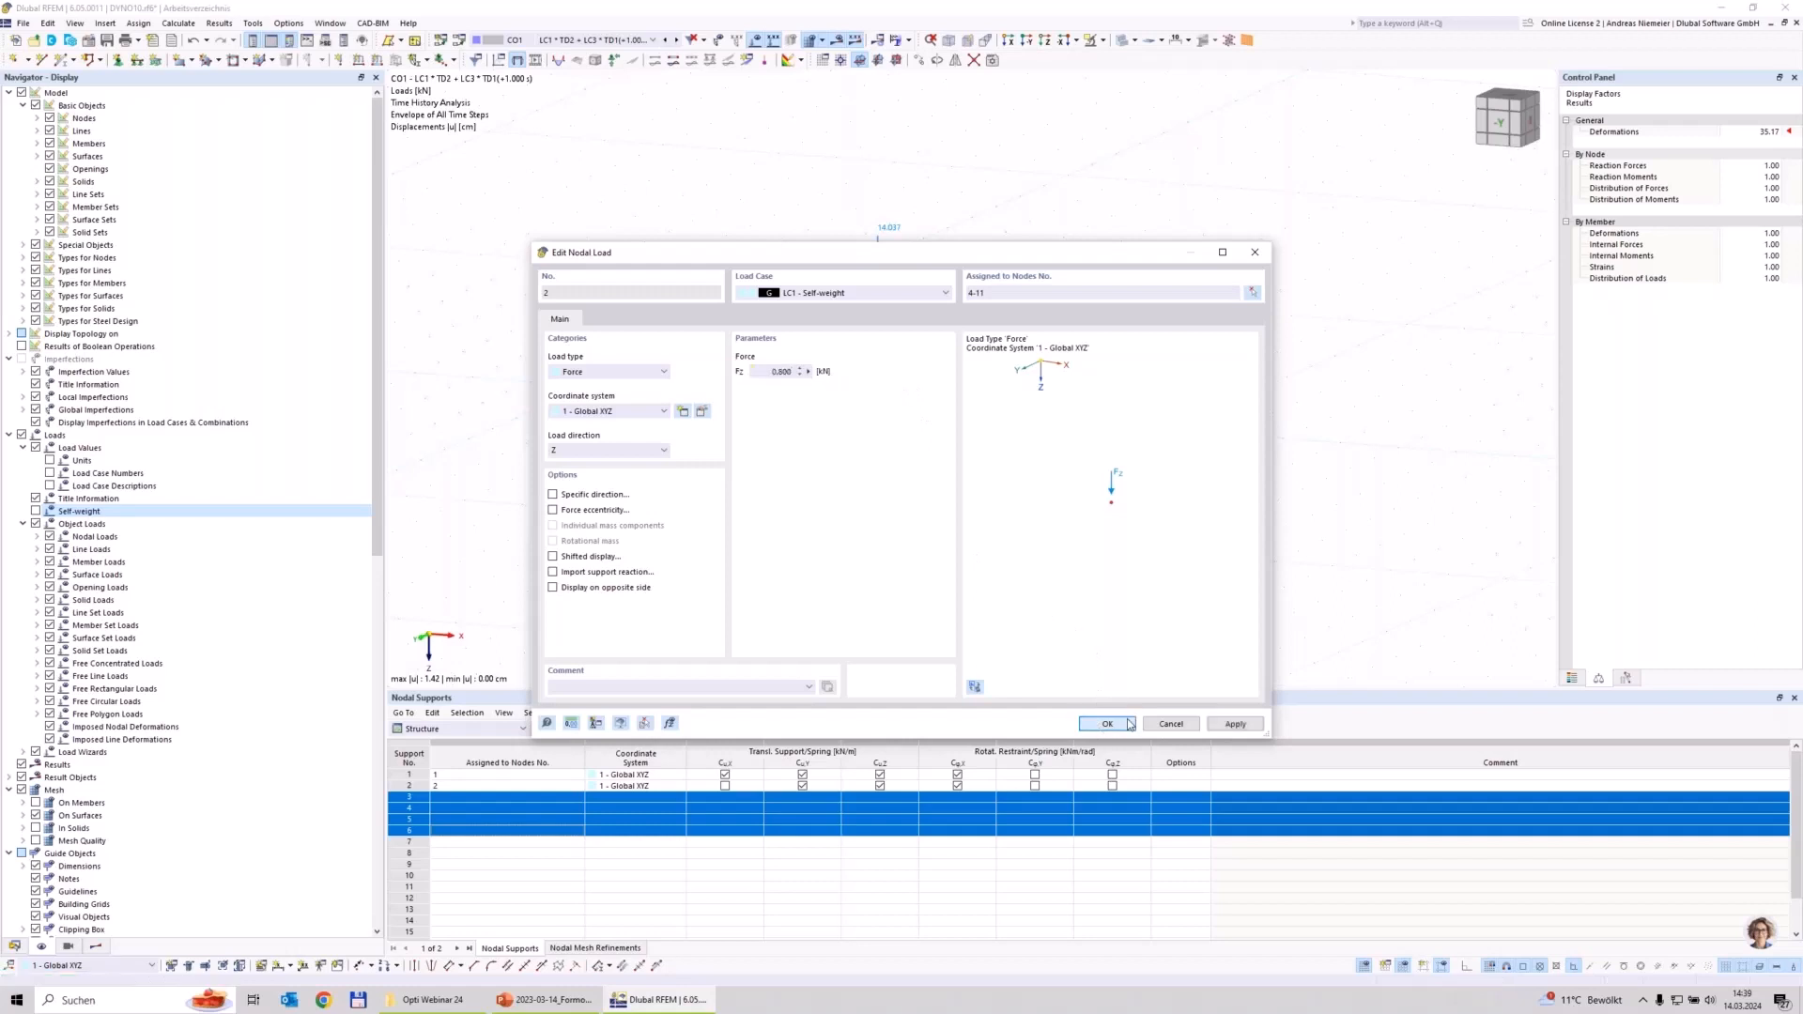
left_click(1130, 724)
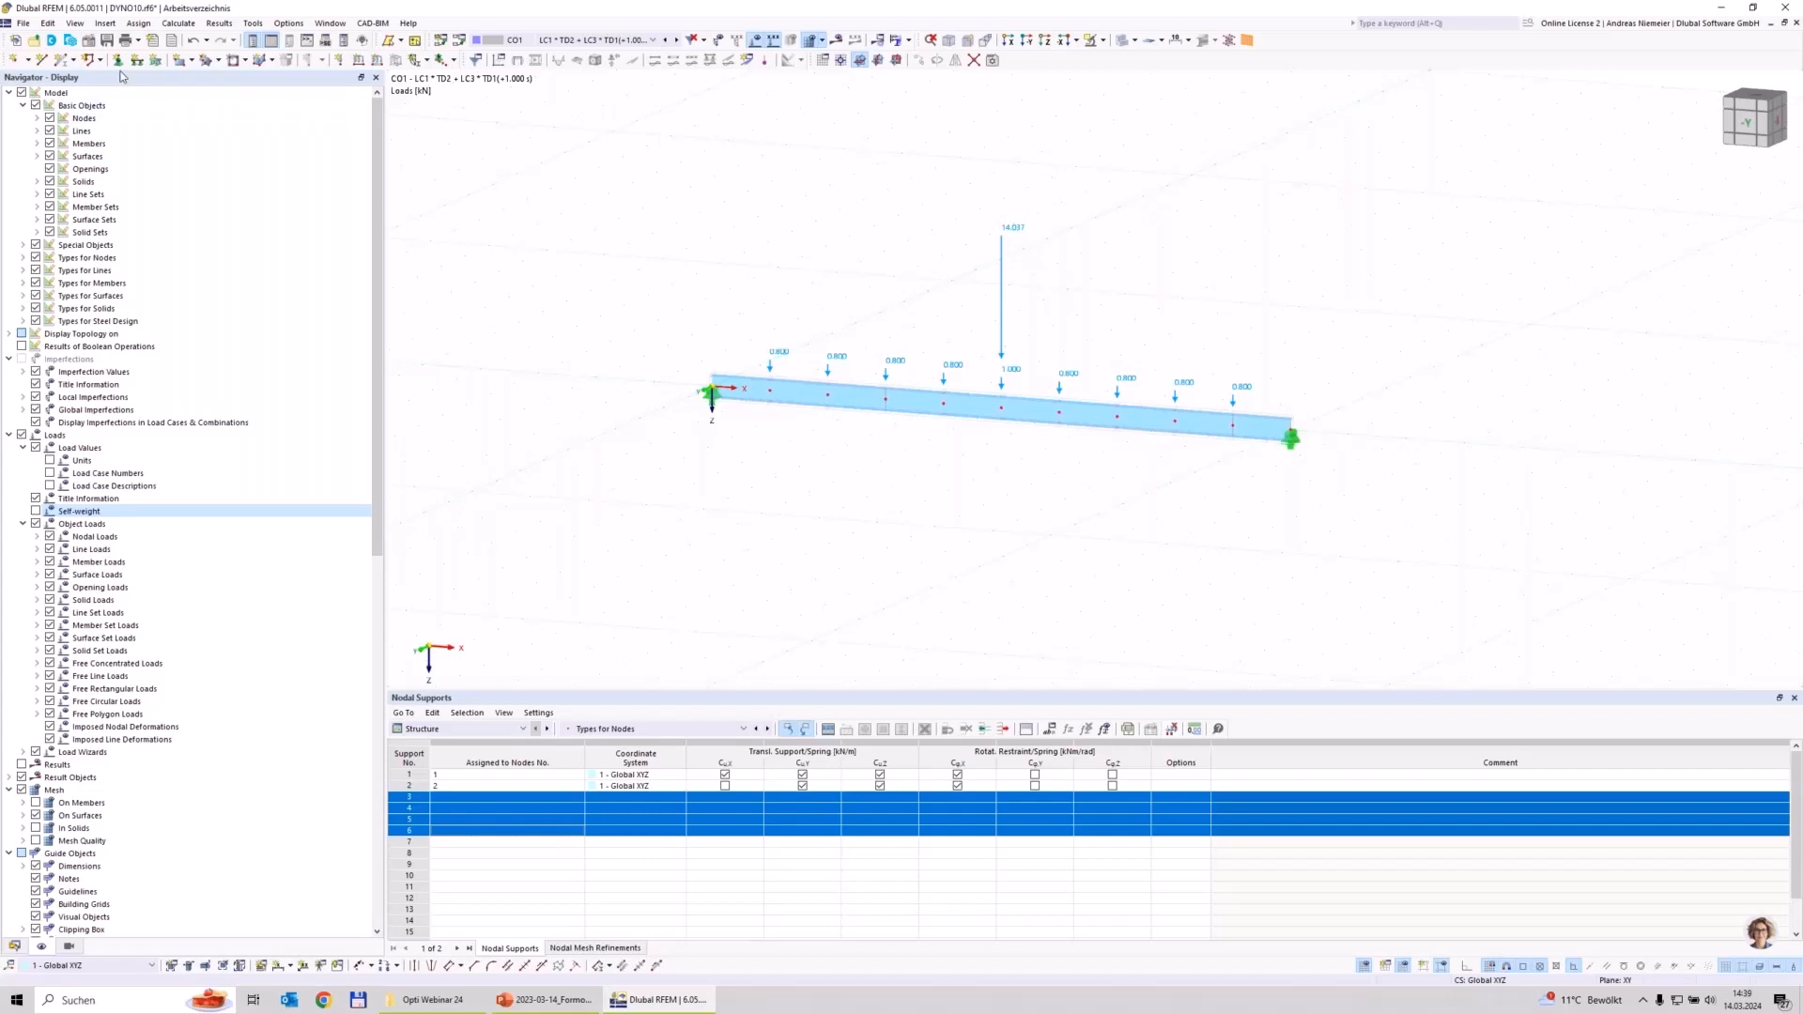
Step: Activate the Optimization & Costs / CO2 Emission Estimation add-on in the model's base data
left_click(90, 42)
left_click(673, 227)
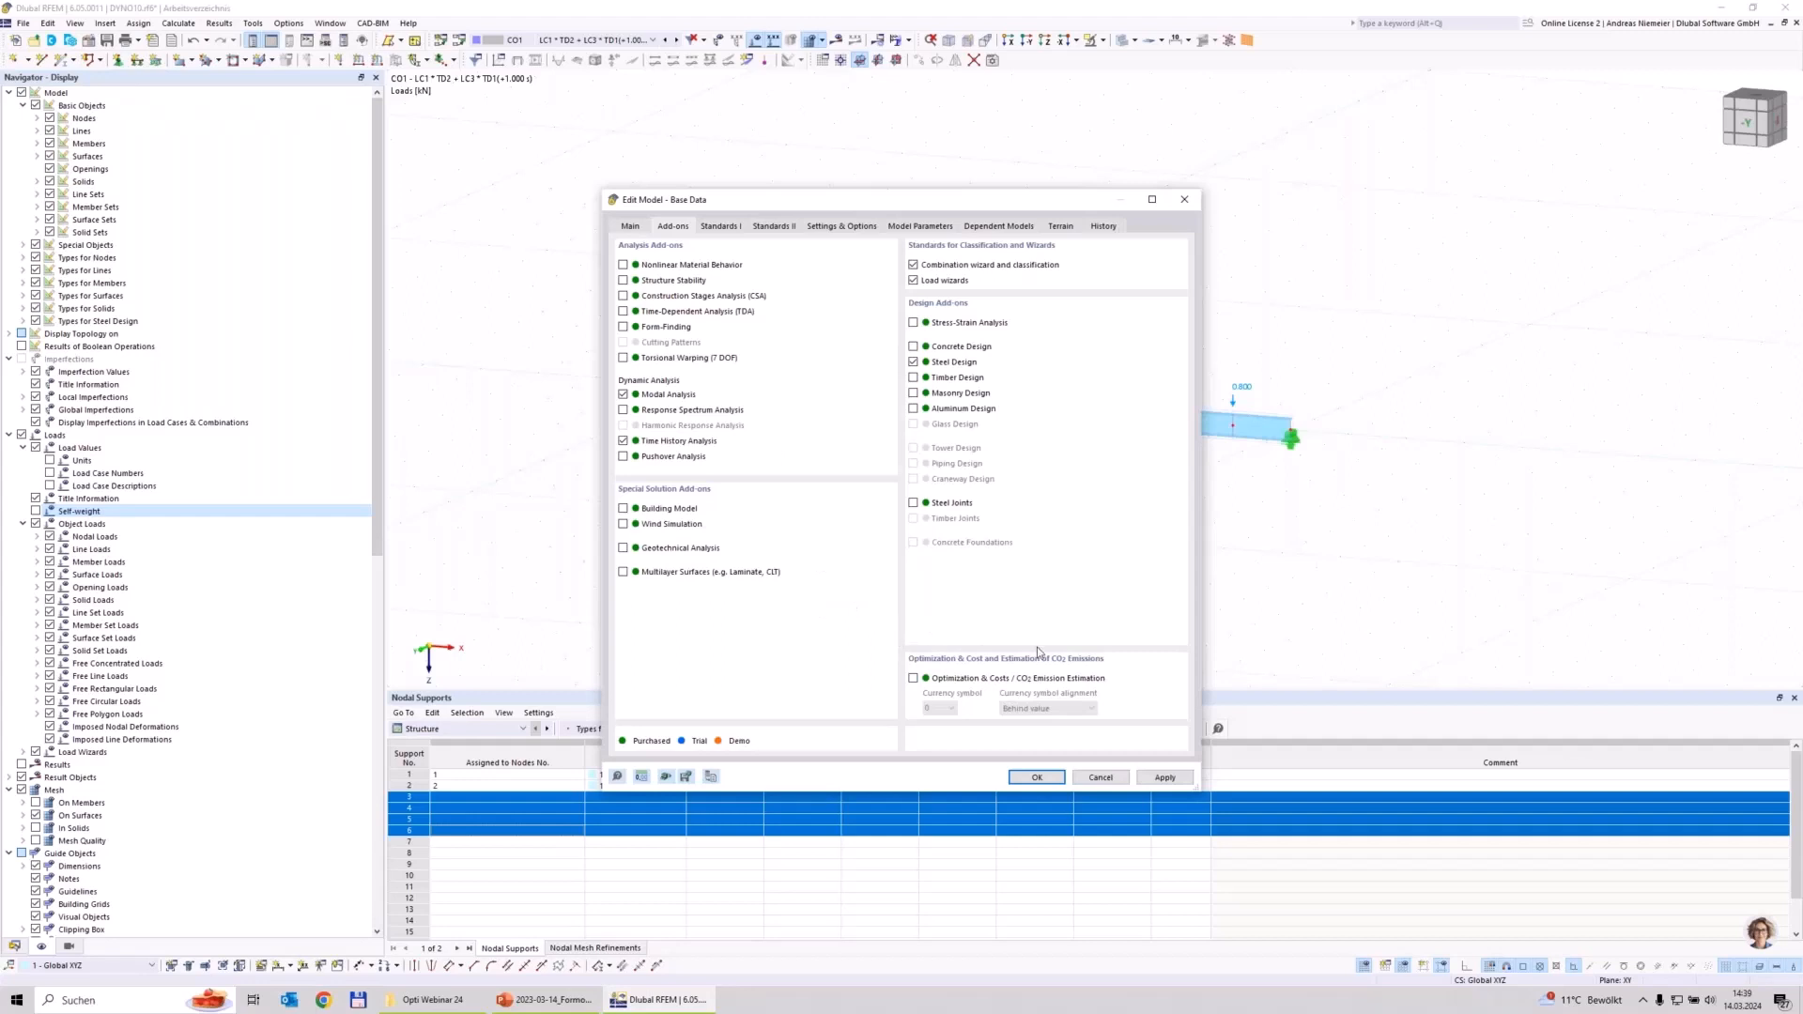
left_click(932, 677)
left_click(1035, 778)
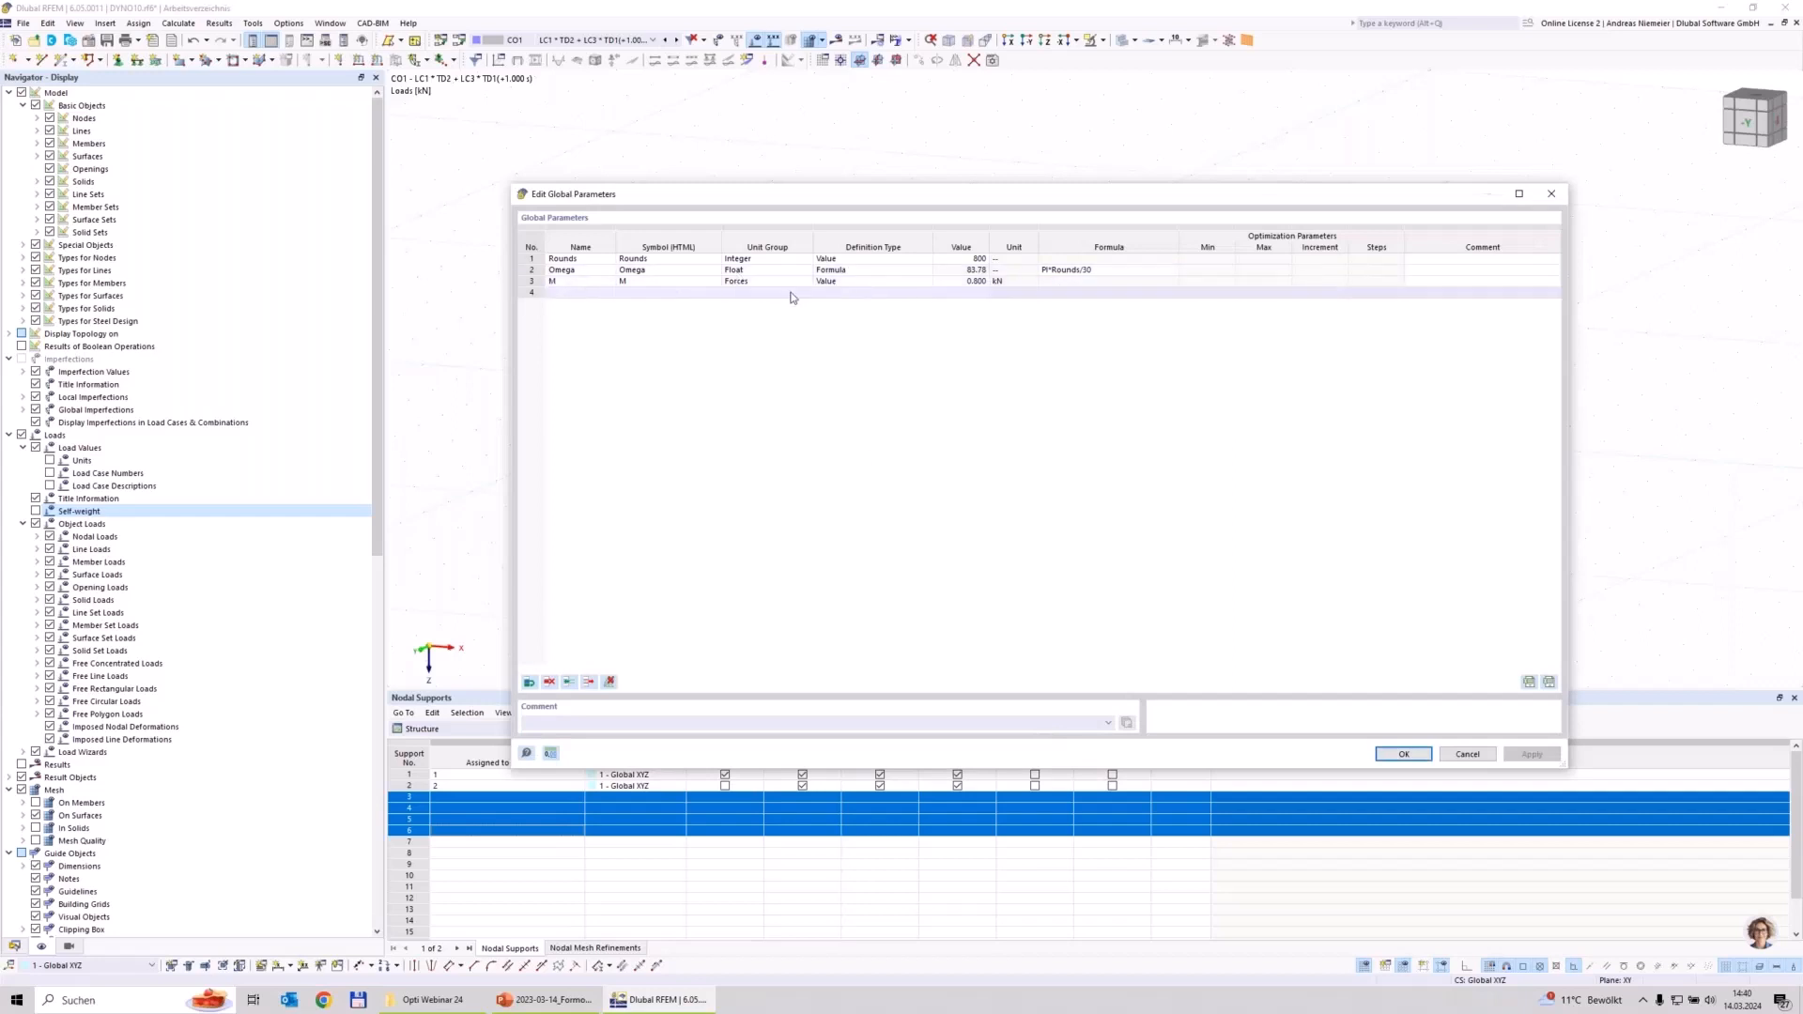
Step: Change the definition type of global parameter M to Optimization and set its value to 0.001 kN
left_click(893, 284)
left_click(916, 282)
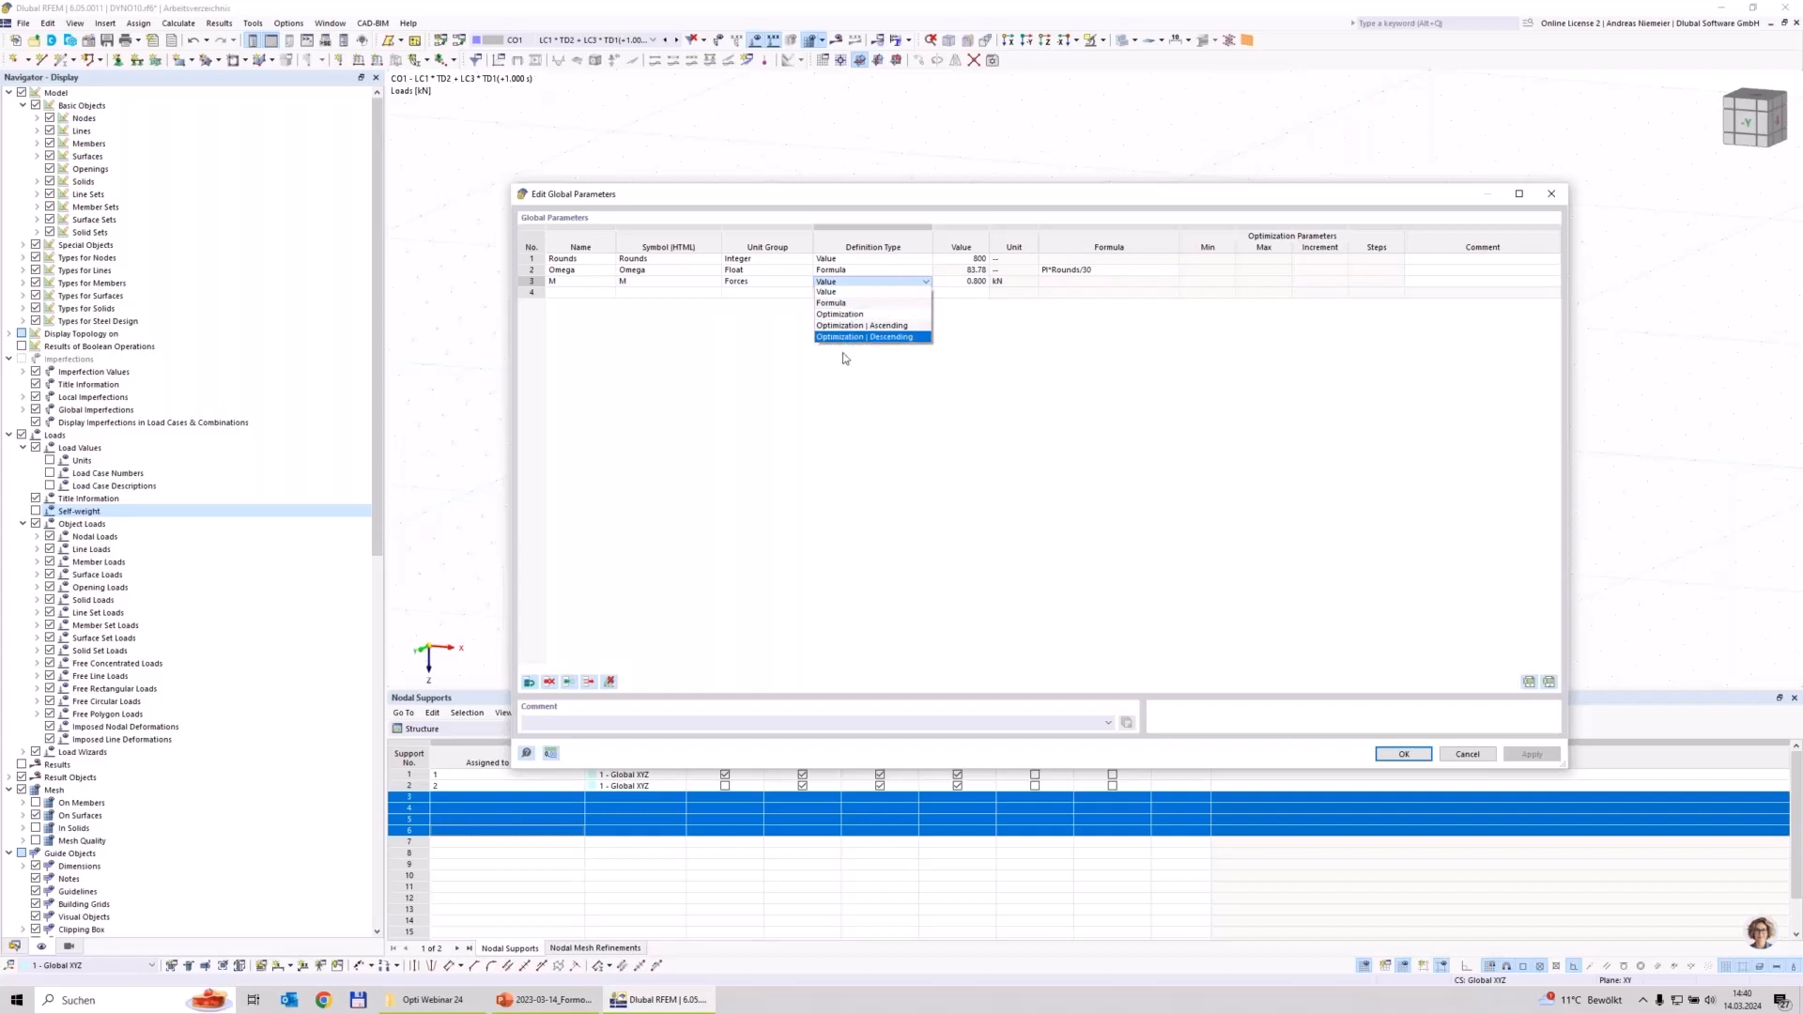
left_click(852, 314)
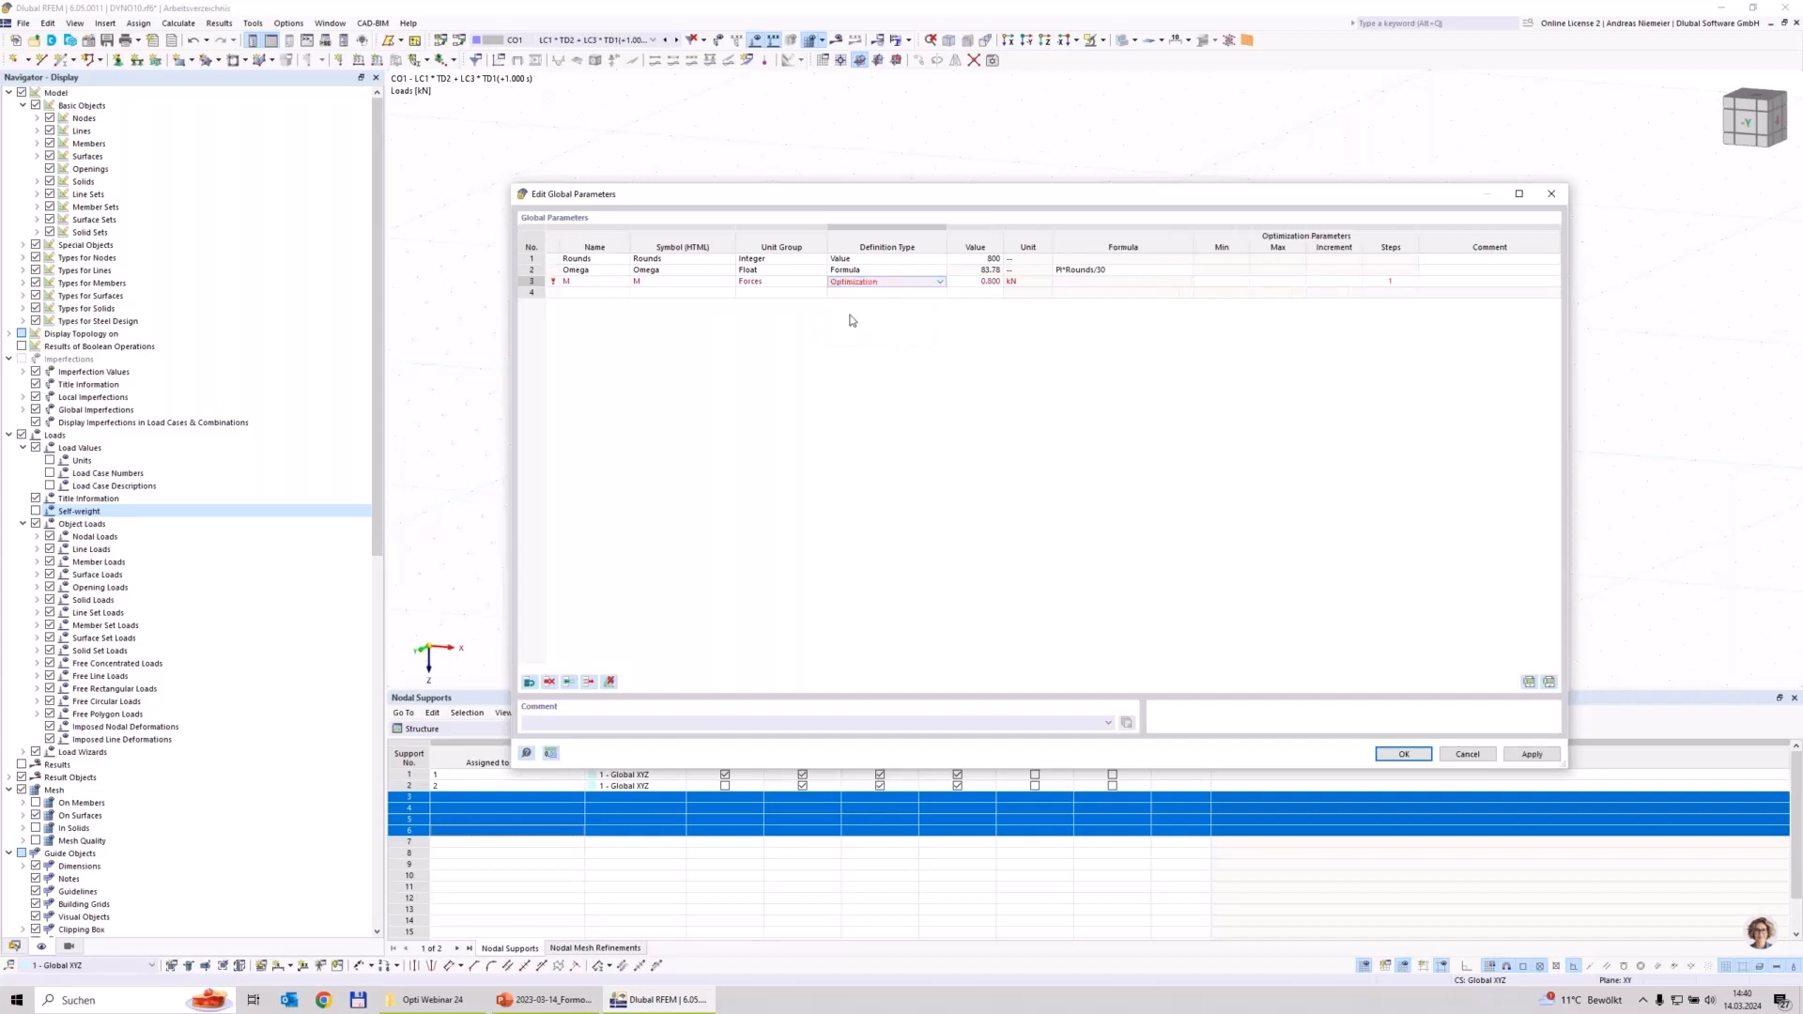
left_click(1212, 282)
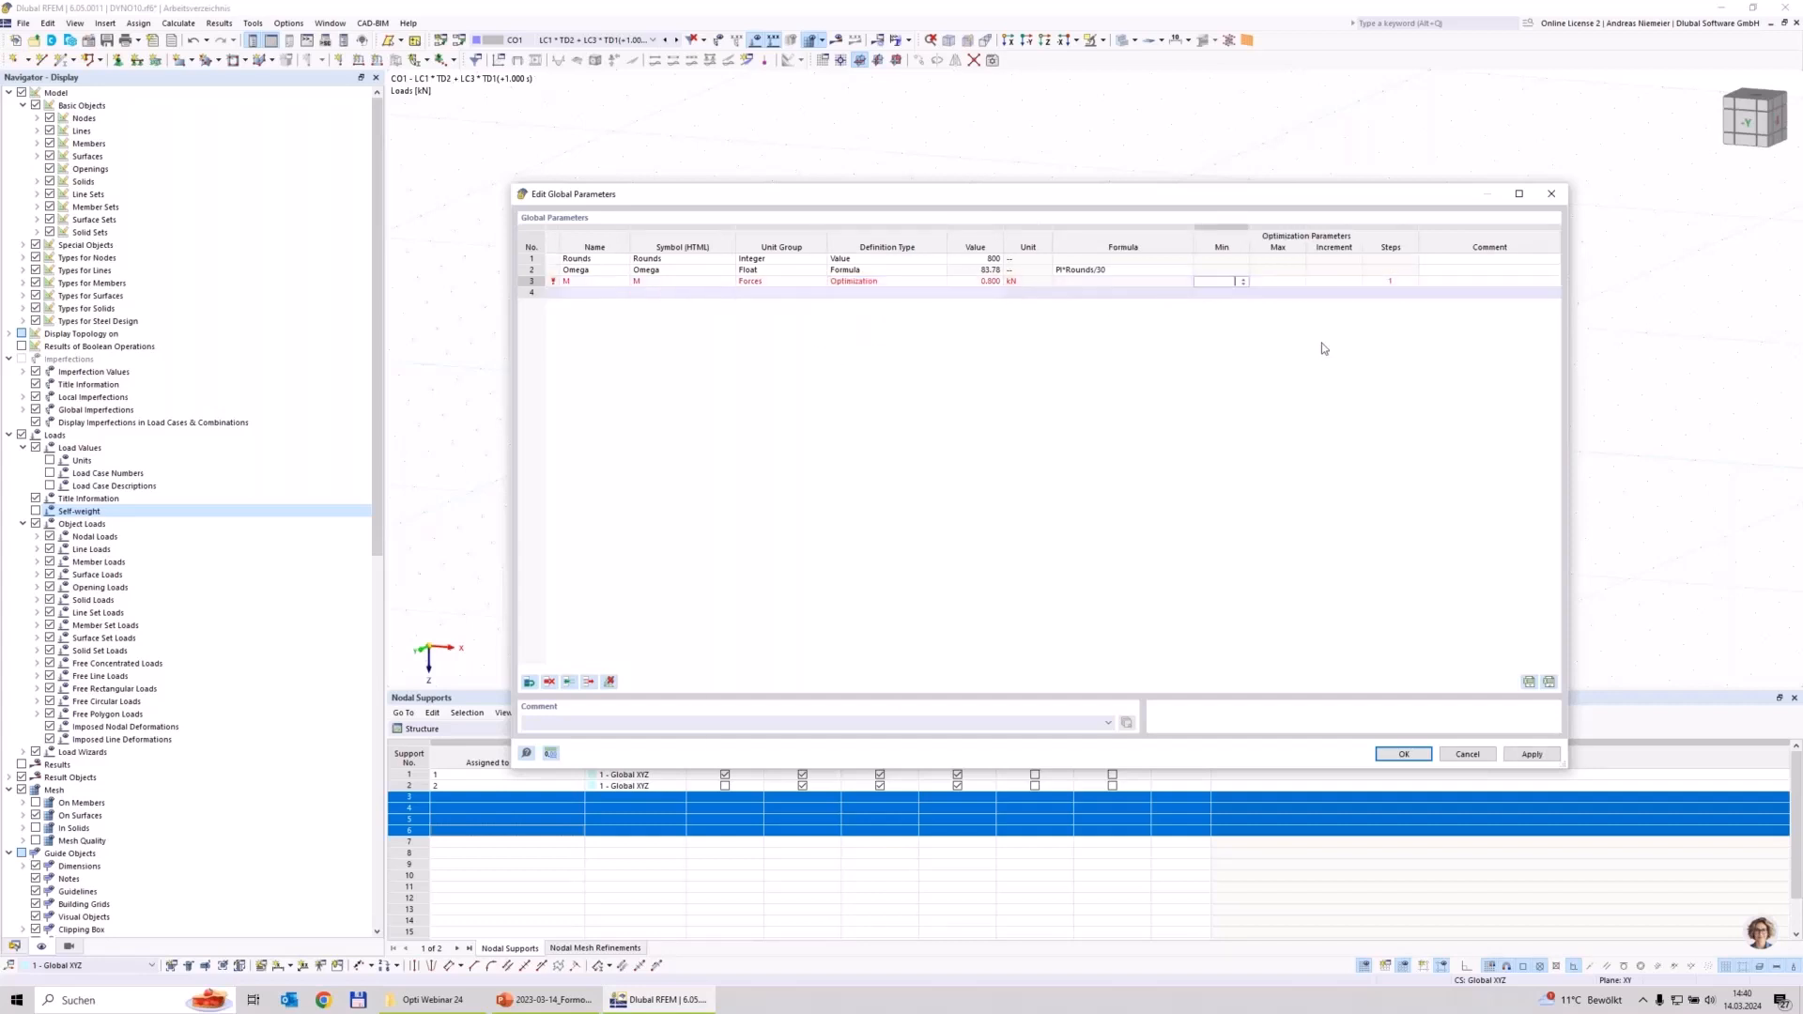
left_click(979, 281)
type("0.0")
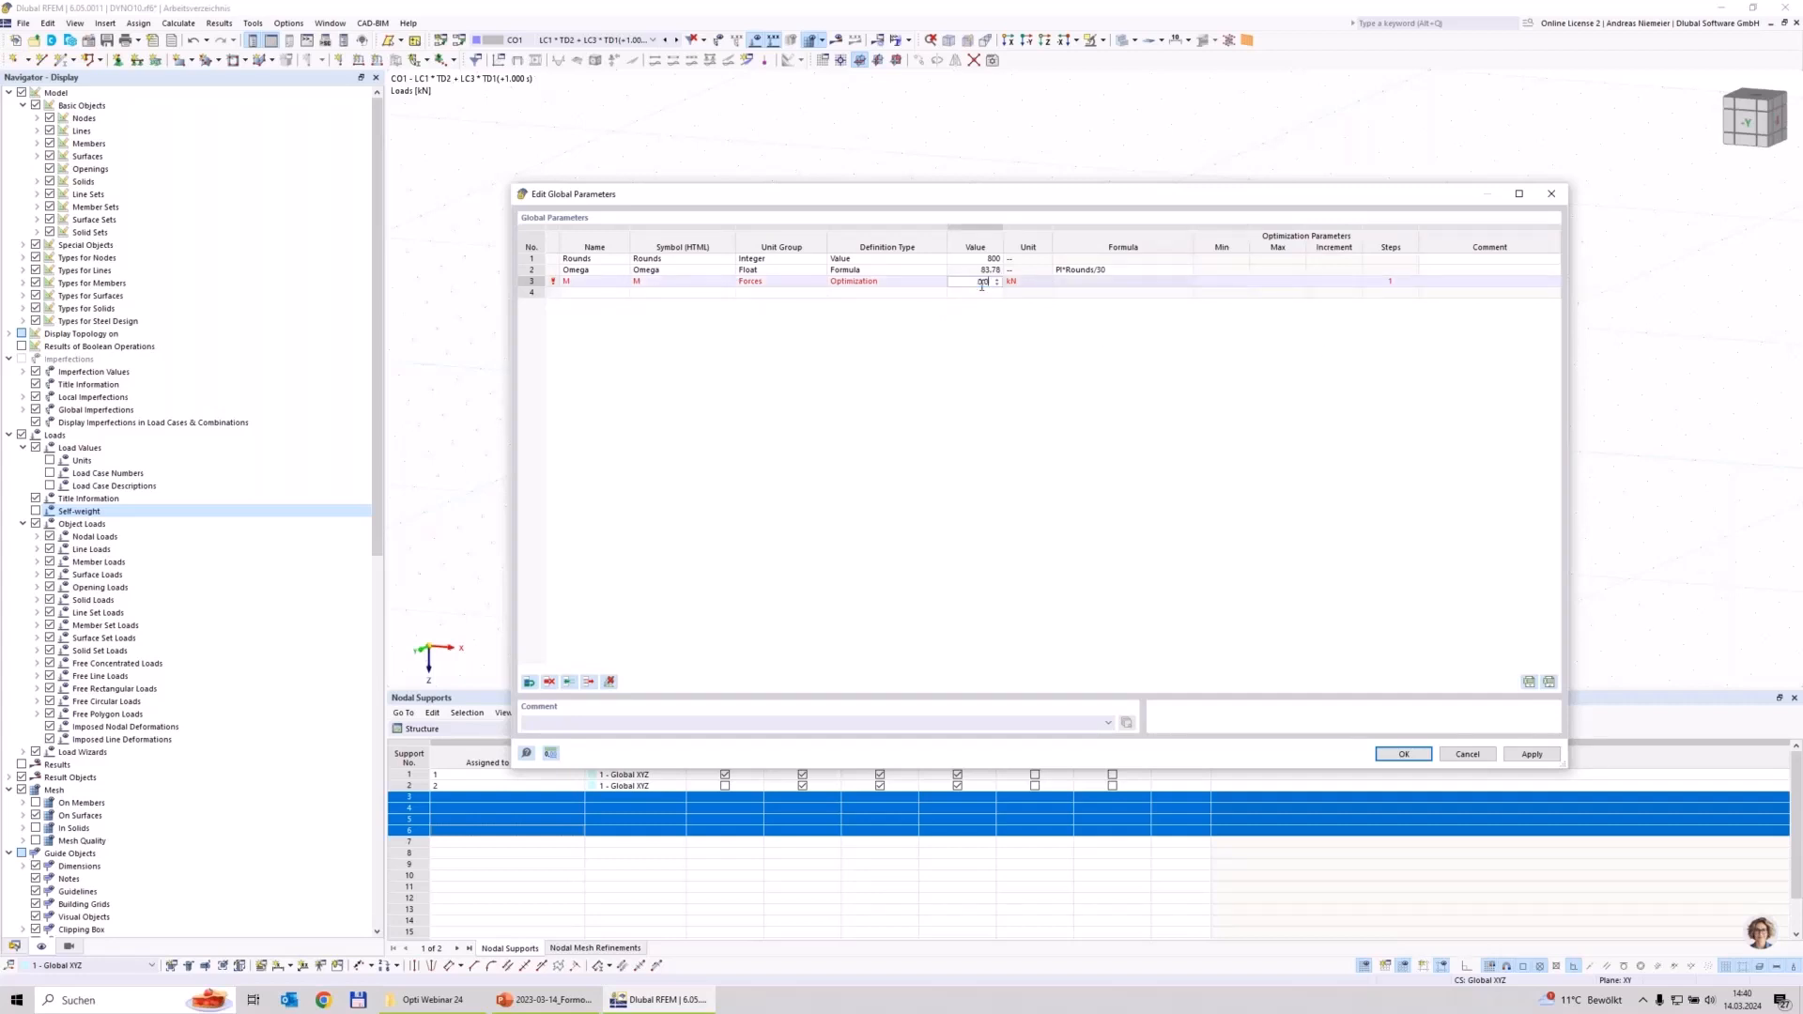
type("01")
key("Tab")
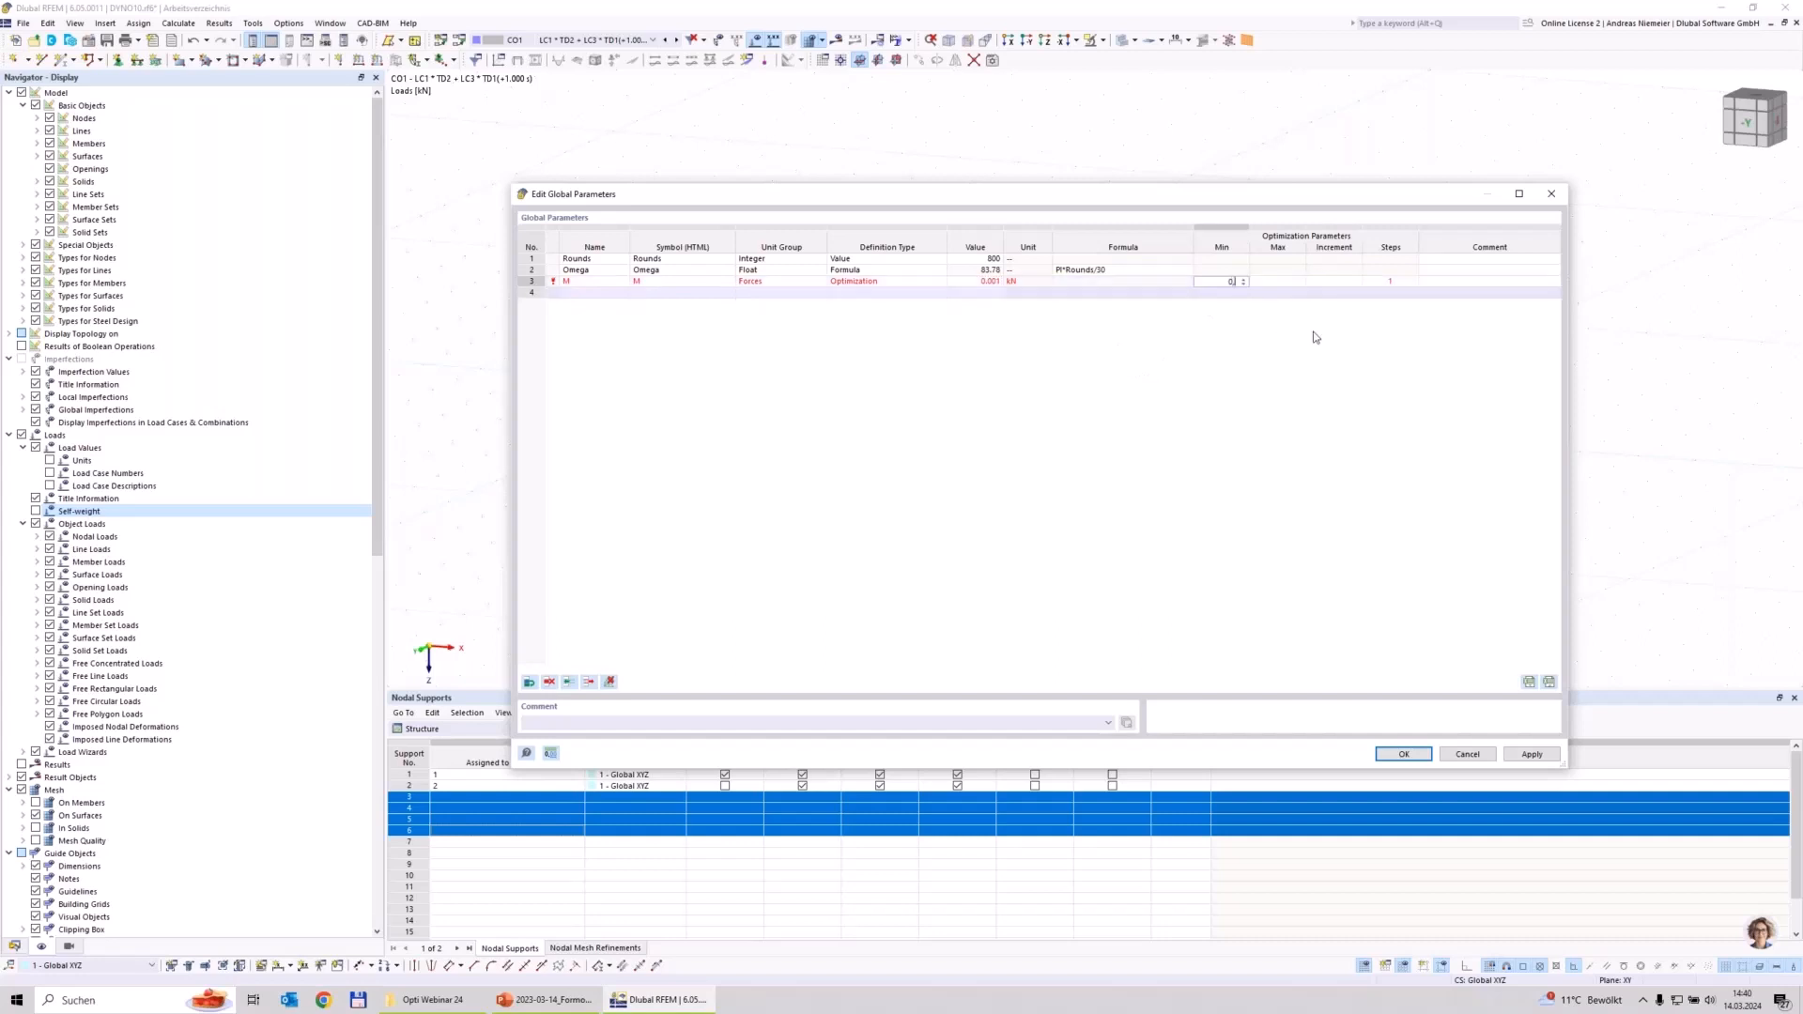
Step: Set M's optimization range to a minimum of 0.001, a maximum of 8.001 and an increment of 0.2 kN
type("0,001")
type("8")
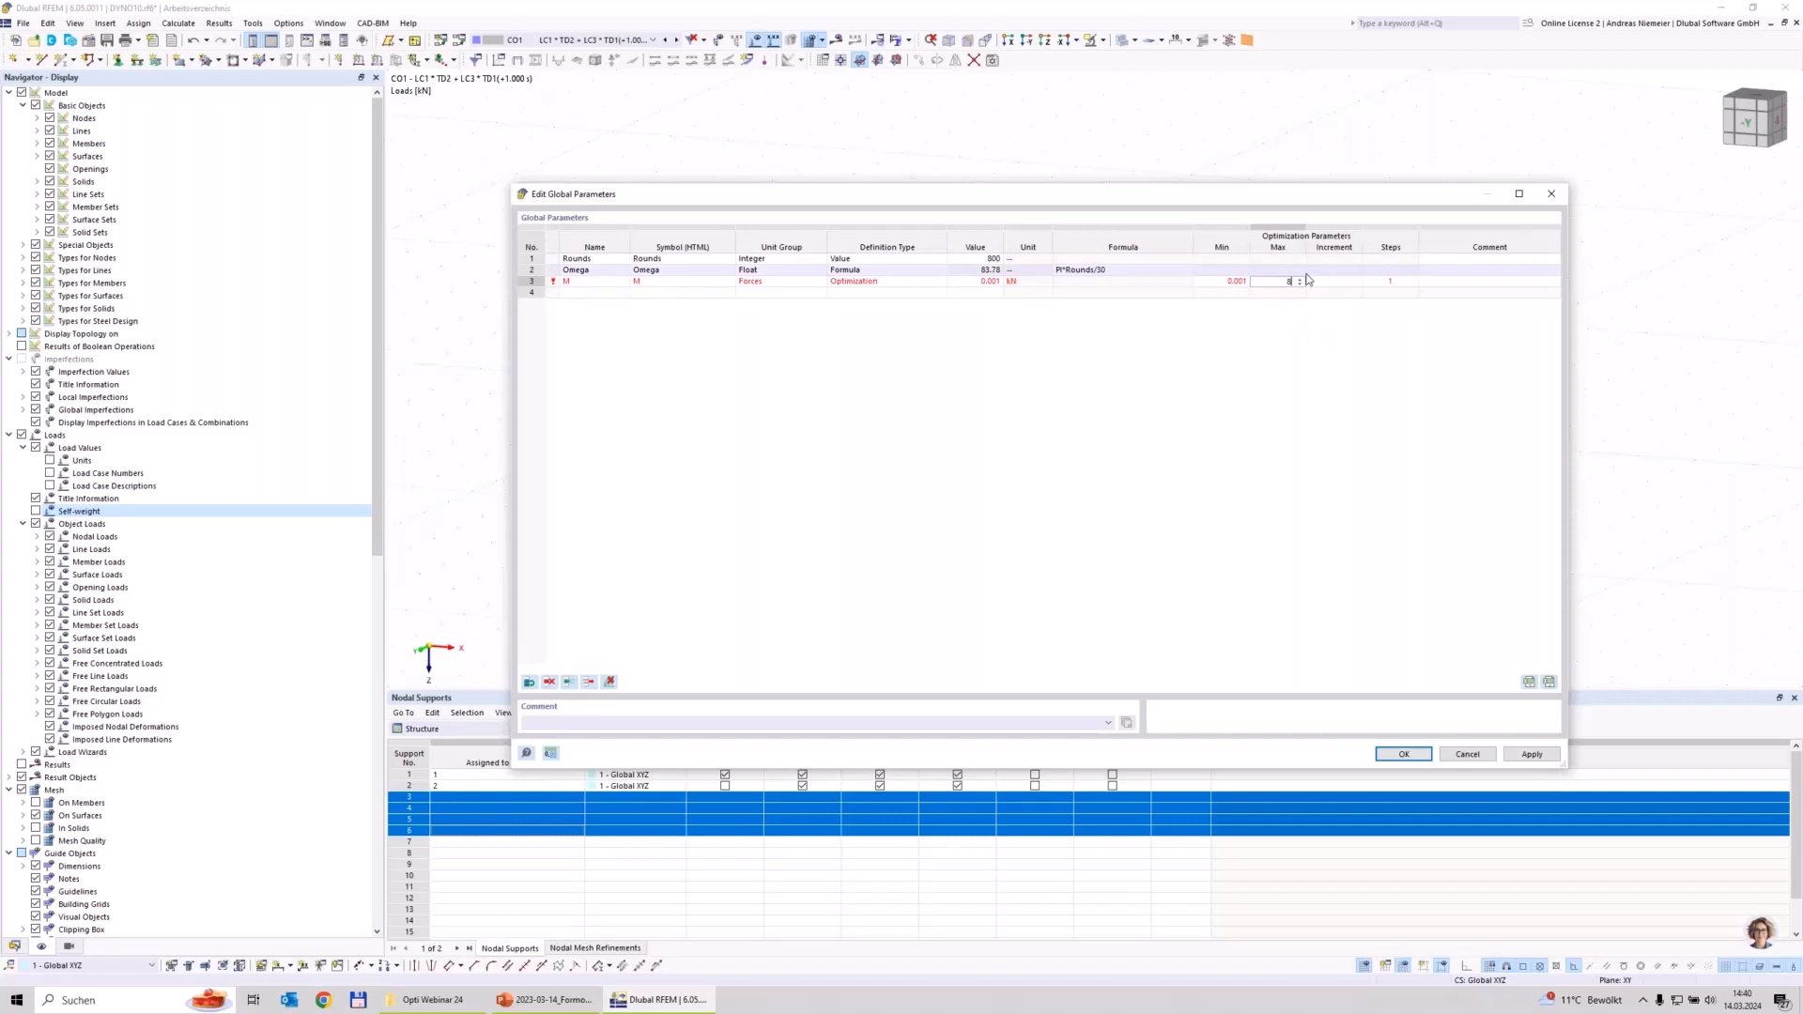
type(".001")
left_click(1325, 282)
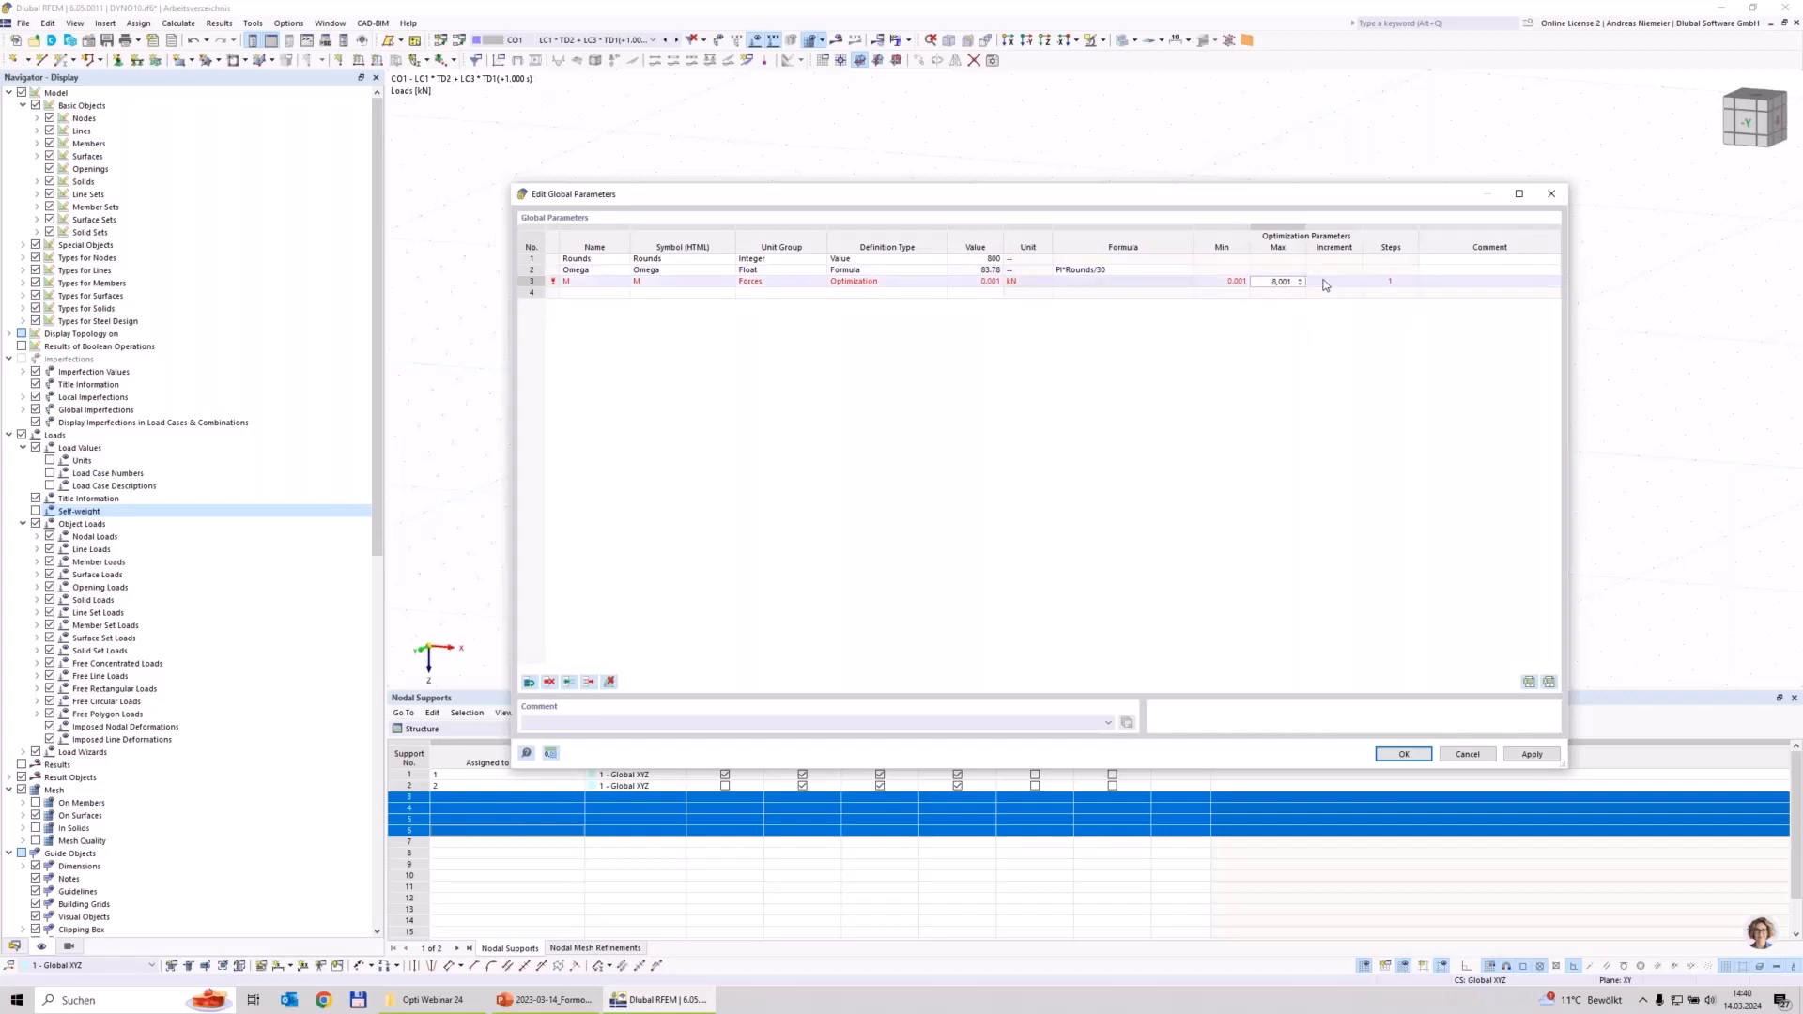
type("0.2")
key("BackSpace")
key("BackSpace")
key("BackSpace")
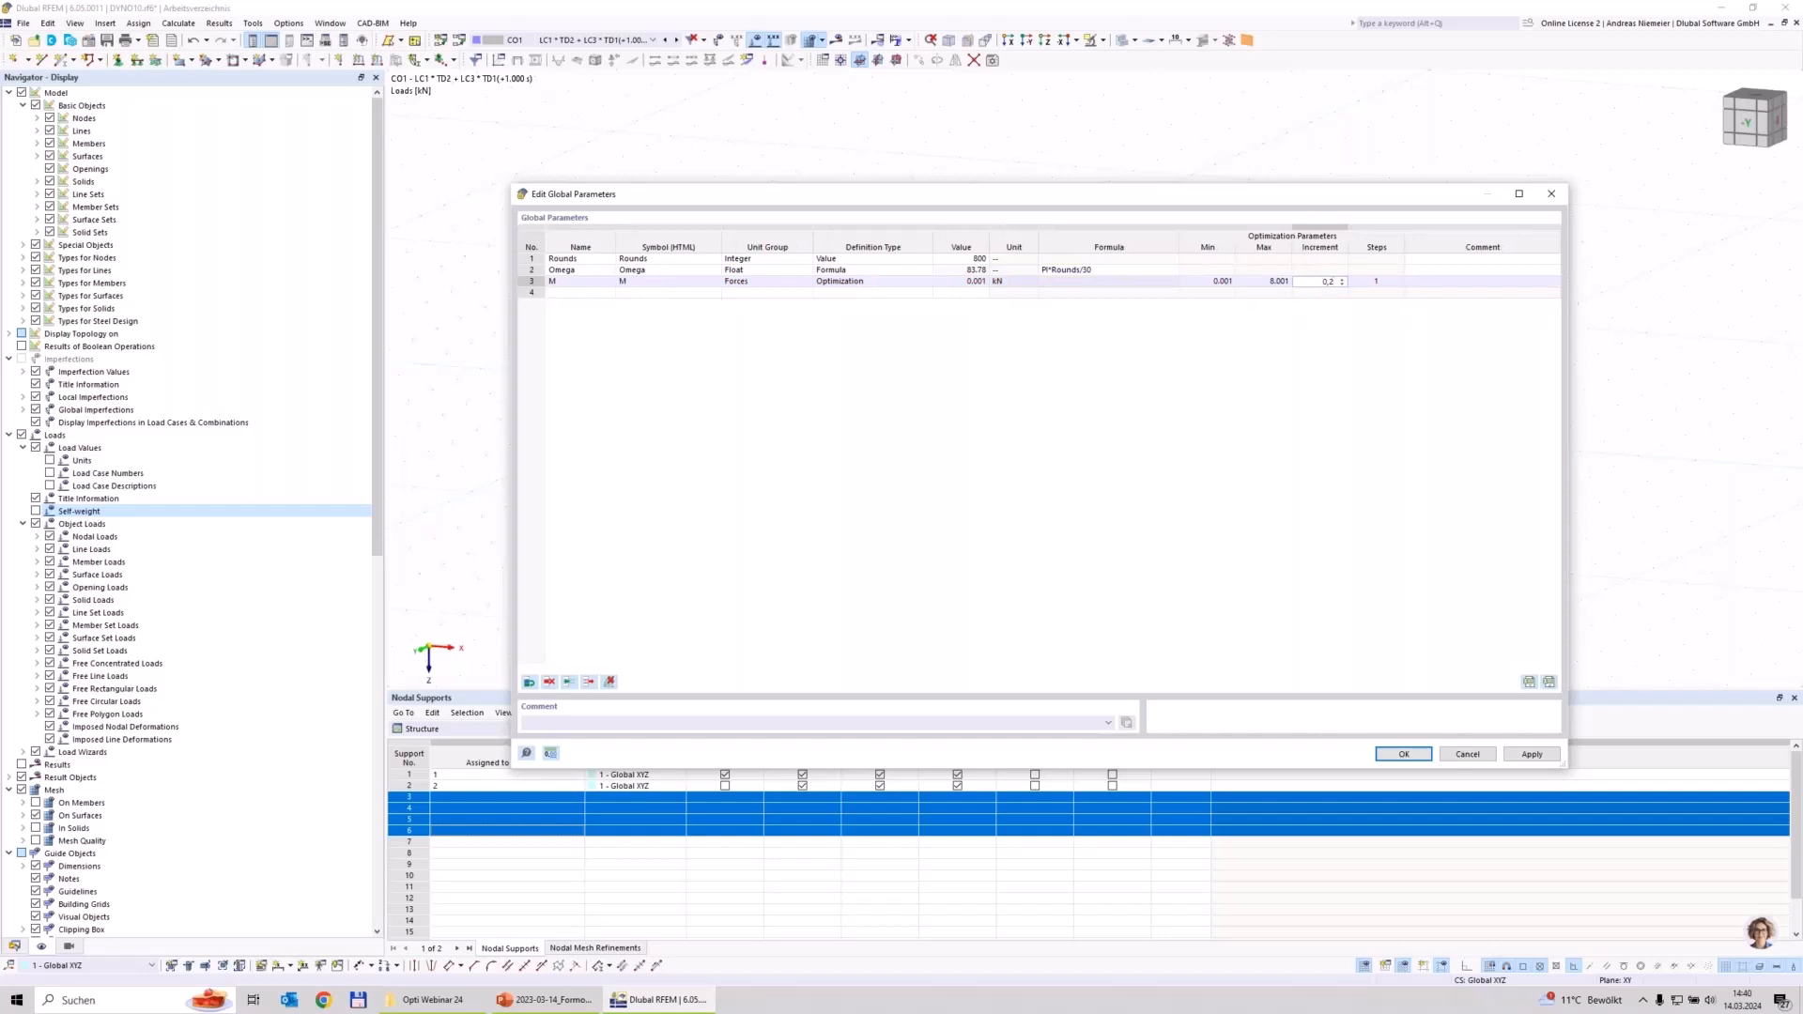
left_click(1538, 284)
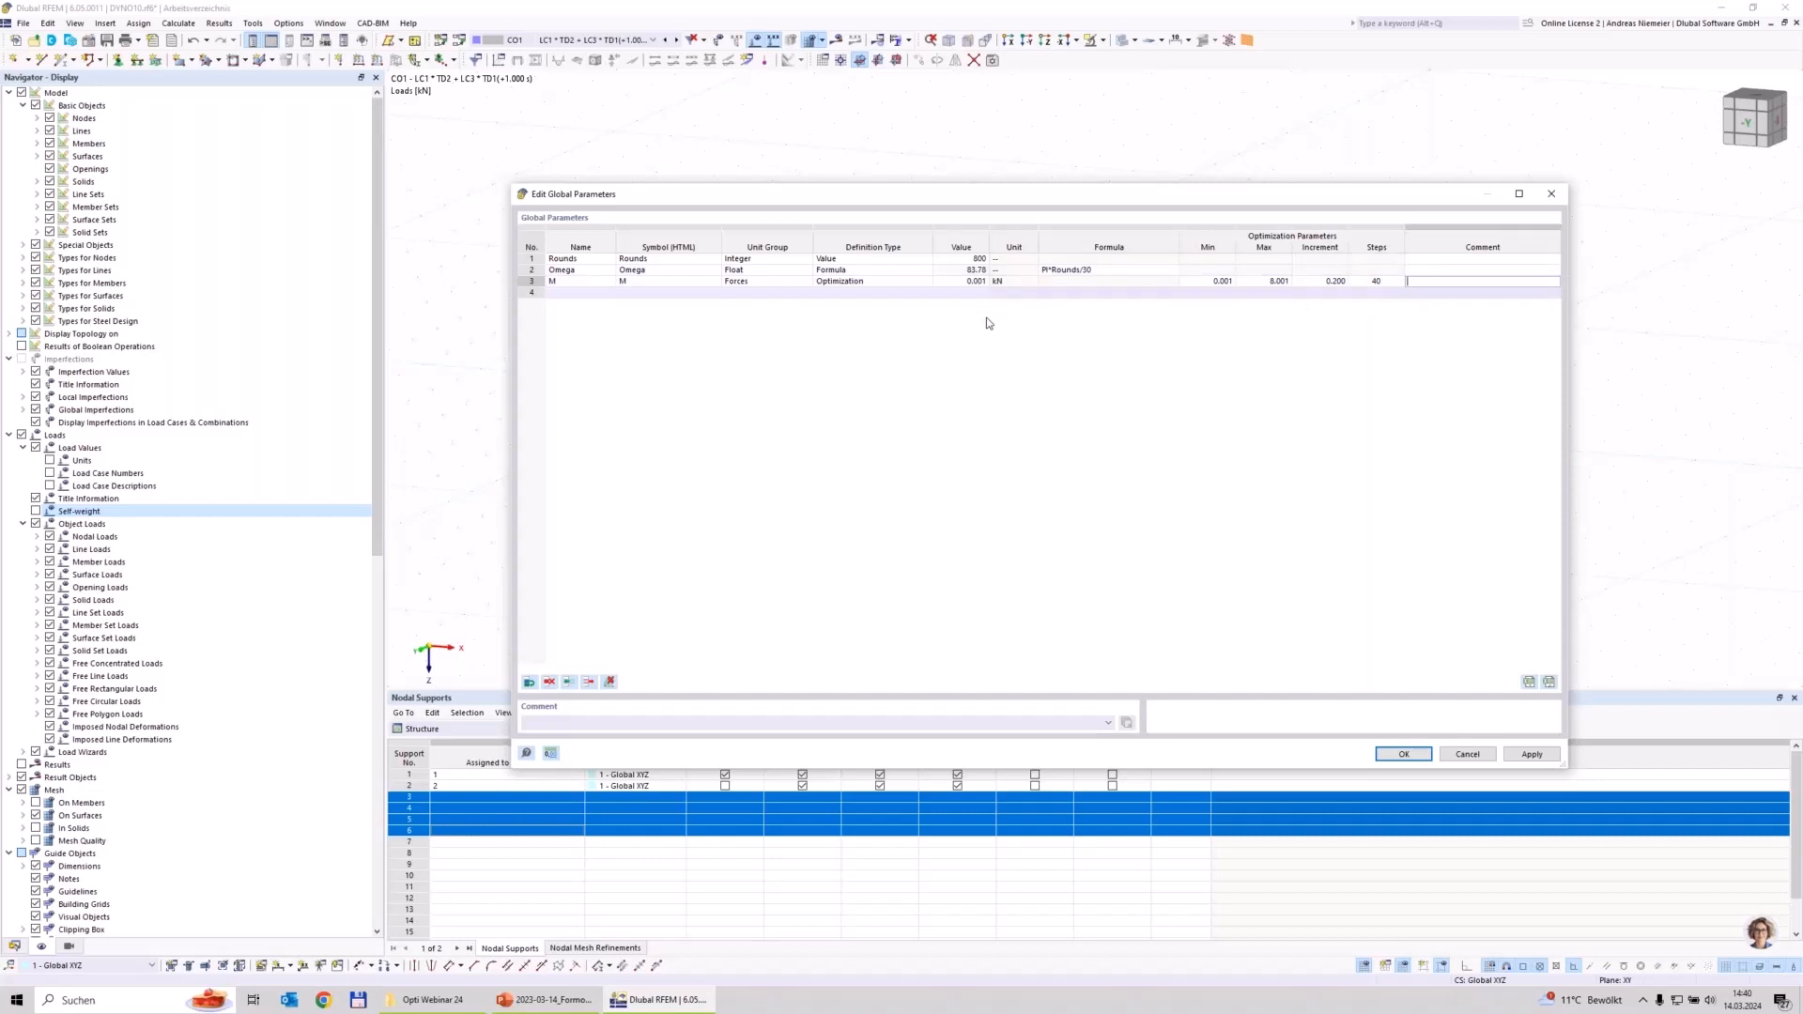
left_click(1417, 762)
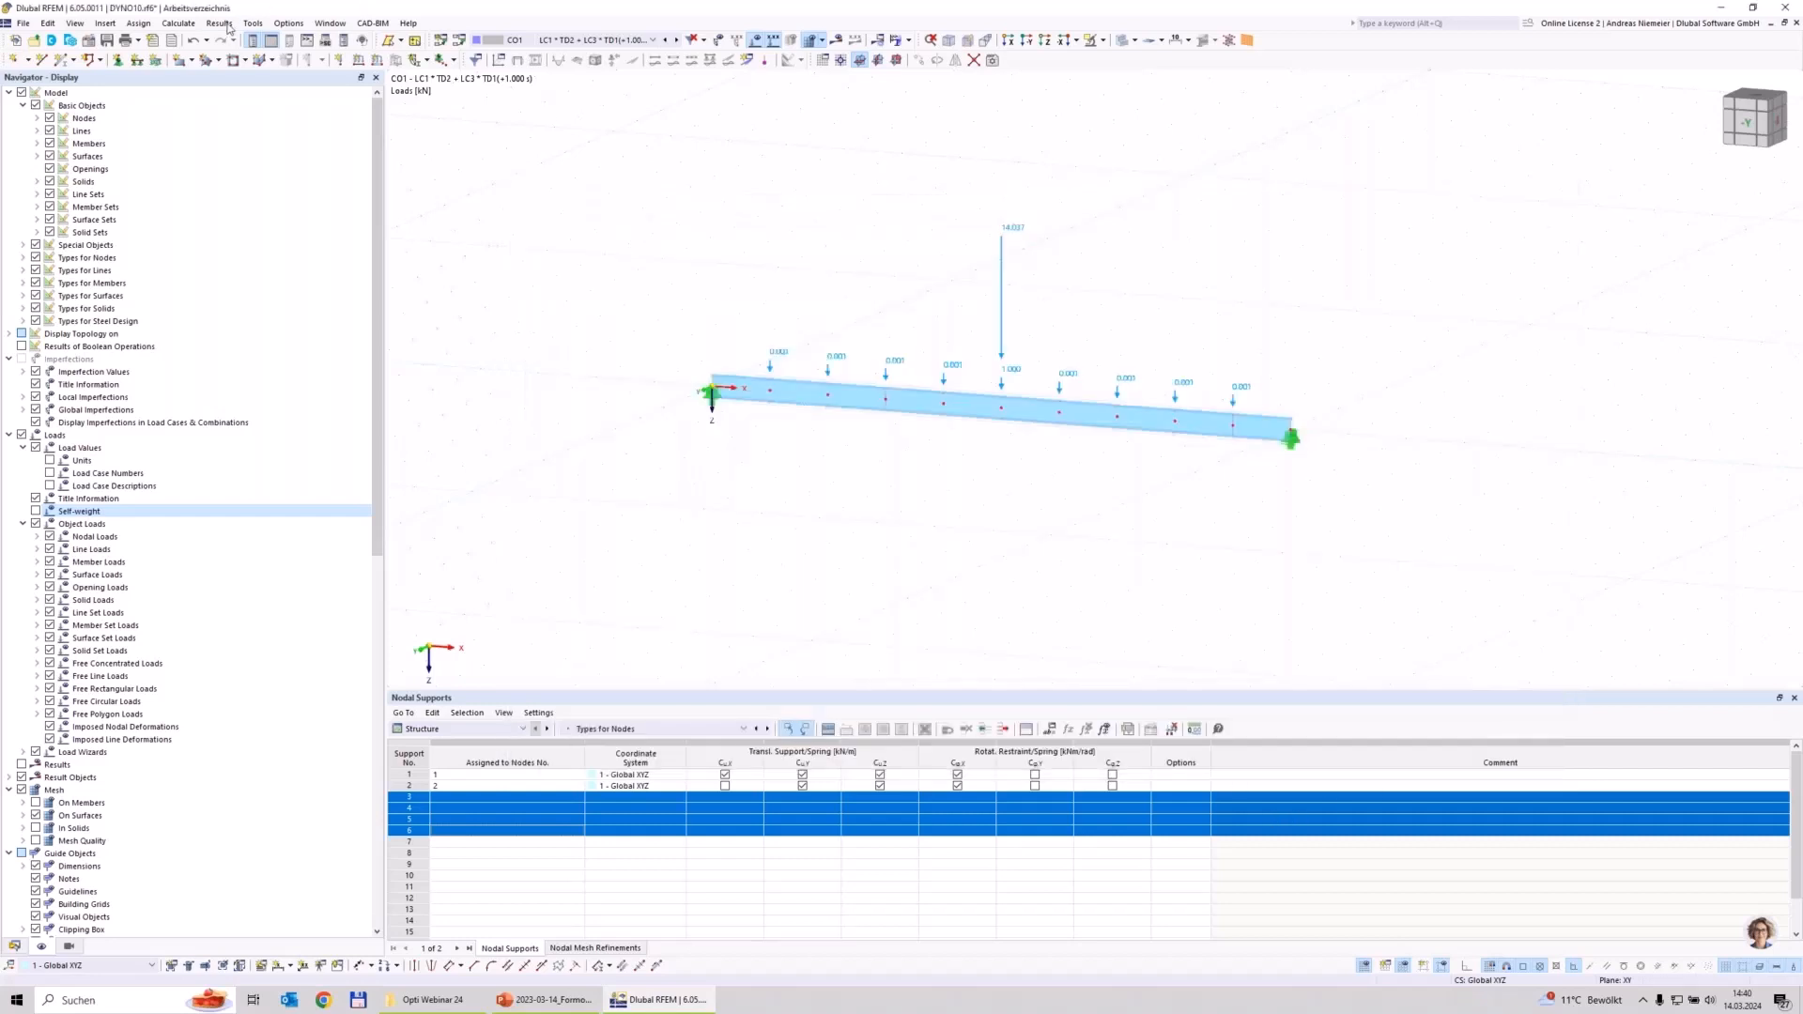
Step: Open the optimization settings and set the target value to minimum vectorial displacement
left_click(179, 22)
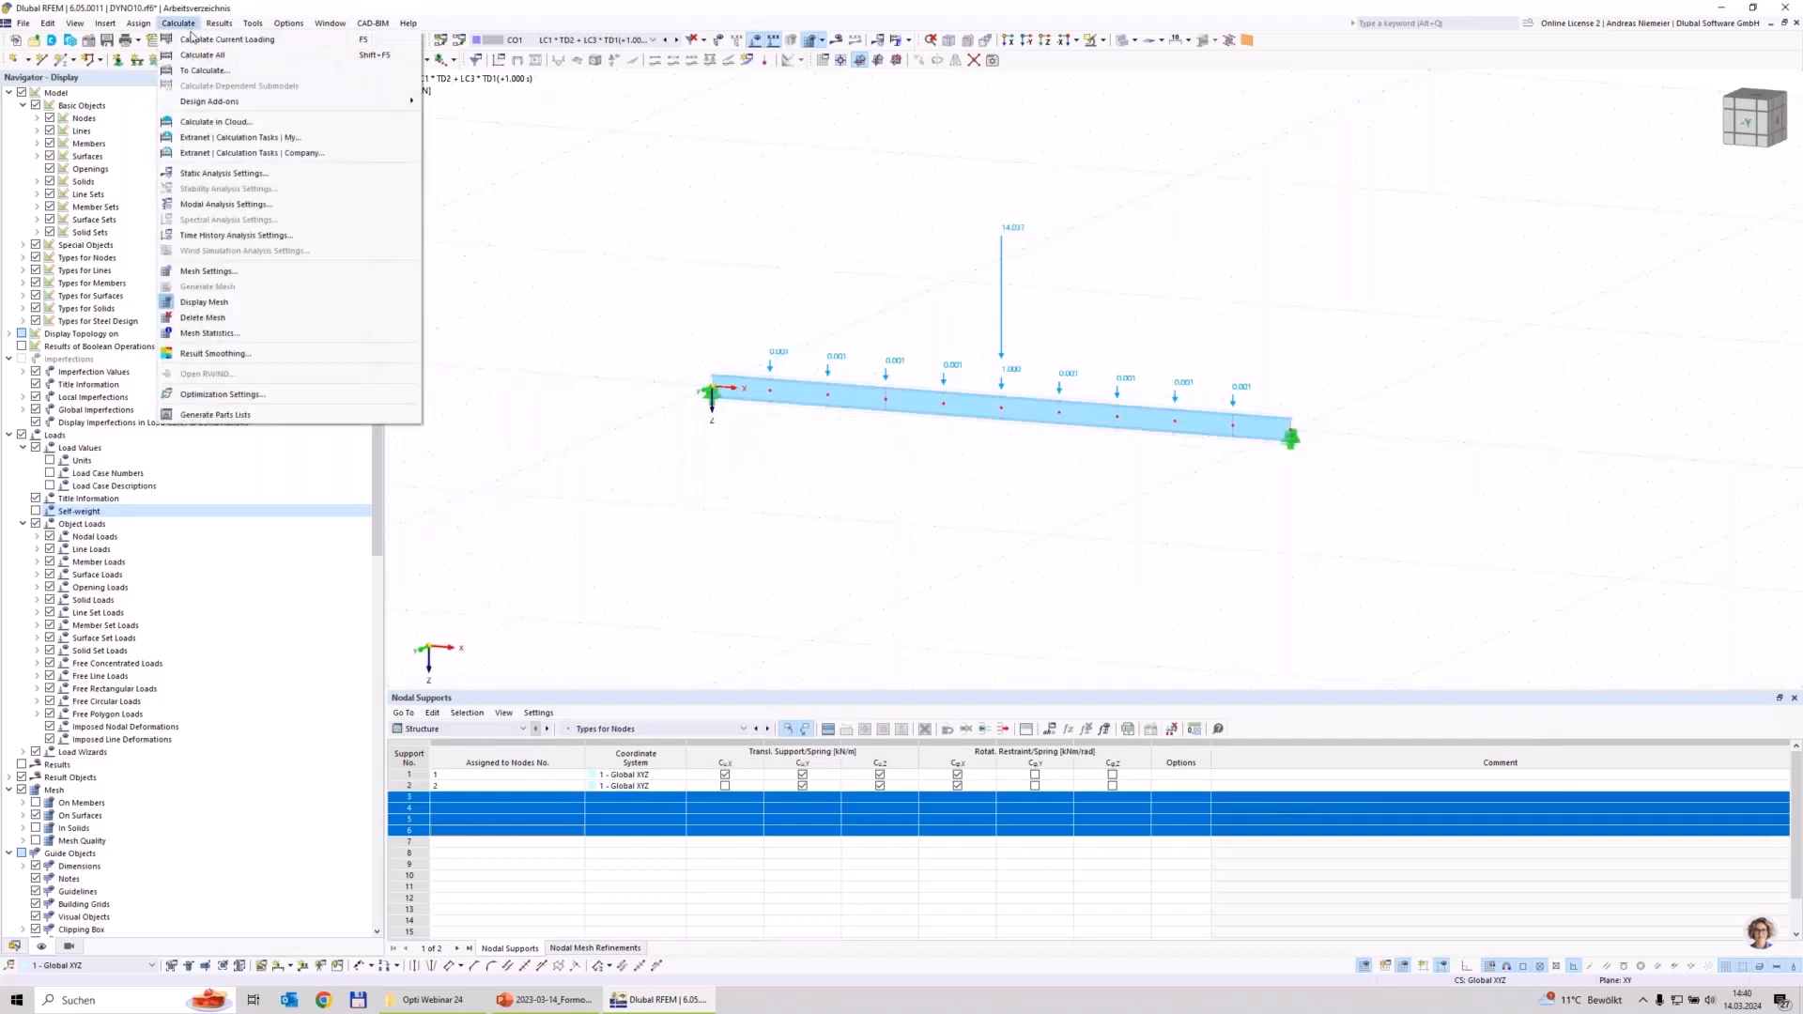
left_click(255, 395)
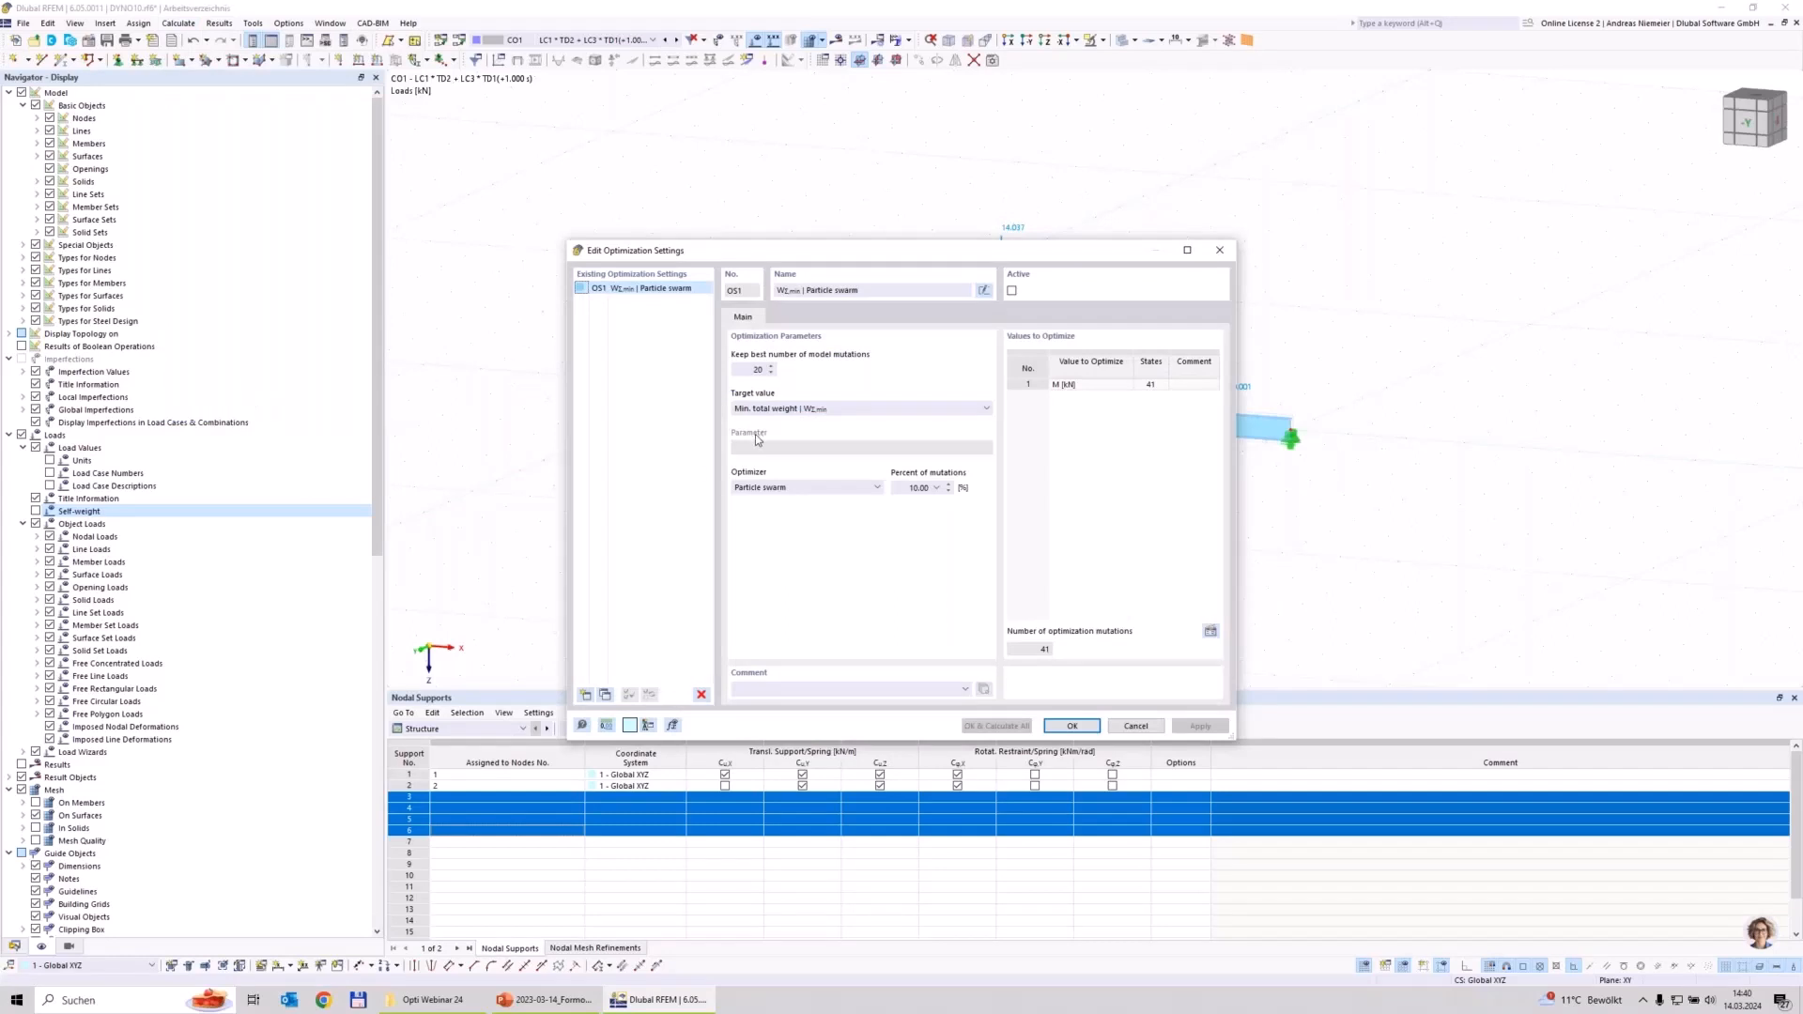
double_click(738, 369)
left_click_drag(866, 252, 705, 459)
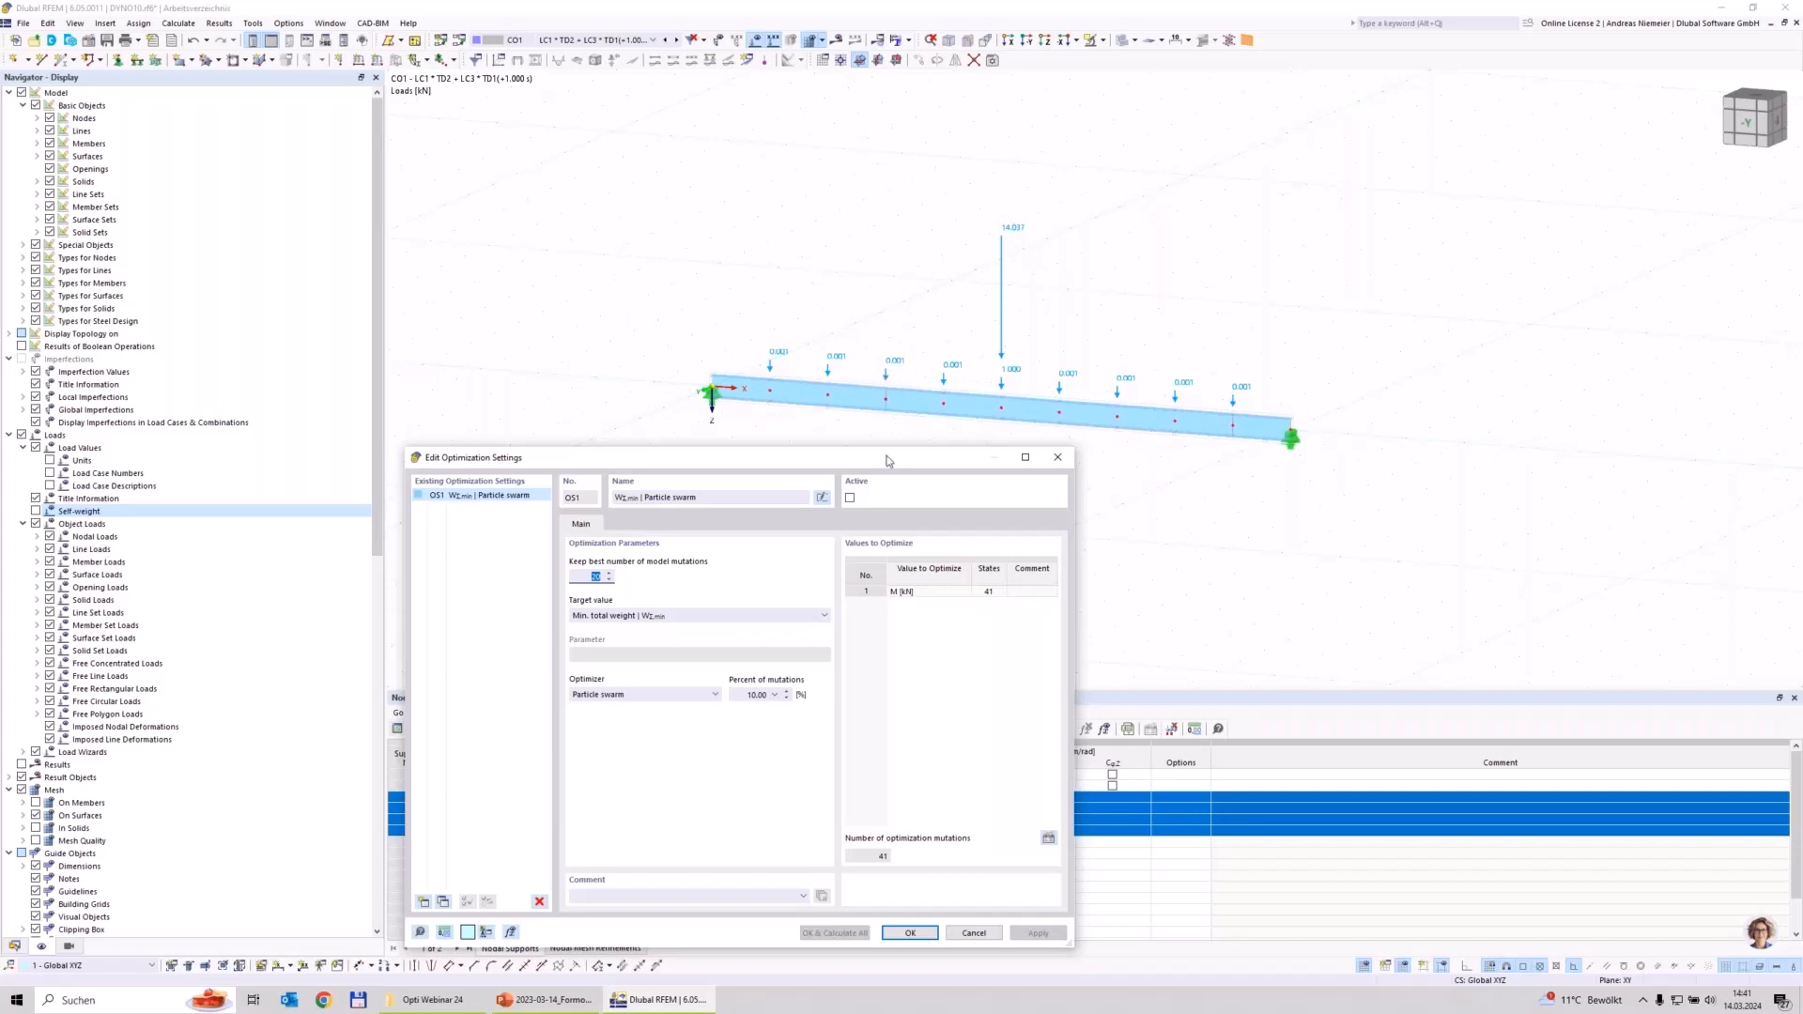
left_click_drag(884, 457, 866, 274)
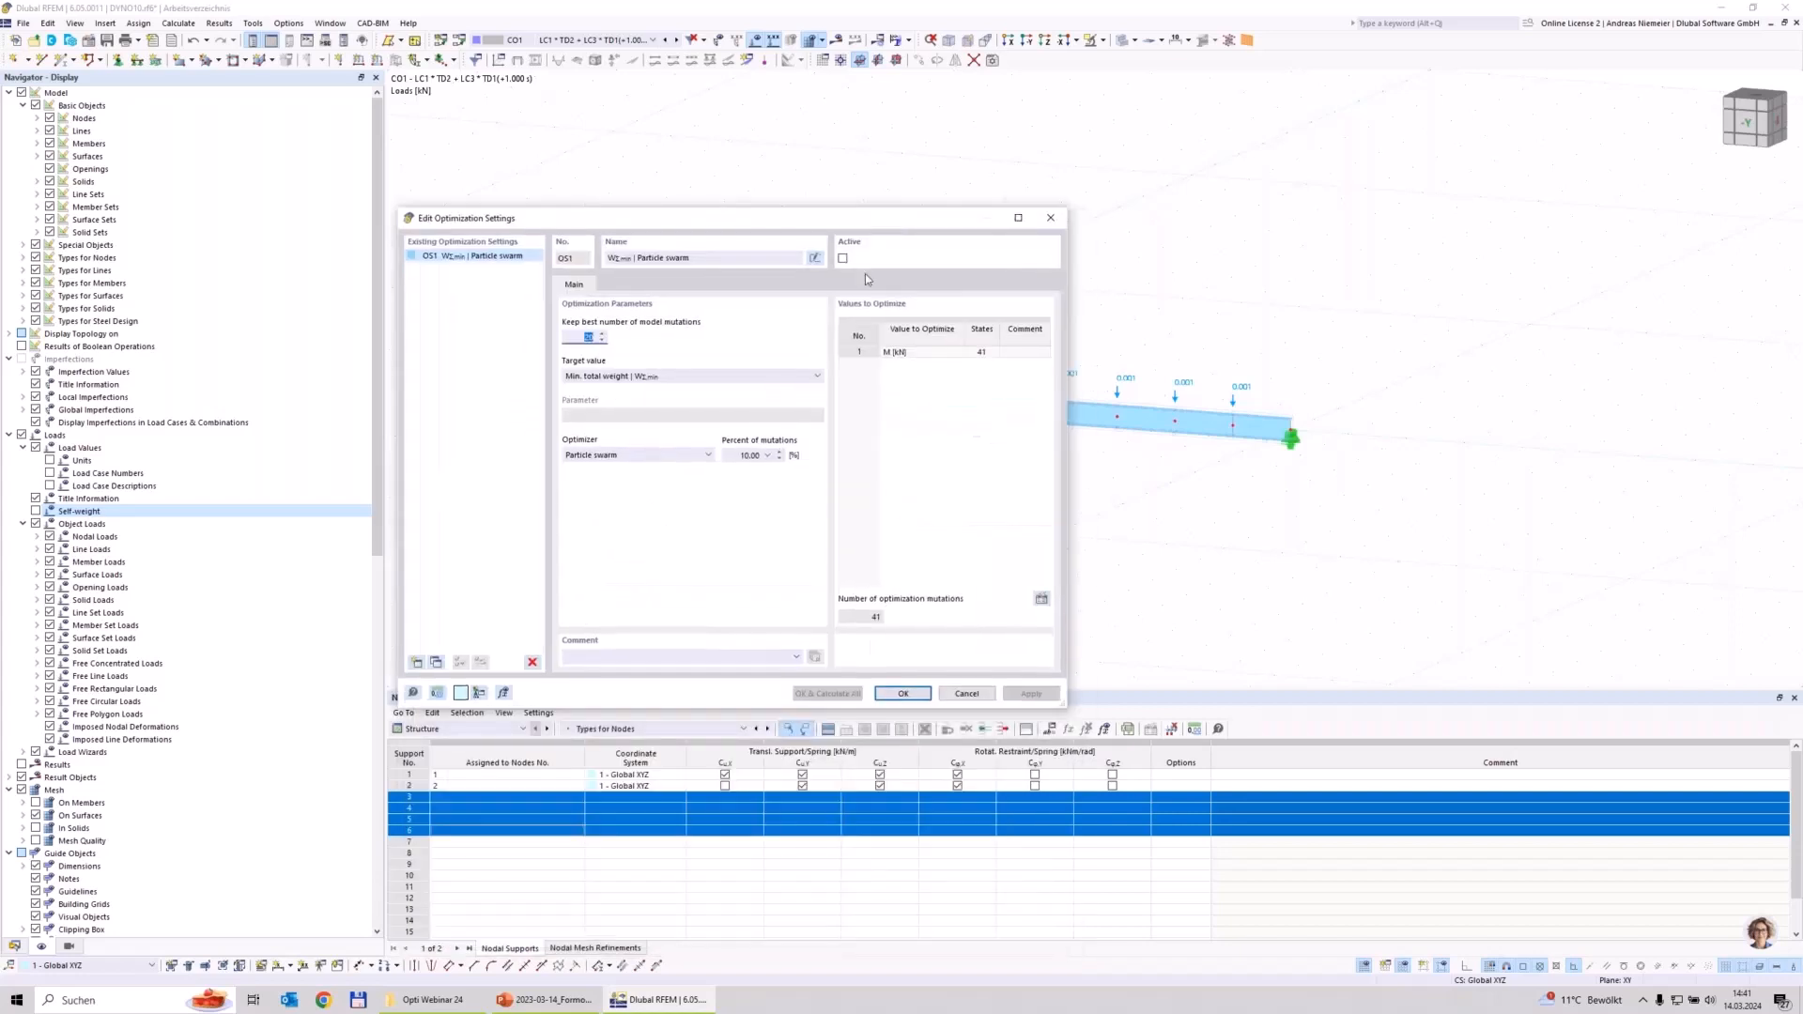
left_click(595, 376)
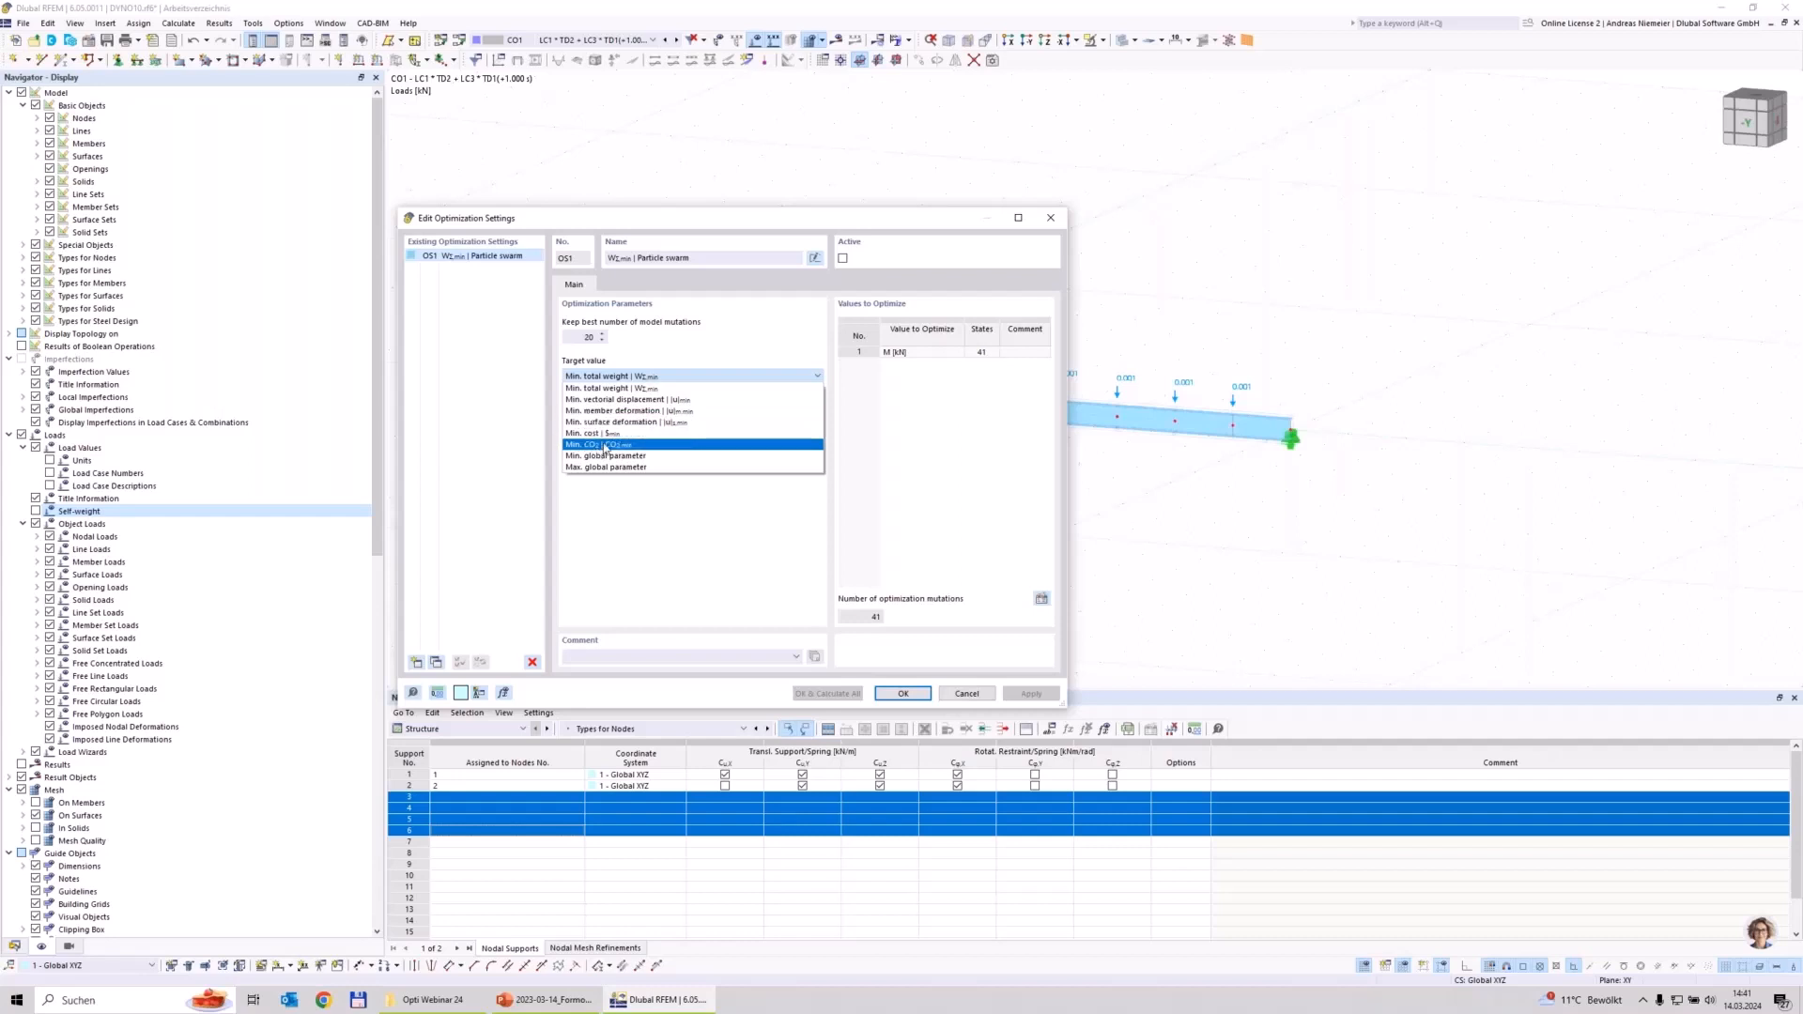
left_click(625, 399)
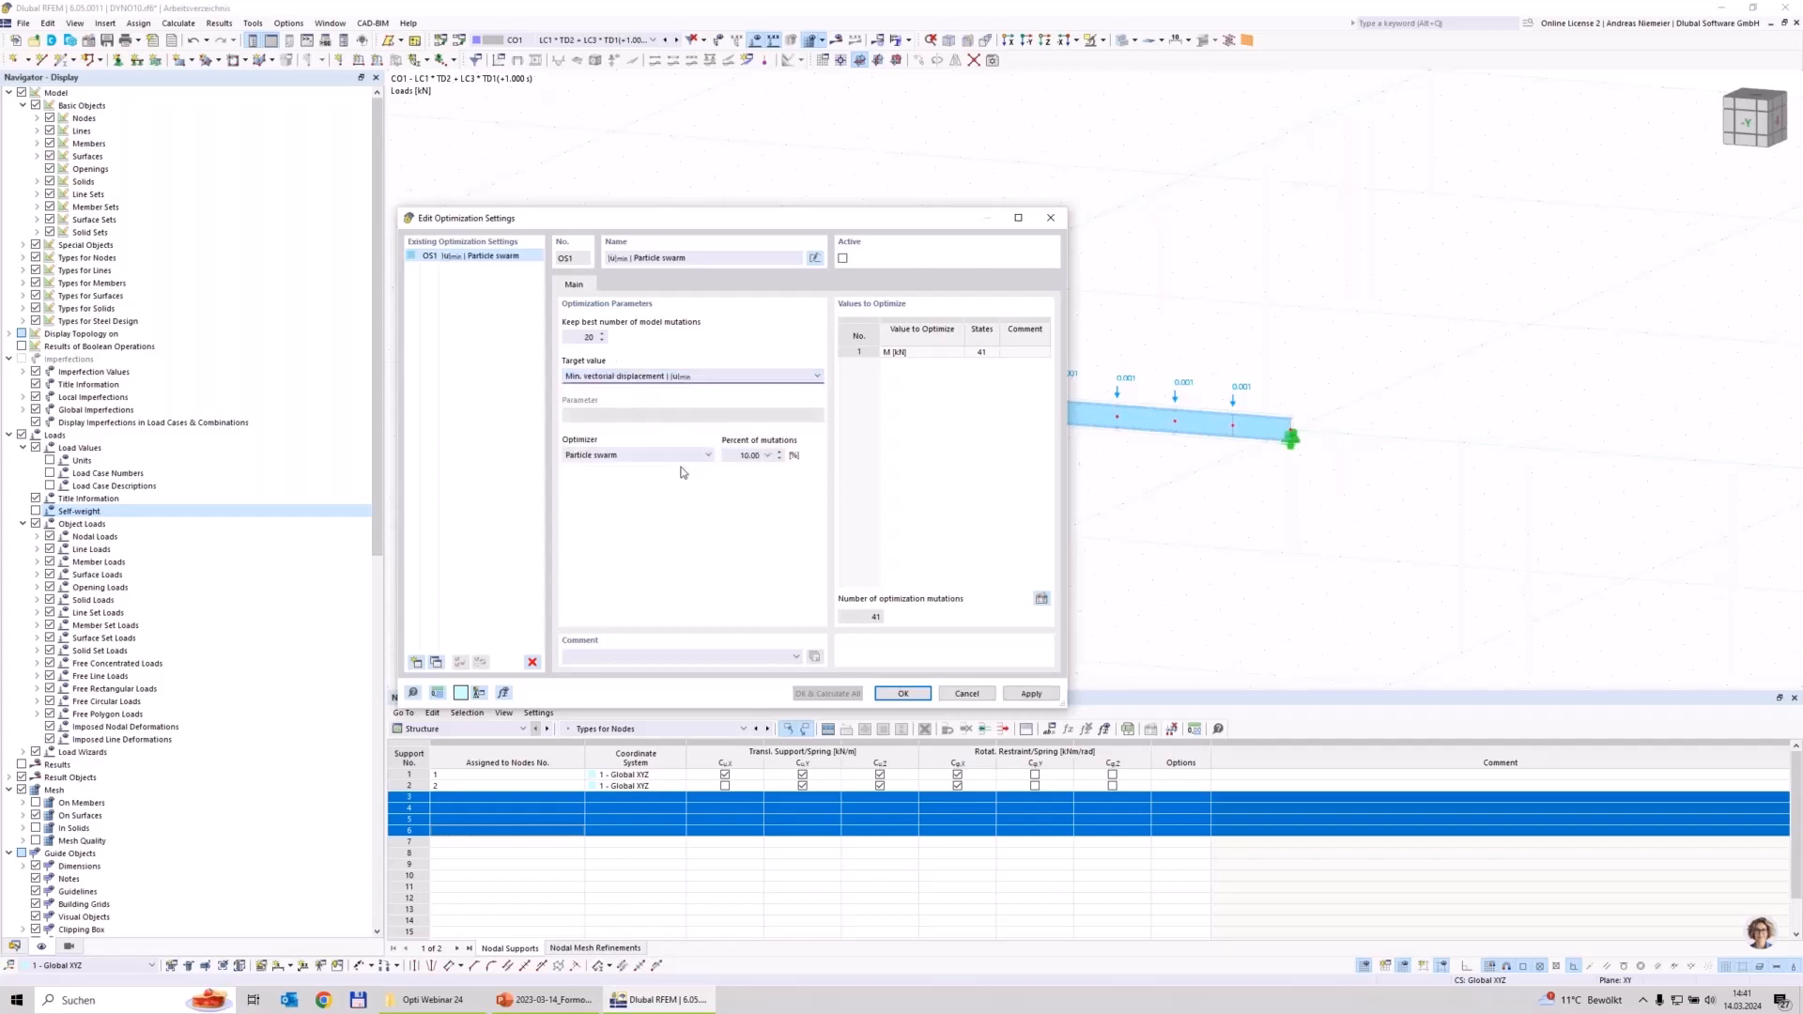
Step: Set the optimizer of the optimization setting to All mutations
left_click(678, 457)
left_click(646, 468)
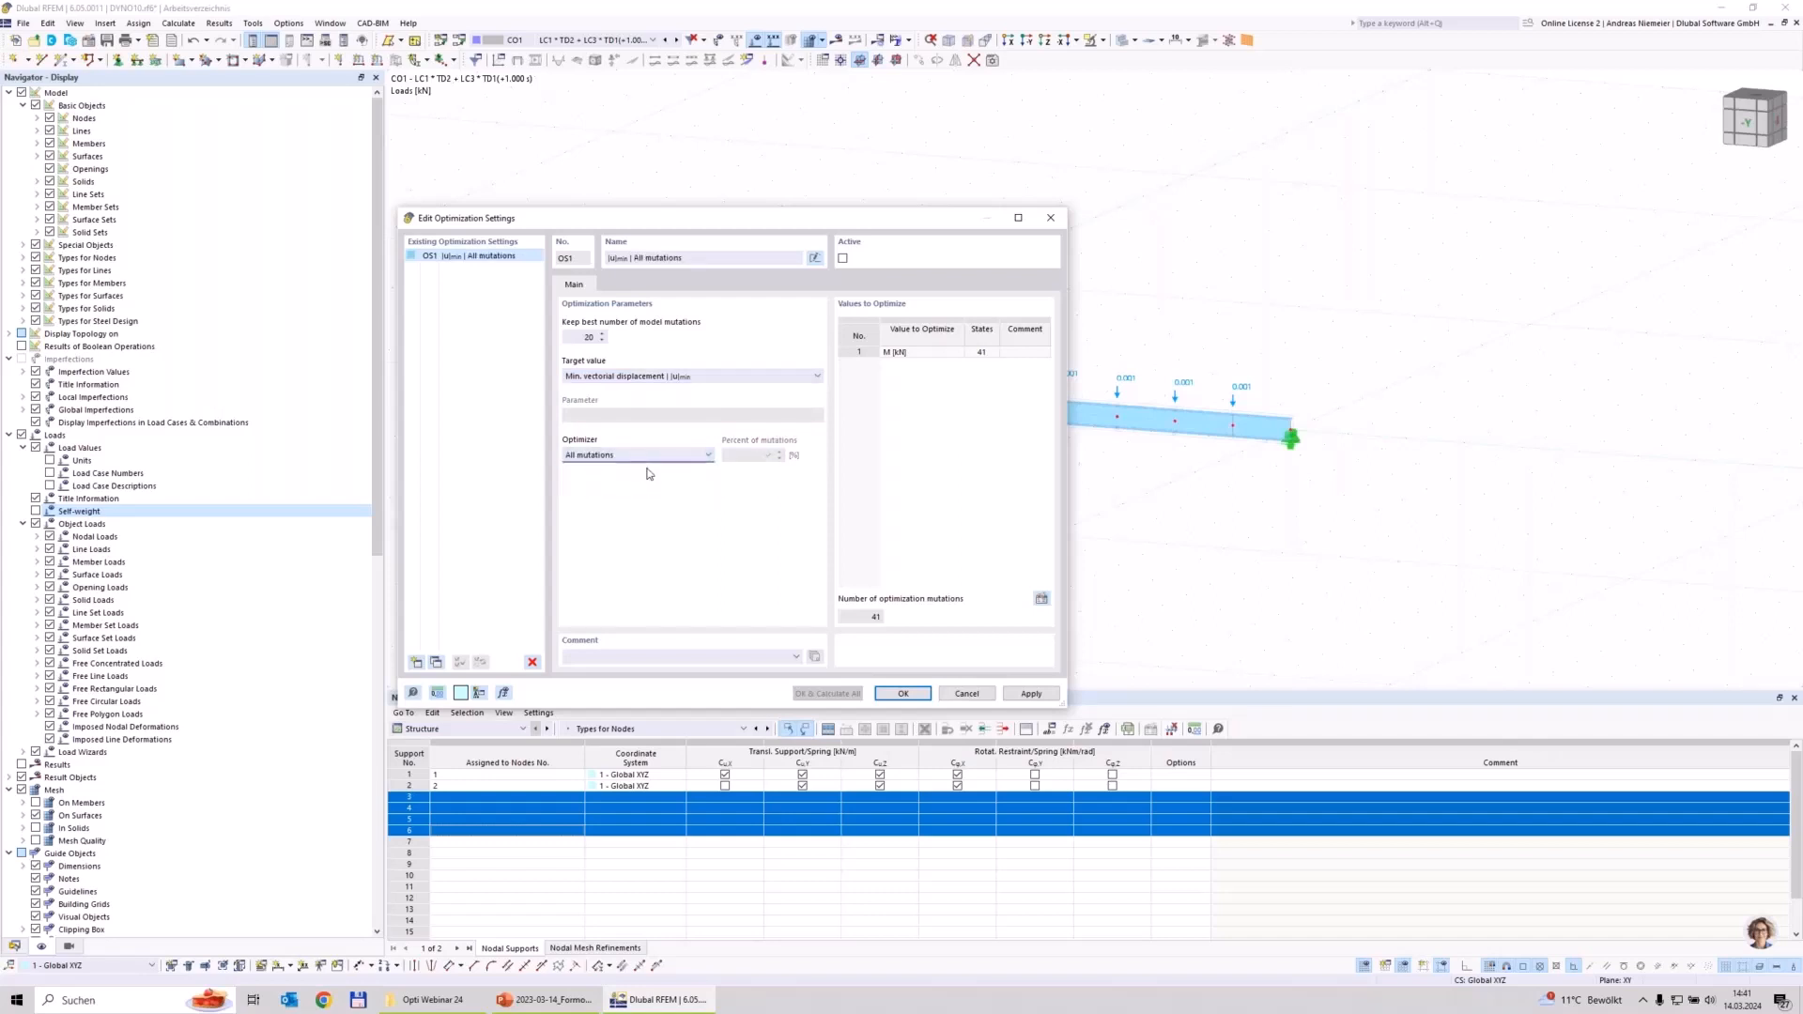
left_click(867, 625)
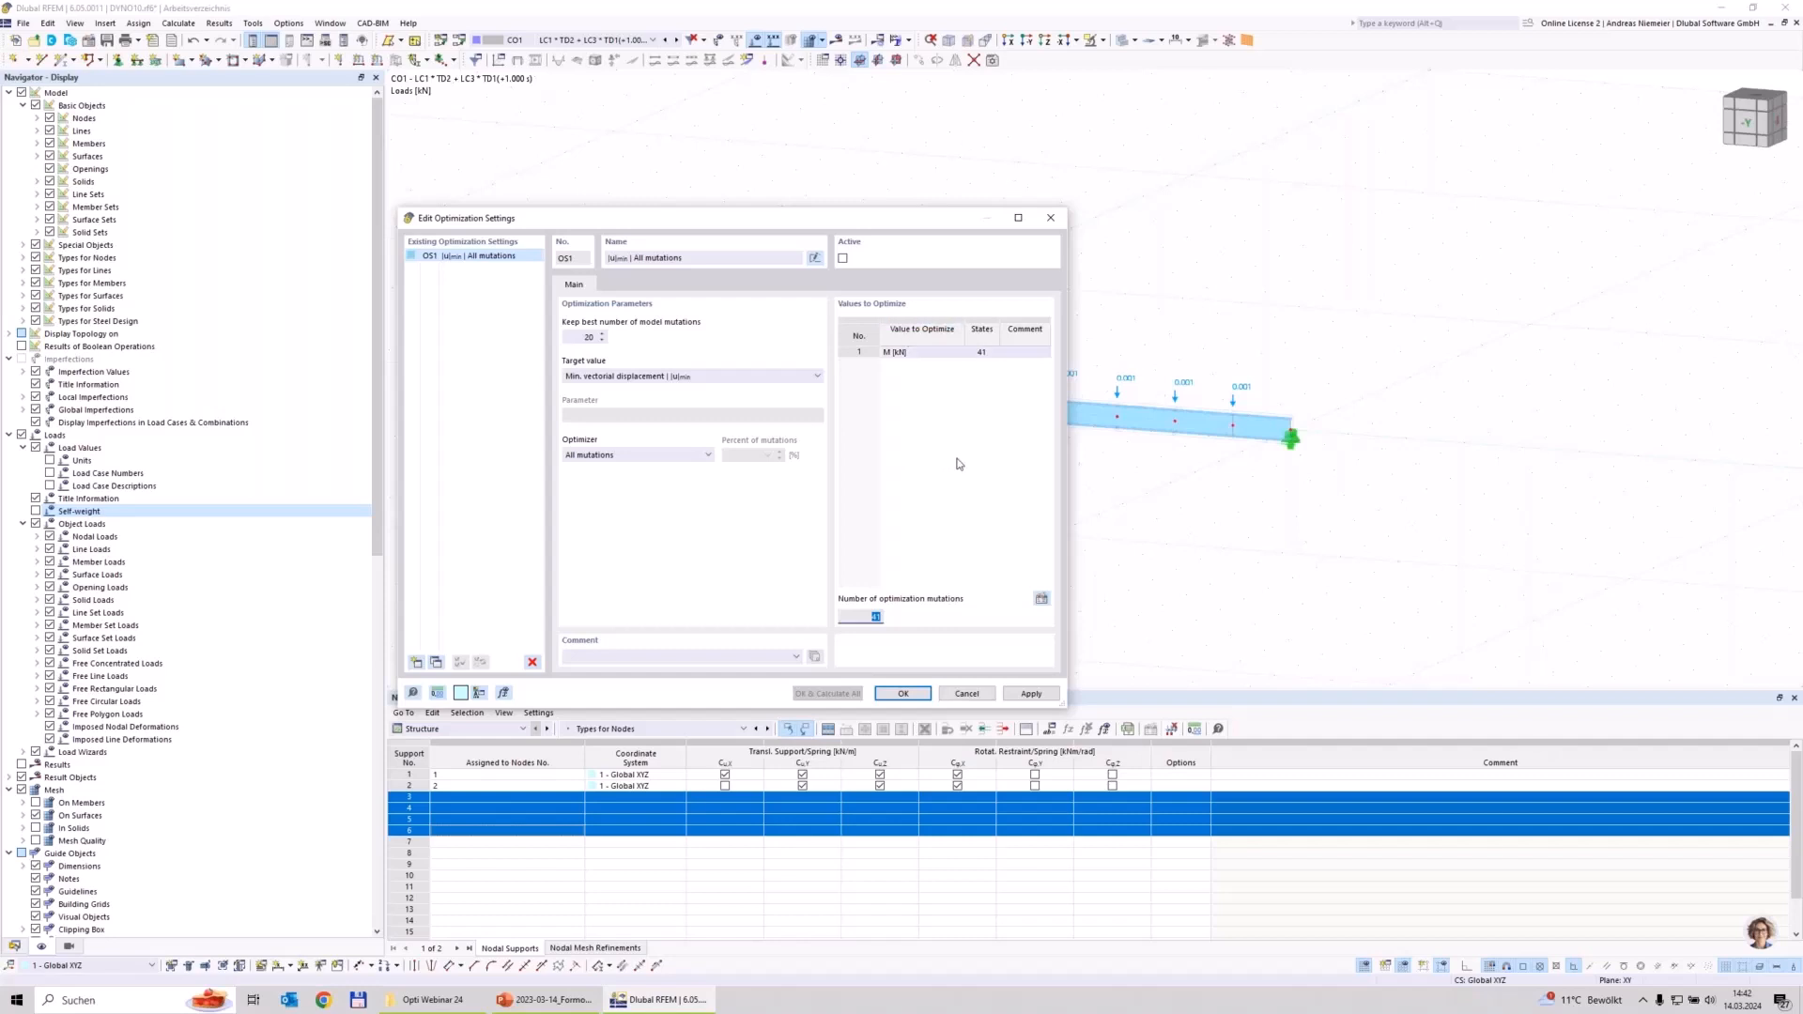
left_click_drag(891, 232, 874, 594)
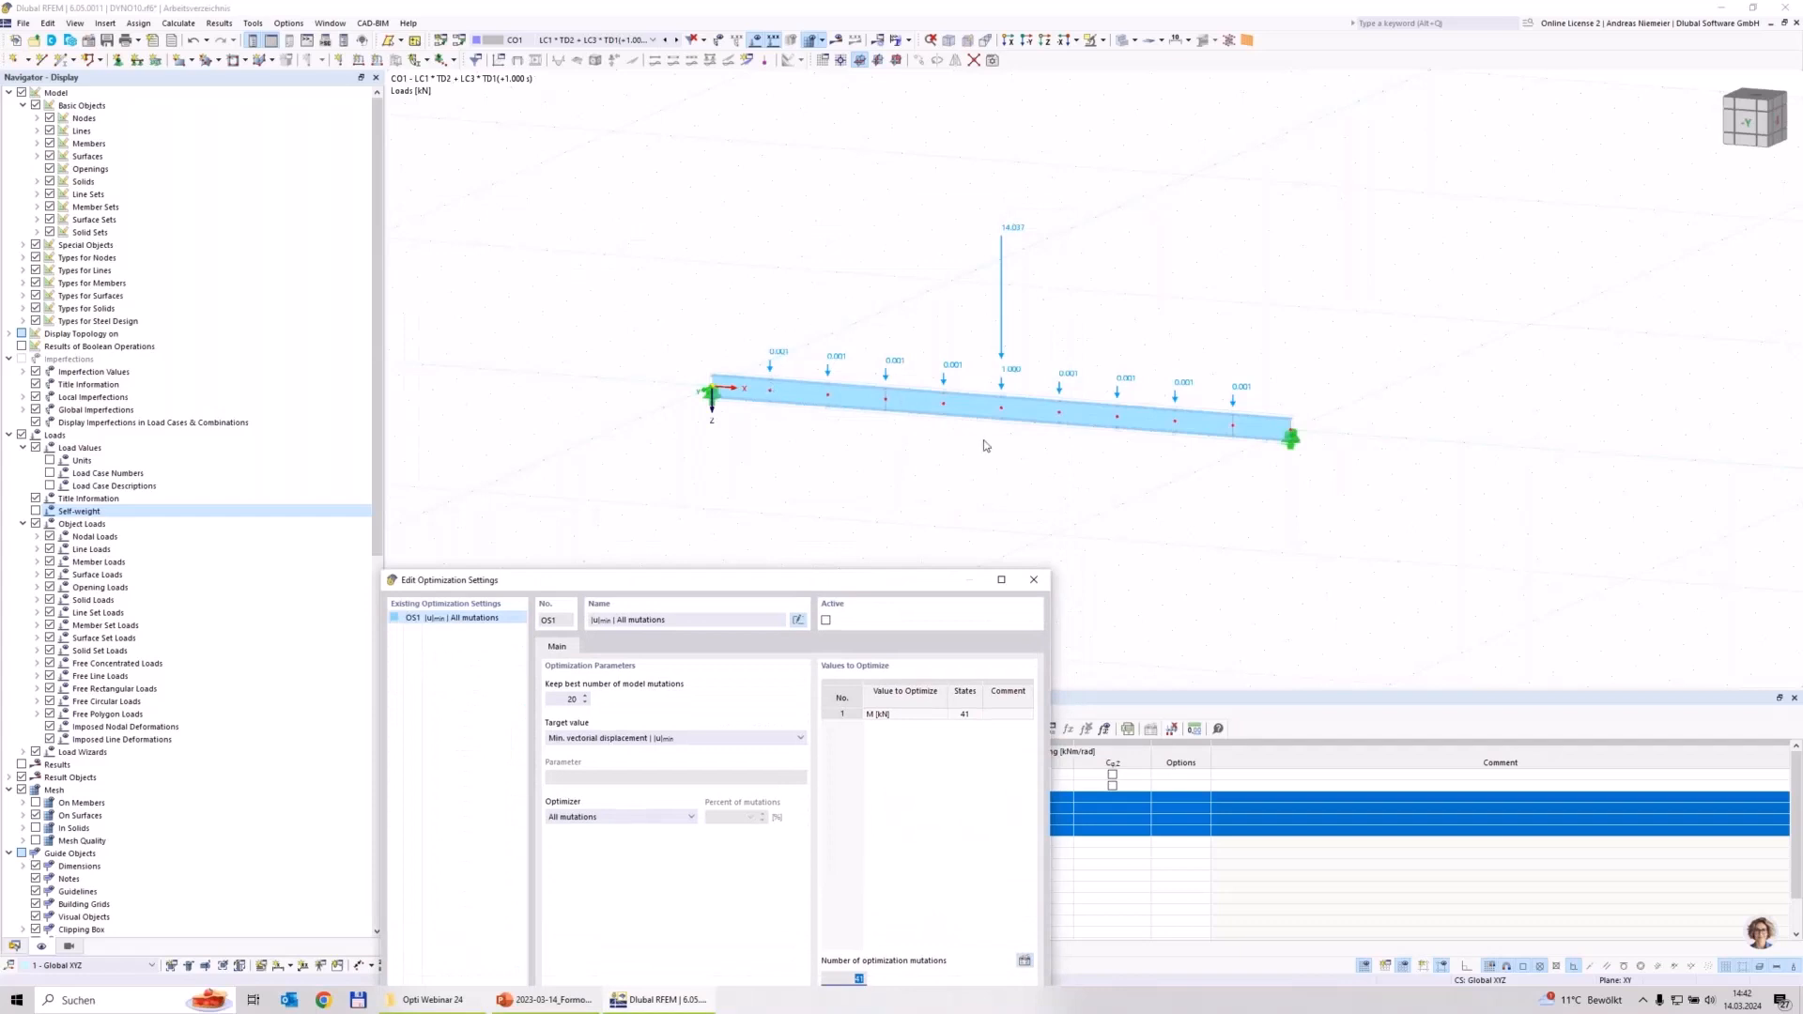
left_click_drag(890, 580, 930, 237)
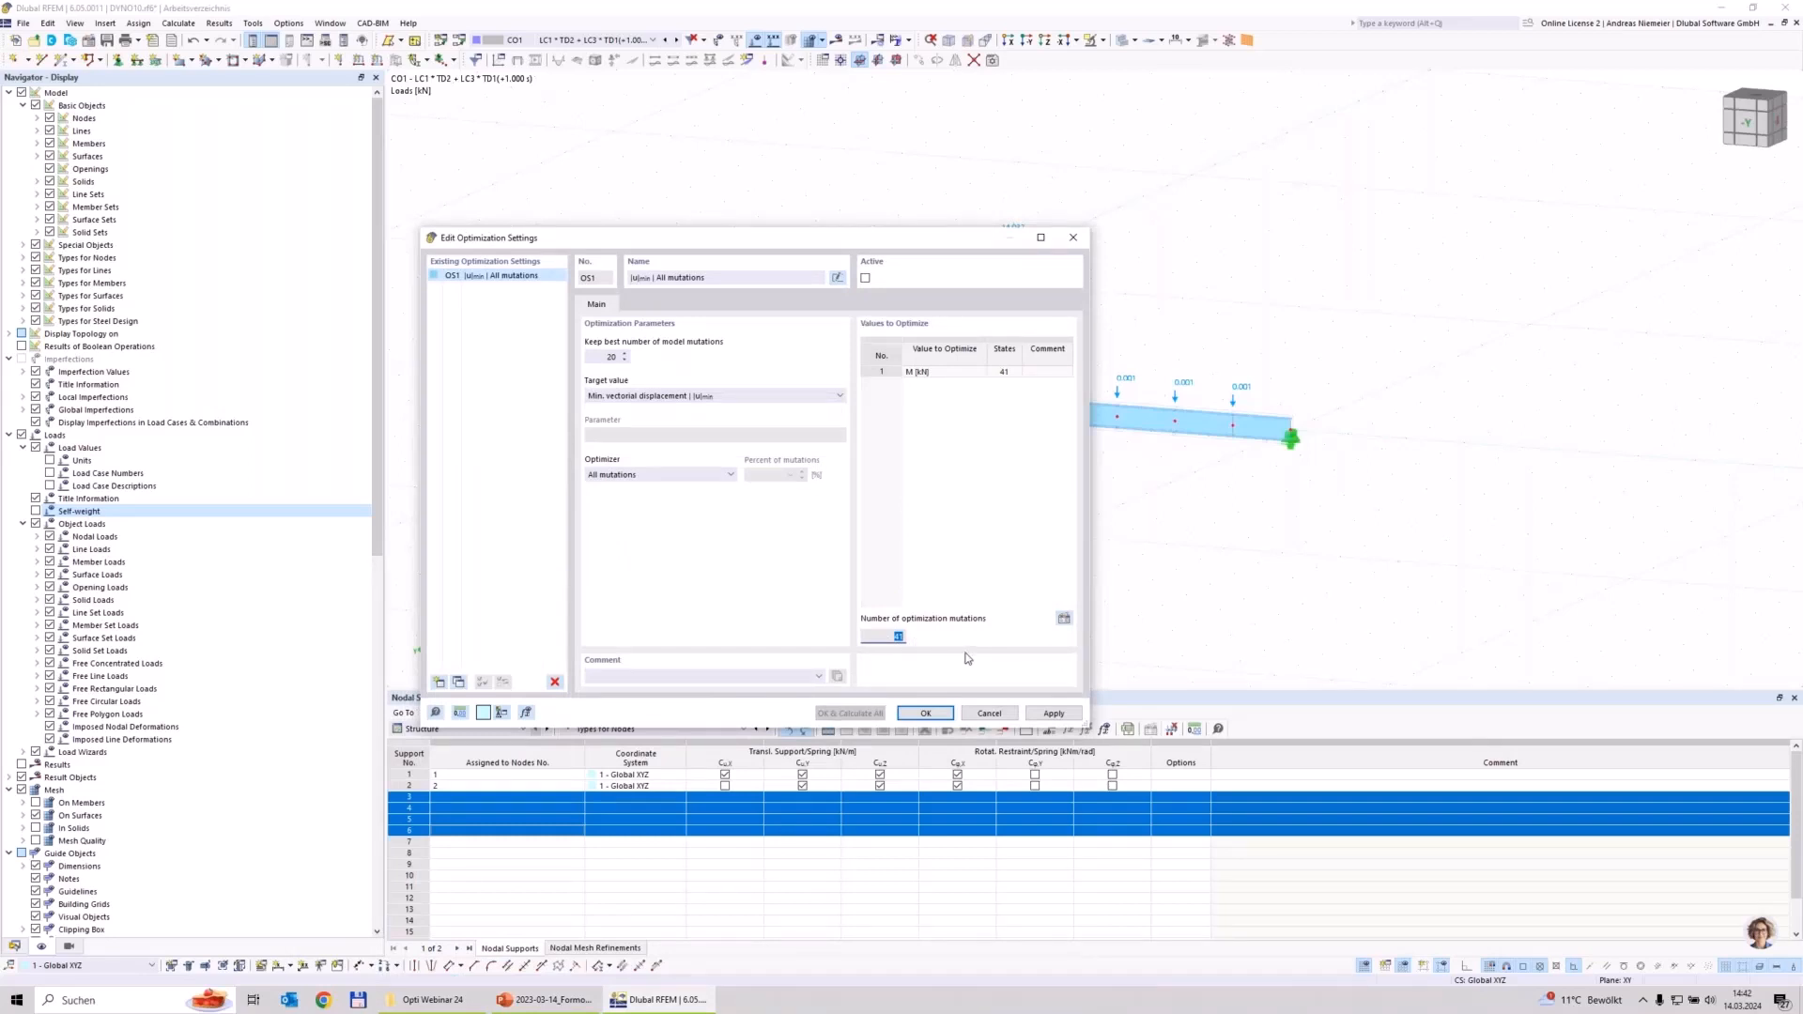
Step: Set the optimizer to Particle swarm with 50 percent of mutations and accept the optimization settings
left_click(600, 475)
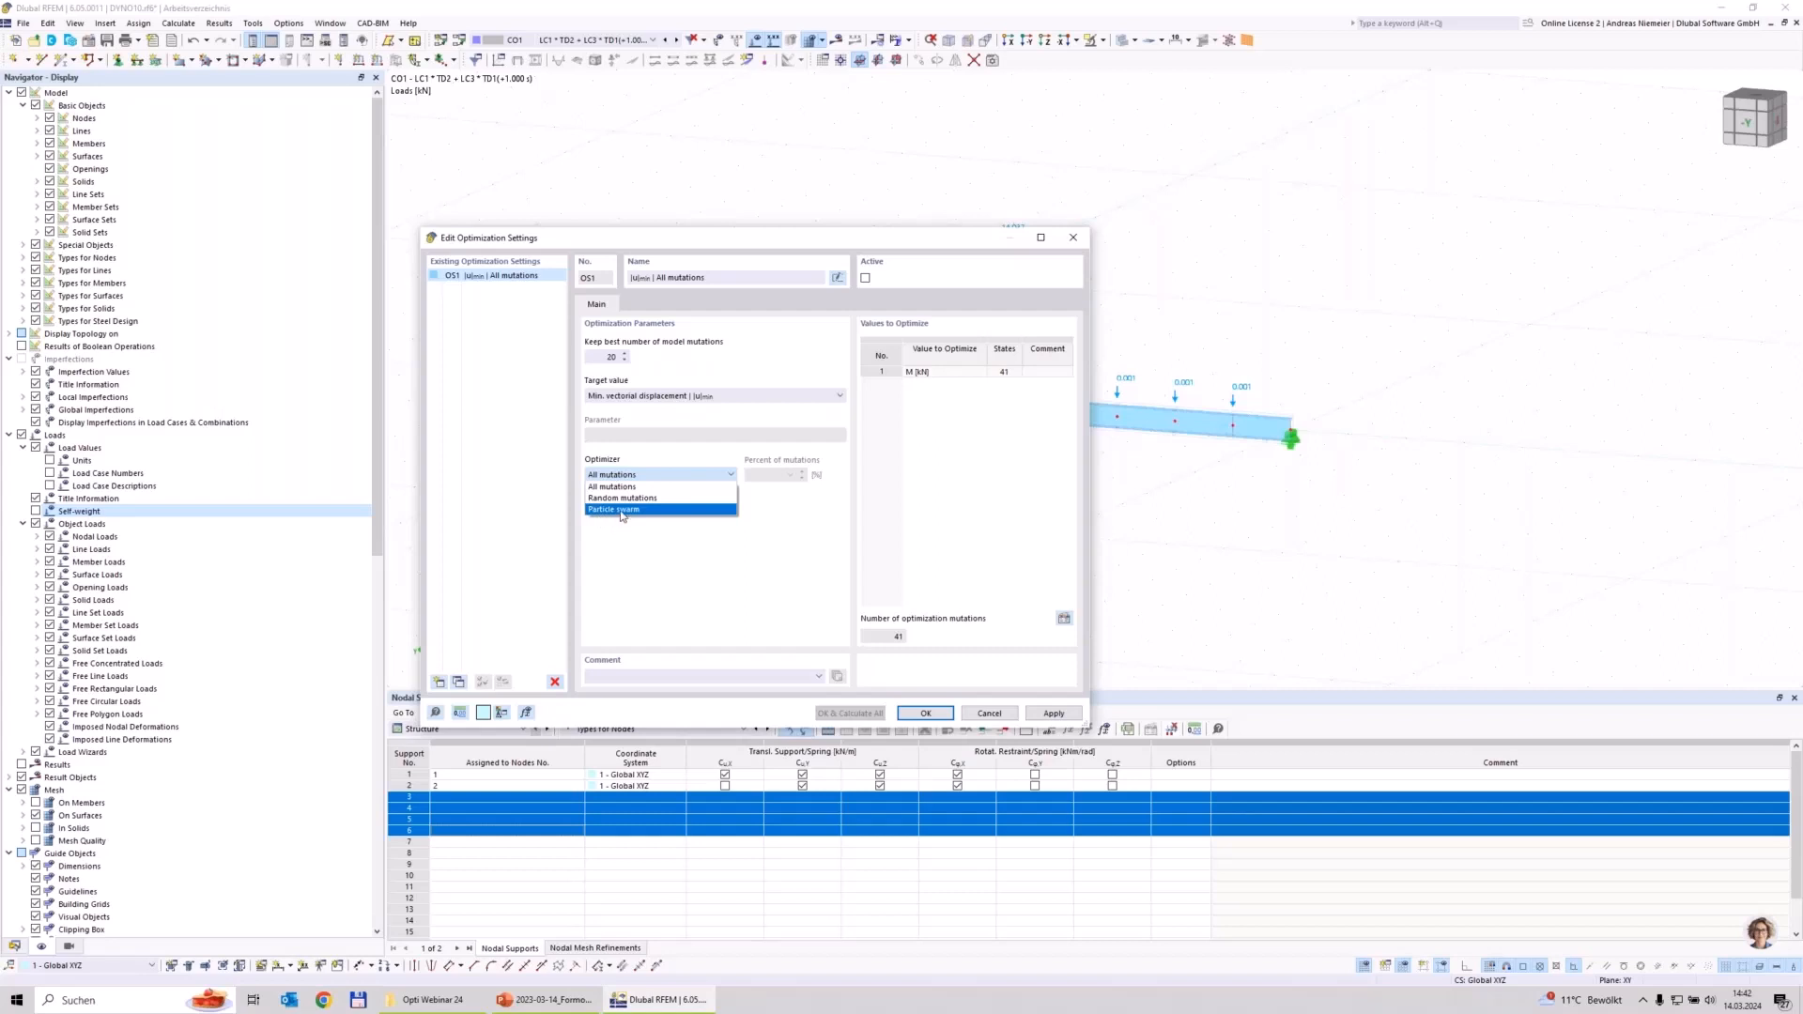
left_click(622, 512)
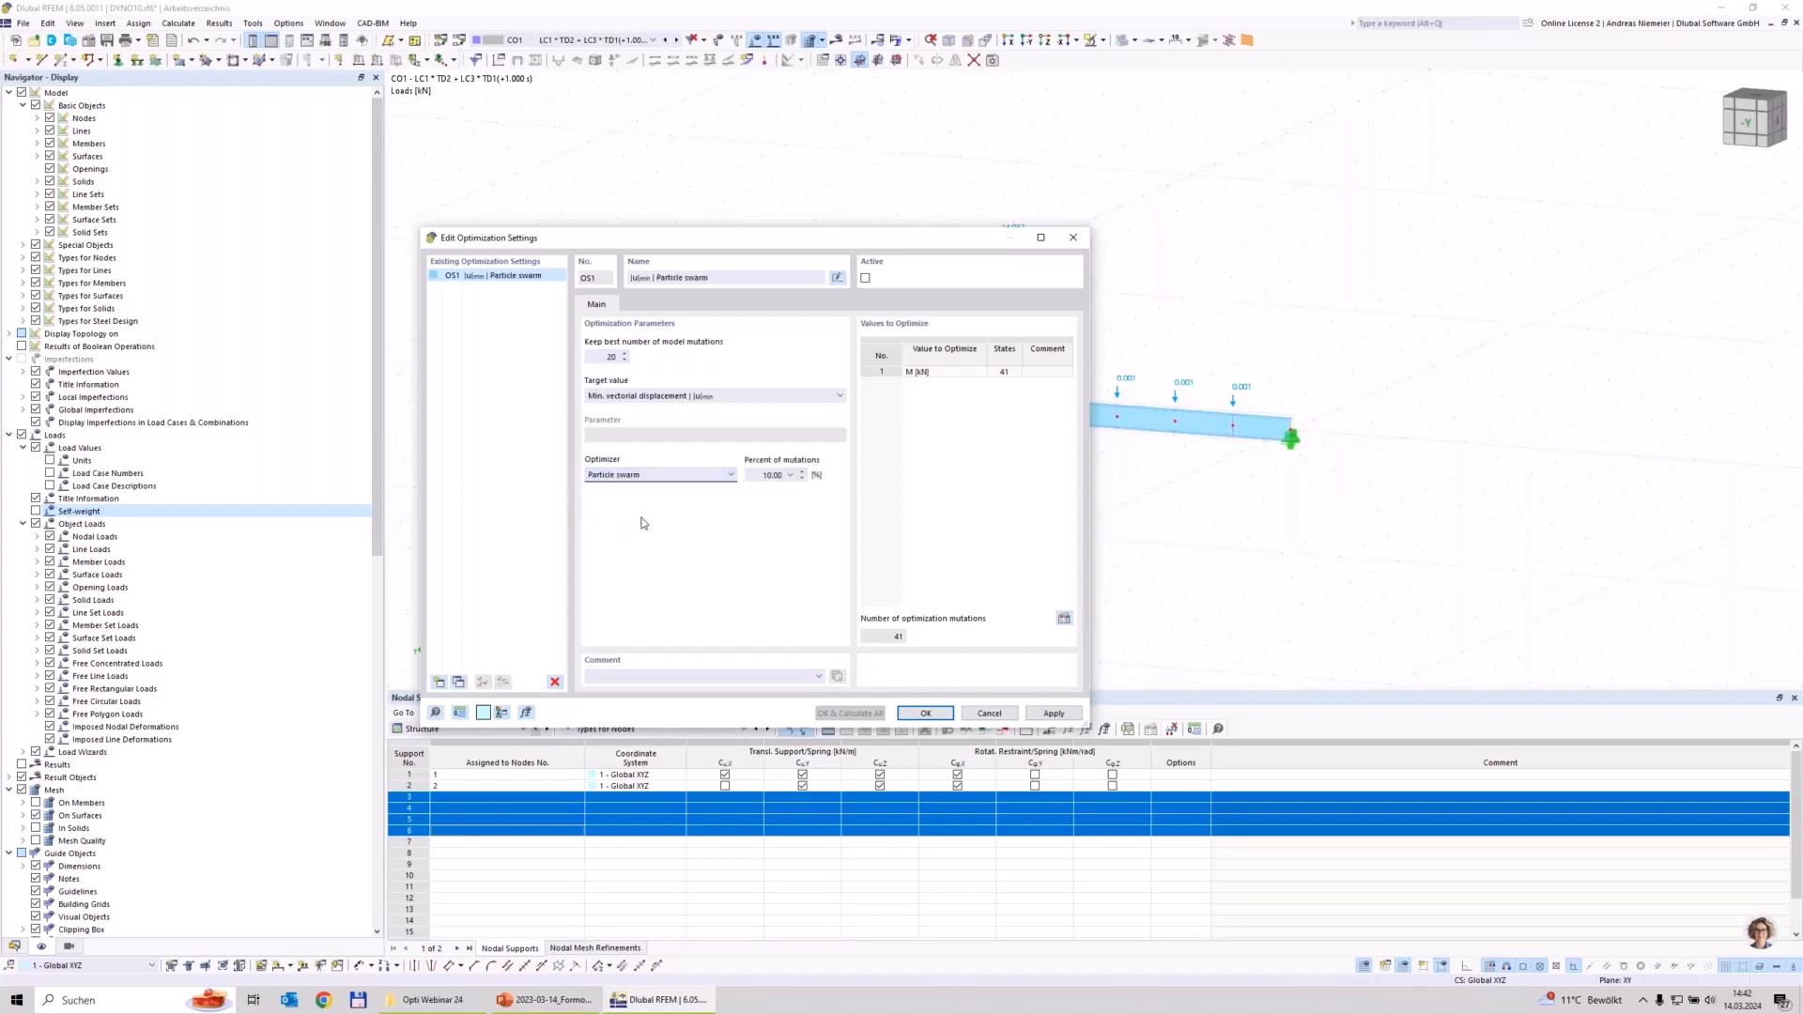
left_click(754, 476)
type("50")
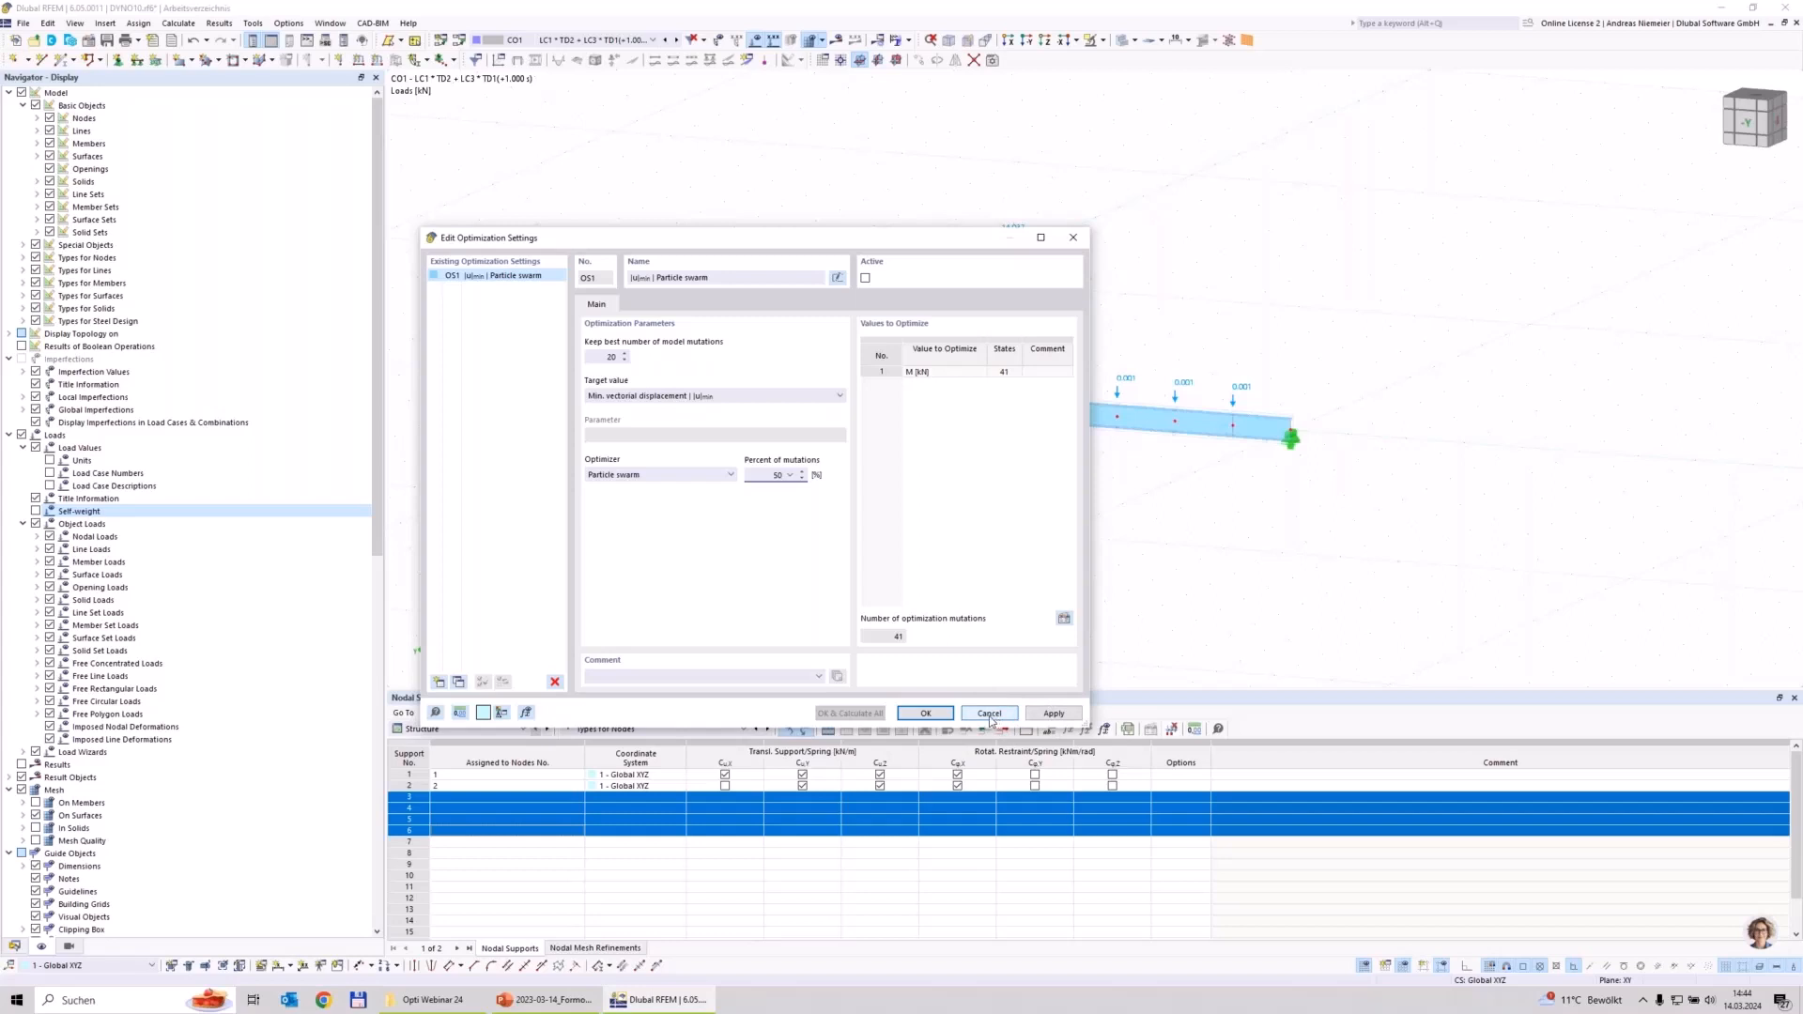
left_click(943, 719)
Step: Open the recent model Bstart PS 50.rf6 and display its Steel Design results
left_click(23, 23)
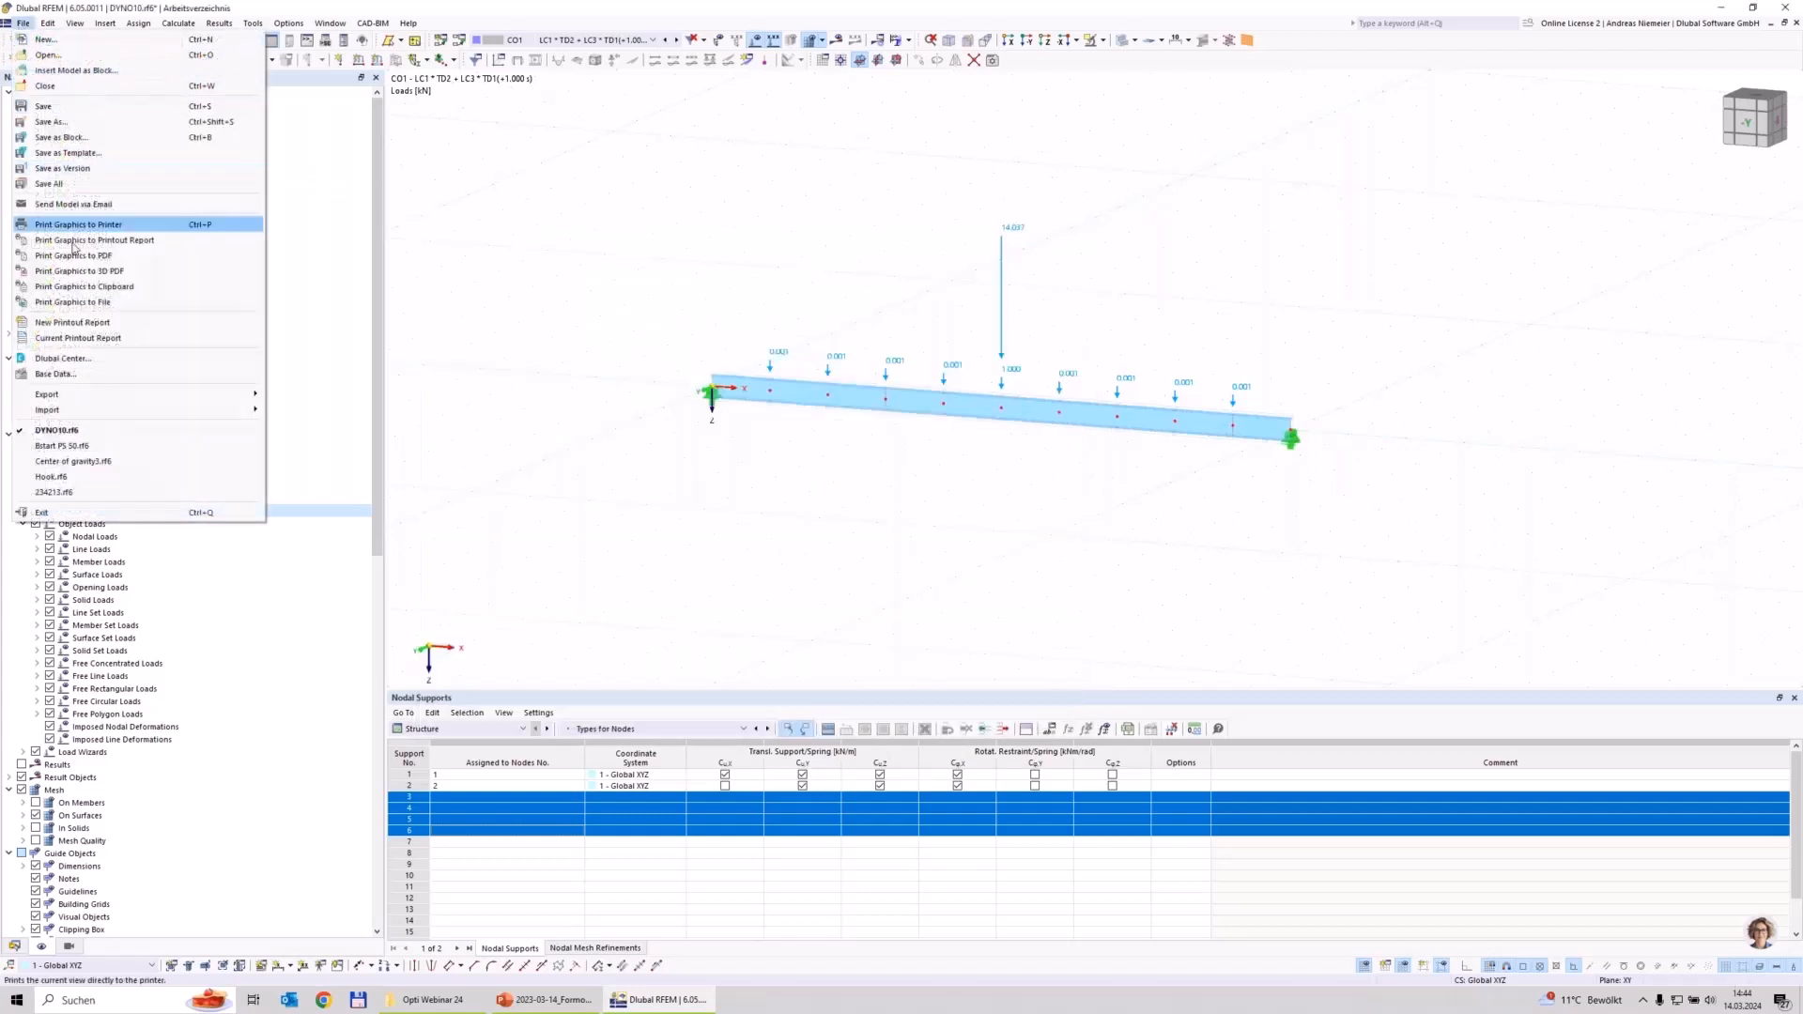
left_click(100, 446)
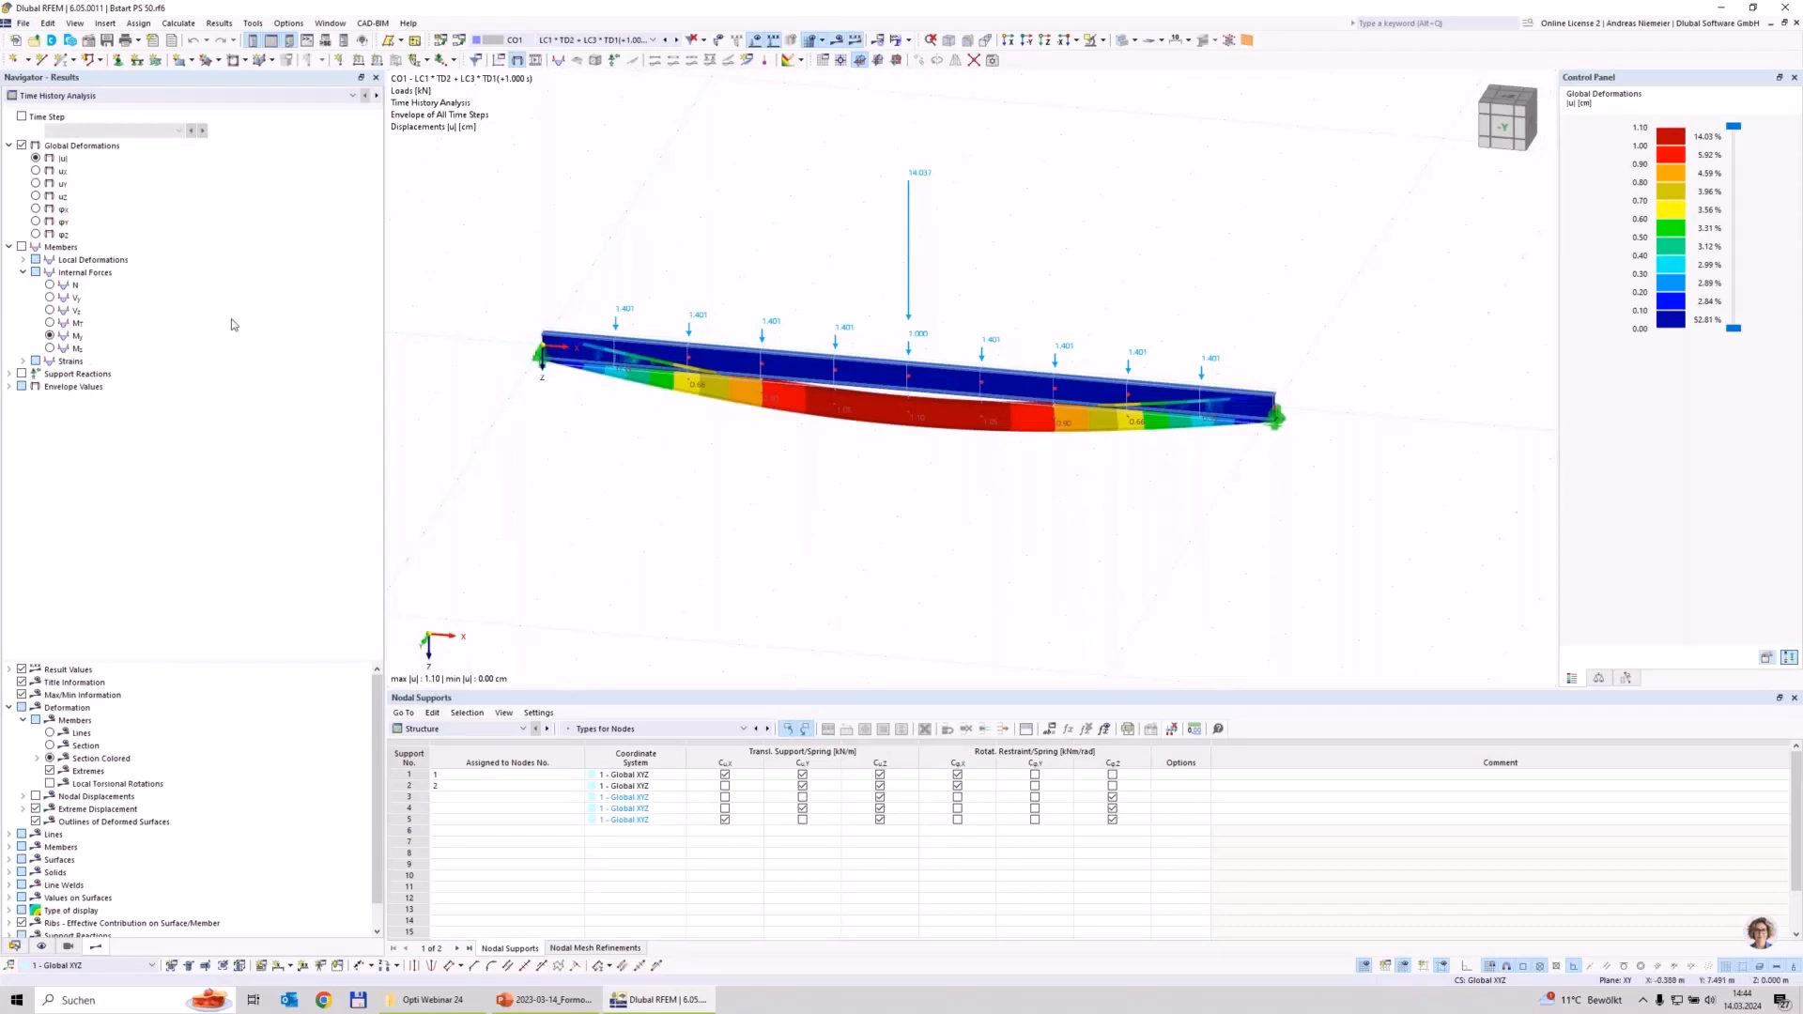
left_click(186, 97)
left_click(168, 120)
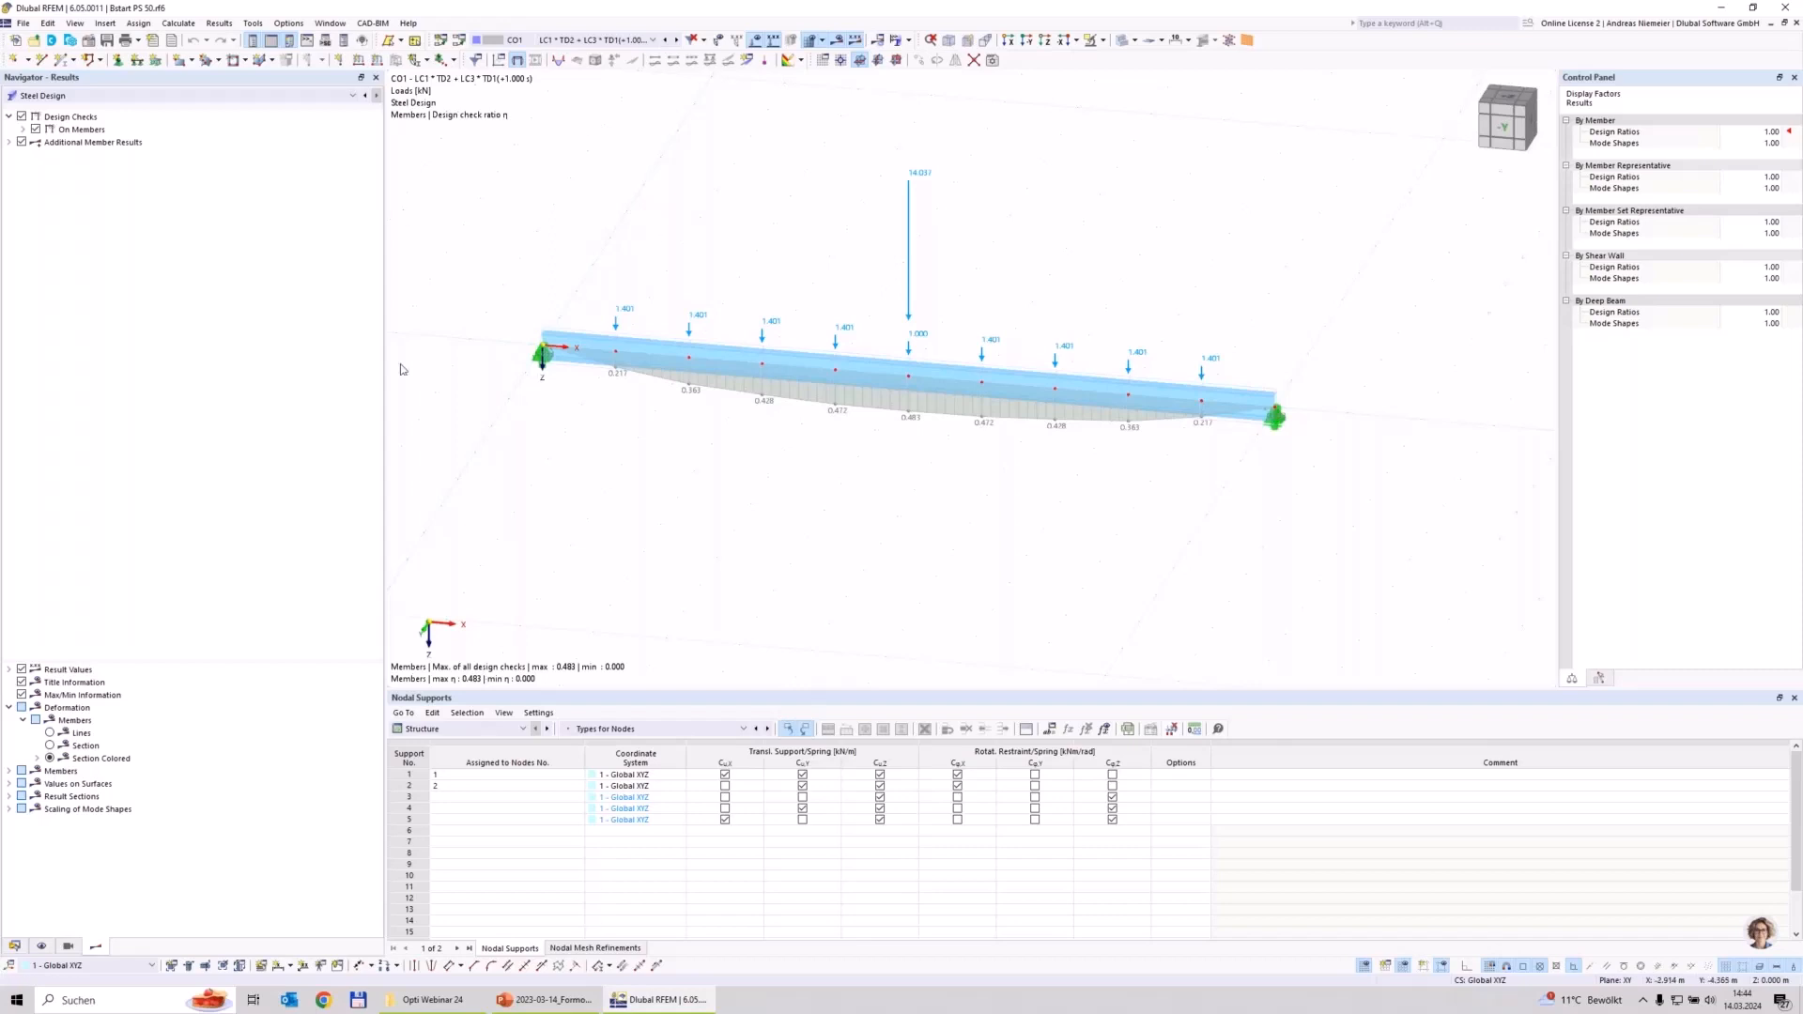
Step: Show the Optimization results table enlarged to examine the ranked models, and switch to the PowerPoint presentation
left_click(443, 727)
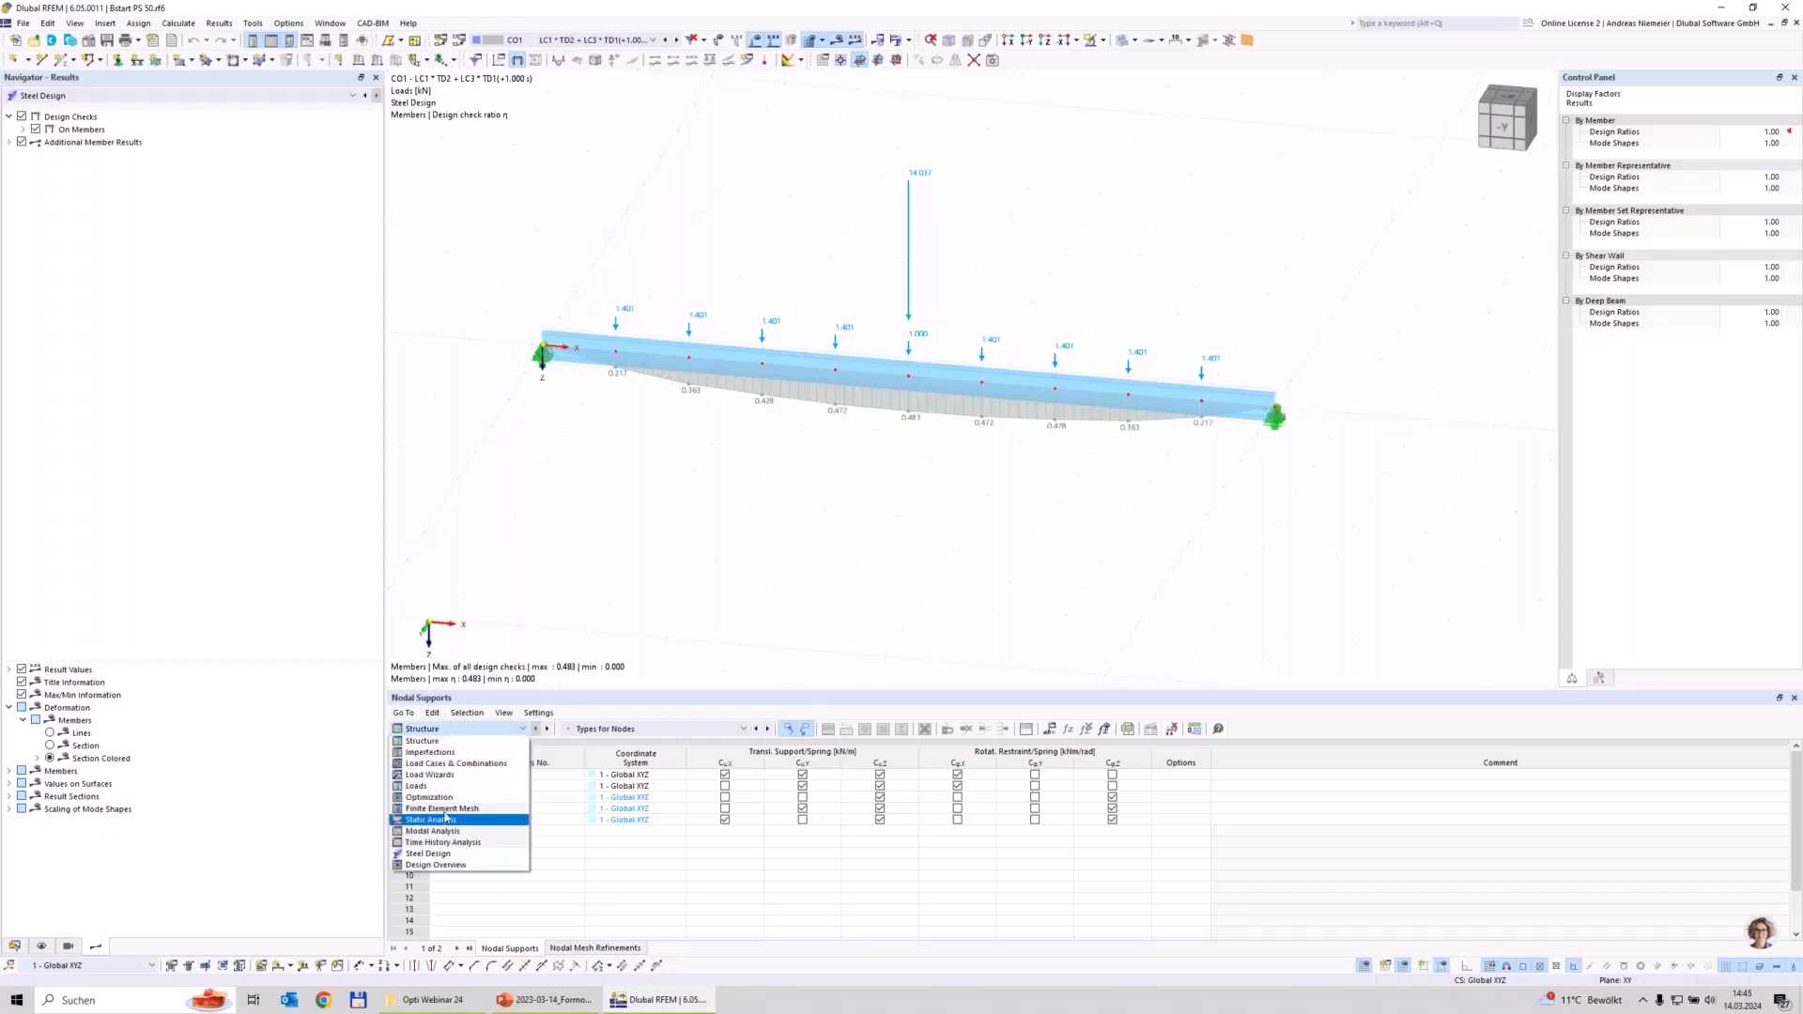
left_click(450, 800)
left_click_drag(683, 689, 682, 587)
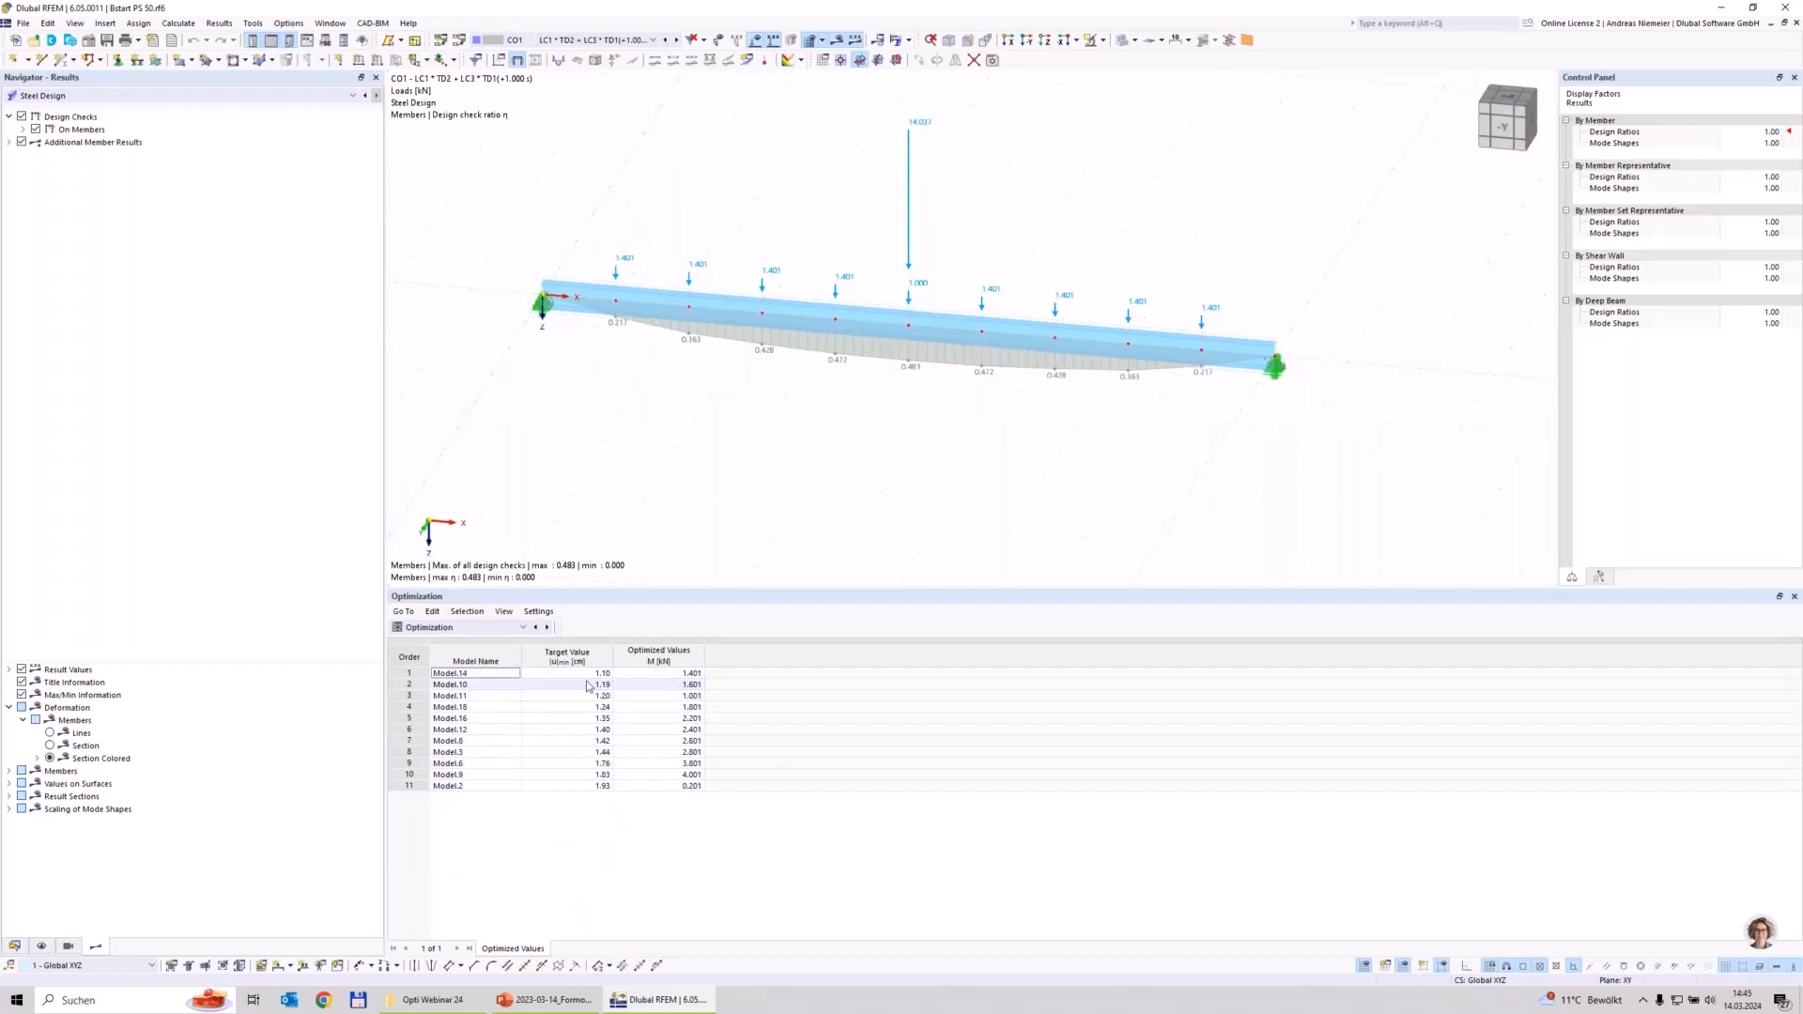
left_click(566, 673)
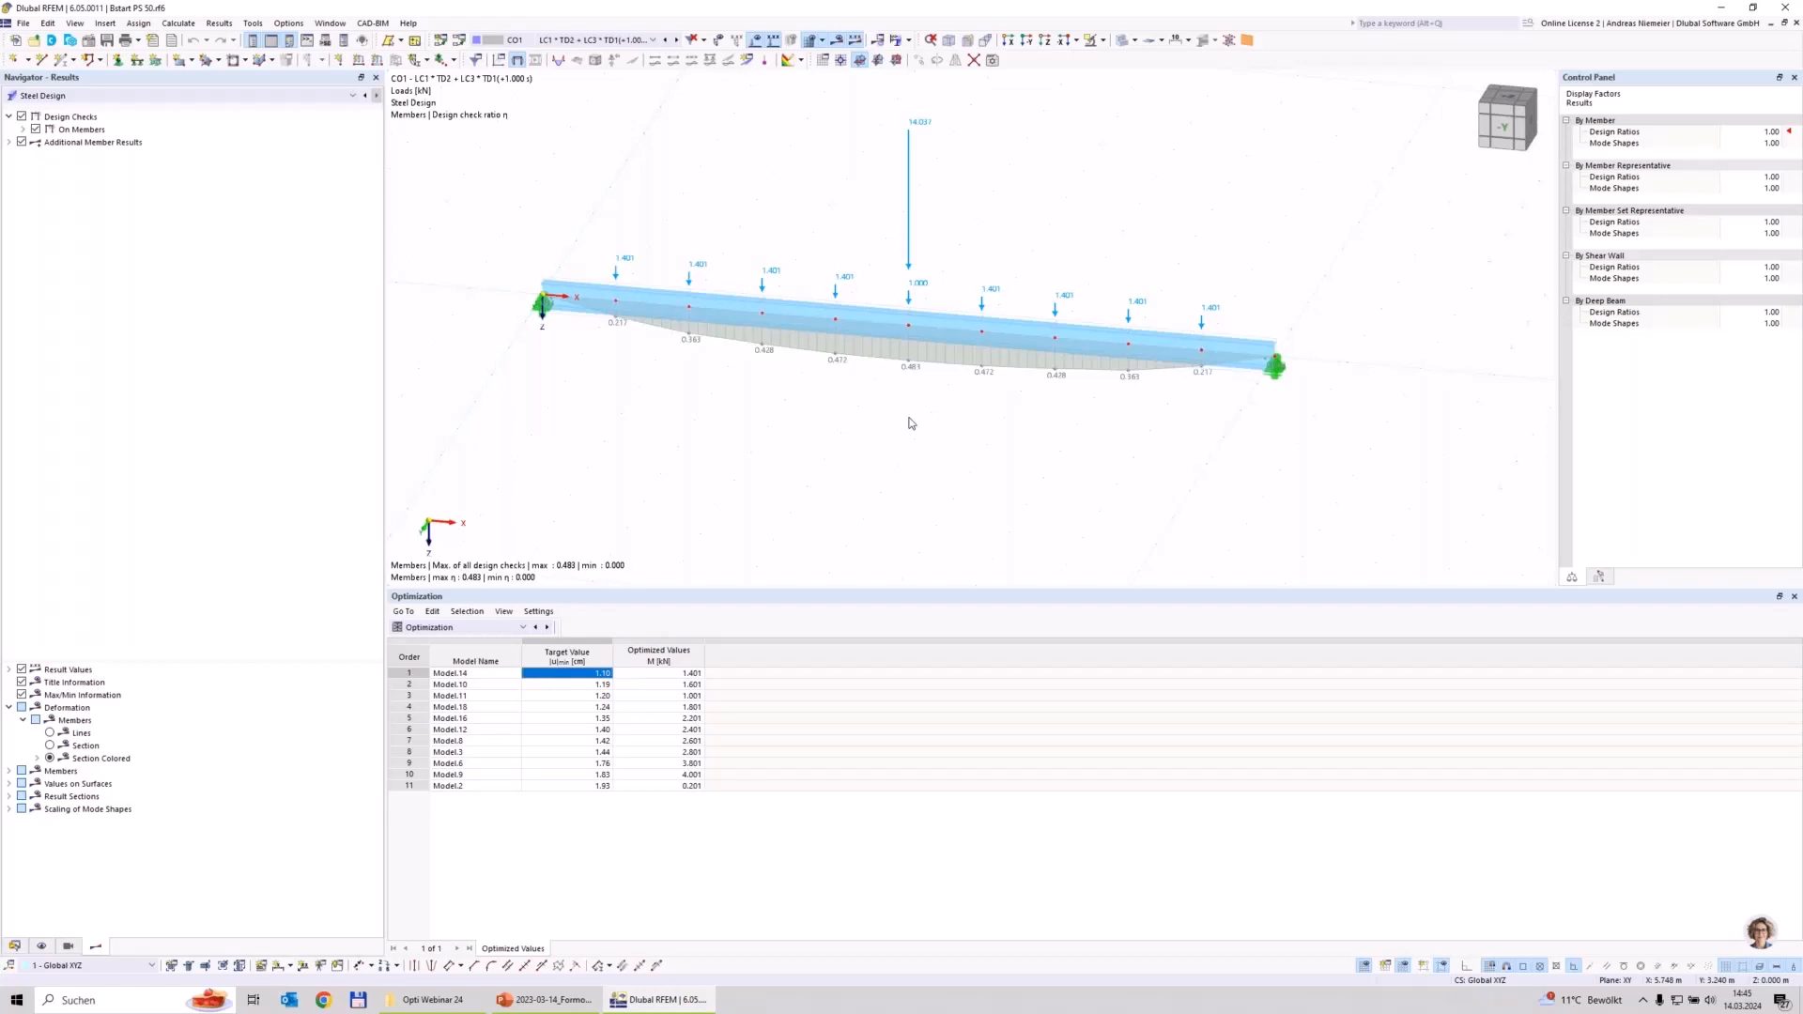
left_click(550, 1000)
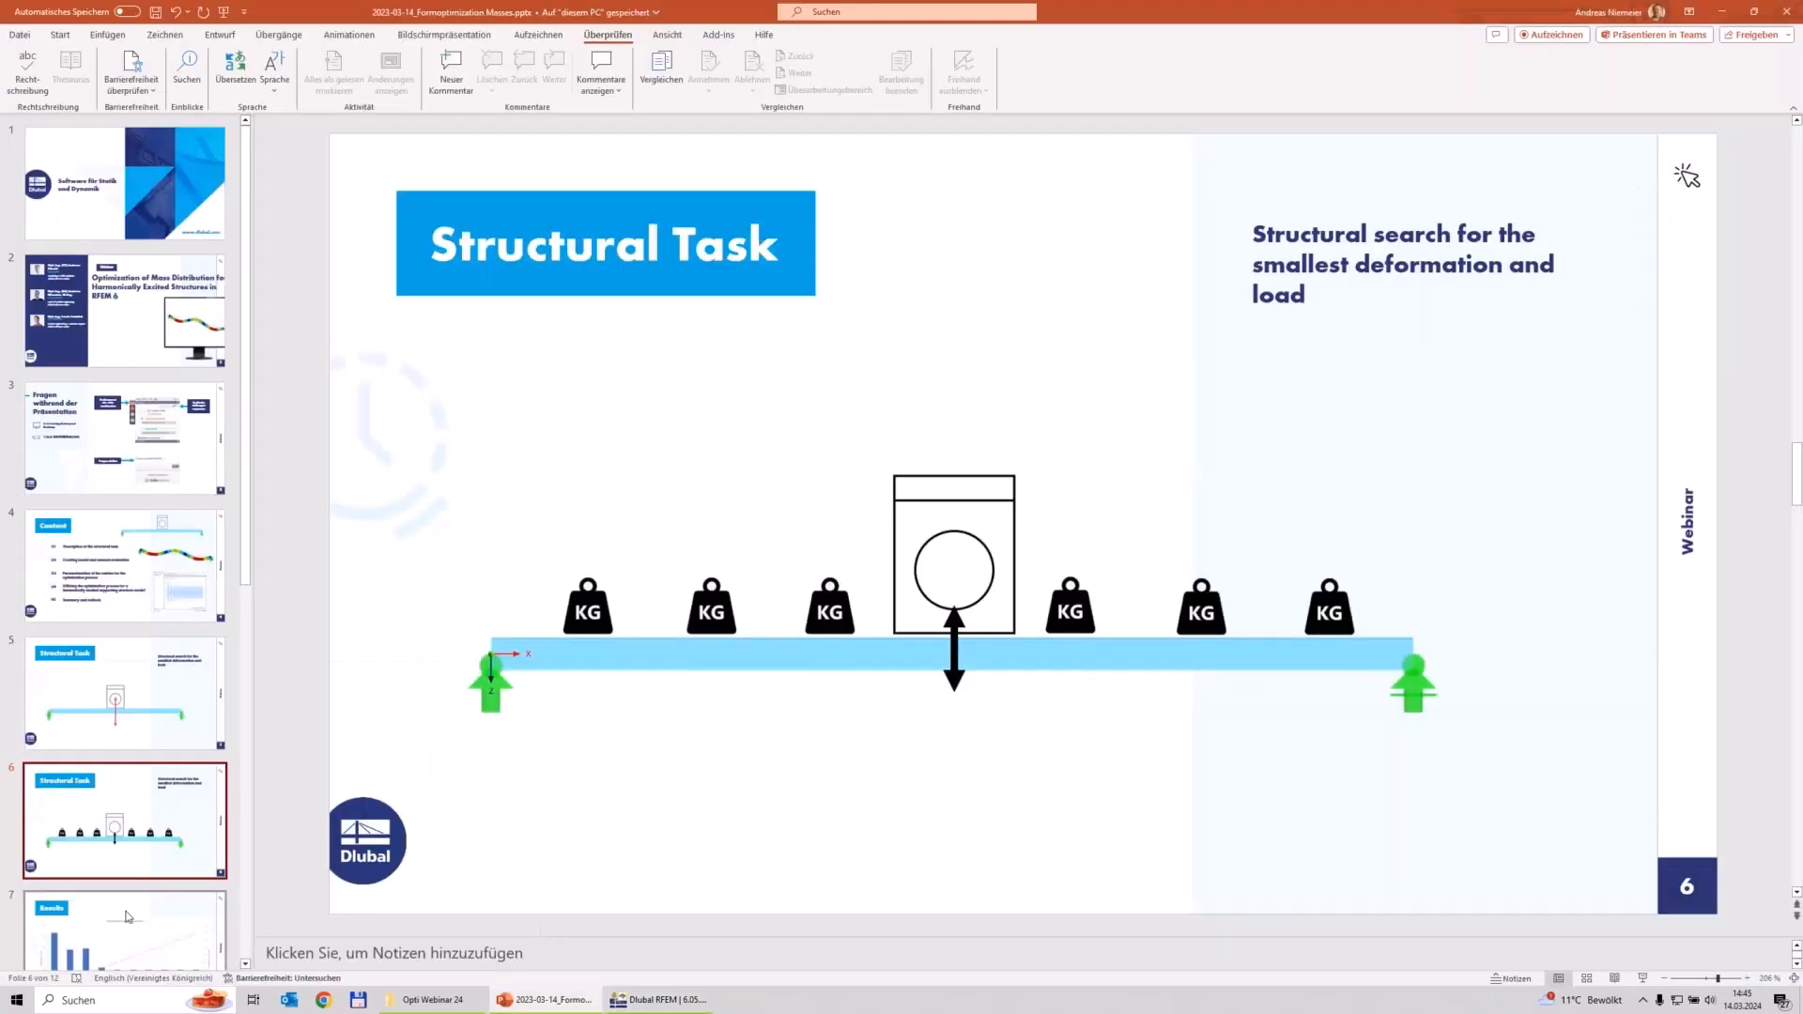
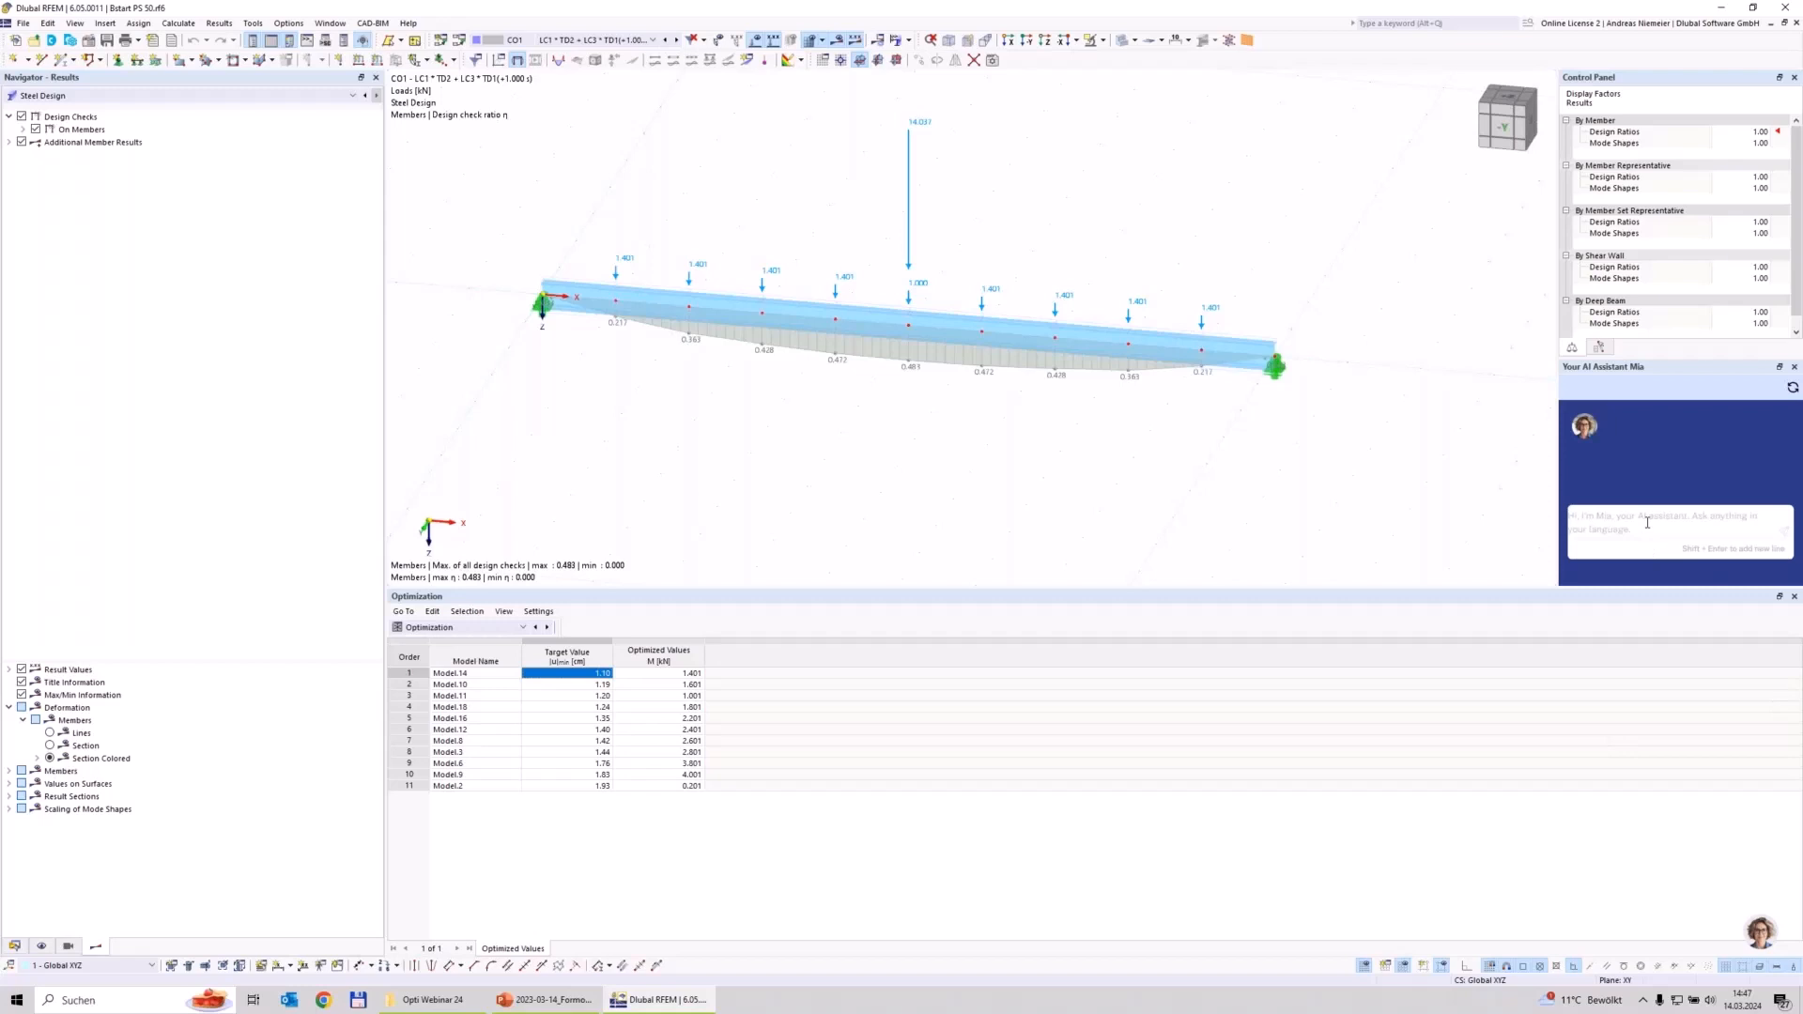
Step: Ask the AI assistant Mia "where I can define masses in RFEM 6?"
type("where I can define masses in RFEM 6?")
key("Return")
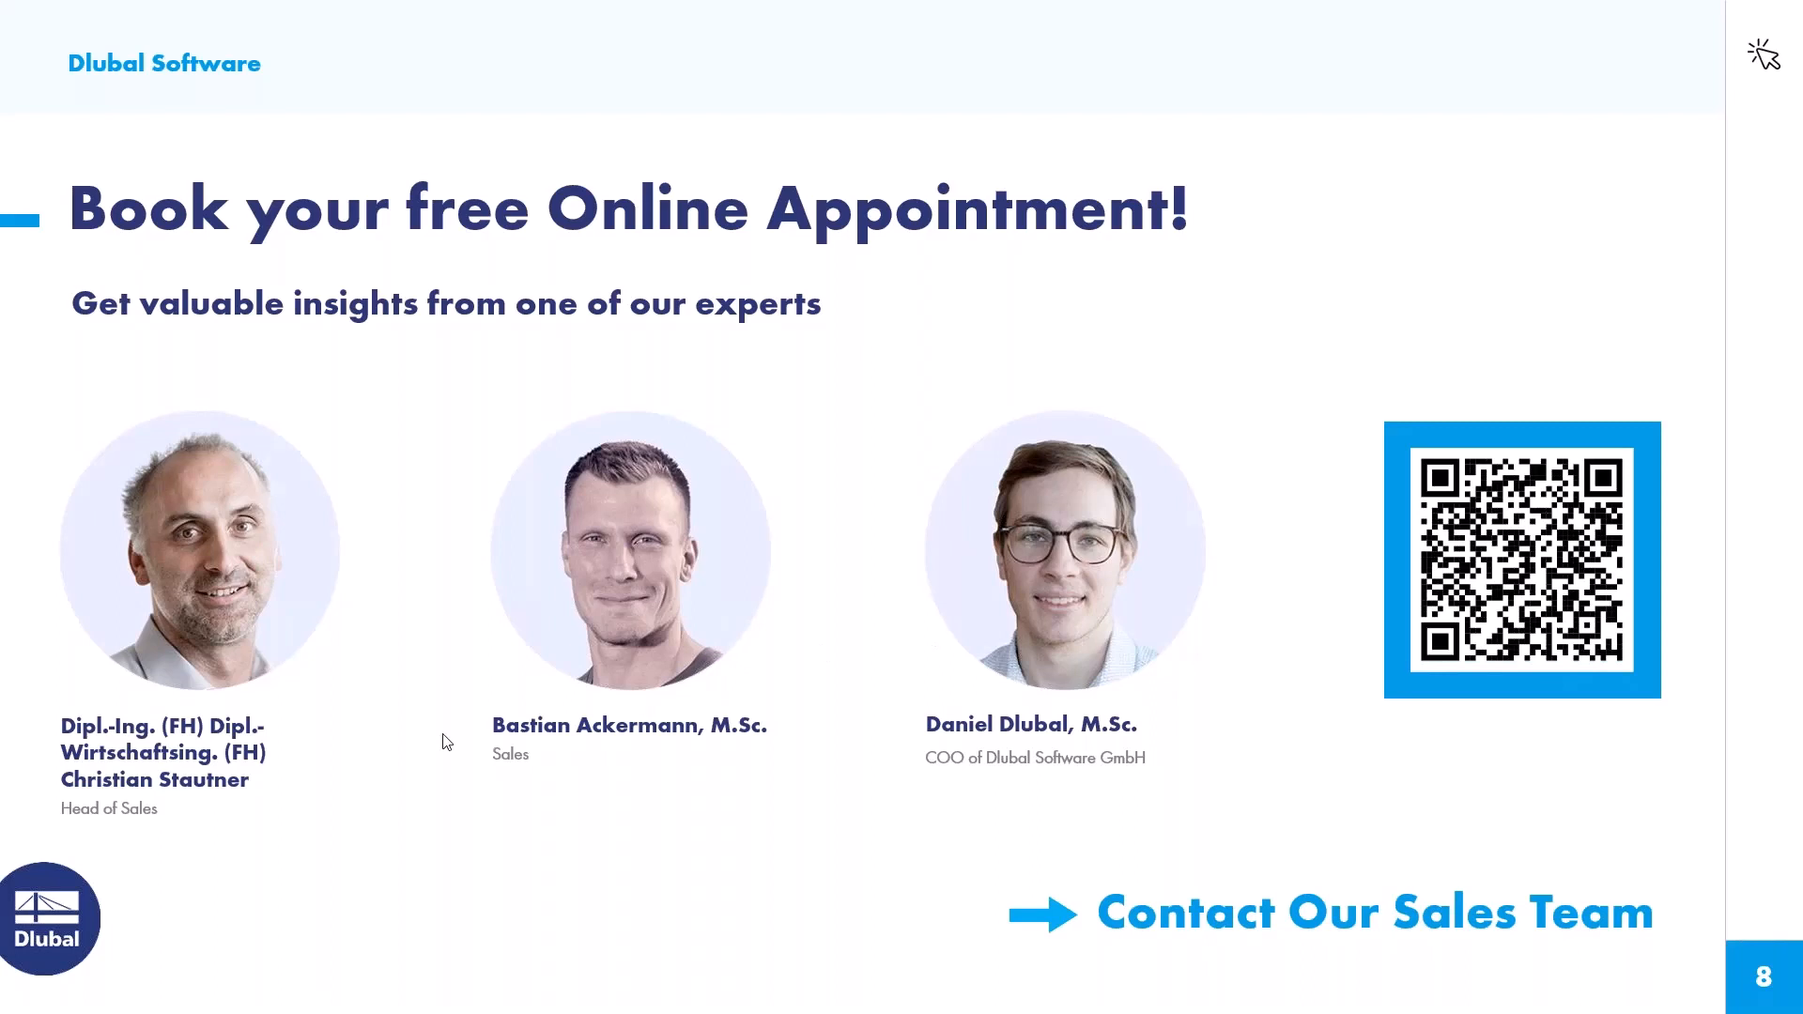
Step: Switch to the Chrome browser and open the Webinars page from the Dlubal website's News & Events section
key("alt+Tab")
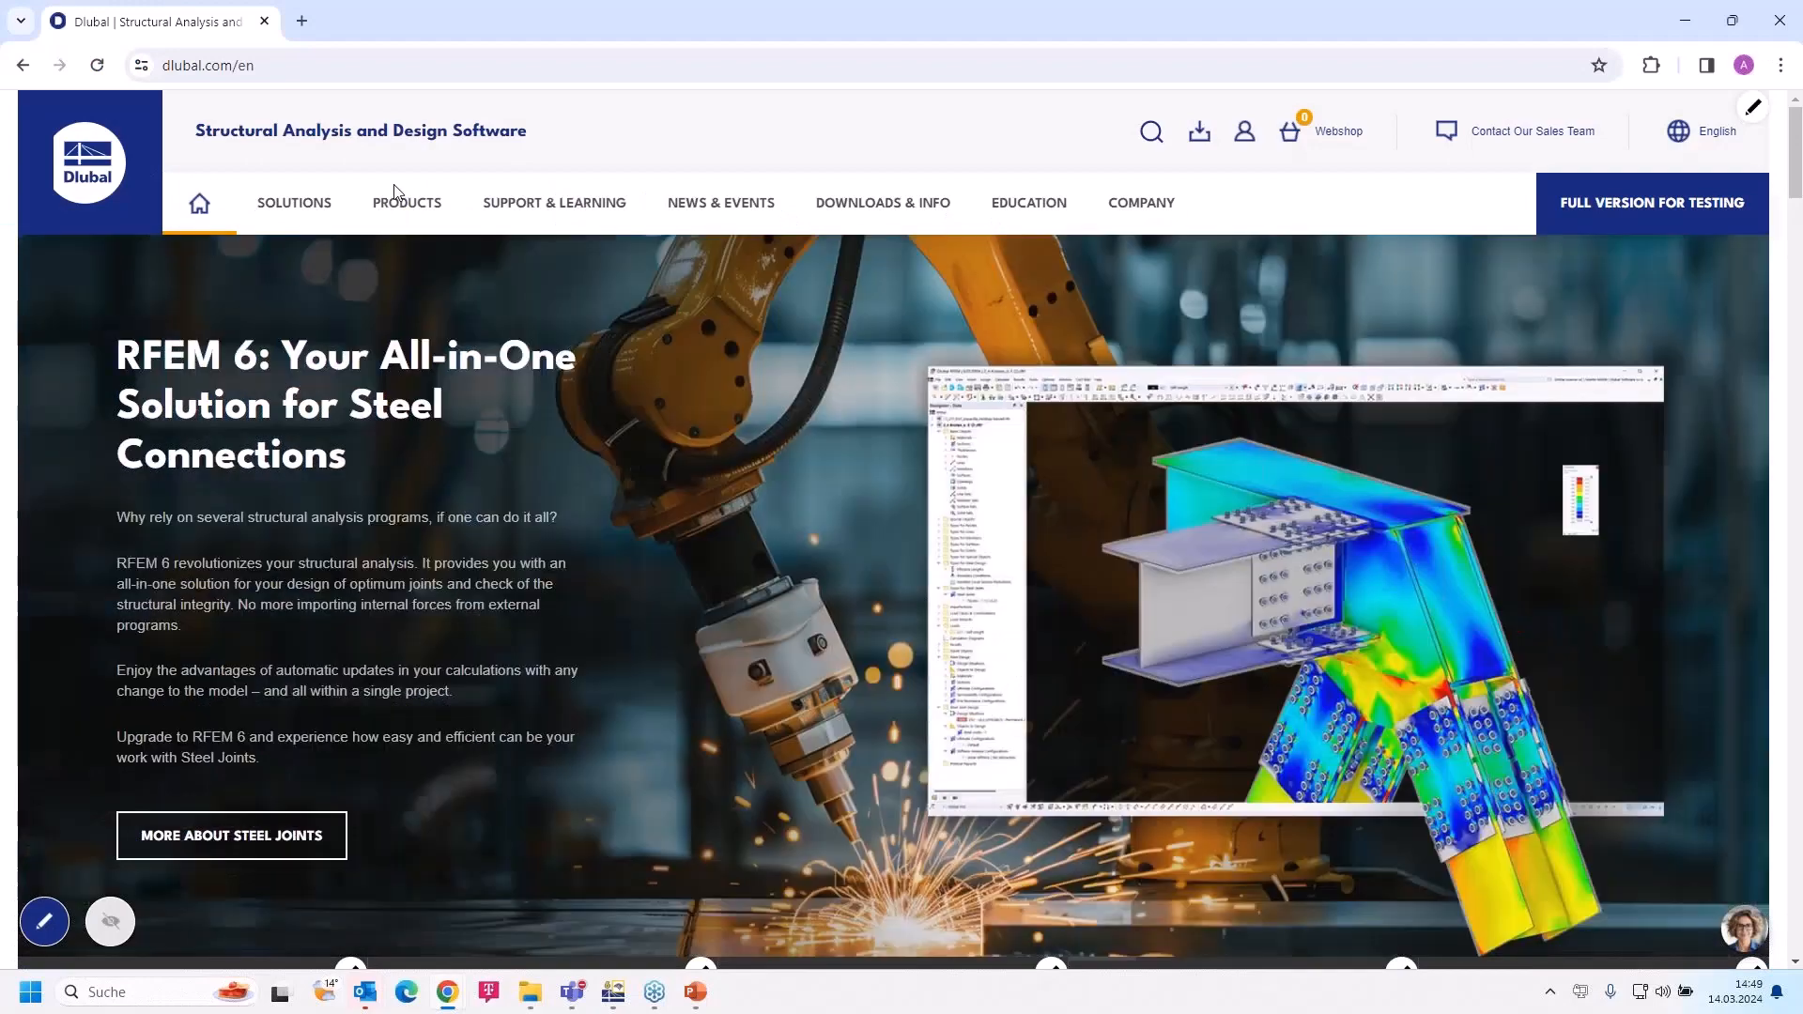
left_click(720, 203)
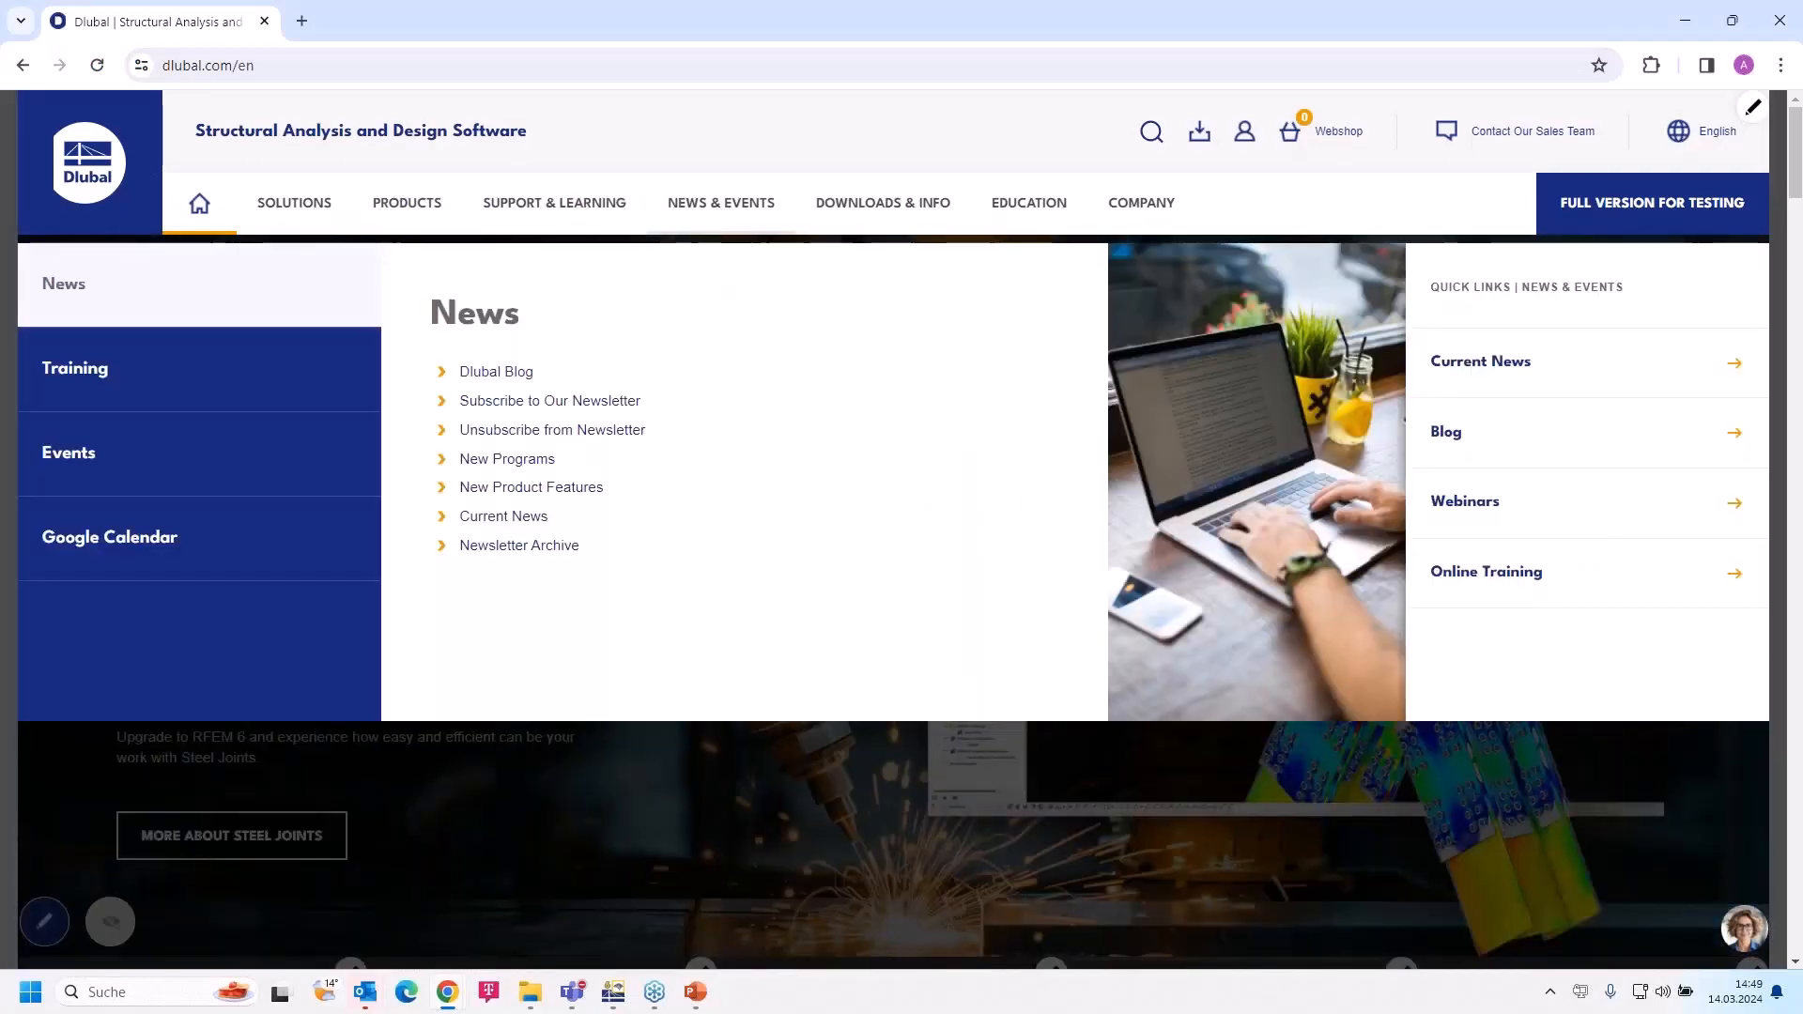
mouse_move(157, 451)
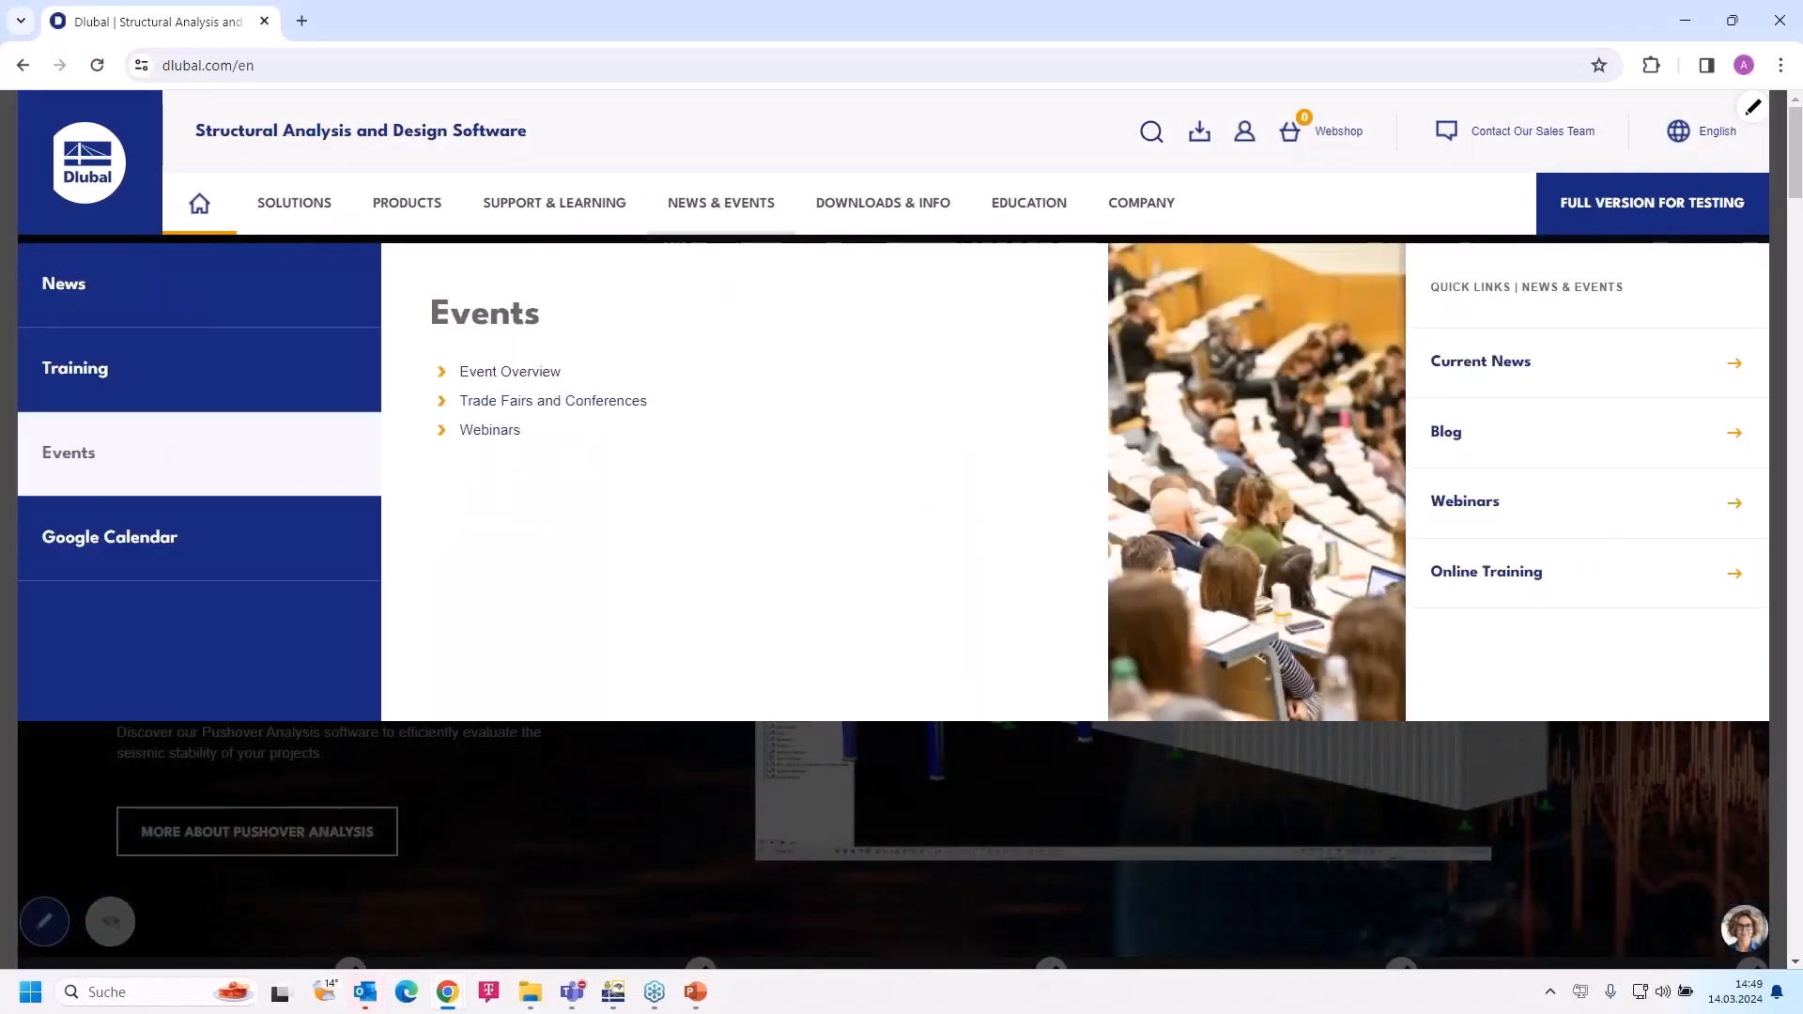
left_click(493, 431)
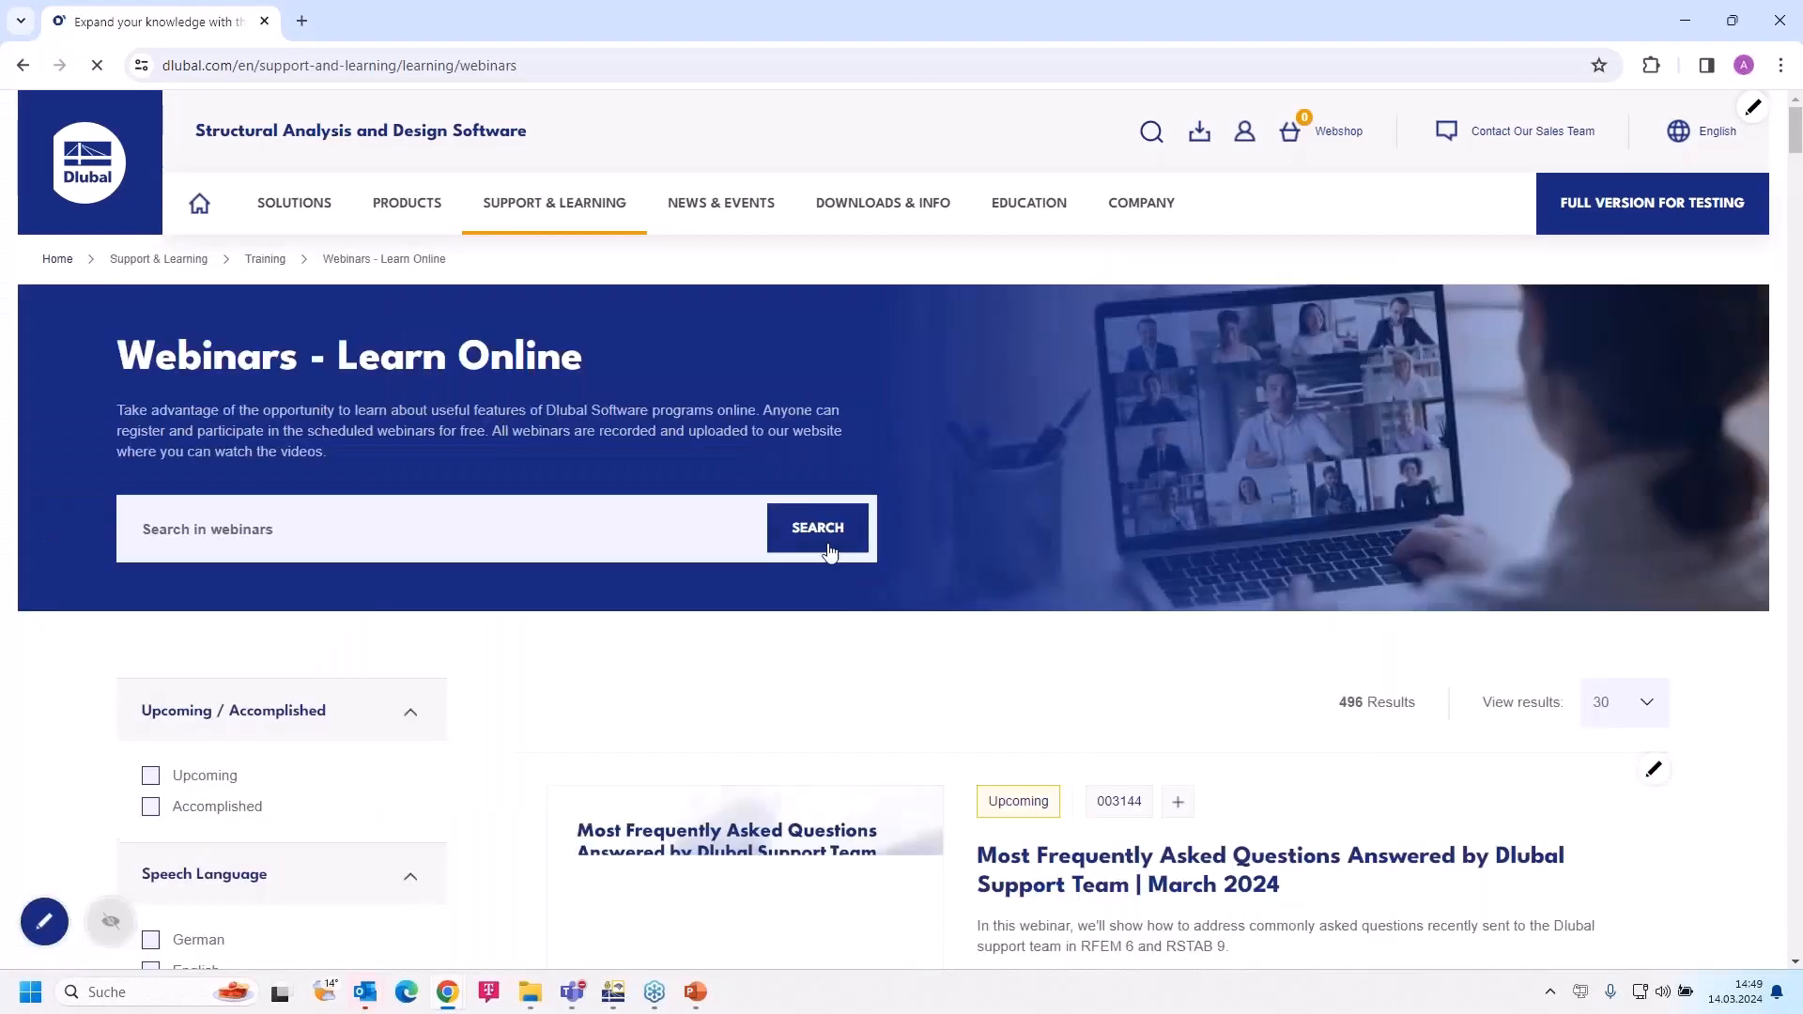
Step: Browse the upcoming webinars, examining their topics, dates and languages
scroll(905, 731, "down", 4)
scroll(1249, 751, "down", 2)
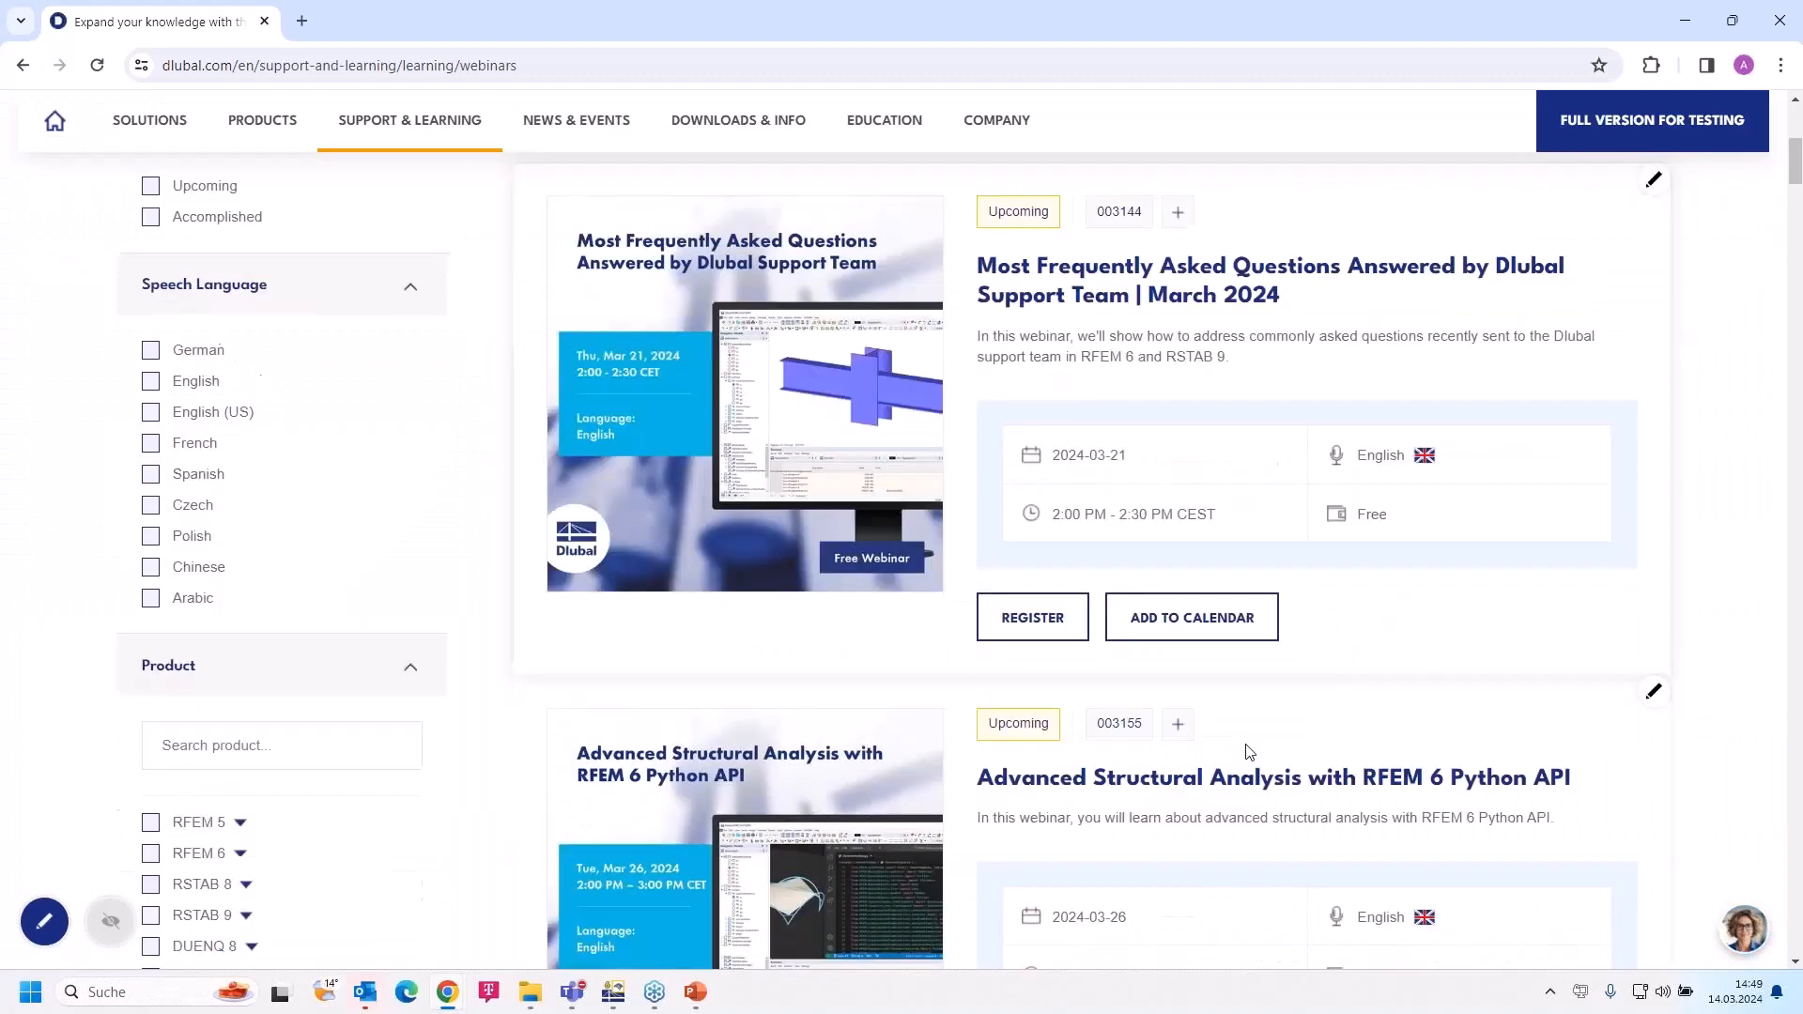
scroll(1237, 734, "up", 2)
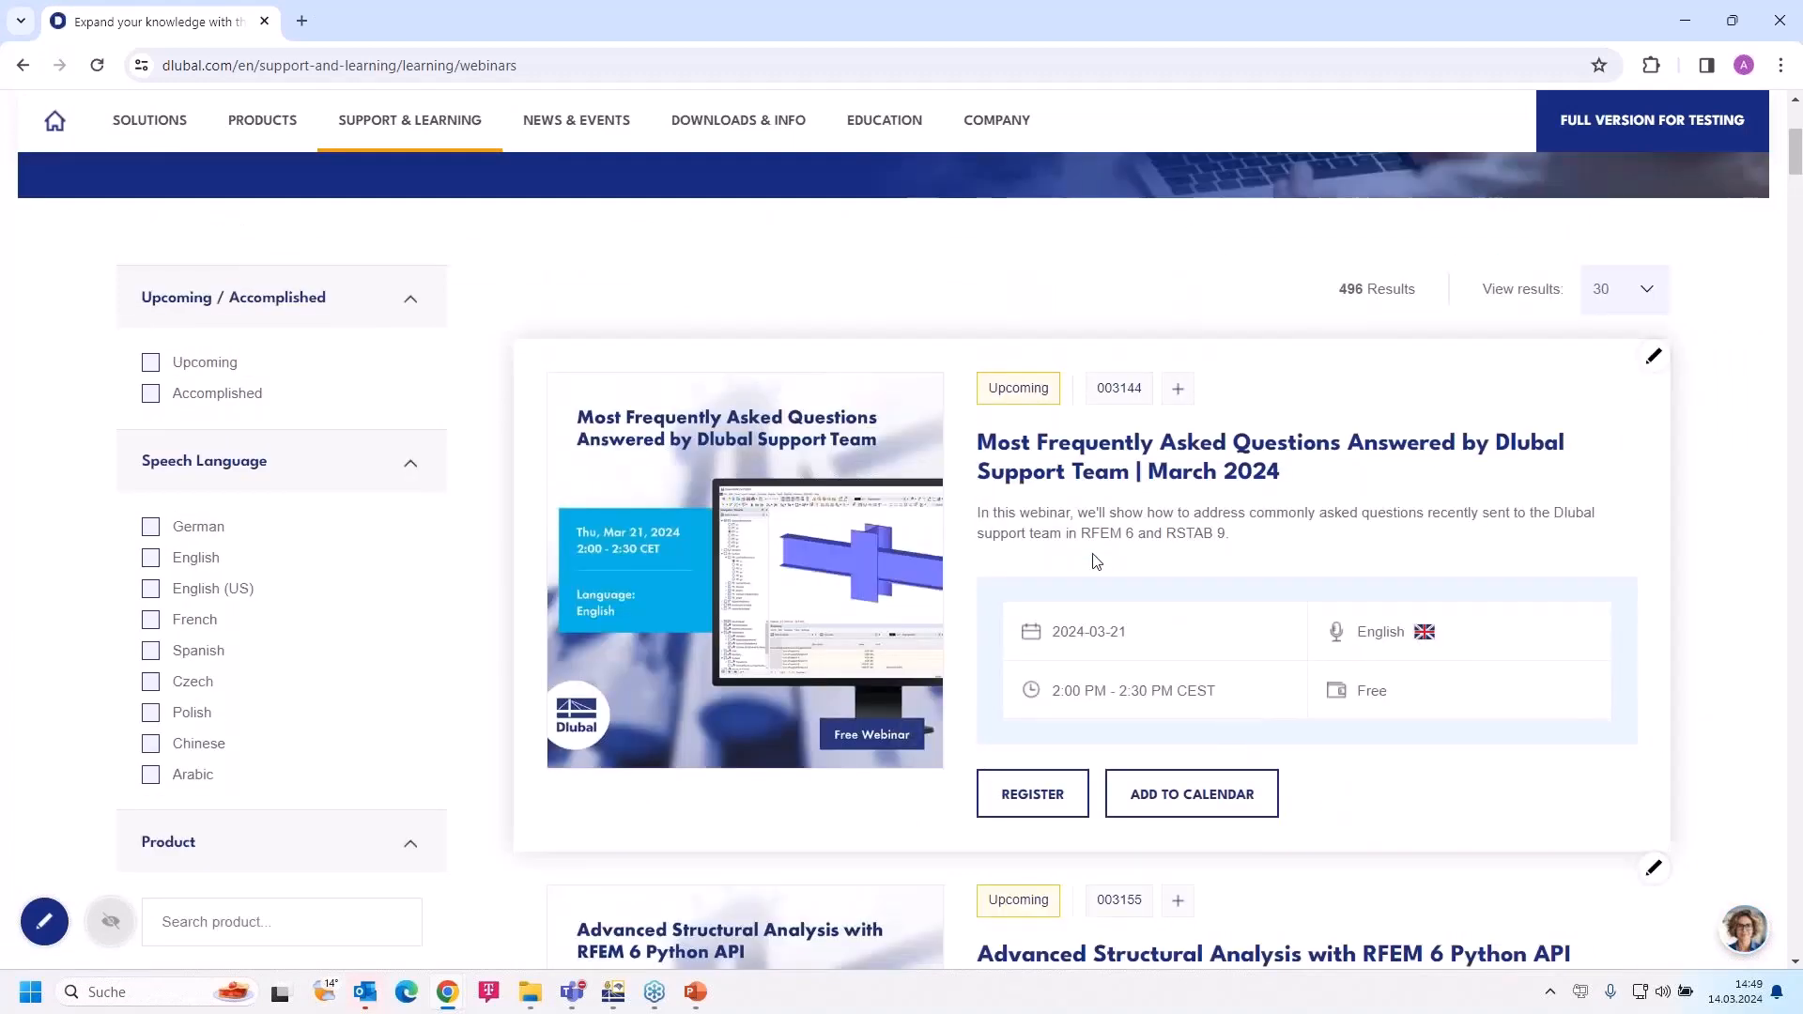
scroll(1286, 746, "down", 1)
scroll(1286, 746, "down", 3)
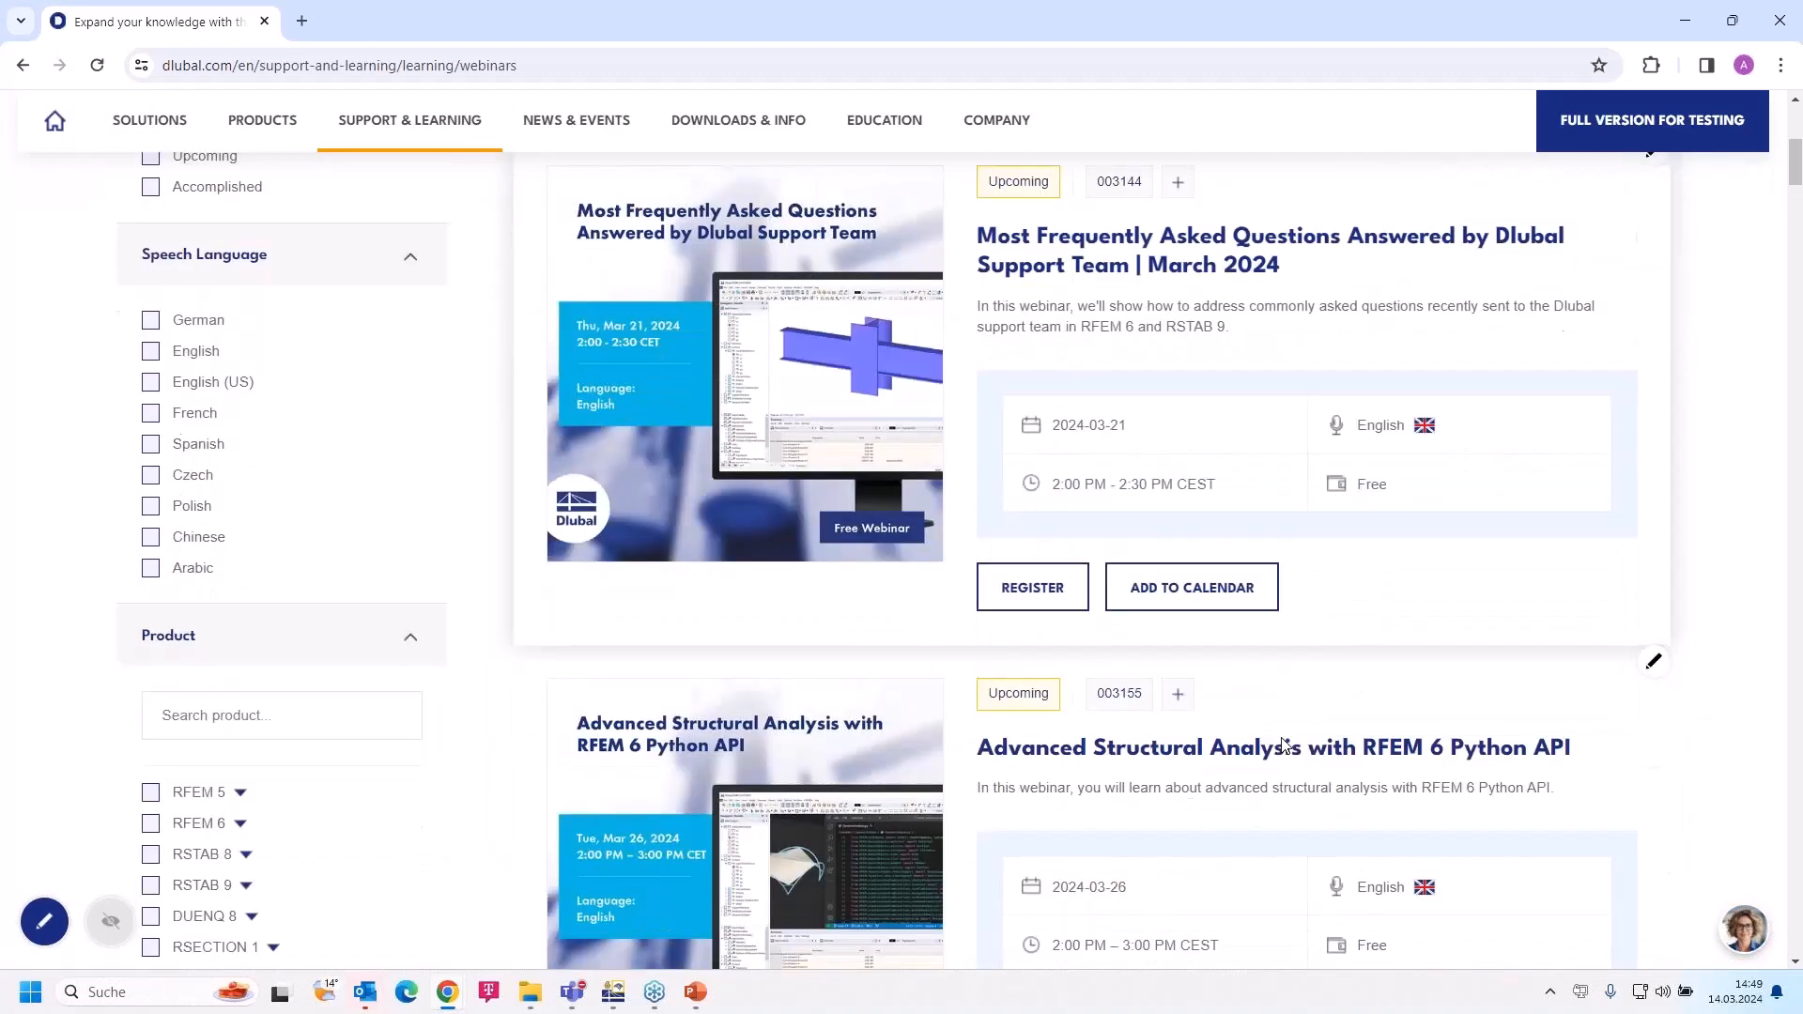
scroll(1279, 742, "up", 1)
scroll(1279, 742, "up", 1)
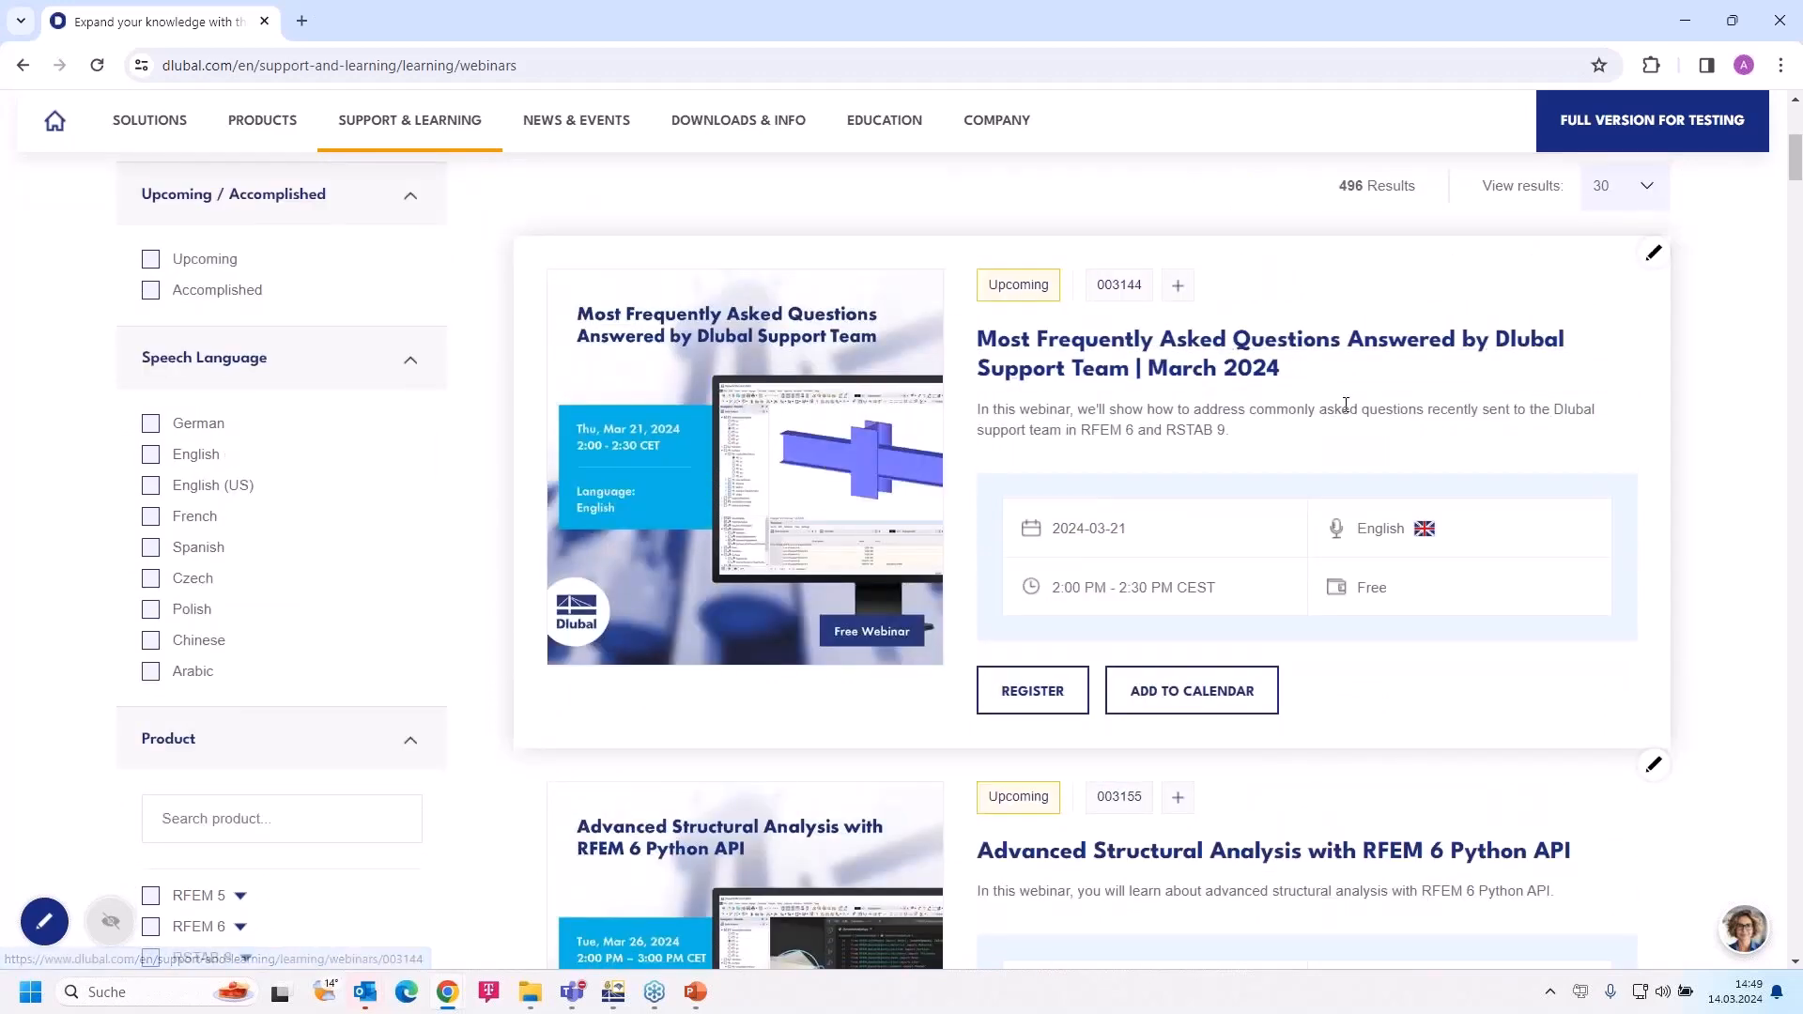
scroll(1338, 413, "down", 1)
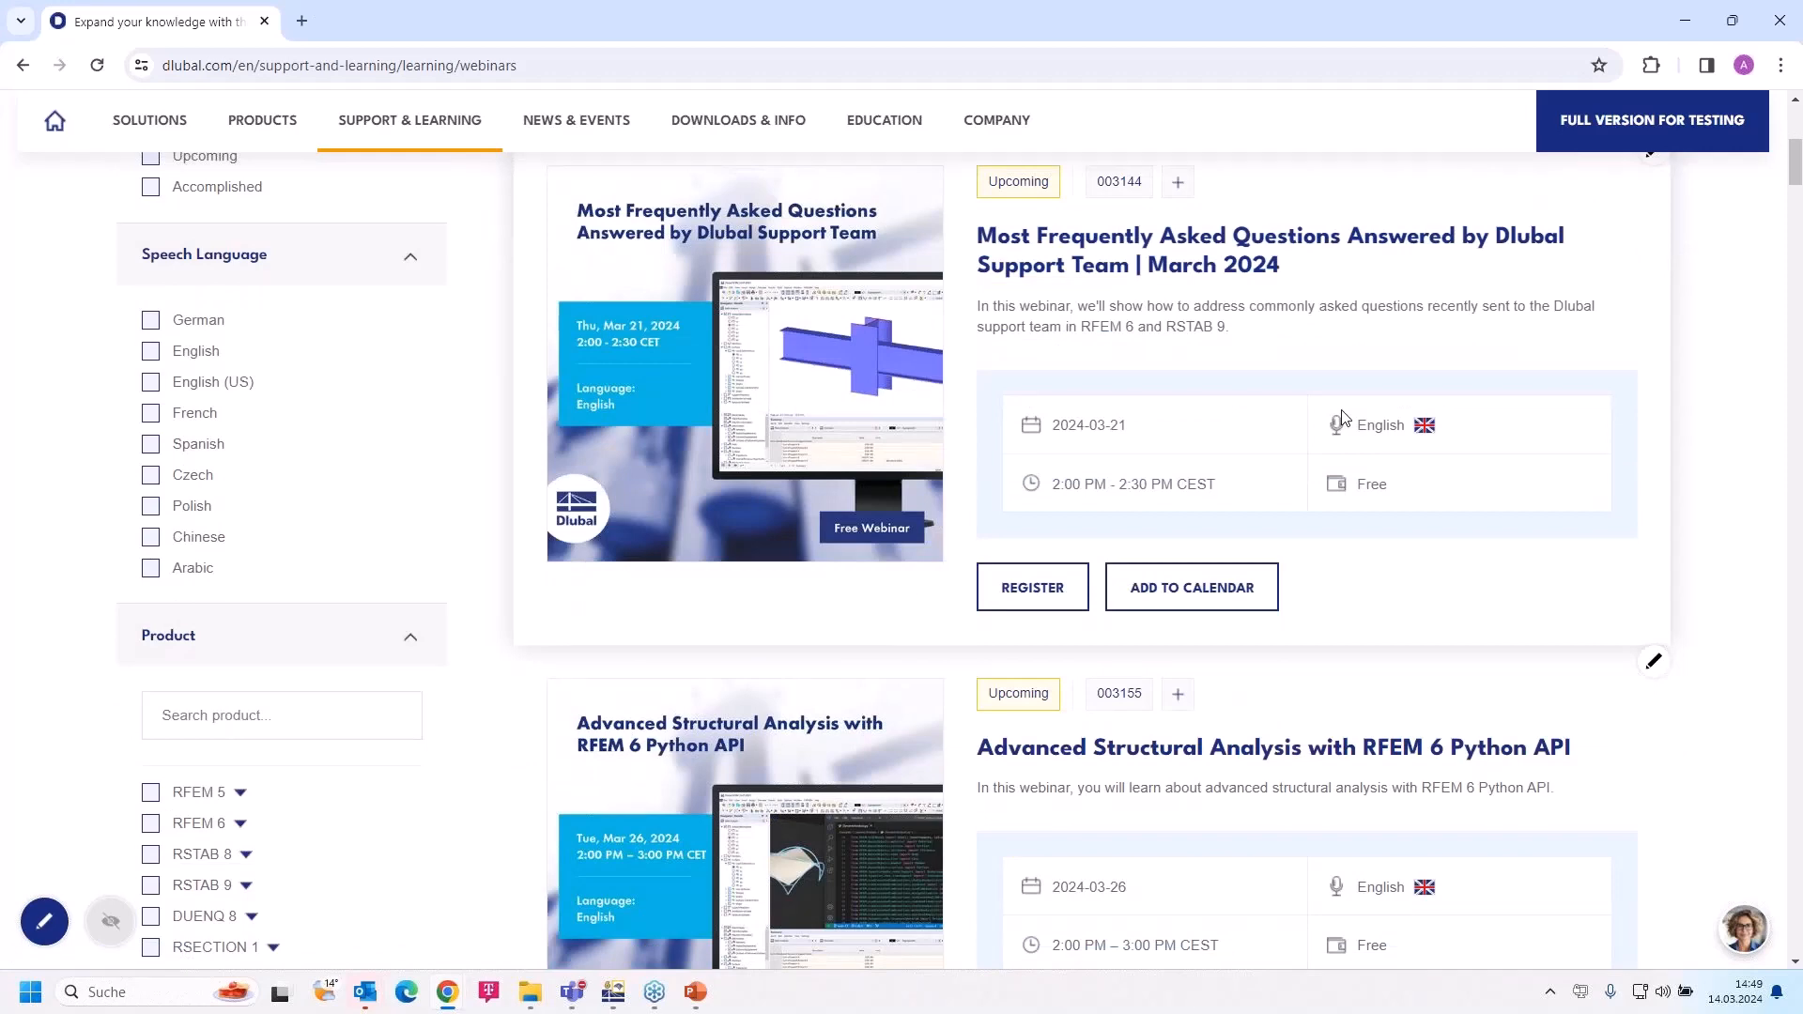
scroll(1343, 422, "down", 3)
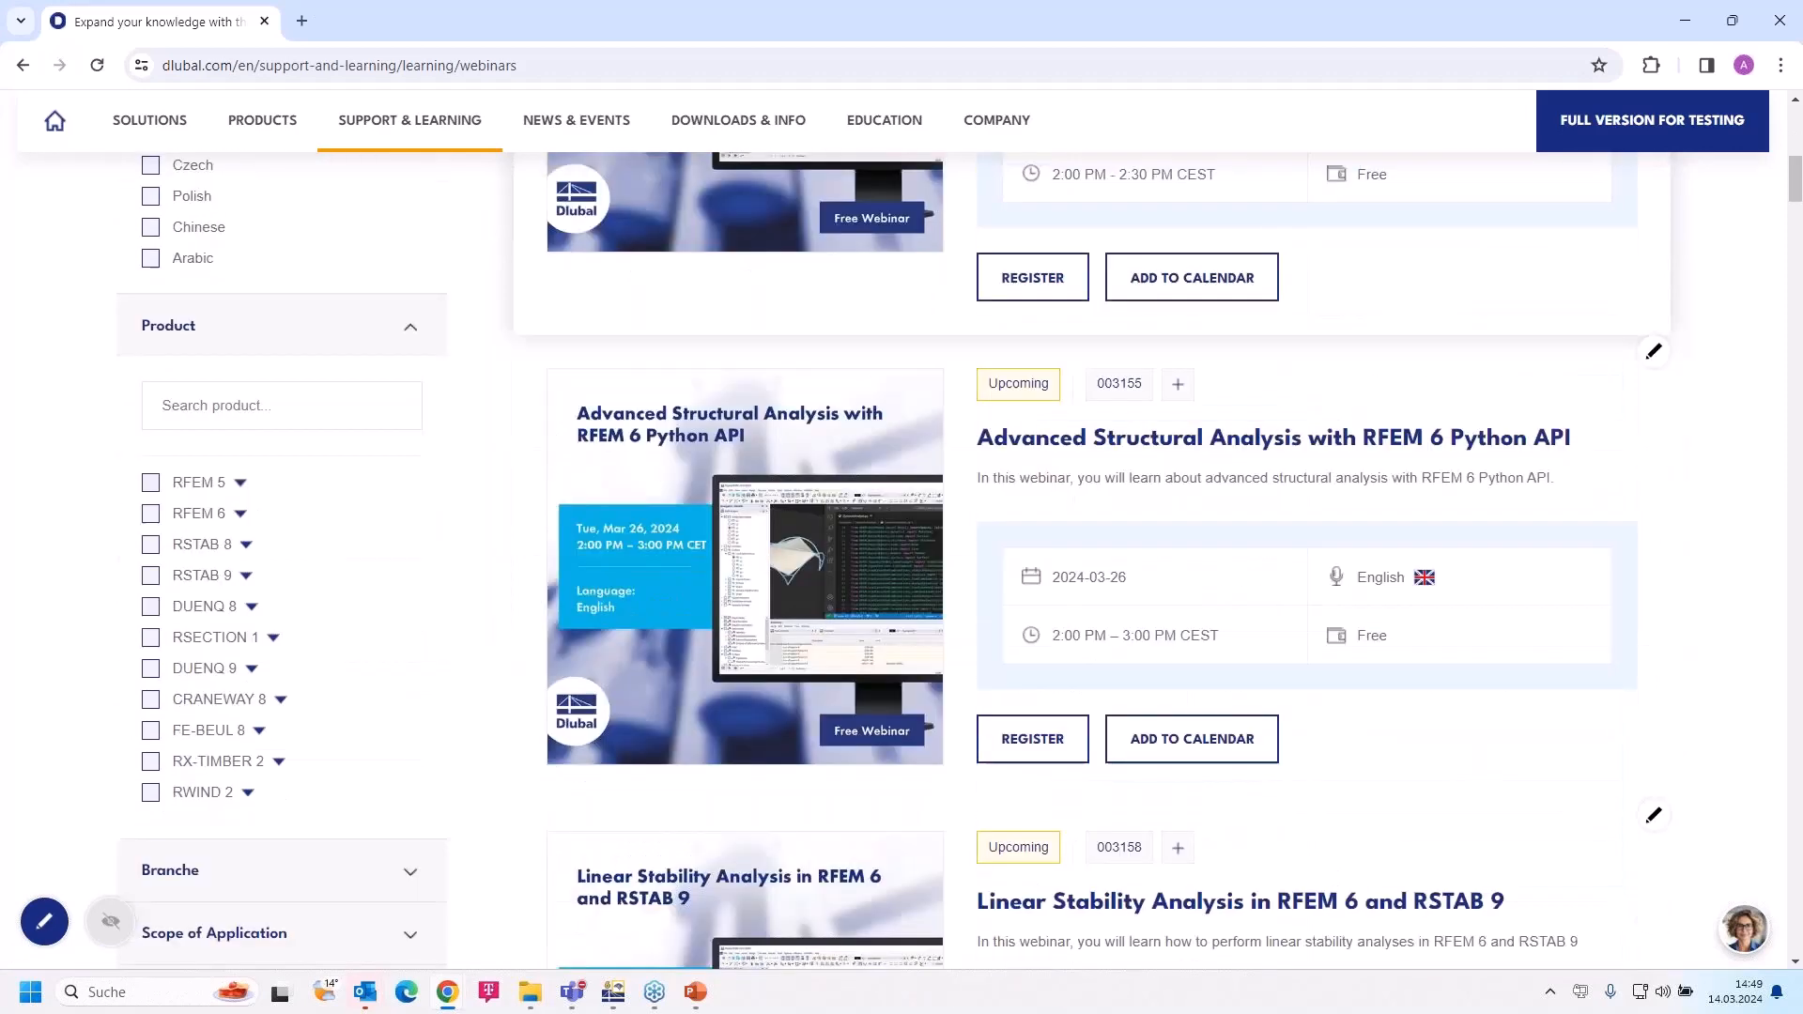
scroll(1350, 562, "up", 1)
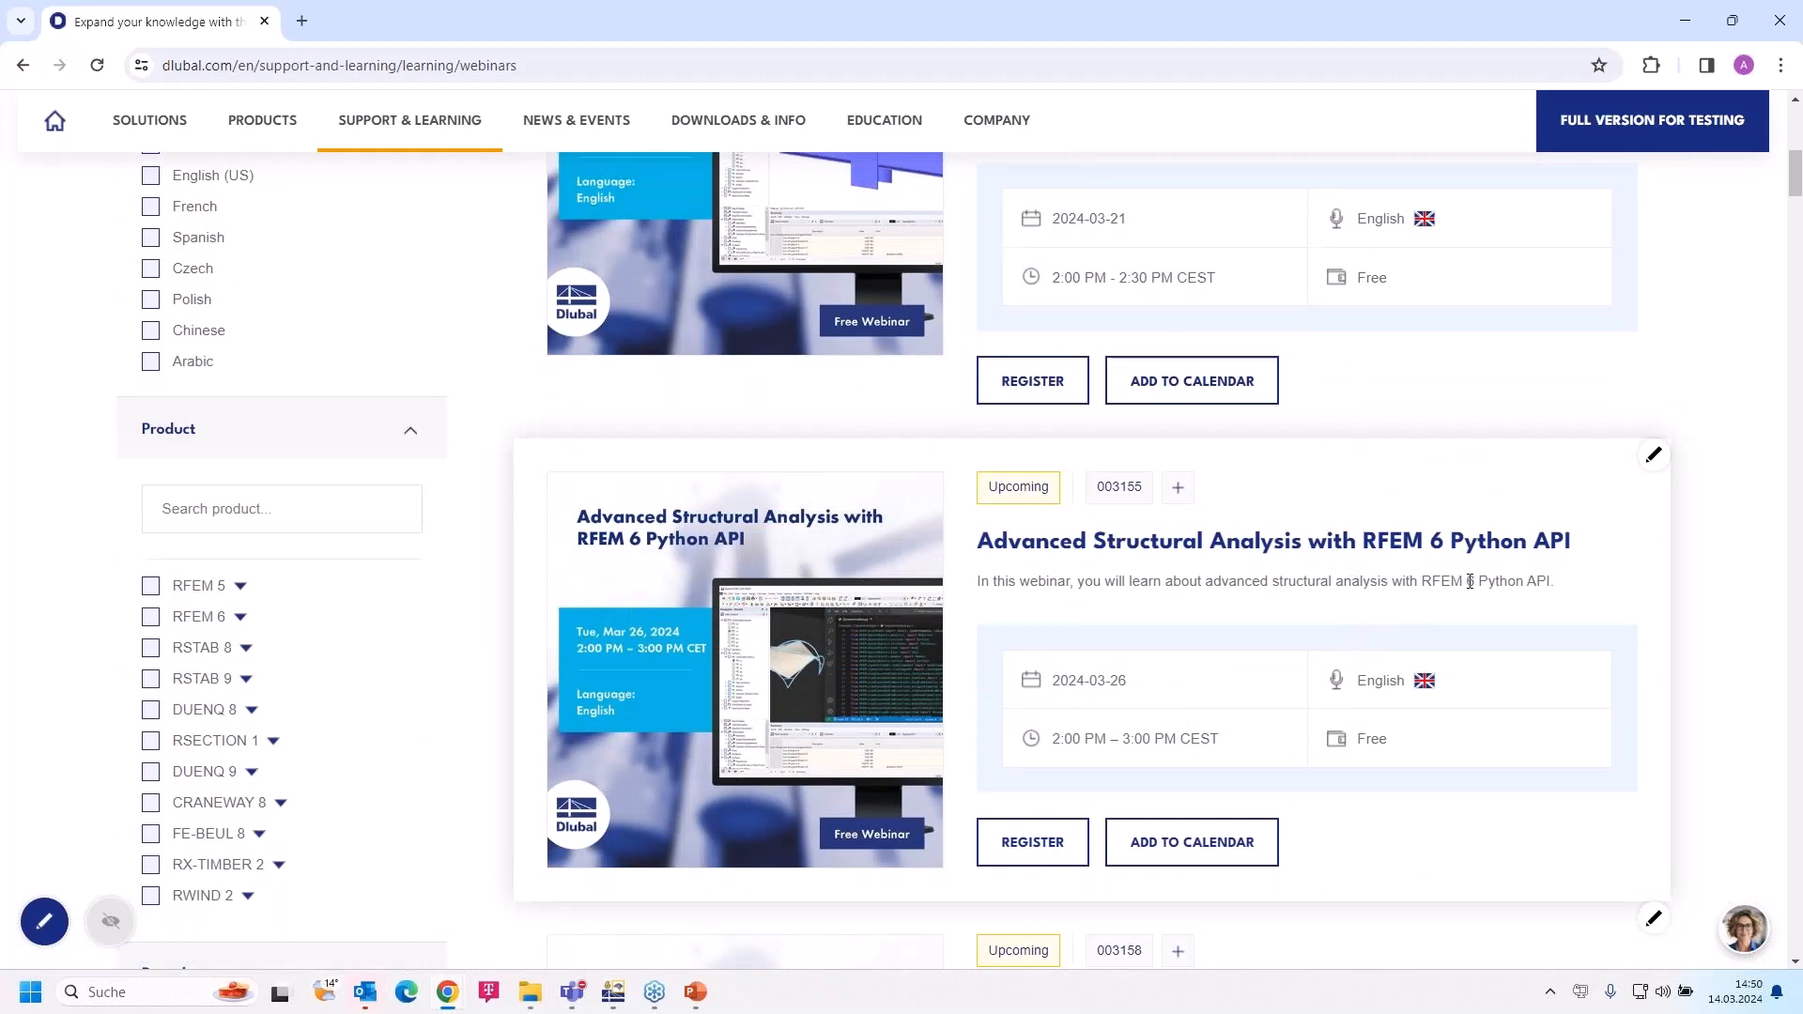
scroll(1470, 581, "down", 6)
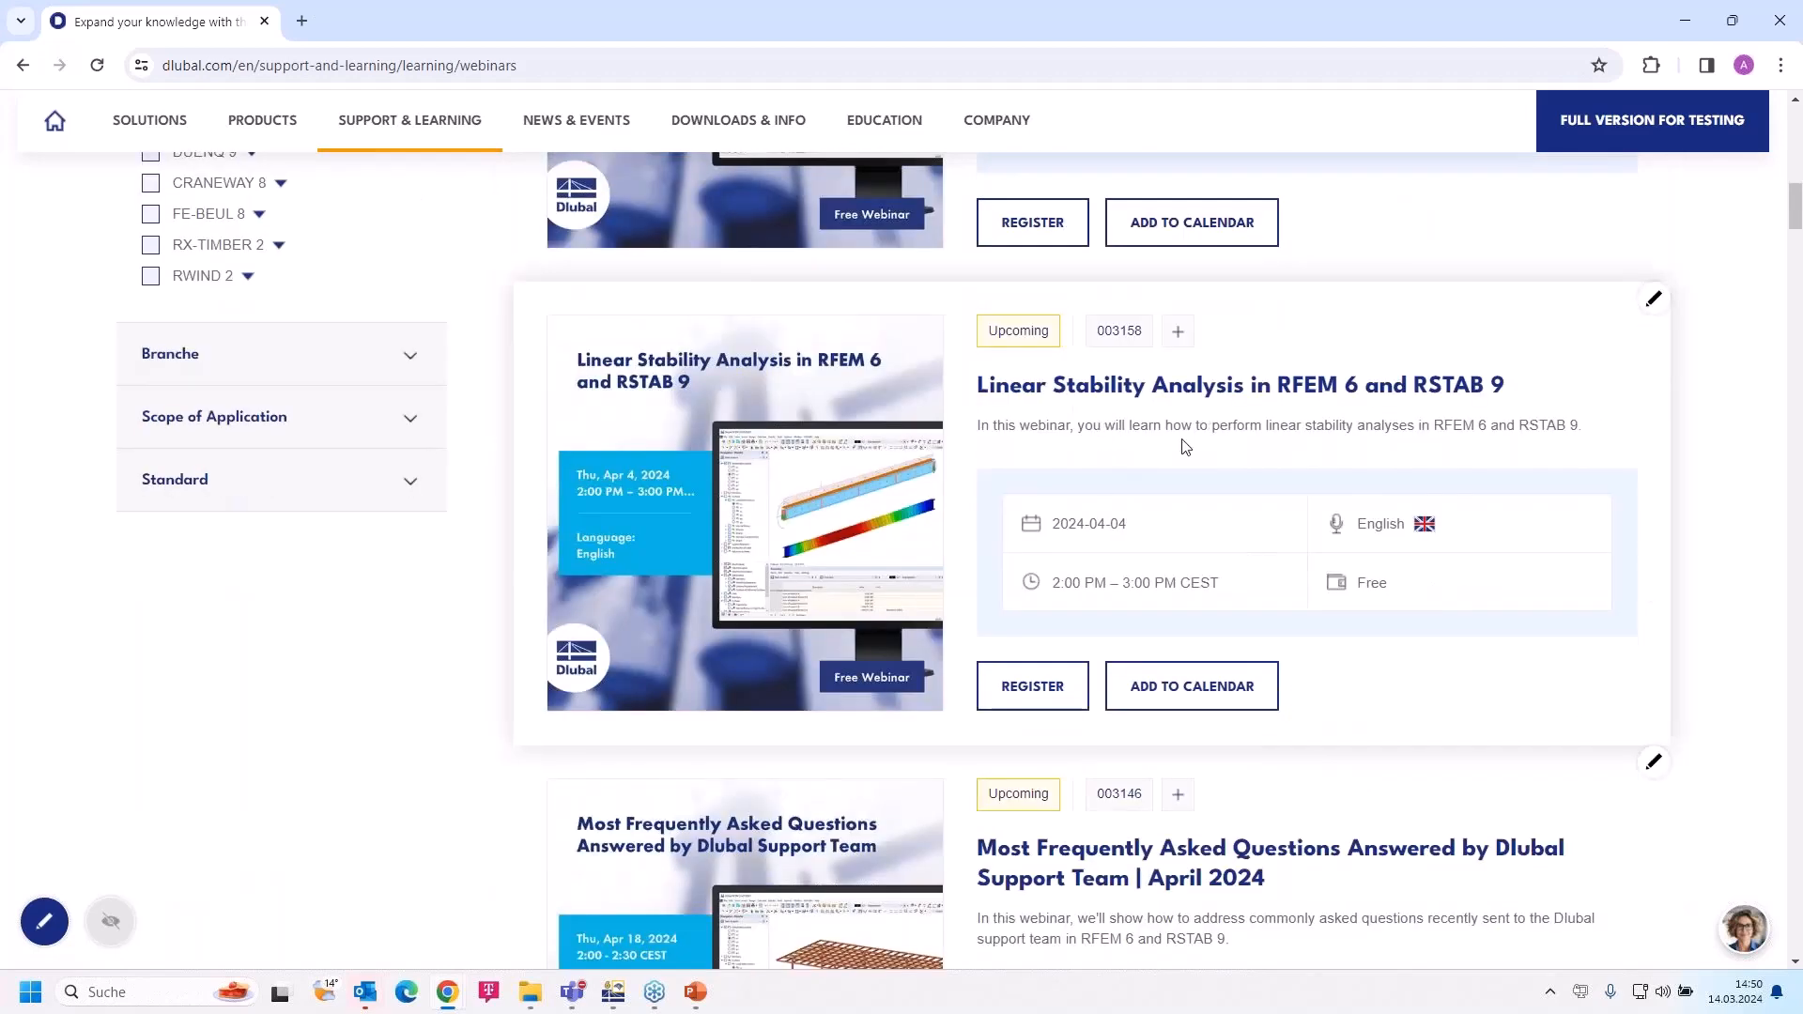
scroll(1190, 448, "down", 10)
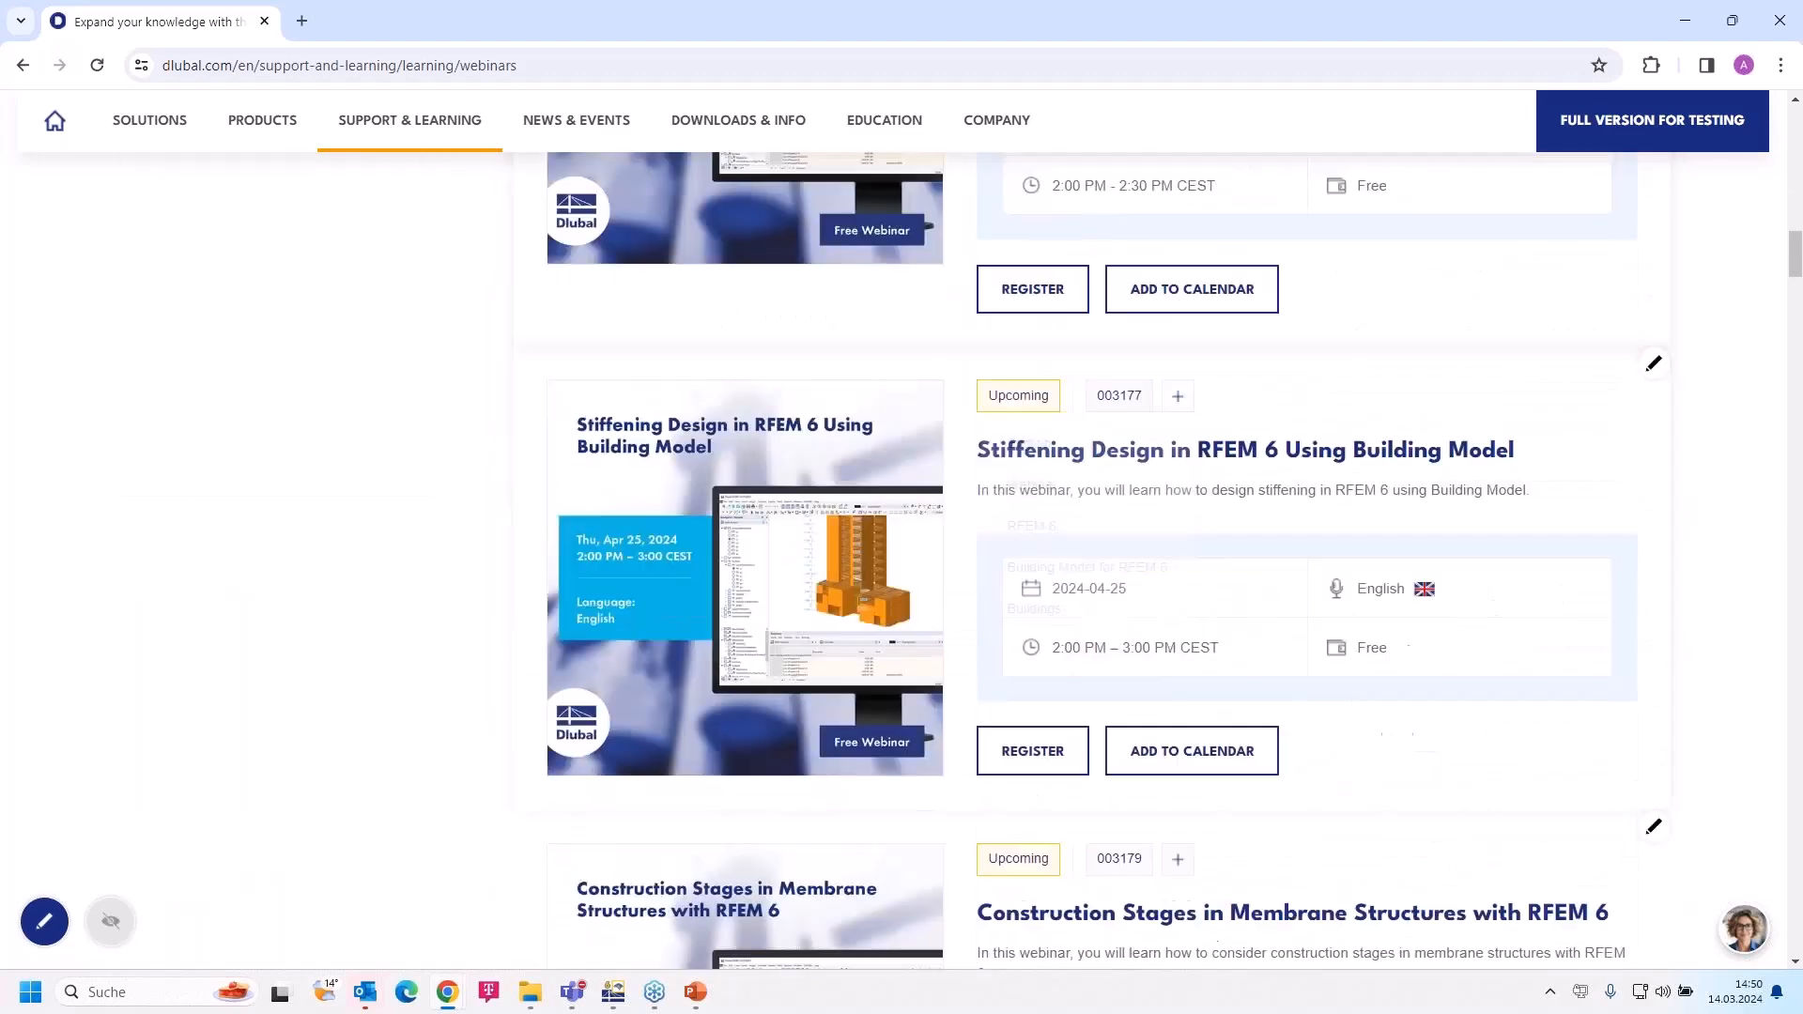
Step: Open the accomplished webinar "Optimization of Mass Distribution for Harmonically Excited Structures in RFEM 6" from the webinar list
scroll(1095, 564, "down", 5)
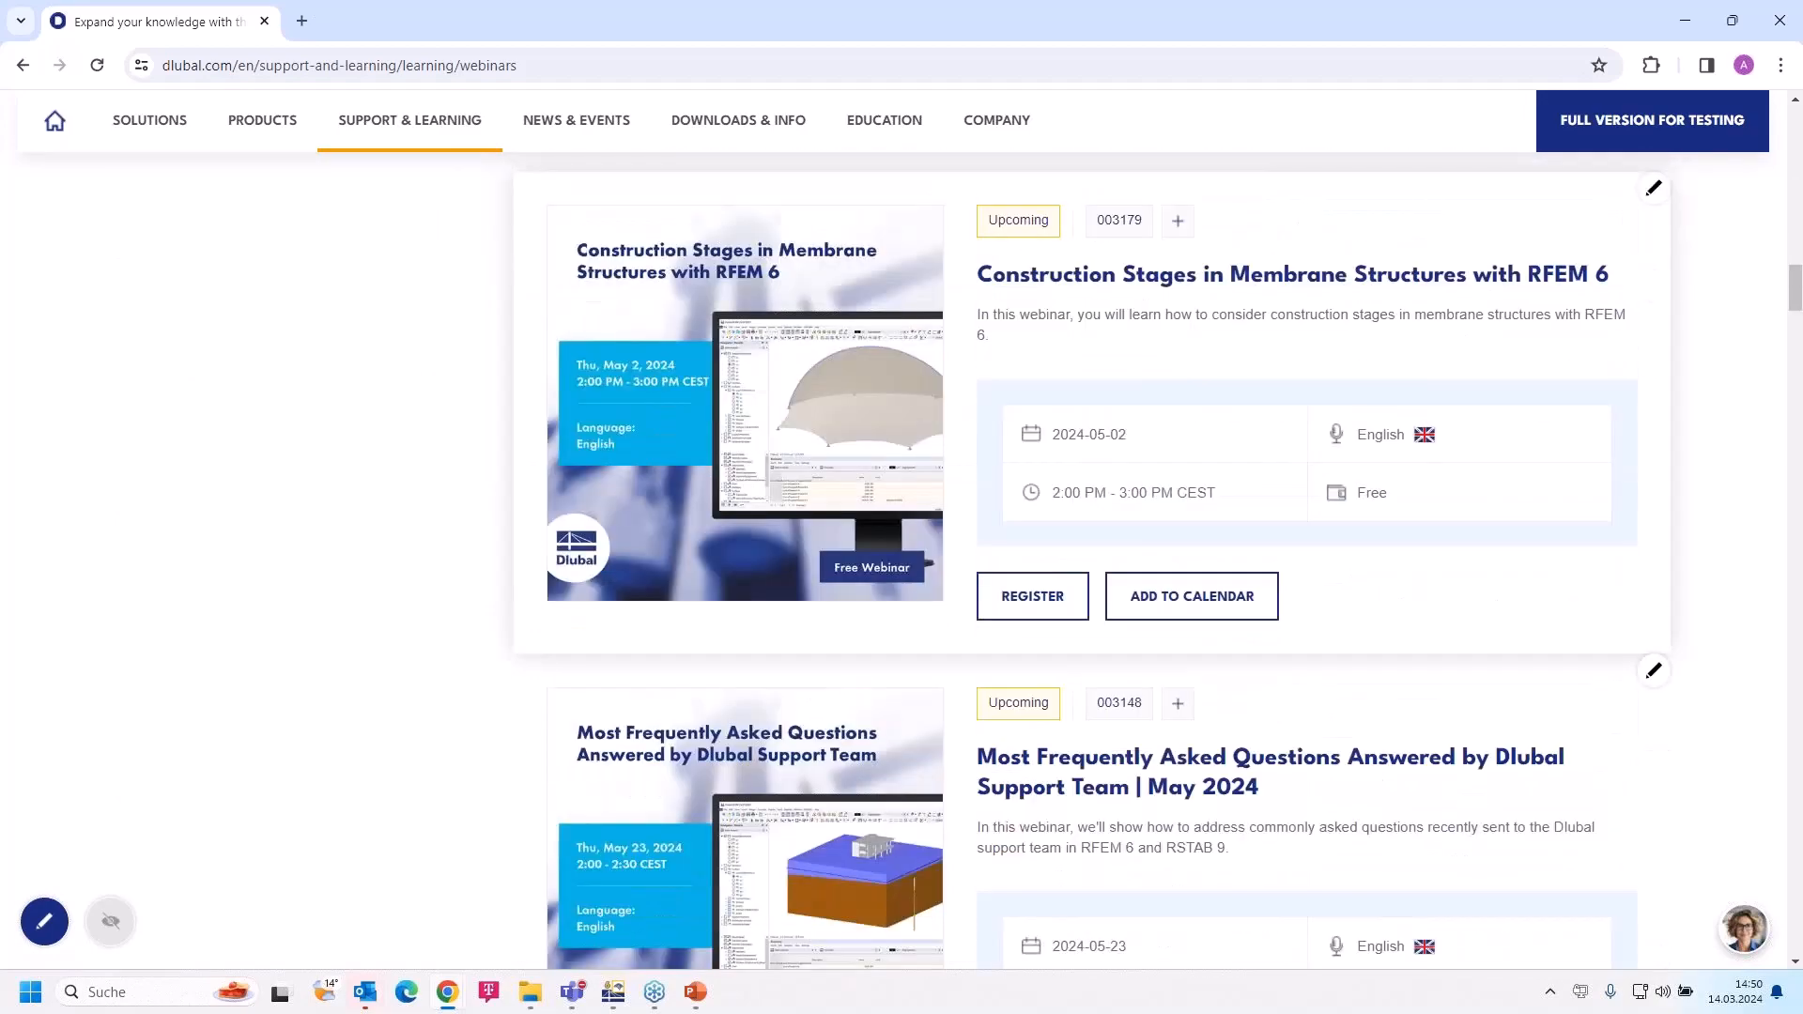
scroll(1094, 563, "down", 10)
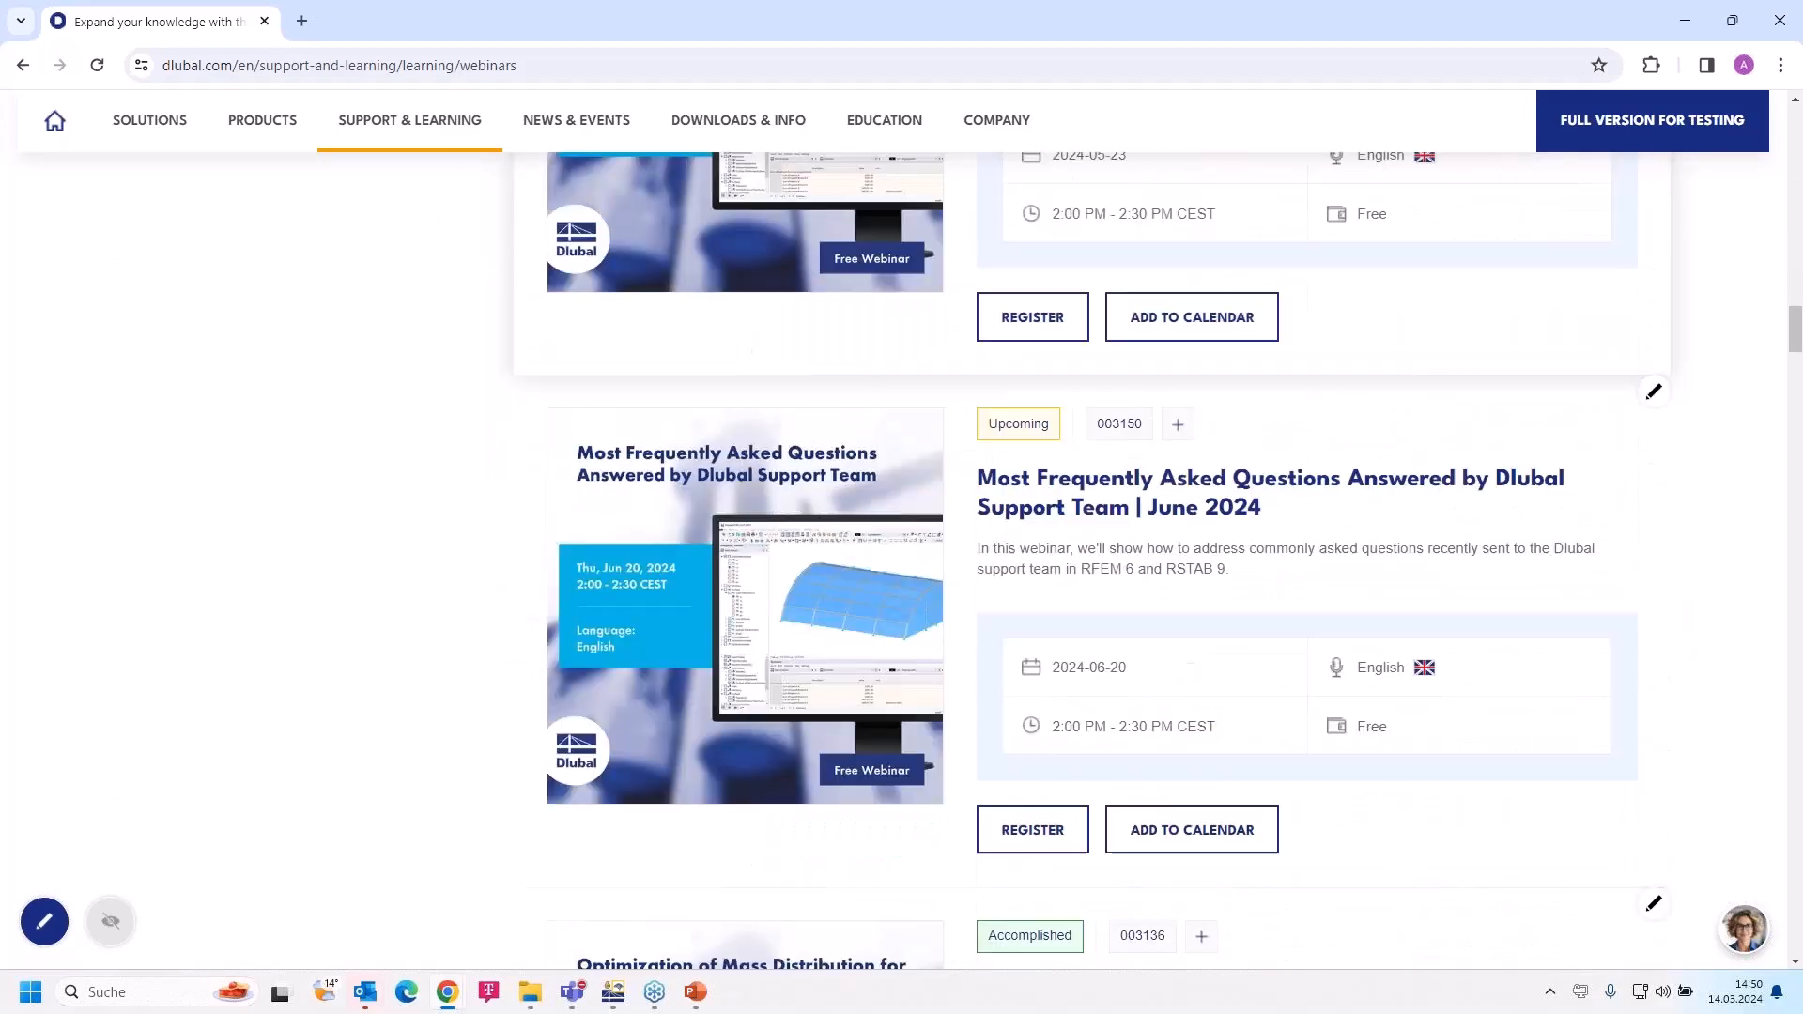
scroll(1108, 369, "down", 3)
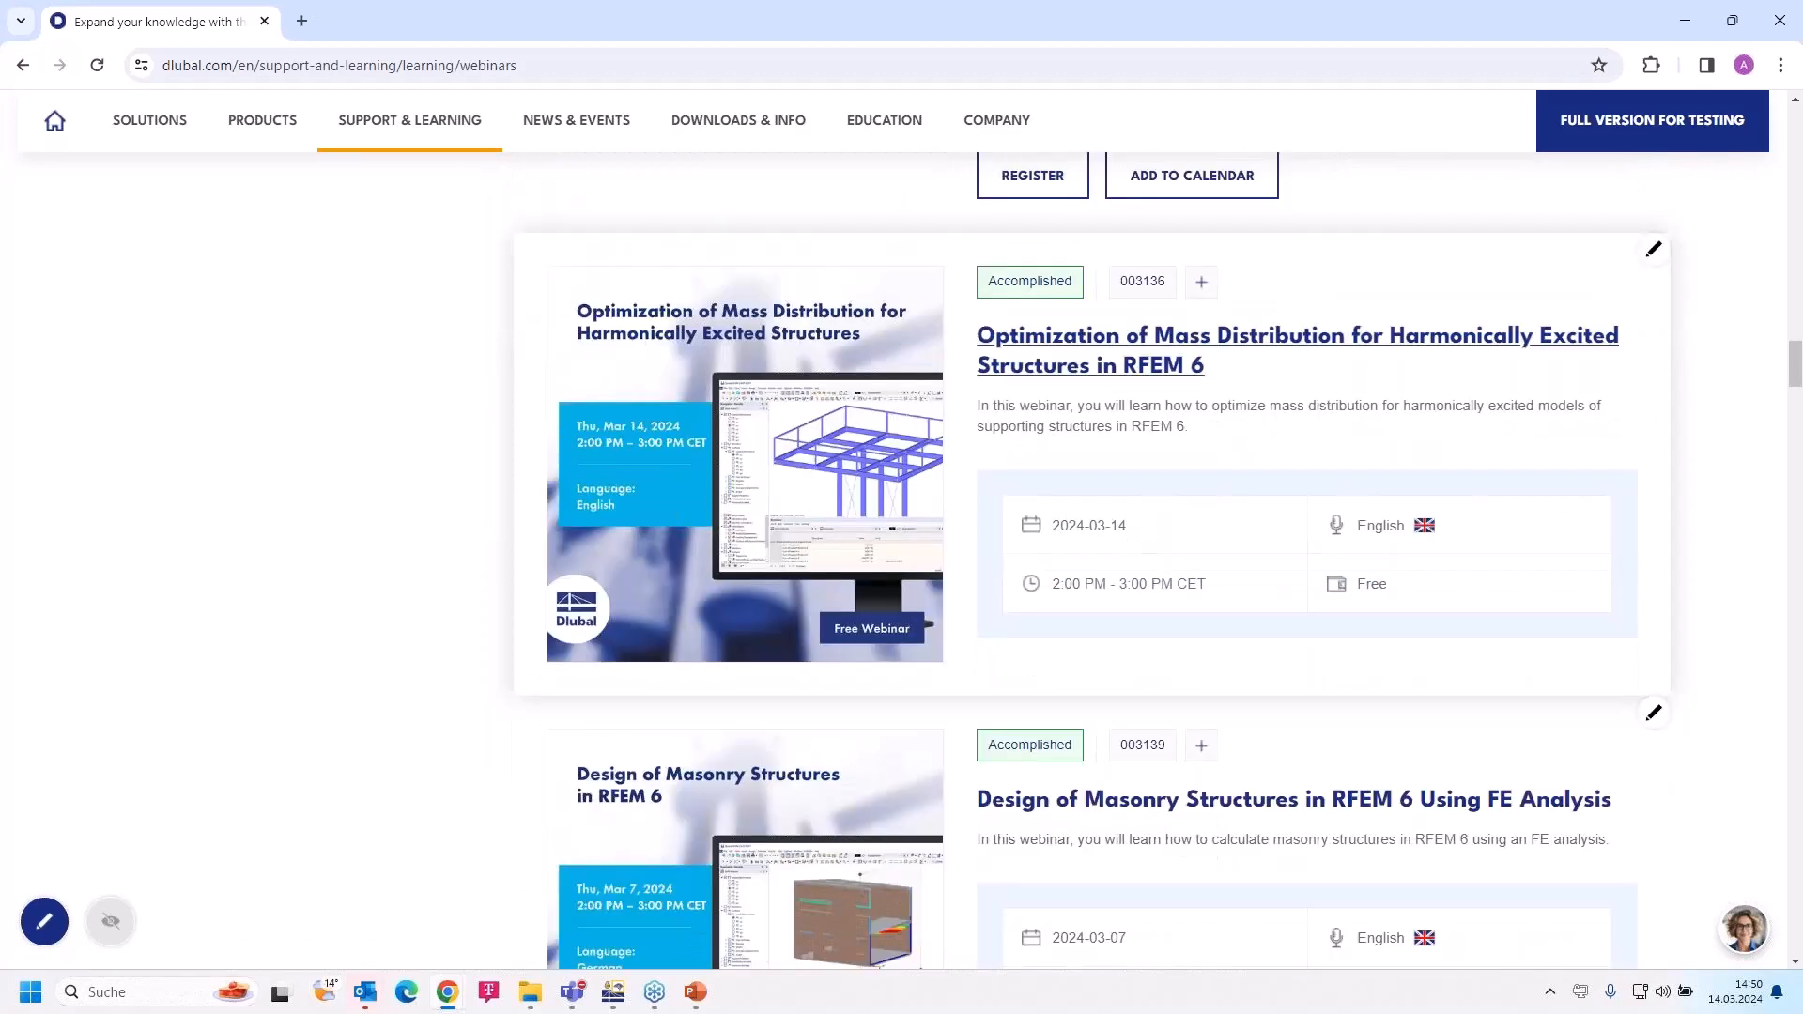
left_click(1105, 349)
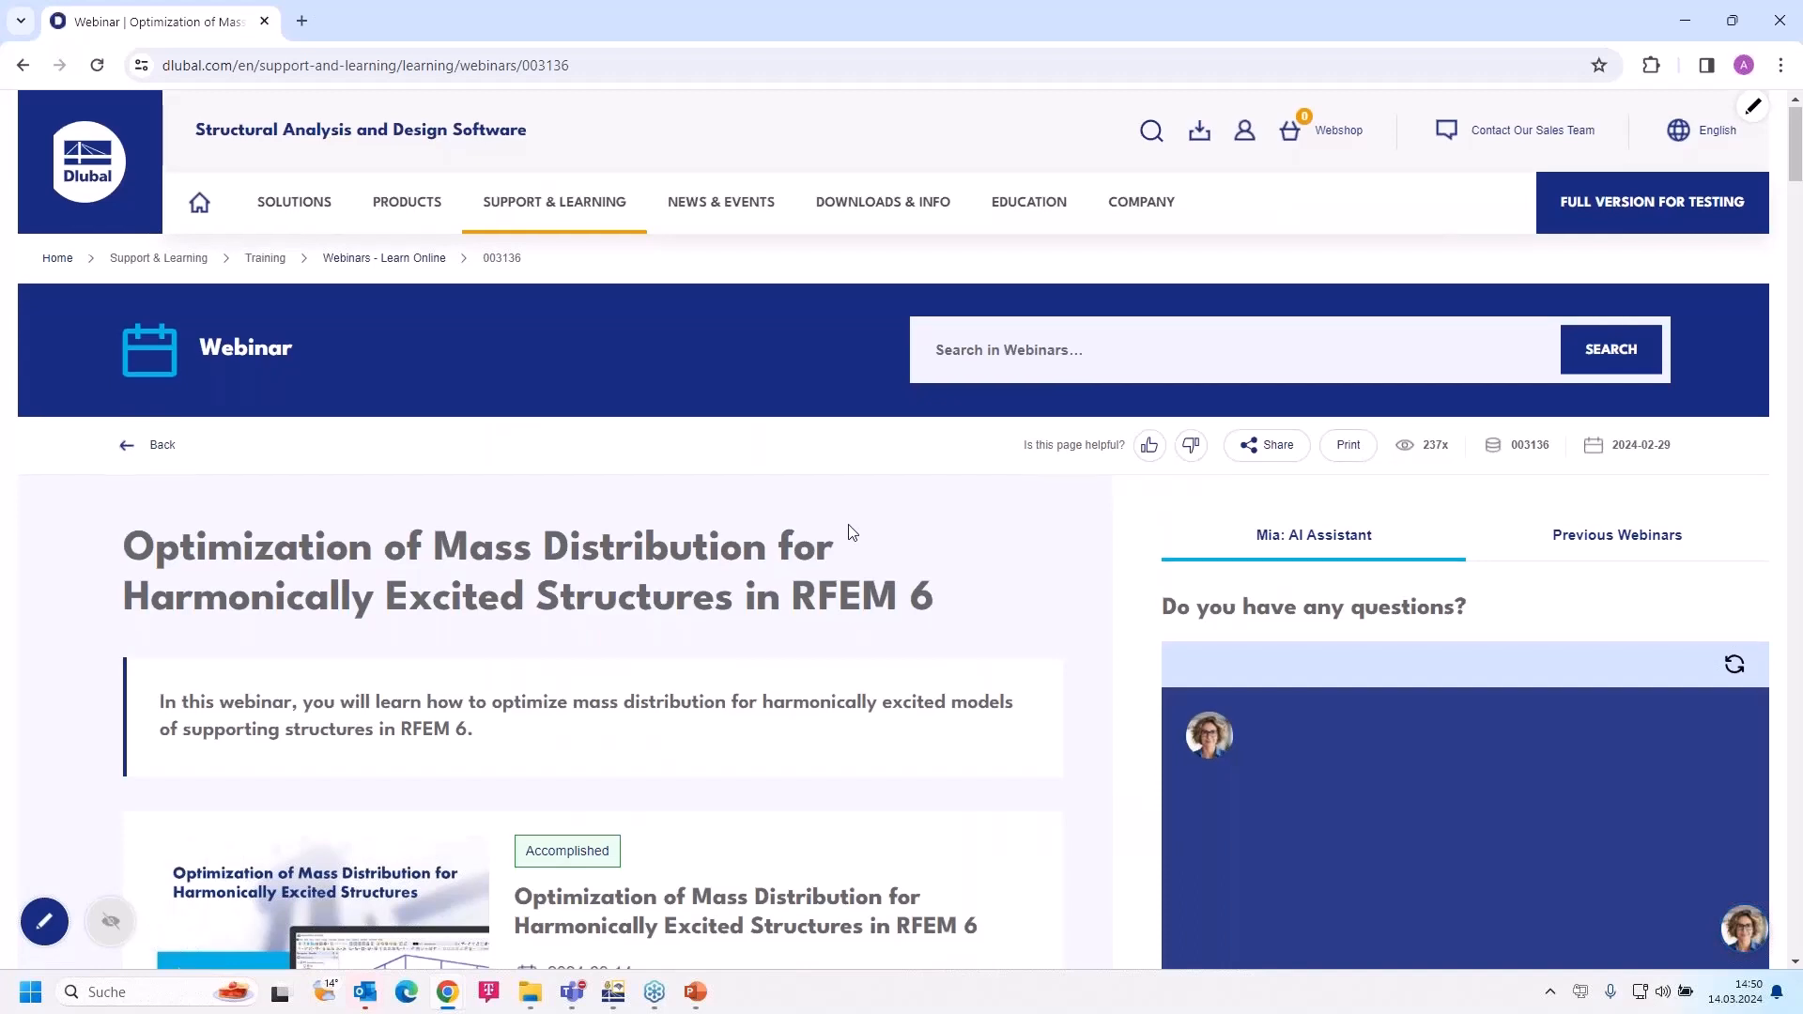
Step: Examine the webinar page's description, time schedule, links, presentation slides download and related events
scroll(855, 532, "down", 1)
scroll(852, 545, "up", 1)
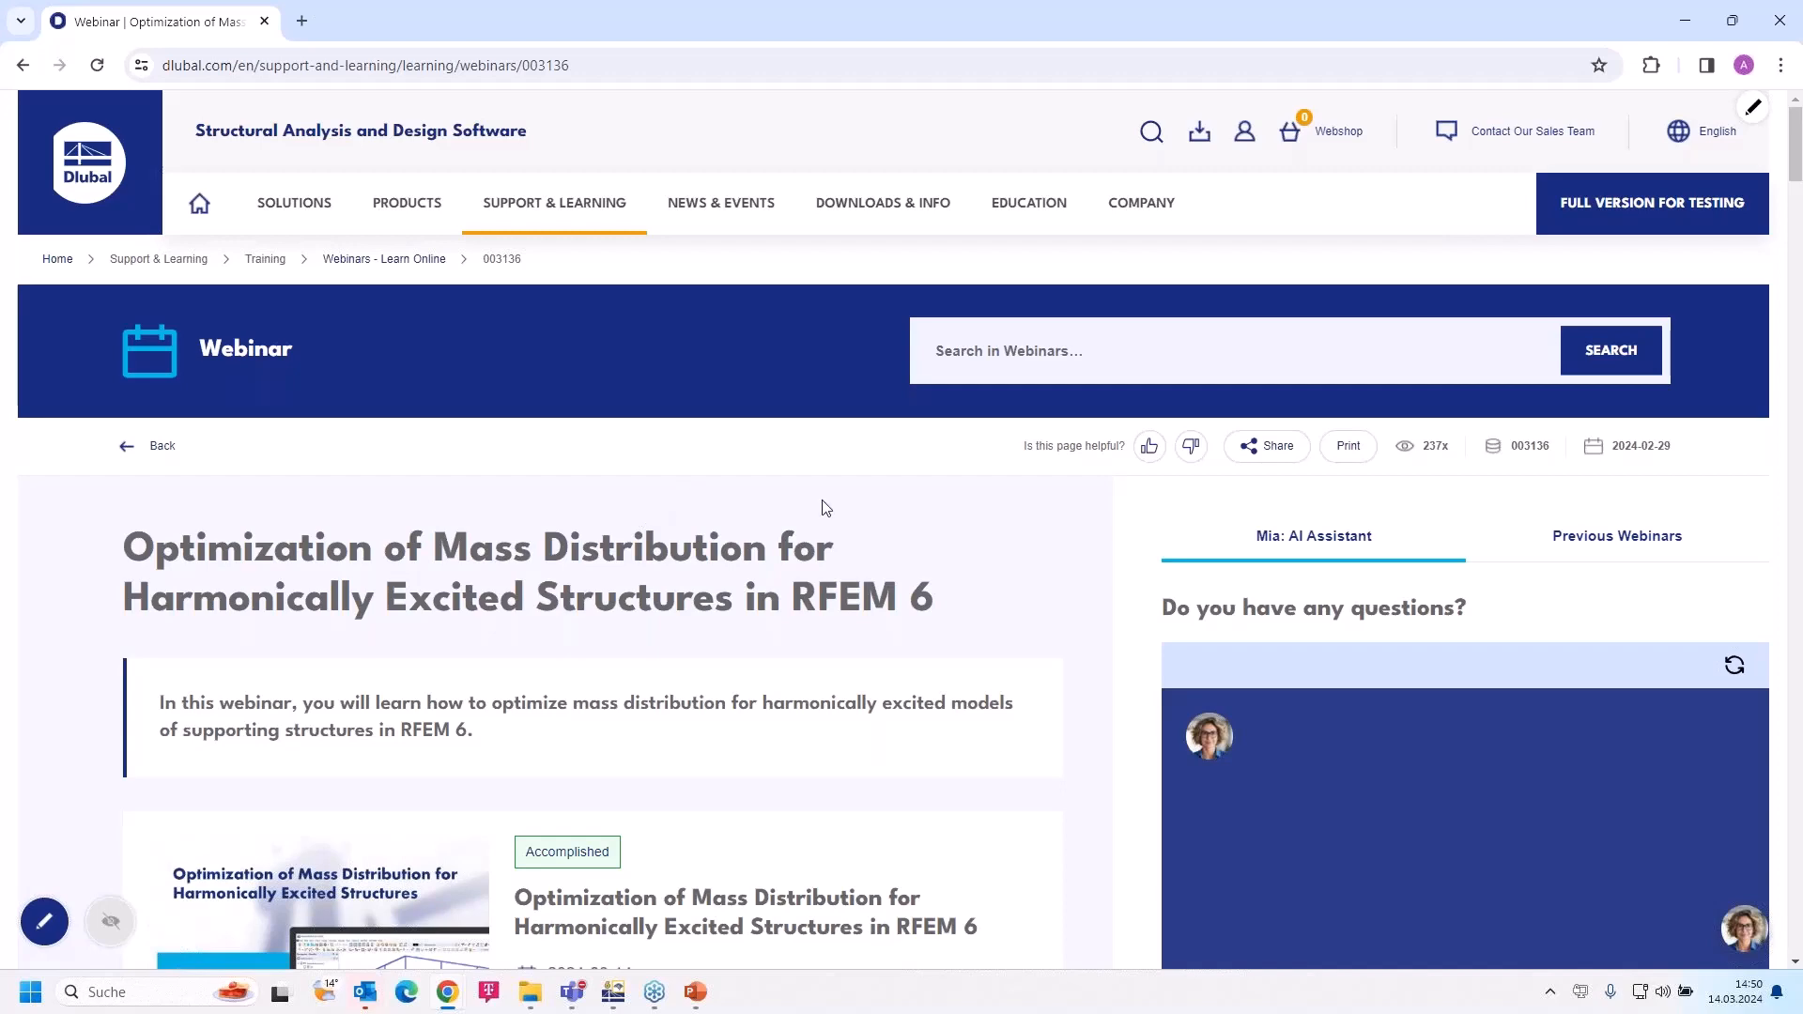
scroll(827, 543, "down", 5)
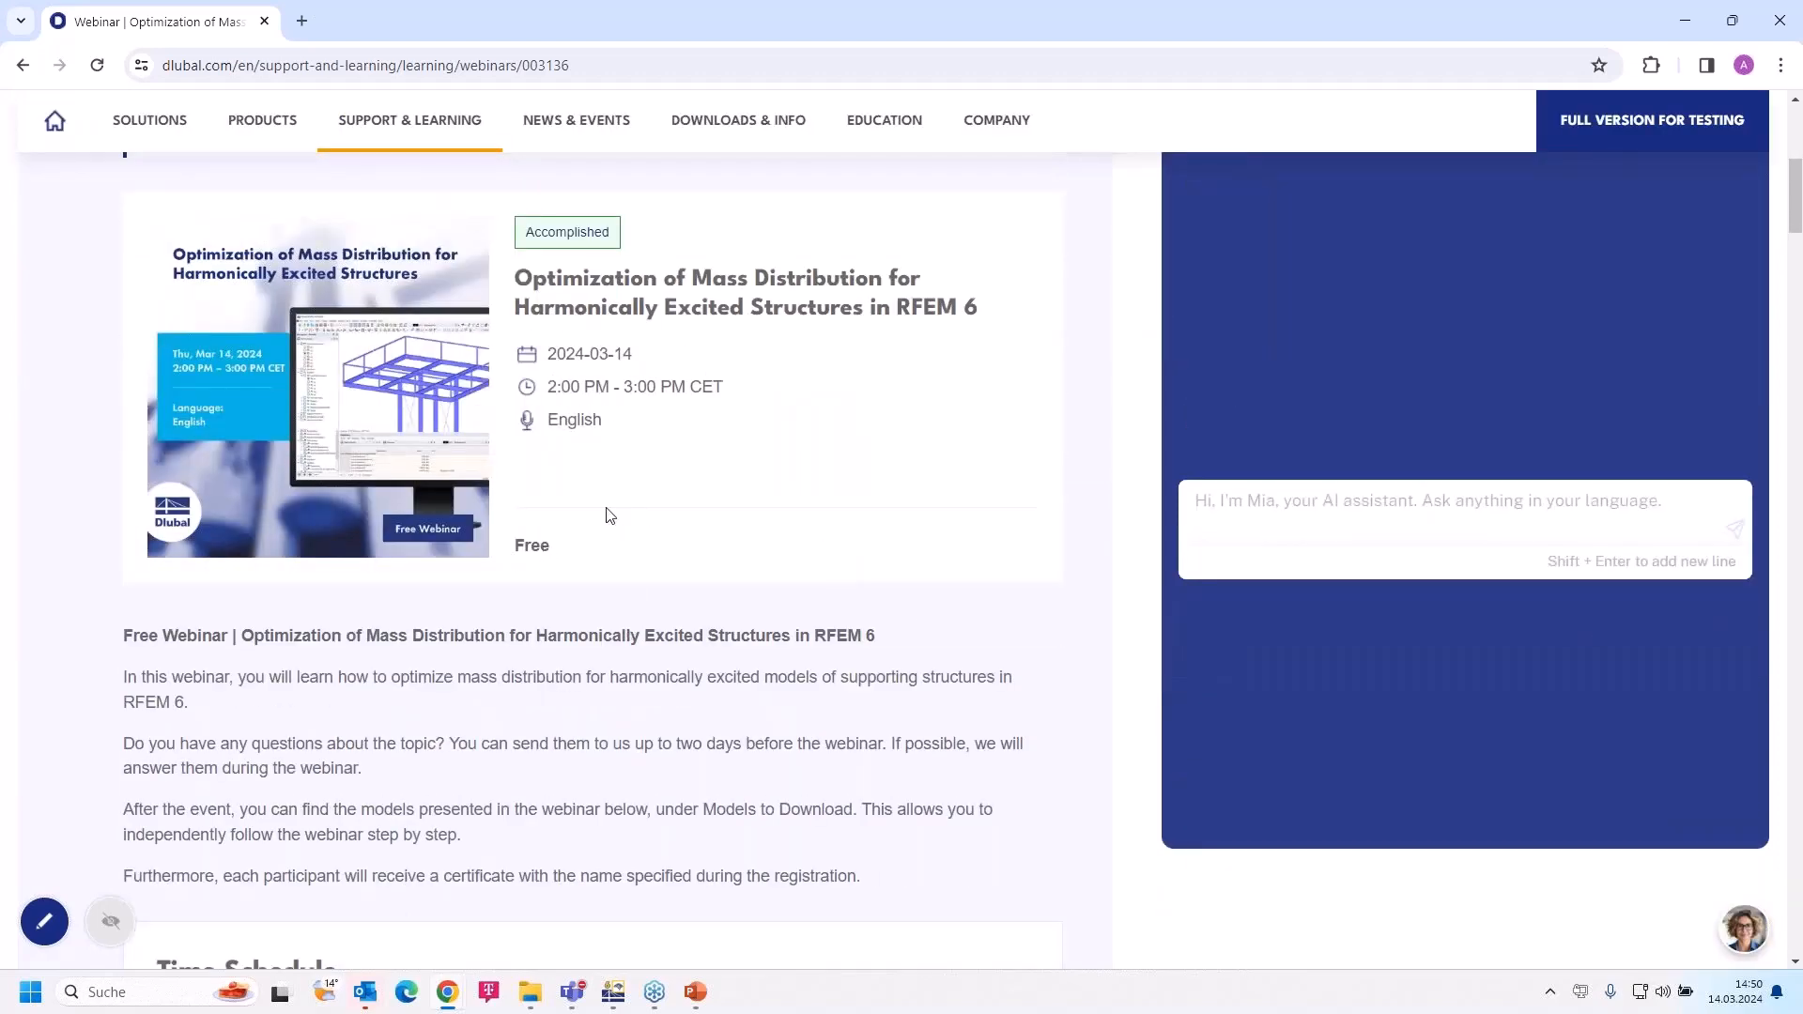
scroll(663, 583, "down", 12)
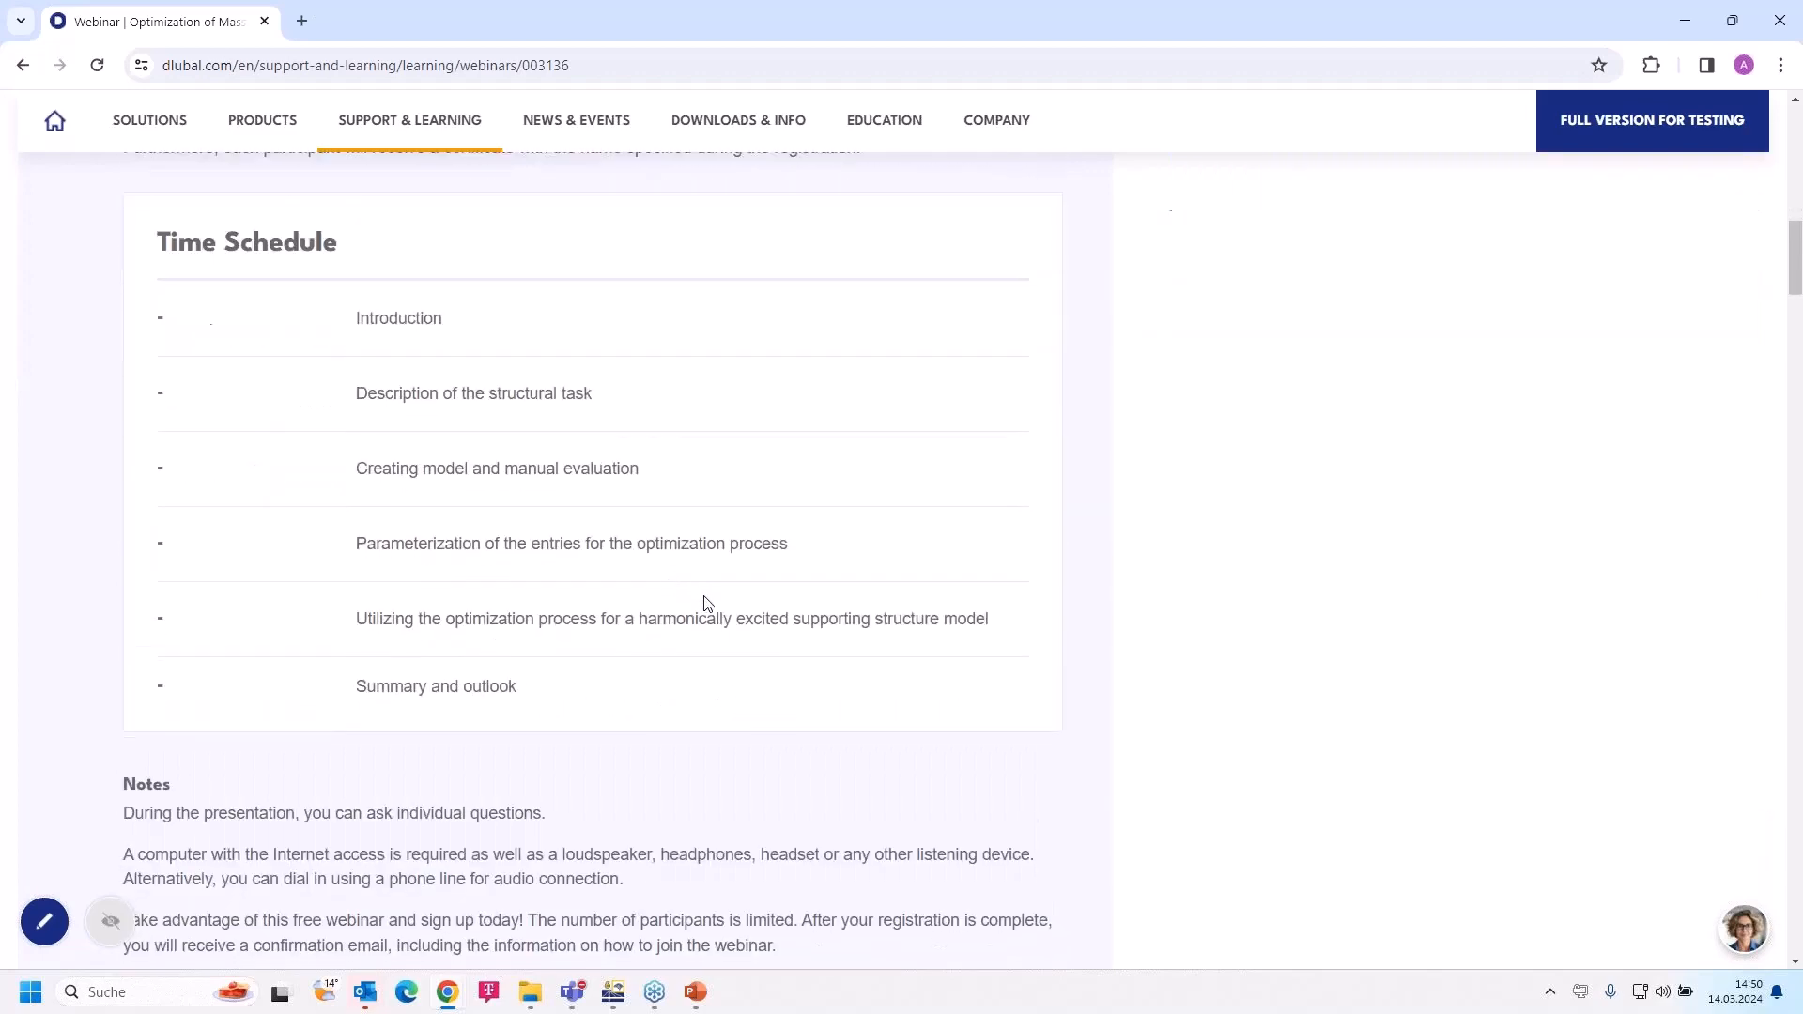
scroll(708, 603, "down", 10)
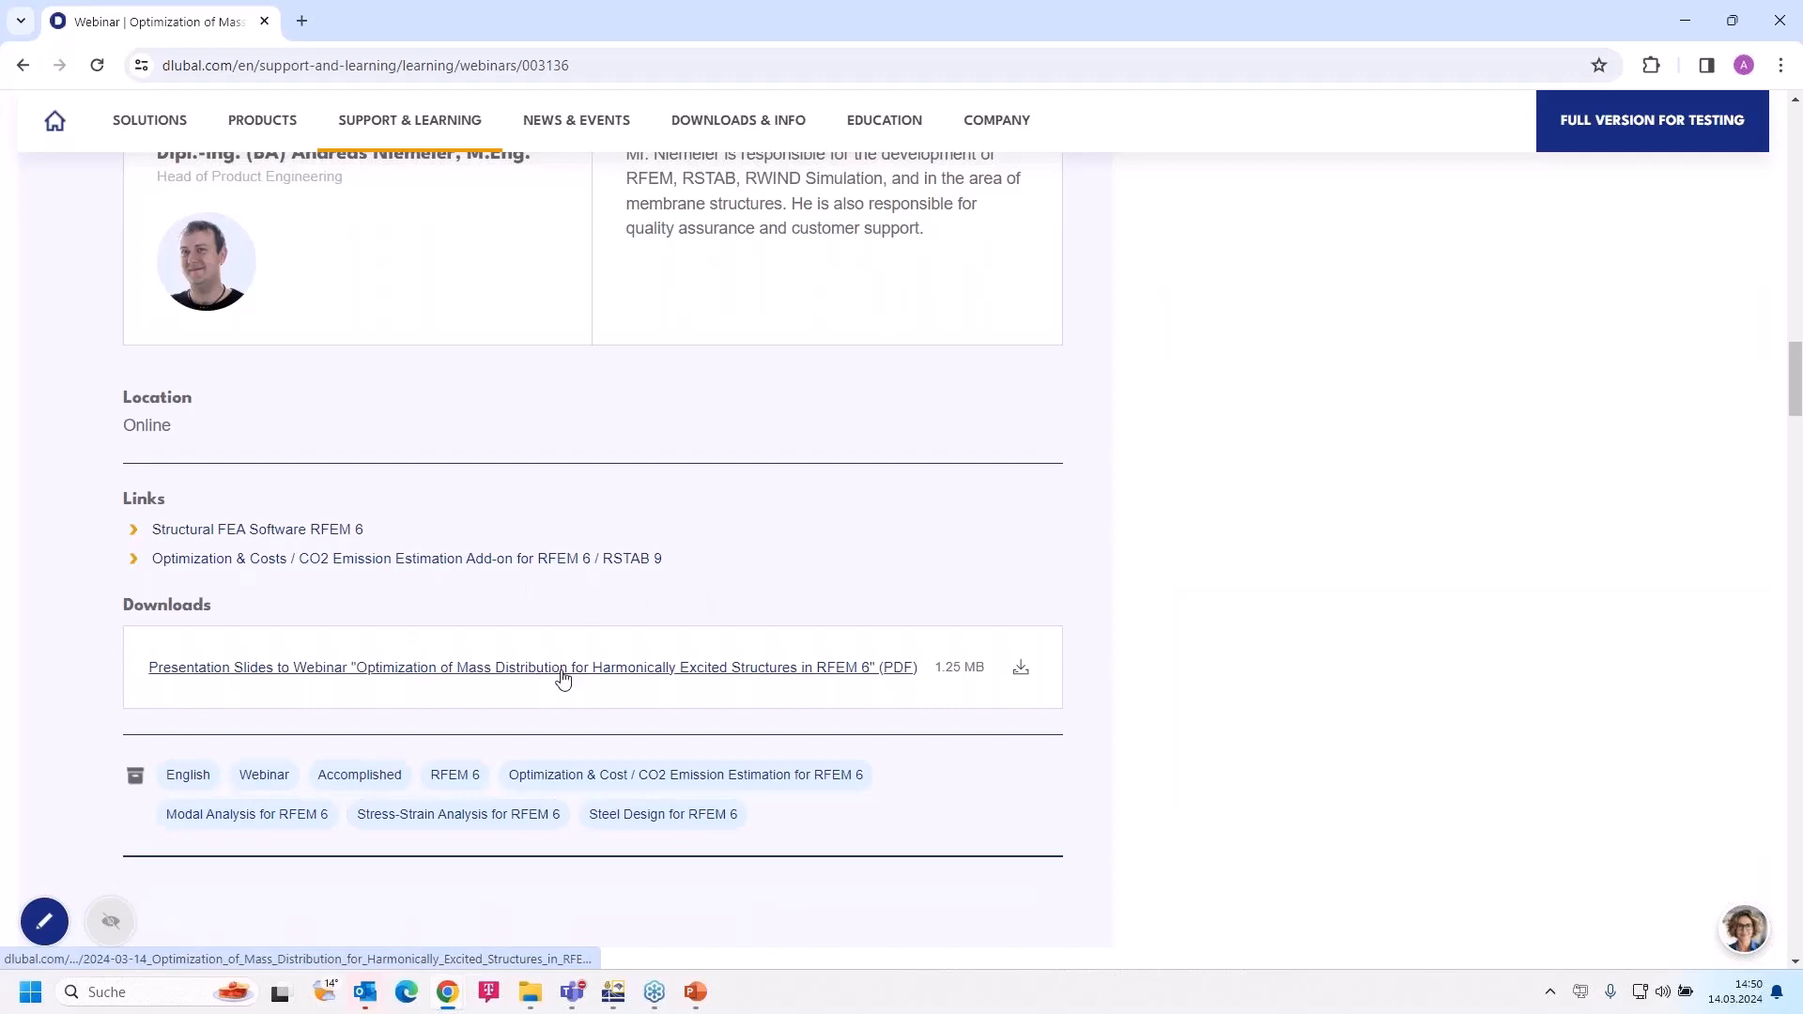
scroll(554, 669, "down", 2)
scroll(557, 666, "down", 18)
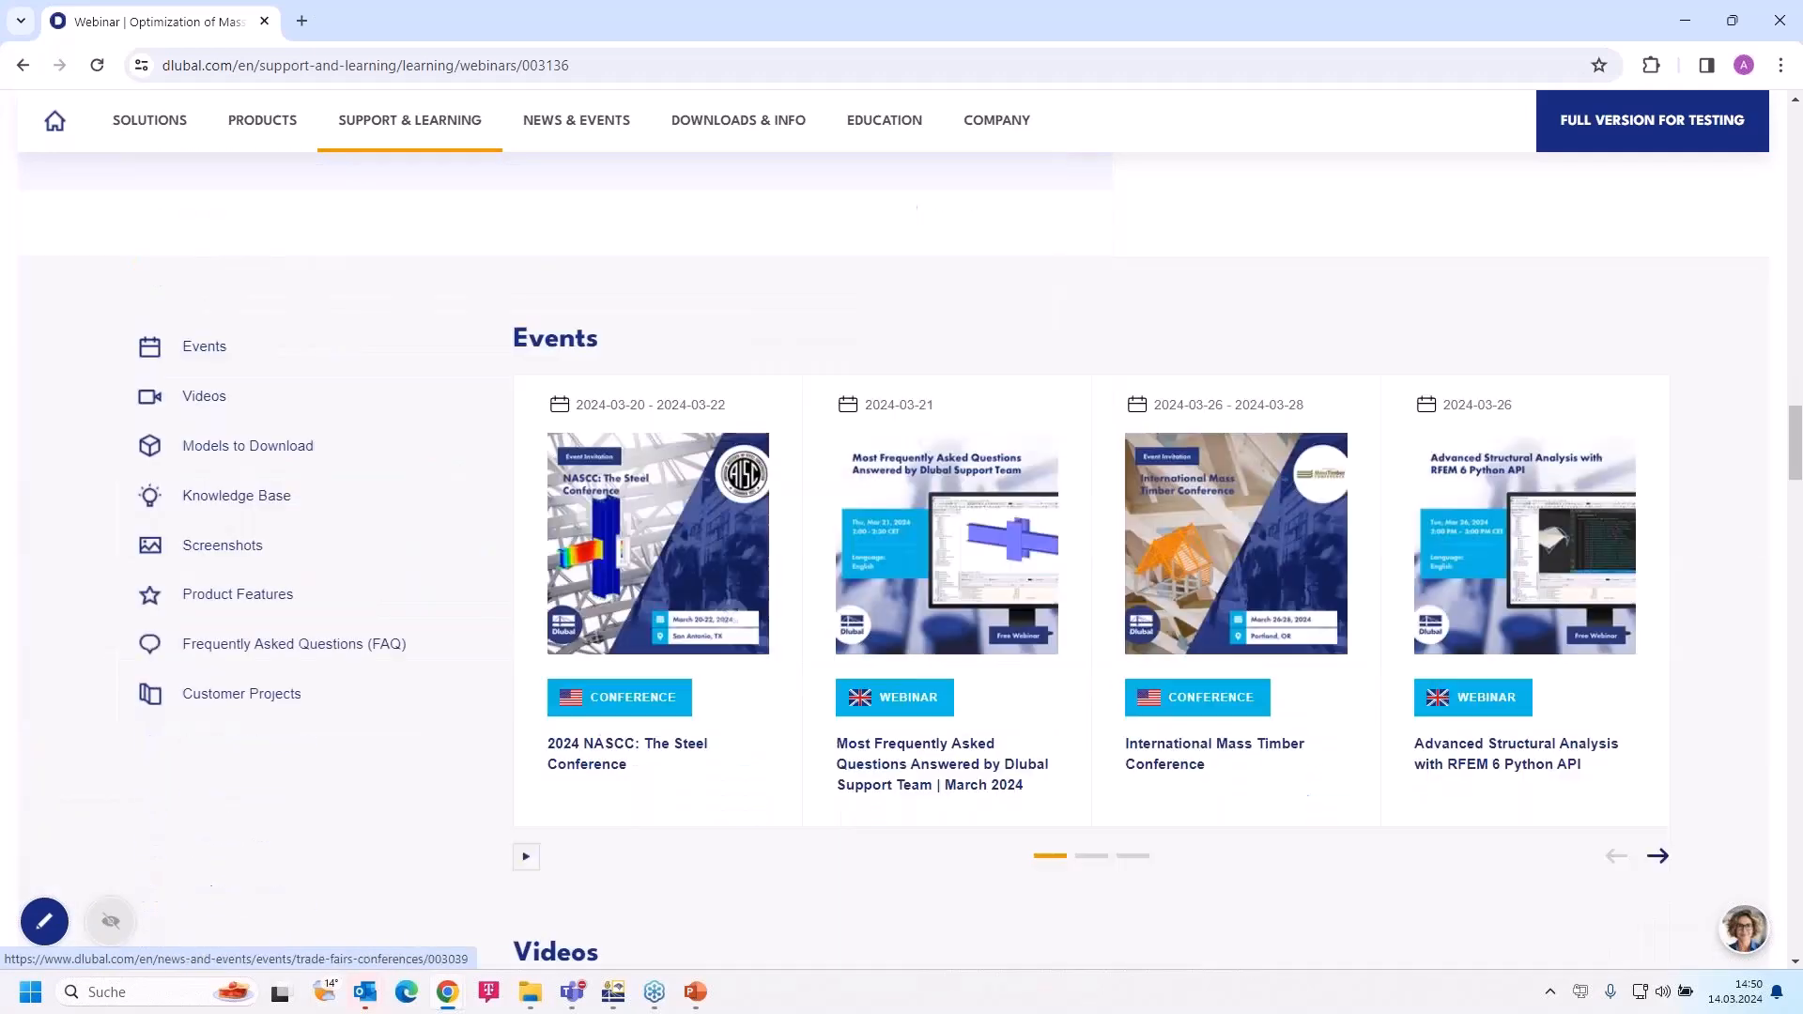